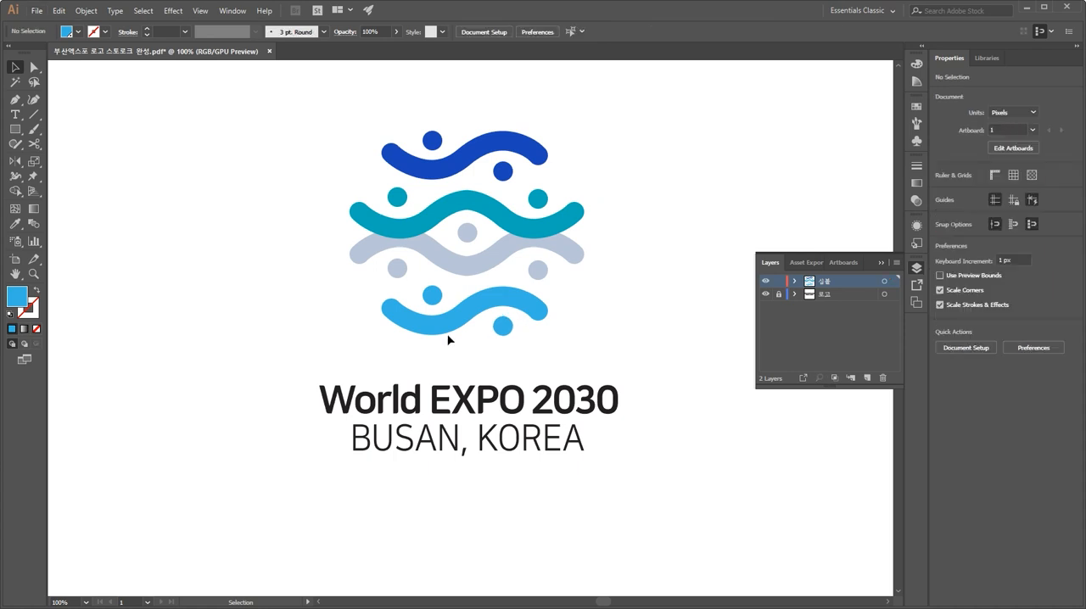
Step: Examine the symbol's circles and wave paths by selecting each one in turn
left_click(449, 323)
left_click(435, 295)
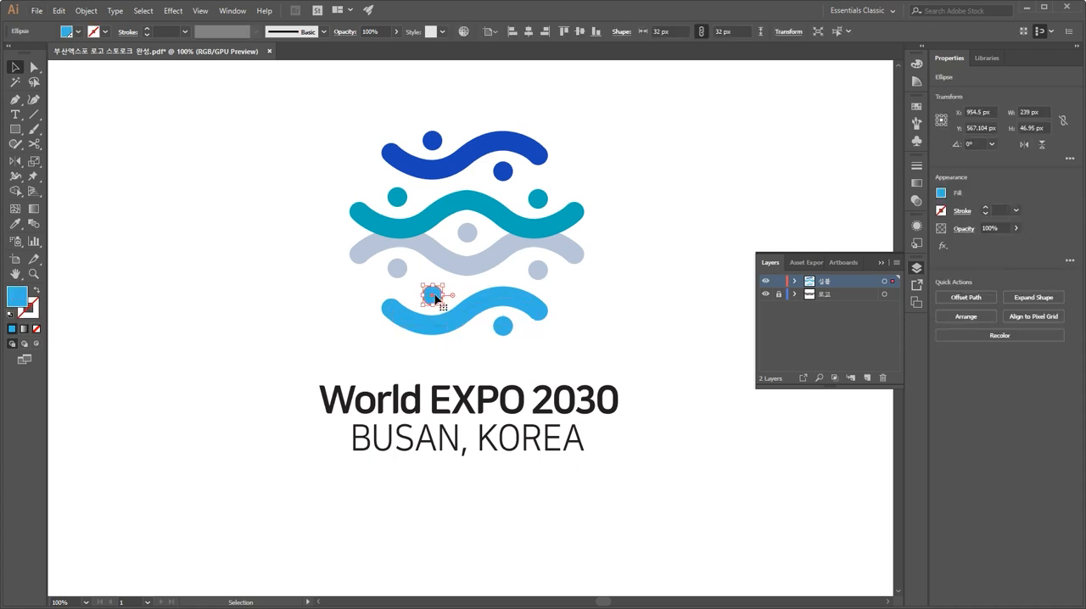
left_click(397, 268)
left_click(540, 270)
left_click(484, 248)
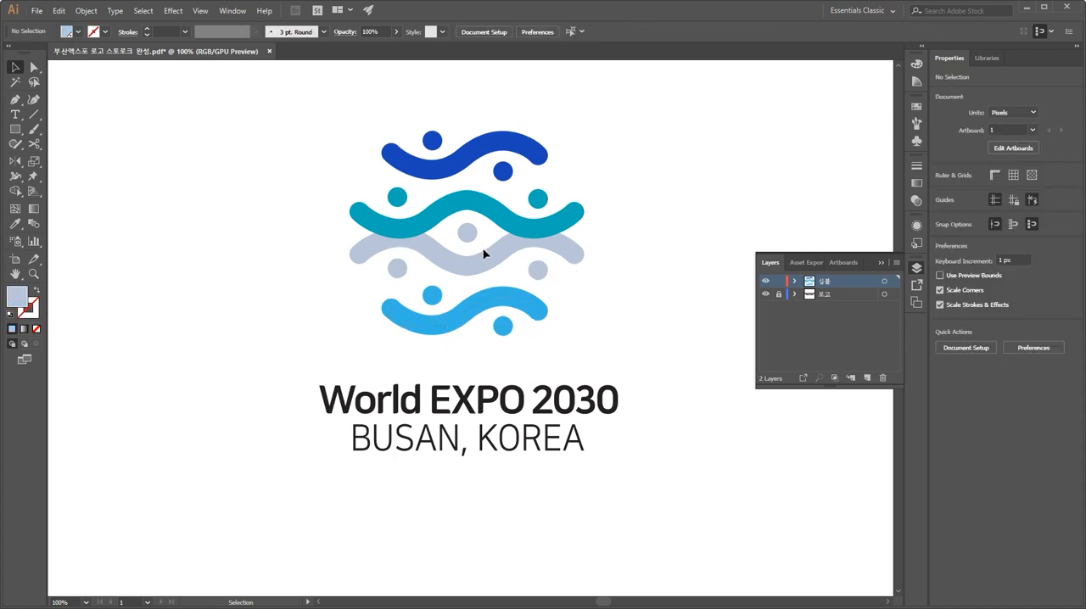
left_click(484, 262)
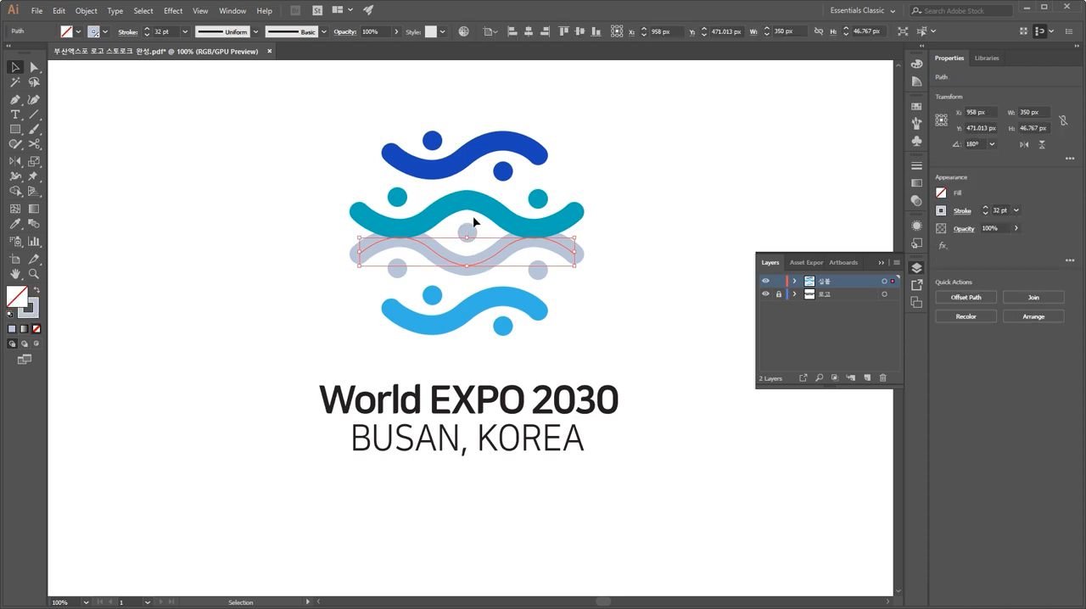
left_click(433, 202)
left_click(398, 198)
left_click(537, 200)
left_click(503, 171)
left_click(482, 146)
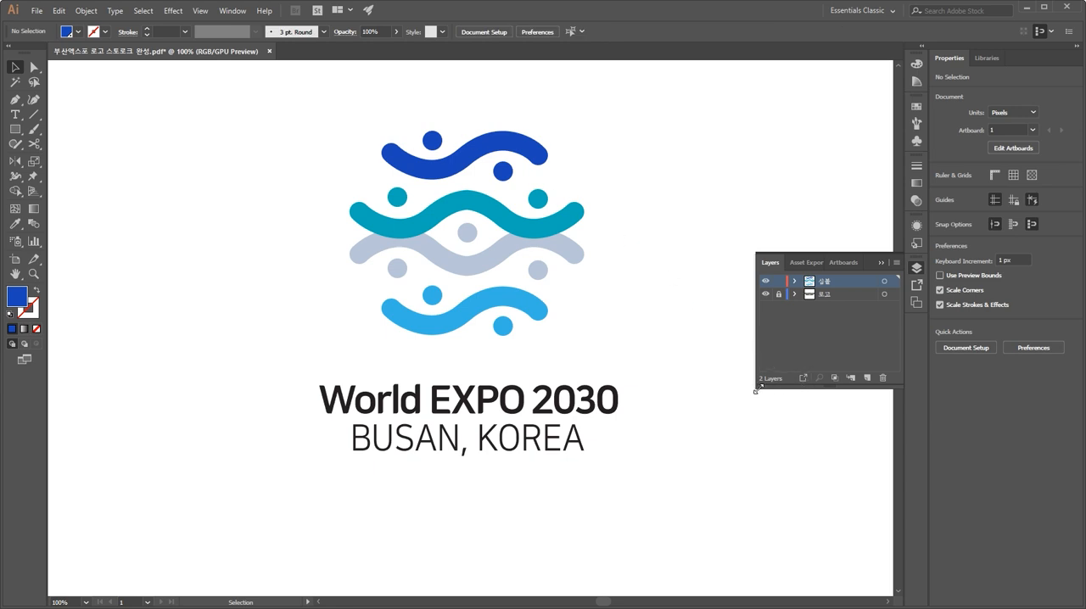
Step: Detach the Layers panel into its own floating panel, enlarge it and reposition it beside the artwork
left_click_drag(756, 392, 741, 597)
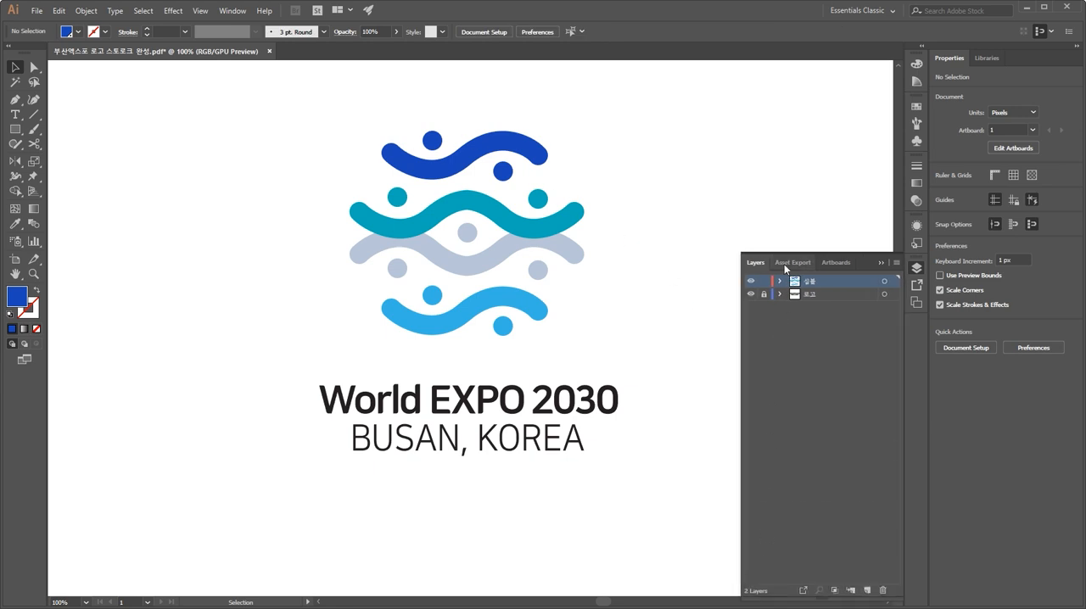
left_click_drag(783, 253, 795, 347)
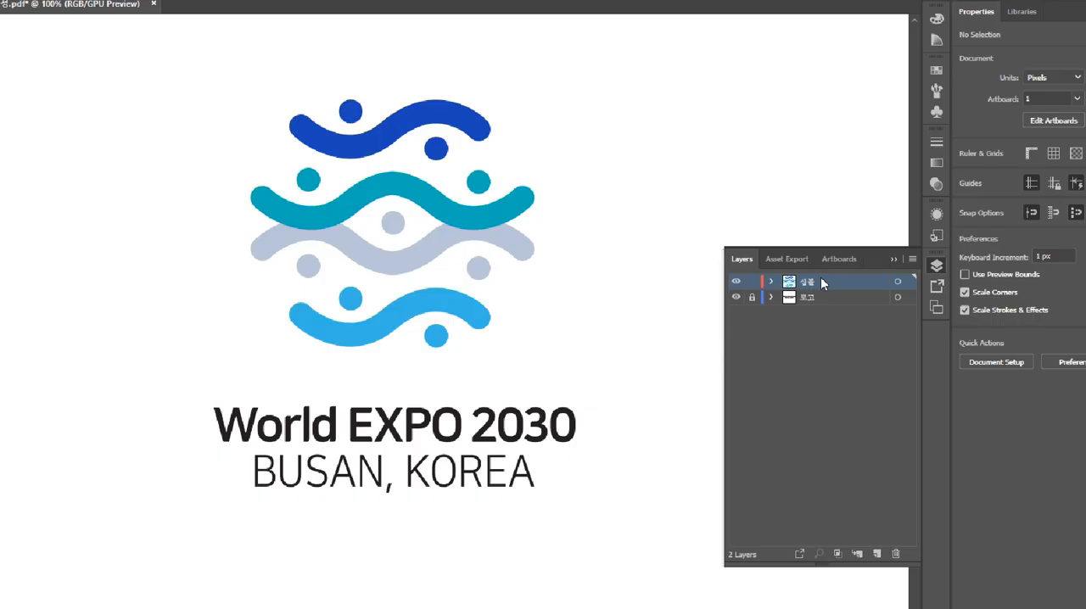
key("F7")
key("F7")
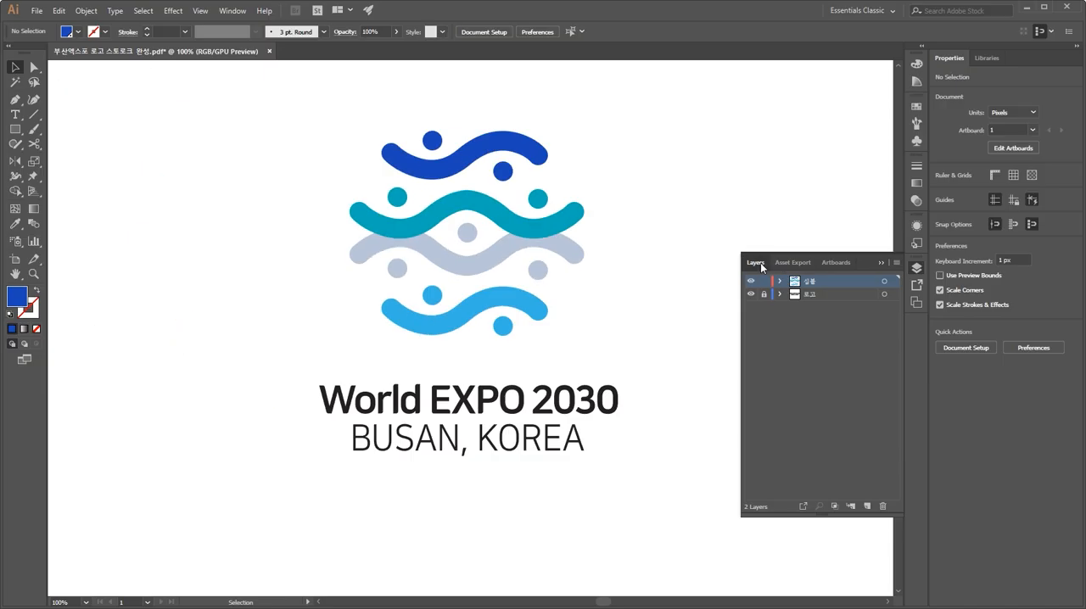
left_click_drag(469, 227, 591, 261)
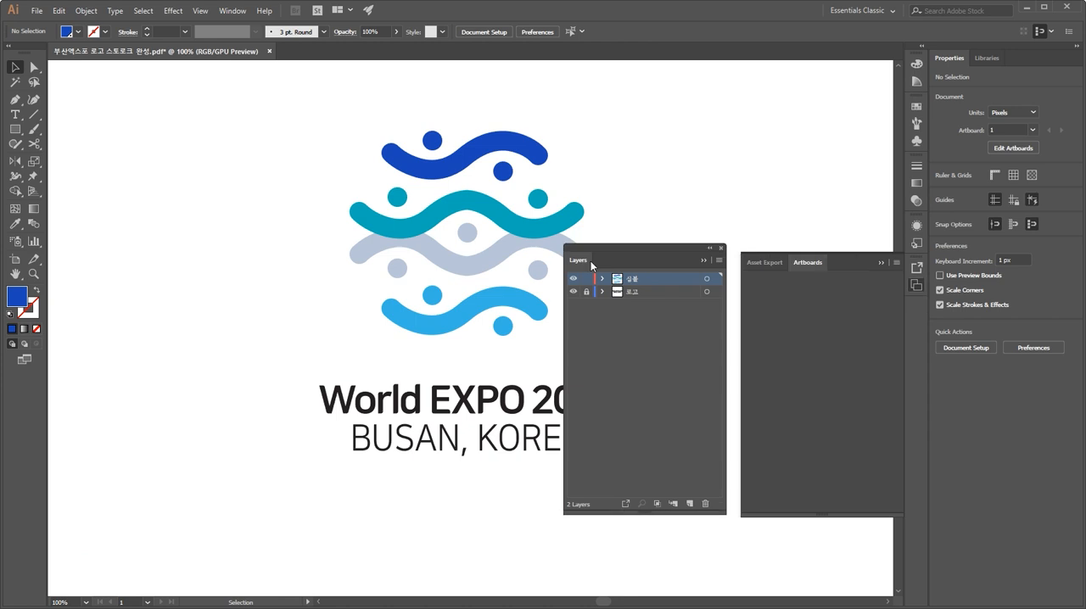
left_click(882, 263)
left_click_drag(654, 250, 821, 75)
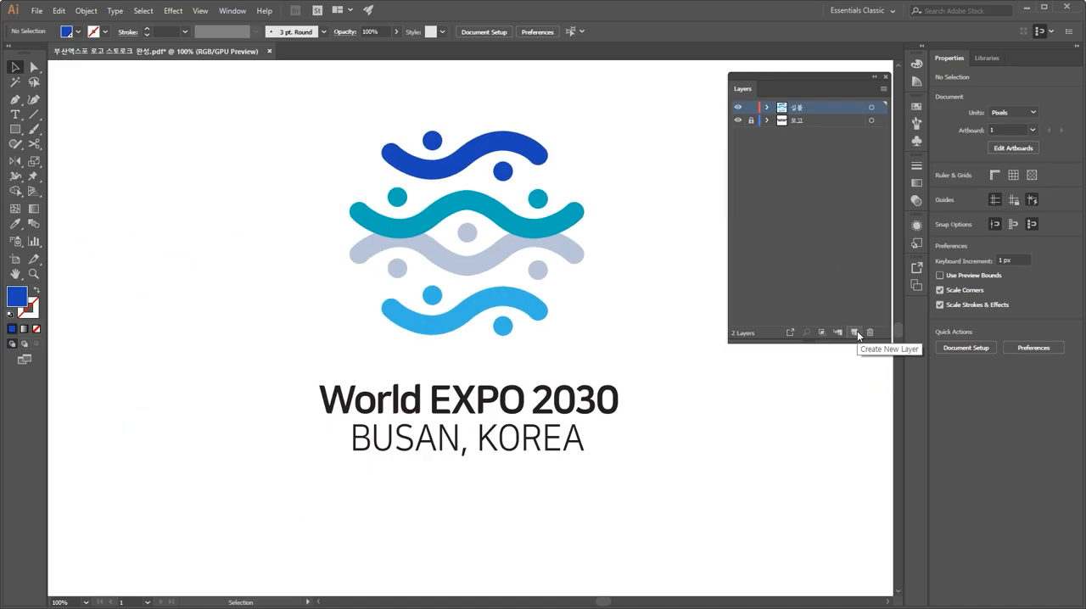
Step: Create new layers up to Layer 14 and lengthen the Layers panel to show them all
left_click(858, 334)
left_click(859, 334)
left_click(859, 334)
left_click(858, 333)
left_click(857, 332)
left_click(857, 332)
left_click(858, 332)
left_click(857, 332)
left_click(858, 332)
left_click(857, 332)
left_click(857, 332)
left_click(858, 332)
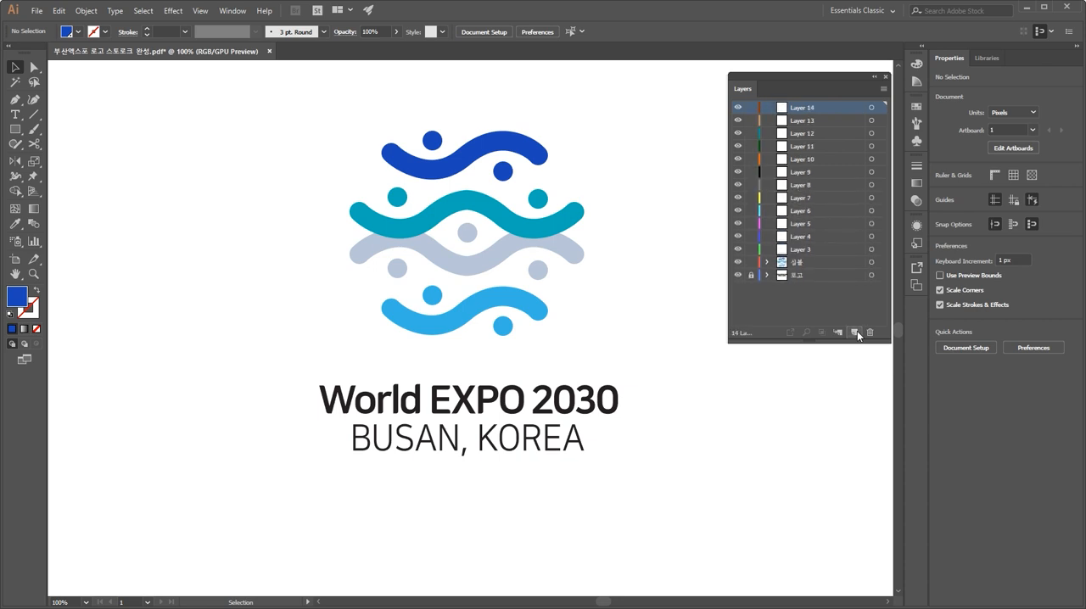
left_click_drag(787, 342, 787, 518)
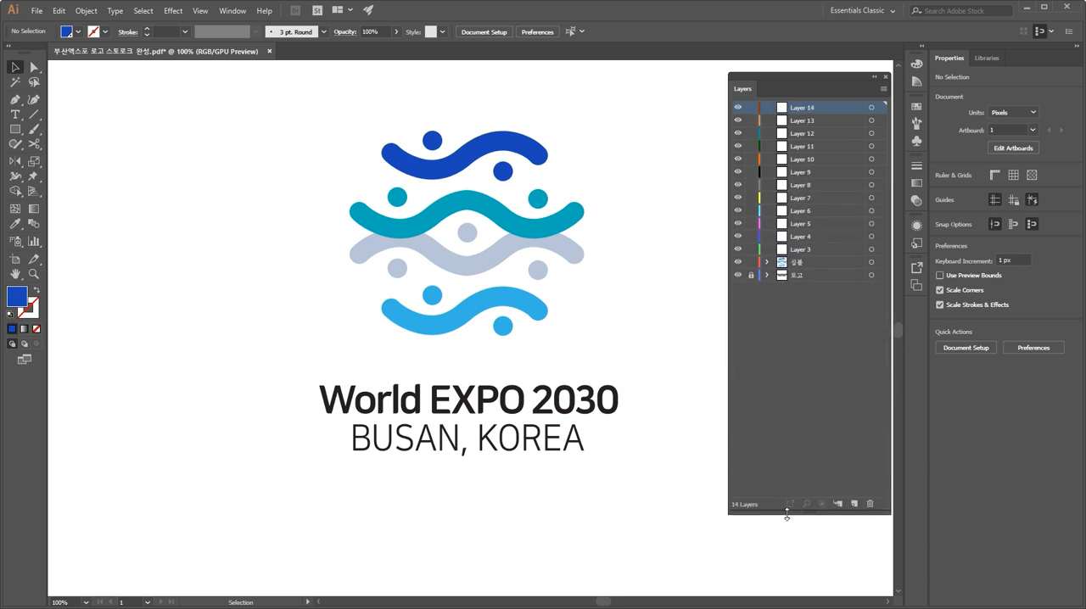
Step: Cut the top dark blue circle and paste it into Layer 14
left_click(435, 145)
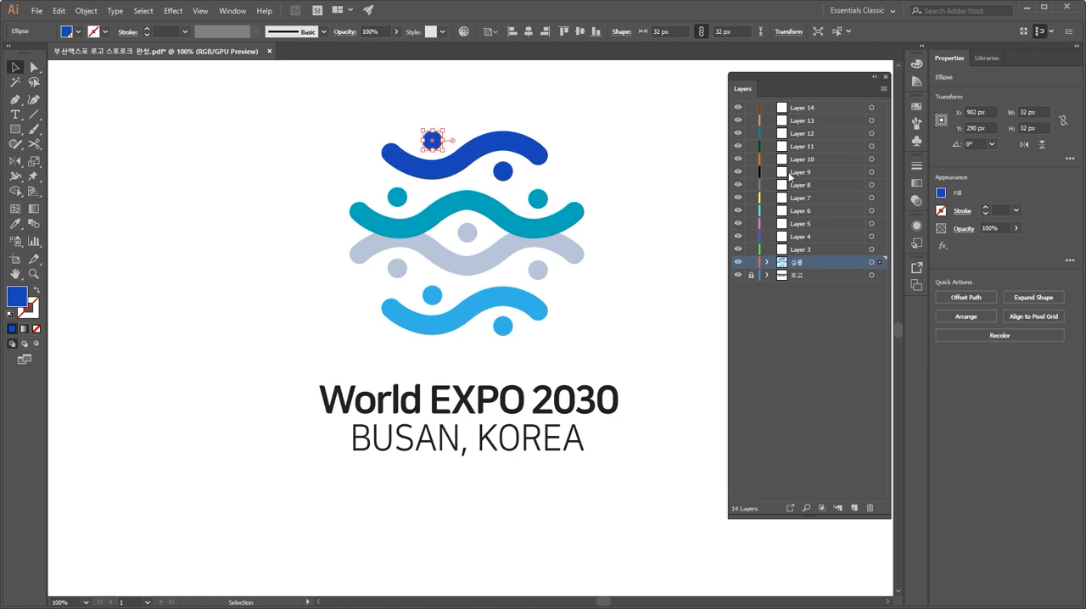
left_click(484, 174)
left_click(433, 142)
key("Delete")
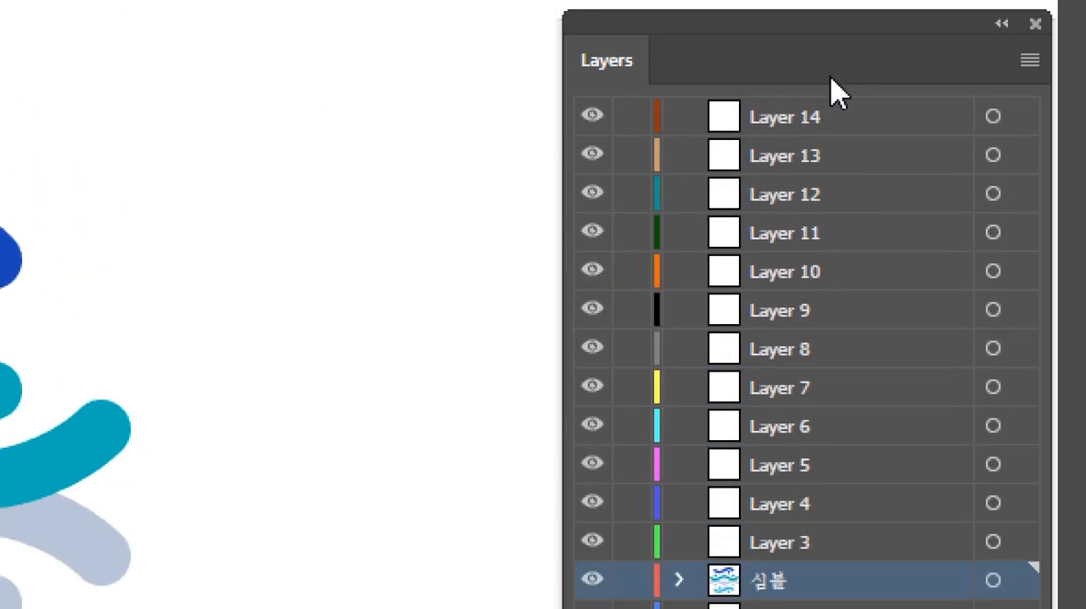
left_click(810, 136)
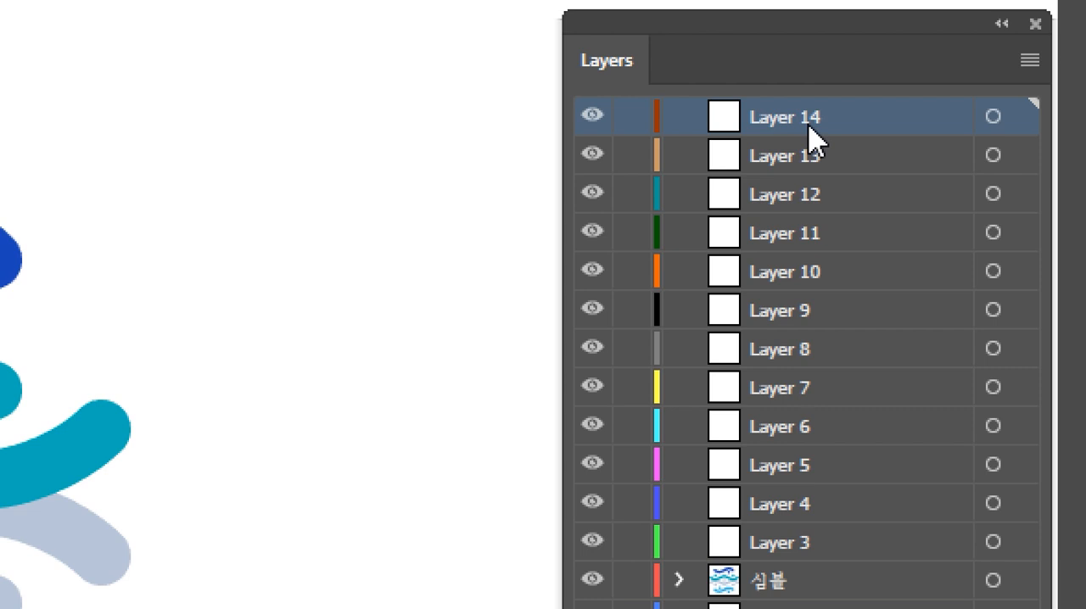
key("ctrl+v")
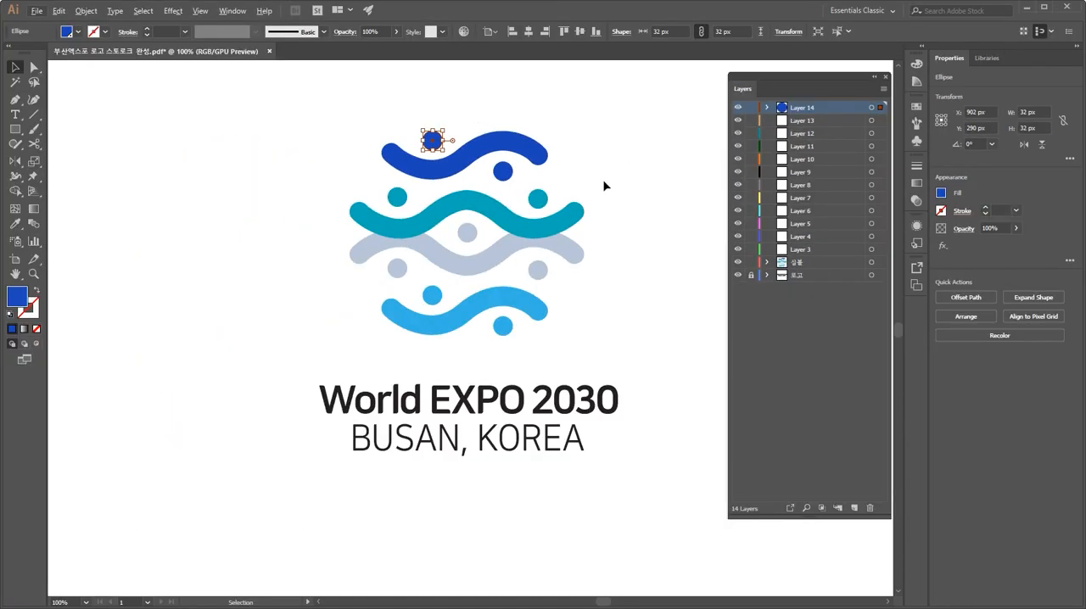
Step: Cut the dark blue wave and paste it in front on Layer 13
left_click(199, 309)
left_click(3, 253)
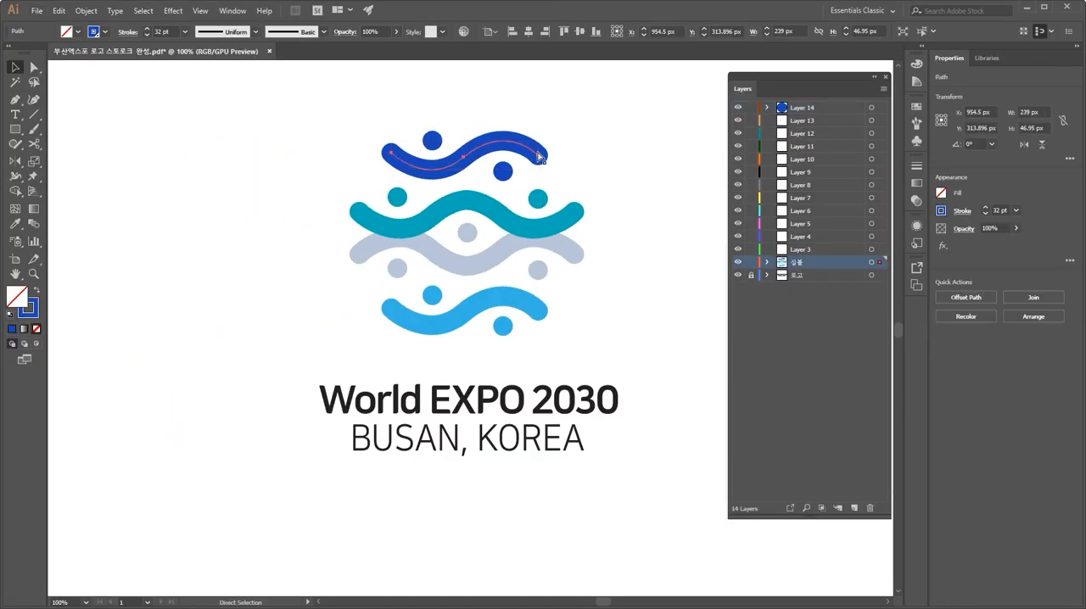
key("Delete")
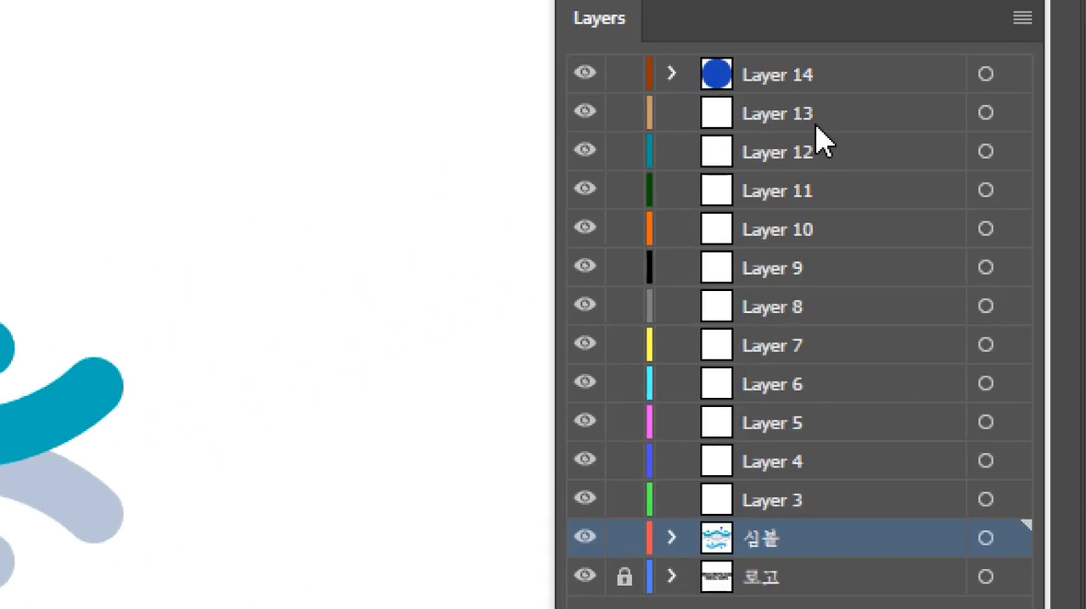
left_click(815, 124)
key("ctrl+f")
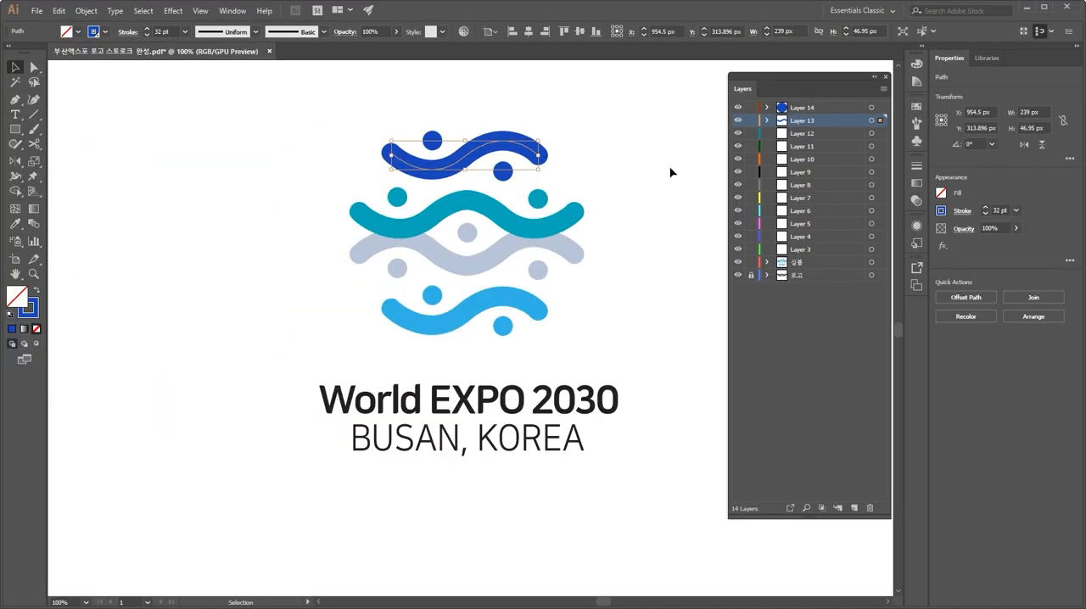
Step: Cut the lower dark blue circle and paste it into Layer 12
left_click(603, 182)
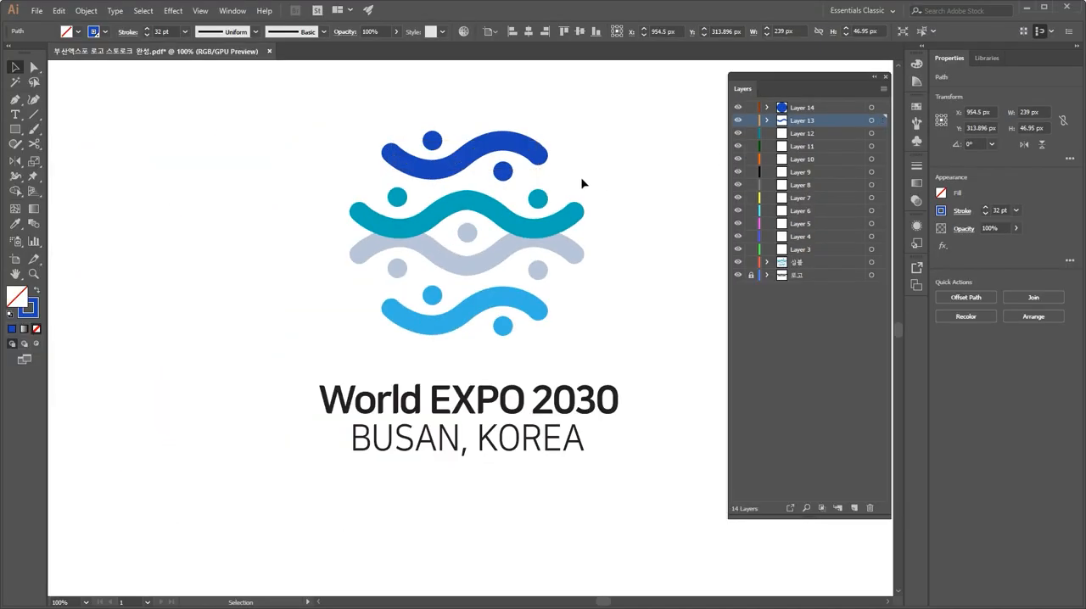
left_click(501, 172)
key("ctrl+x")
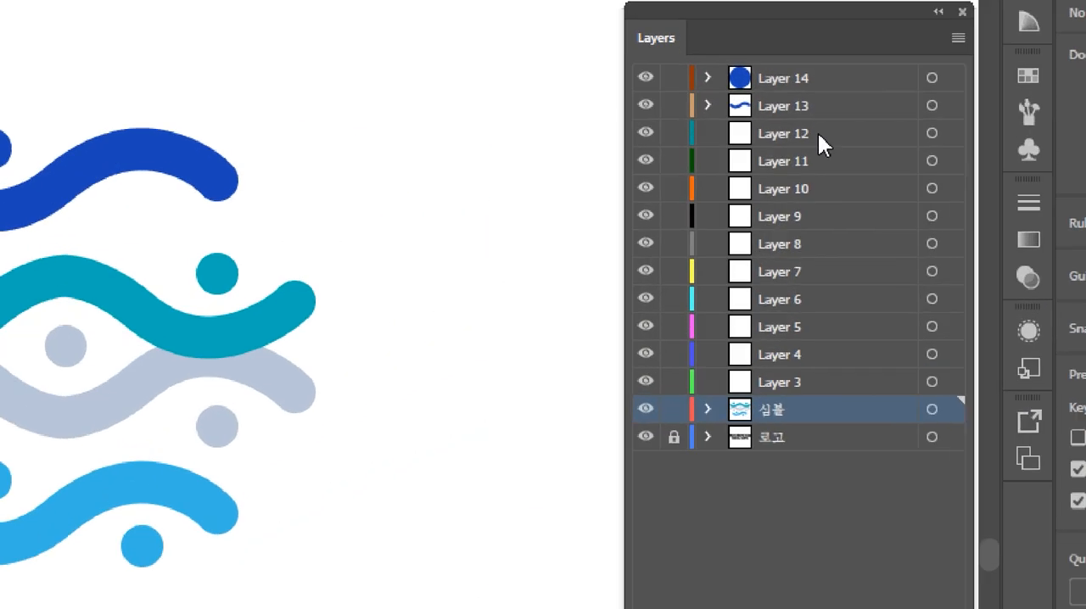
left_click(818, 132)
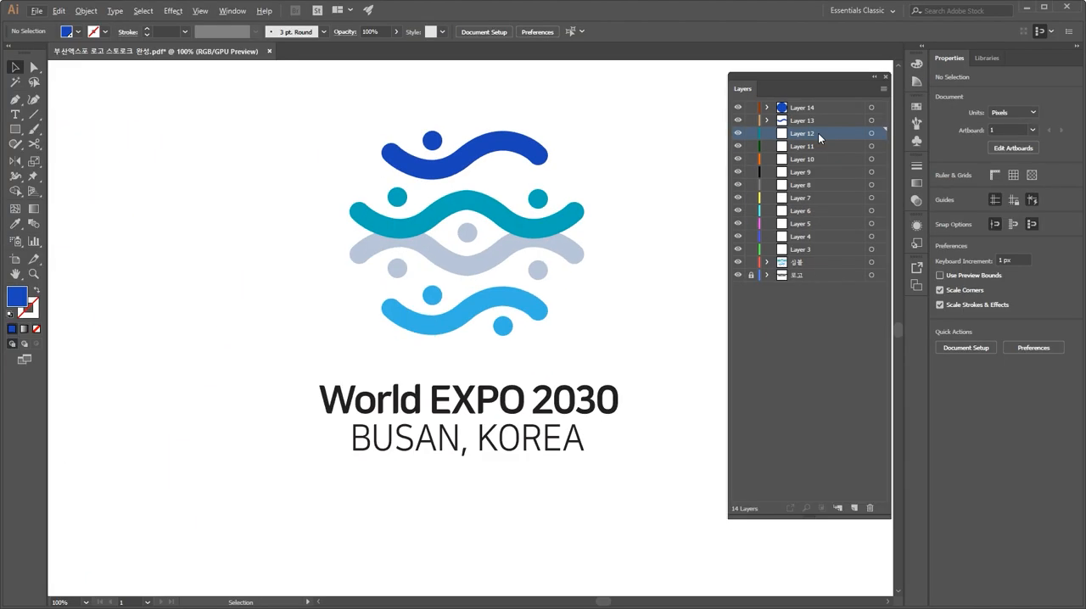
key("ctrl+v")
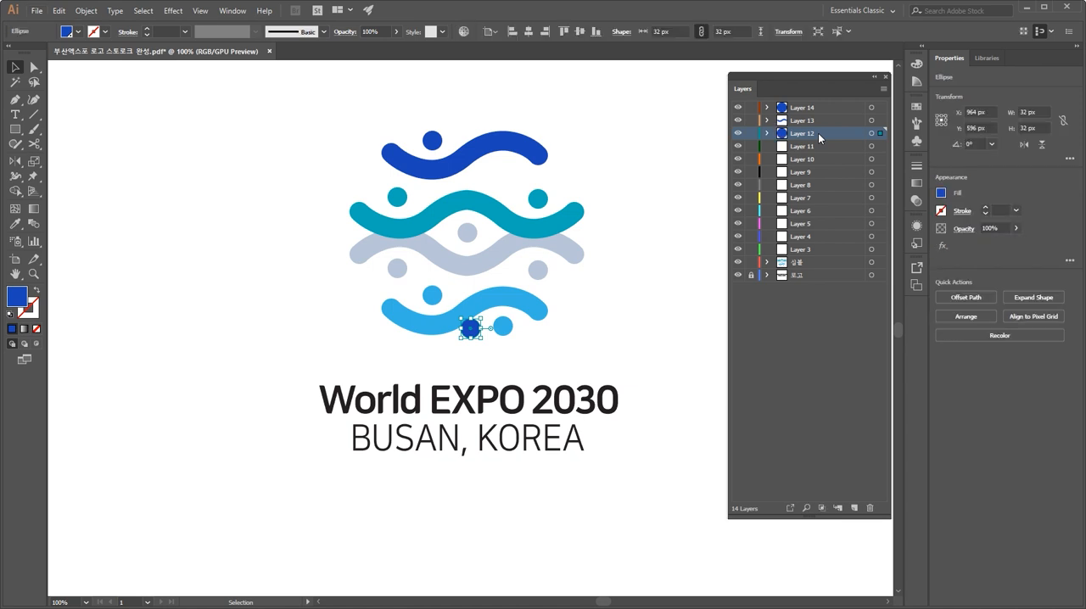
Step: Delete the pasted circle and undo the deletion
key("ctrl+plus")
key("ctrl+plus")
key("ctrl+plus")
key("ctrl+plus")
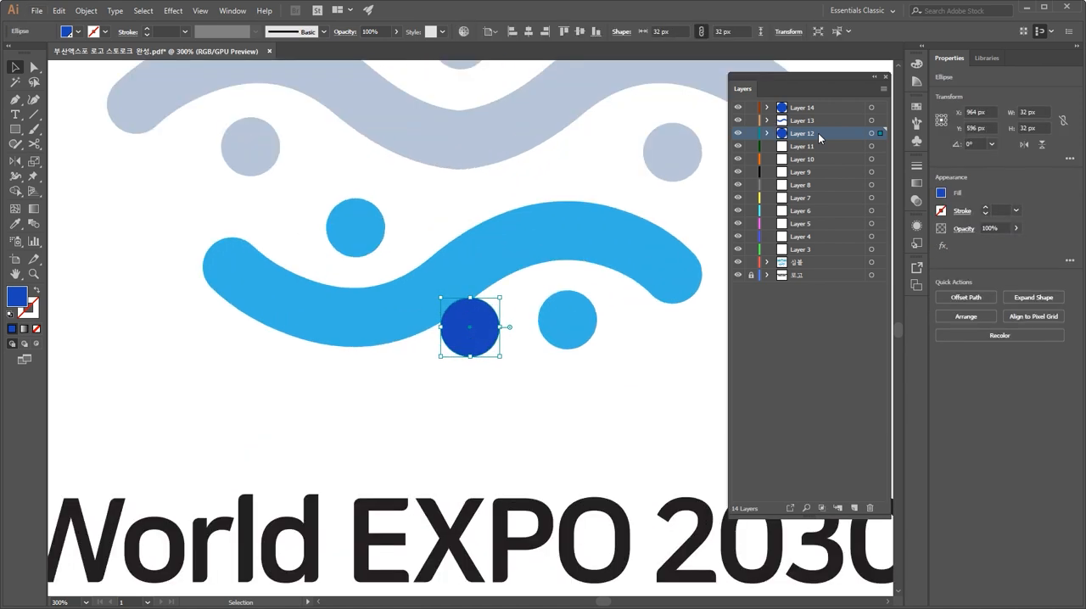
key("ctrl+0")
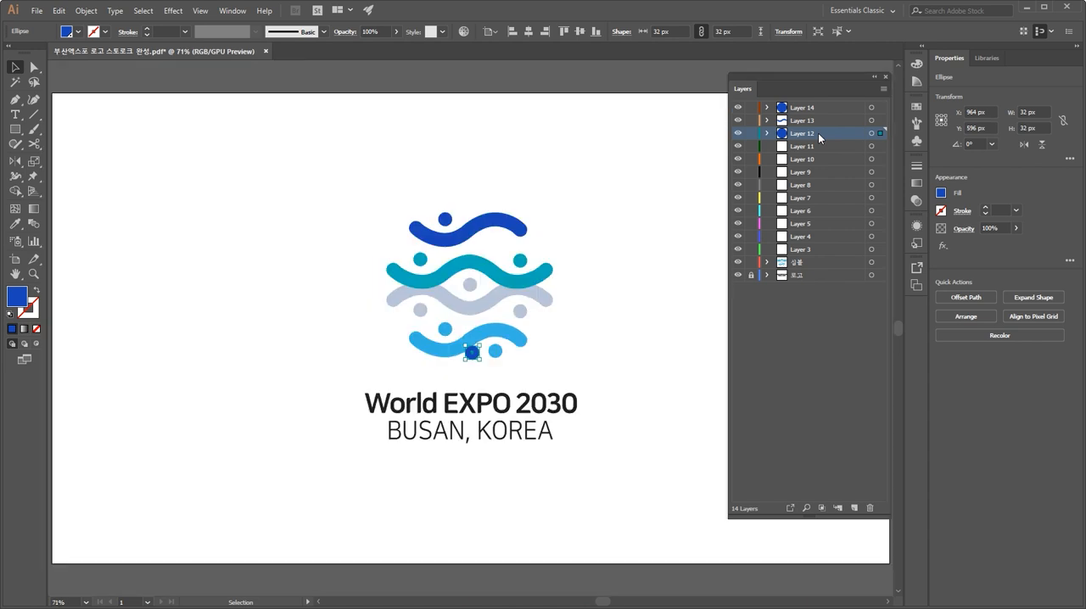
key("Delete")
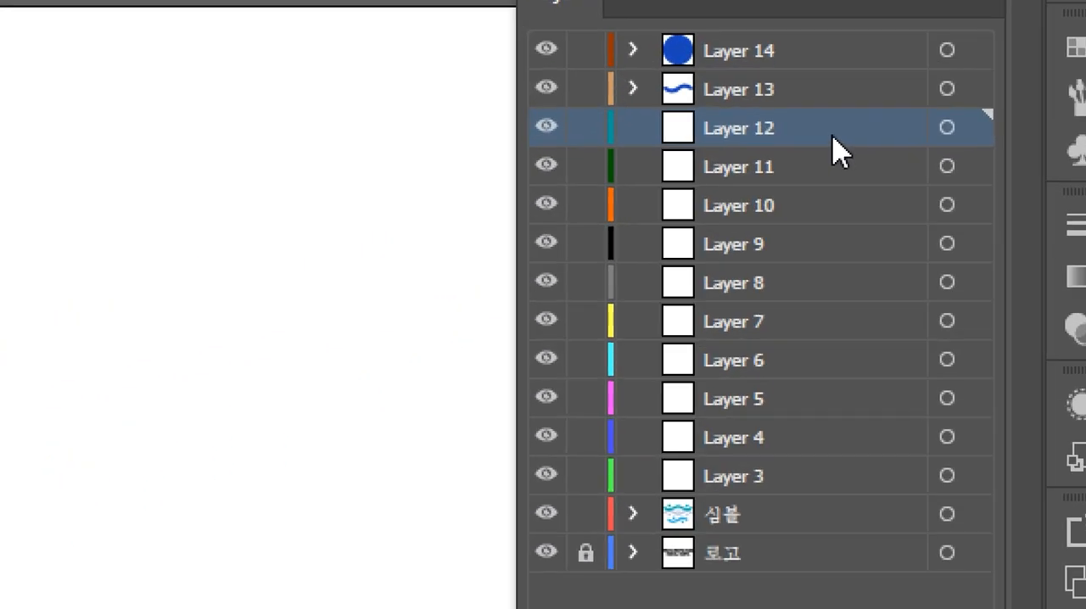
key("ctrl+z")
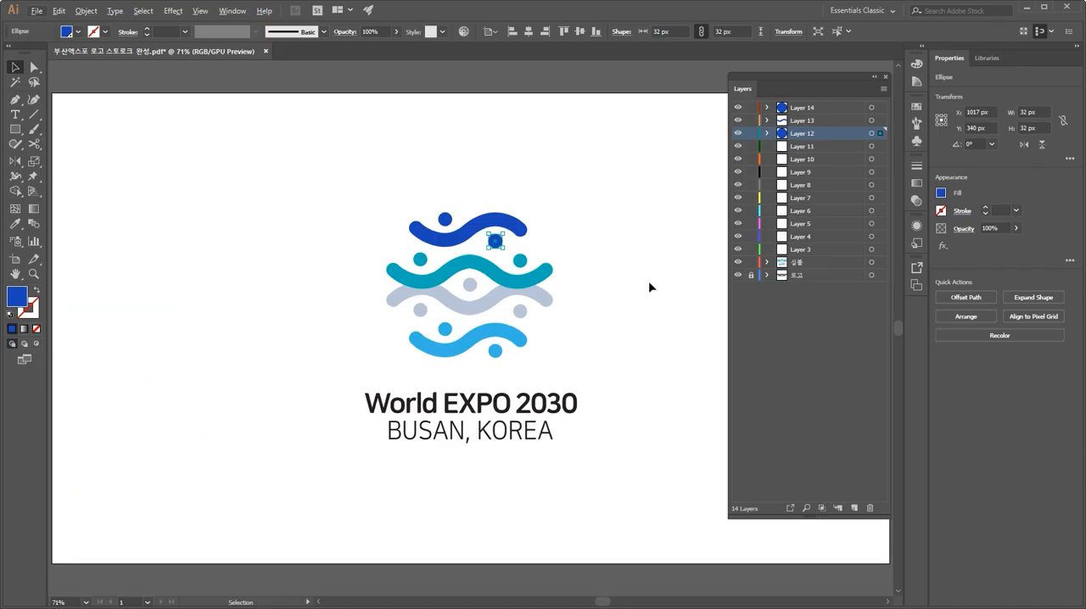
Step: Cut the left teal circle and paste it in front on Layer 11
left_click(649, 283)
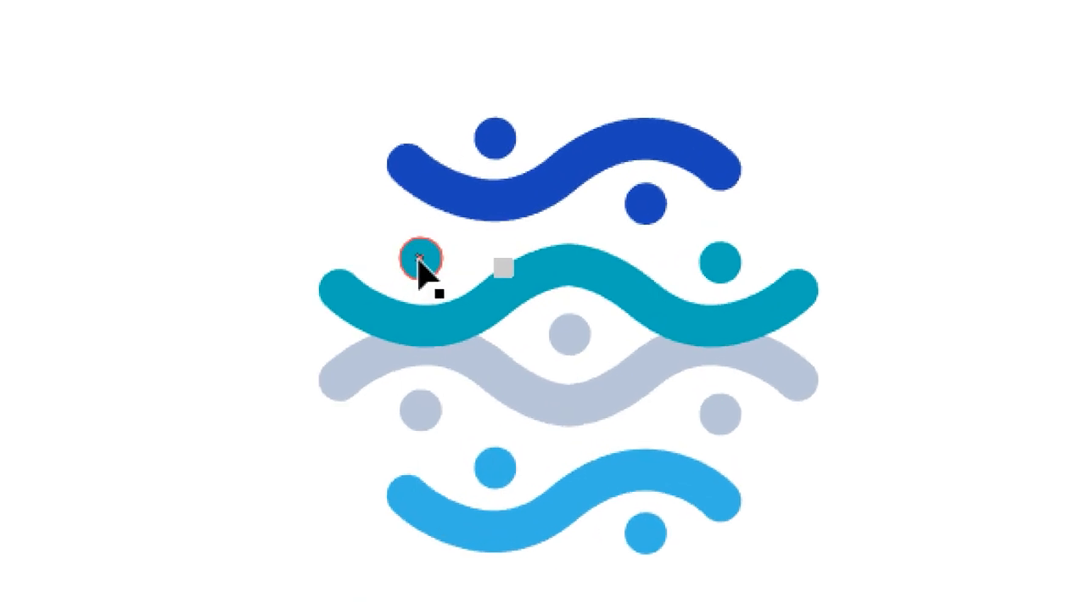
left_click(420, 264)
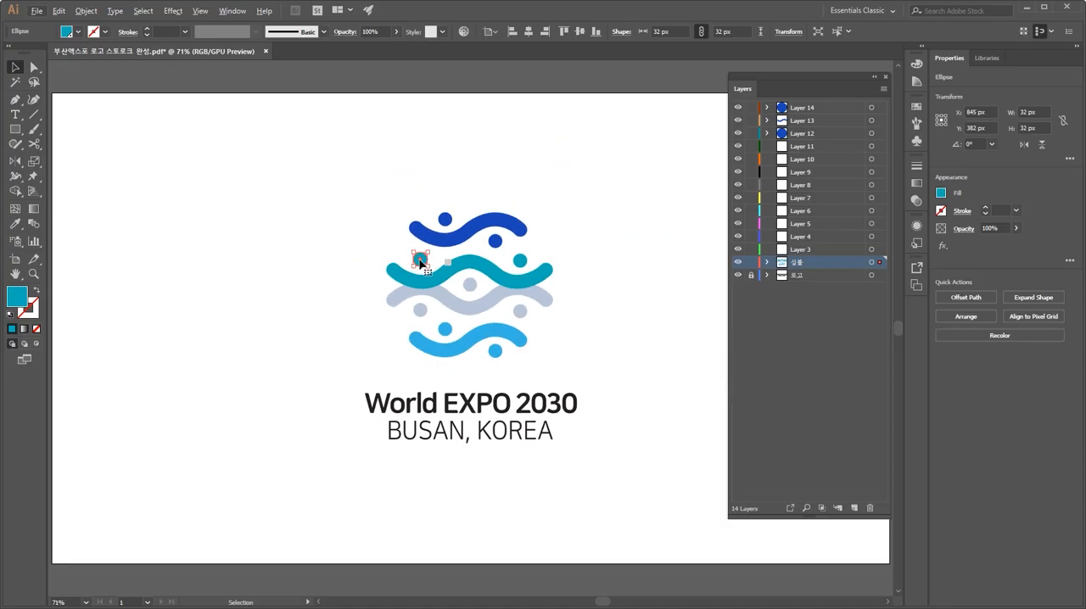
key("Delete")
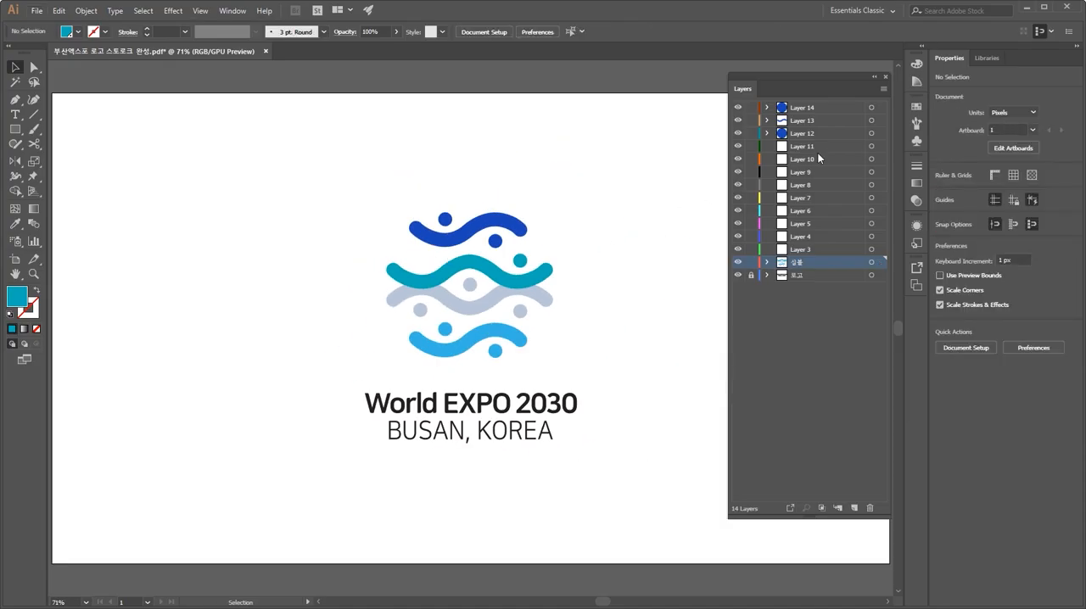
left_click(816, 148)
key("ctrl+f")
Step: Cut the right teal circle, paste it in front on Layer 10 and deselect it
left_click(626, 245)
left_click(523, 262)
key("ctrl+shift+a")
left_click(824, 161)
key("ctrl+f")
key("ctrl+shift+a")
Step: Cut the teal wave, paste it in front on Layer 9 and deselect it
left_click(541, 277)
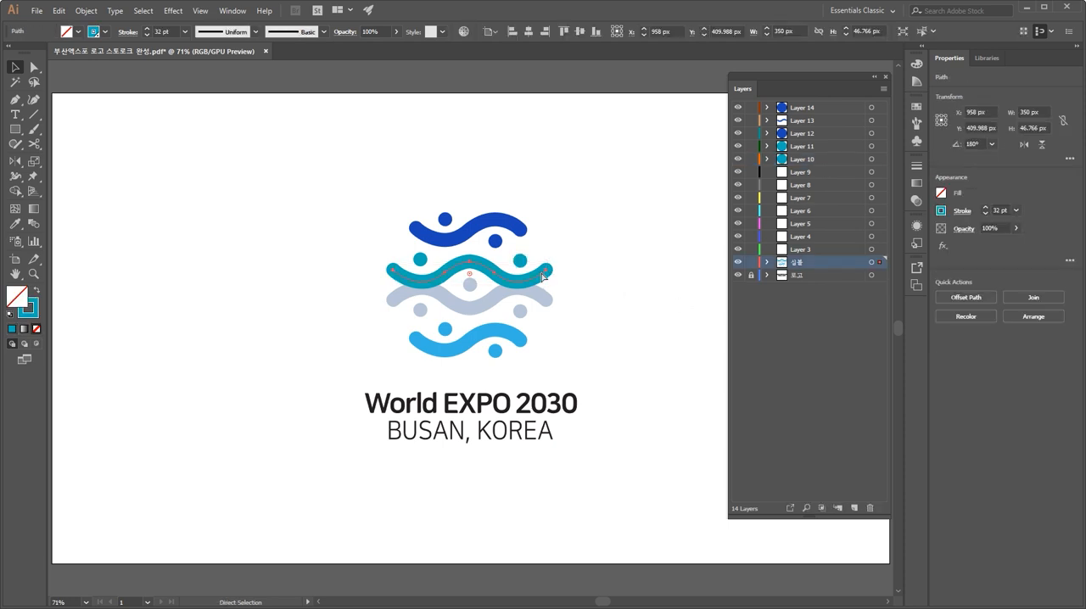
key("Delete")
left_click(825, 172)
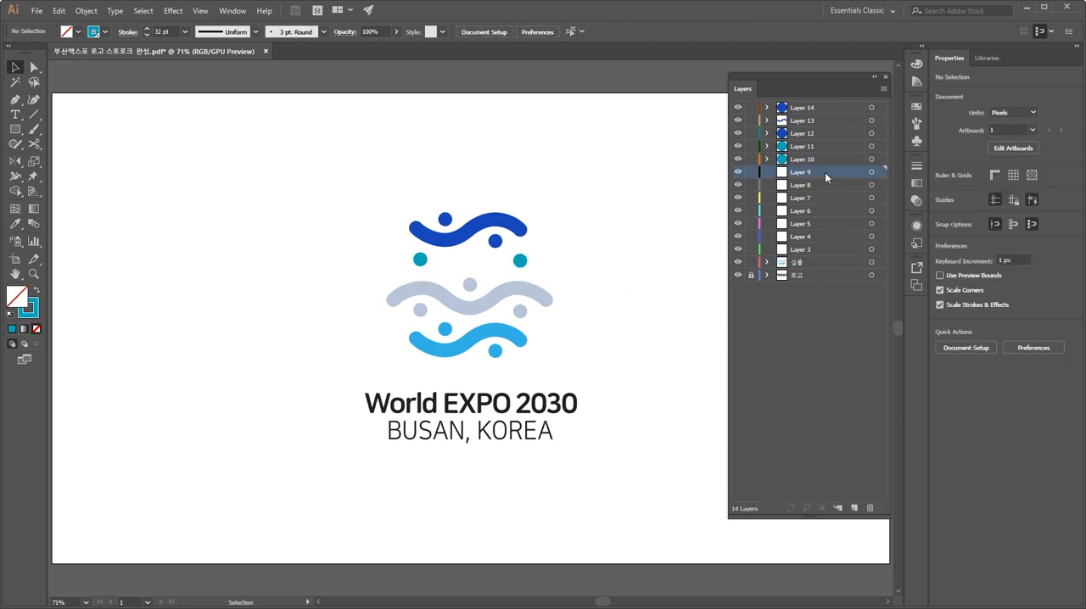
key("ctrl+f")
key("ctrl+shift+a")
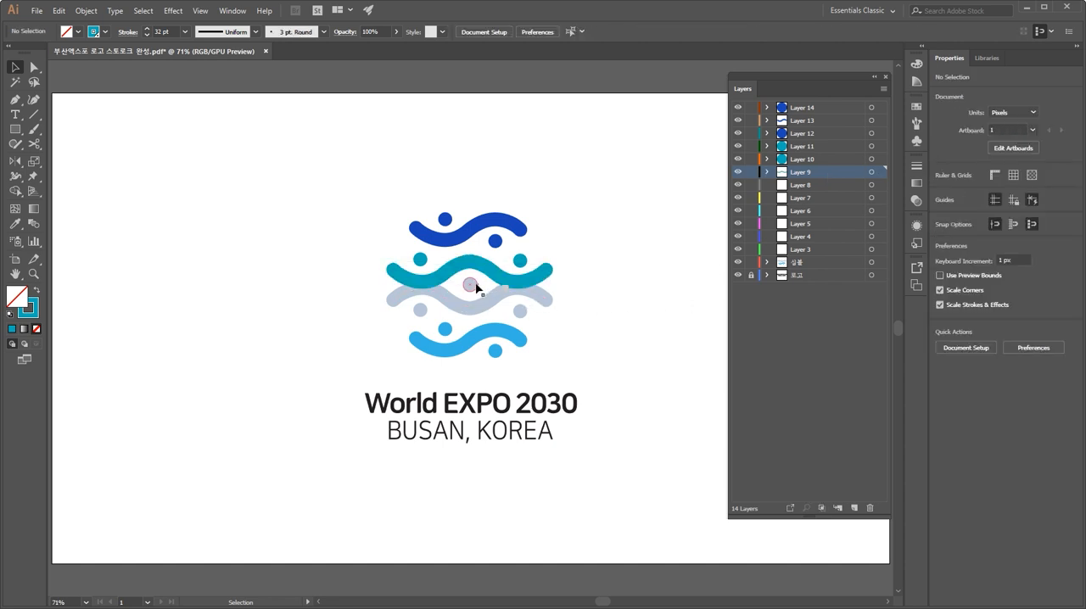
Step: Move the centre grey circle onto Layer 8
left_click(476, 288)
key("ctrl+shift+a")
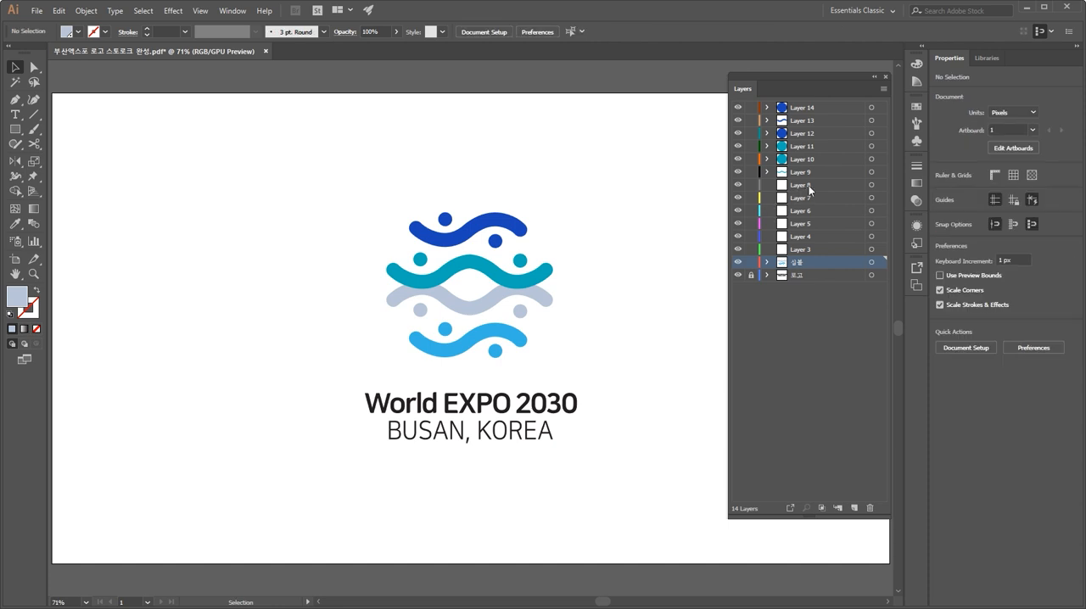
left_click(811, 186)
left_click(811, 184, "alt")
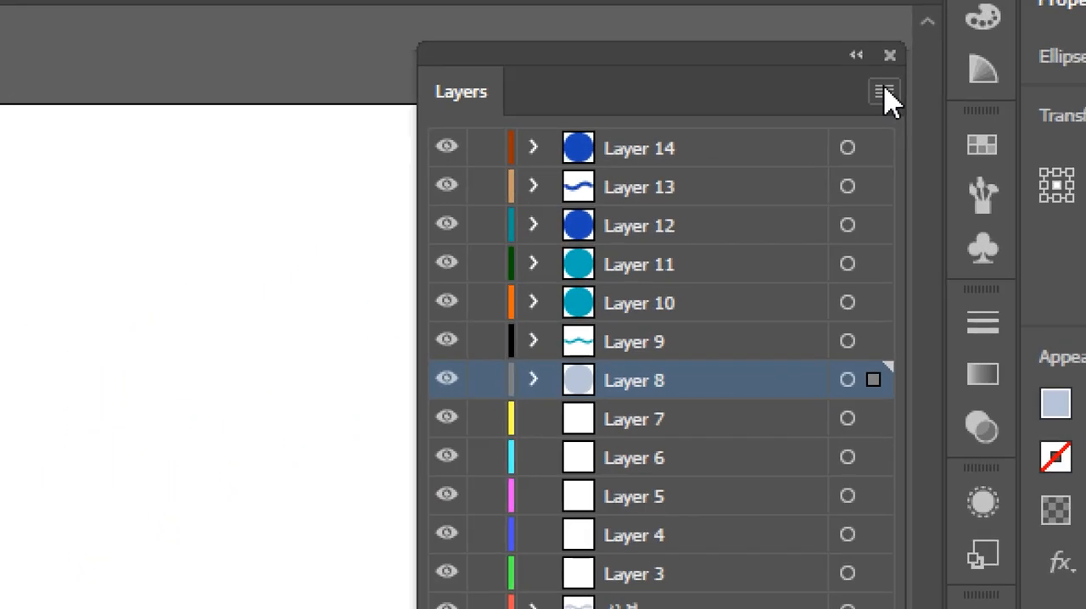
Step: Set the Layers panel row size to Large in the panel options
left_click(884, 92)
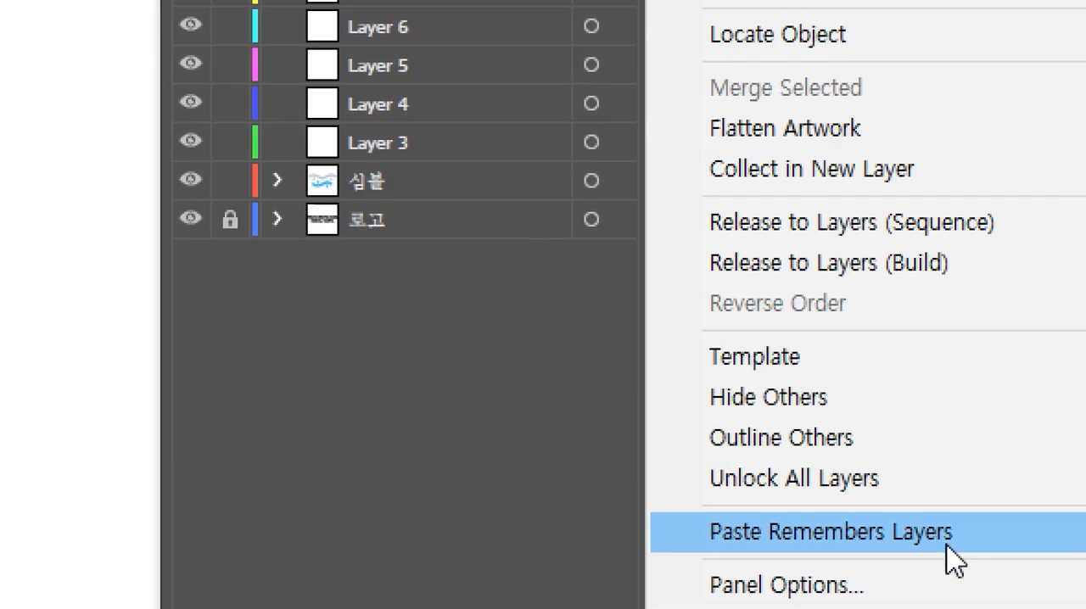
left_click(820, 501)
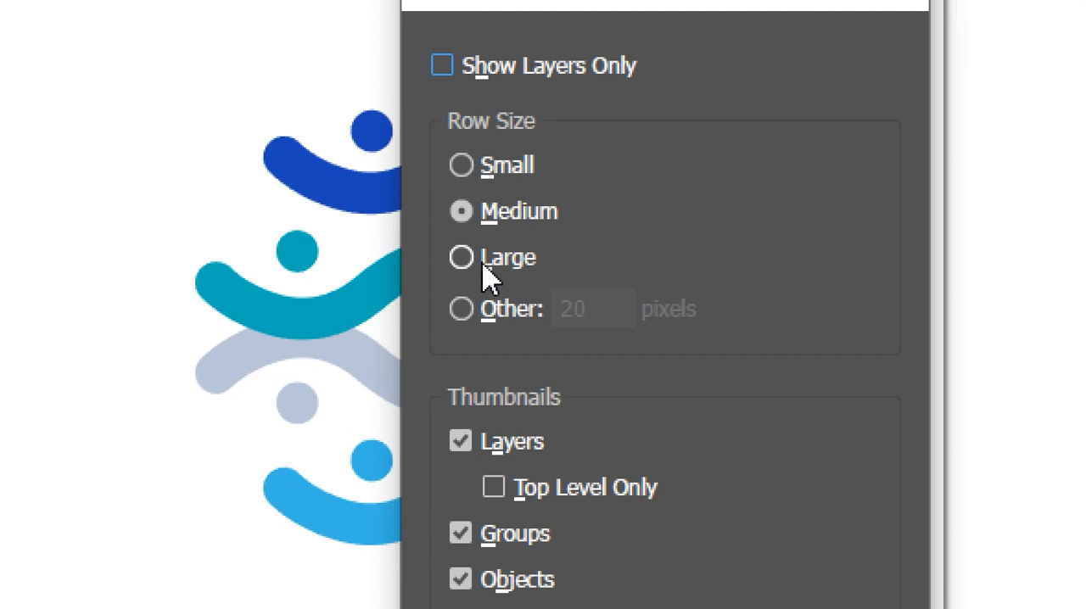
left_click(482, 263)
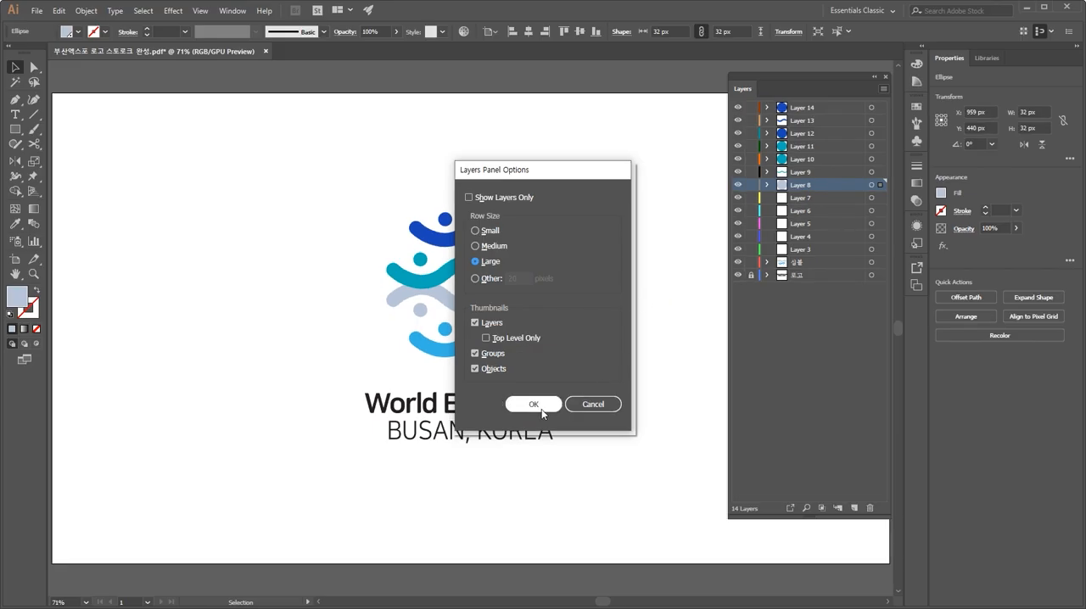
left_click(534, 404)
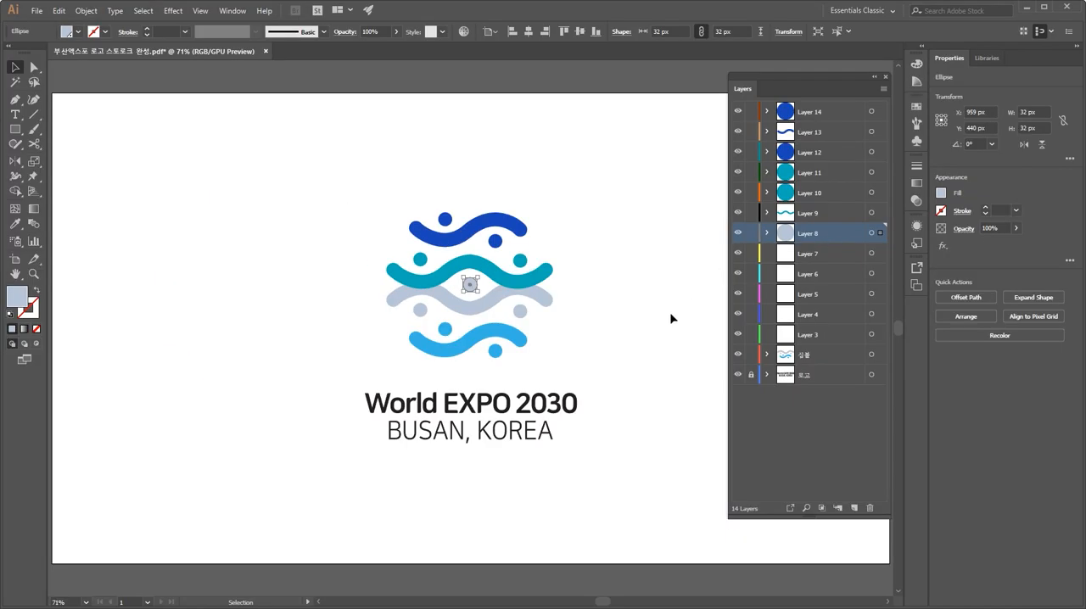
Step: Move the grey wave onto Layer 7 by pasting it in front there
left_click(539, 316)
key("a")
left_click(466, 311)
key("Delete")
key("v")
left_click(821, 255)
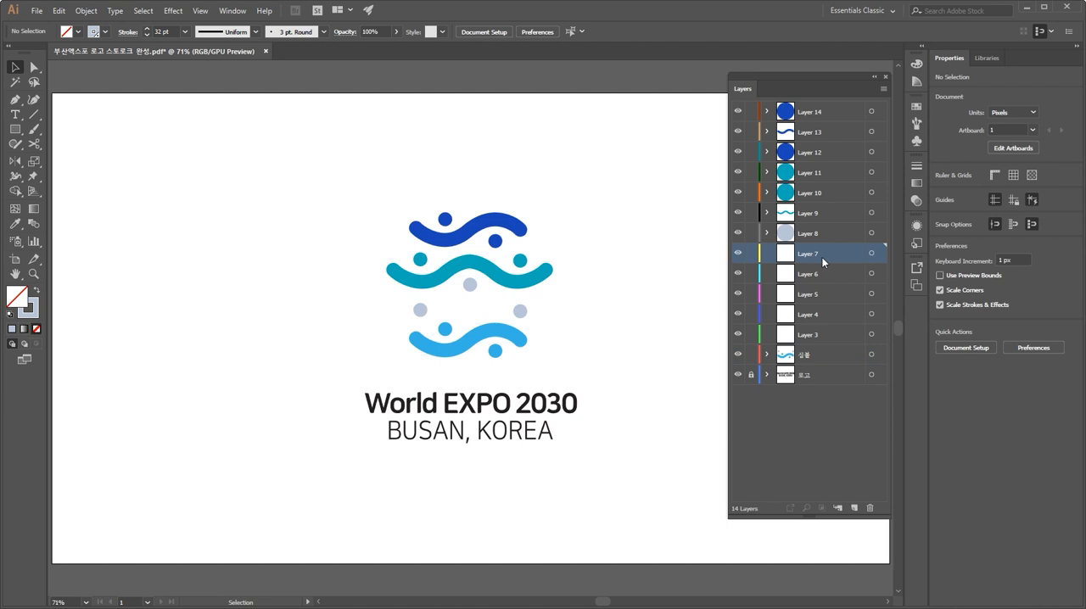
key("ctrl+f")
Step: Remove the left grey circle from the symbol layer and paste it in front on Layer 6
left_click(577, 320)
left_click(419, 310)
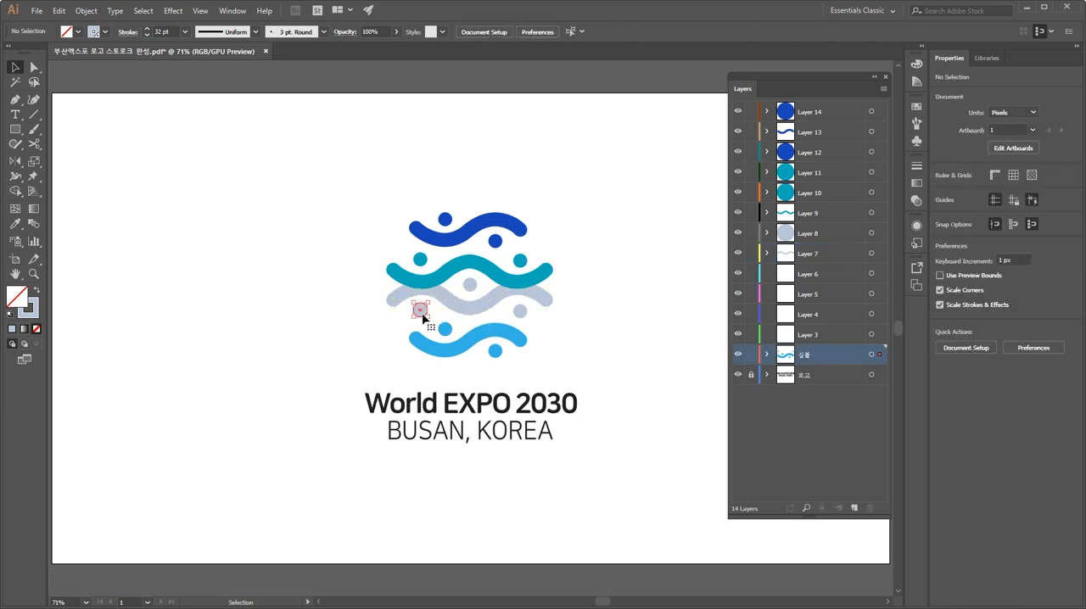
key("a")
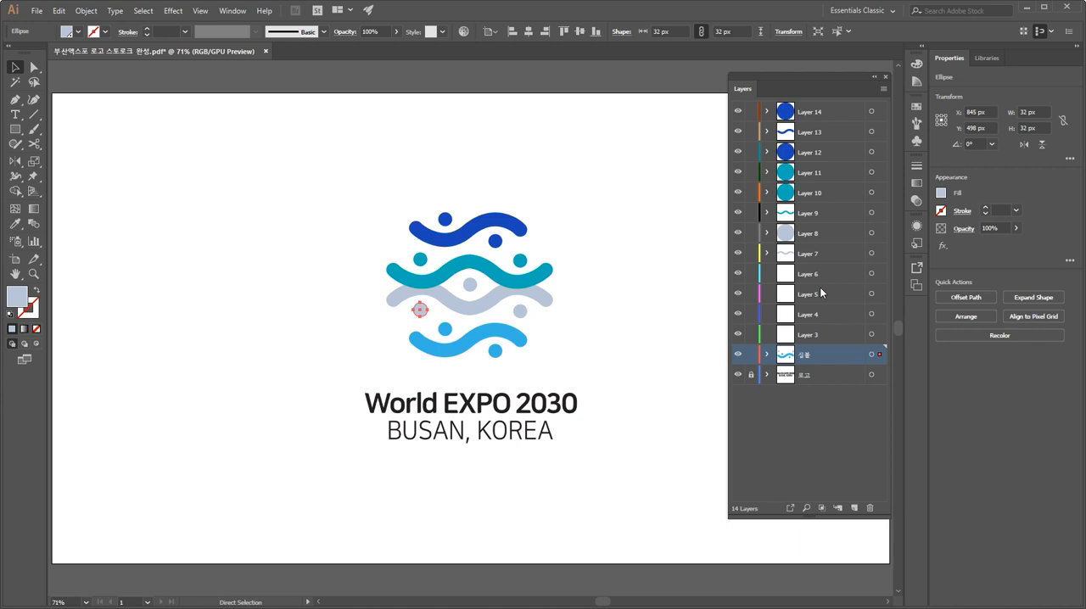
key("Delete")
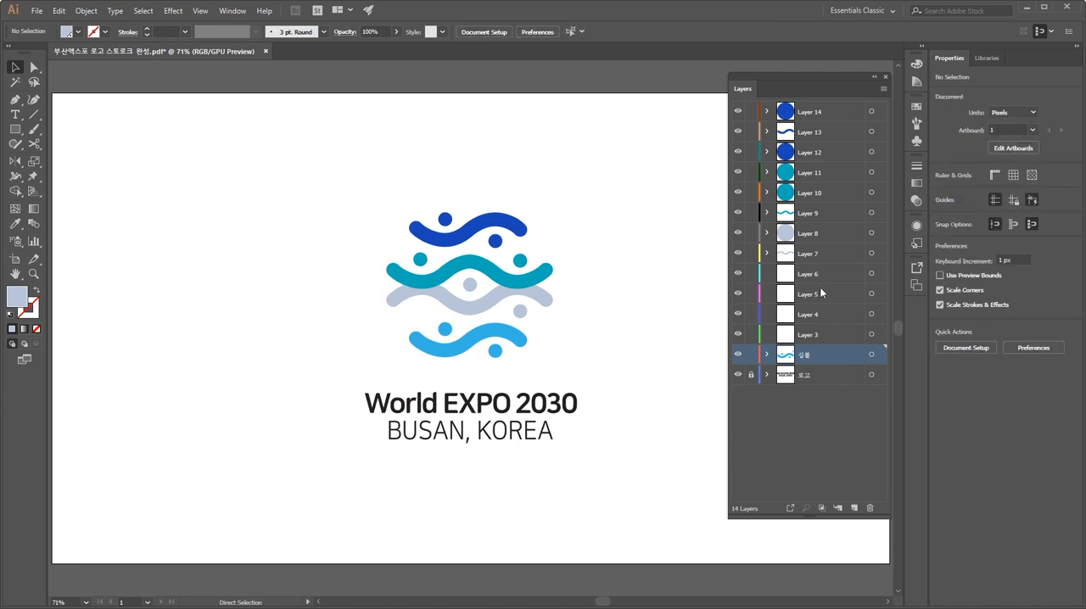
left_click(820, 283)
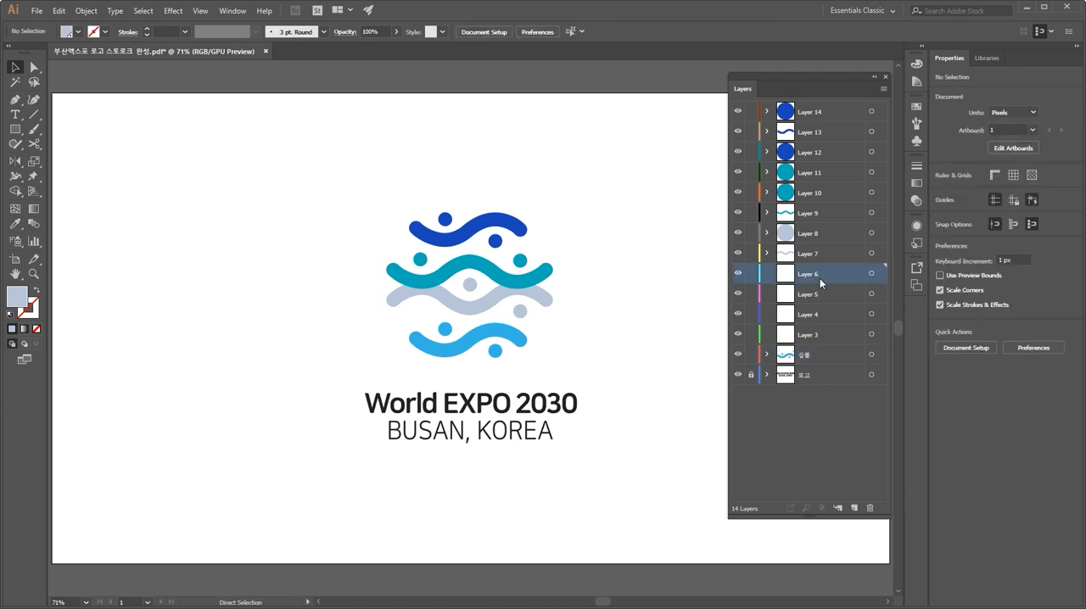
key("ctrl+f")
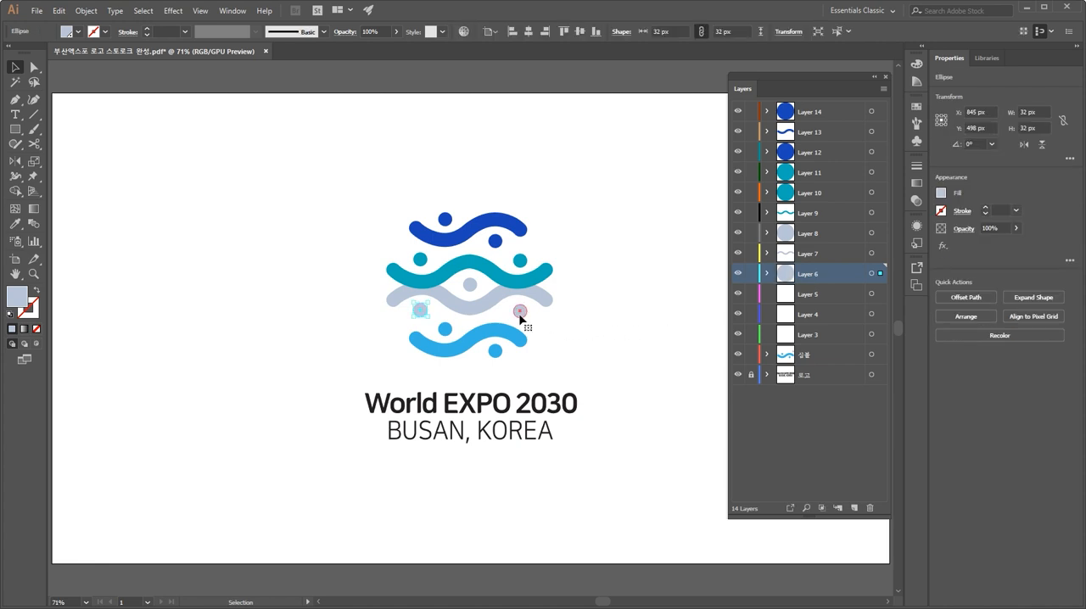
Step: Deselect, then paste the right grey circle in front on Layer 5
key("ctrl+shift+a")
left_click(811, 294)
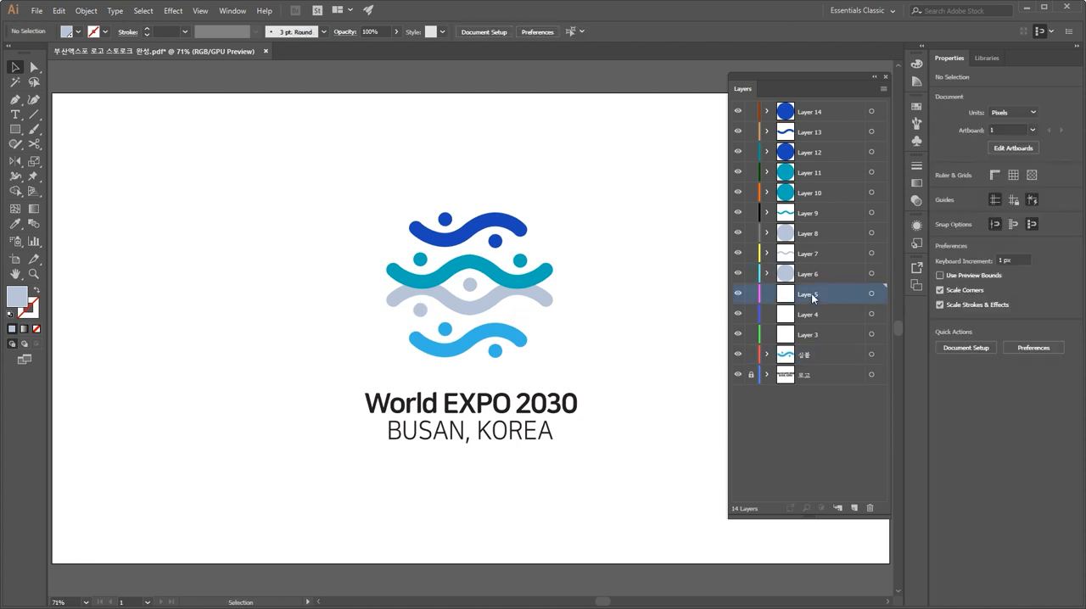
key("ctrl+f")
left_click(751, 354)
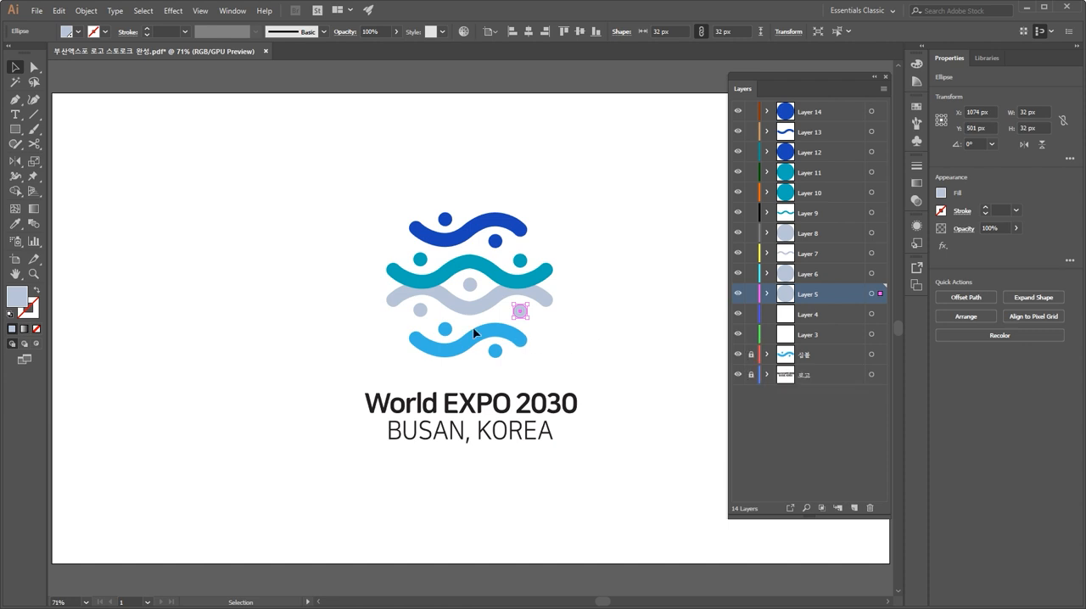
left_click(450, 333)
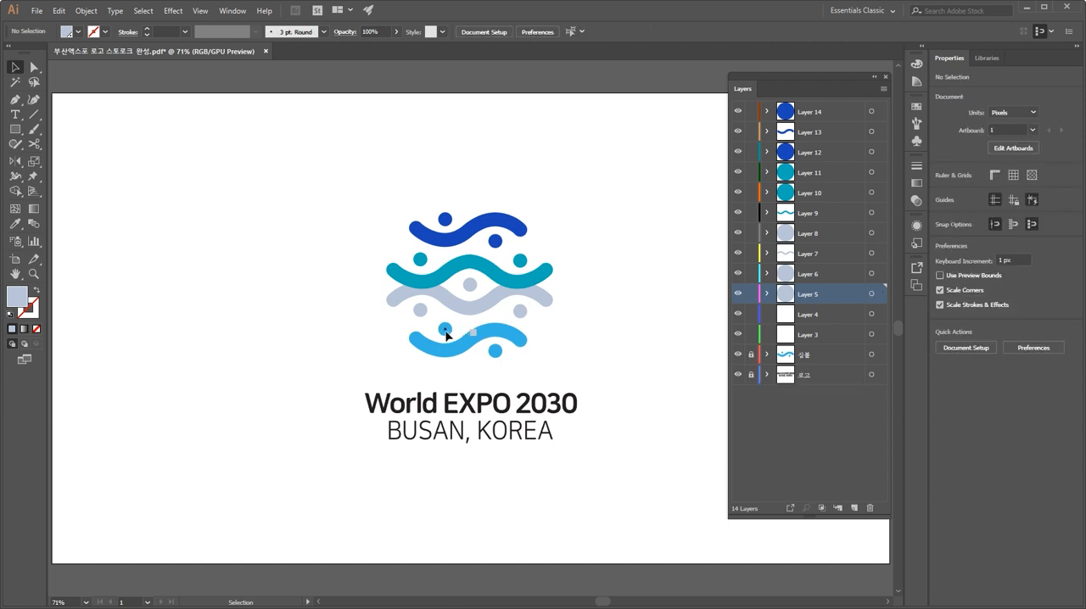
left_click(751, 354)
Step: Move the lower left light-blue circle onto Layer 4 by deleting and pasting it in front, then deselect
left_click(447, 331, "ctrl")
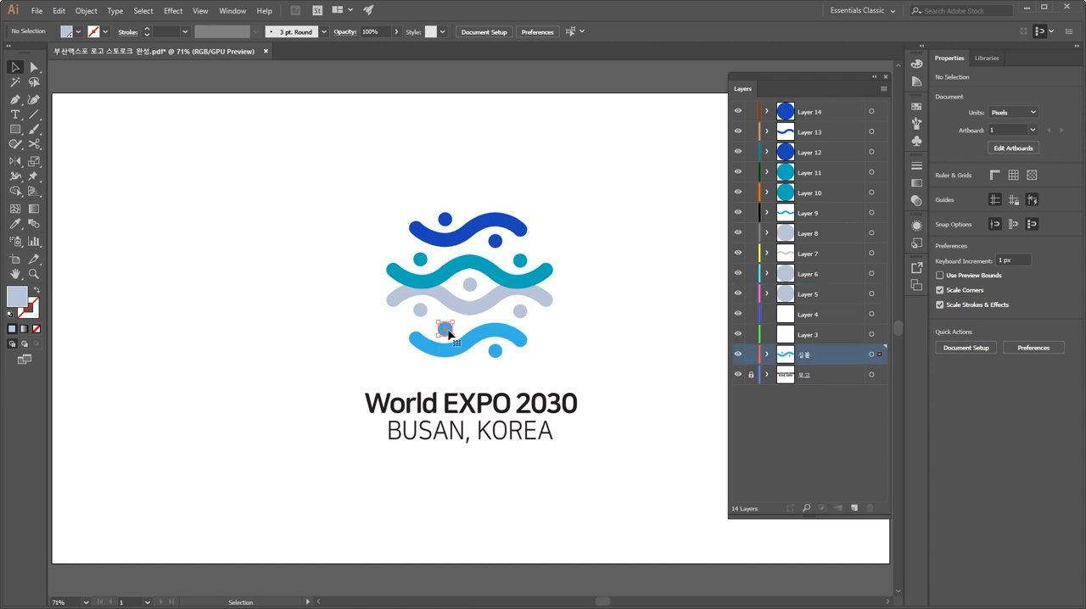
key("Delete")
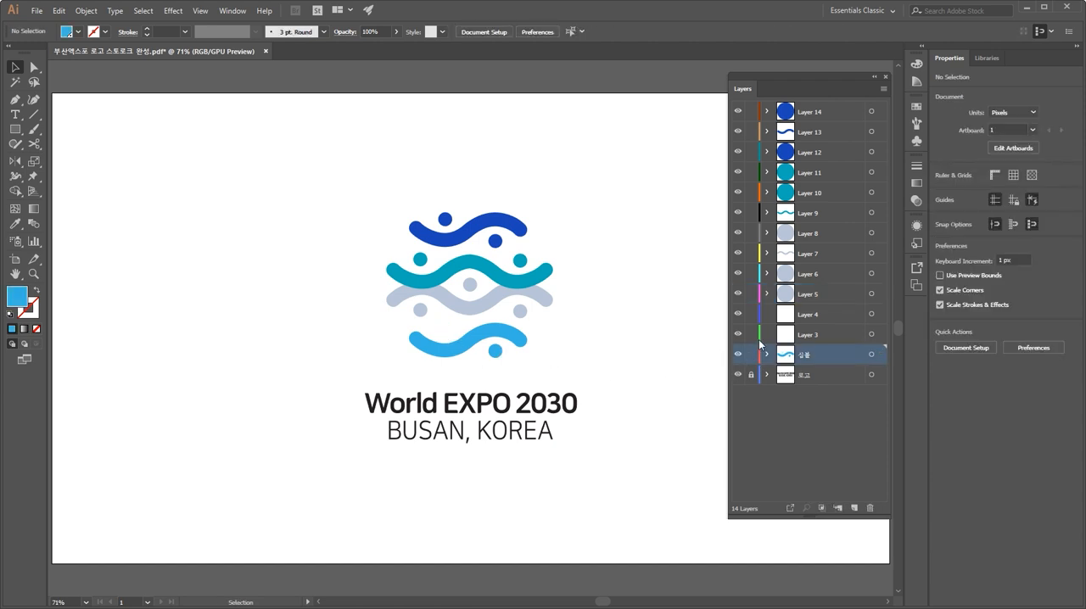
left_click(813, 316)
key("ctrl+f")
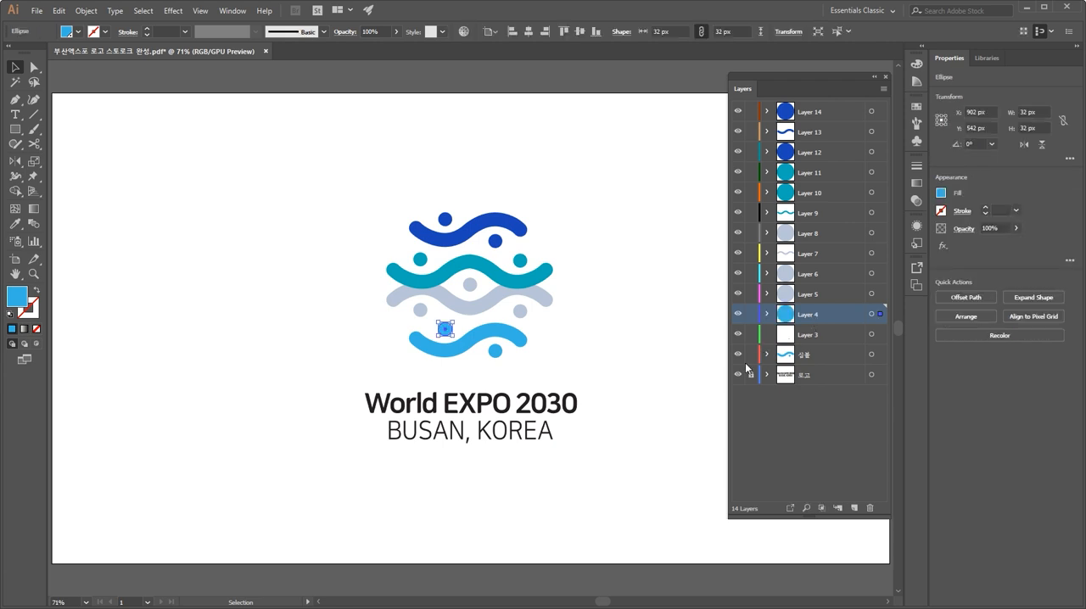
left_click(638, 364)
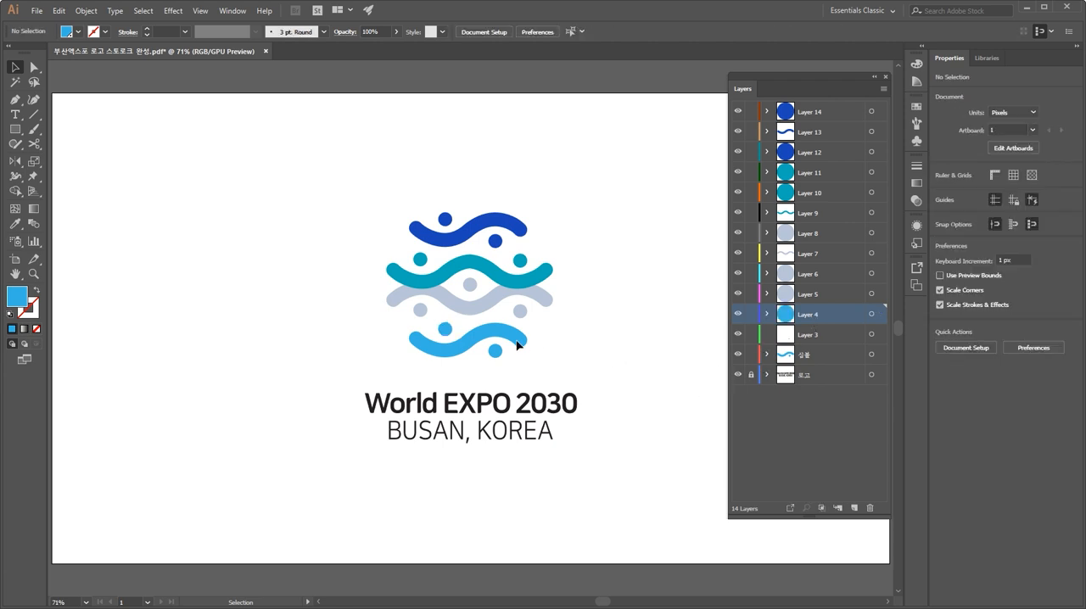
Step: Cut the bottom light-blue wave and paste it in front on Layer 3
left_click(520, 344, "ctrl")
key("ctrl+x")
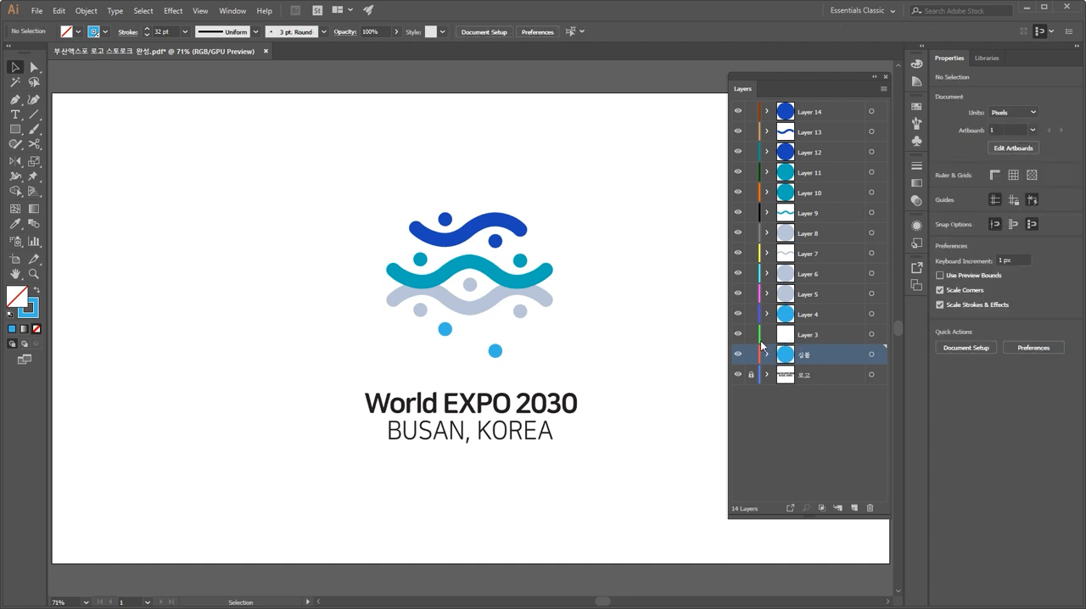
left_click(811, 336)
key("ctrl+f")
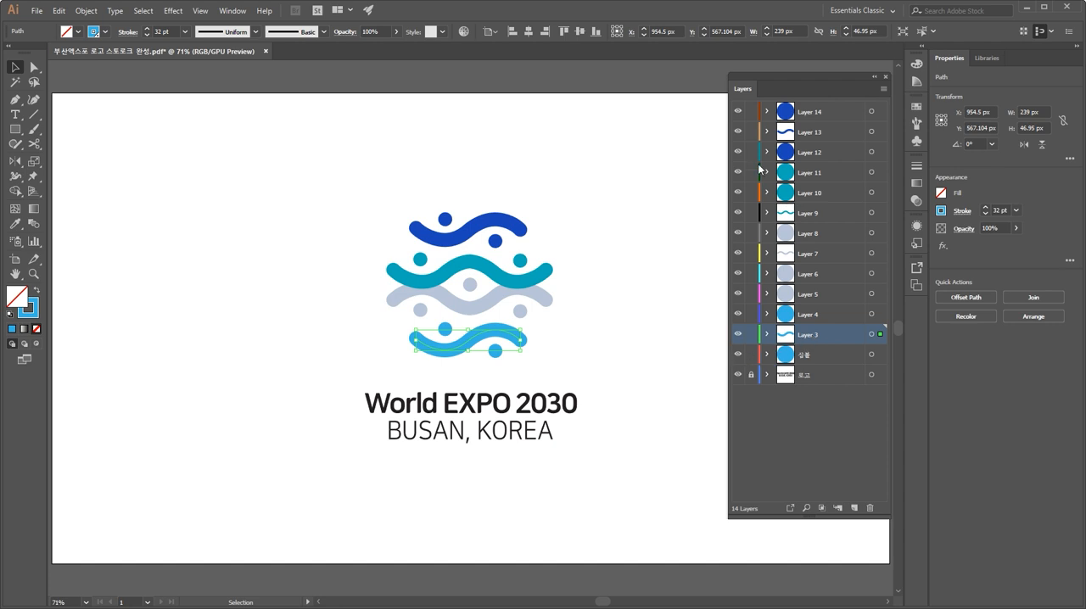
Step: Hide all symbol layers, then reveal them one by one to check each layer's contents
left_click(737, 111)
left_click_drag(738, 129, 743, 361)
left_click(737, 112)
left_click(738, 131)
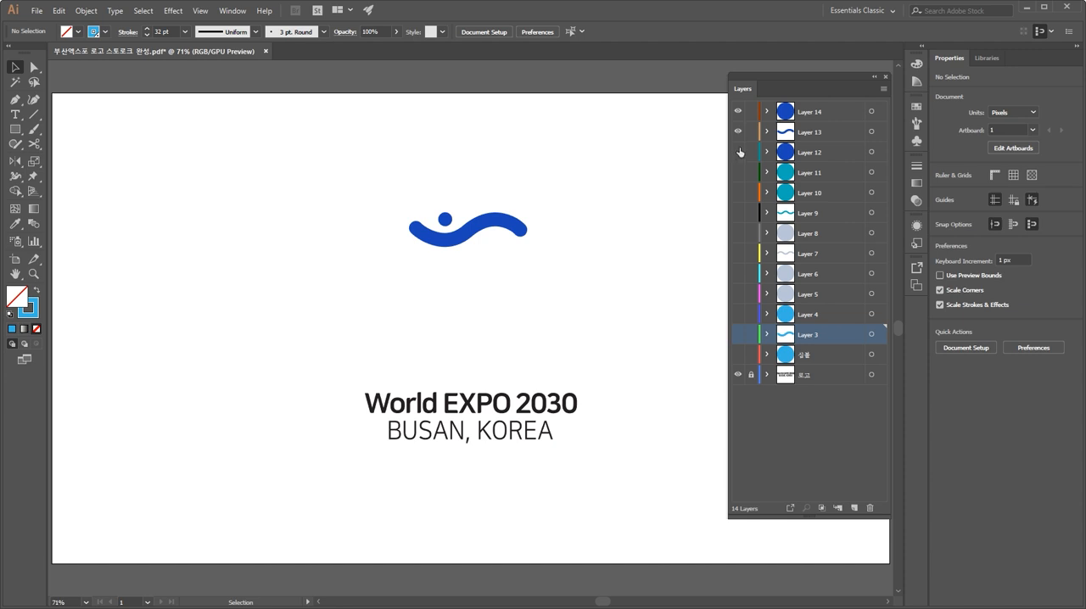
left_click(738, 152)
left_click(739, 172)
left_click(739, 197)
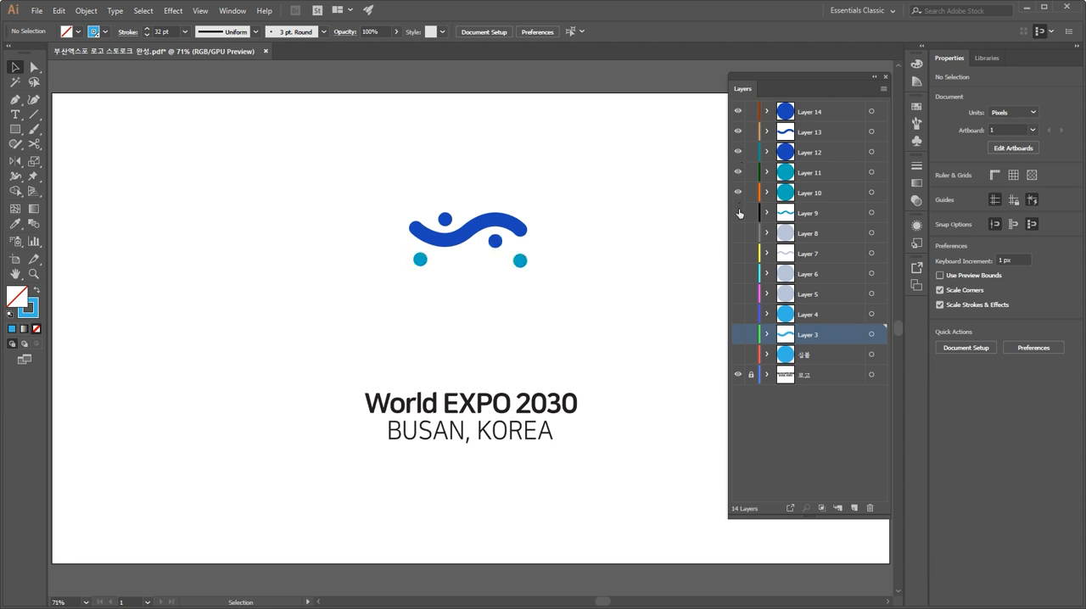
left_click(739, 213)
left_click(738, 234)
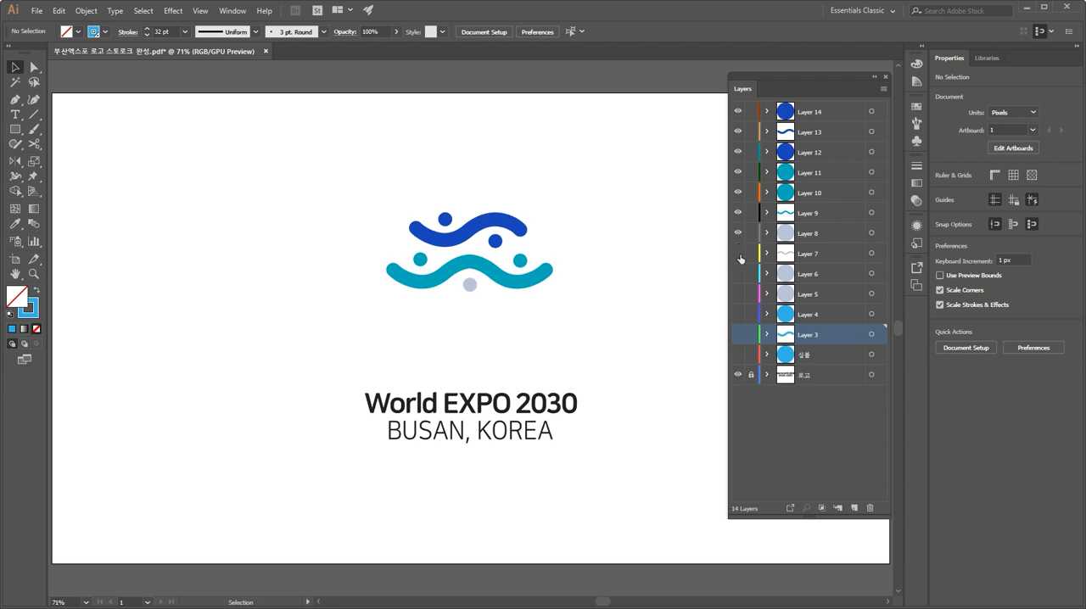
left_click(738, 253)
left_click(738, 273)
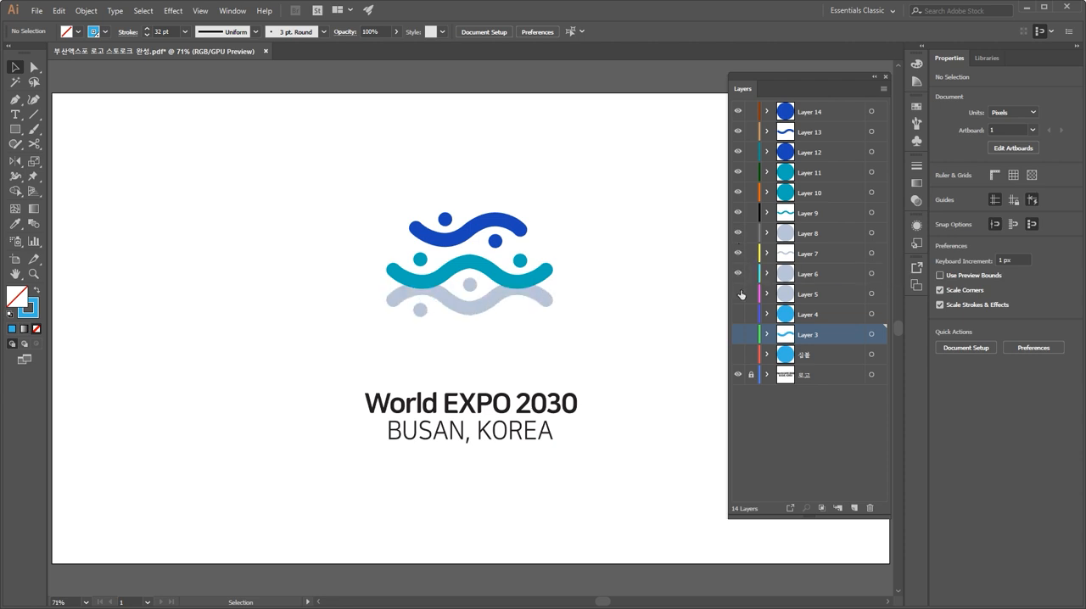
left_click(738, 293)
left_click(739, 314)
left_click(739, 334)
left_click(738, 355)
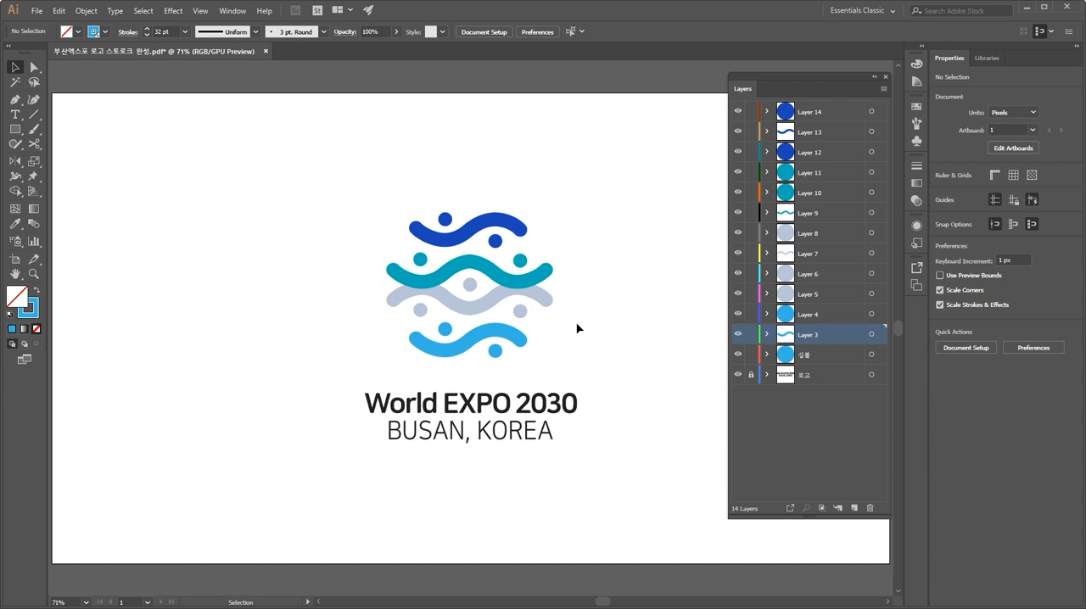
Step: Save the document and fit the artboard in the window
key("ctrl")
key("ctrl+s")
key("ctrl+minus")
key("ctrl+minus")
key("ctrl+minus")
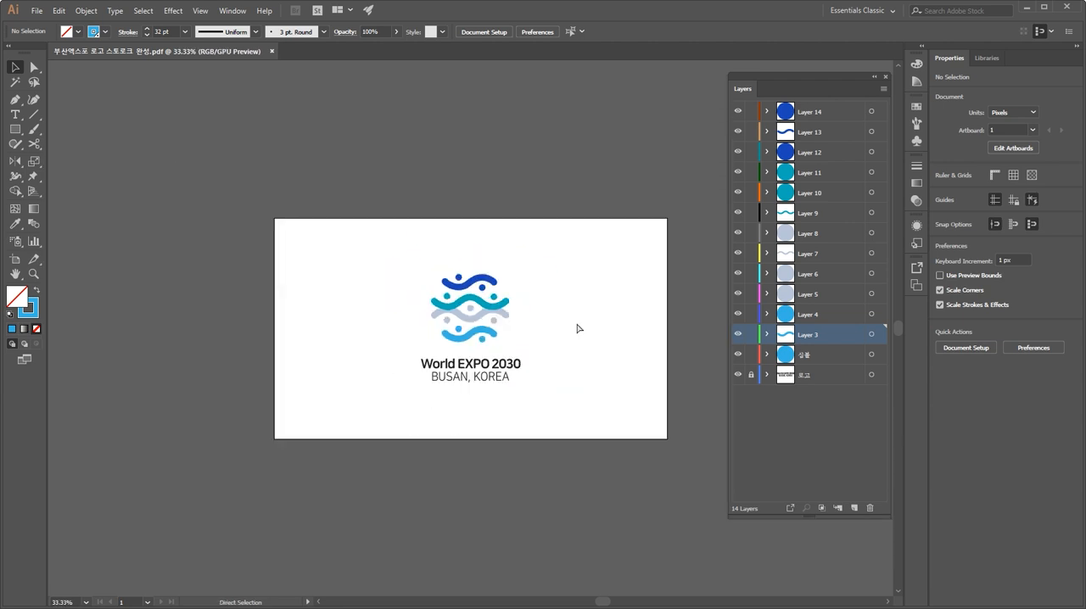
key("ctrl+0")
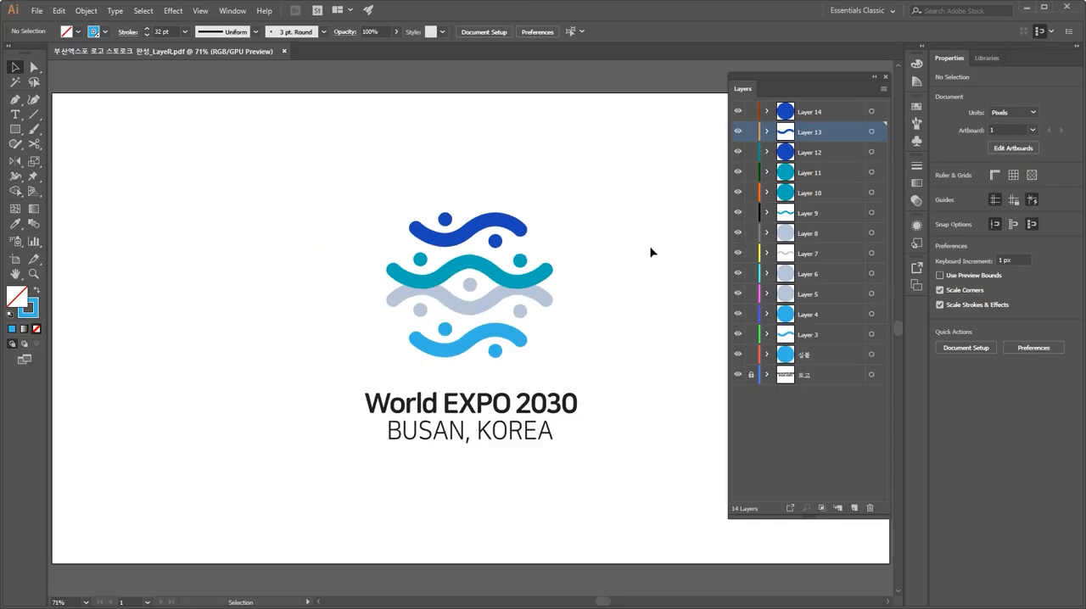
Step: Inspect the artboard's size with the Artboard tool, then return to the Selection tool
key("alt")
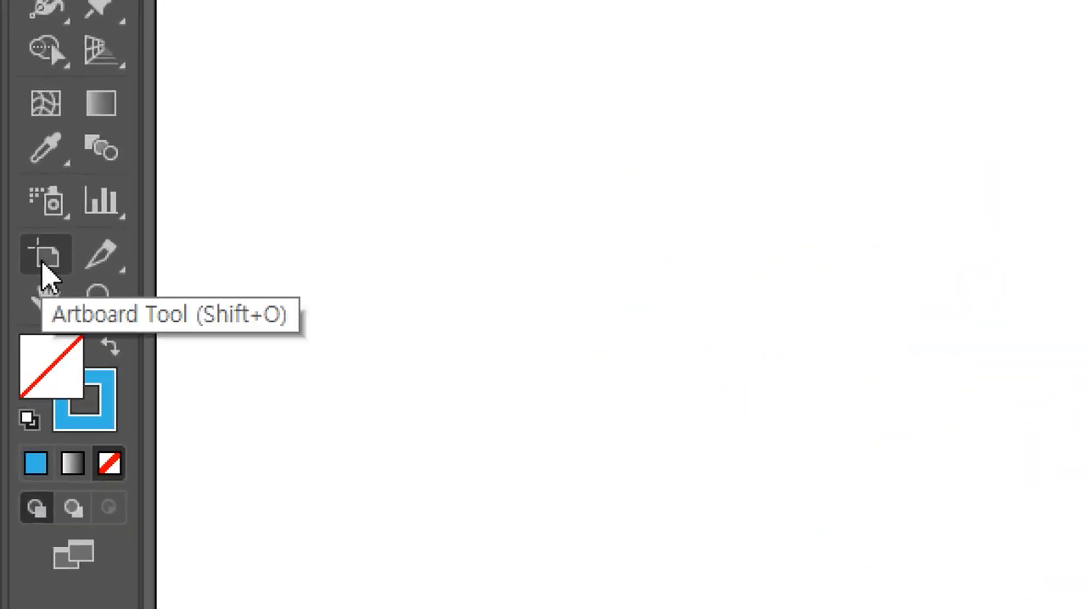
left_click(42, 263)
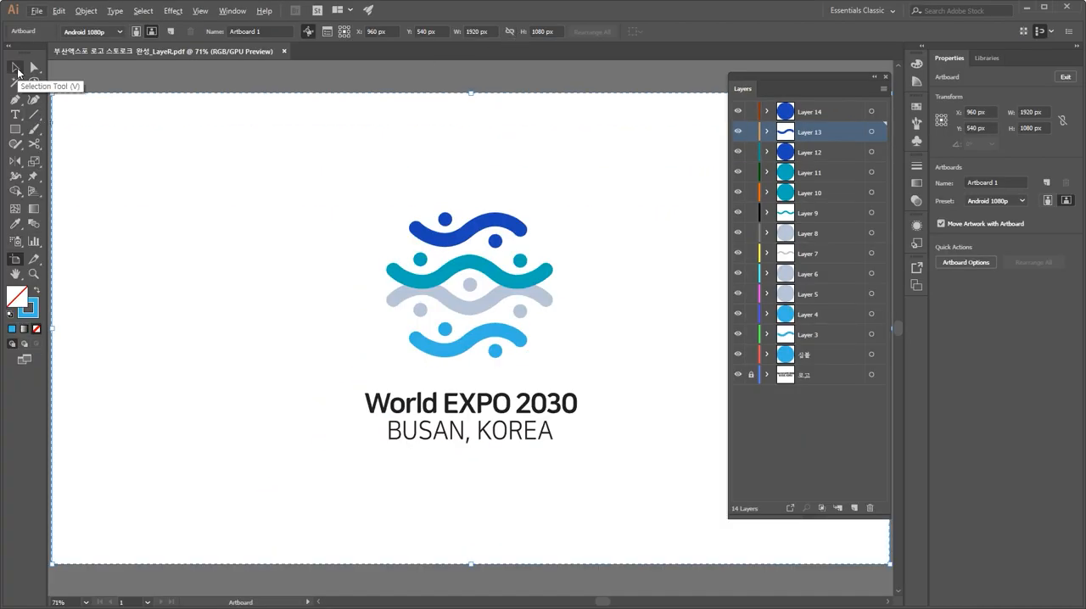
left_click(17, 72)
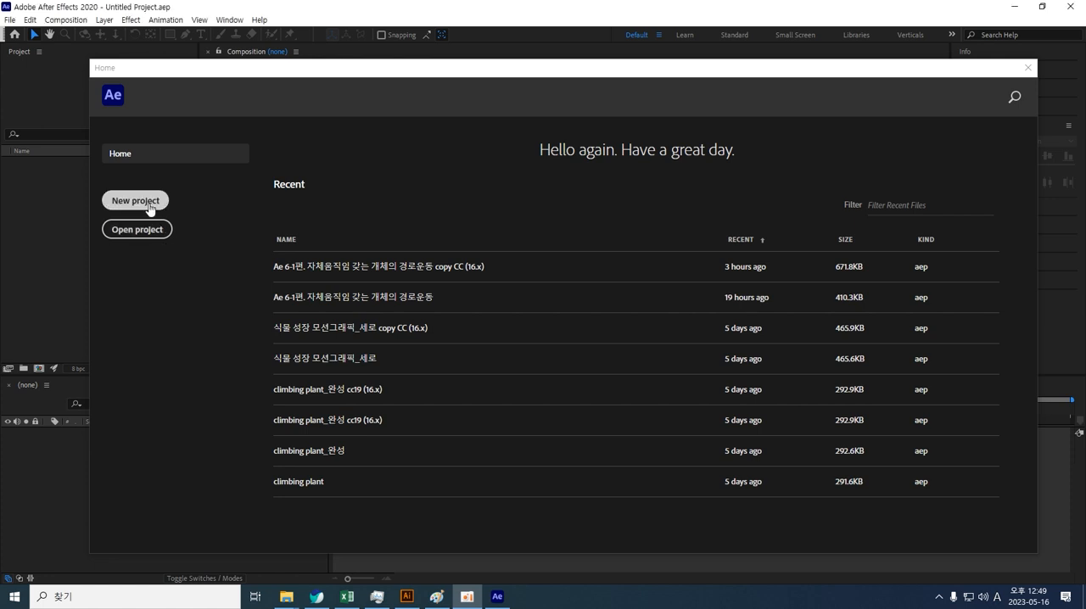
Step: Switch to After Effects and create a new project, dismissing the composition settings
left_click(149, 209)
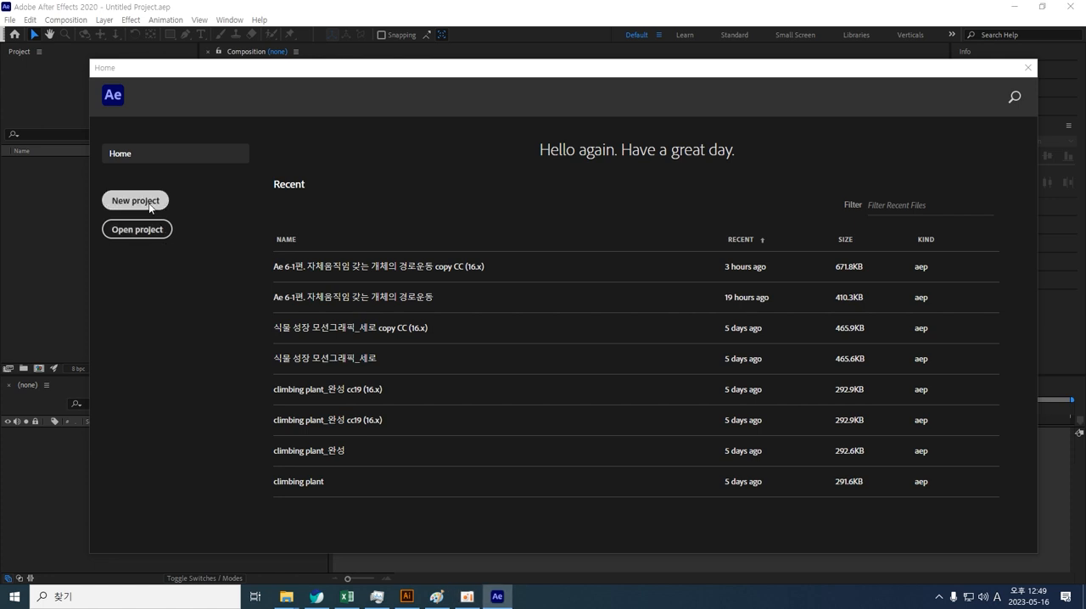
left_click(146, 206)
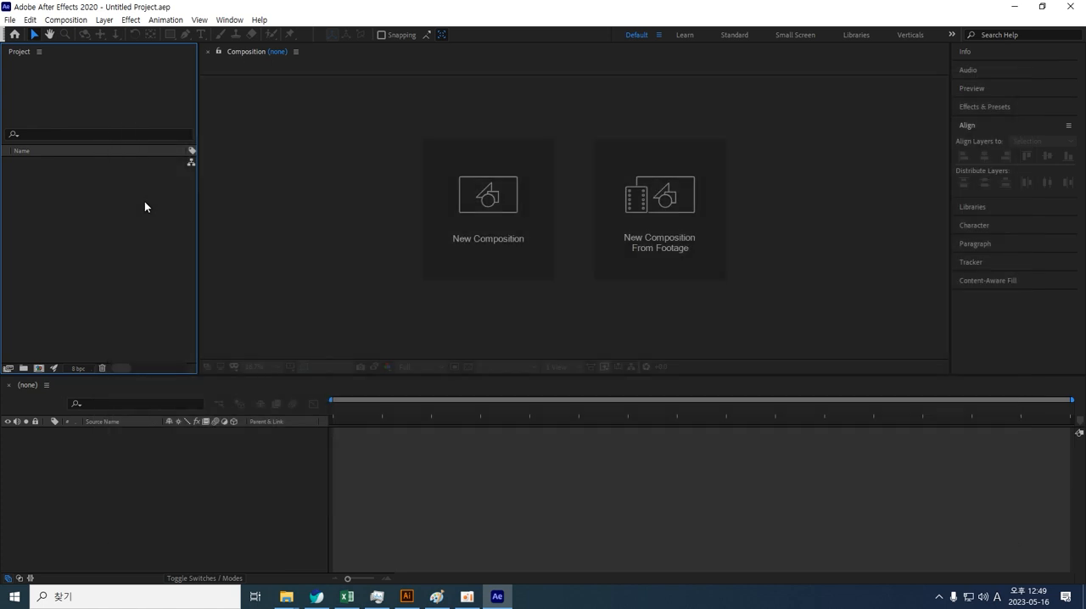
left_click(433, 277)
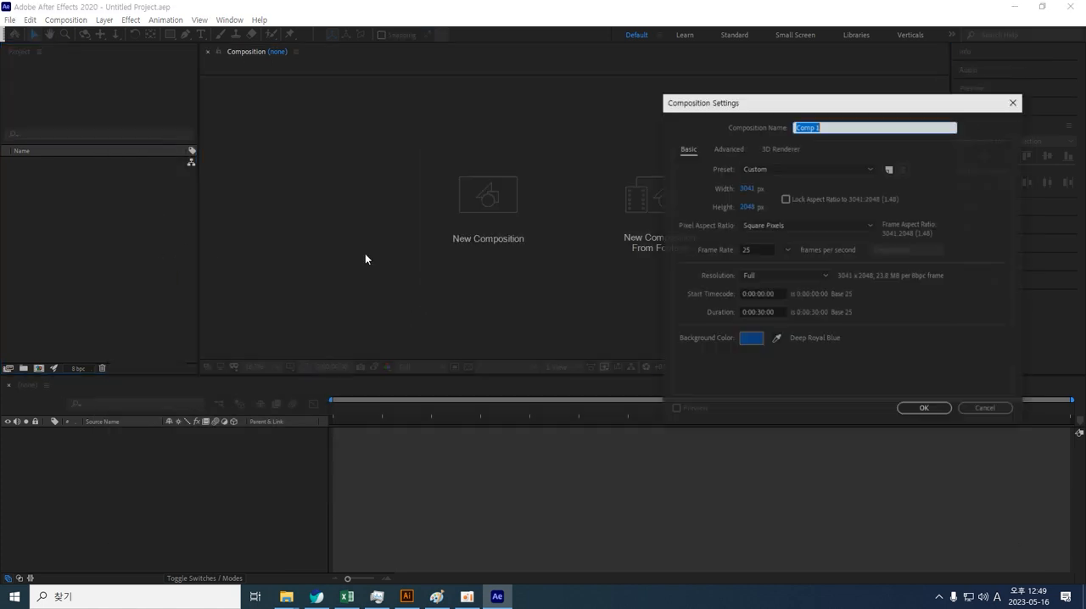
left_click(970, 408)
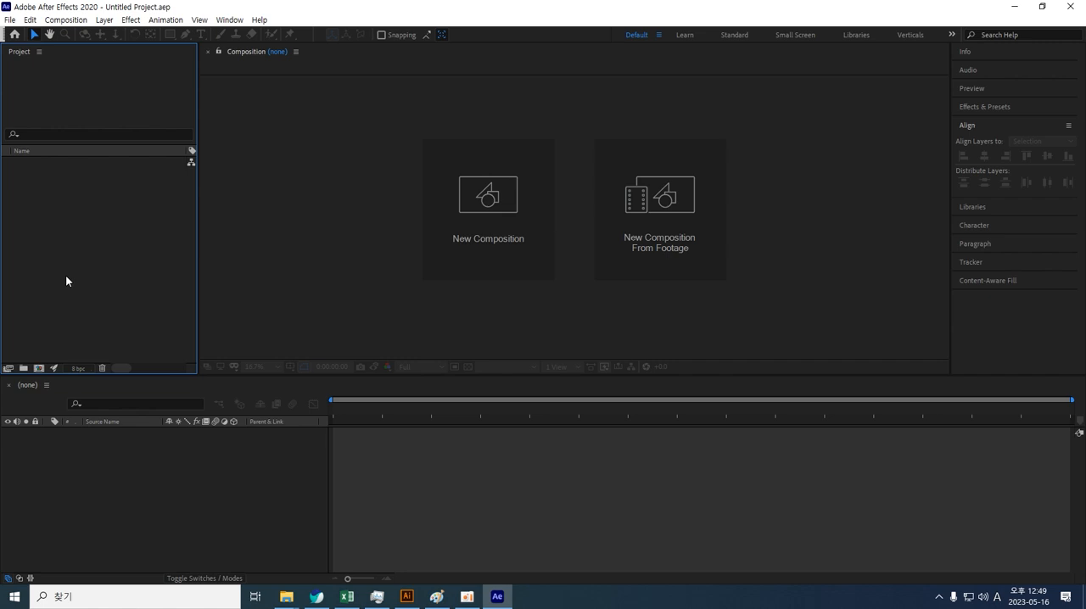
Step: Import the file 부산엑스포 로고 스토로크 완성_LayeR.pdf as a Composition - Retain Layer Sizes
double_click(65, 275)
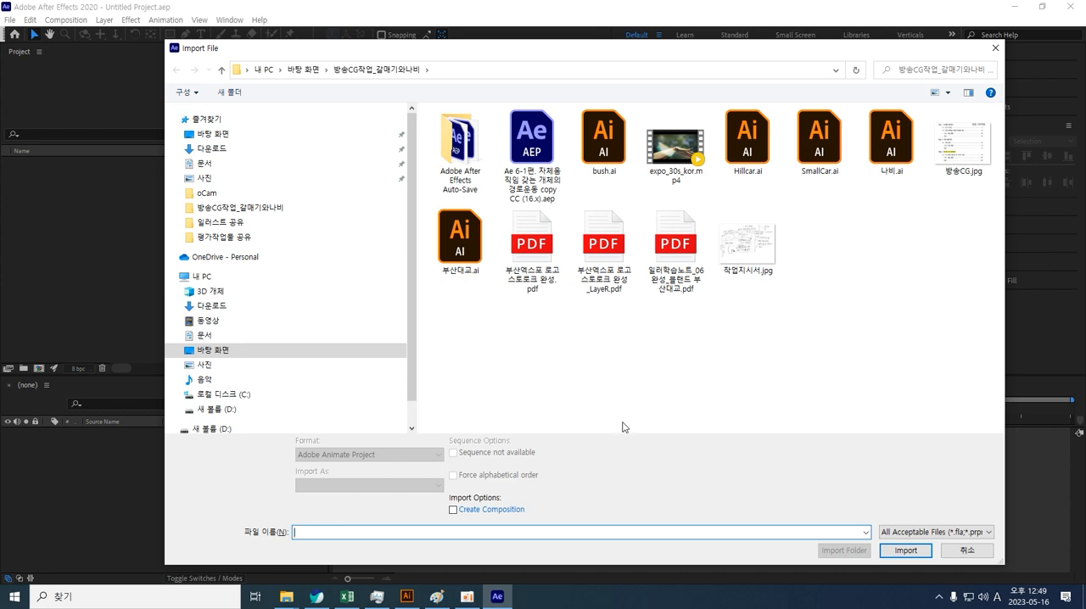
left_click(611, 254)
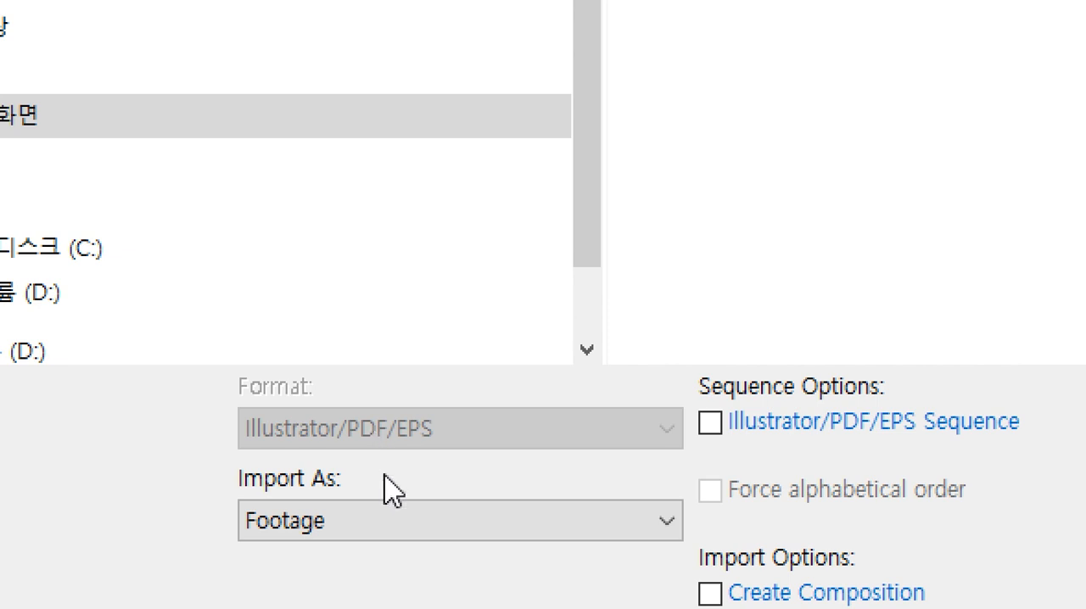
left_click(407, 533)
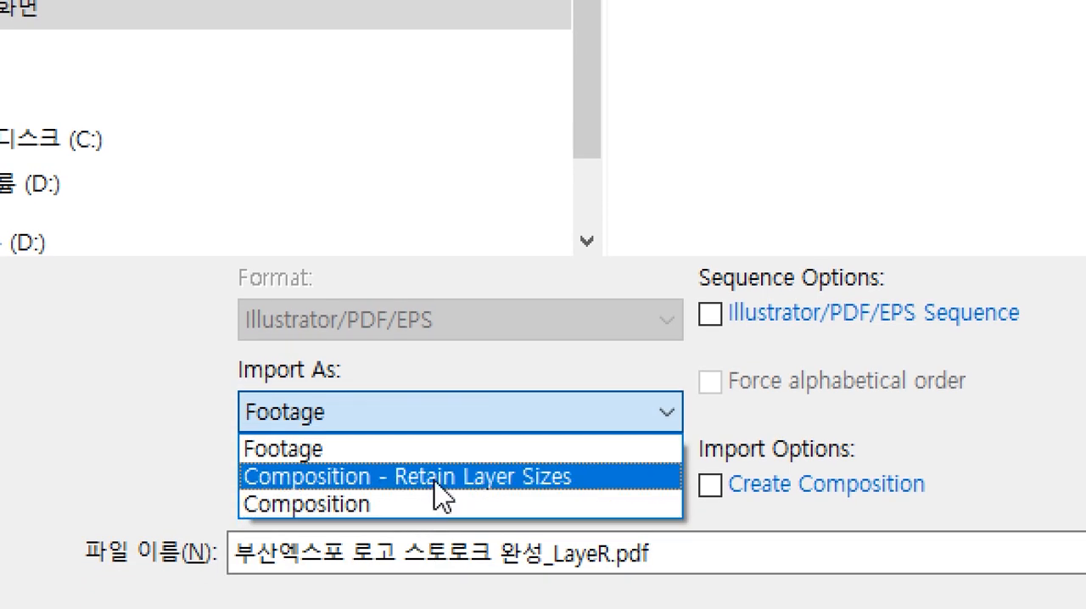
left_click(437, 478)
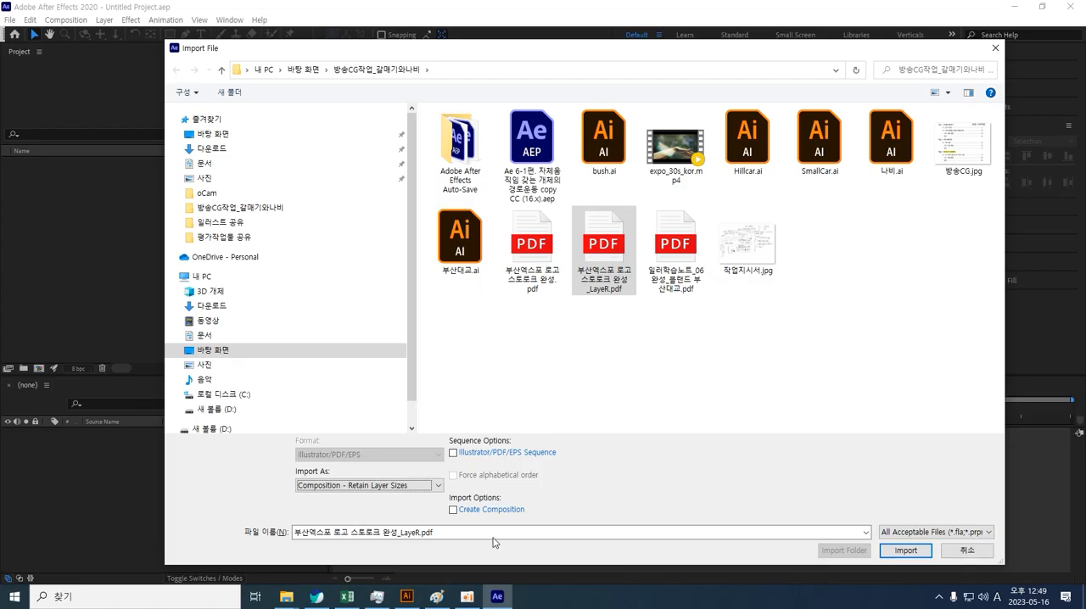
left_click(906, 552)
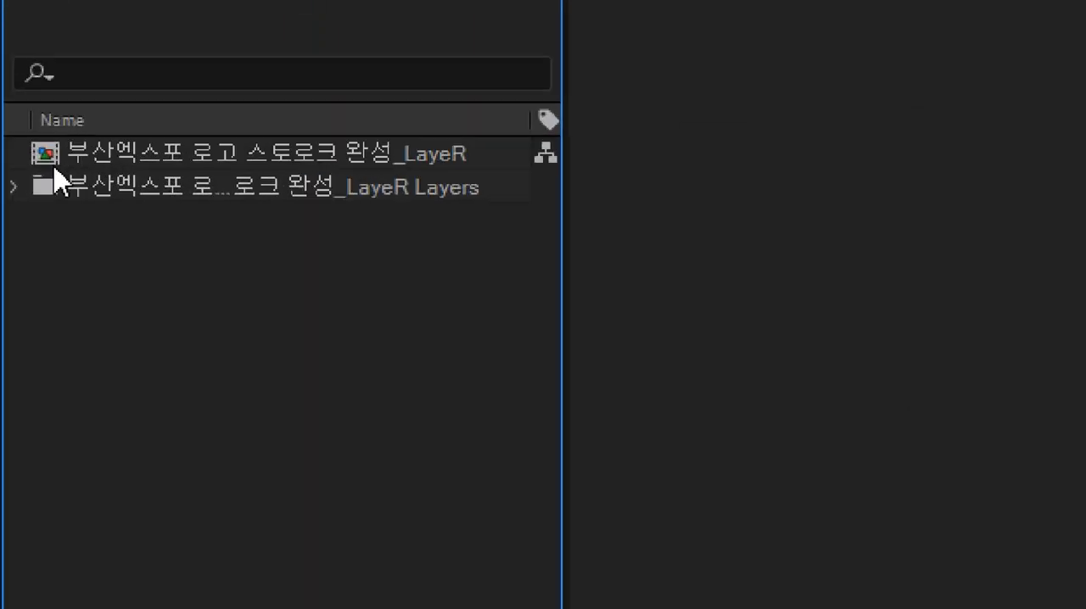
Step: Rename the imported composition to 부산엑스포 로고
left_click(48, 157)
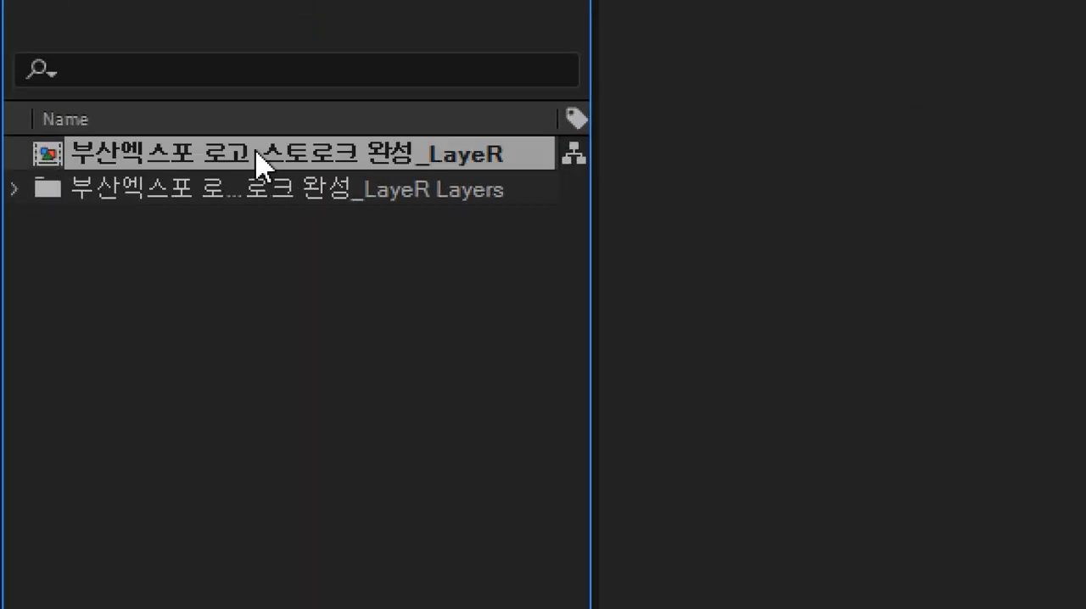
key("Return")
left_click(355, 155)
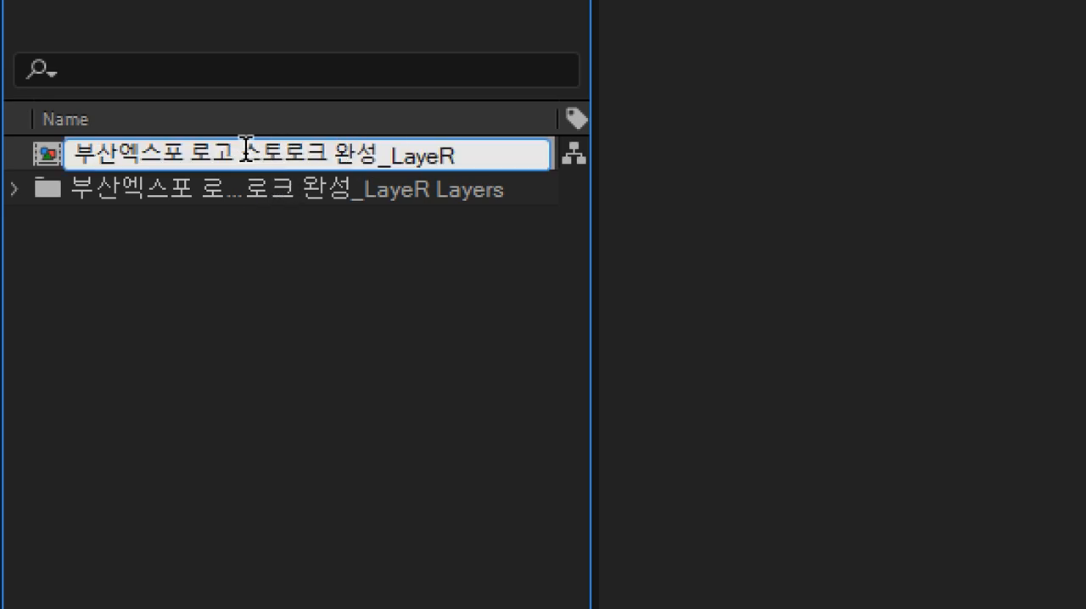
left_click_drag(237, 155, 608, 151)
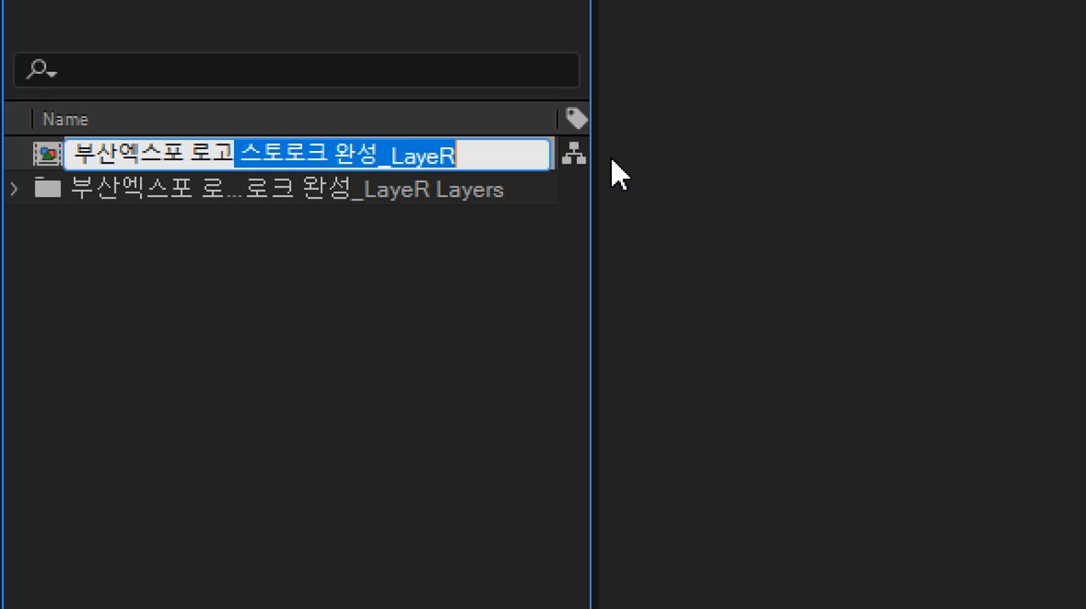
key("BackSpace")
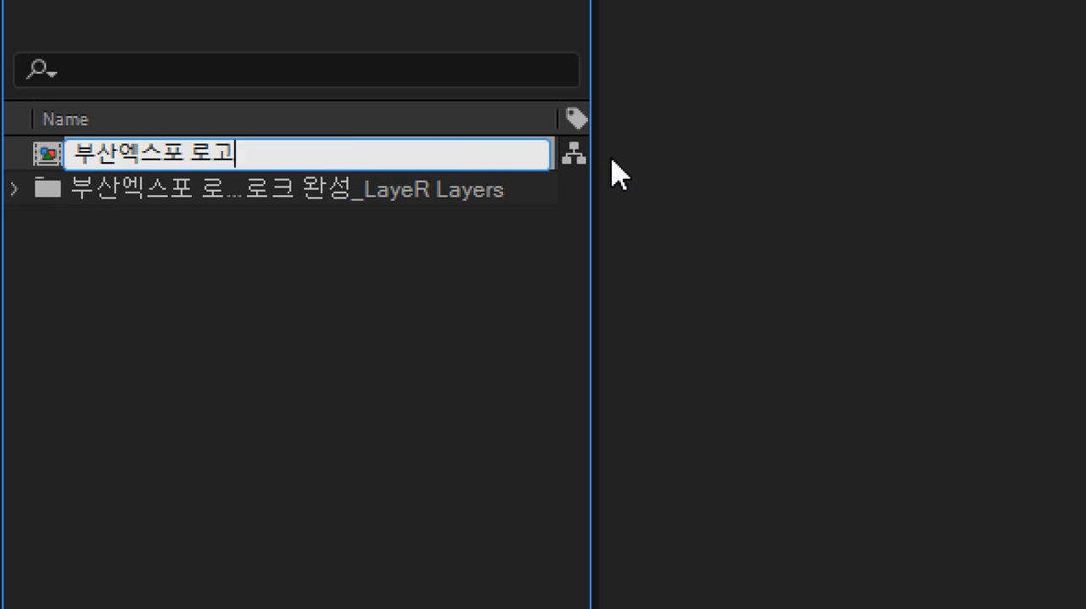
key("Return")
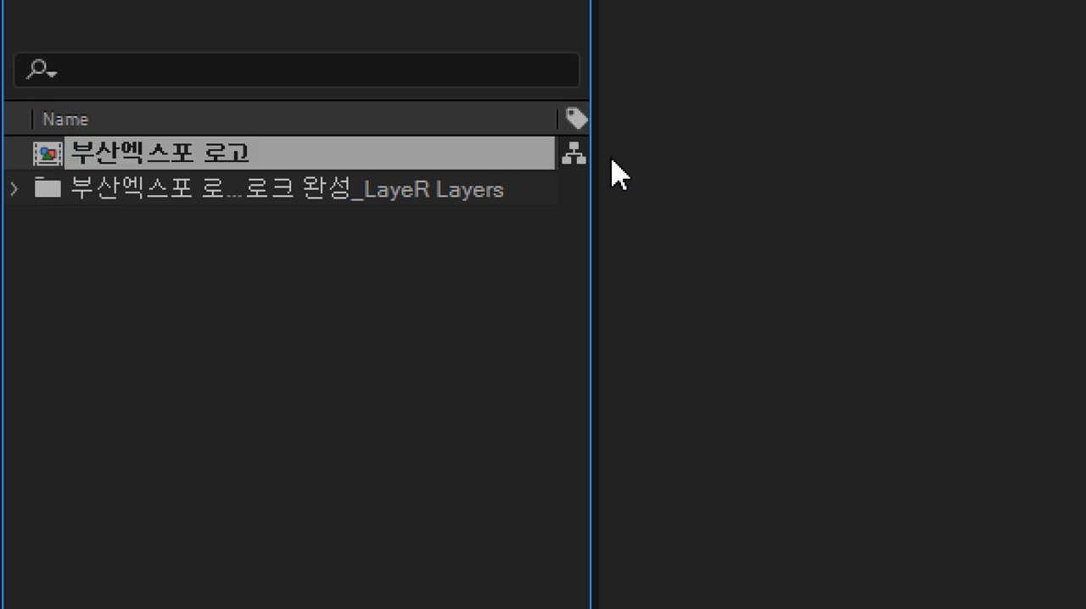
Step: Open the 부산엑스포 로고 composition and switch the viewer layout from two views to 1 View
double_click(53, 156)
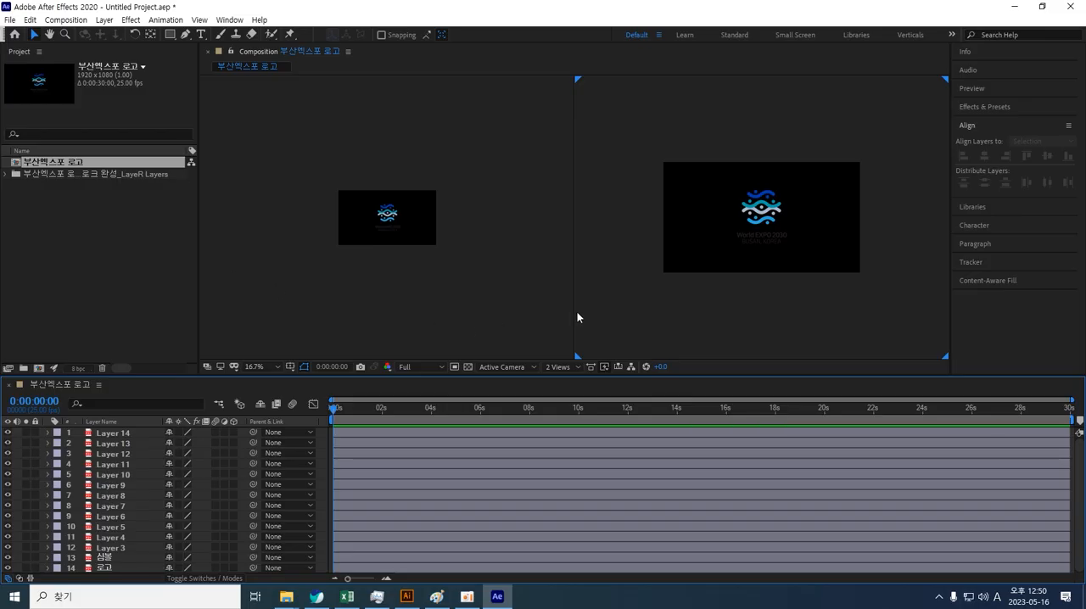
left_click(527, 328)
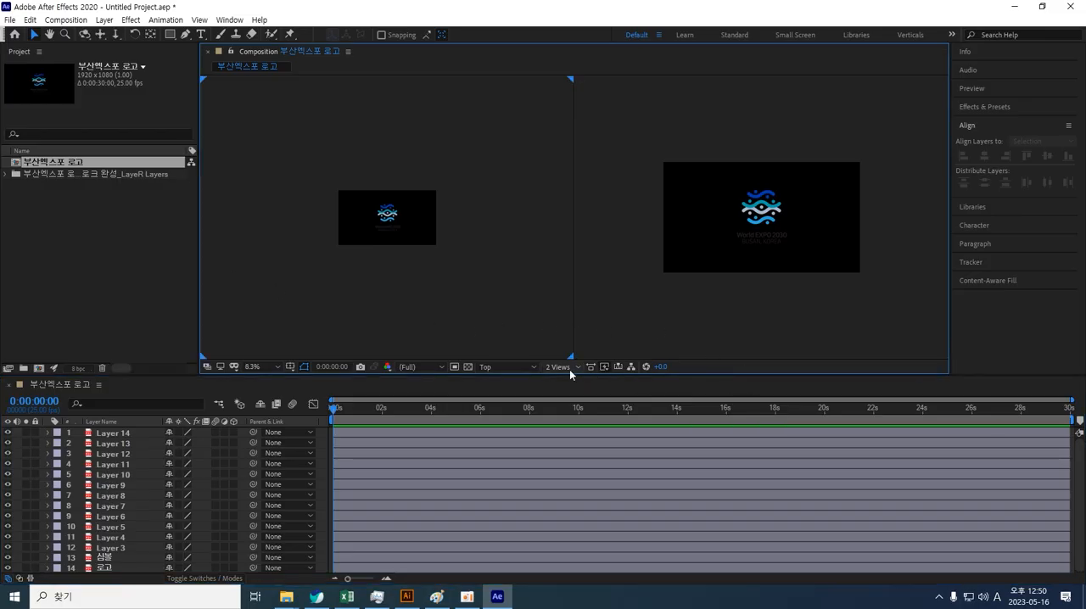
left_click(561, 367)
left_click(561, 368)
left_click(567, 370)
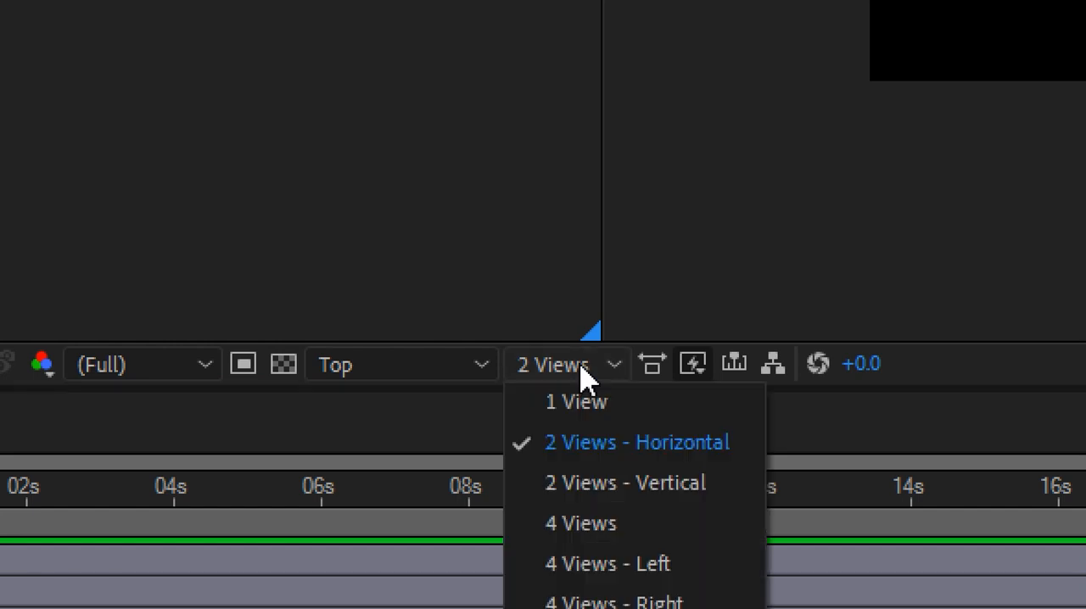
left_click(587, 404)
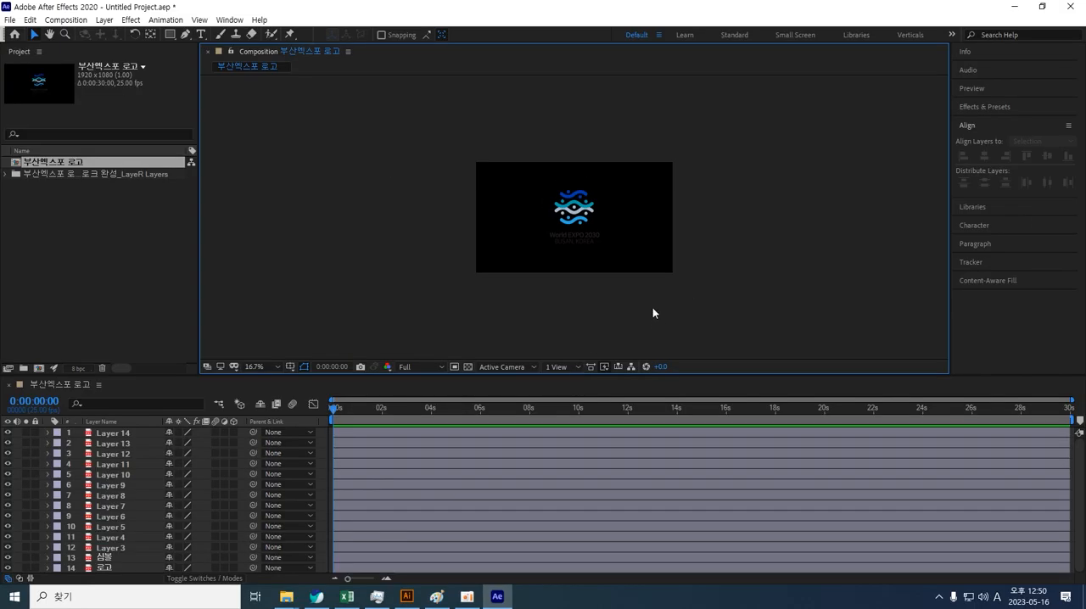
Step: Set the composition's background colour to light grey E4E4E4 in Composition Settings
scroll(653, 307, "up", 3)
scroll(653, 307, "down", 4)
key("shift+slash")
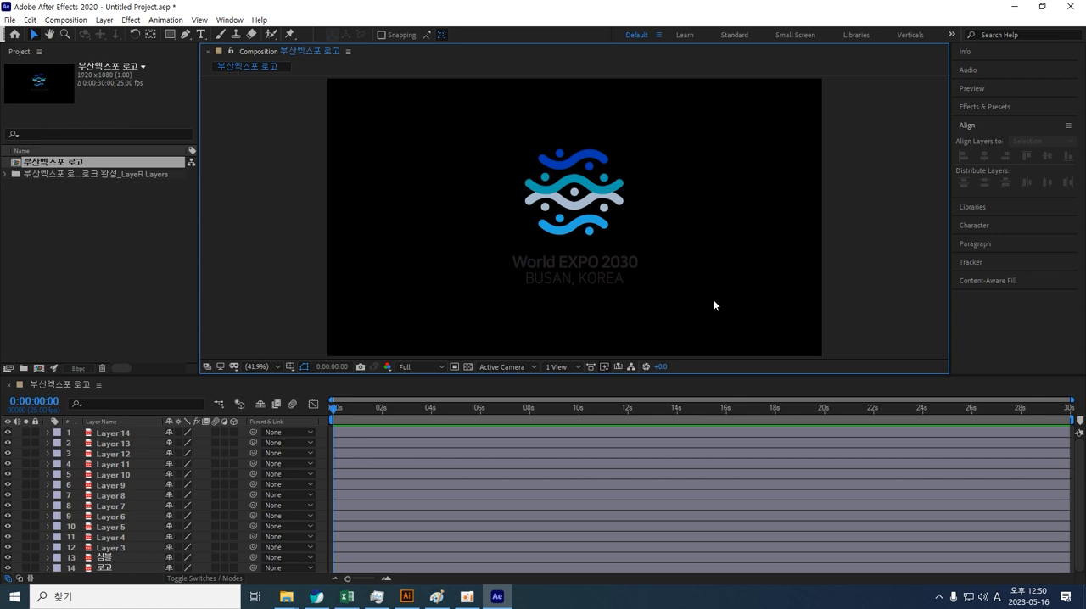
key("ctrl+k")
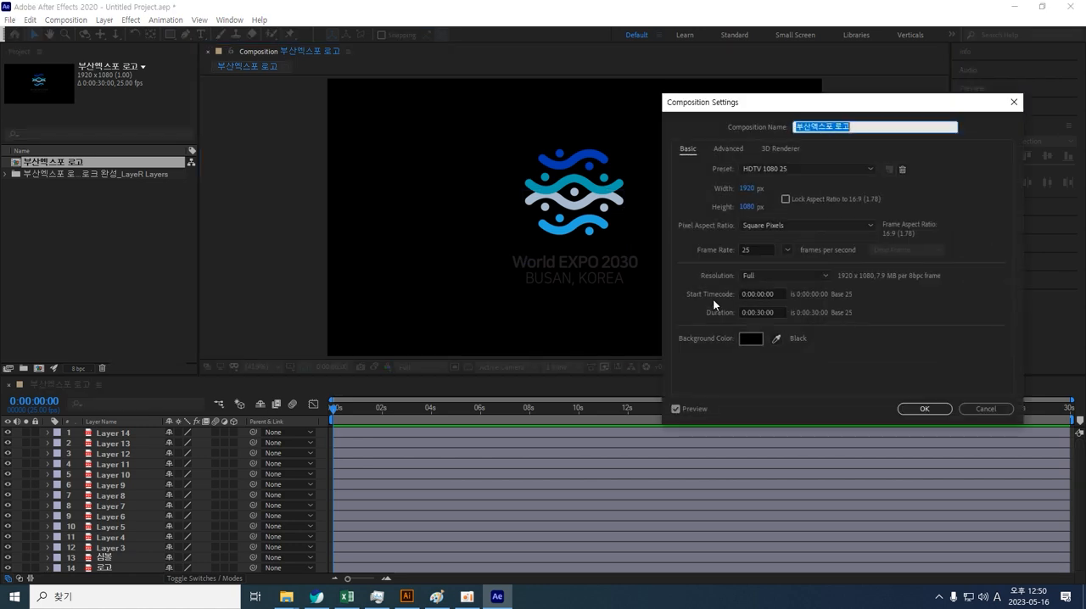
left_click(752, 338)
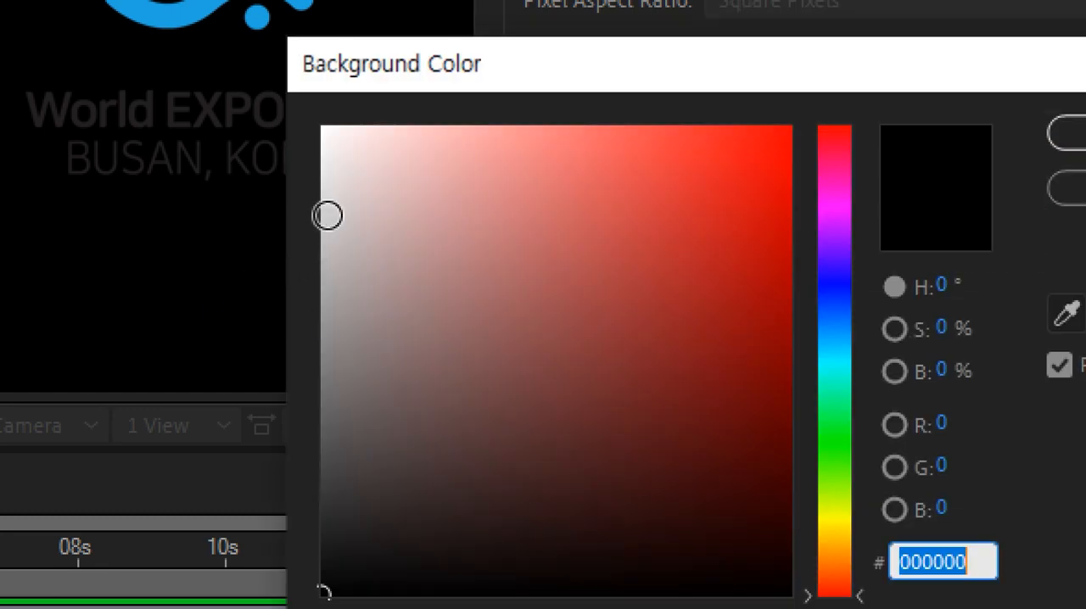
left_click(328, 211)
left_click_drag(328, 210, 318, 198)
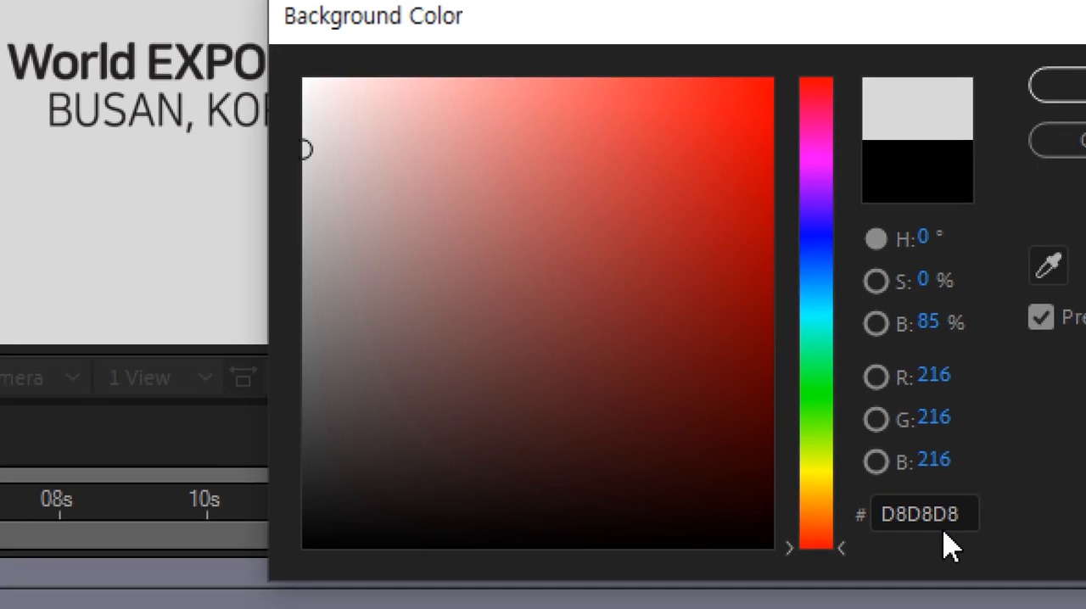
left_click(935, 520)
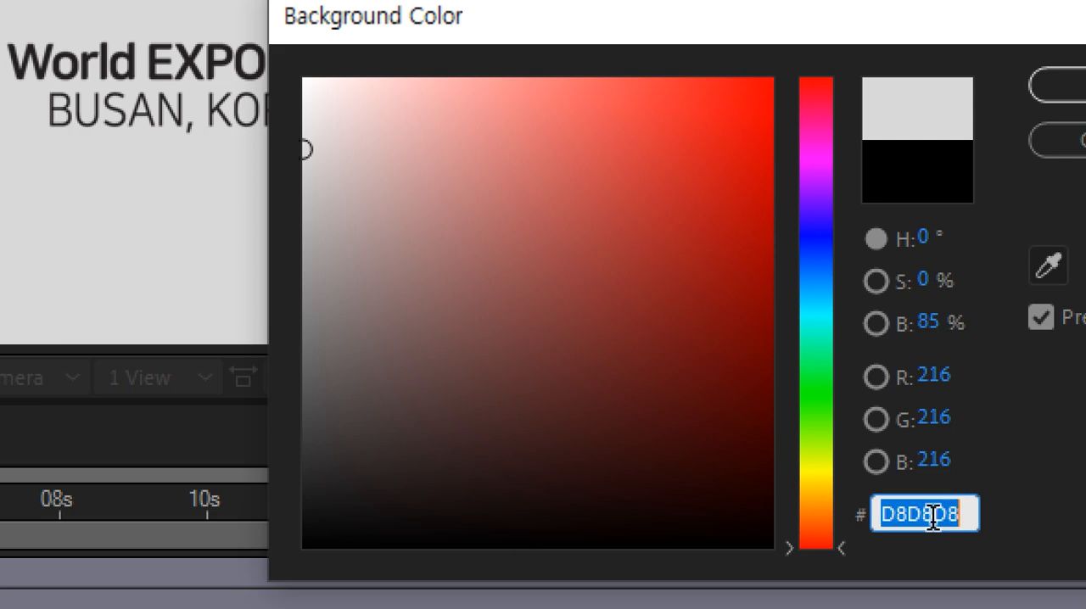
type("cccccc")
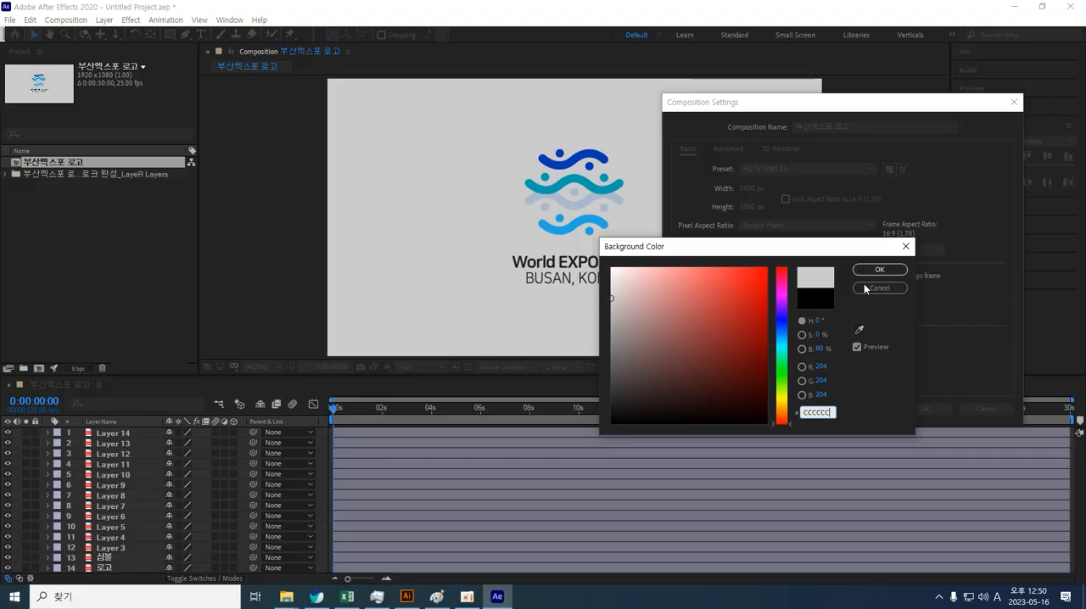
left_click_drag(620, 286, 612, 283)
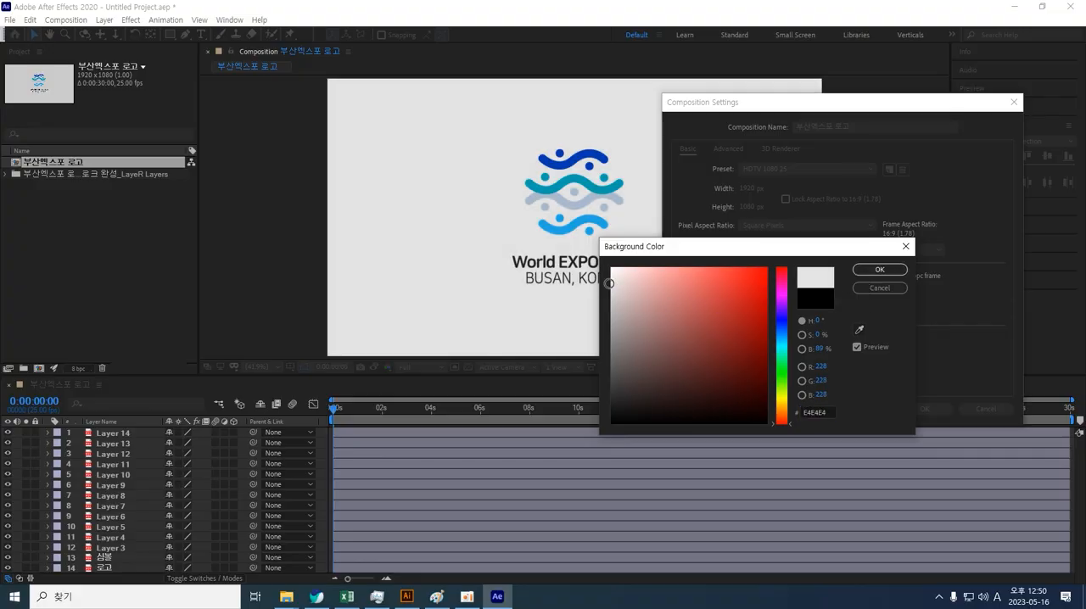
left_click(877, 270)
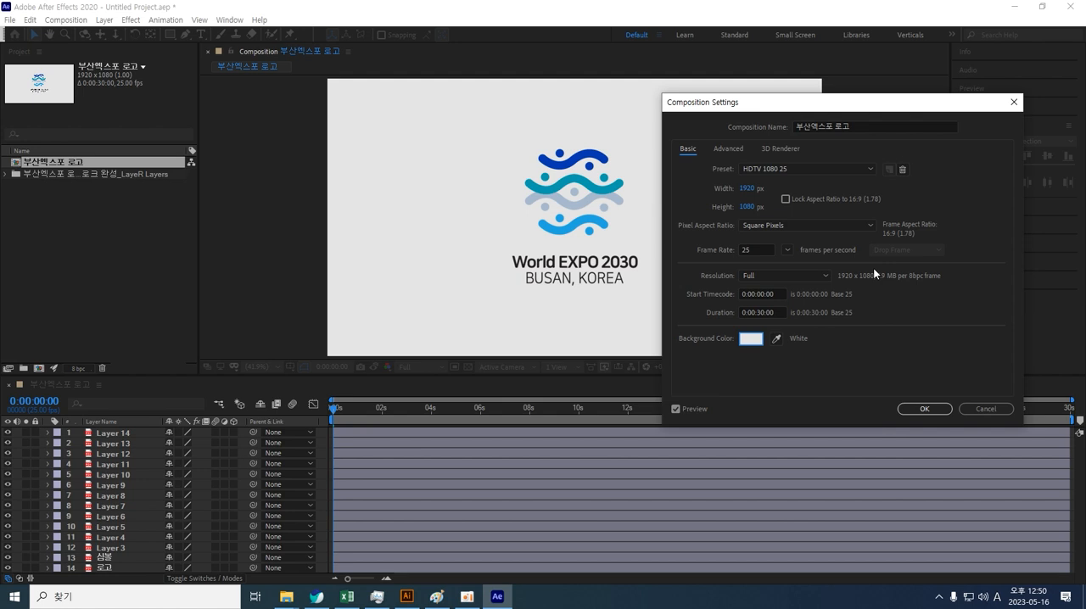
left_click(925, 408)
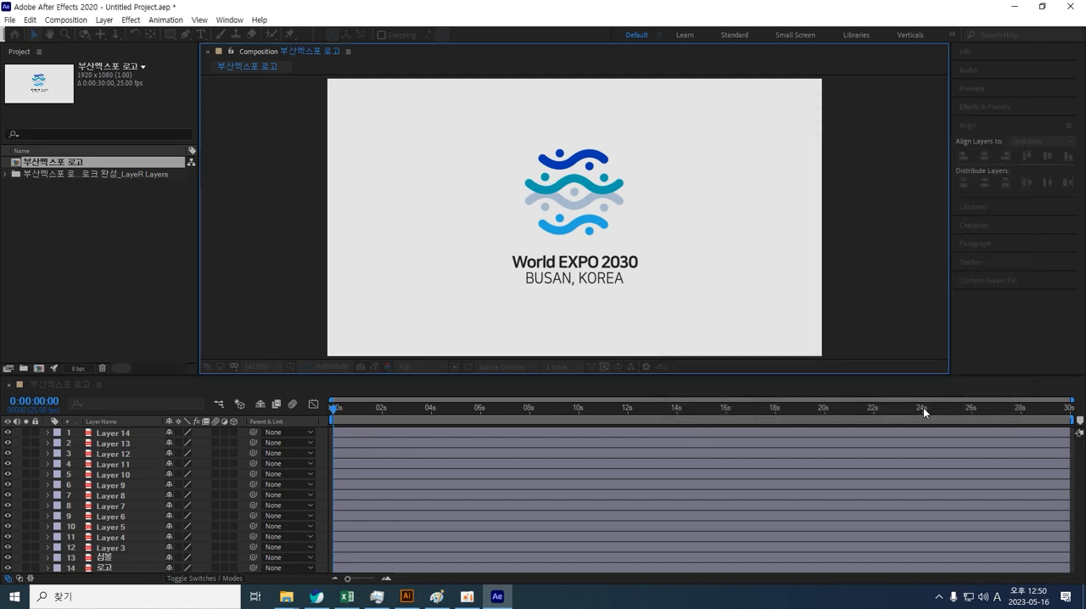
Step: Enlarge the timeline panel and select Layer 14, Layer 13 and Layer 12 in turn to identify their shapes
left_click_drag(170, 383, 184, 269)
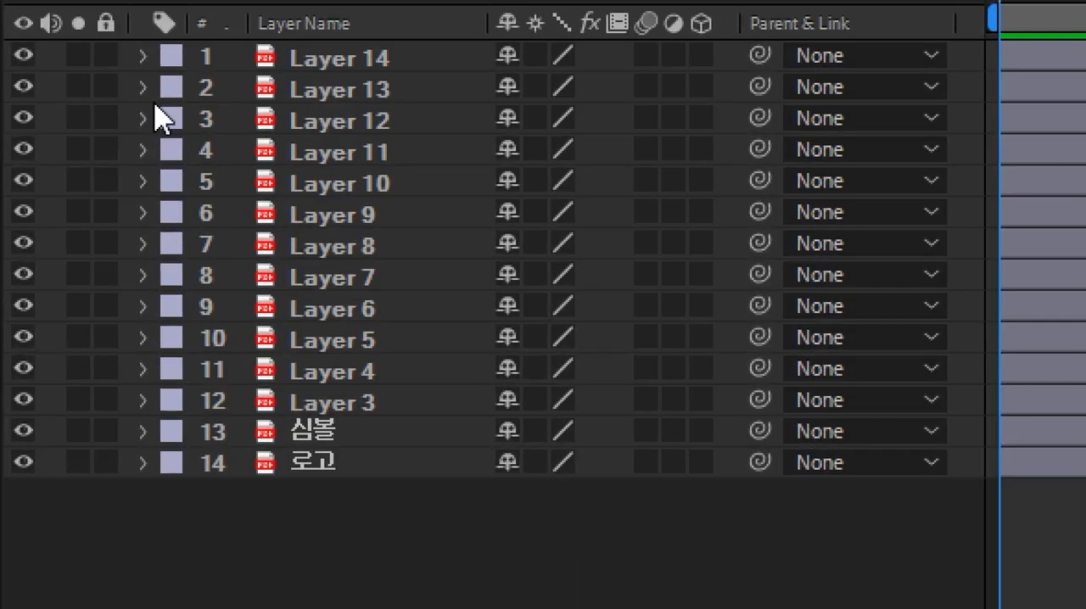
left_click(338, 85)
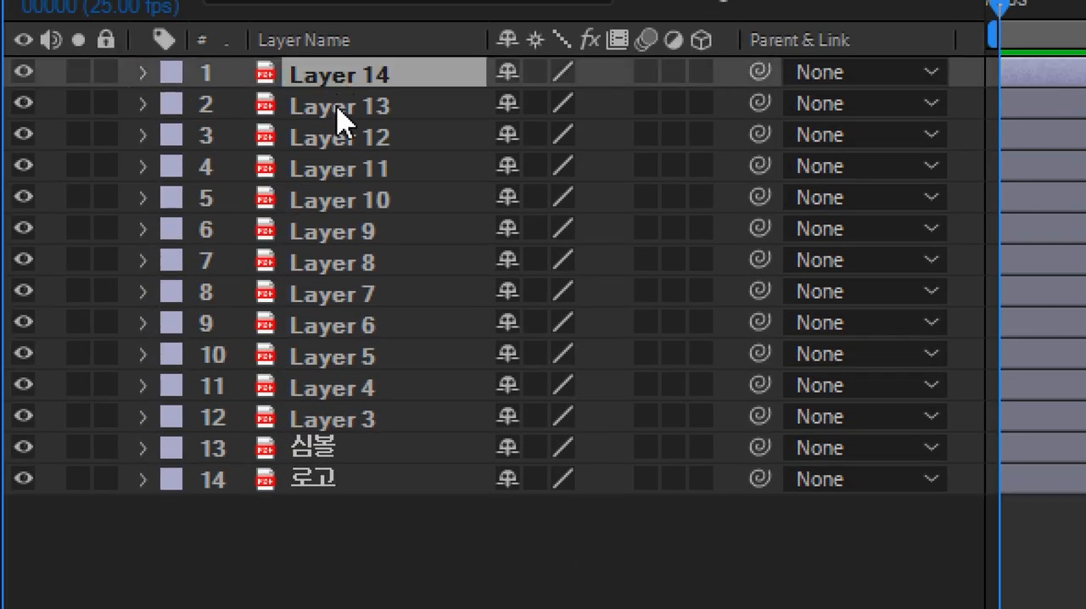
left_click(339, 110)
left_click(343, 139)
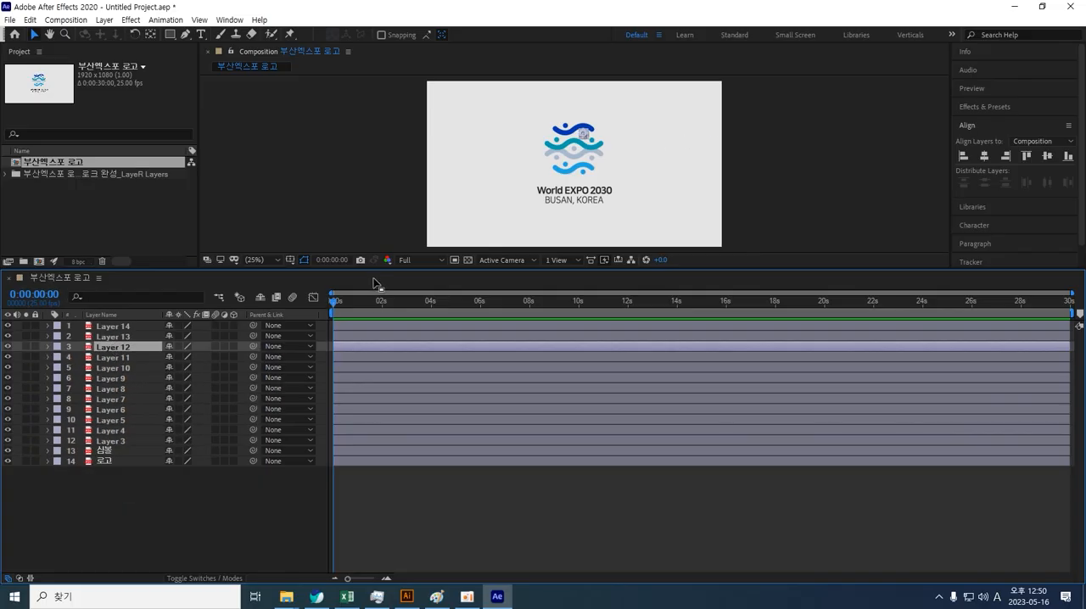
left_click_drag(367, 270, 369, 347)
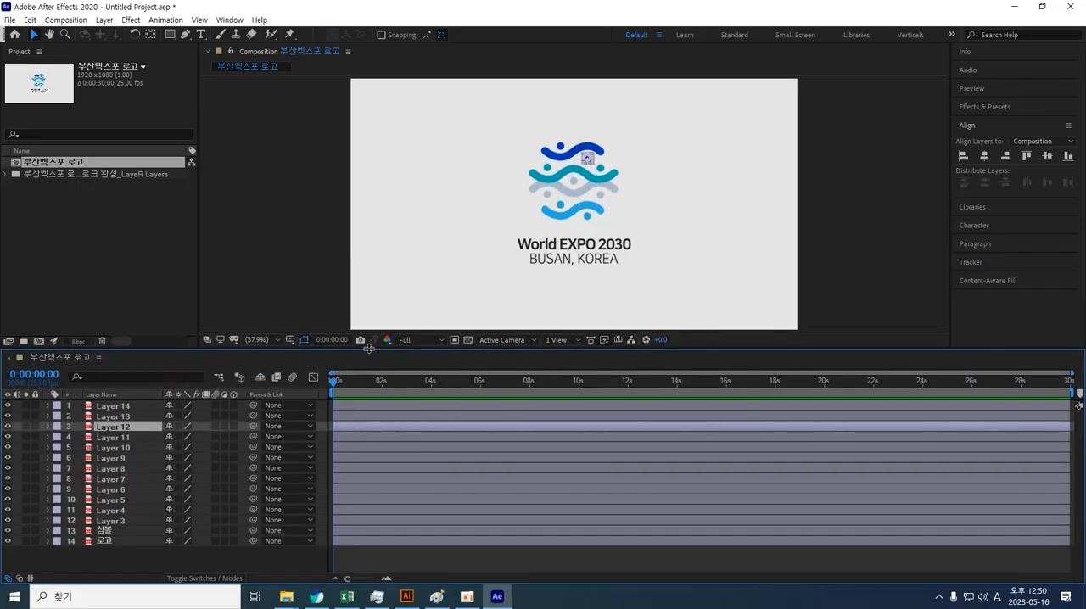
left_click(664, 202)
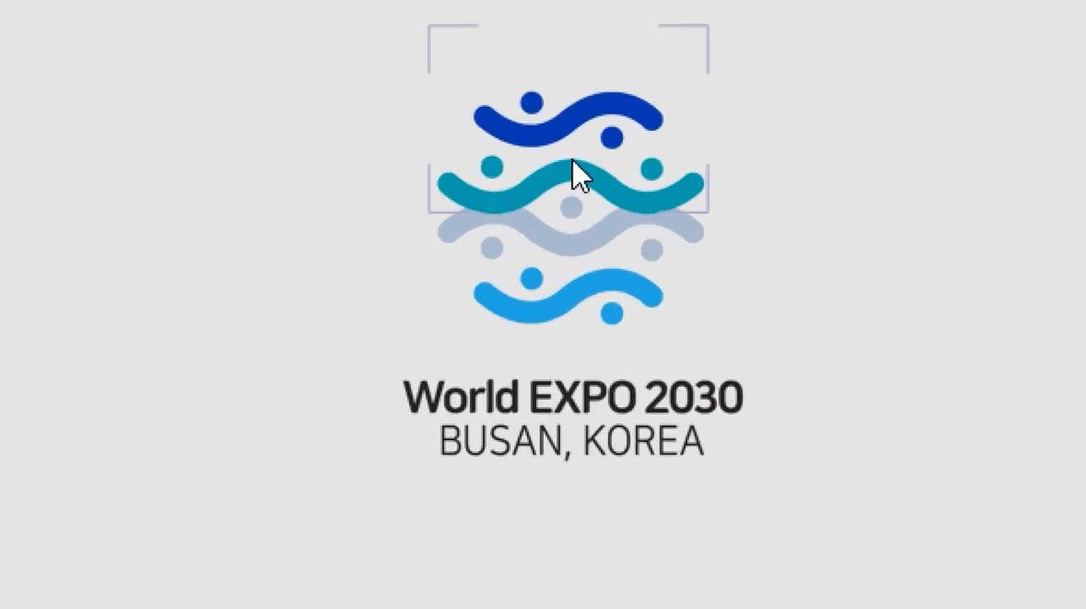
left_click(571, 156)
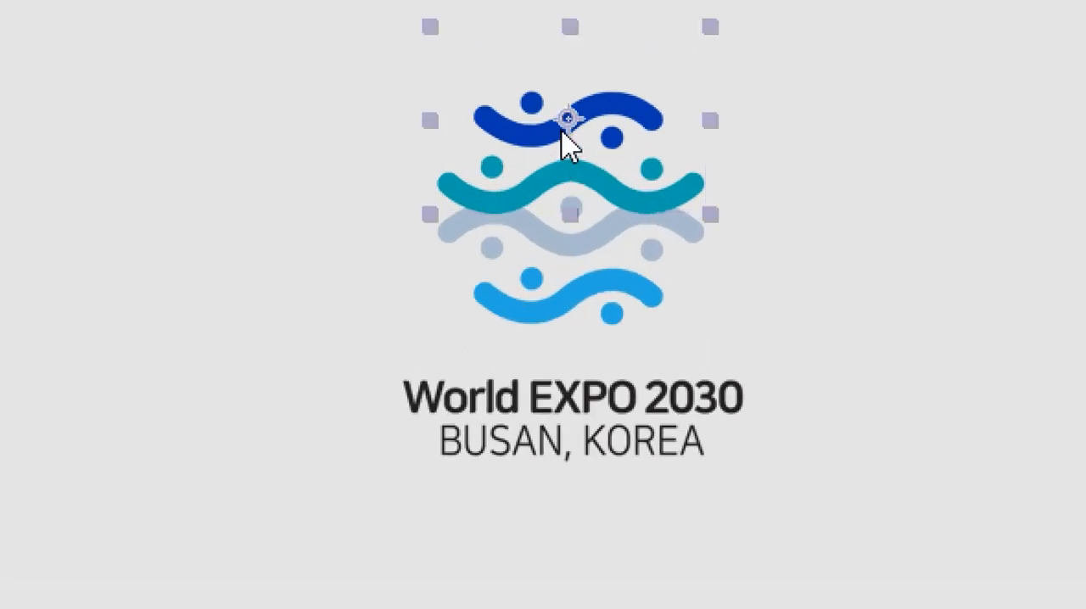
left_click_drag(562, 132, 815, 91)
key("ctrl+z")
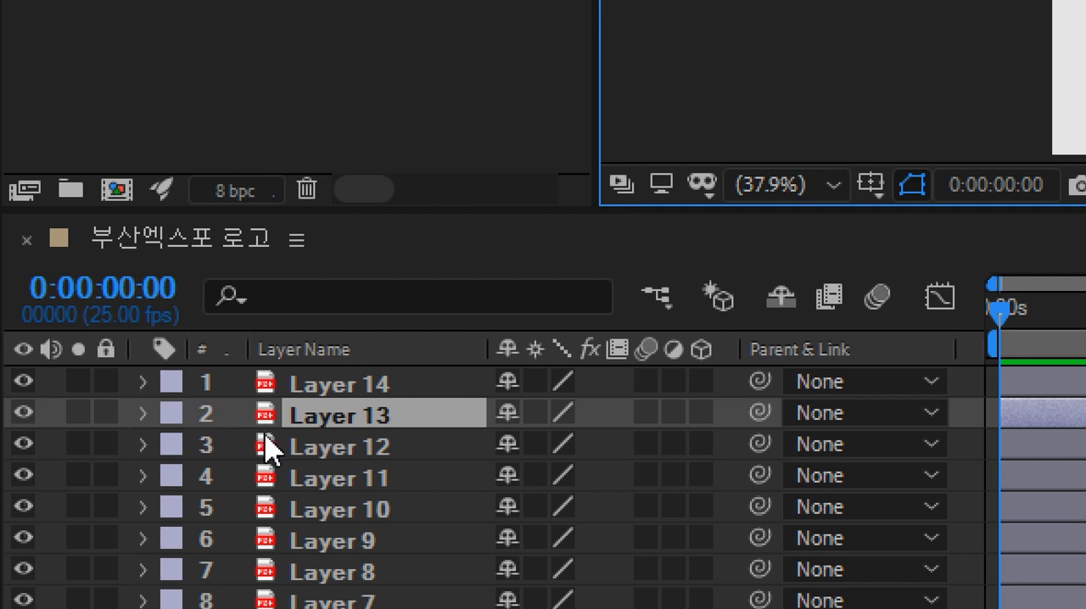
Step: Solo Layer 13 so only its wave shows, zooming the viewer in to 200%
left_click(80, 413)
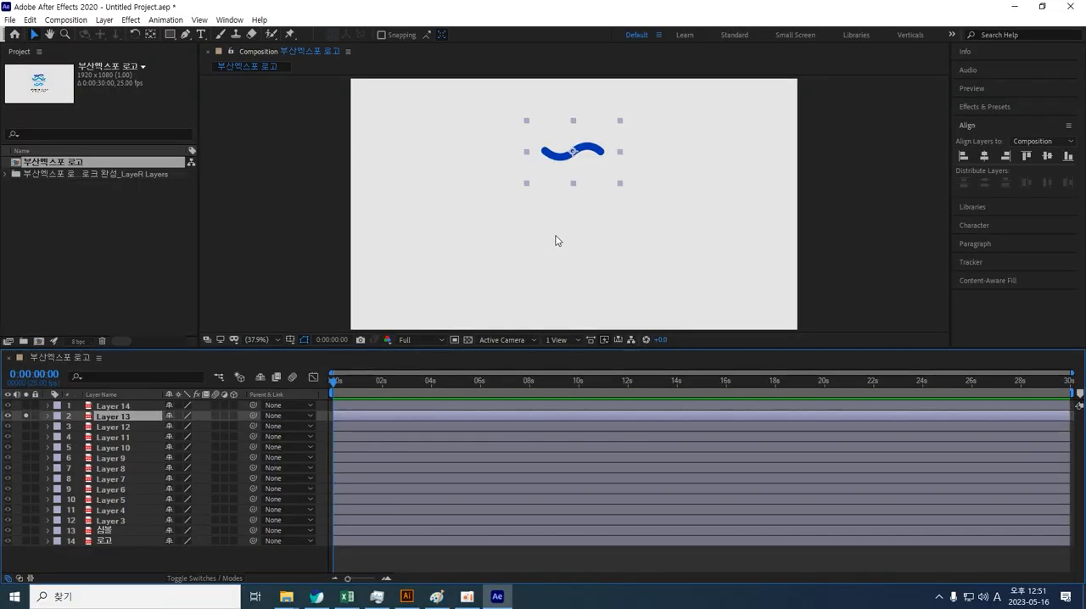
scroll(555, 237, "up", 4)
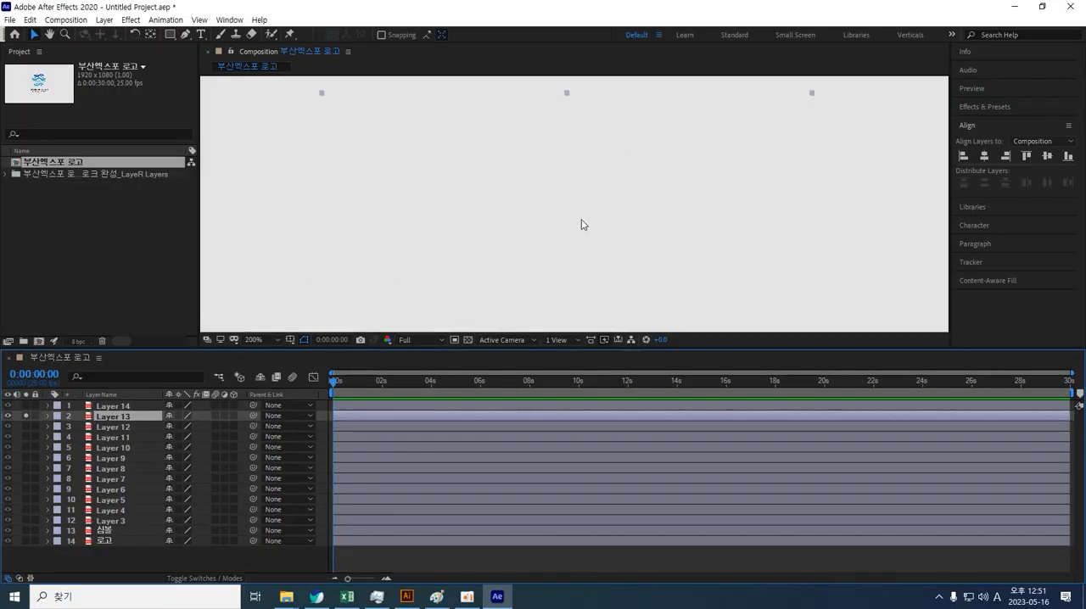
left_click_drag(577, 240, 582, 269)
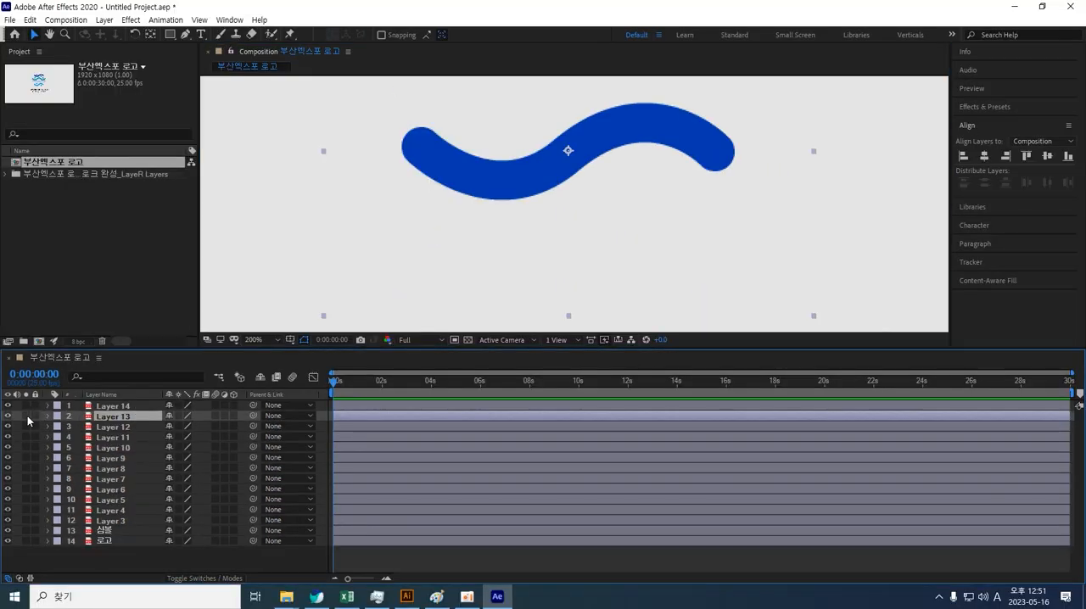
left_click(78, 422)
left_click(78, 422)
left_click(27, 416)
left_click(27, 417)
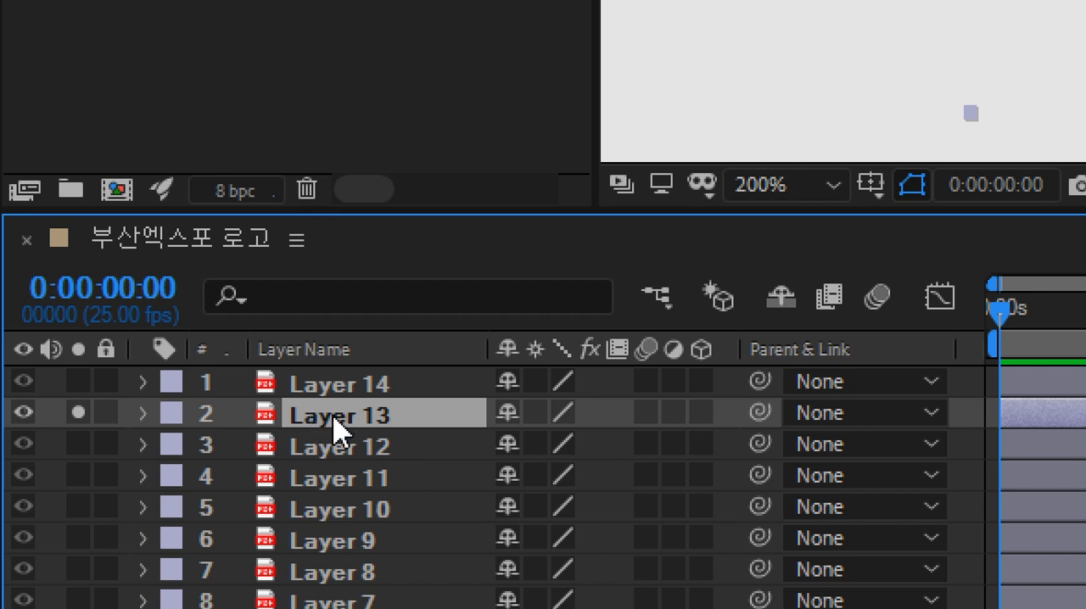
Step: Convert Layer 13 into a shape layer with Create Shapes from Vector Layer
right_click(336, 429)
mouse_move(533, 128)
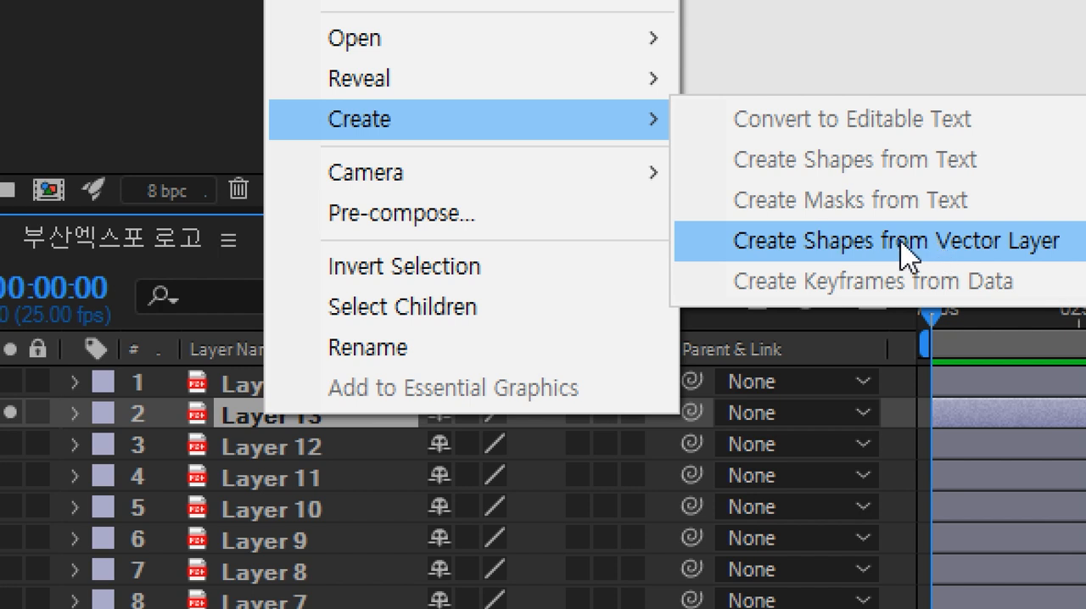
left_click(906, 250)
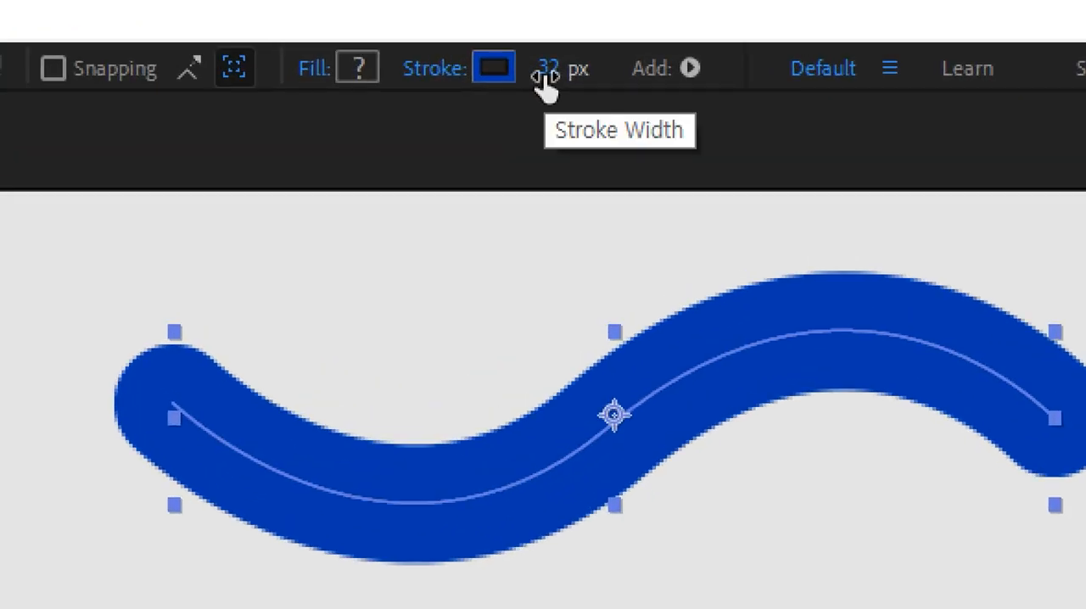
Step: Set the wave's stroke width to 51 px and undo the change
left_click_drag(544, 81, 570, 75)
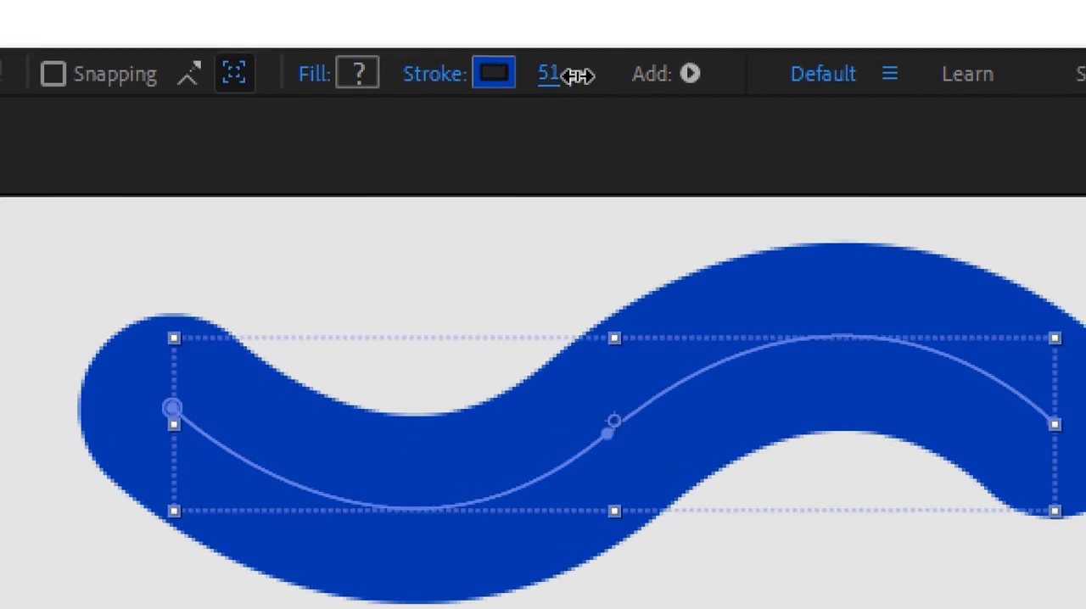
key("ctrl+z")
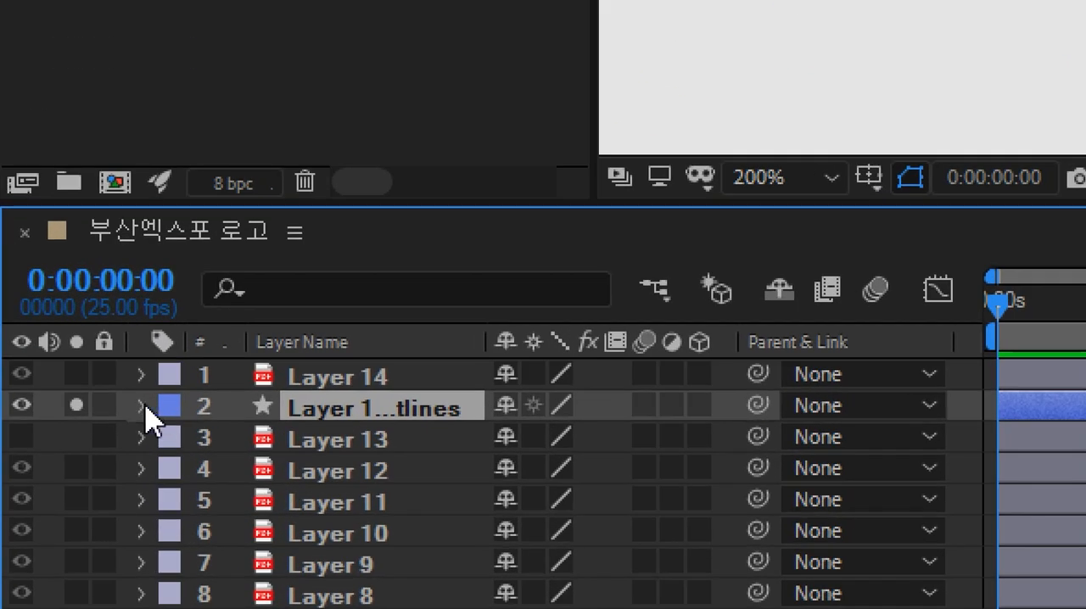
Step: Add a Trim Paths operator to the contents of the Layer 13 Outlines shape layer
left_click(143, 408)
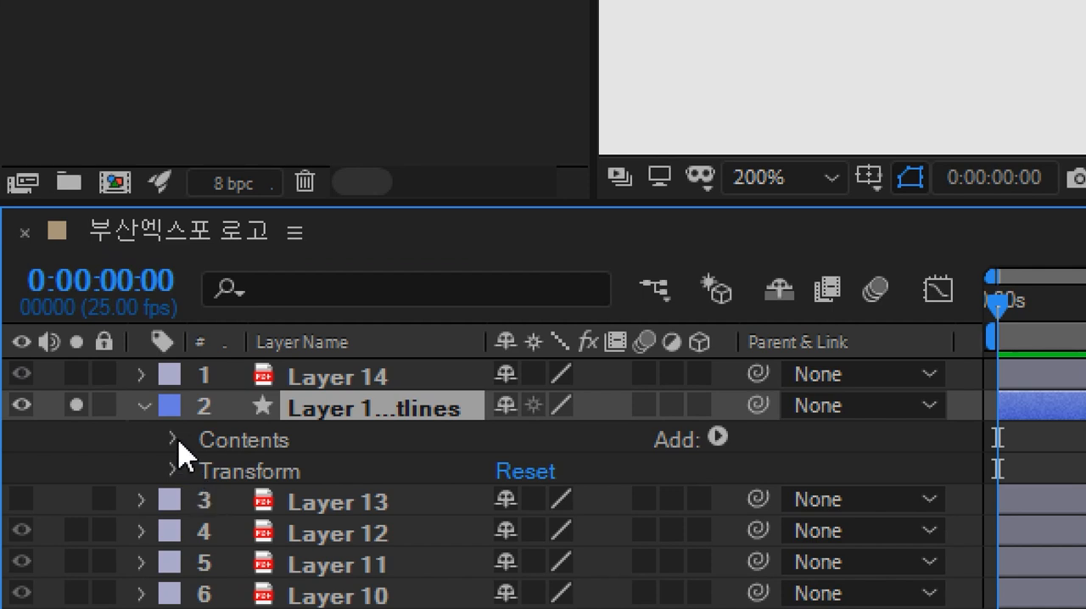
left_click(718, 437)
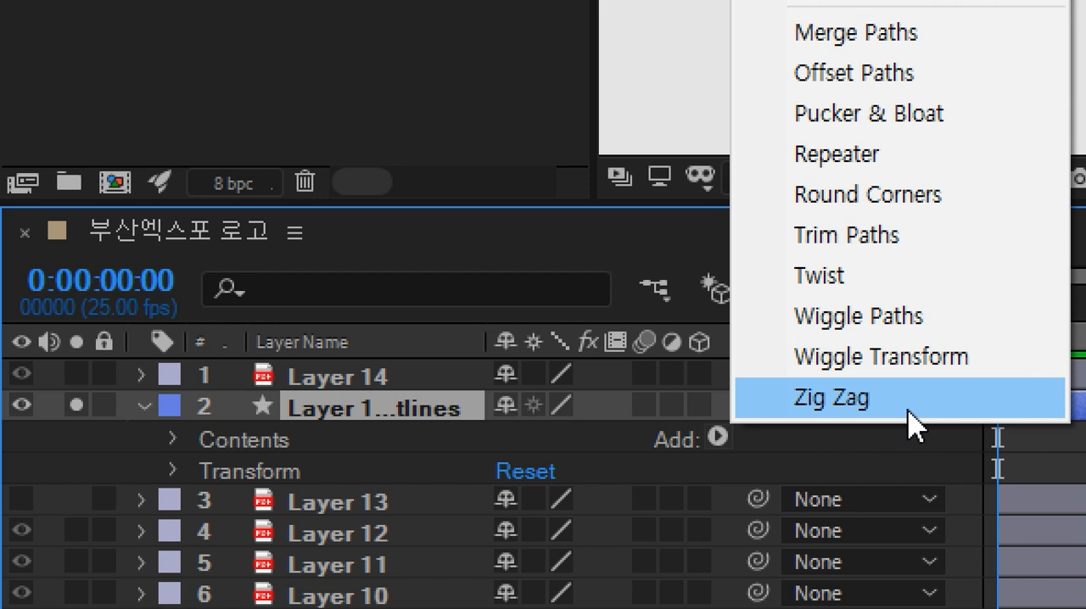
left_click(912, 255)
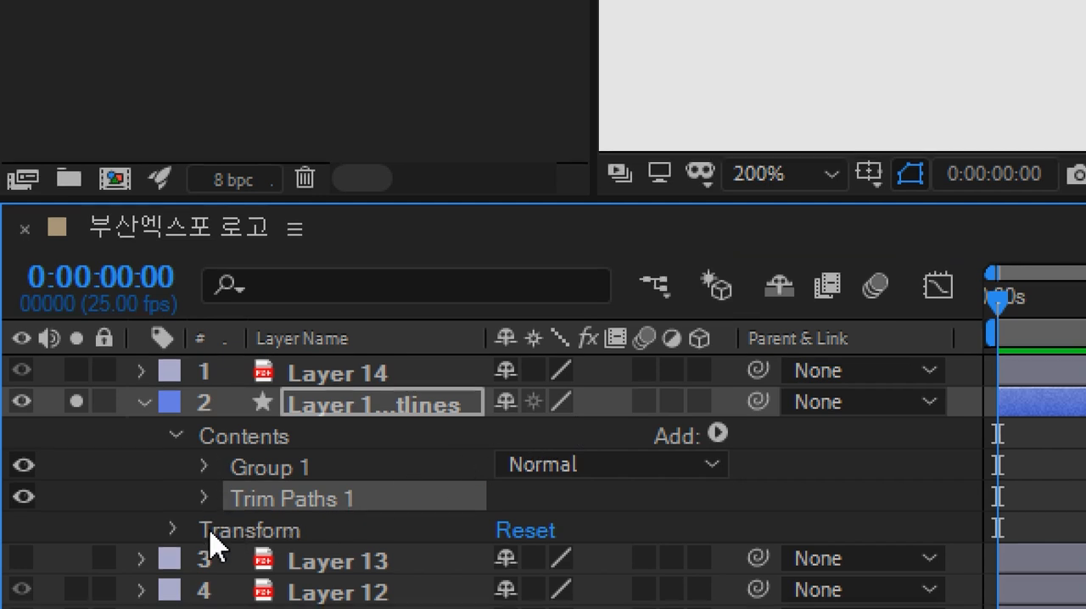
left_click(205, 468)
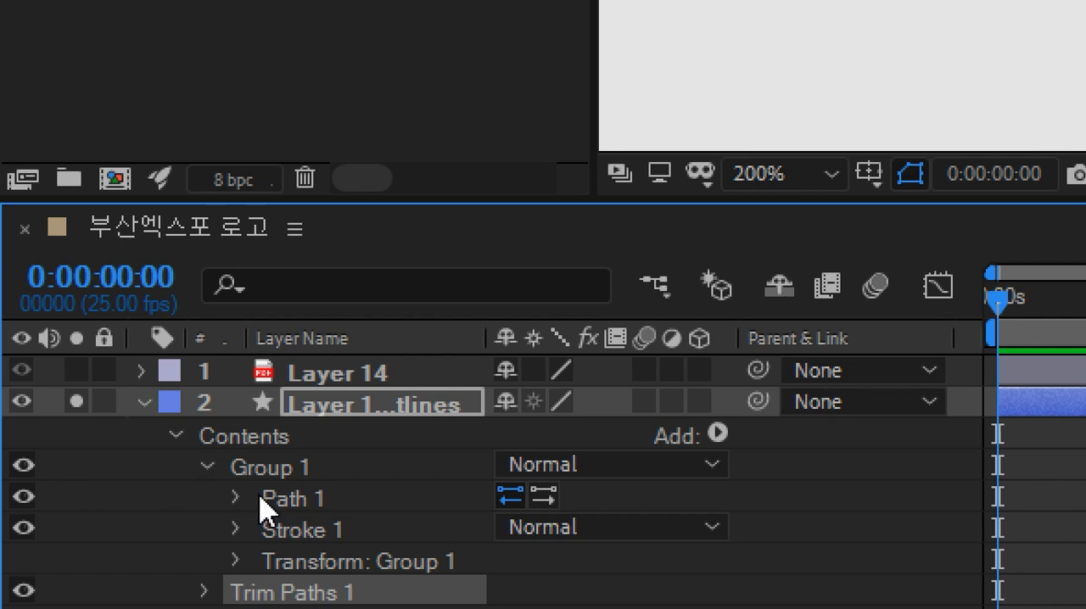
left_click(206, 467)
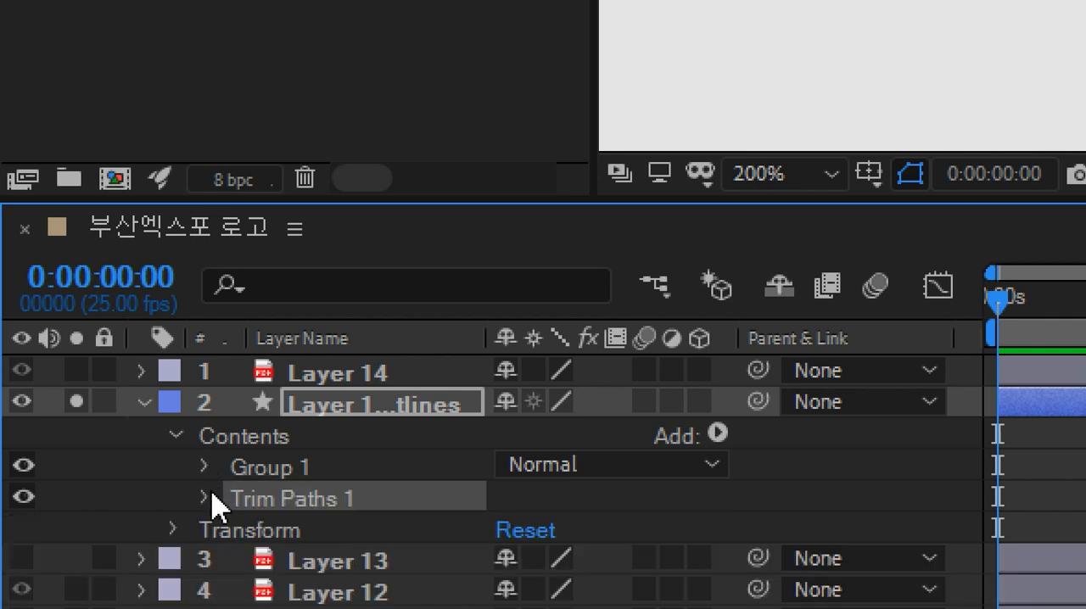
Step: Keyframe the Trim Paths End property at 100% at 2 seconds and 0% at the start of the timeline
left_click(207, 499)
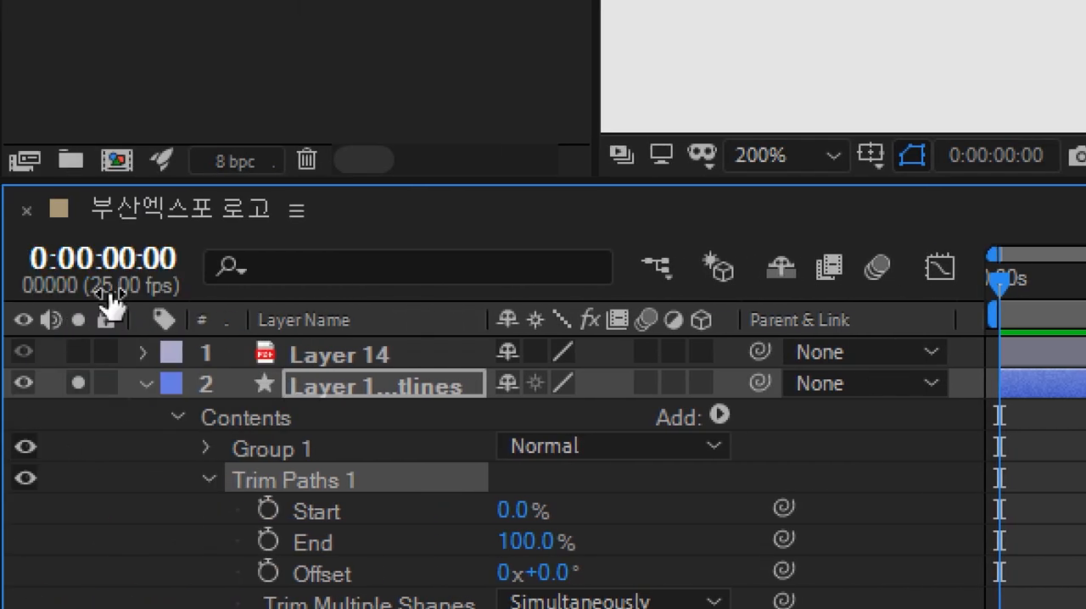
left_click(136, 272)
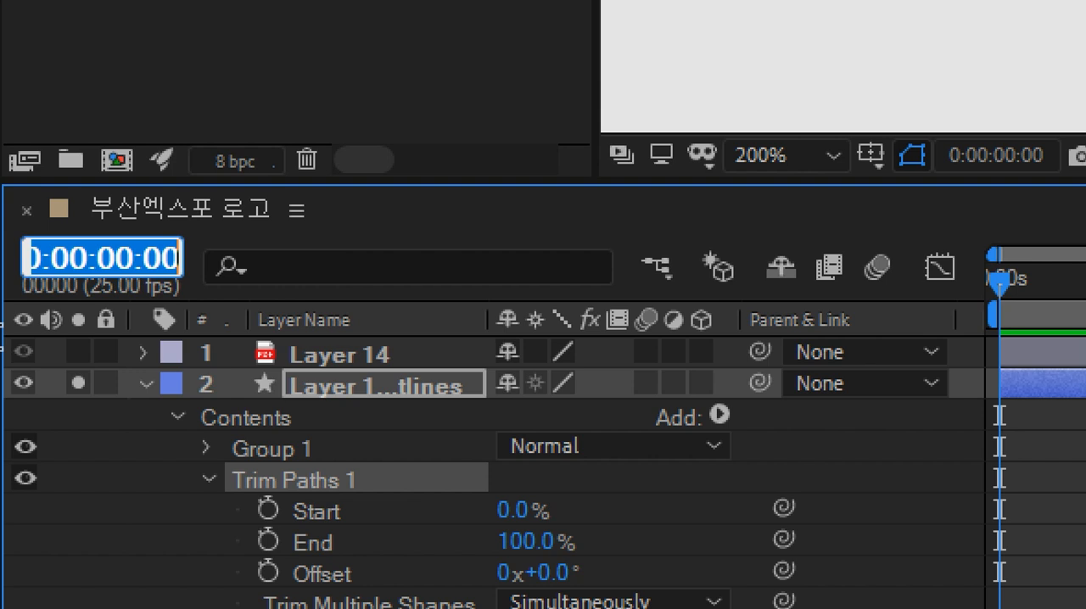
type("2.")
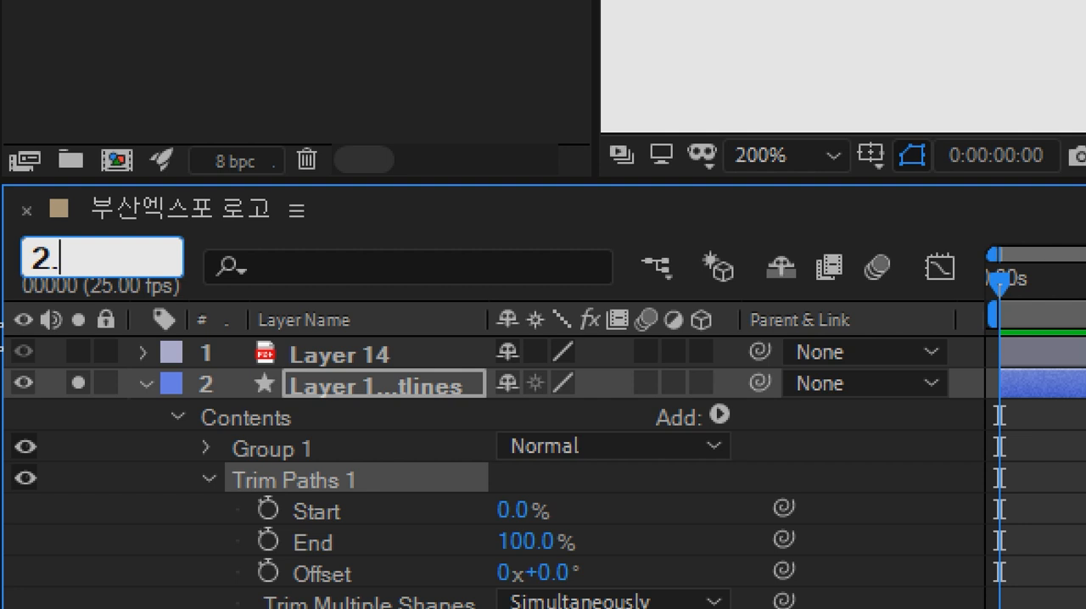
key("Return")
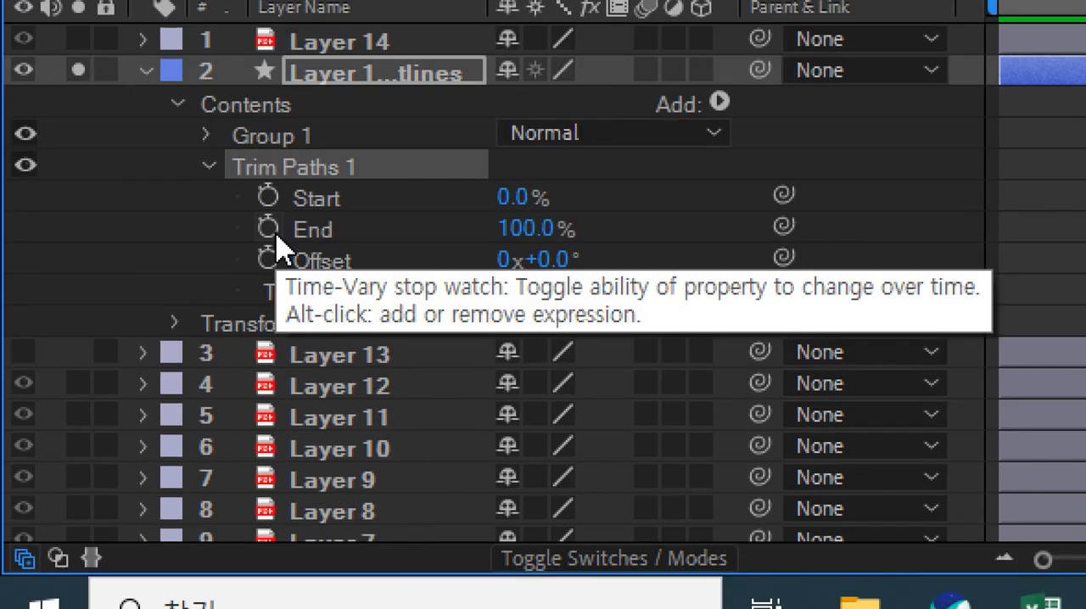
left_click(268, 228)
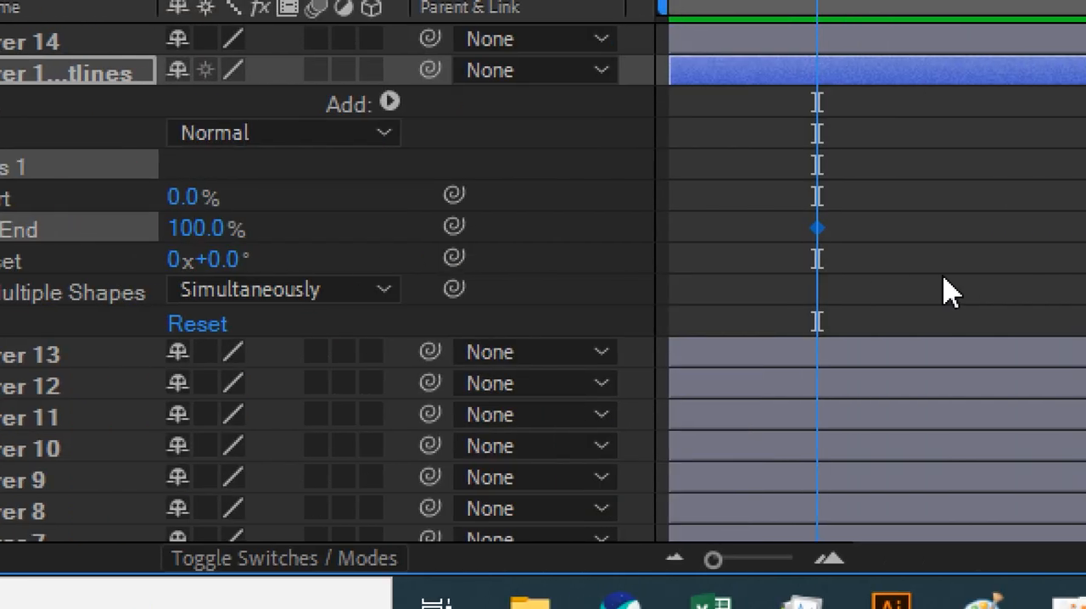
key("Home")
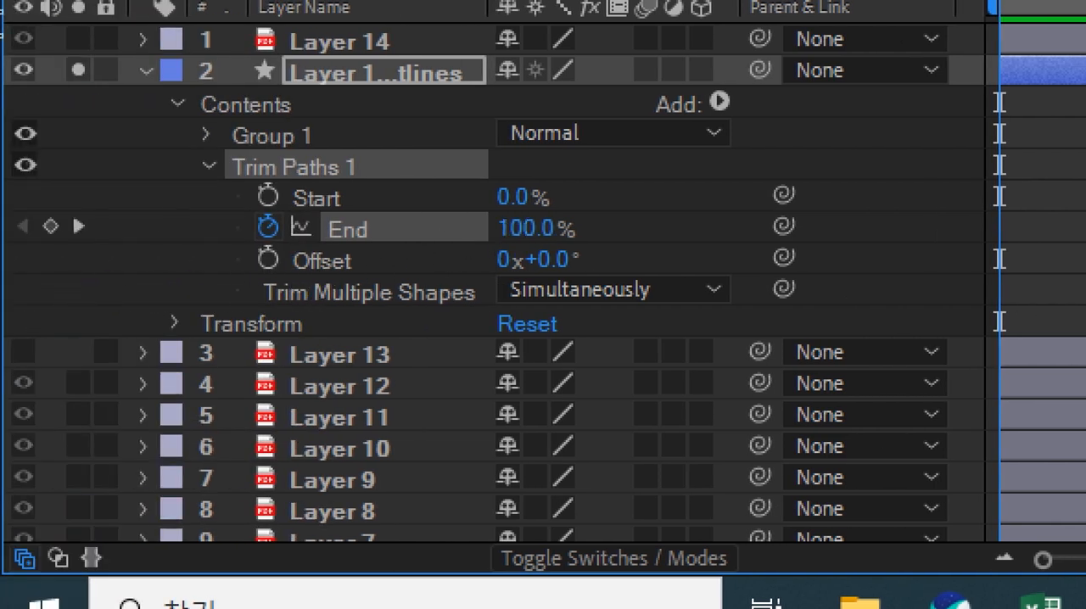
left_click(510, 228)
type("0")
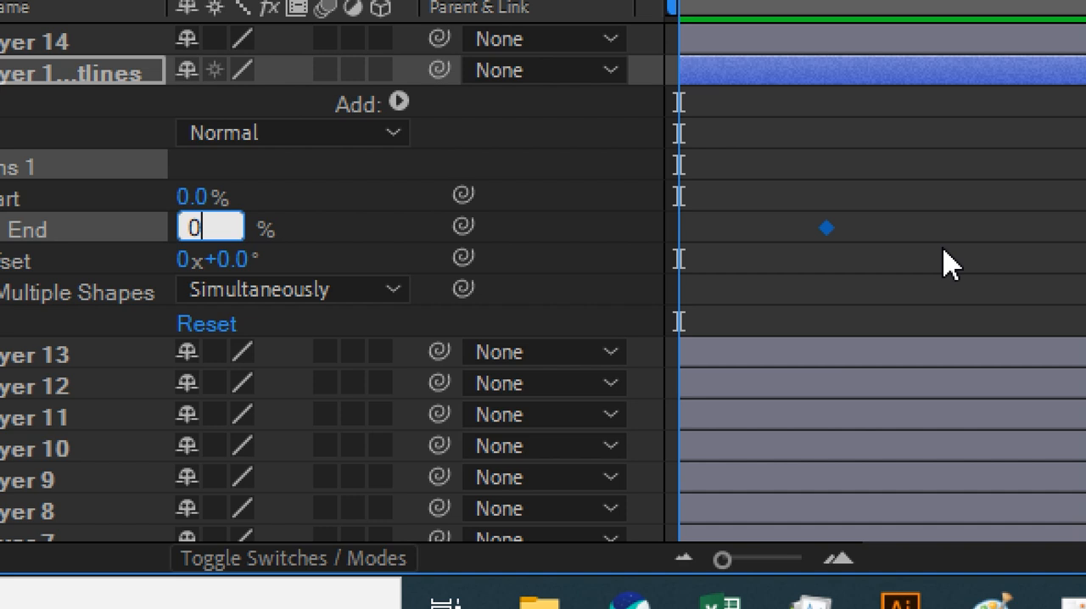
key("Return")
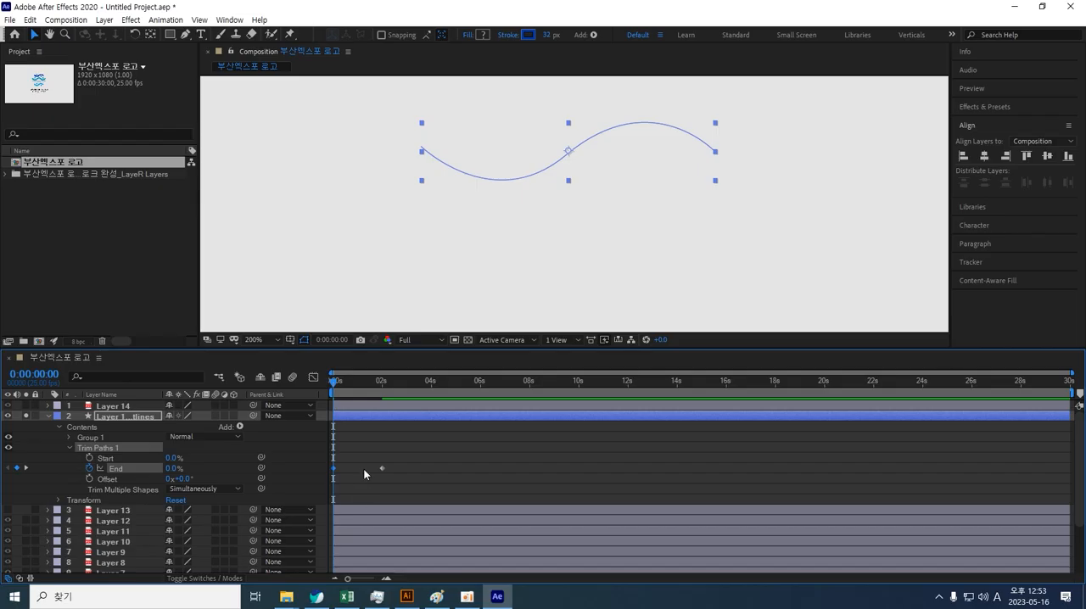
Step: Preview the wave's draw-on animation by scrubbing the playhead and playing it back
mouse_move(341, 385)
left_mouse_down()
mouse_move(376, 382)
mouse_move(324, 368)
mouse_move(394, 367)
mouse_move(327, 370)
mouse_move(386, 376)
left_mouse_up()
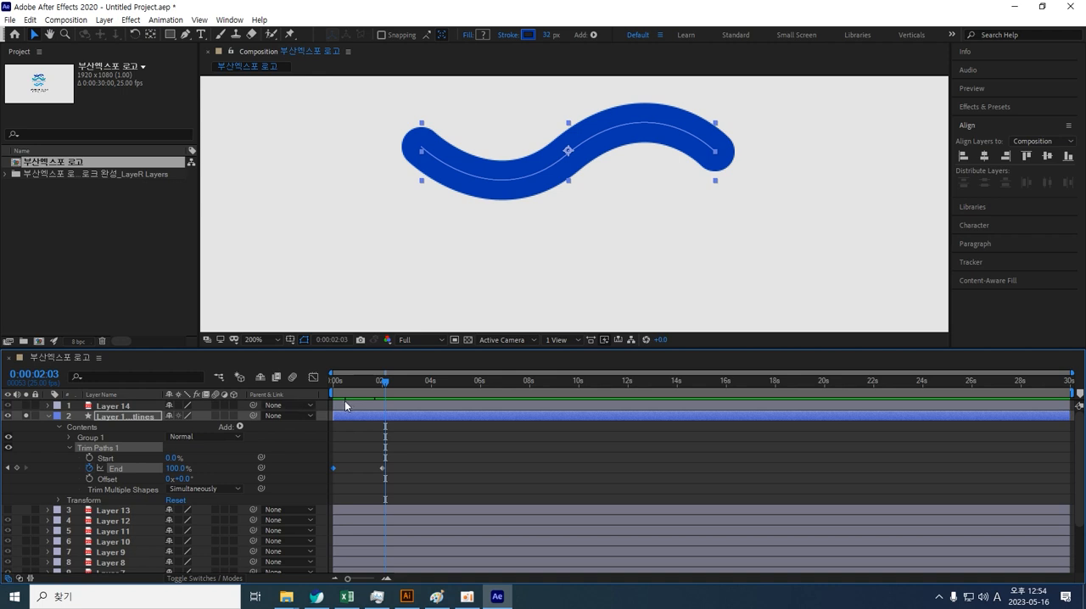
mouse_move(386, 384)
left_mouse_down()
mouse_move(317, 388)
mouse_move(408, 387)
mouse_move(322, 399)
left_mouse_up()
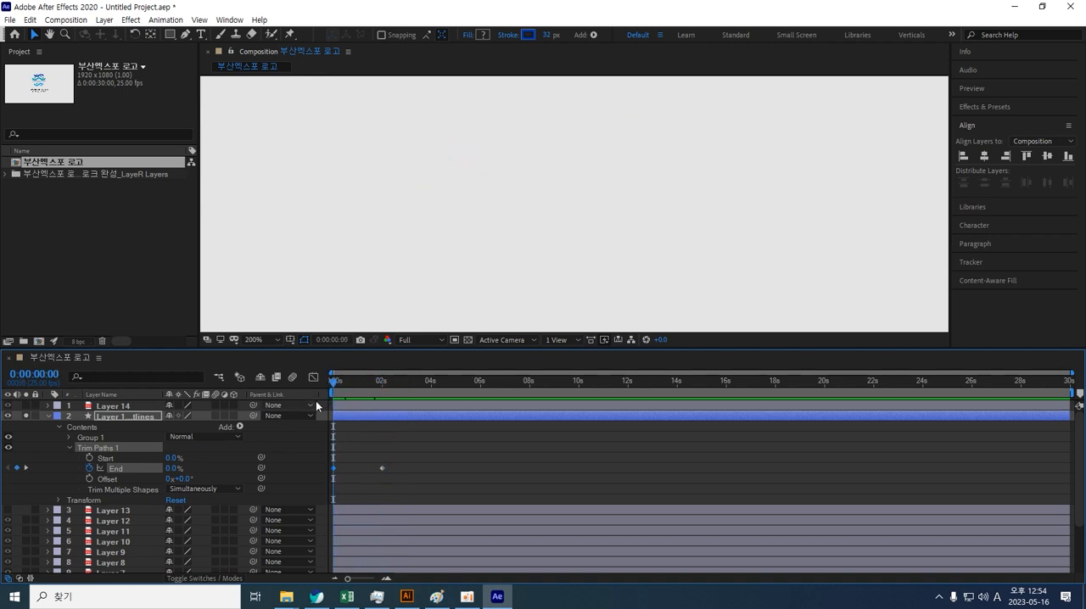
key("space")
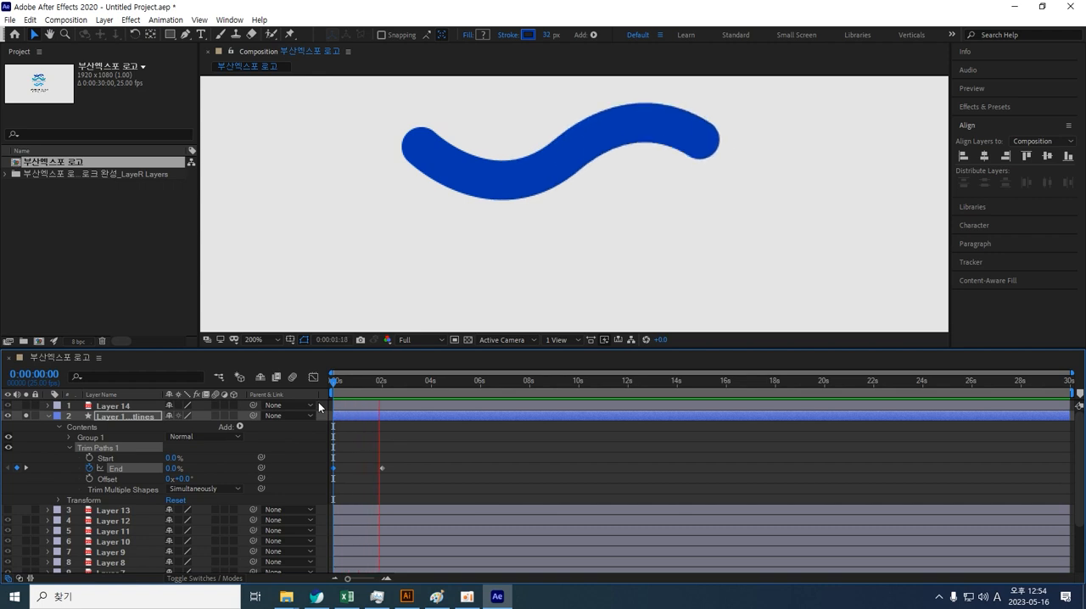
key("space")
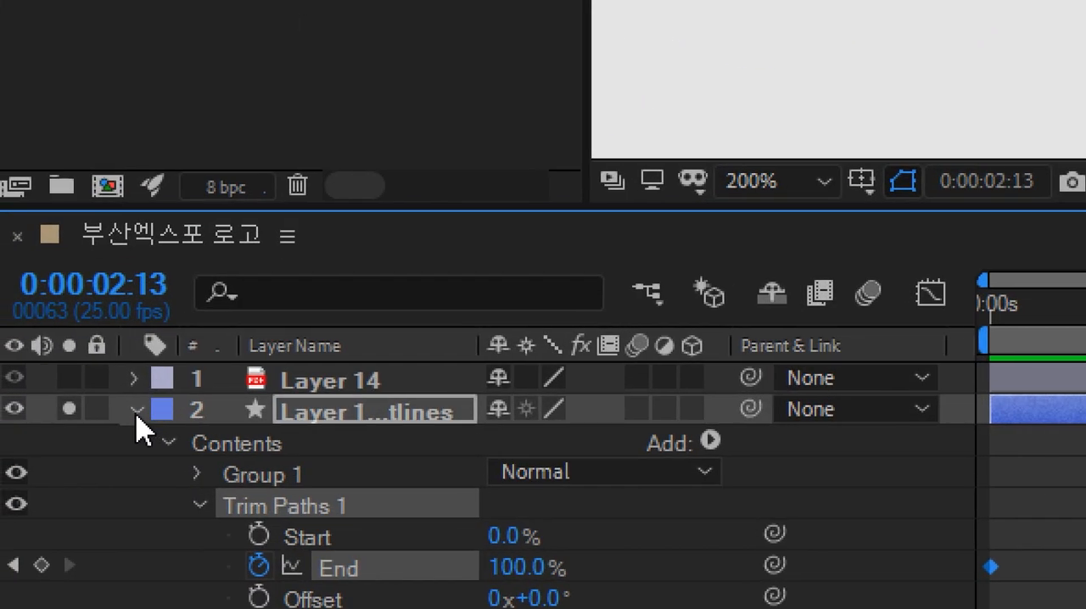
Step: Widen the Layer Name column to show the full Layer 13 Outlines name and collapse its properties
left_click(137, 412)
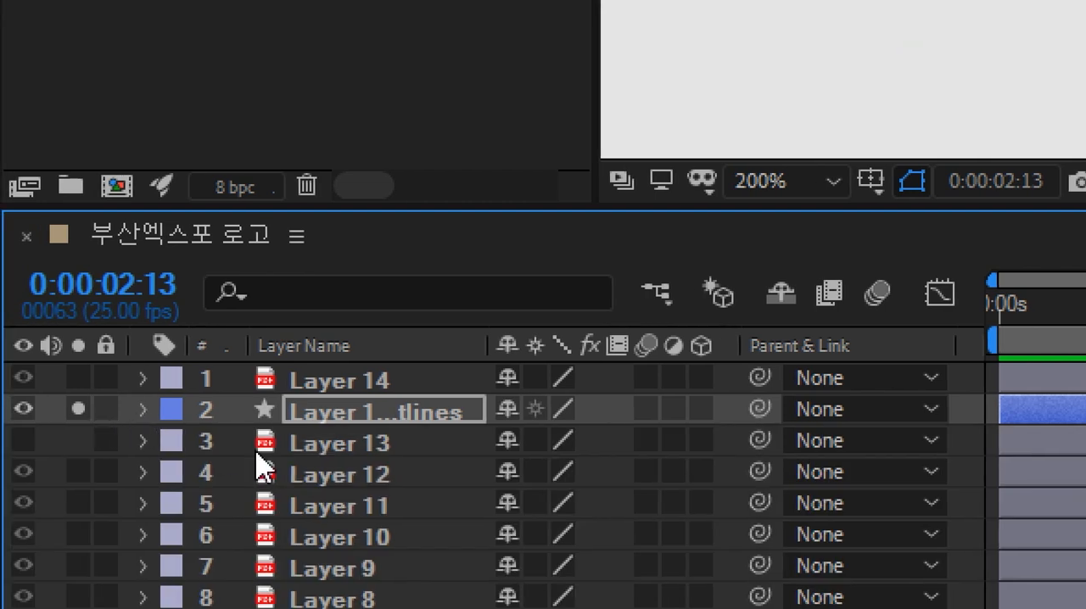
left_click(331, 448)
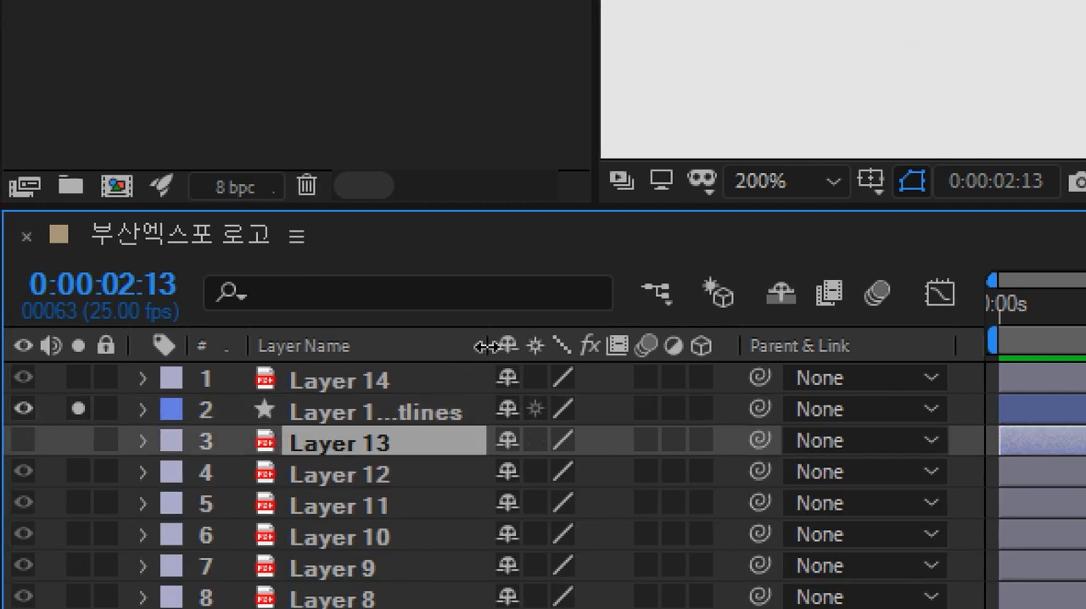
left_click_drag(489, 348, 565, 355)
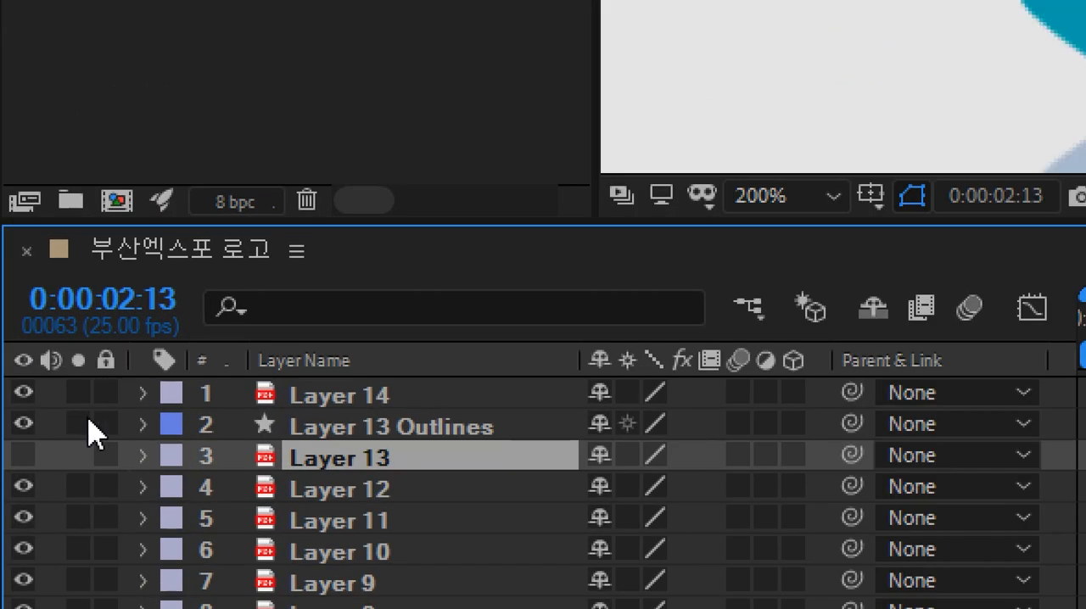
left_click(142, 424)
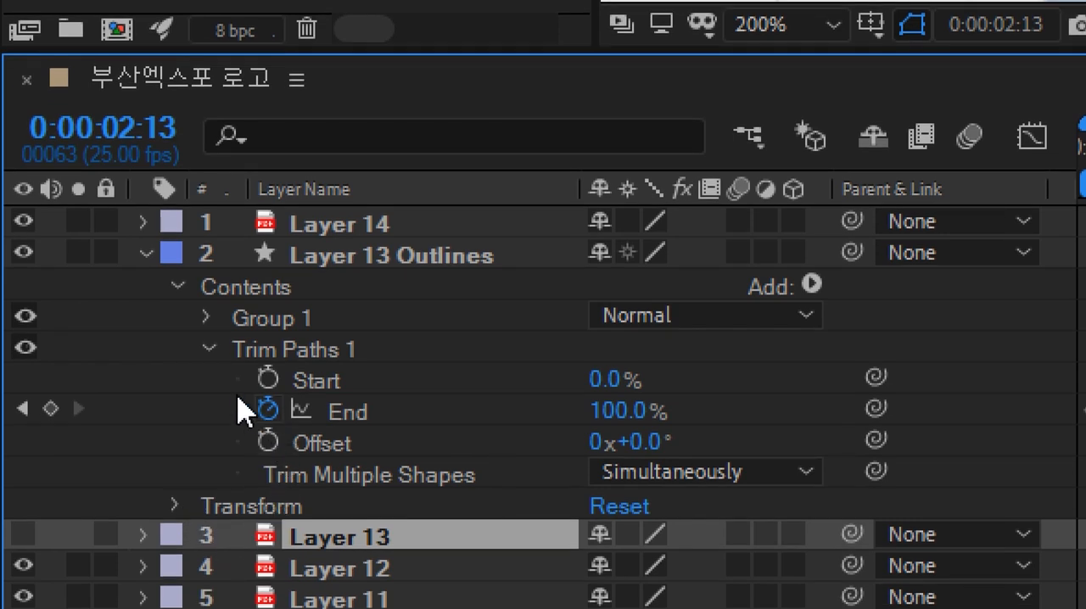
left_click(207, 350)
left_click(289, 351)
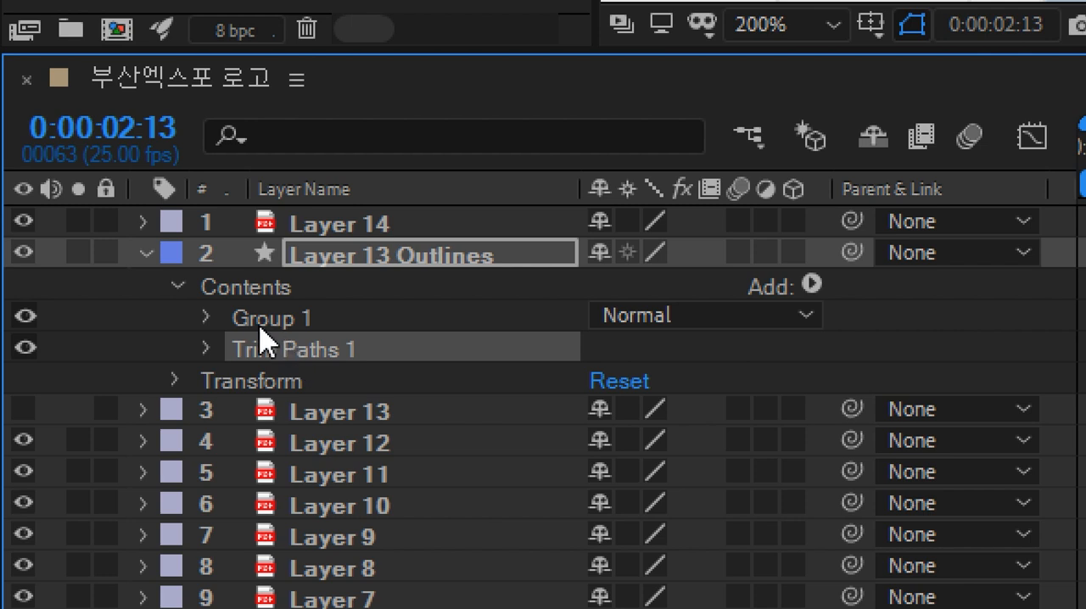
left_click(147, 253)
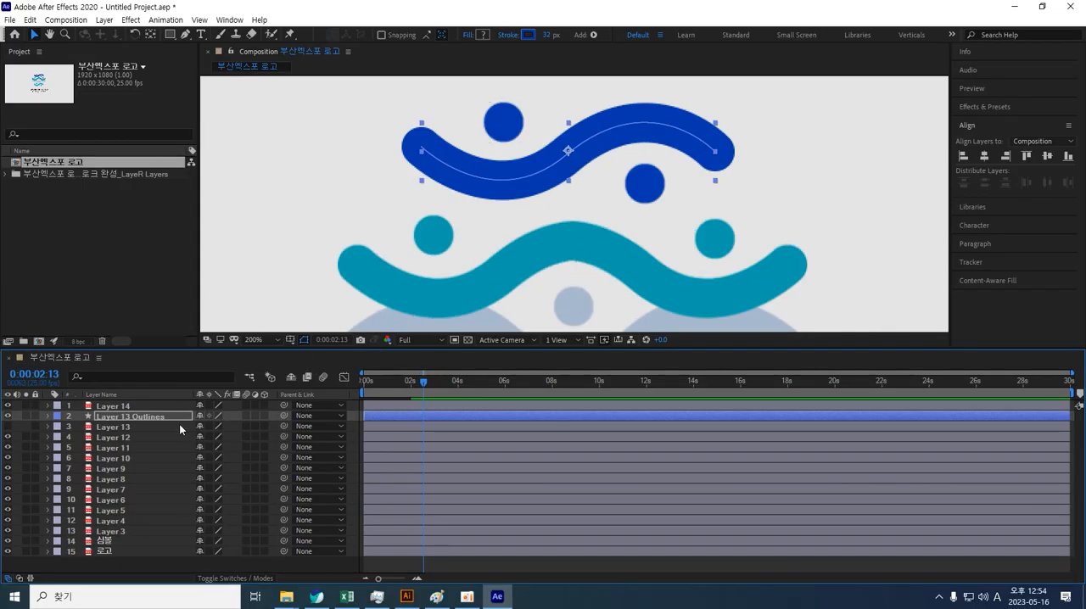
Step: Check the Illustrator layers panel to identify which layer holds the teal wave, then select Layer 9
left_click(216, 233)
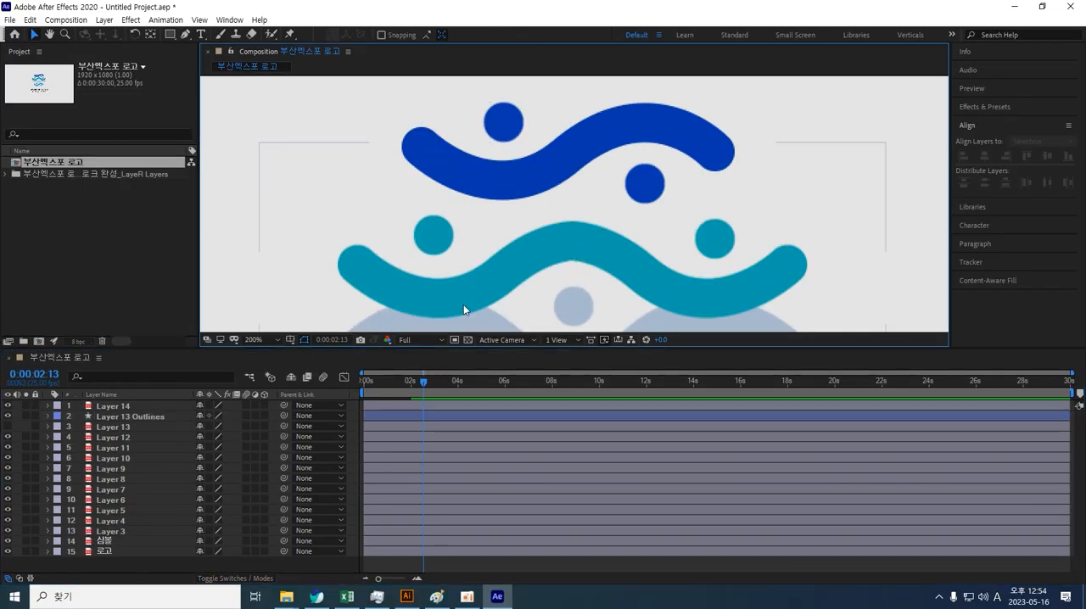
left_click(441, 293)
left_click(407, 597)
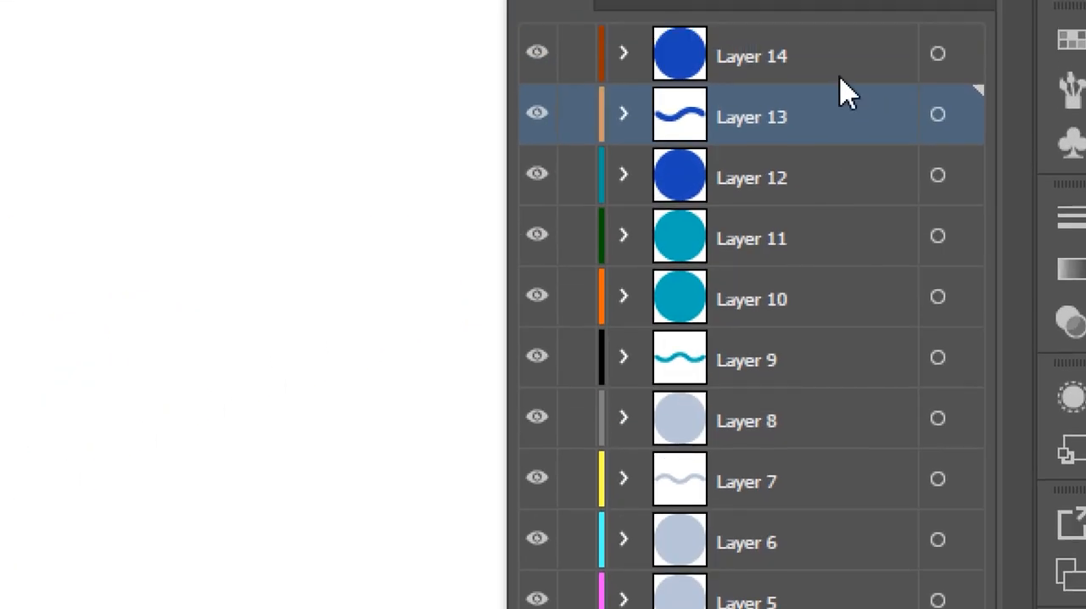
left_click(803, 226)
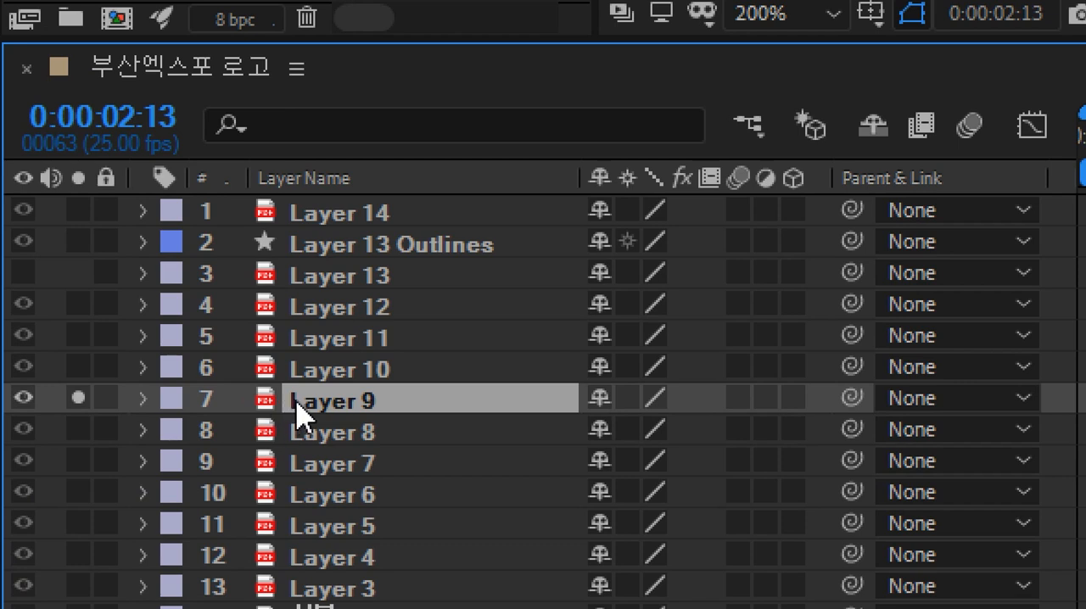
Step: Convert Layer 9 into a shape layer with Create Shapes from Vector Layer
left_click(143, 400)
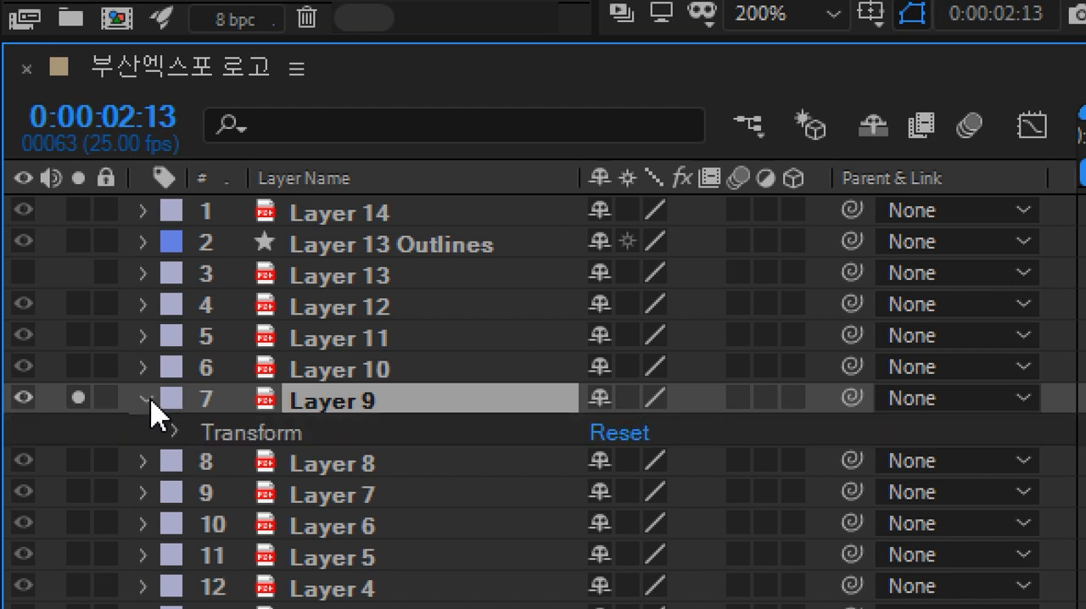
left_click(146, 399)
left_click(146, 399)
left_click(177, 433)
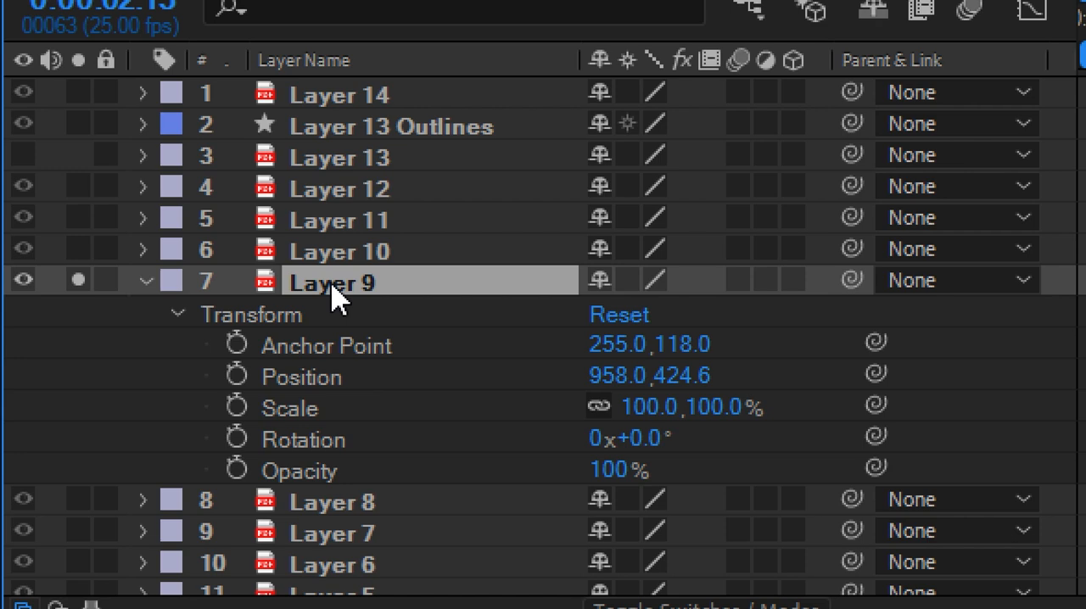
right_click(335, 297)
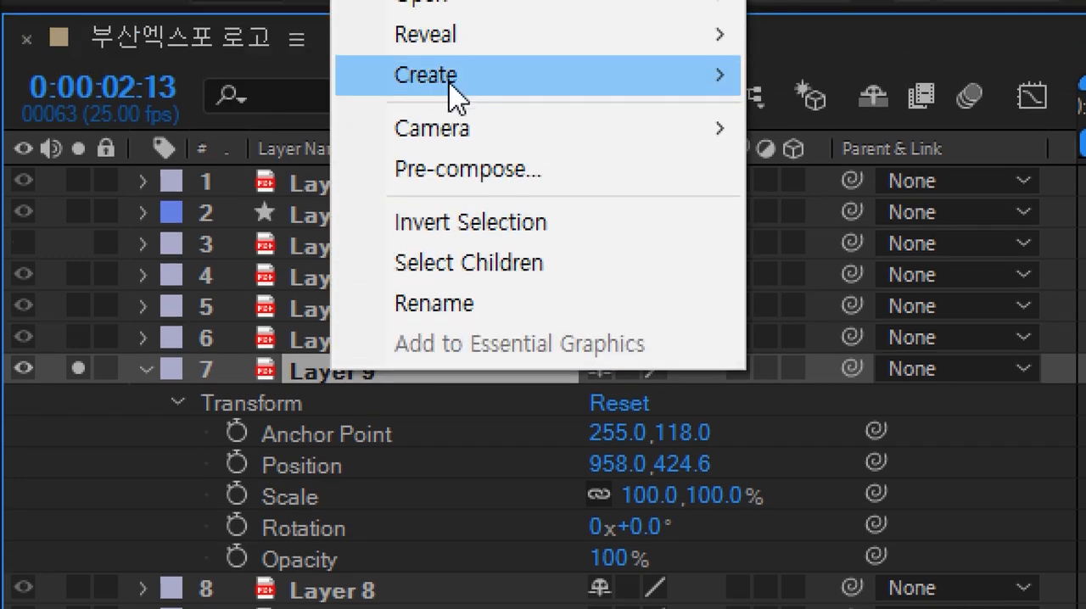
mouse_move(453, 83)
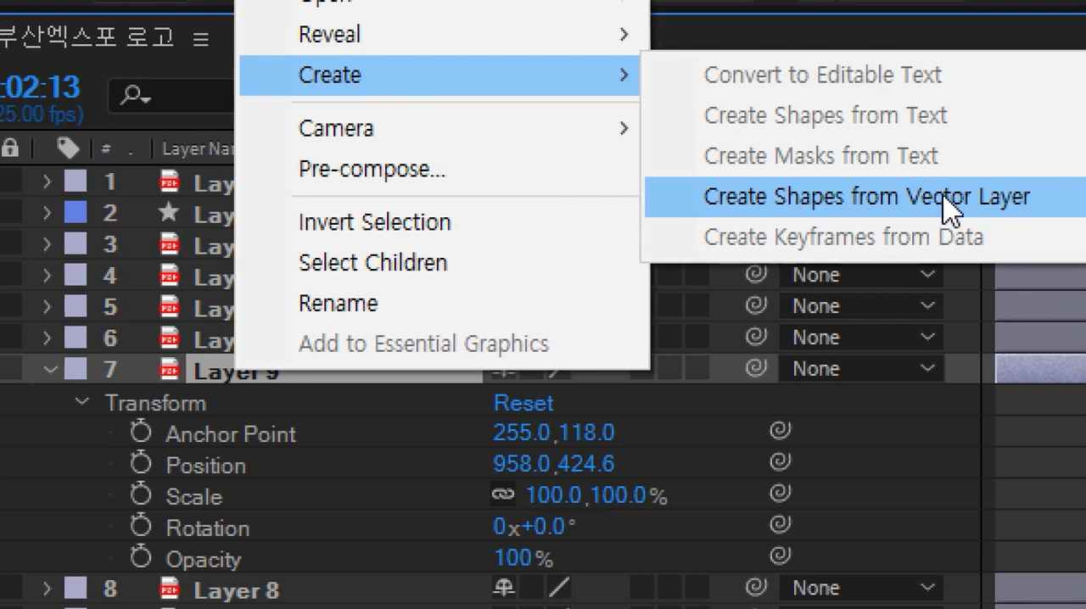
left_click(942, 210)
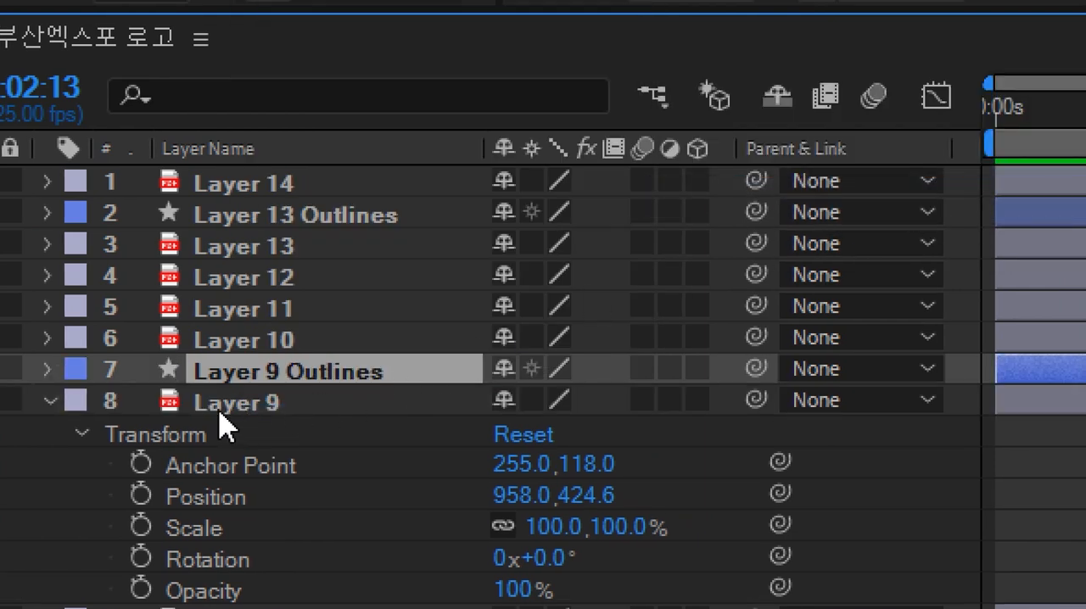
Step: Paste the copied Trim Paths into Layer 9 Outlines' contents, scrub the playhead, and undo the paste
double_click(339, 379)
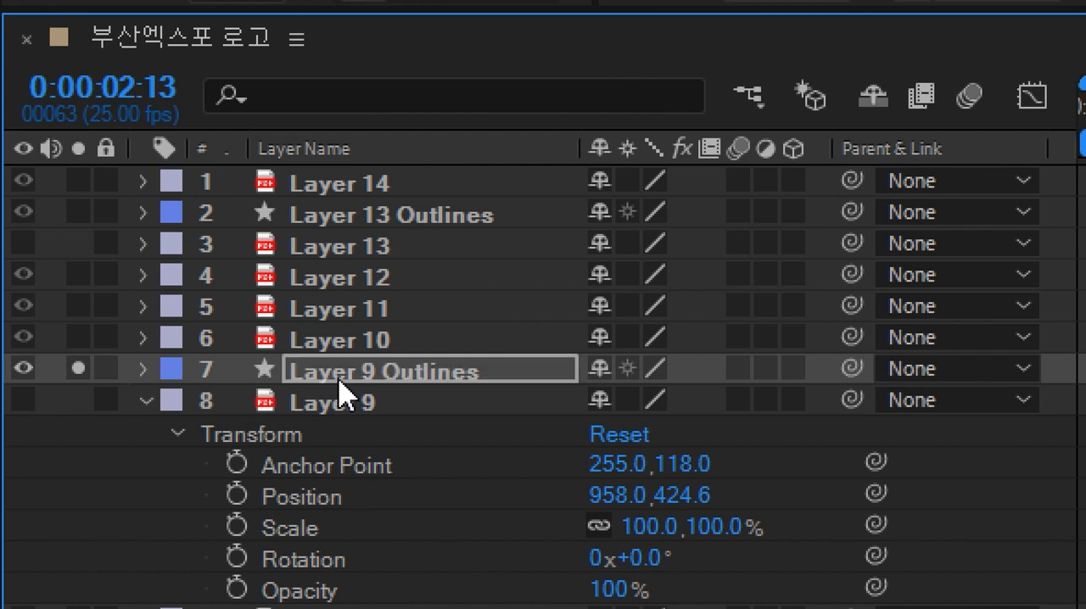
left_click(144, 372)
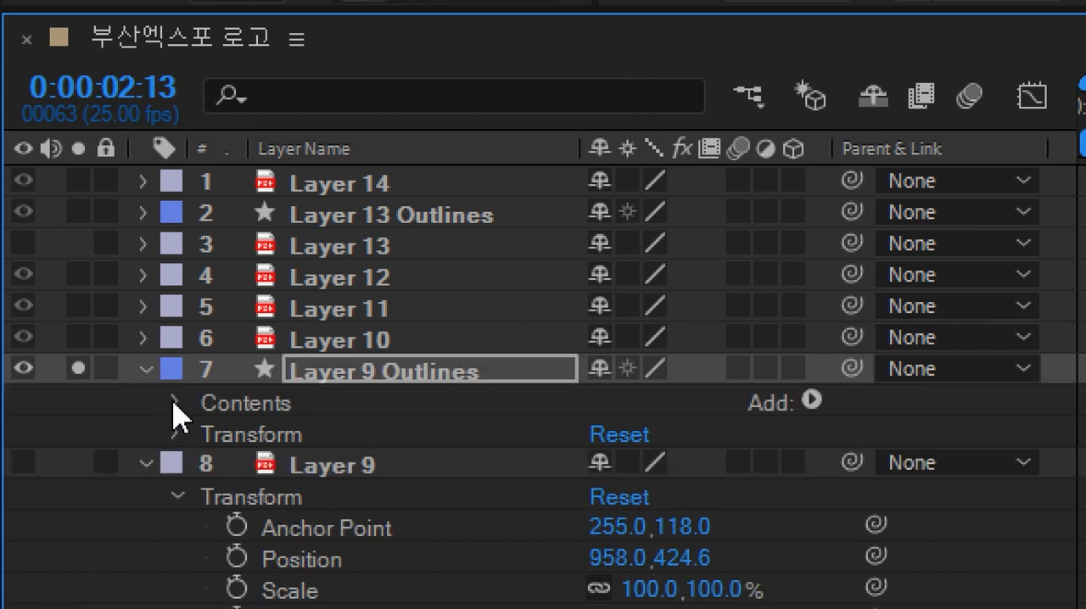
left_click(176, 402)
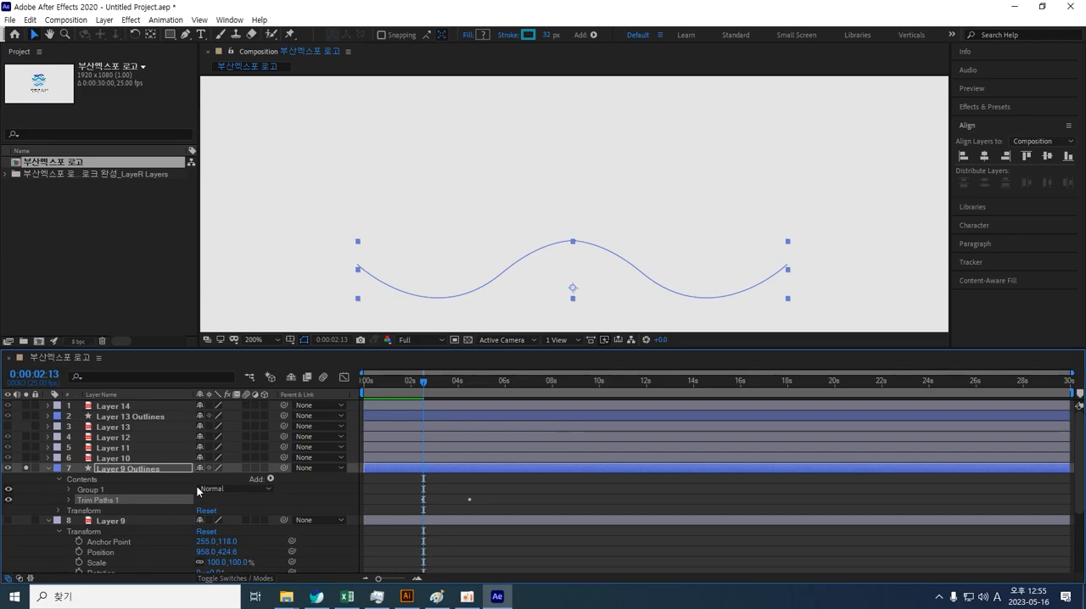
key("Home")
mouse_move(370, 394)
left_mouse_down()
mouse_move(472, 401)
mouse_move(412, 406)
left_mouse_up()
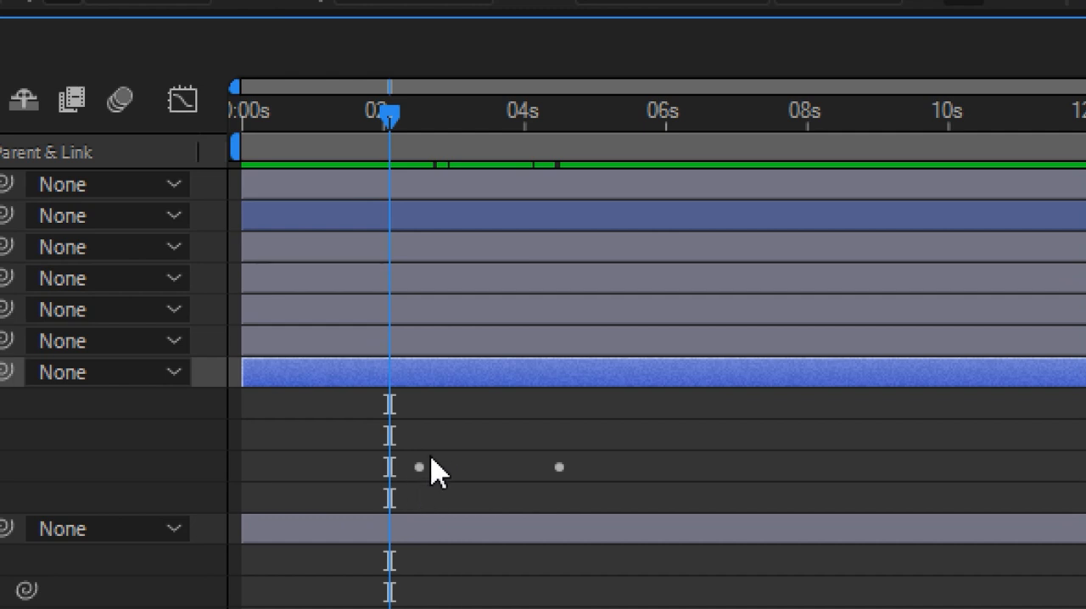
key("ctrl+z")
key("ctrl+z")
key("ctrl+z")
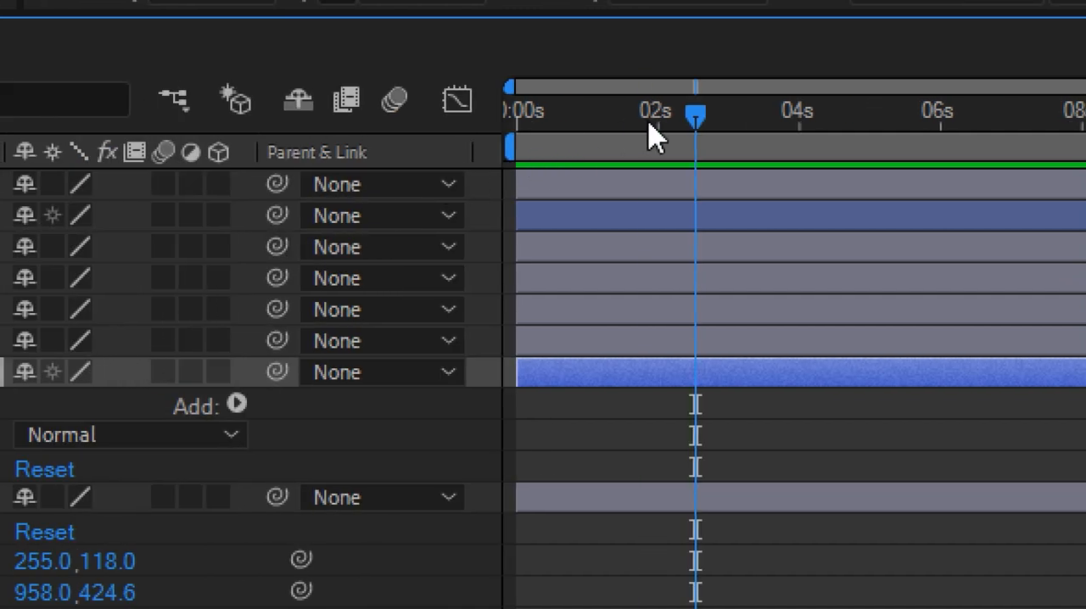
Step: Paste the copied Trim Paths with its keyframes into Layer 9 Outlines' contents at the start of the timeline
key("Home")
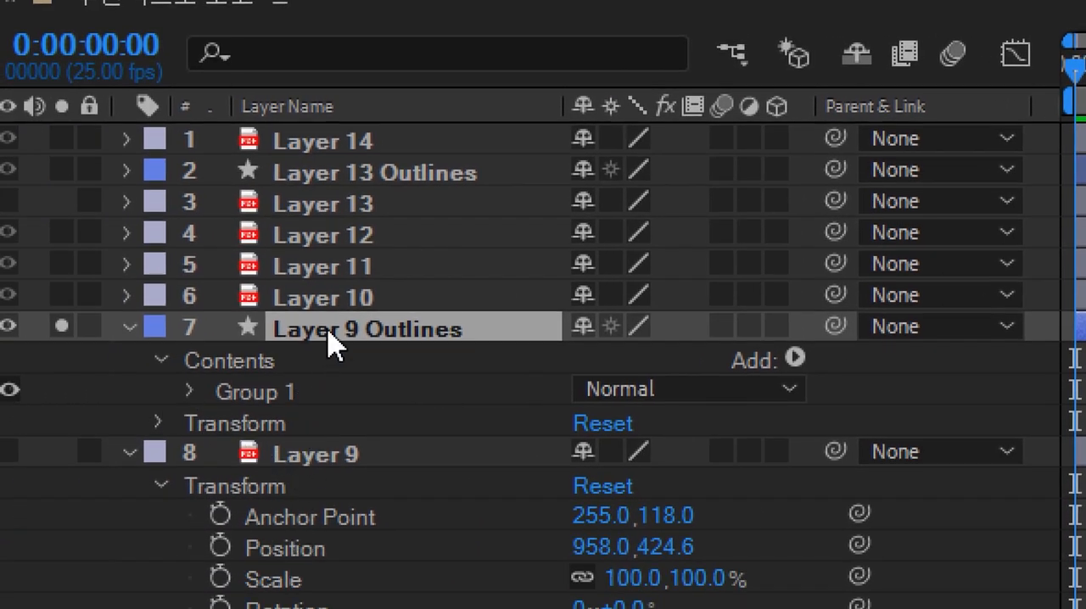
left_click(264, 364)
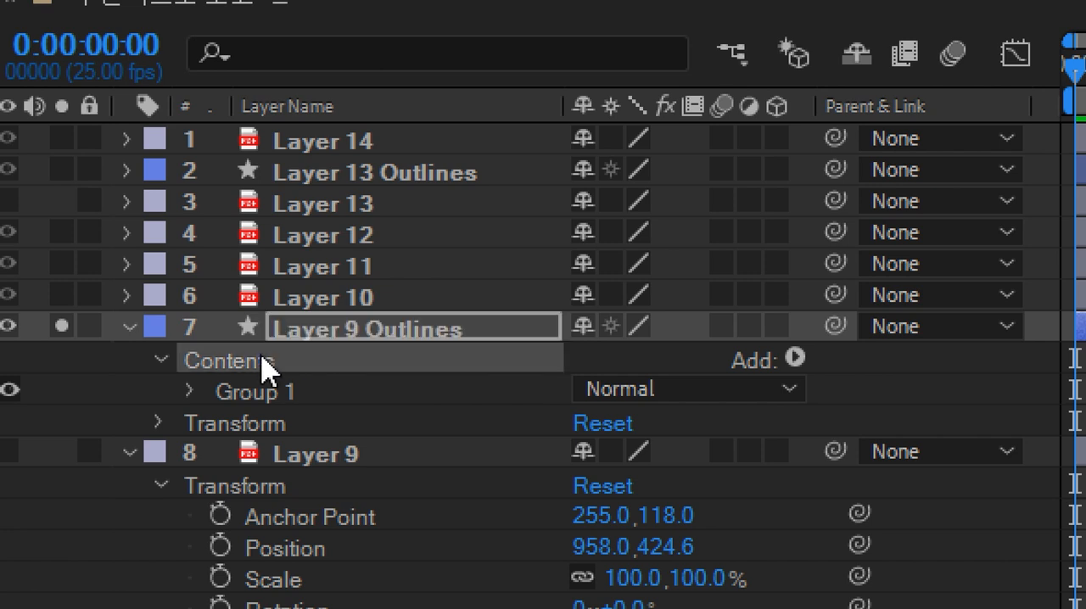
key("ctrl+v")
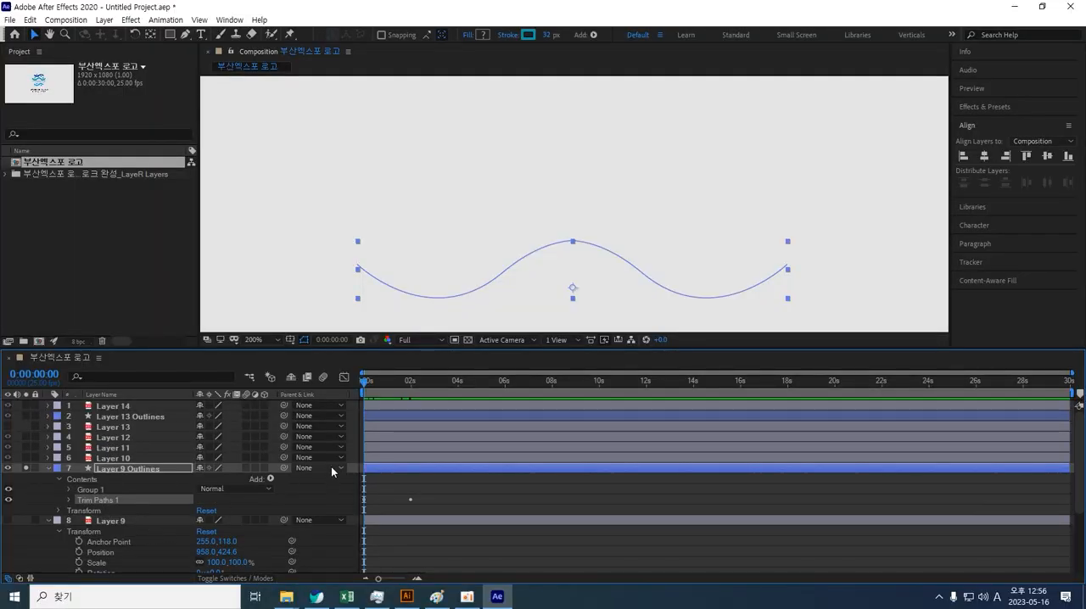
Step: Turn on Reverse Path Direction for Layer 9 Outlines' Path 1 and scrub the playhead to check the draw-on
left_click_drag(365, 382, 415, 387)
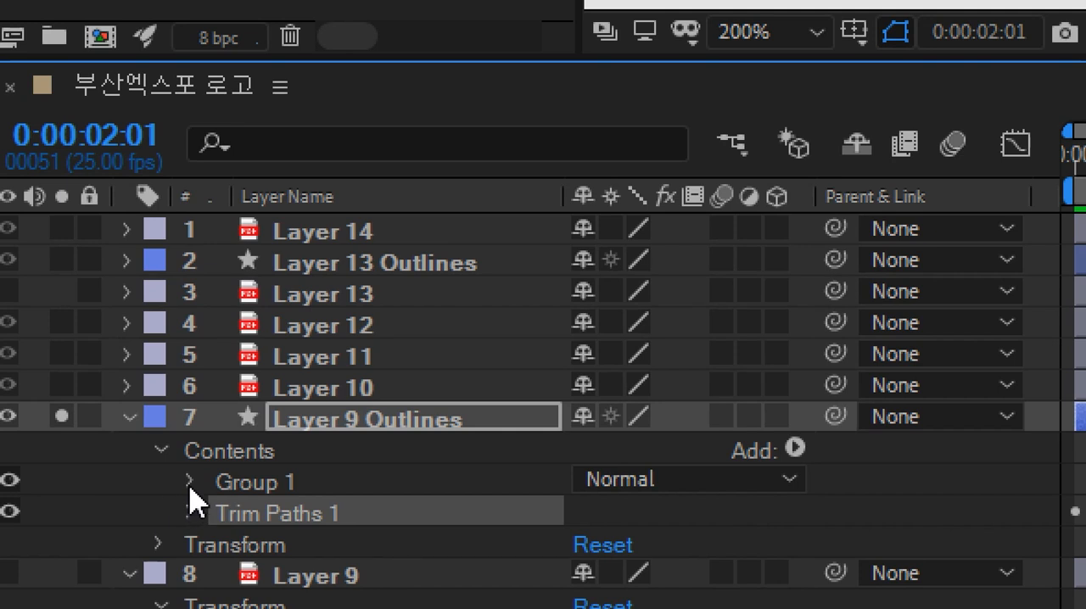
left_click(189, 483)
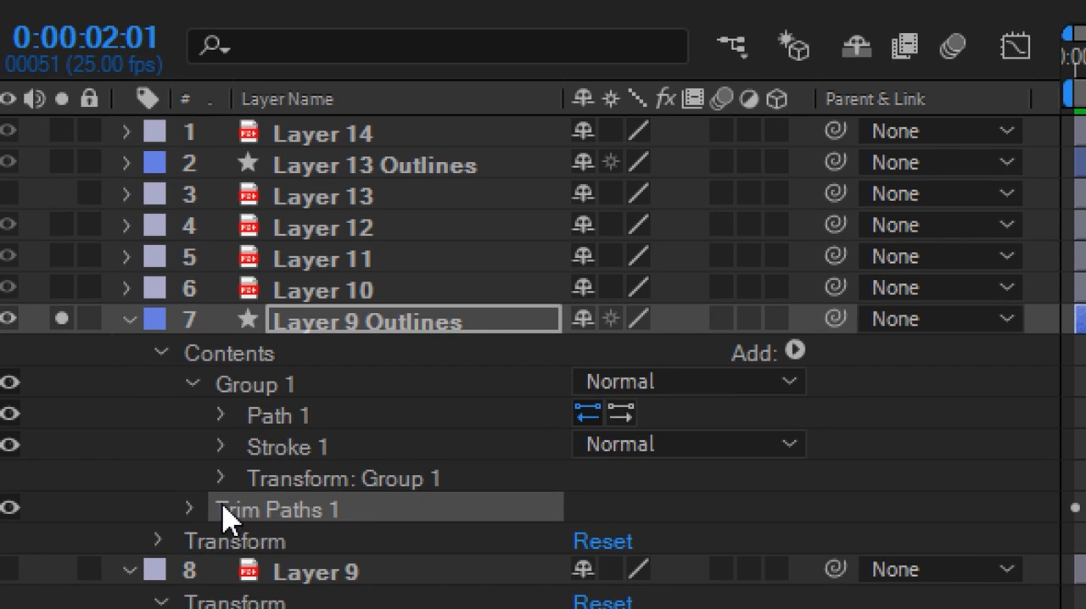
left_click(622, 416)
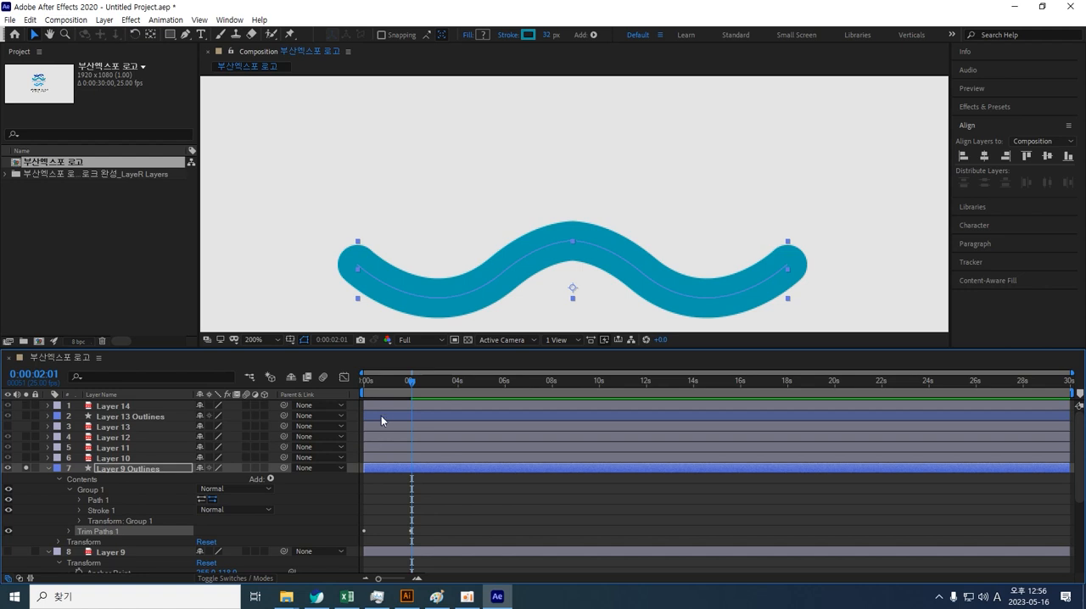
mouse_move(412, 375)
left_mouse_down()
mouse_move(358, 391)
mouse_move(361, 378)
mouse_move(429, 366)
mouse_move(328, 362)
mouse_move(423, 360)
left_mouse_up()
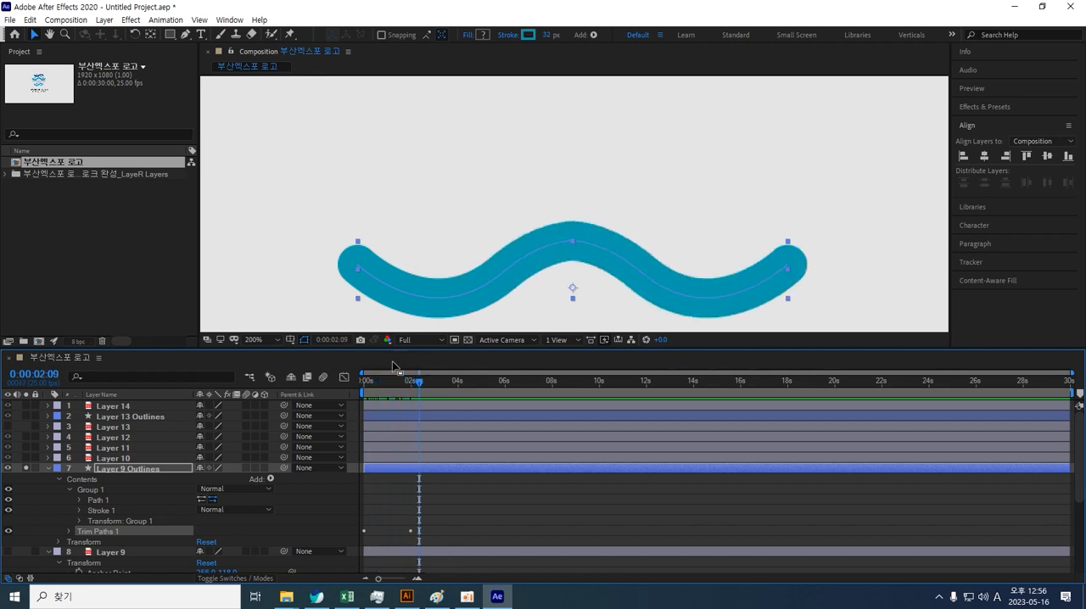
Step: Tidy the timeline by unsoloing and collapsing Layer 9 Outlines and collapsing Layer 9's properties
left_click(48, 468)
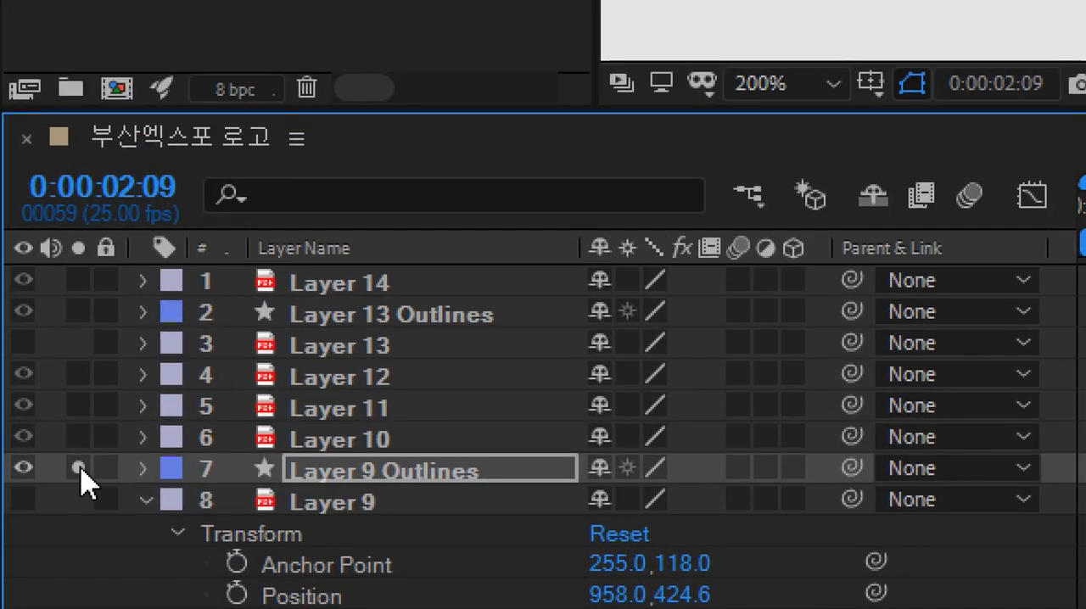
left_click(142, 469)
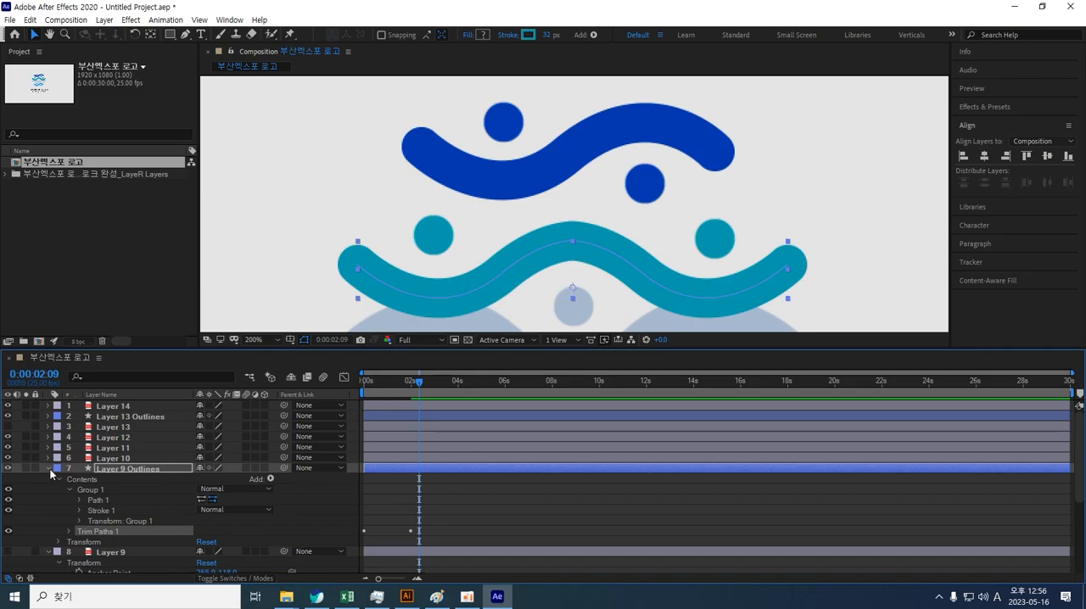
left_click(117, 468)
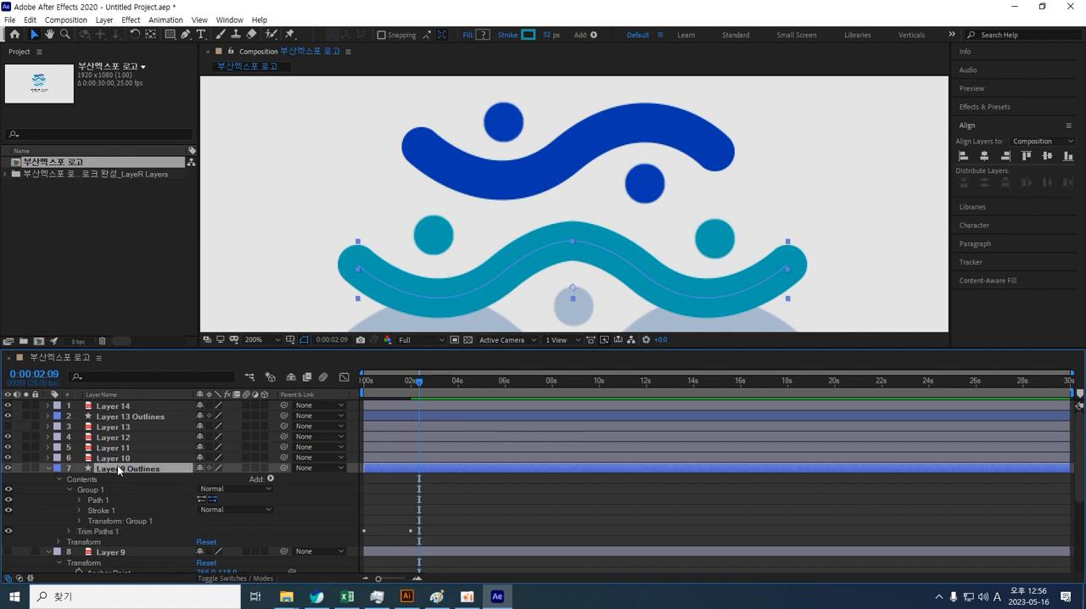
key("u")
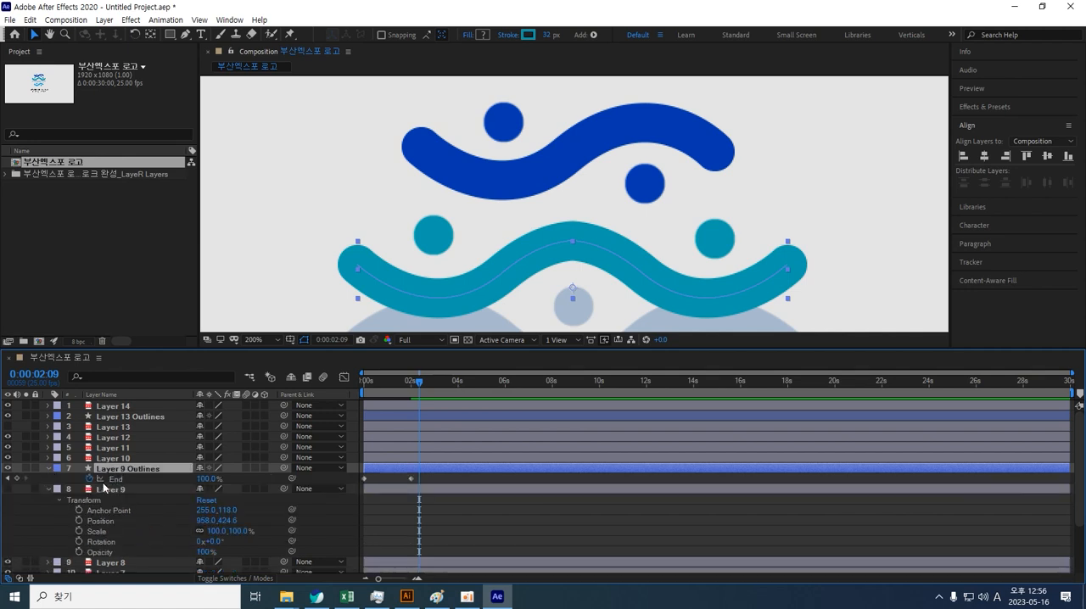
key("u")
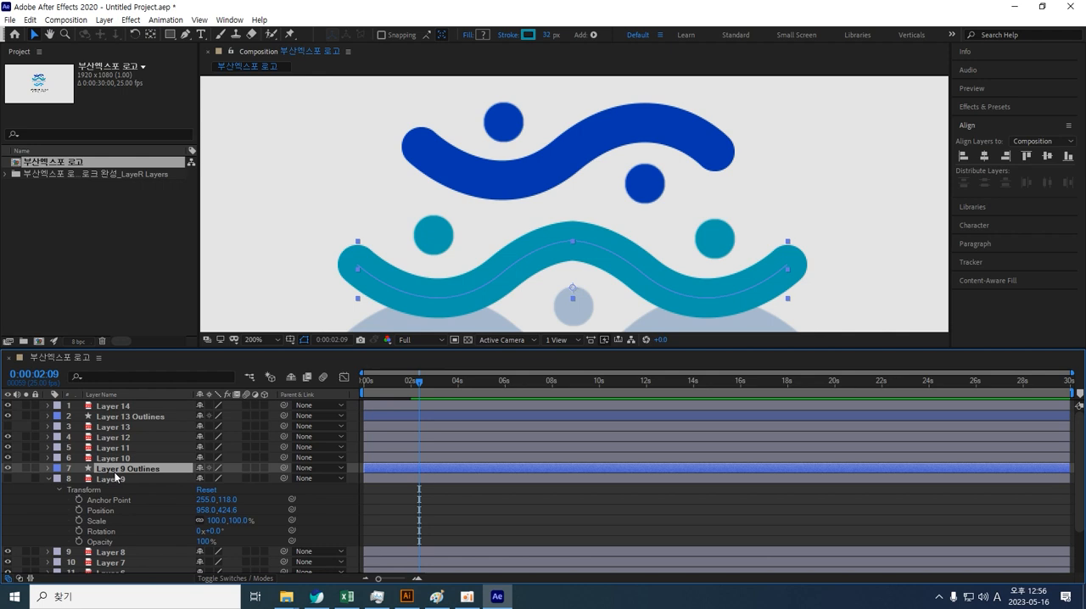
left_click(114, 481)
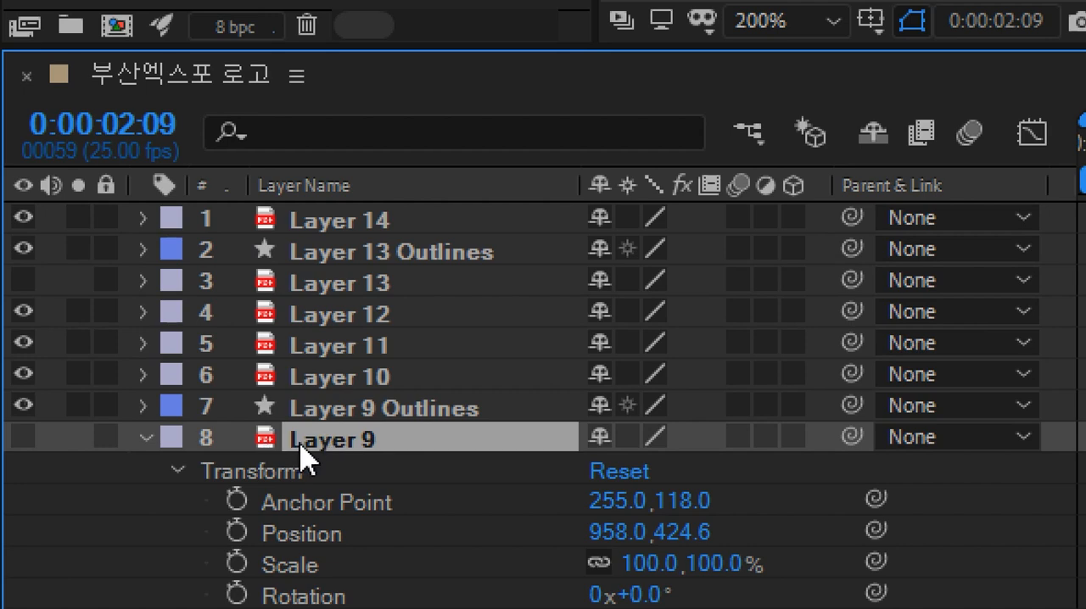
key("u")
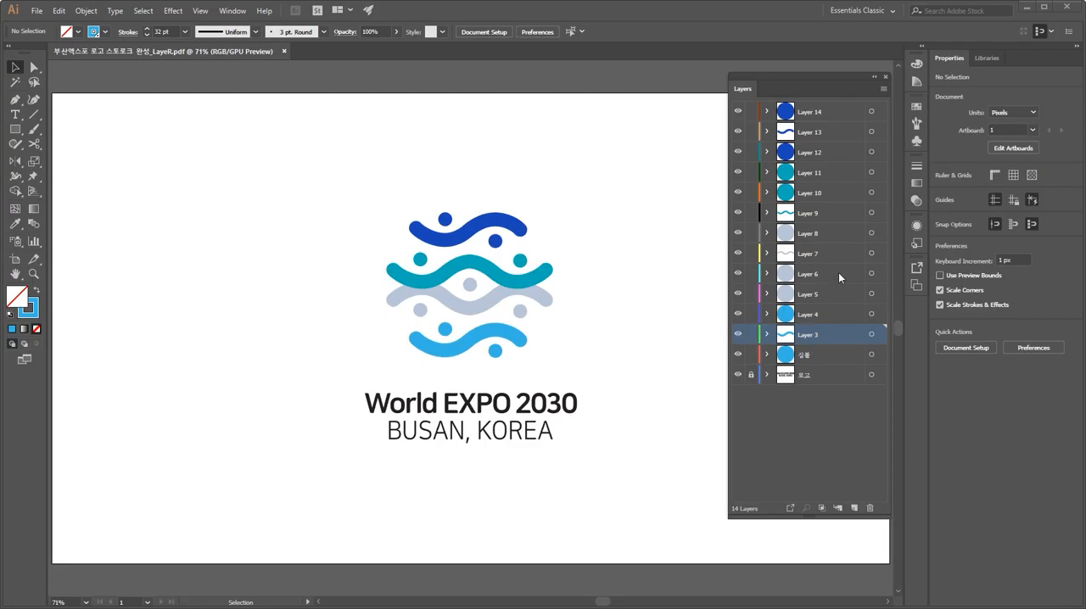
Step: Check the Illustrator layers, then paste Trim Paths into the contents of Layer 3 Outlines
left_click(818, 257)
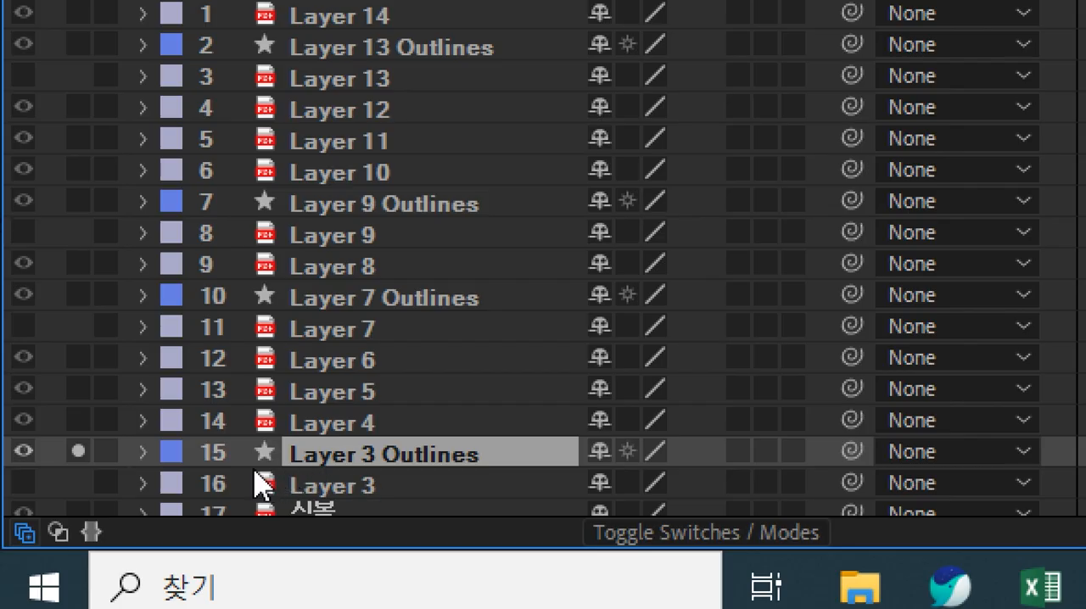
left_click(144, 468)
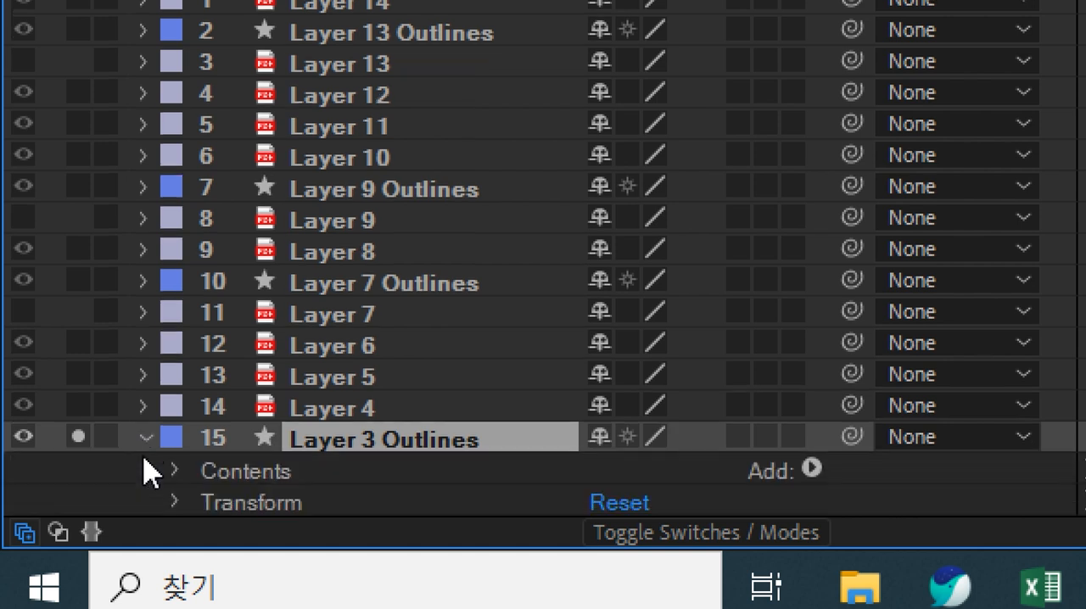
left_click(255, 459)
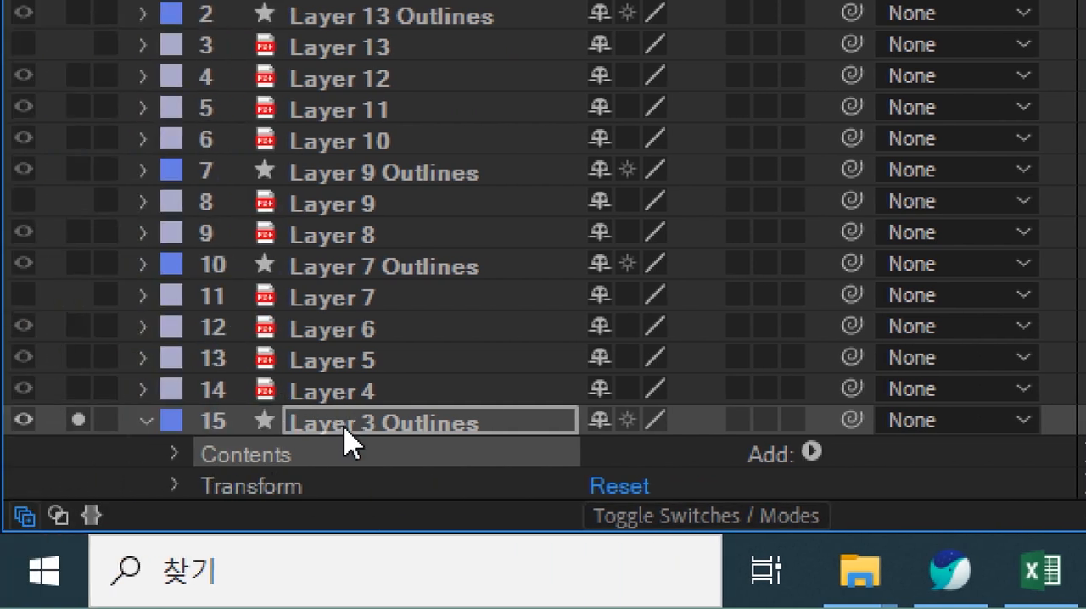
left_click(291, 452)
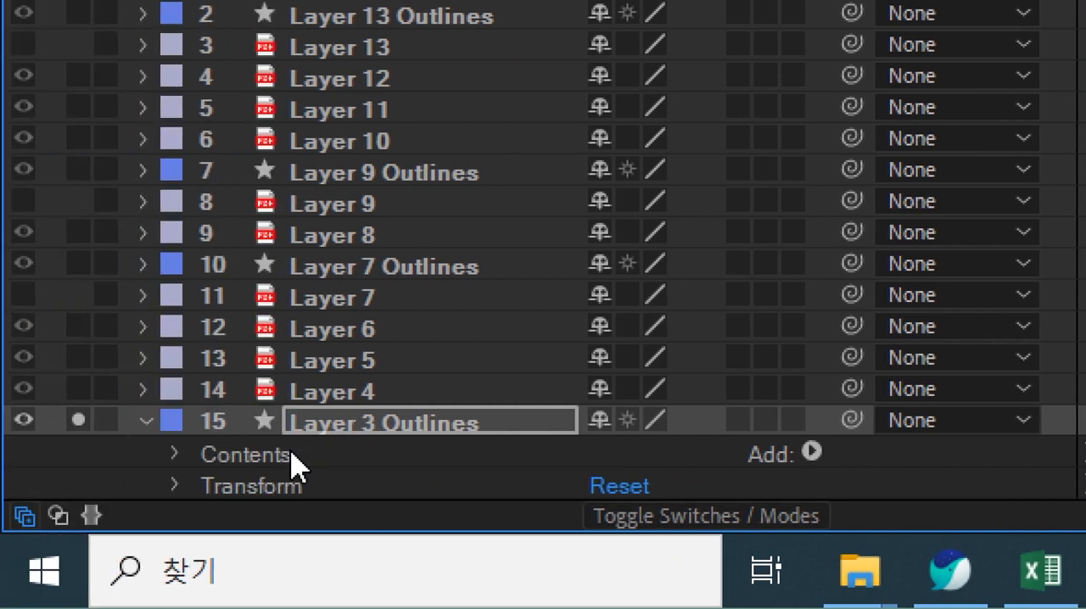
left_click(174, 455)
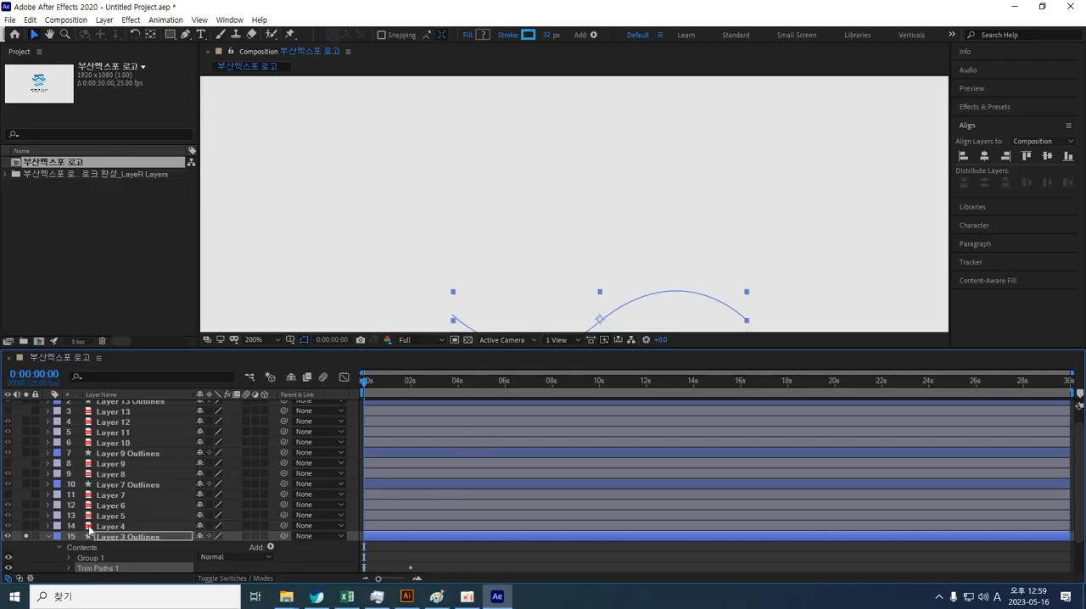
Step: Preview Layer 3 Outlines' draw-on at 100% zoom by scrubbing the playhead, then reselect the wave layers
key("h")
left_click_drag(640, 263, 630, 130)
key("v")
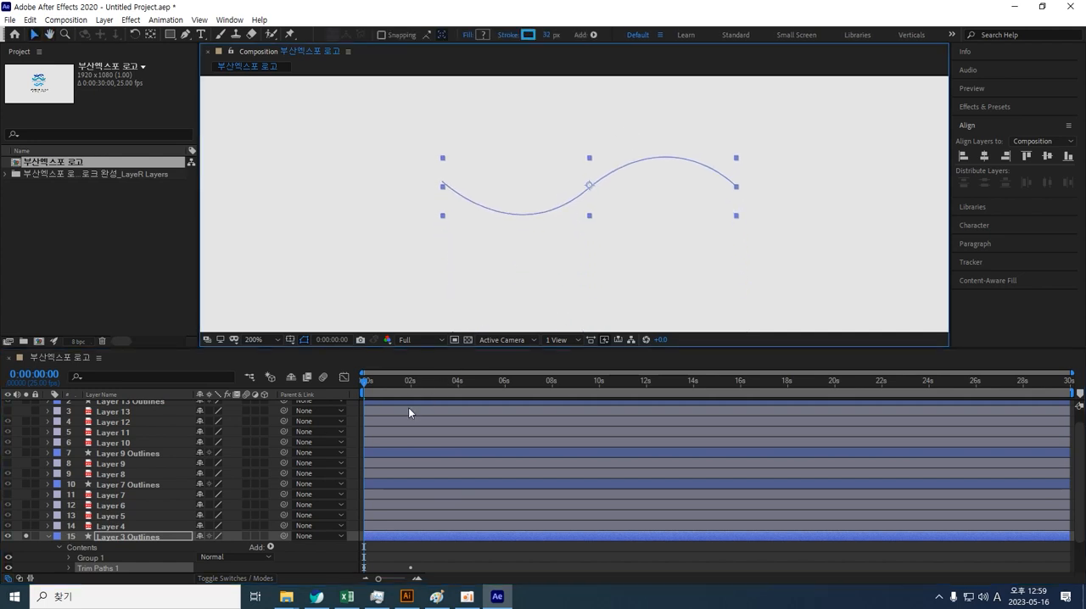
mouse_move(365, 384)
left_mouse_down()
mouse_move(423, 378)
mouse_move(363, 375)
mouse_move(424, 361)
mouse_move(364, 376)
mouse_move(386, 361)
mouse_move(437, 364)
mouse_move(350, 368)
mouse_move(431, 371)
mouse_move(363, 375)
left_mouse_up()
key("comma")
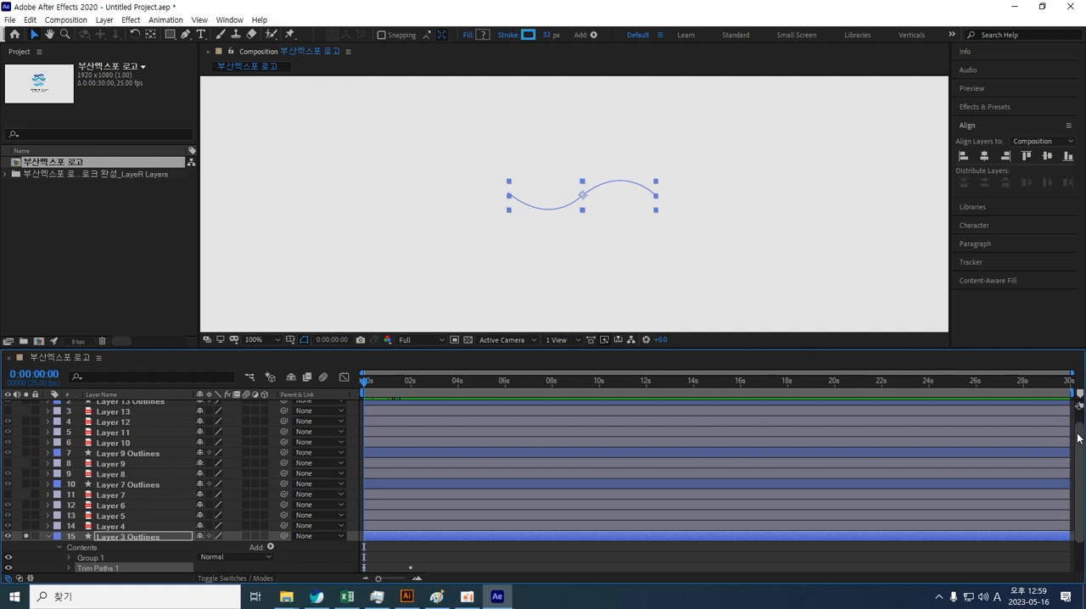
scroll(1078, 442, "up", 2)
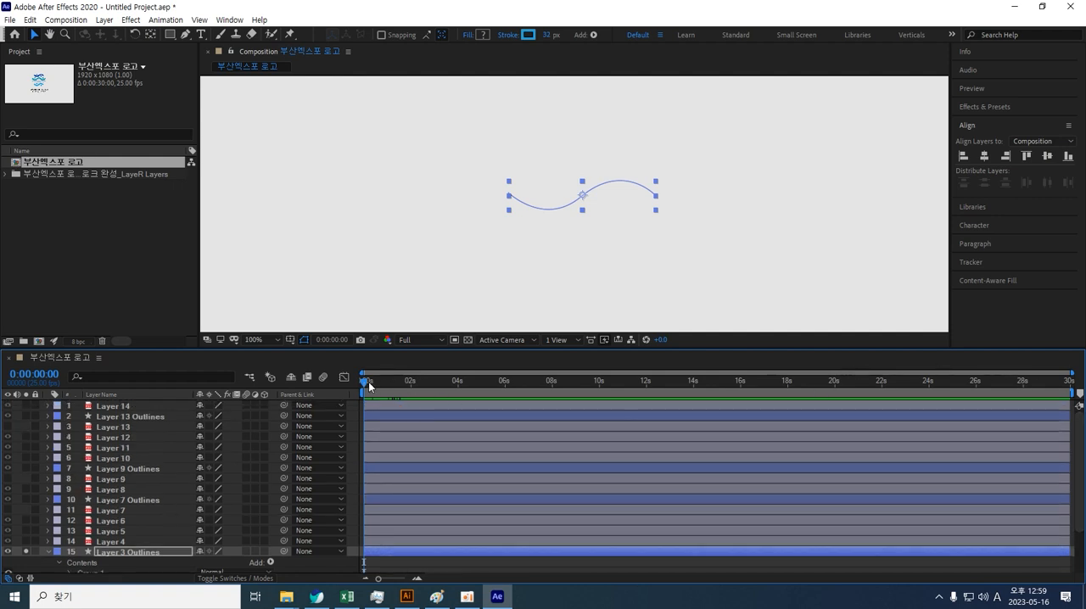
mouse_move(366, 380)
left_mouse_down()
mouse_move(422, 381)
mouse_move(381, 381)
left_mouse_up()
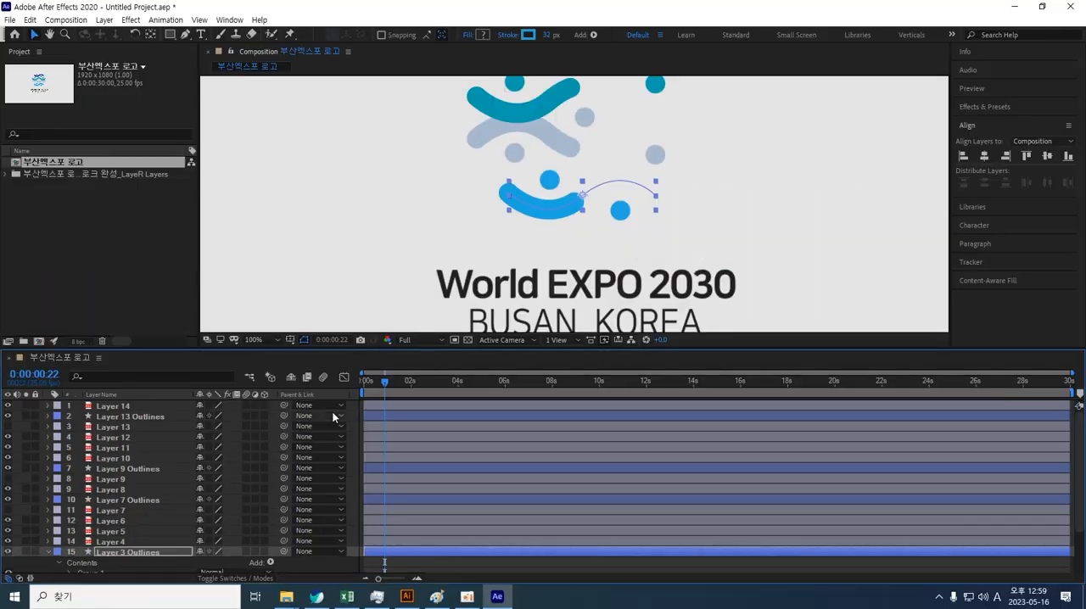
left_click_drag(737, 179, 678, 265)
mouse_move(388, 380)
left_mouse_down()
mouse_move(337, 389)
mouse_move(430, 385)
mouse_move(316, 388)
mouse_move(419, 391)
mouse_move(326, 394)
left_mouse_up()
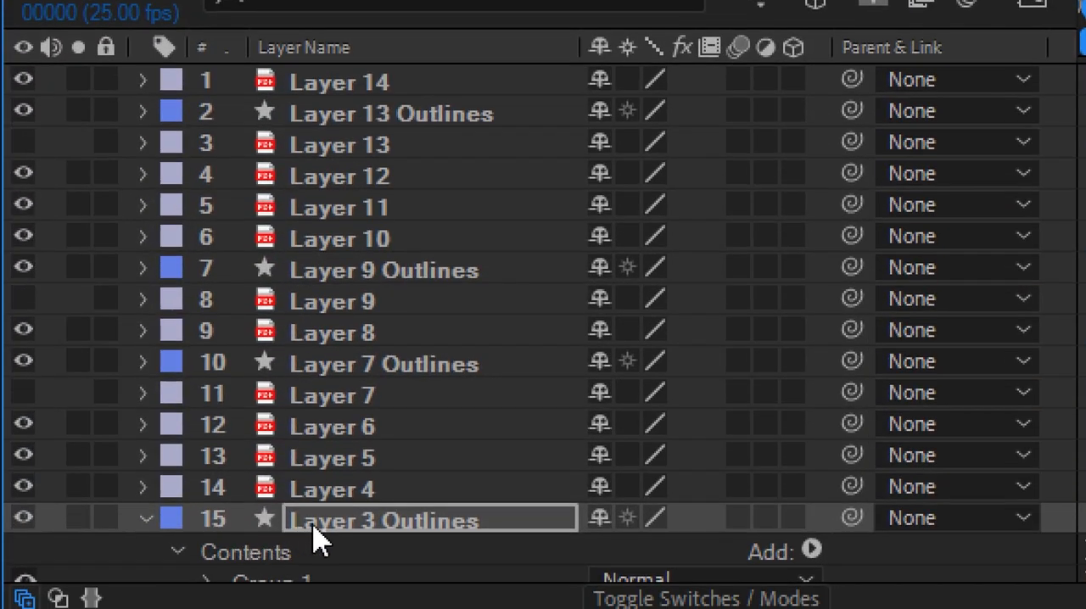
left_click(340, 529)
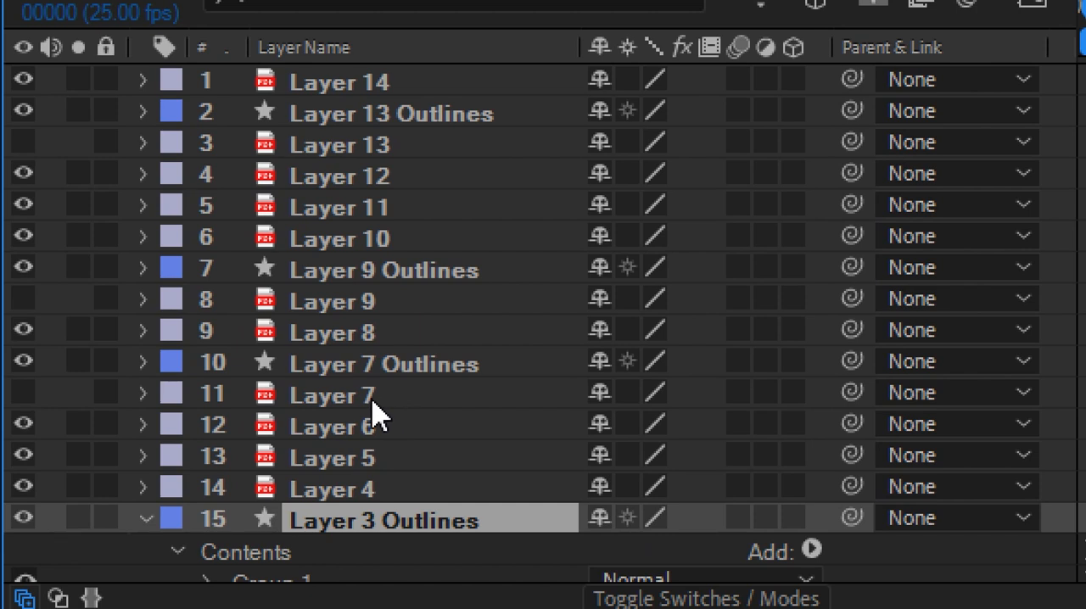
left_click(399, 274)
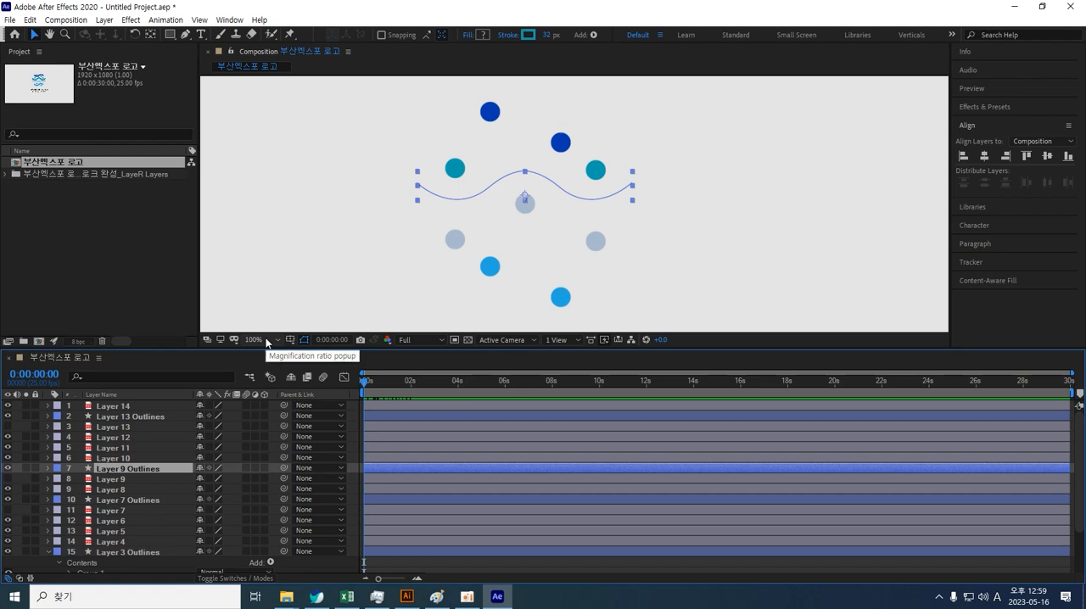
Step: Save the project as "Last Logo show" in the current folder
key("ctrl+s")
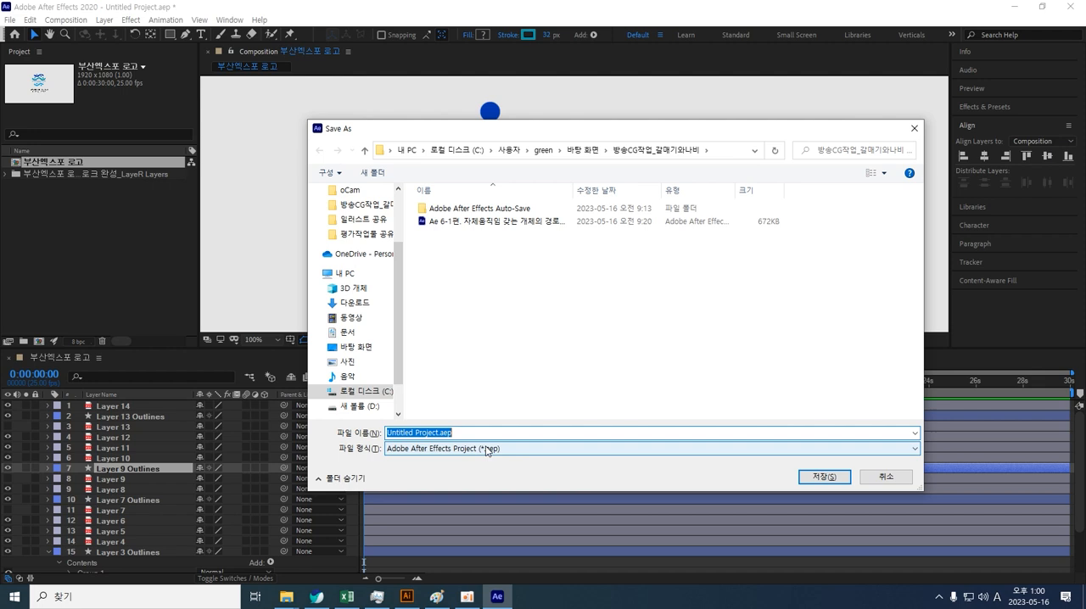
type("Ae")
key("BackSpace")
key("BackSpace")
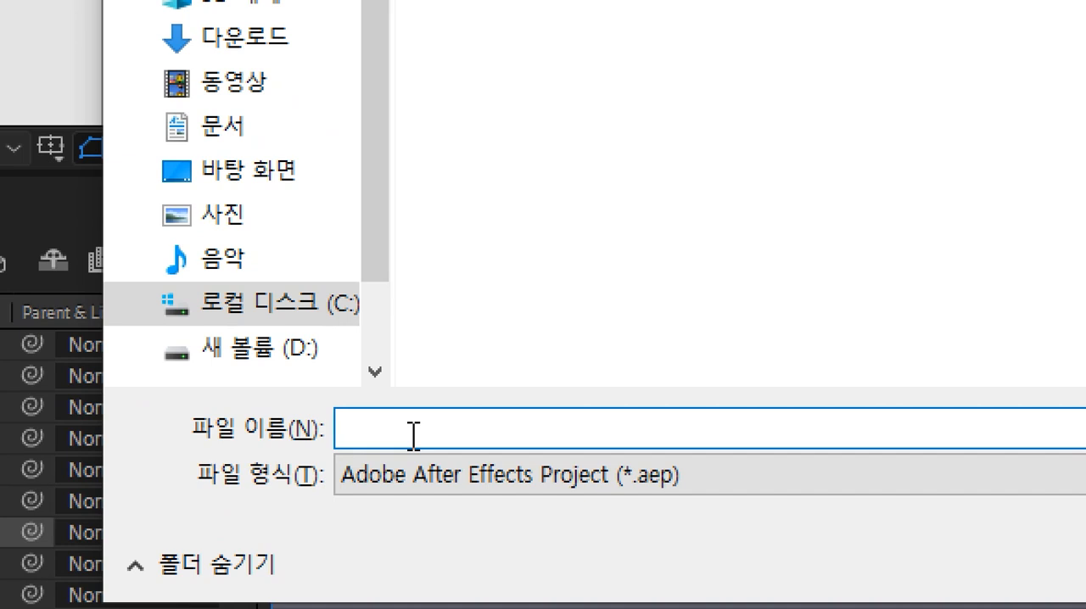
type("ㅣ")
key("BackSpace")
type("Last Logo show")
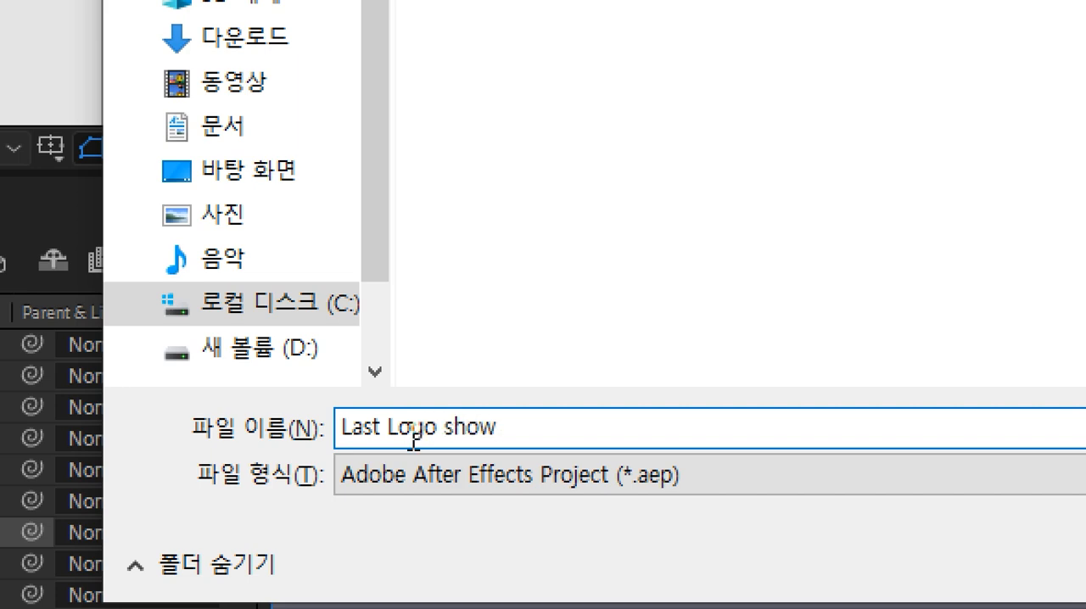
key("Return")
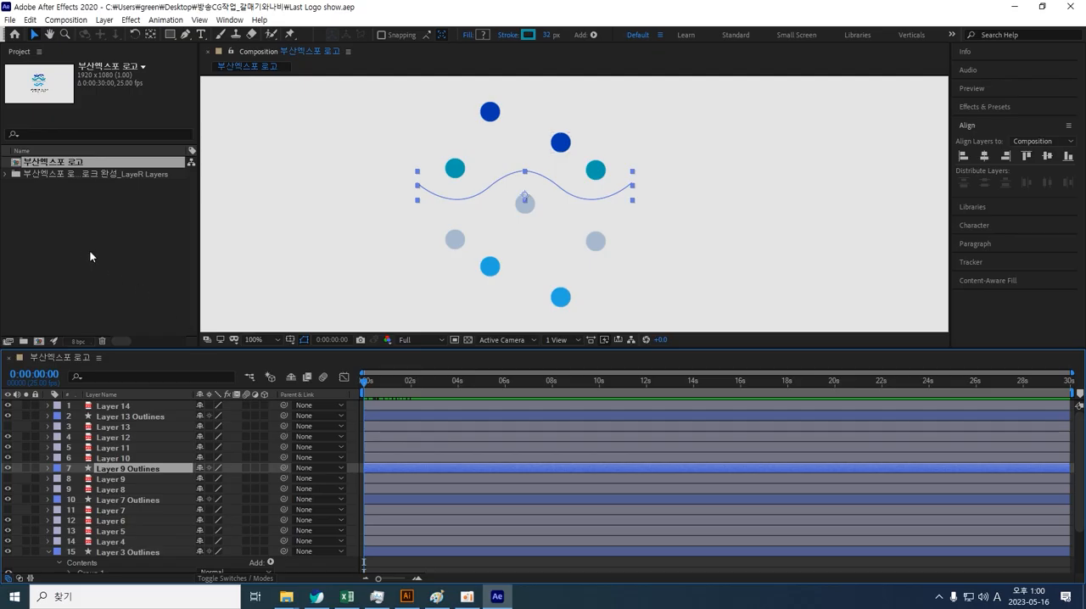
Step: Set the time to frame 15 and bring the four 물결 layers (물결파, 물결에, 물결회, 물결하) to the top of the stack
left_click(63, 210)
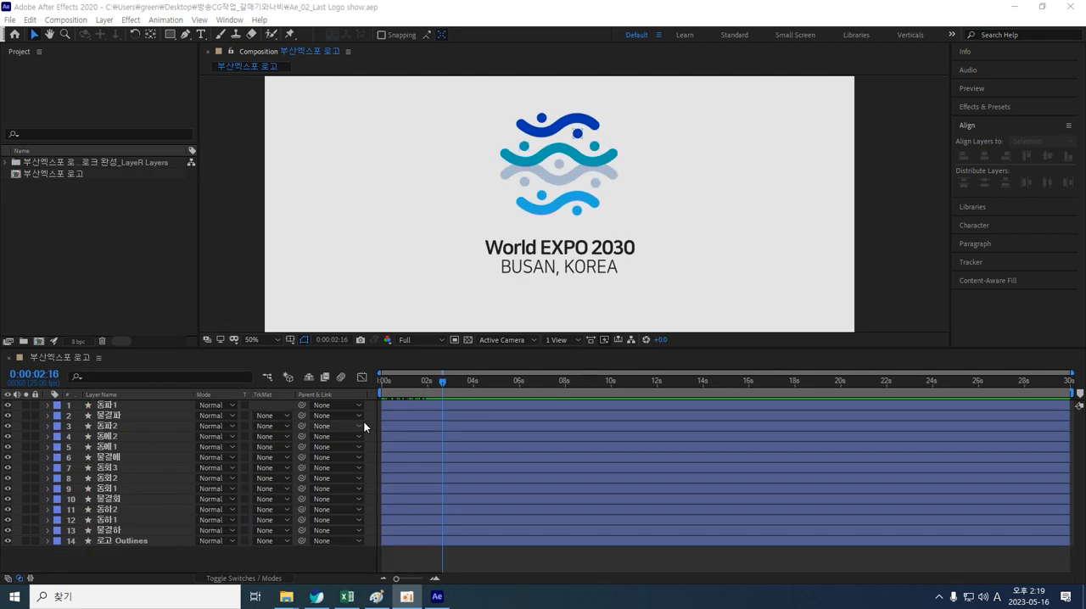
left_click_drag(445, 378, 398, 404)
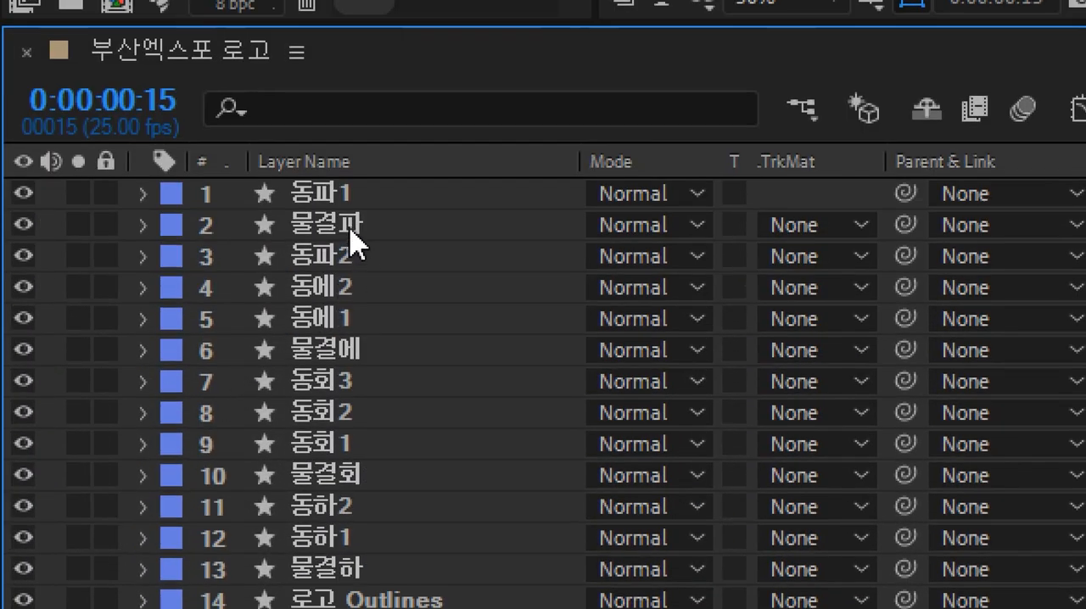
left_click(349, 228)
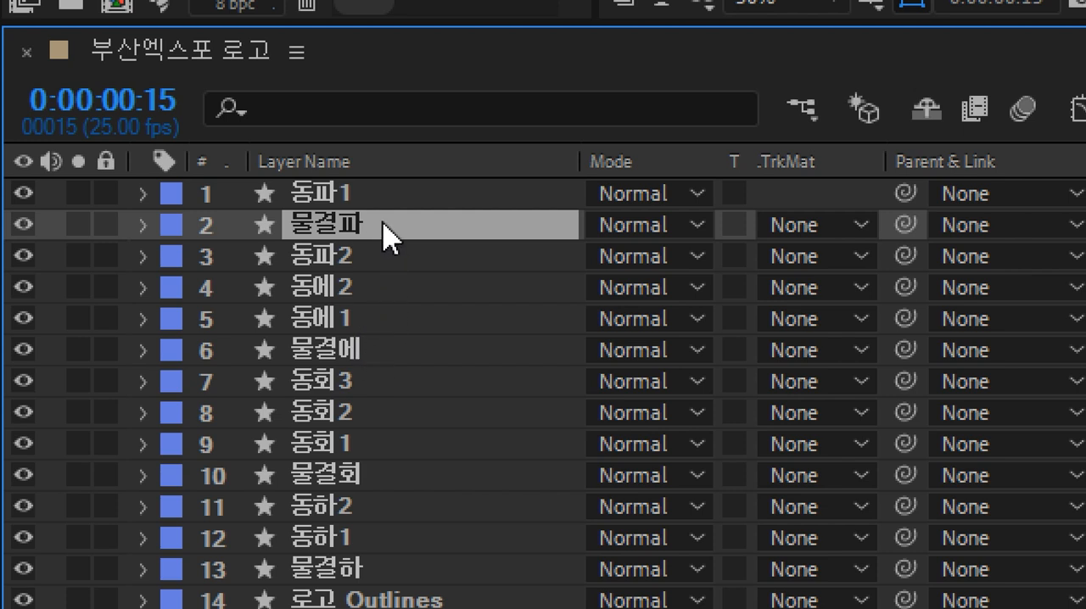
left_click(363, 353, "ctrl")
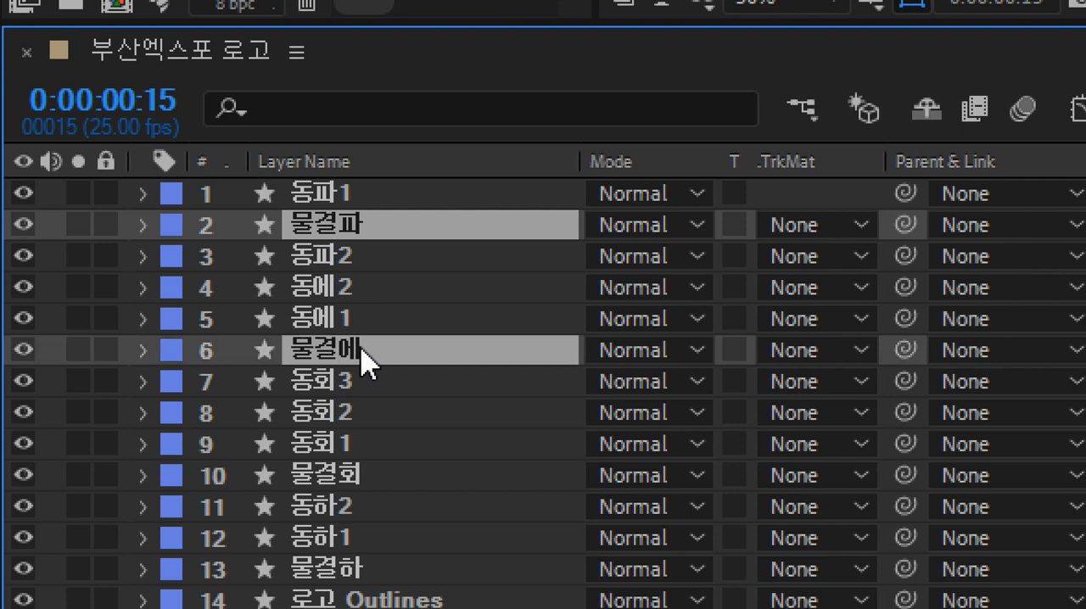
left_click(372, 487, "ctrl")
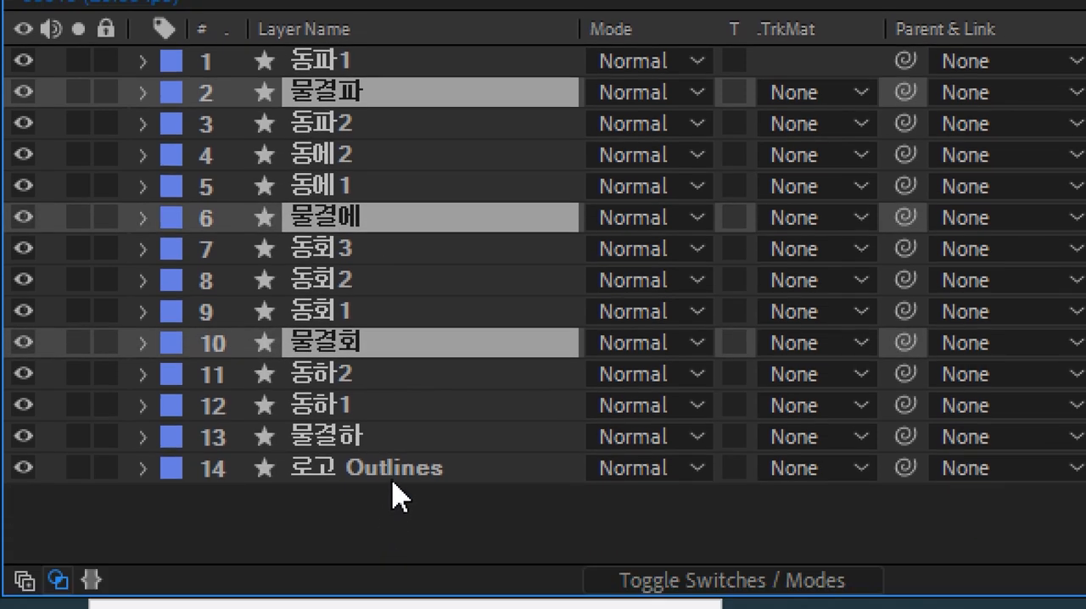
left_click(386, 445, "ctrl")
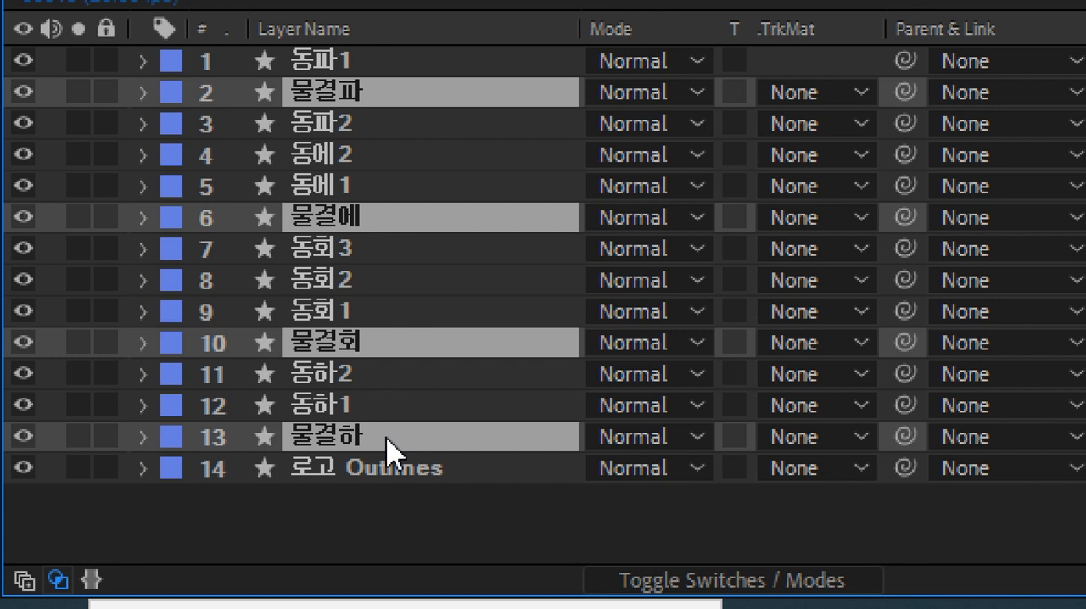
key("ctrl+shift+bracketright")
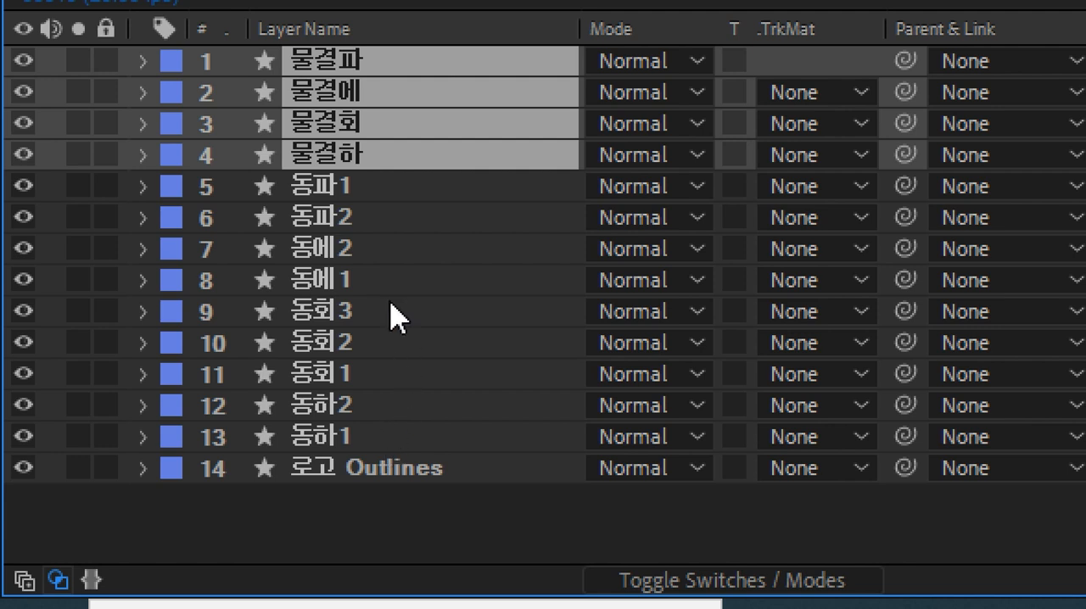
Step: Move 동에2 down one position so 동에1 sits above it
left_click(381, 188)
left_click(373, 214)
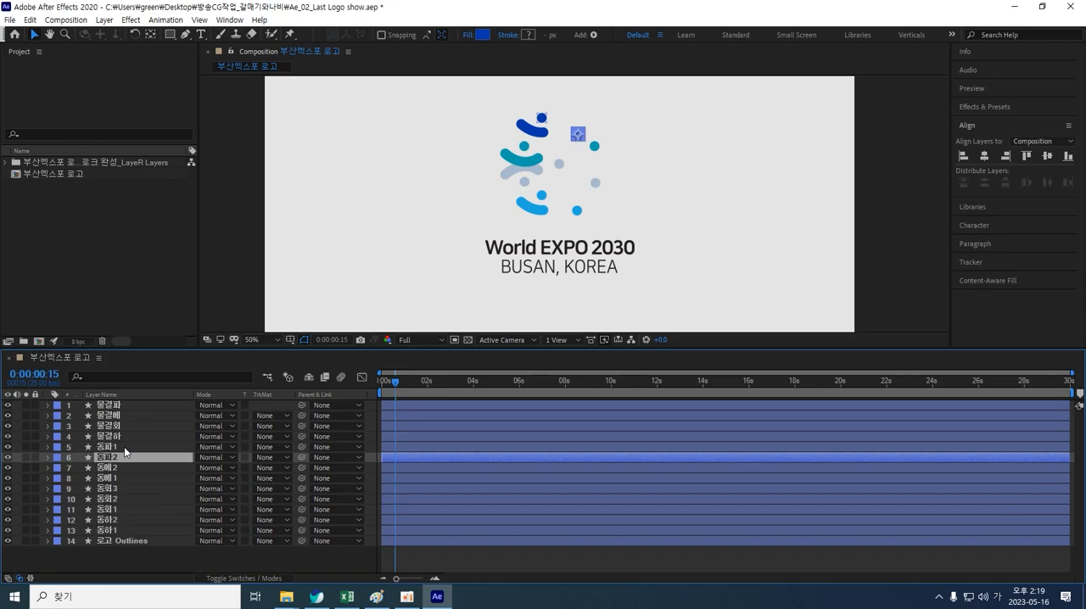
left_click(124, 446)
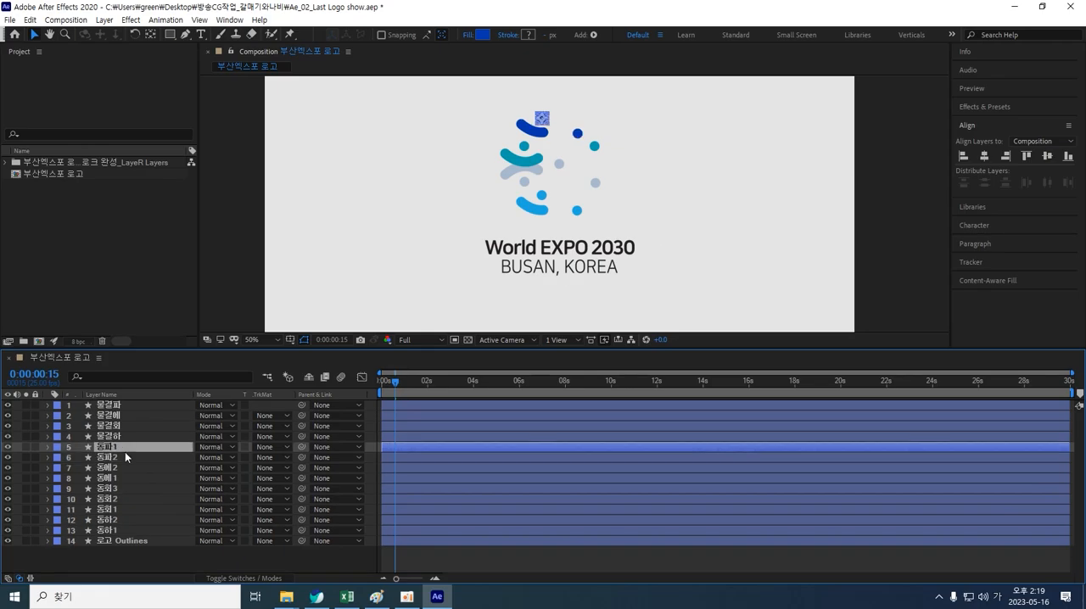
left_click(125, 459)
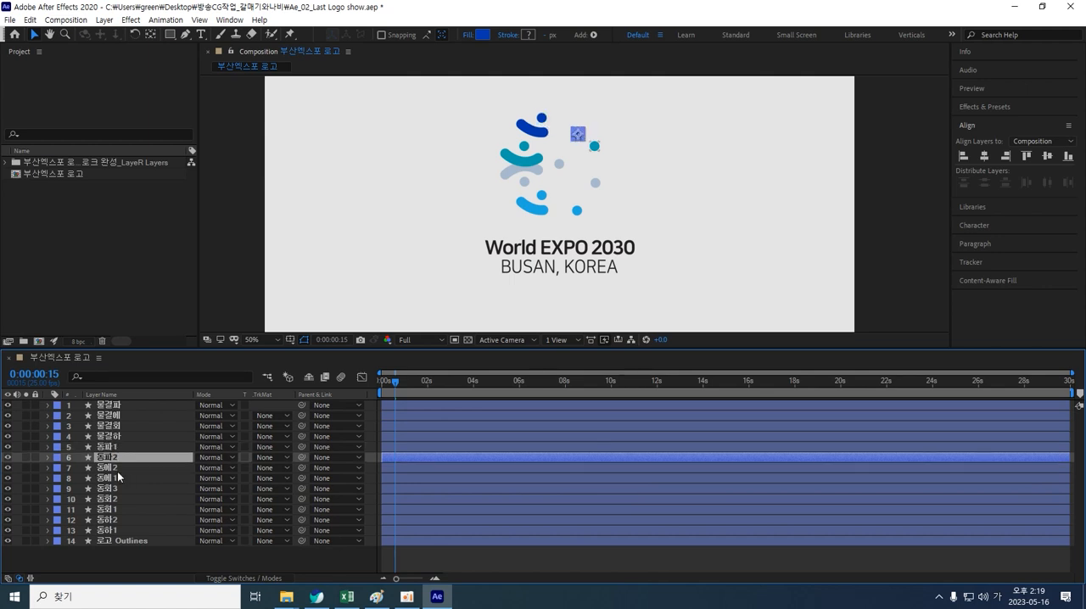
left_click(118, 468)
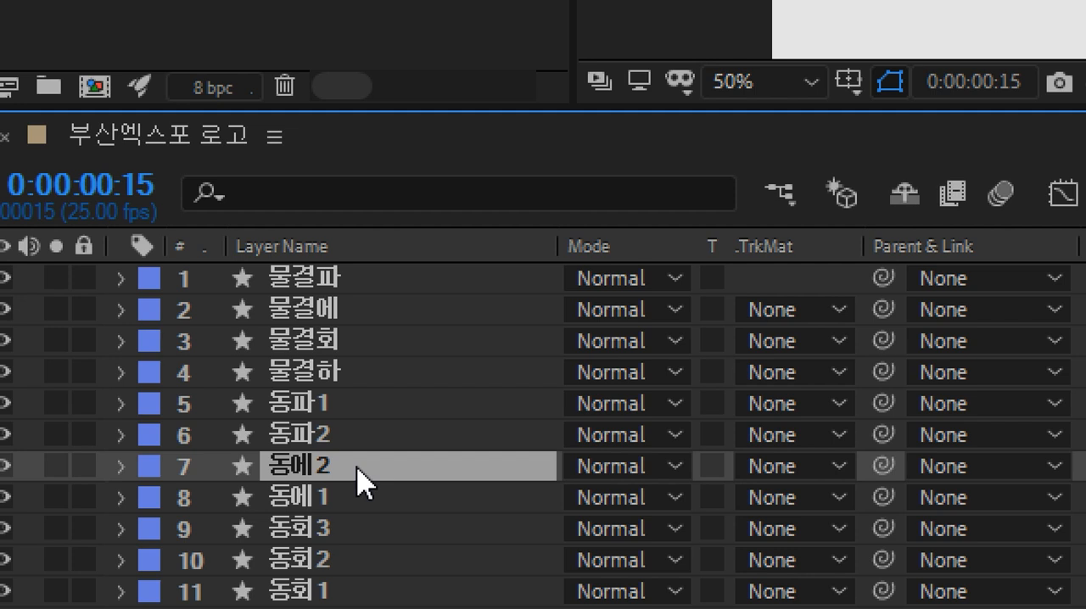
key("ctrl+bracketleft")
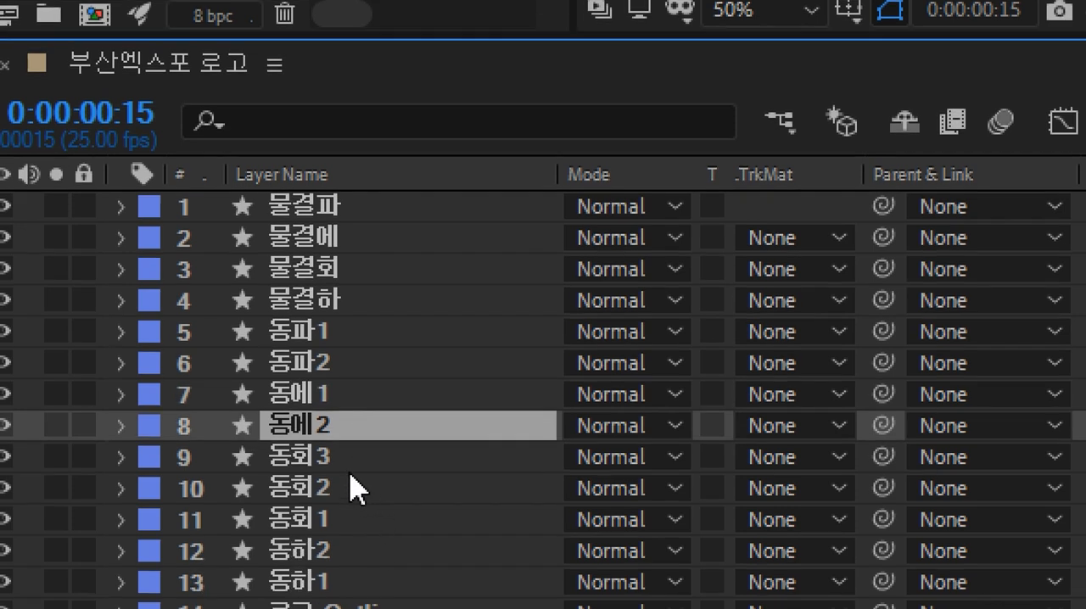
Step: Reorder the 동회 layers into 동회1, 동회2, 동회3 and move 동하1 above 동하2
left_click(348, 470)
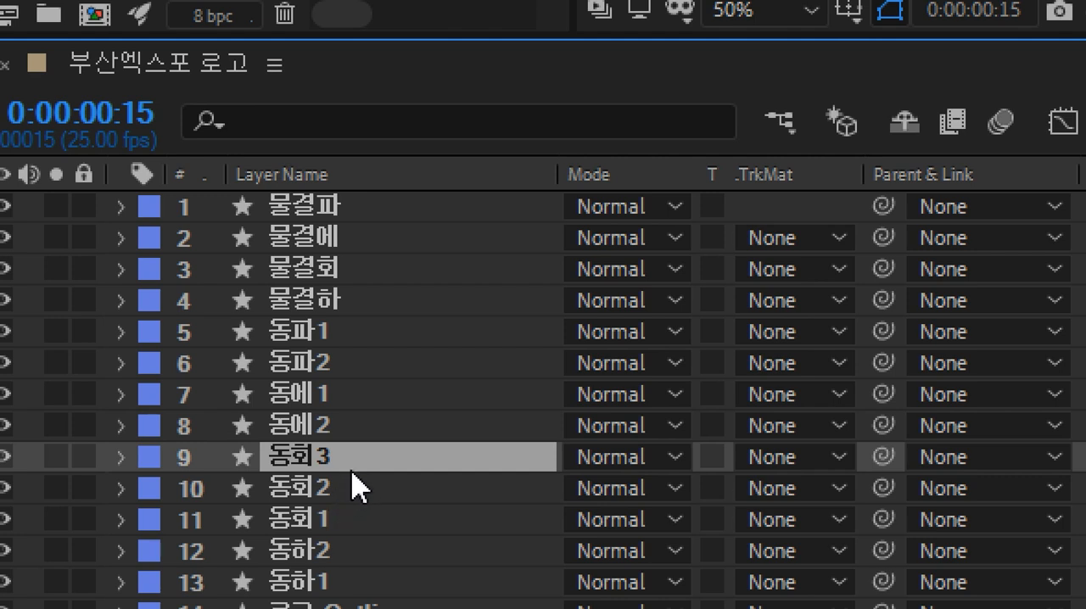
left_click(352, 528)
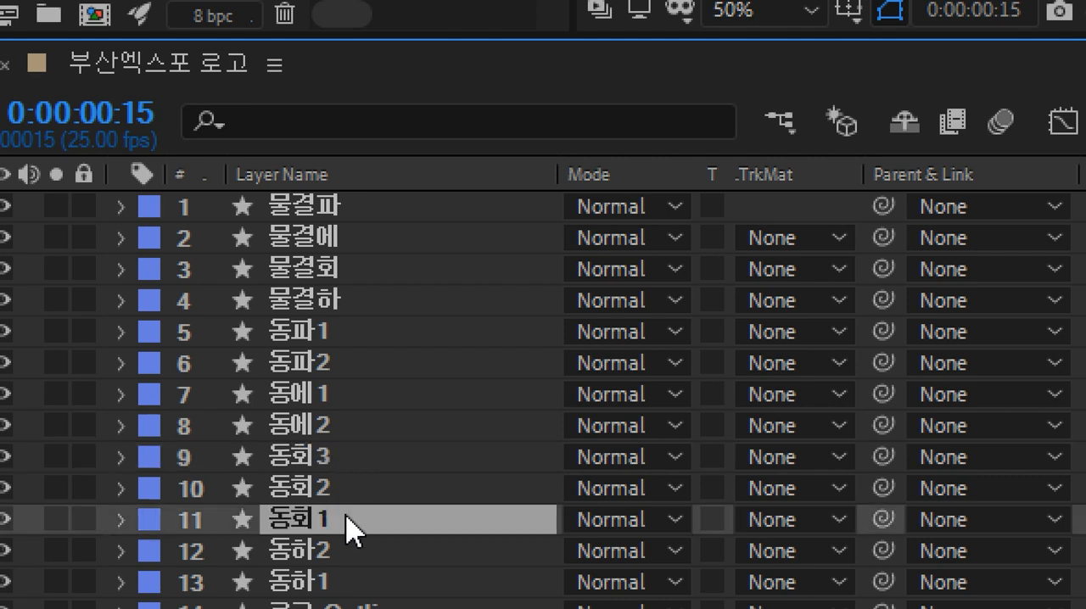
key("ctrl+bracketright")
key("ctrl+bracketright")
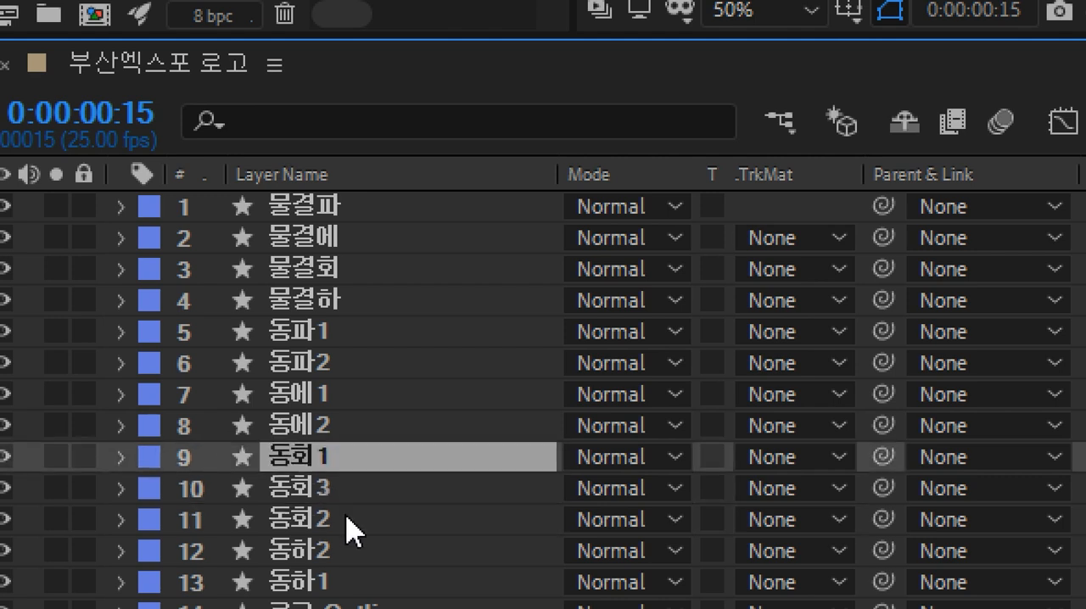
left_click(359, 504)
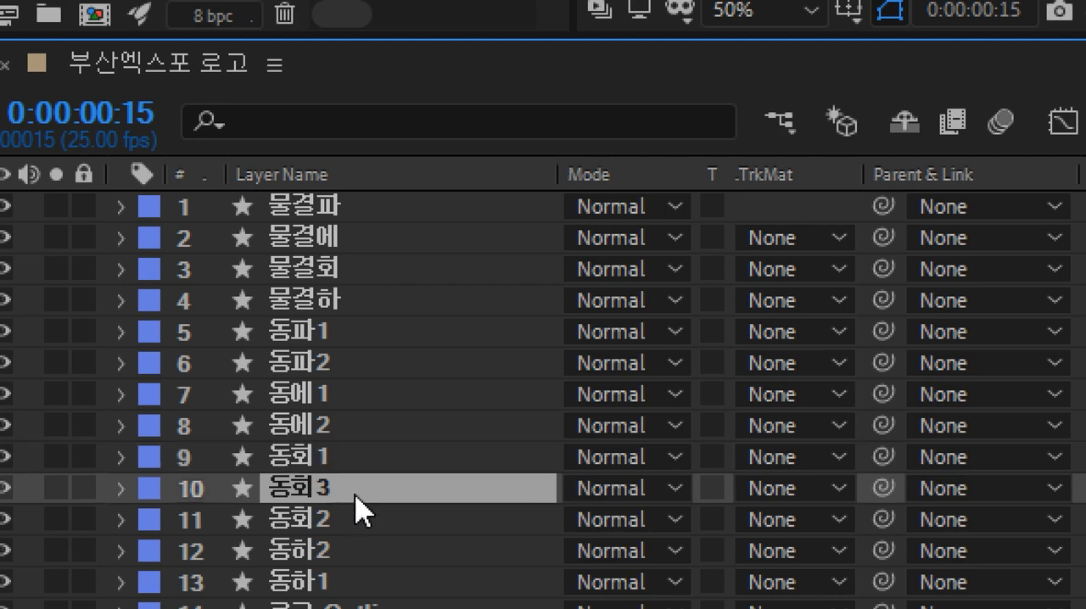
key("ctrl+bracketleft")
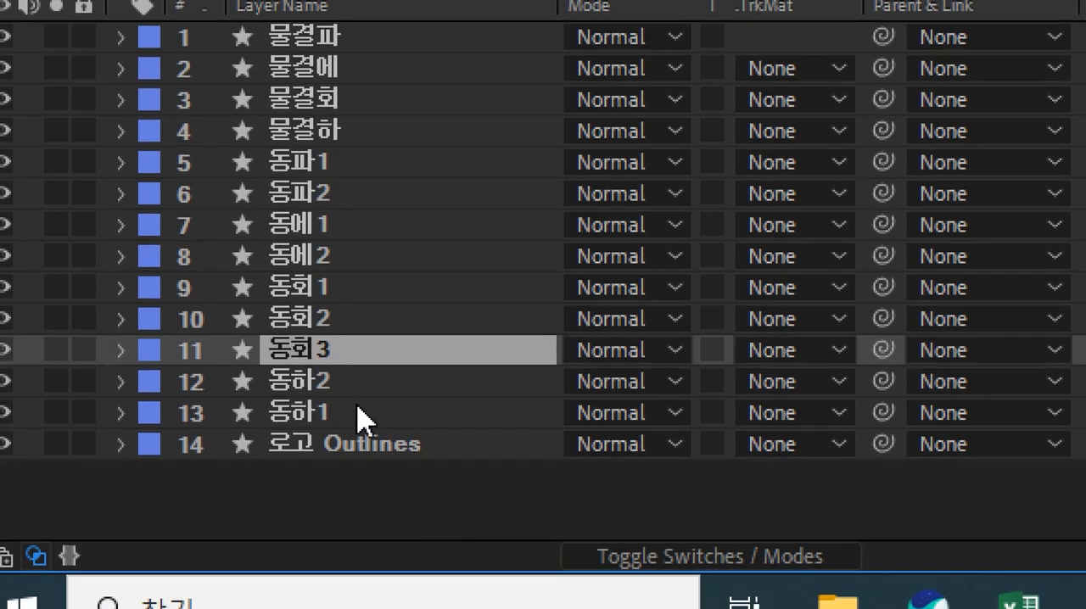
left_click(360, 416)
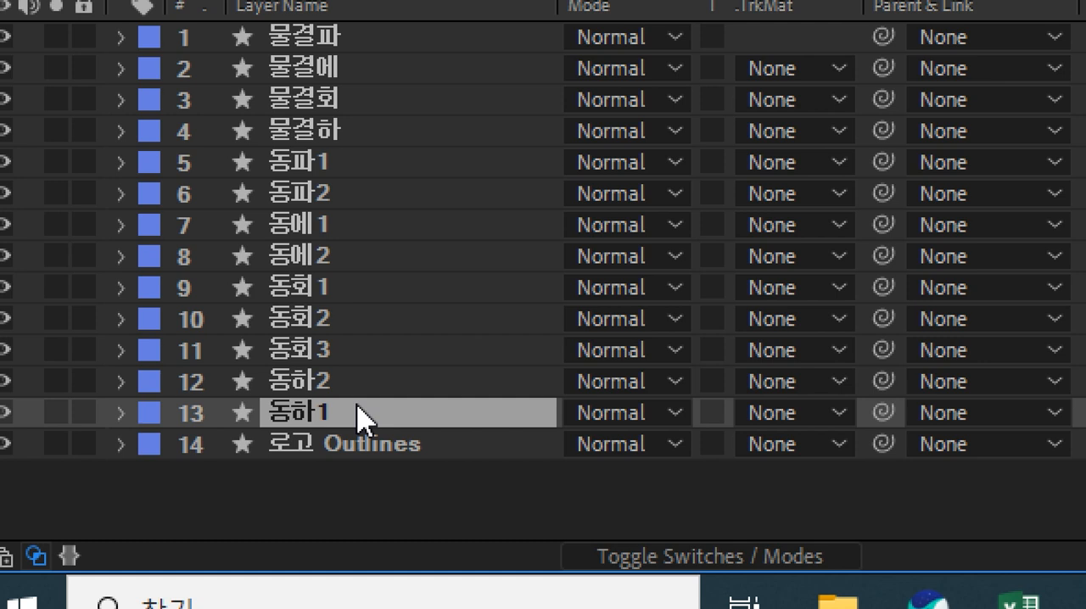
left_click_drag(360, 416, 346, 384)
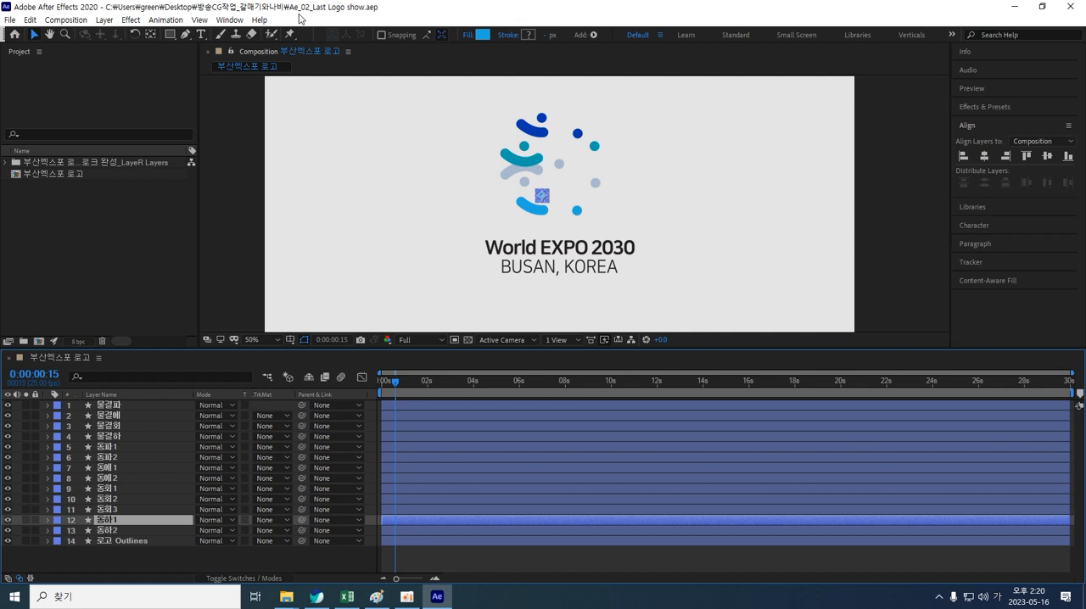
Step: Reveal the End properties of the four 물결 layers and set End to 0% for 물결에, 물결회 and 물결하
left_click(130, 405)
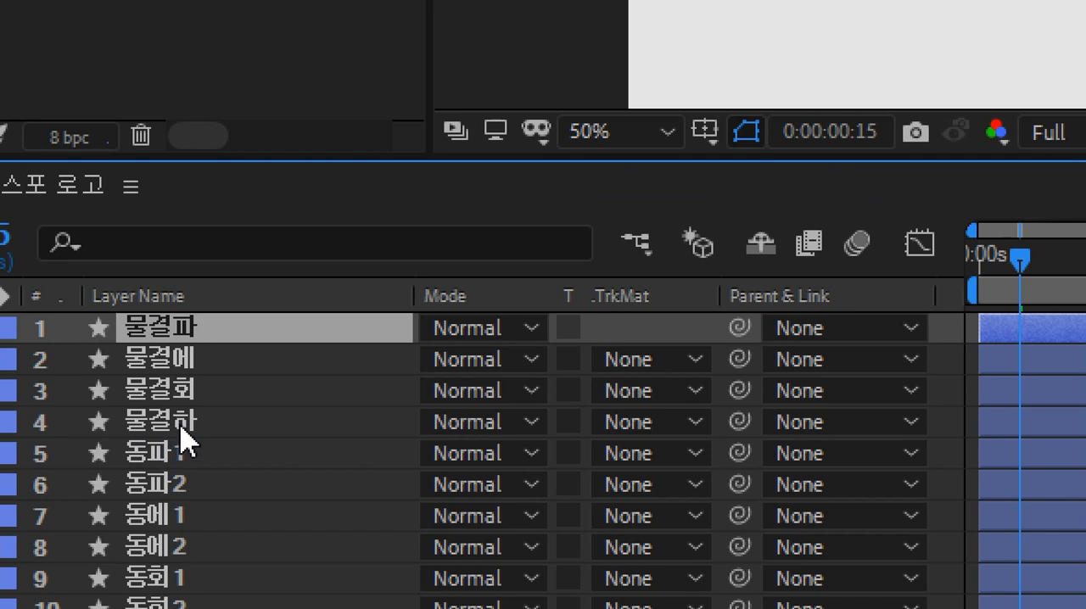
left_click(115, 437, "shift")
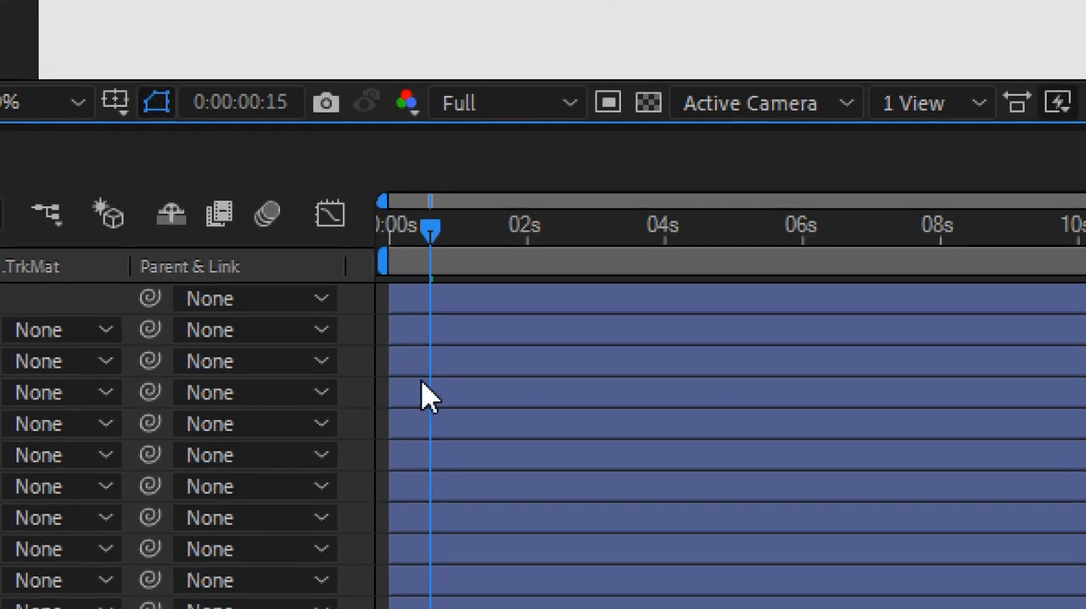
left_click(456, 448)
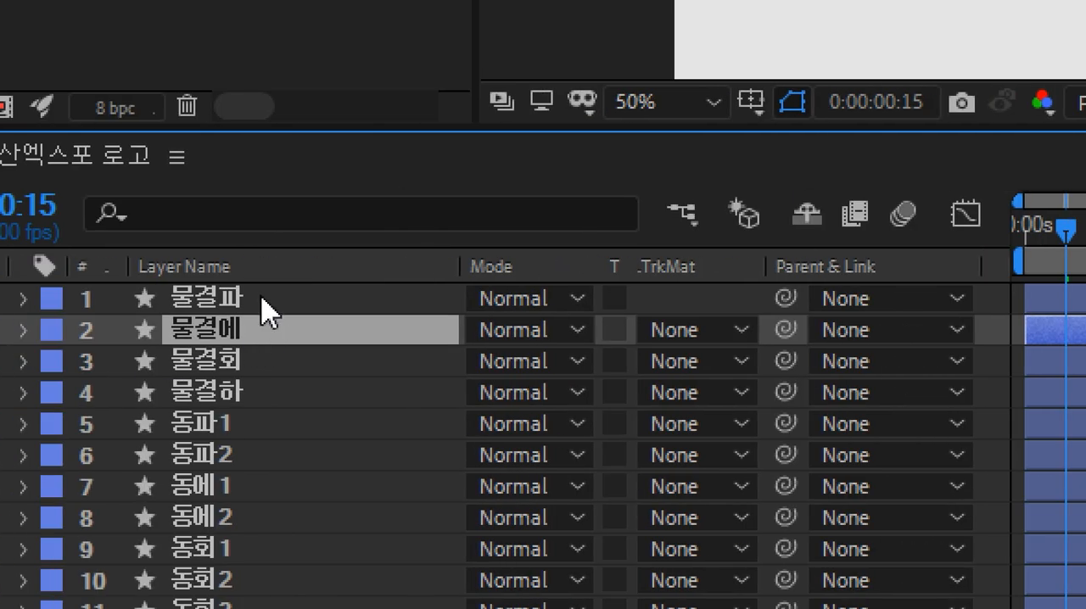
left_click(261, 297)
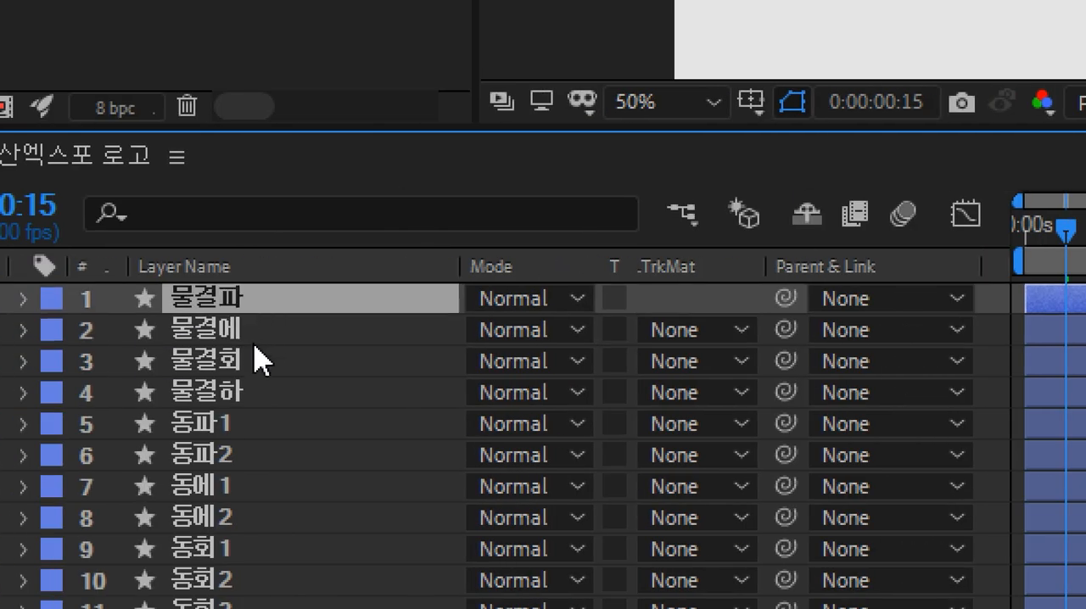
left_click(244, 391, "shift")
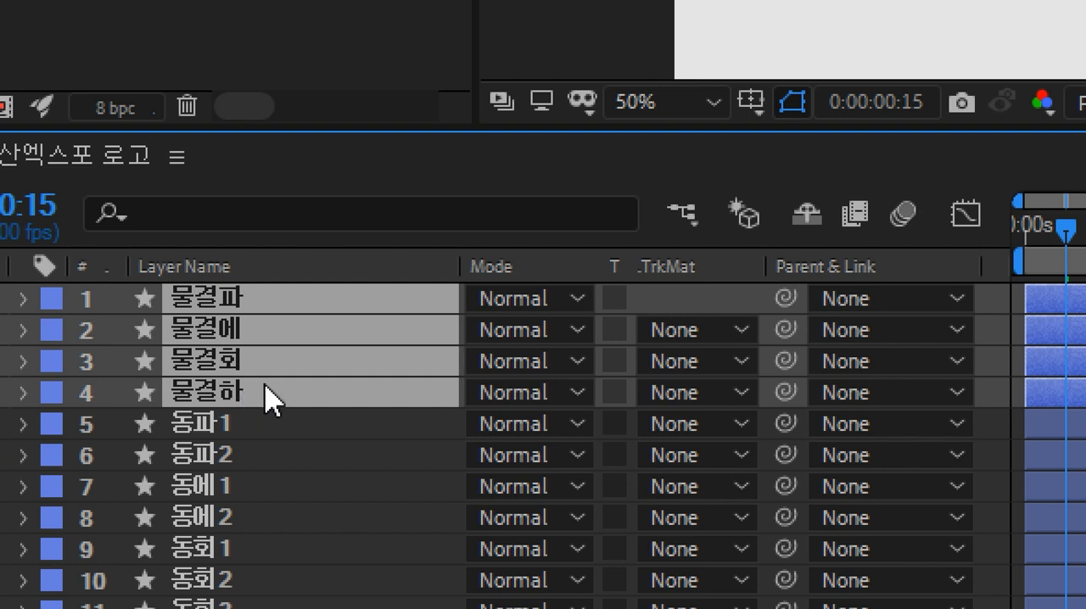
key("u")
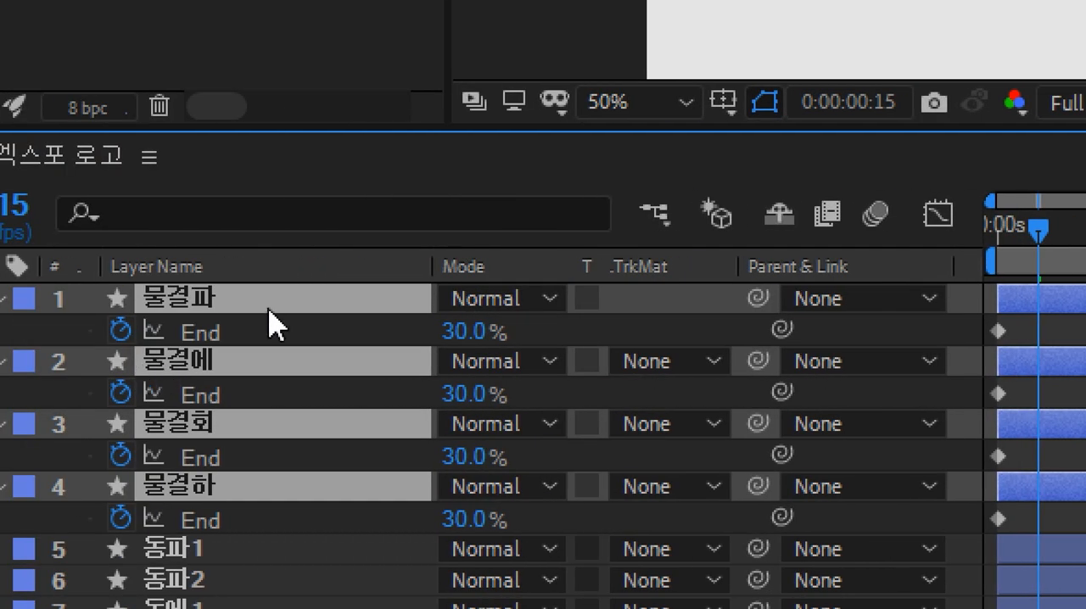
left_click(281, 339)
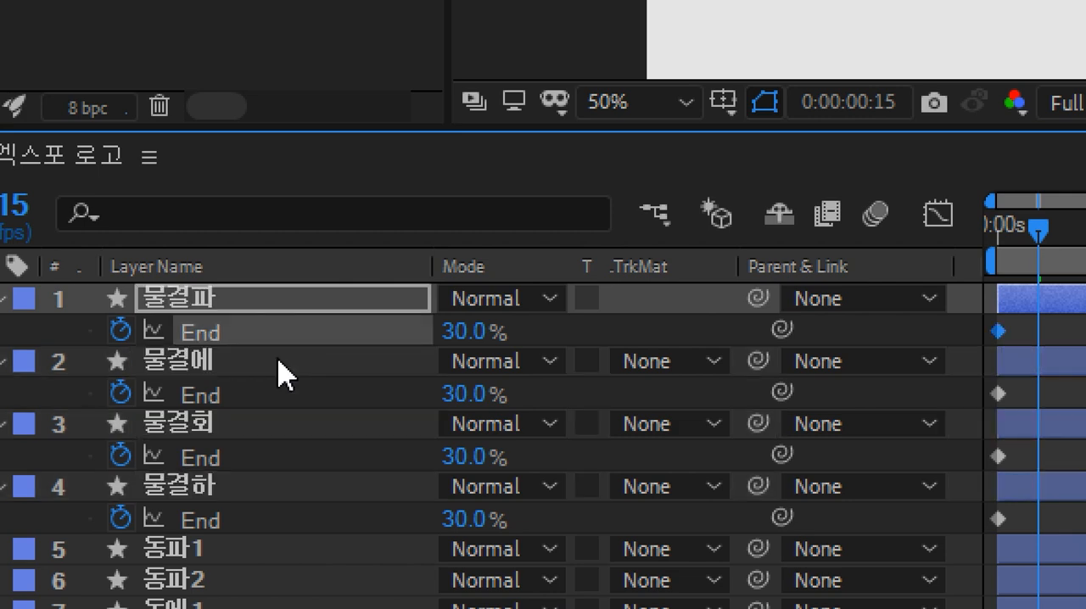
left_click(277, 358)
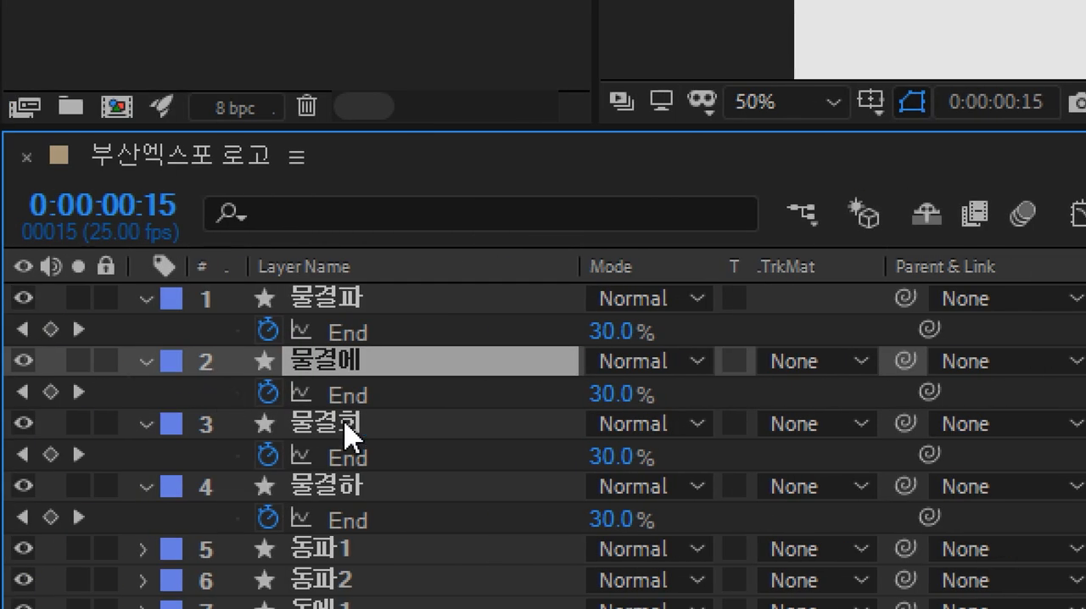
left_click(348, 429, "ctrl")
left_click(355, 490, "ctrl")
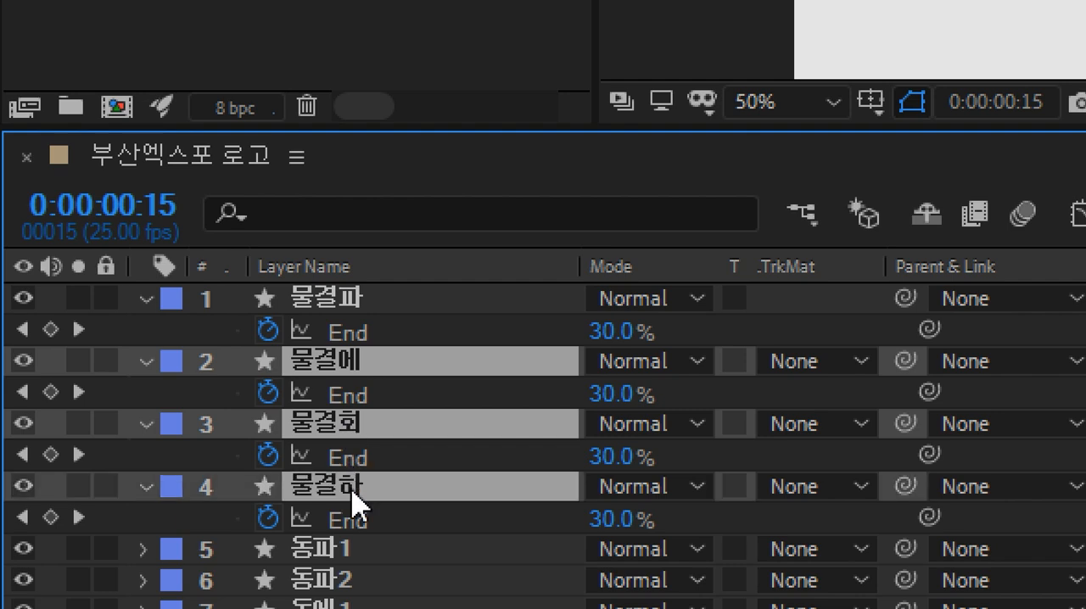
left_click_drag(444, 360, 508, 382)
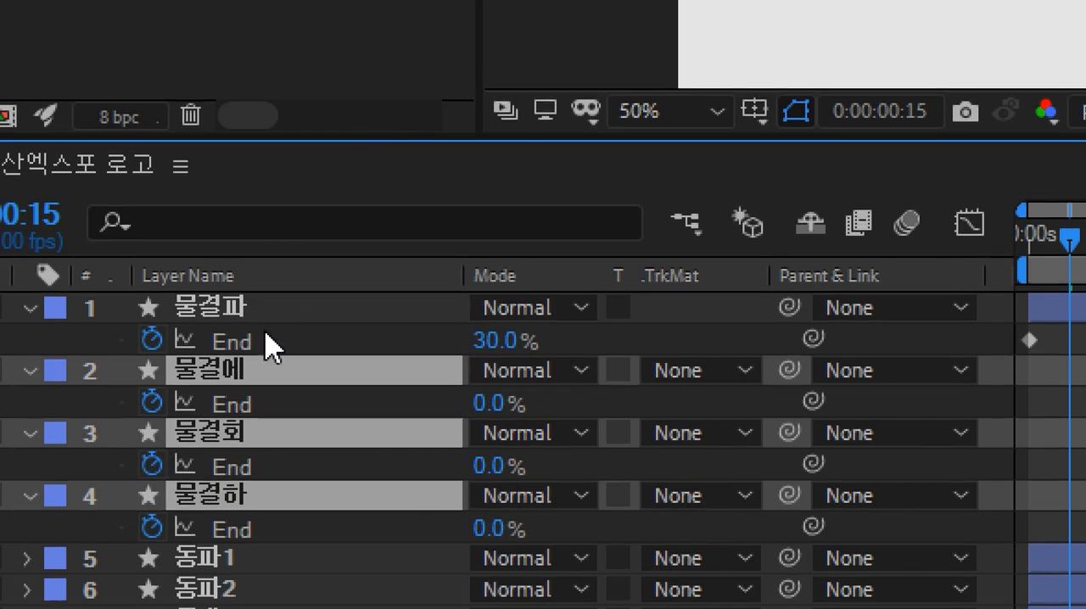
Step: Stagger the wave layers in time by sliding 물결회 and 물결하 later, with 물결하 starting latest
left_click(261, 304)
left_click(244, 436)
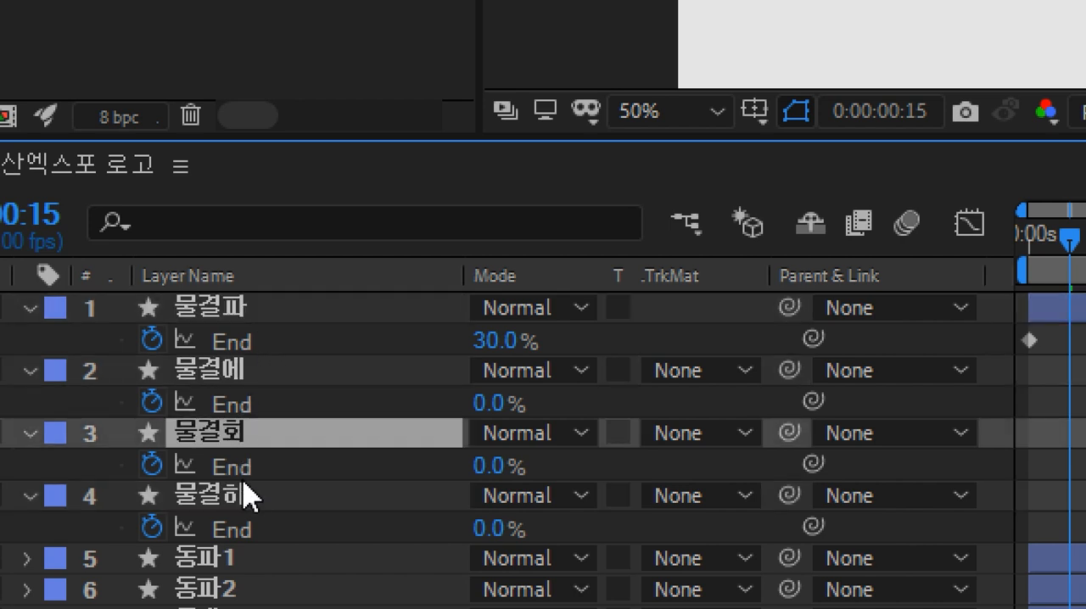
left_click(248, 497, "shift")
left_click_drag(894, 450, 984, 463)
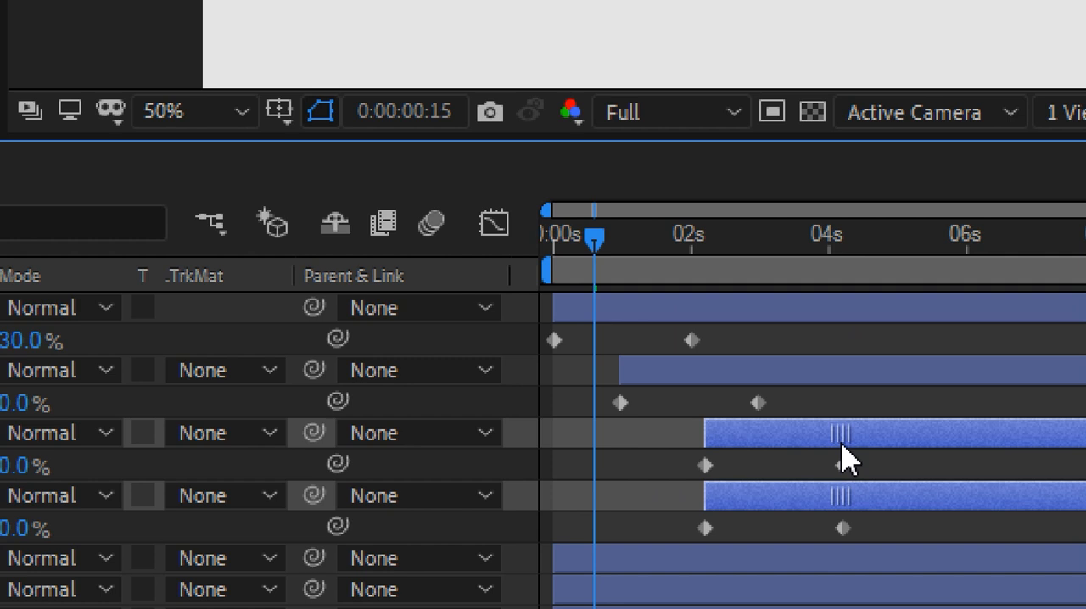
left_click_drag(845, 459, 832, 453)
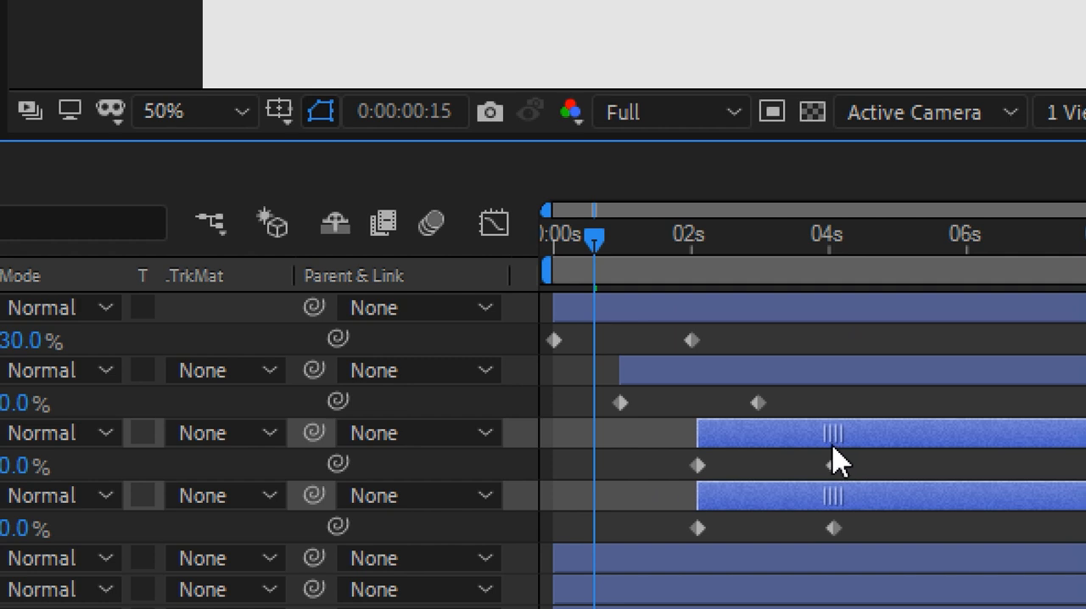
key("F2")
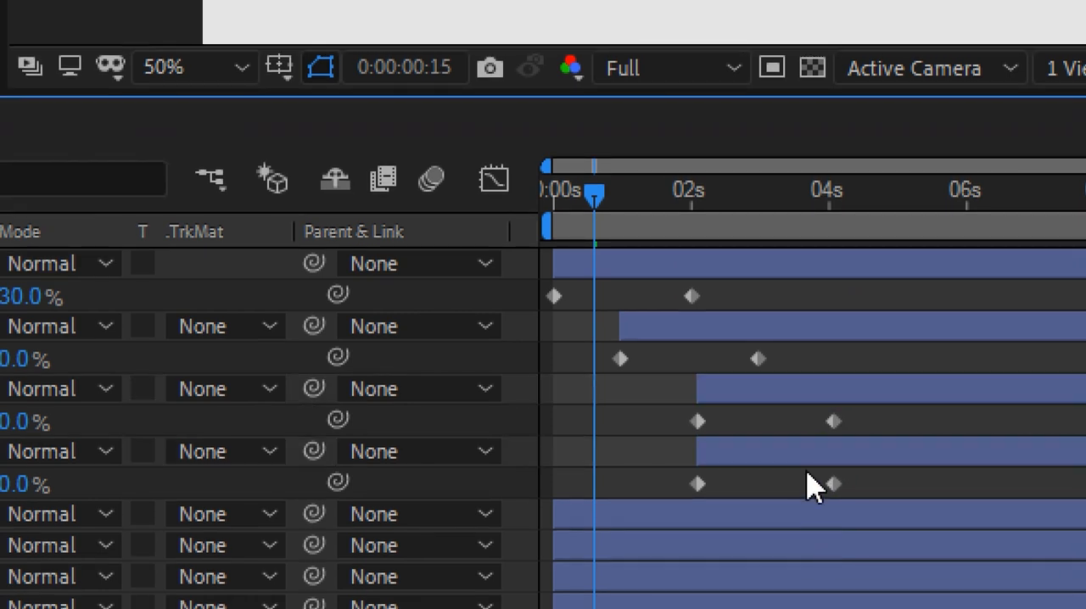
left_click_drag(807, 468, 872, 464)
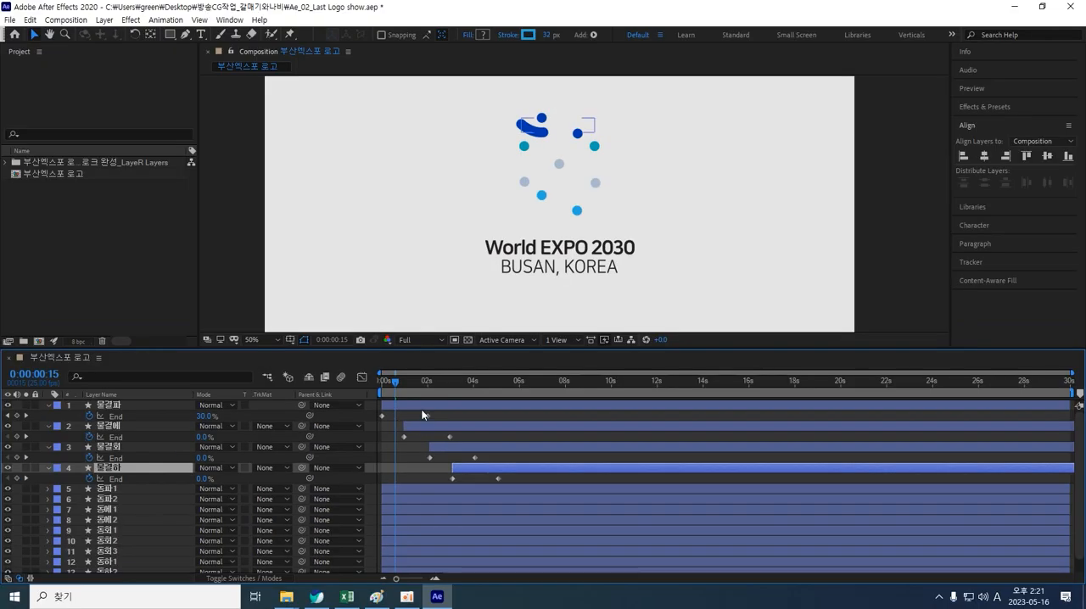
Step: Reverse the stacking order of the four 물결 layers so 물결하 is on top and 물결파 is fourth
left_click_drag(394, 380, 553, 377)
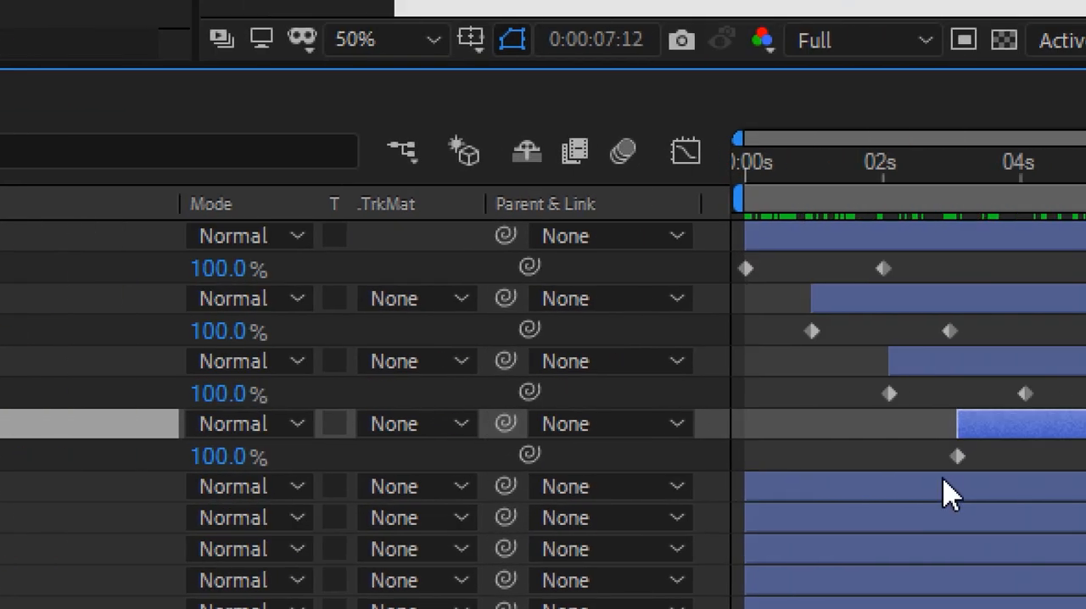
left_click(892, 242)
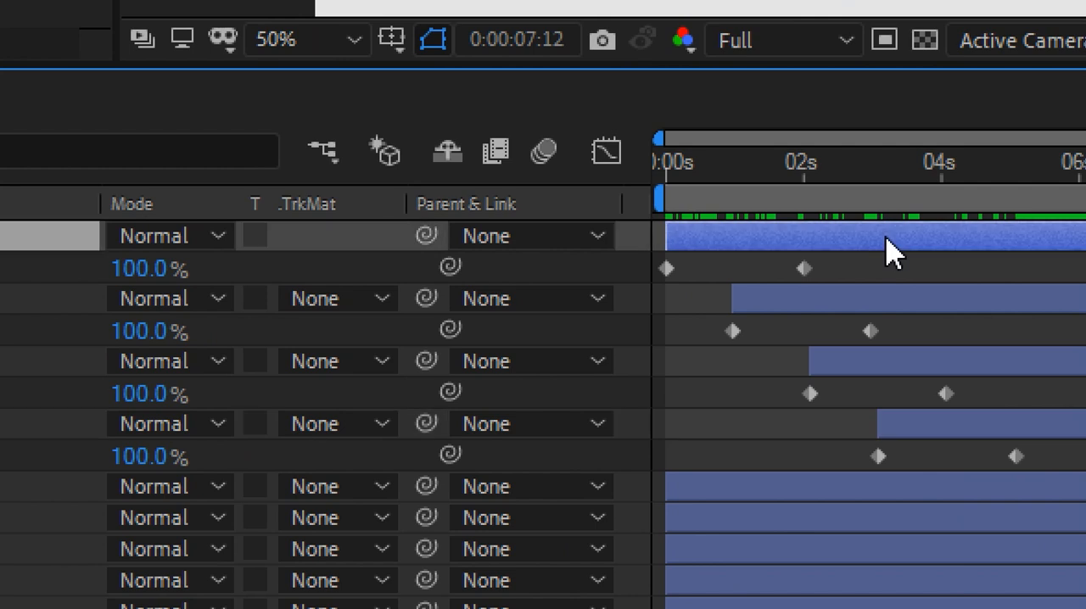
left_click(892, 302)
left_click(931, 360)
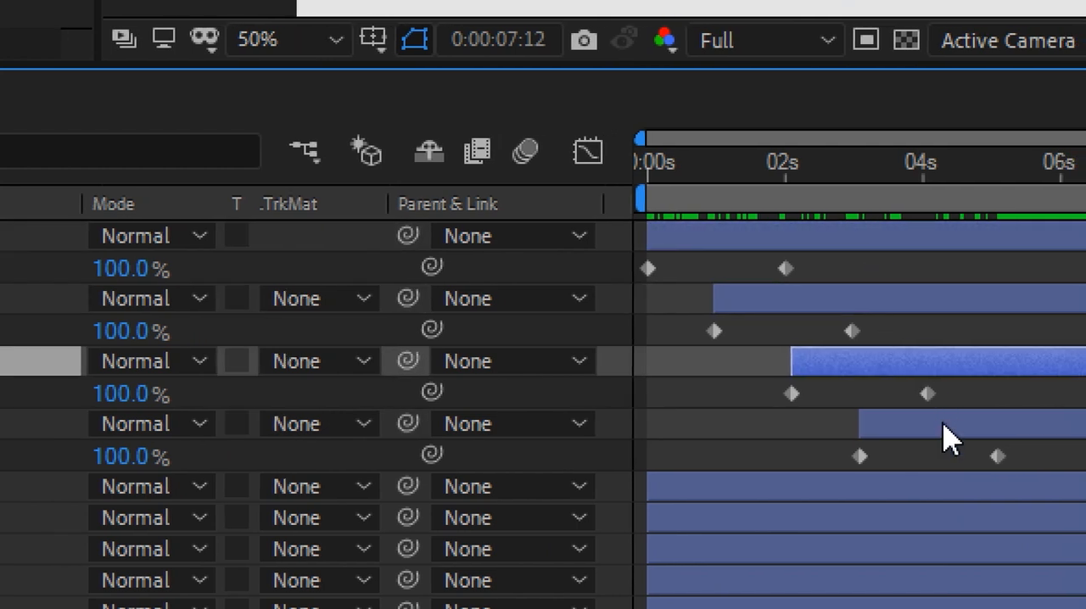
left_click(958, 424)
left_click(975, 303, "shift")
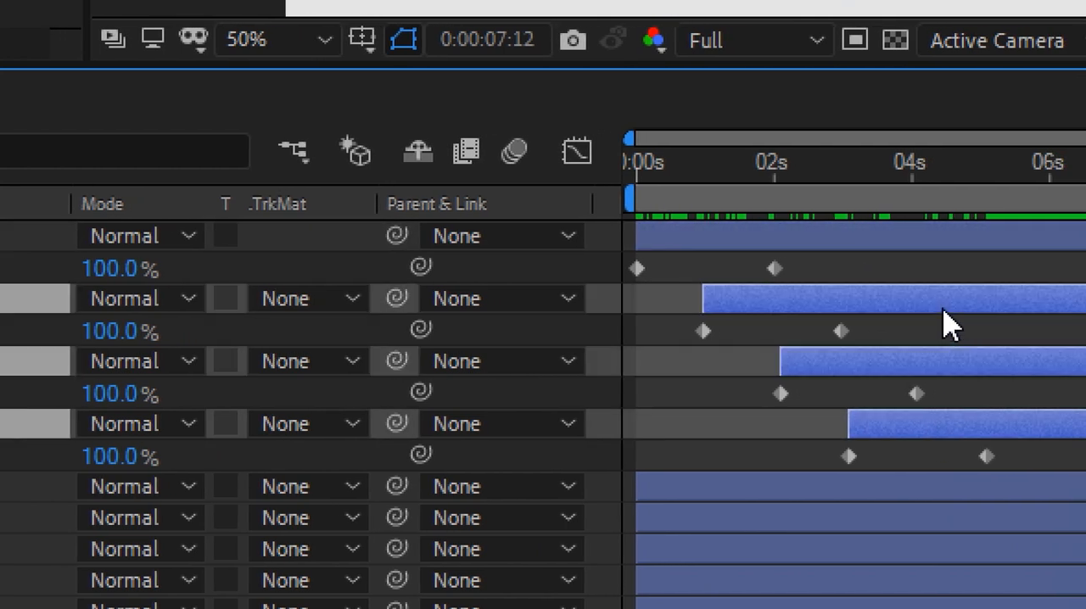
key("ctrl+bracketright")
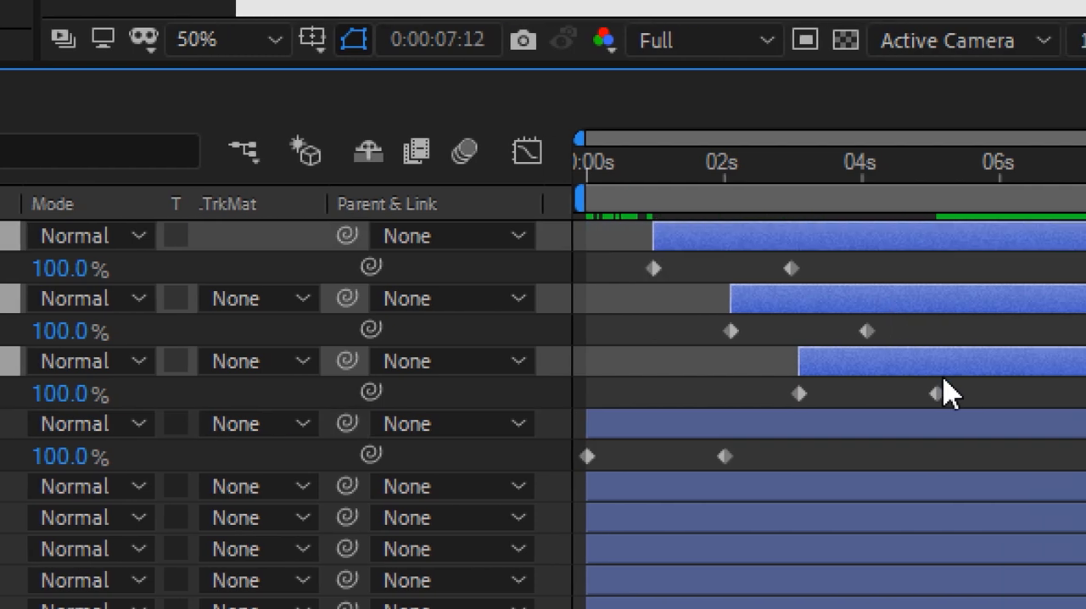
left_click(998, 382)
left_click(932, 300)
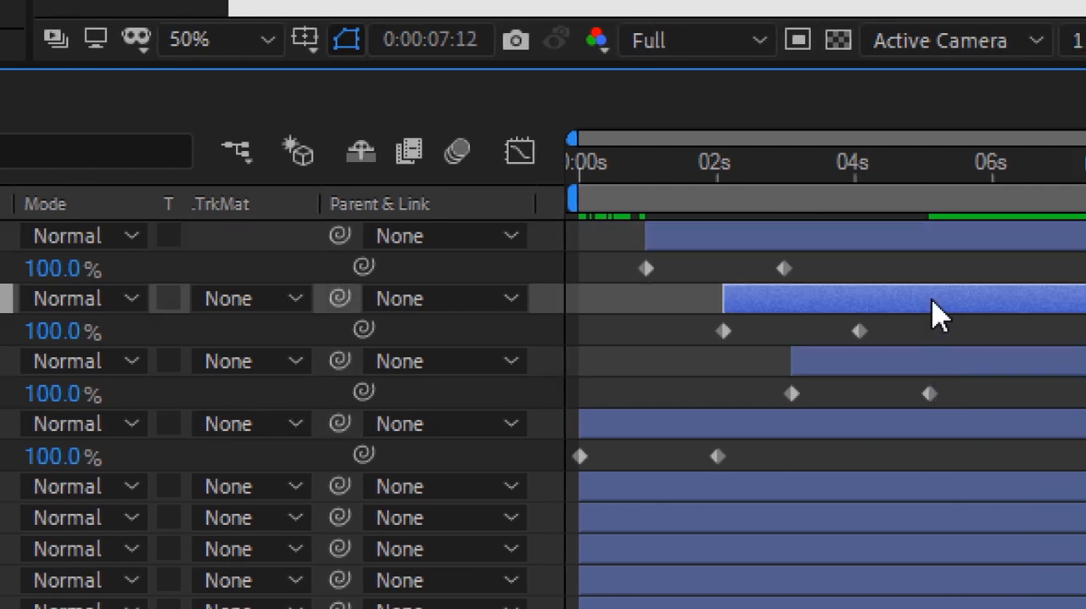
left_click(923, 357, "shift")
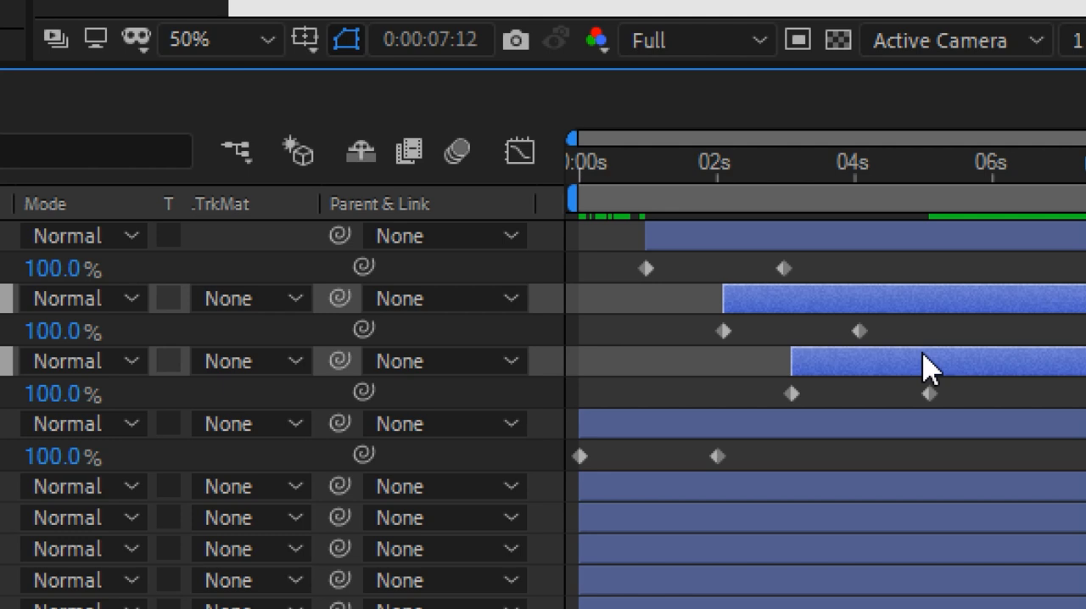
key("ctrl+bracketright")
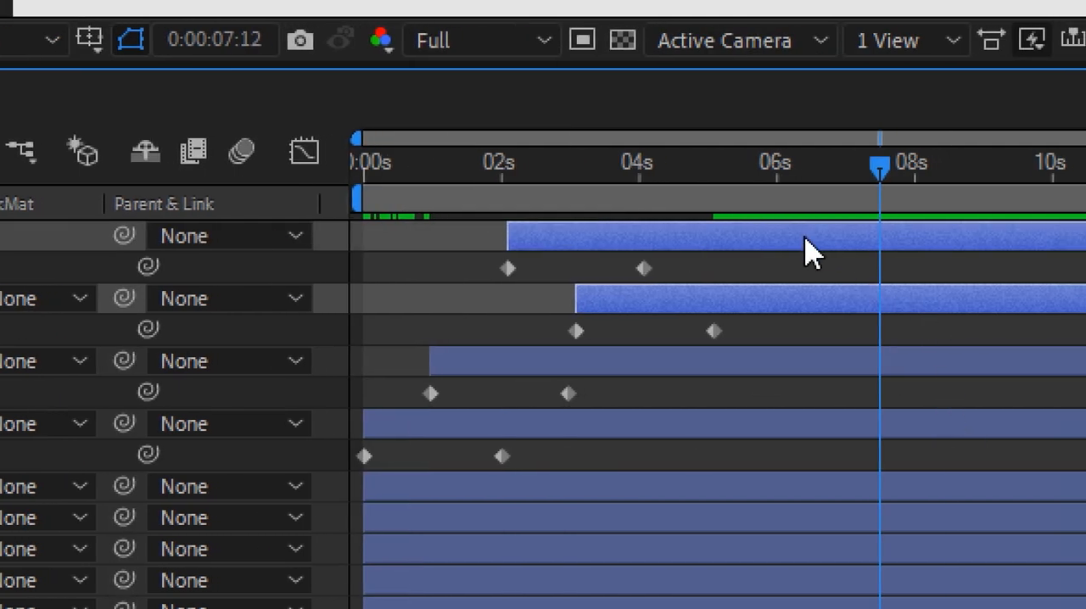
left_click(750, 354)
left_click(762, 298)
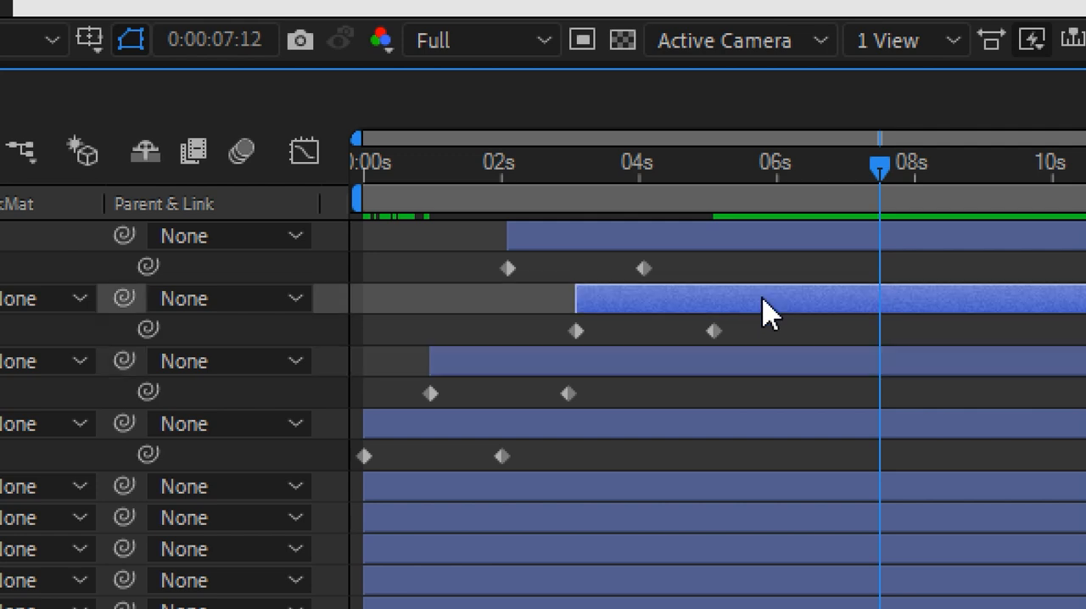
key("ctrl+bracketright")
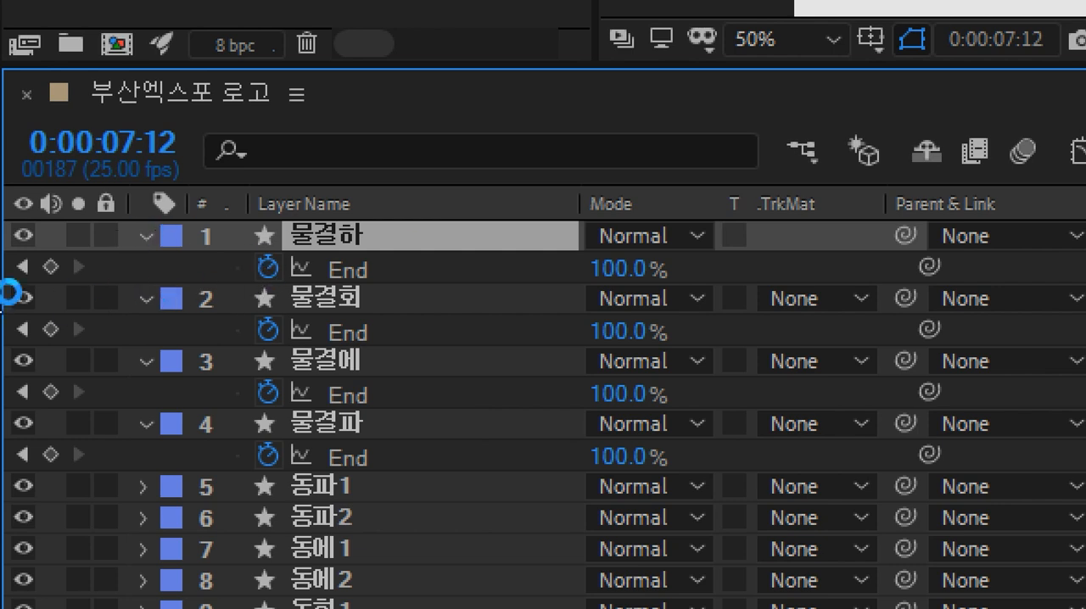
Step: Select the four 물결 layers, collapse their properties, and lock them
key("ctrl+shift+Down")
key("ctrl+shift+Down")
key("ctrl+shift+Down")
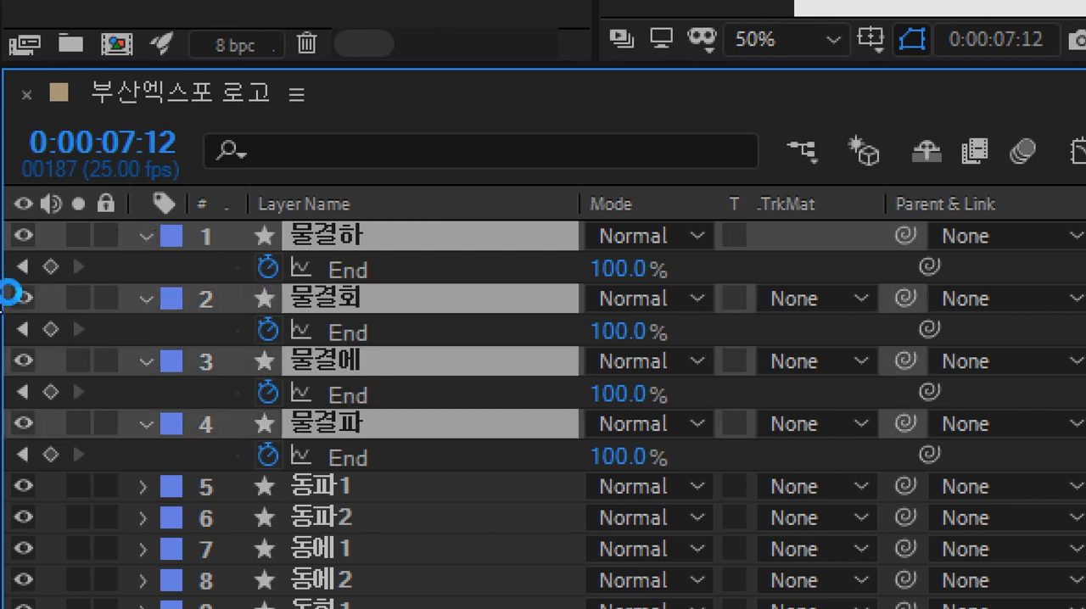
key("u")
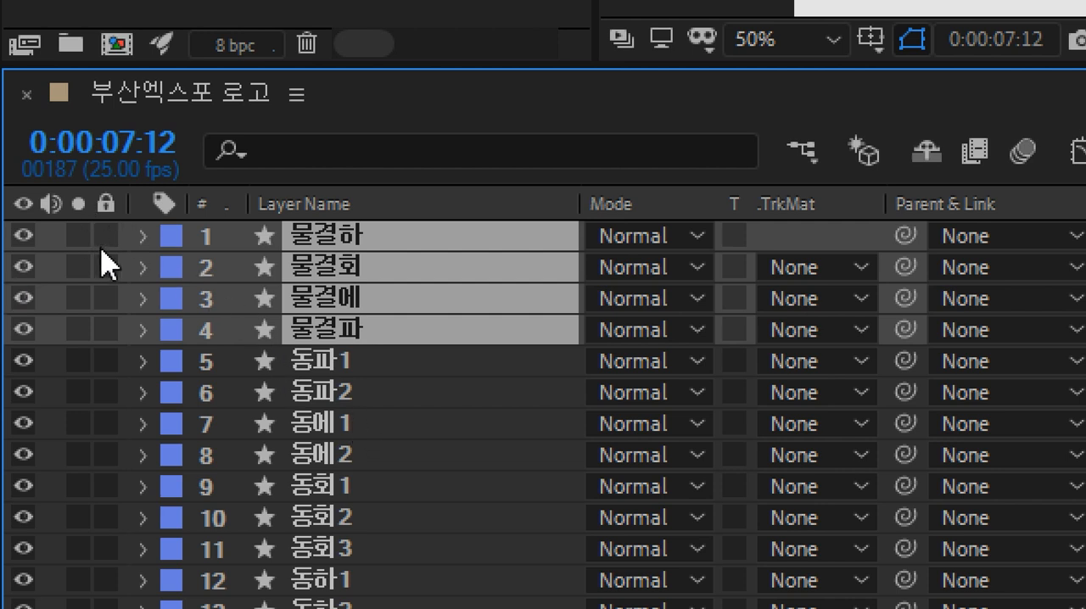
left_click_drag(104, 238, 106, 335)
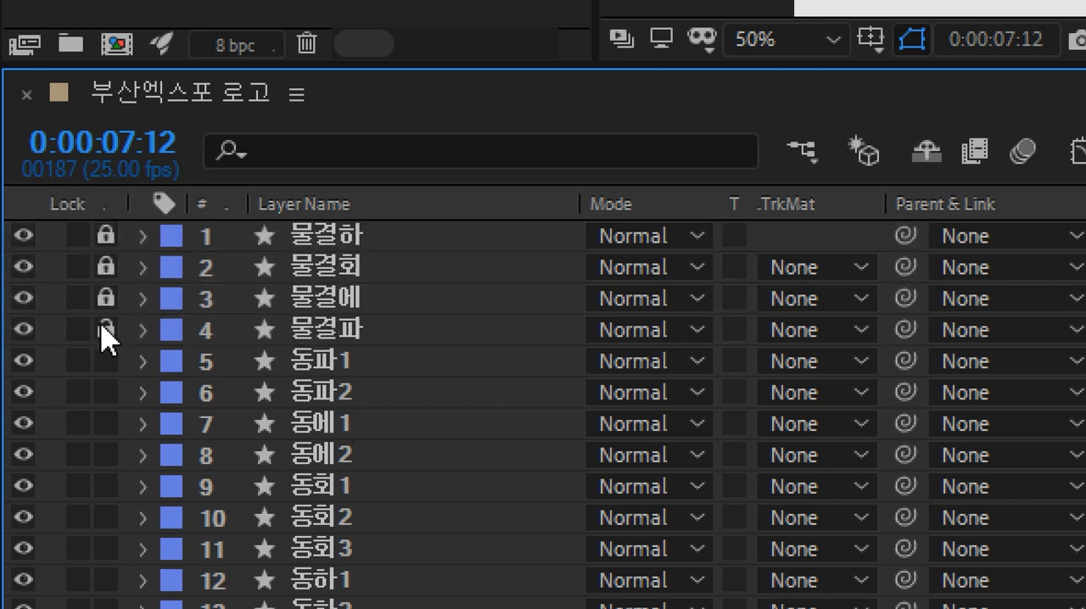
Step: Preview the animation from the start of the timeline
left_click(328, 368)
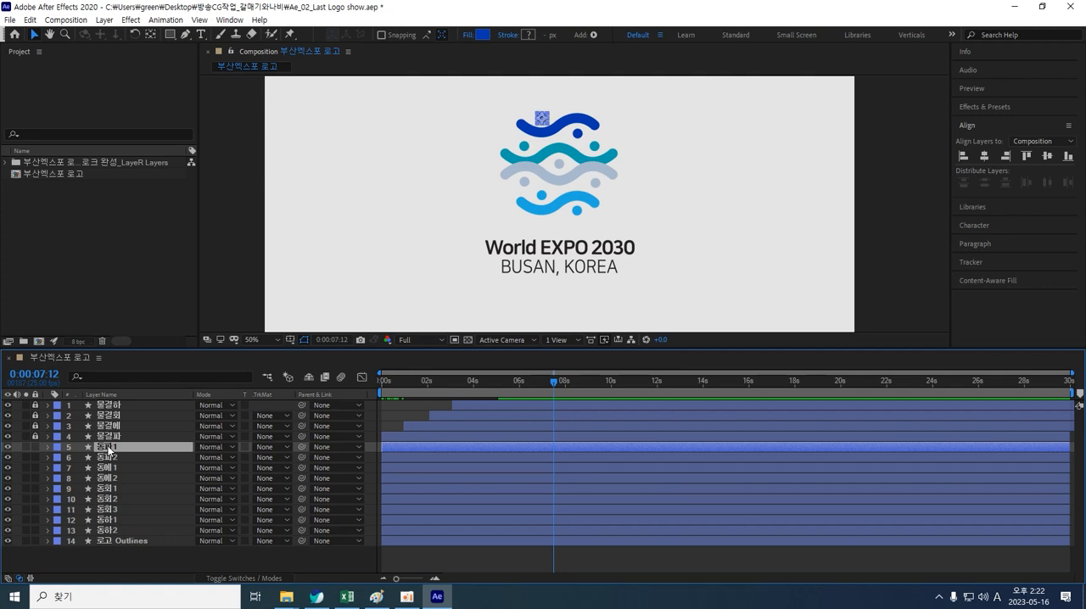
left_click_drag(548, 383, 377, 393)
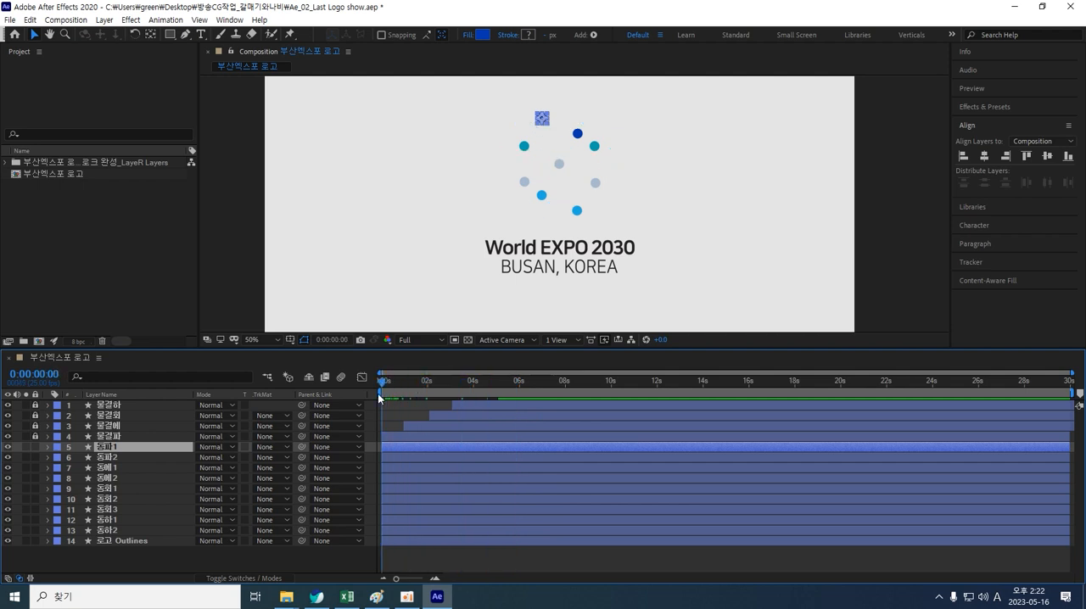
left_click(352, 291)
key("space")
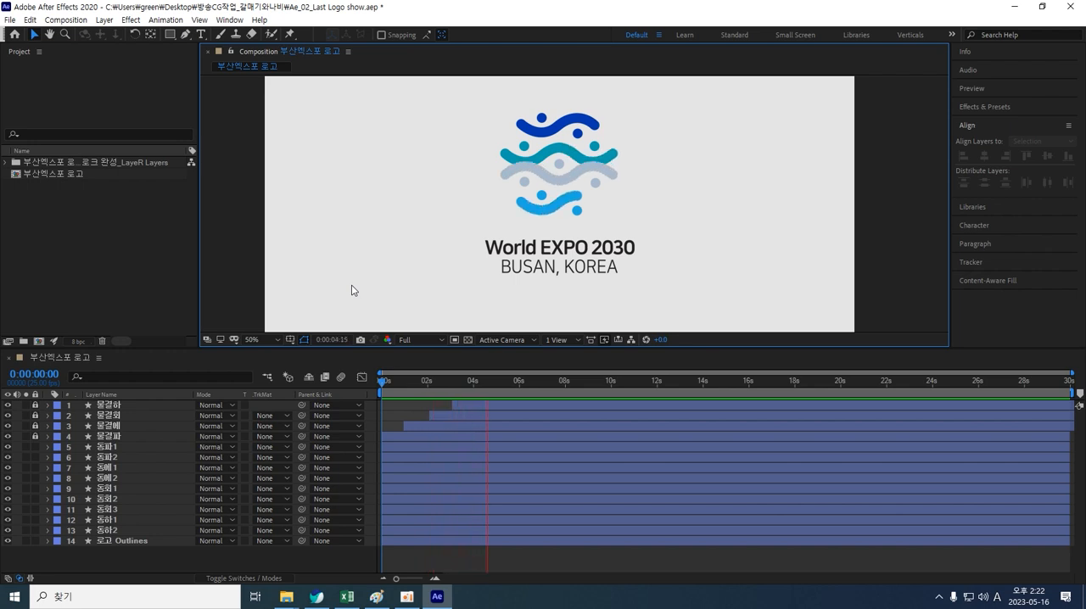
key("space")
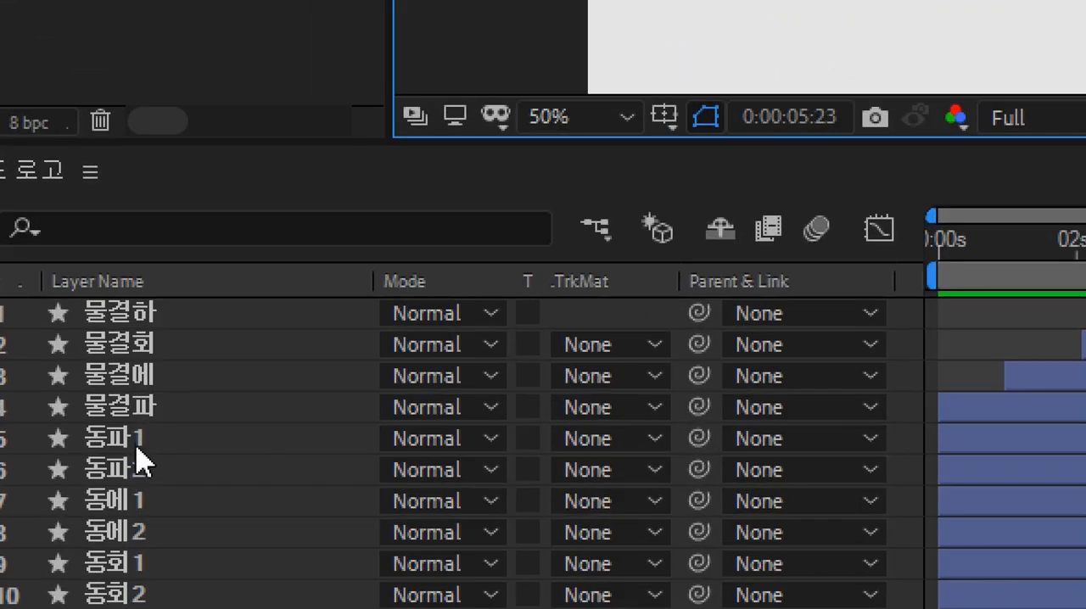
Step: Select layers 동파1 through 동하2 and return the time to the start
left_click(136, 449)
key("Return")
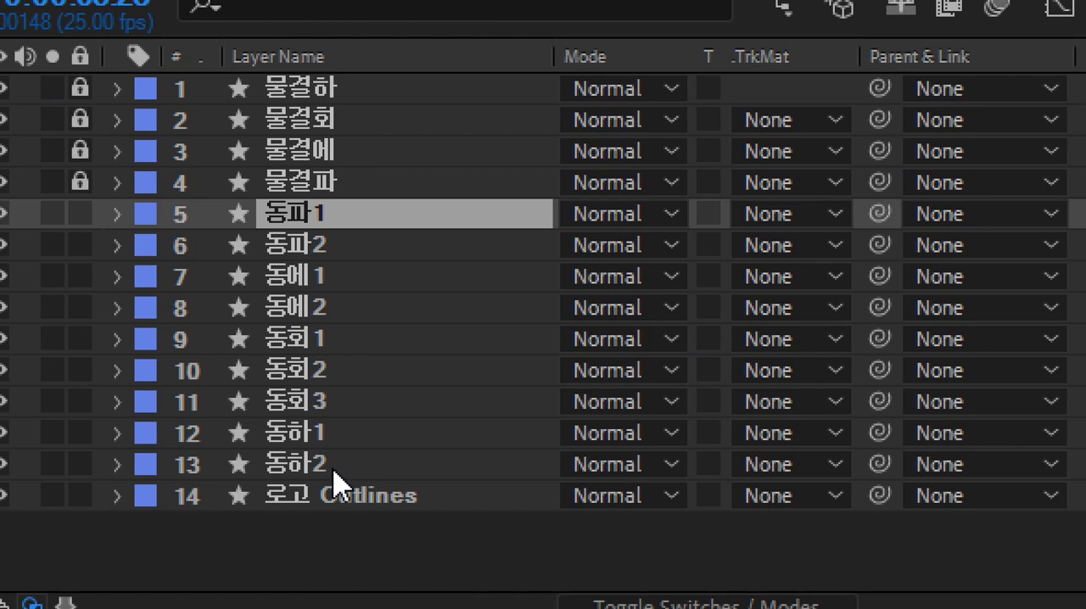
left_click(334, 470, "shift")
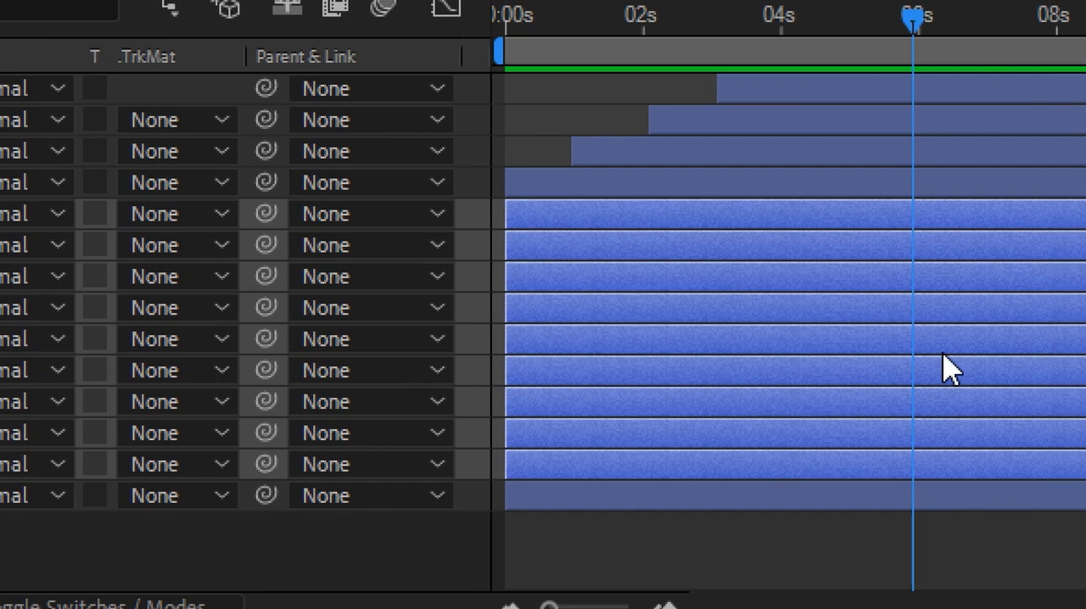
key("Home")
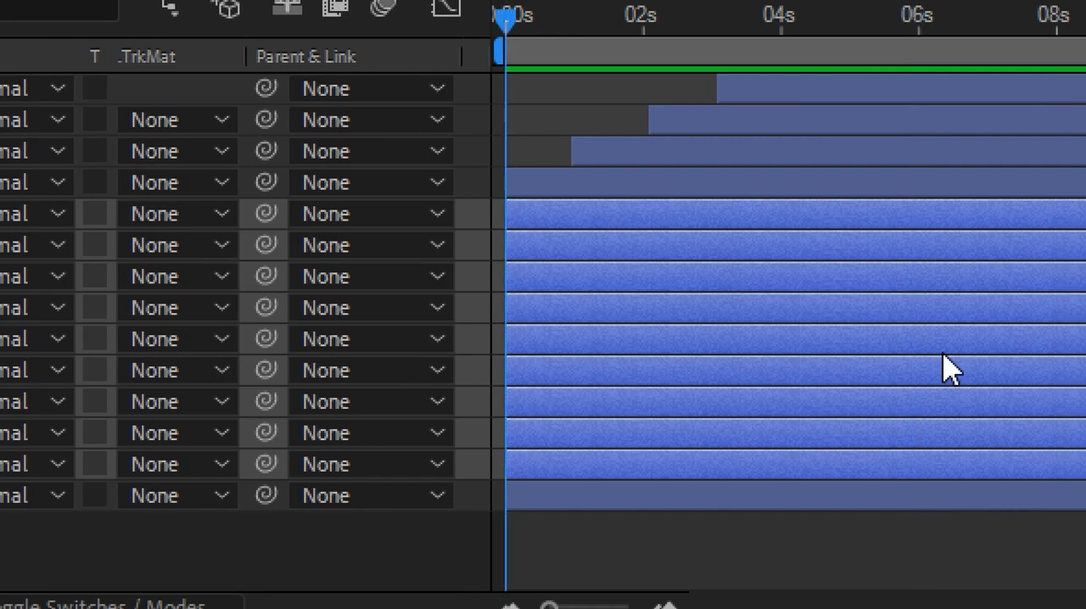
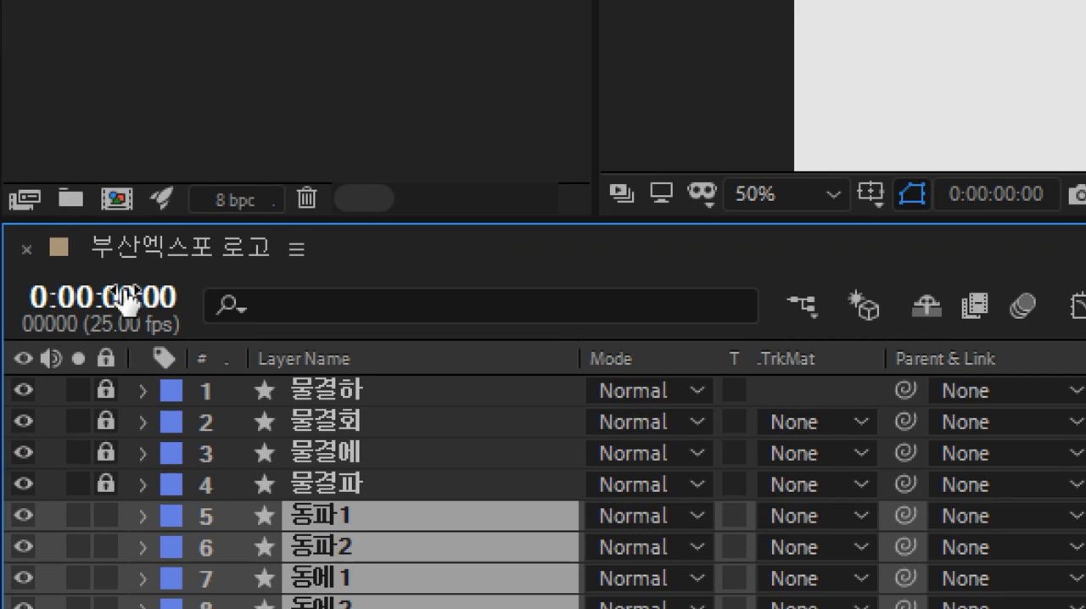
Step: Keyframe the selected layers' Opacity so they fade from 0% at the start to 100% at 1 second
left_click(121, 302)
type("1.")
key("Return")
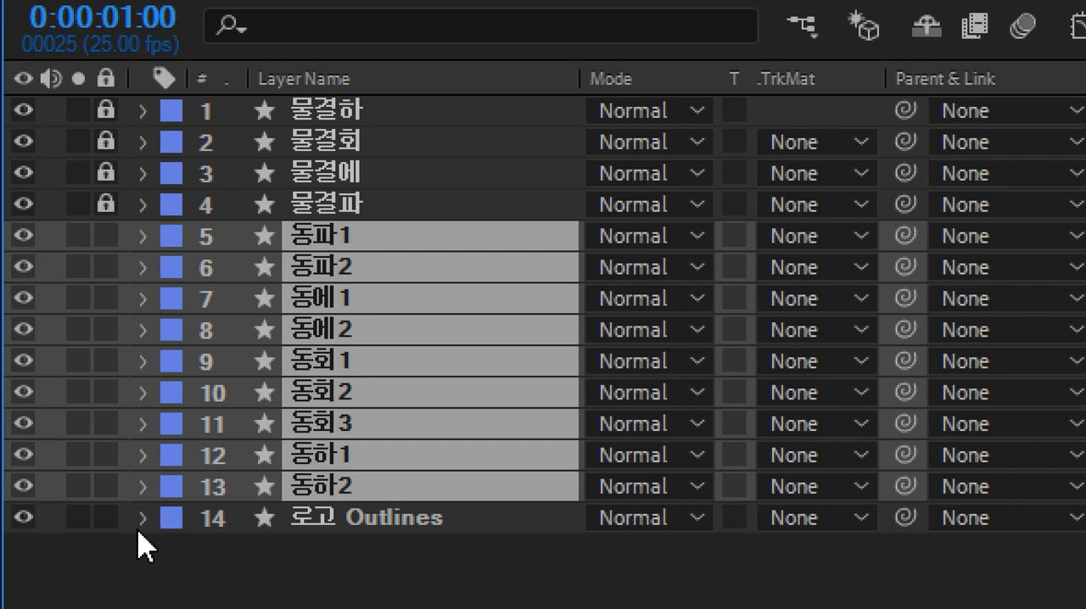
key("t")
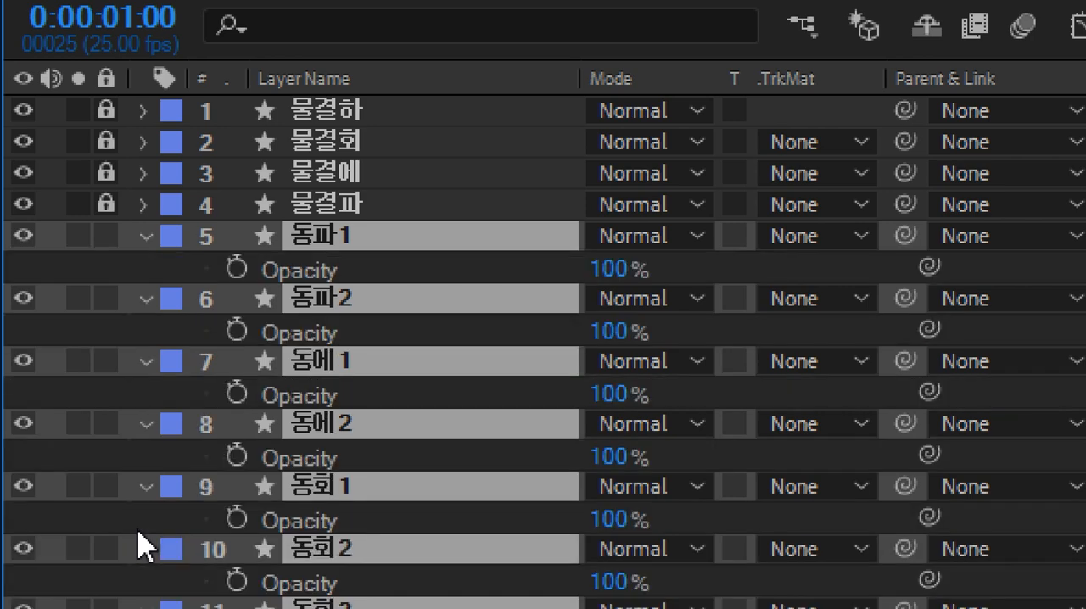
left_click(237, 269)
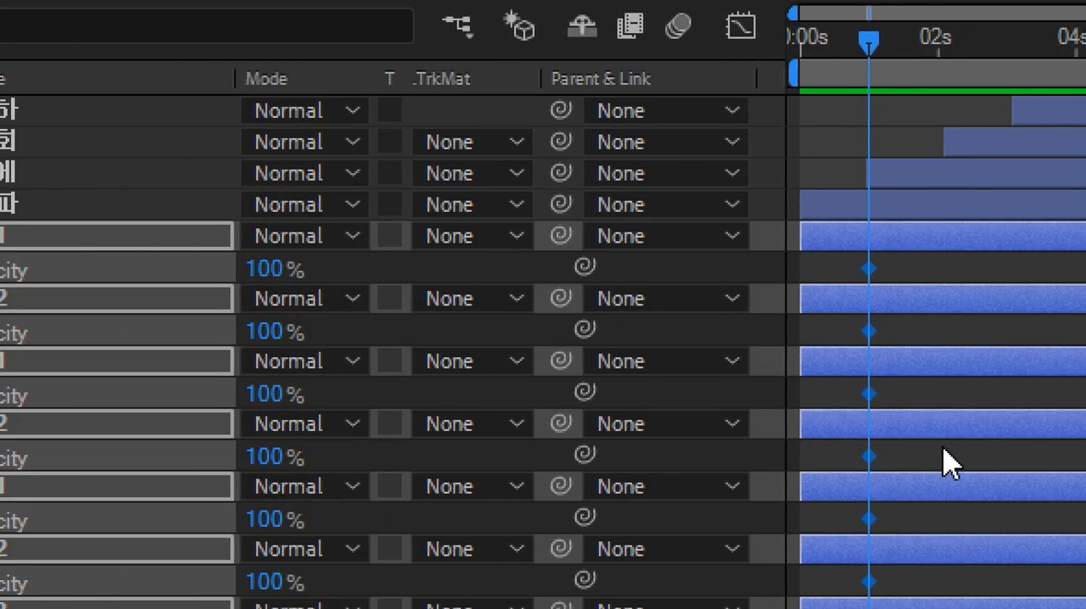
key("Home")
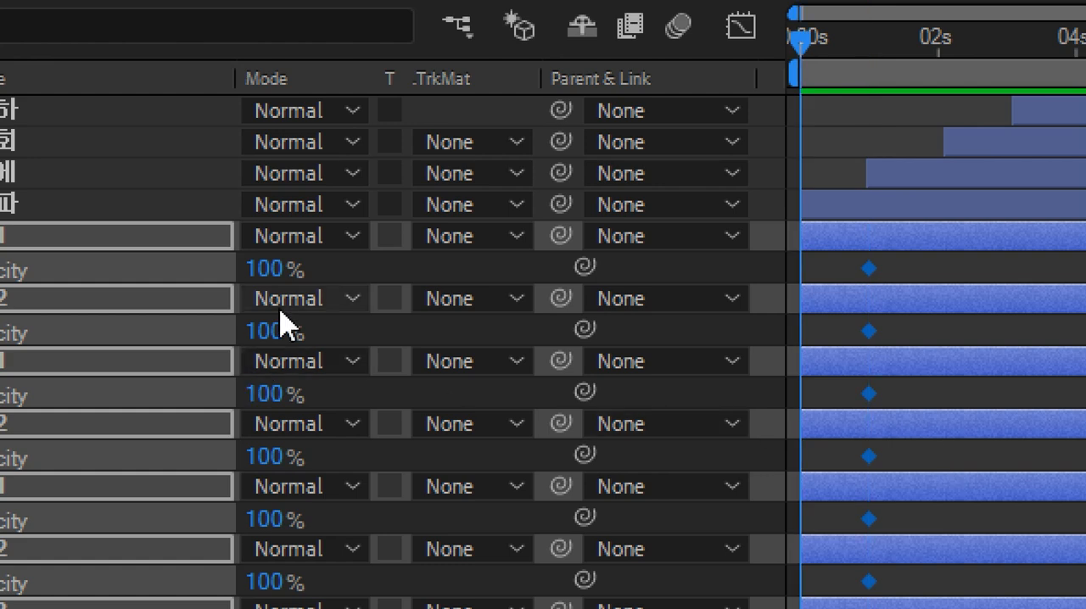
left_click(269, 269)
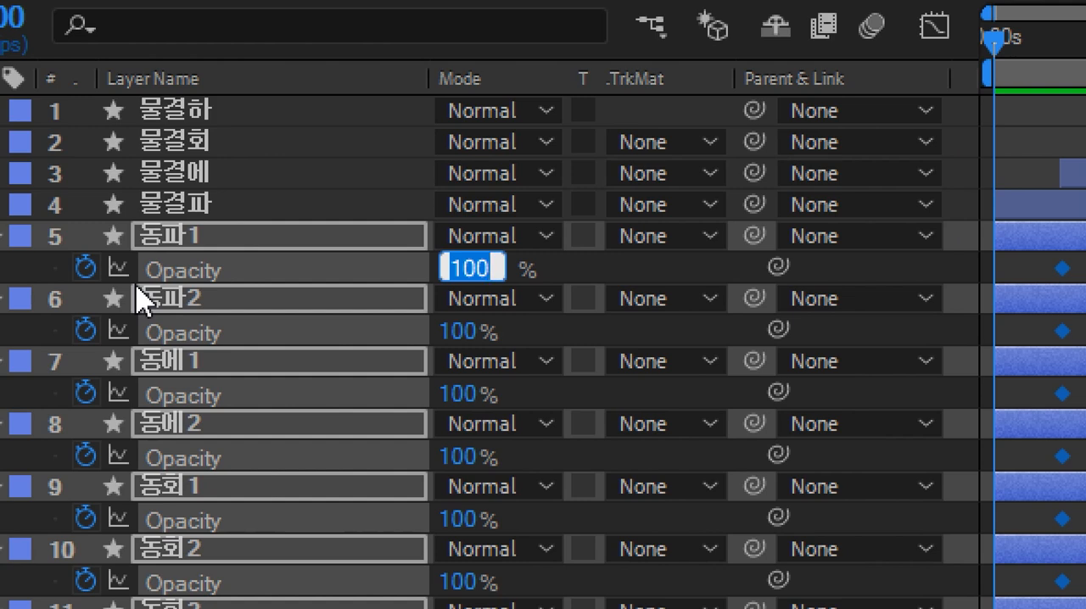
type("0")
key("Return")
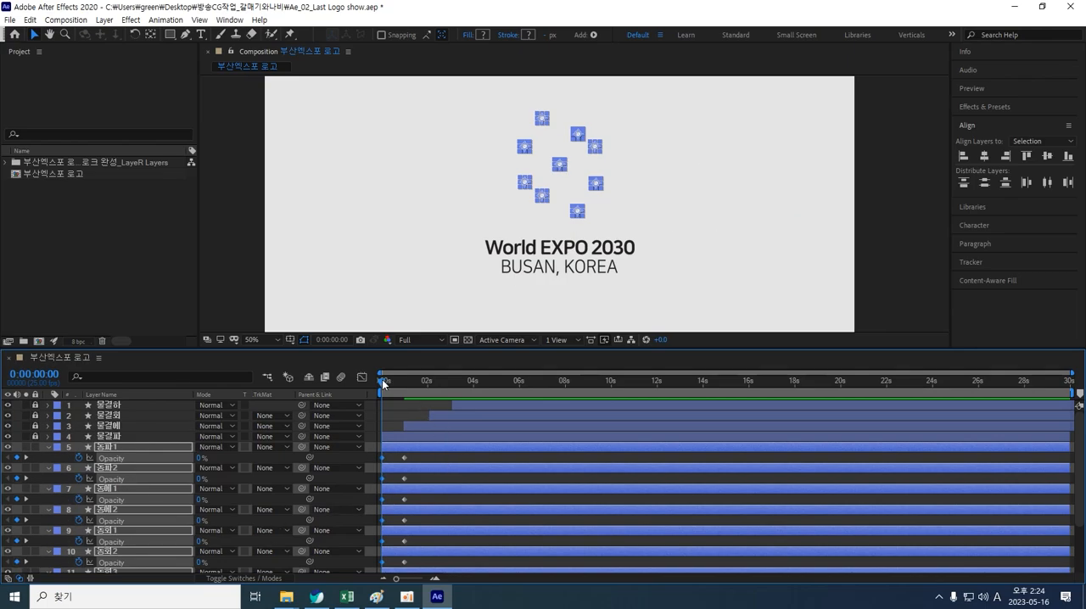
Step: Scrub through the opening fade-in and zoom the composition viewer in on the dots of the upper waves
left_click_drag(382, 379, 413, 393)
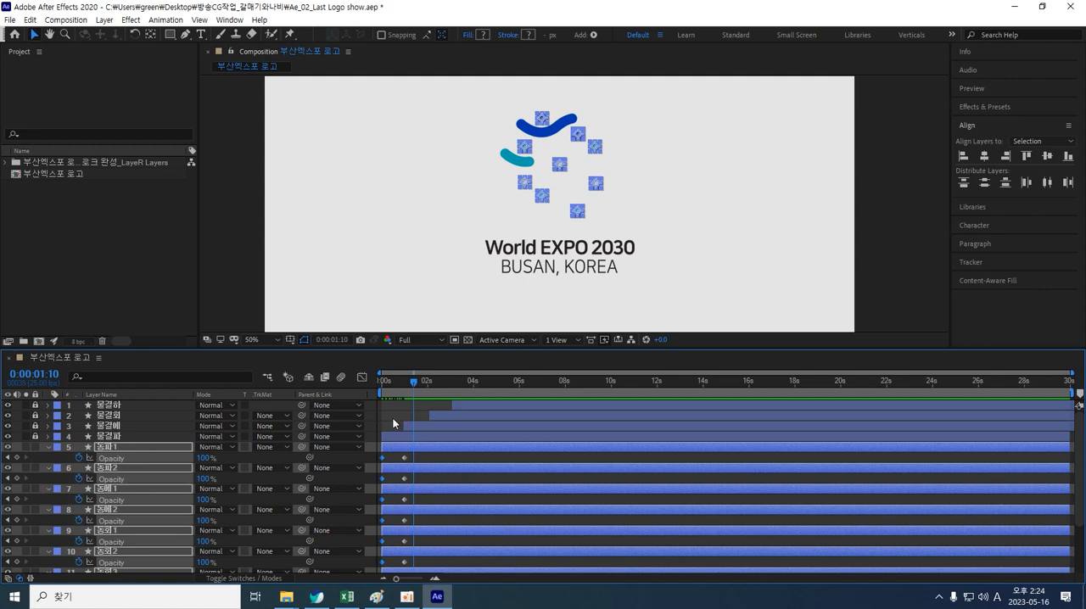
left_click(787, 221)
mouse_move(406, 383)
left_mouse_down()
mouse_move(371, 385)
mouse_move(419, 374)
mouse_move(376, 381)
left_mouse_up()
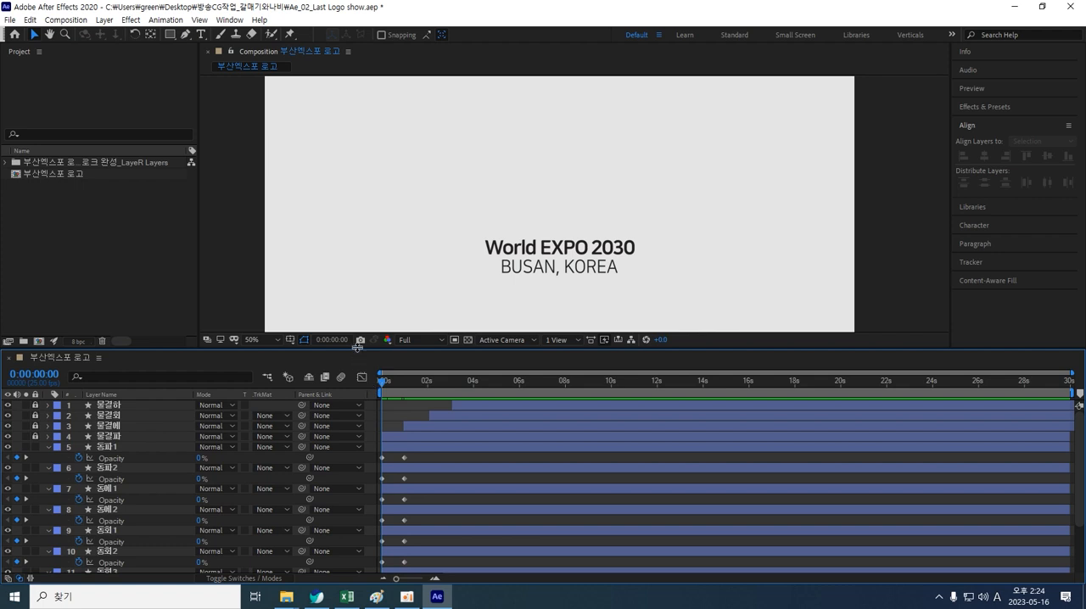
left_click_drag(357, 347, 360, 265)
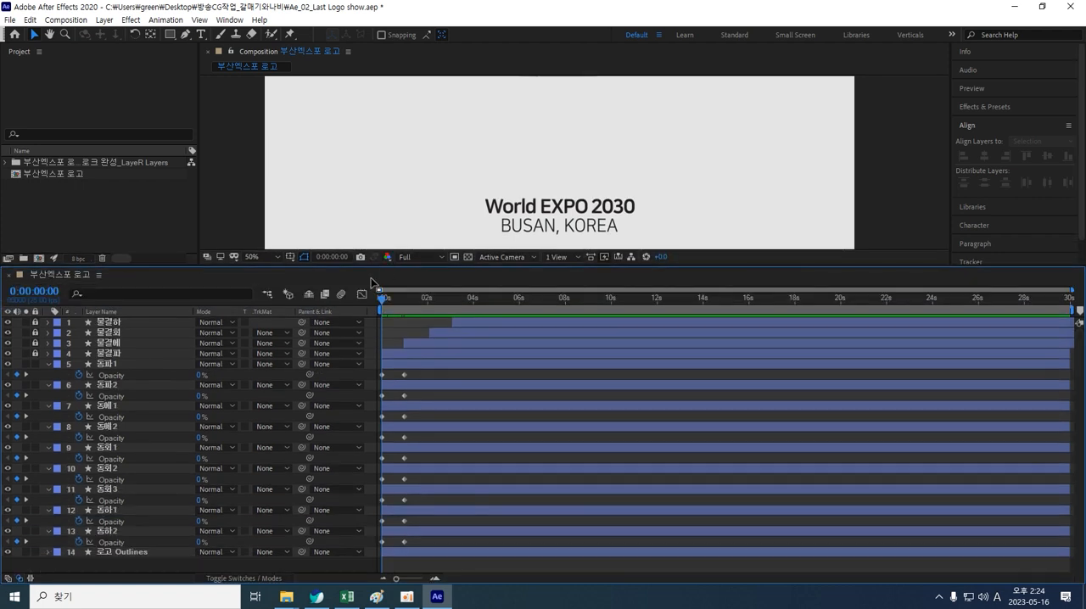
left_click(116, 367)
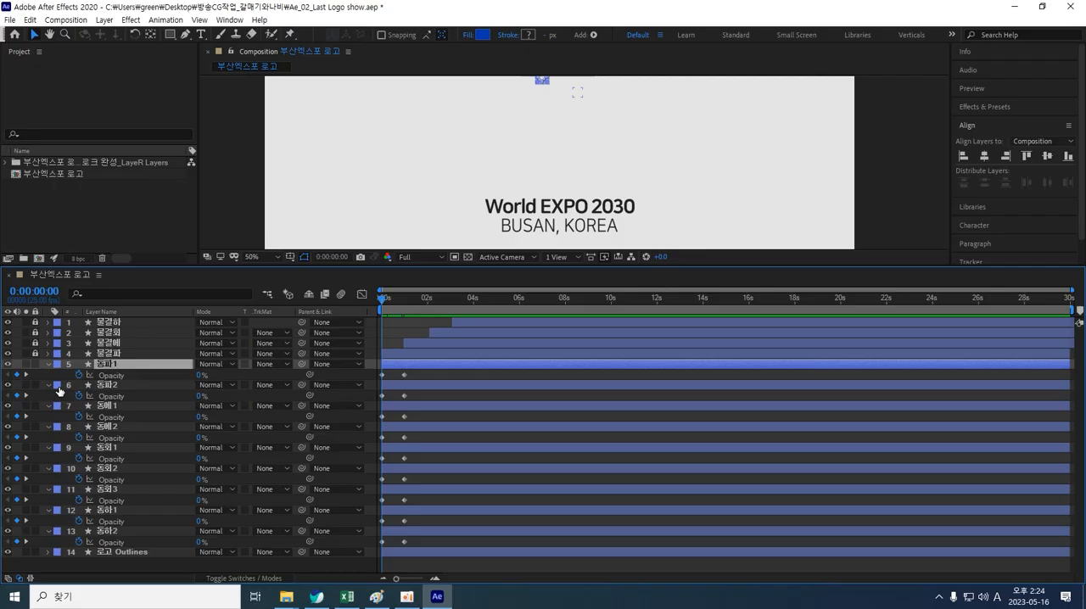
left_click_drag(494, 161, 424, 270)
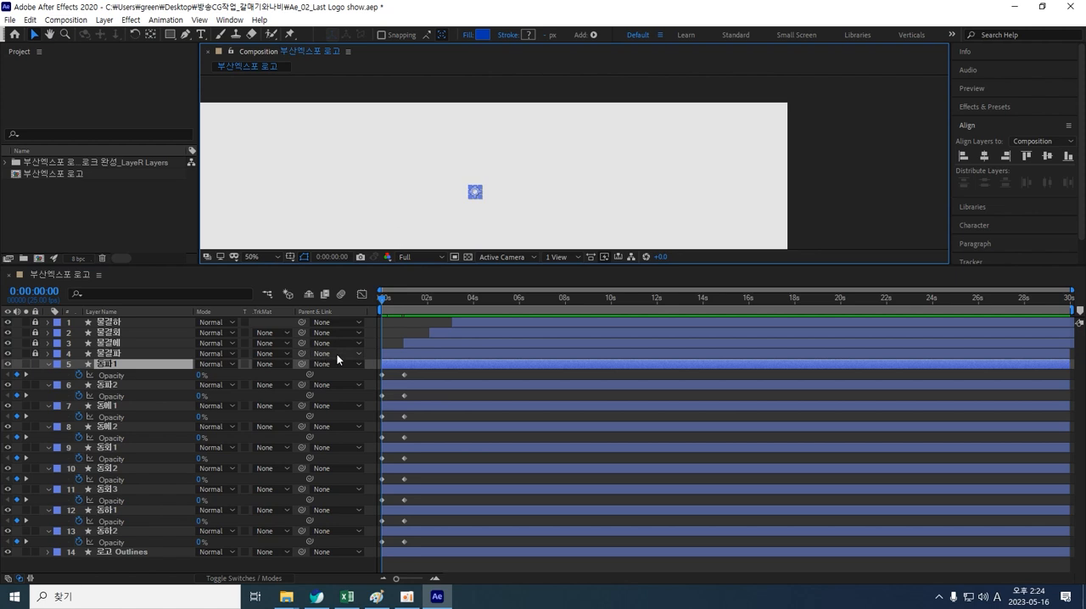
left_click_drag(387, 300, 435, 301)
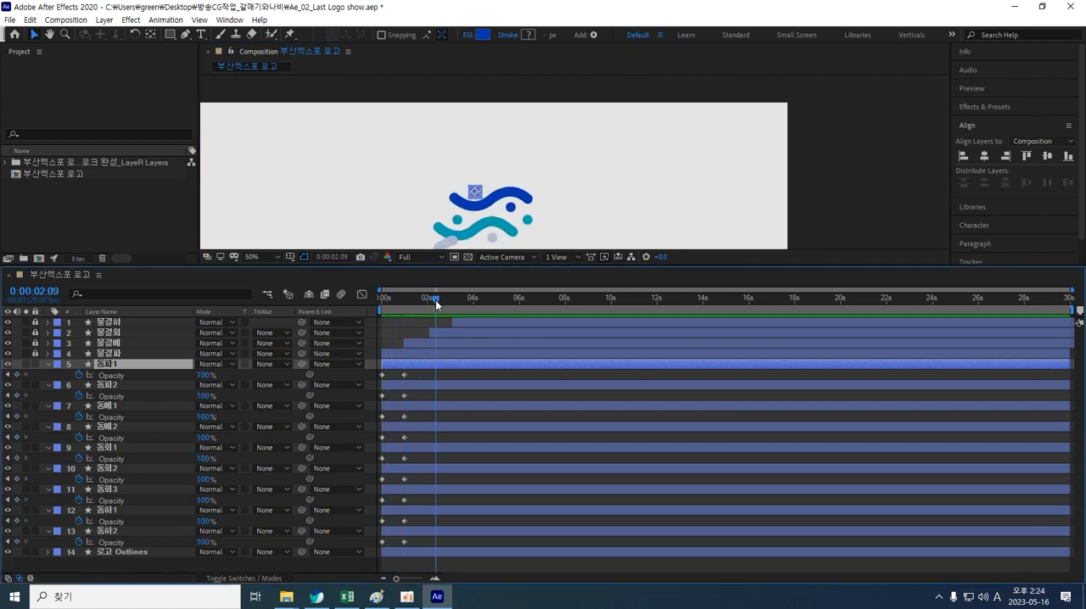
left_click(712, 178)
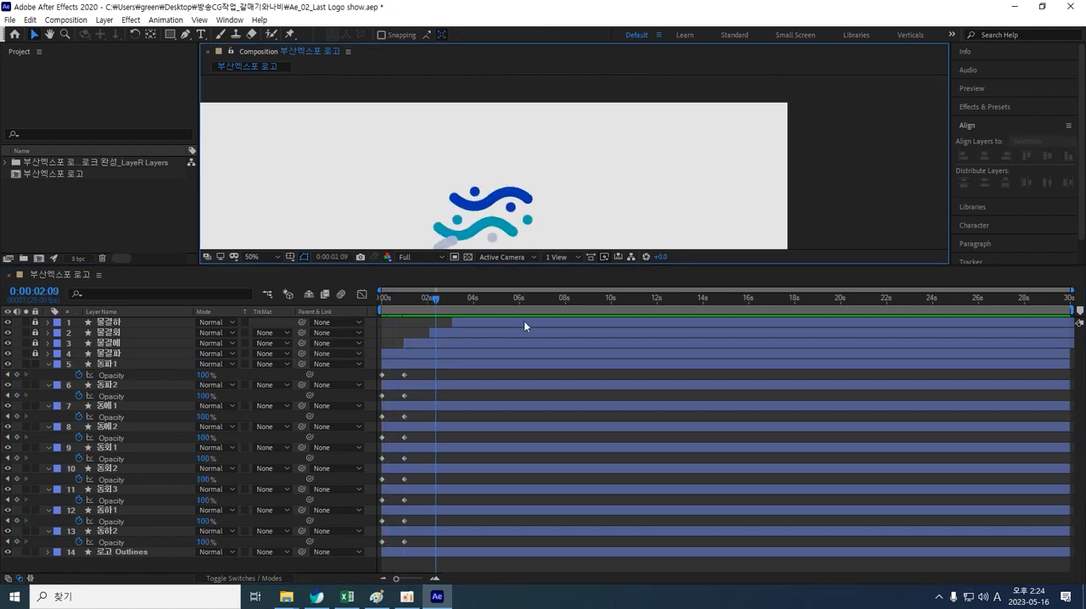
left_click(479, 194)
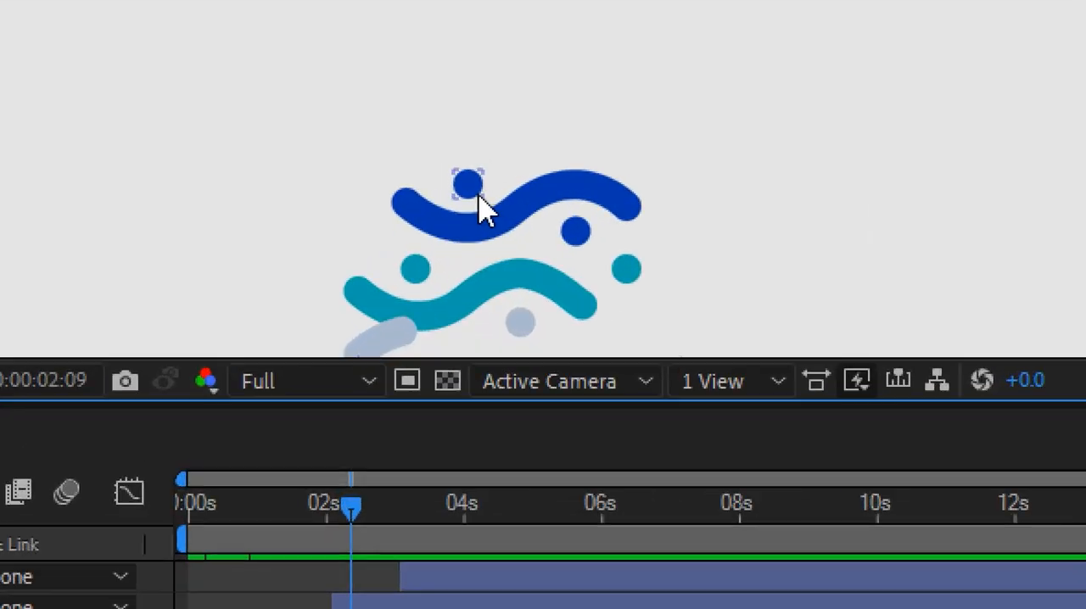
left_click(477, 195)
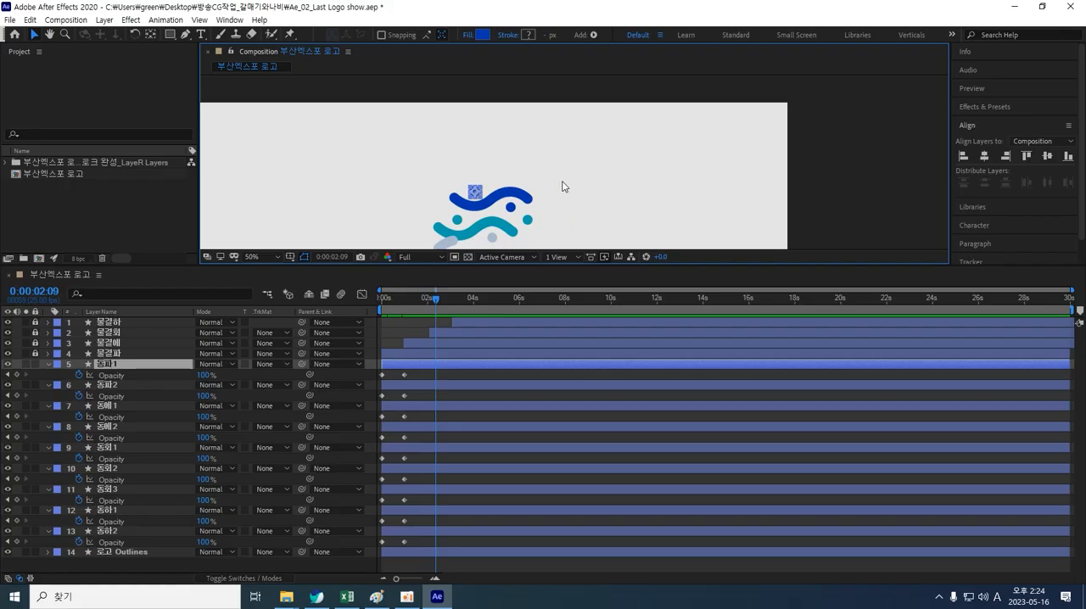
scroll(566, 191, "up", 2)
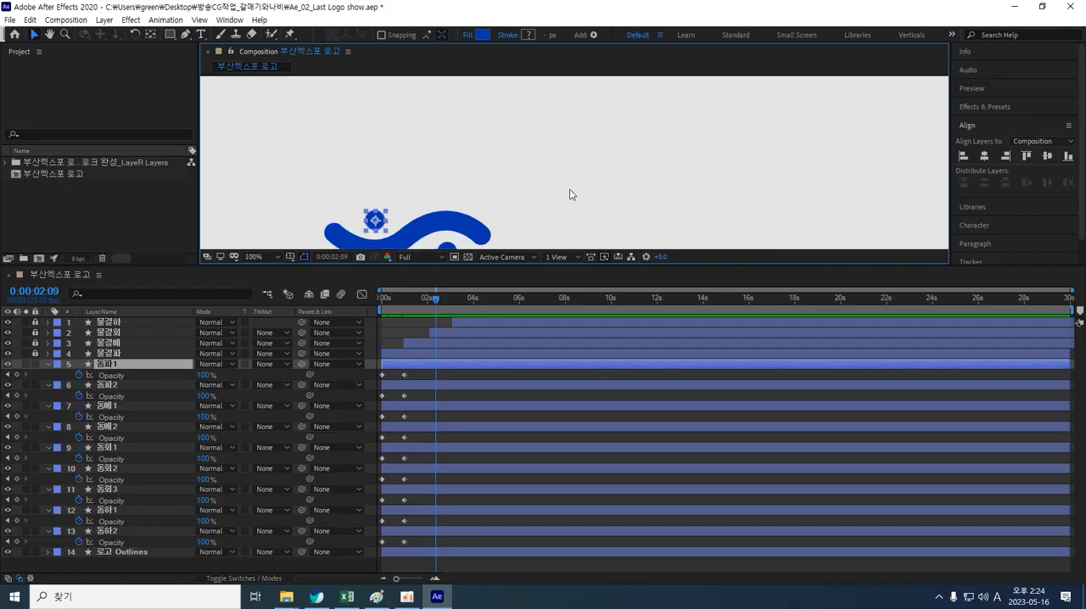
key("h")
left_click_drag(567, 194, 612, 111)
key("v")
Step: Shift layers 동파1 and 동파2 together later in the timeline so their fade-ins no longer start at zero
left_click(137, 366)
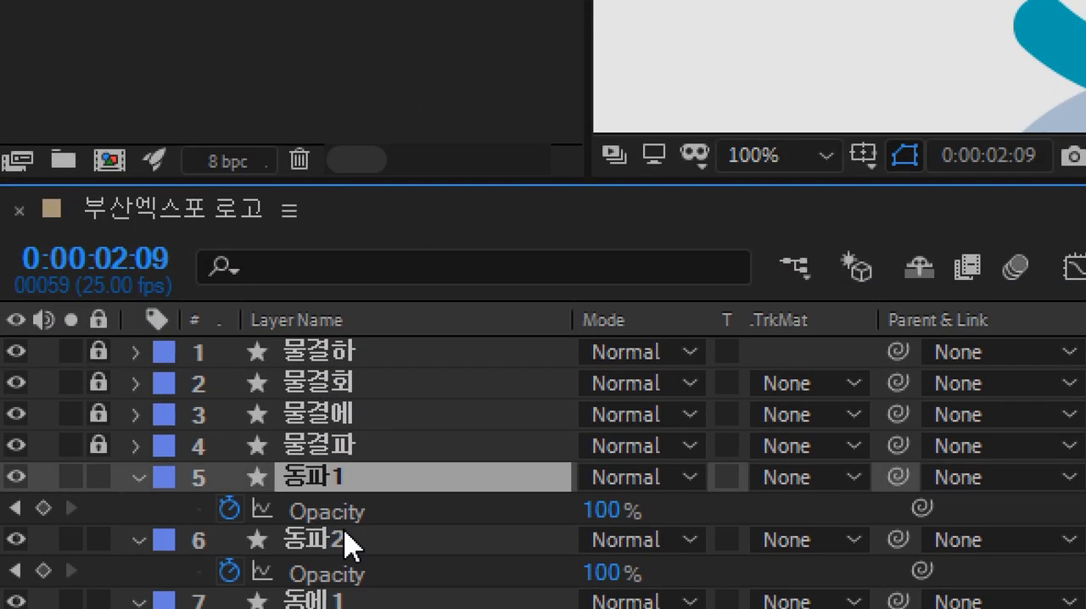
left_click(343, 562)
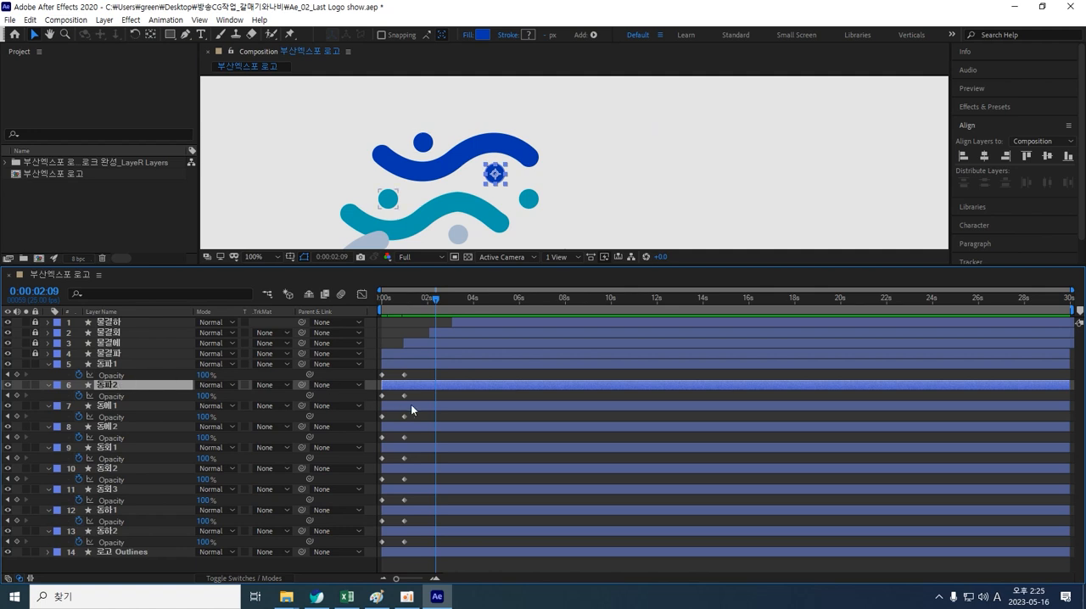
left_click_drag(423, 385, 425, 386)
key("ctrl+z")
left_click(424, 151)
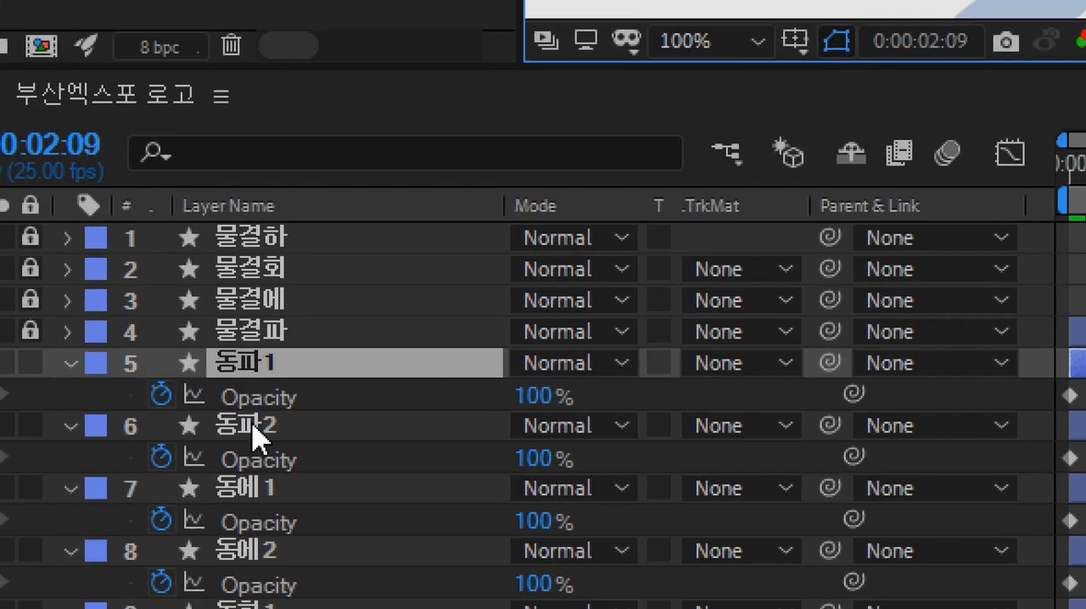
left_click(109, 386, "ctrl")
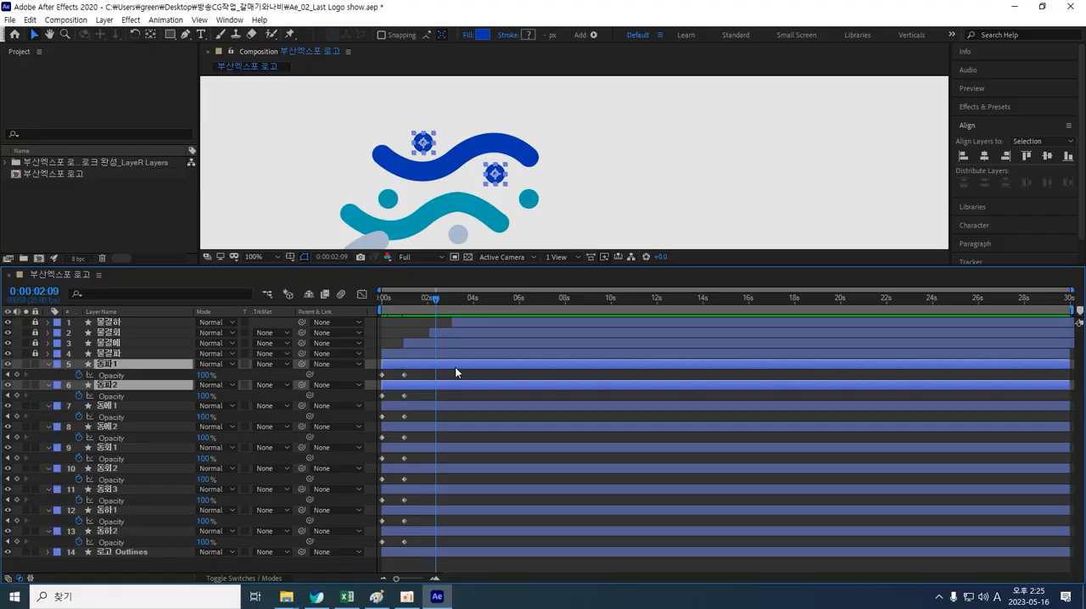
left_click_drag(449, 367, 463, 370)
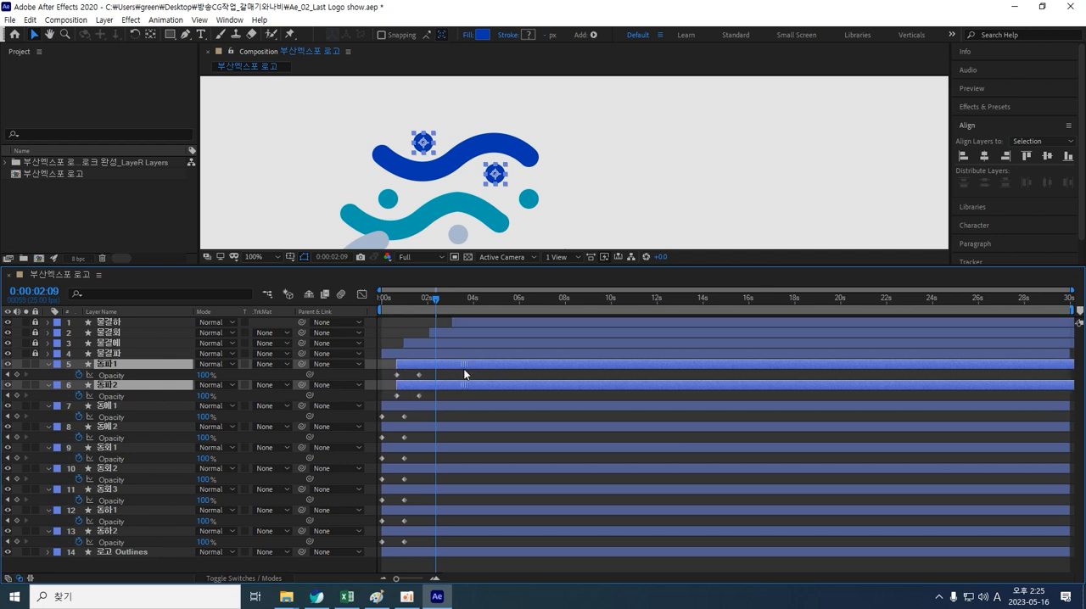
Step: Move layer 동파2 further later so its fade-in follows 동파1
left_click(450, 409)
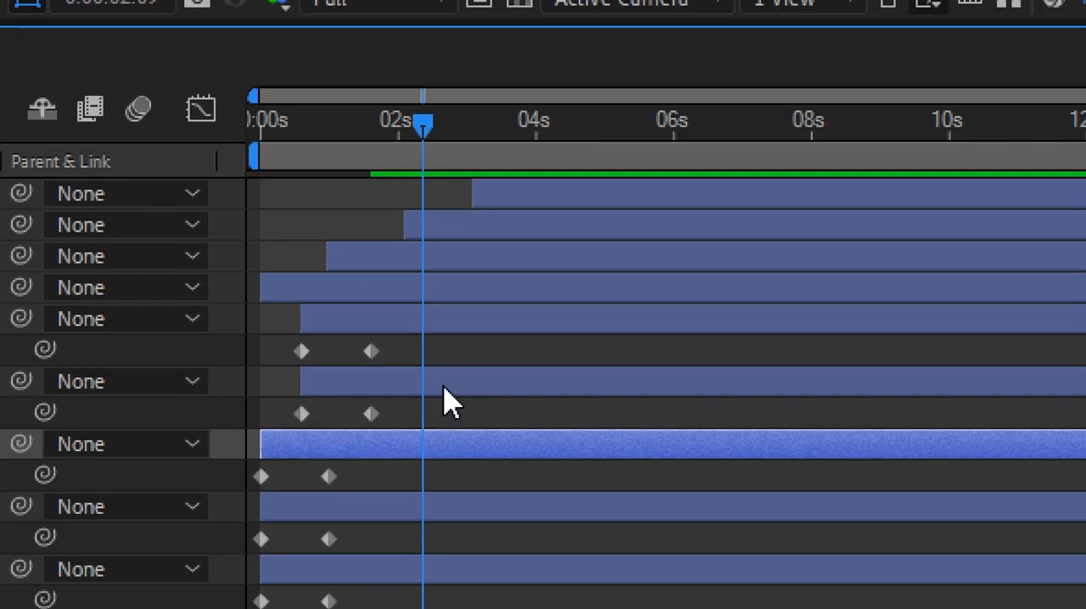
left_click(449, 386)
left_click_drag(449, 386, 534, 407)
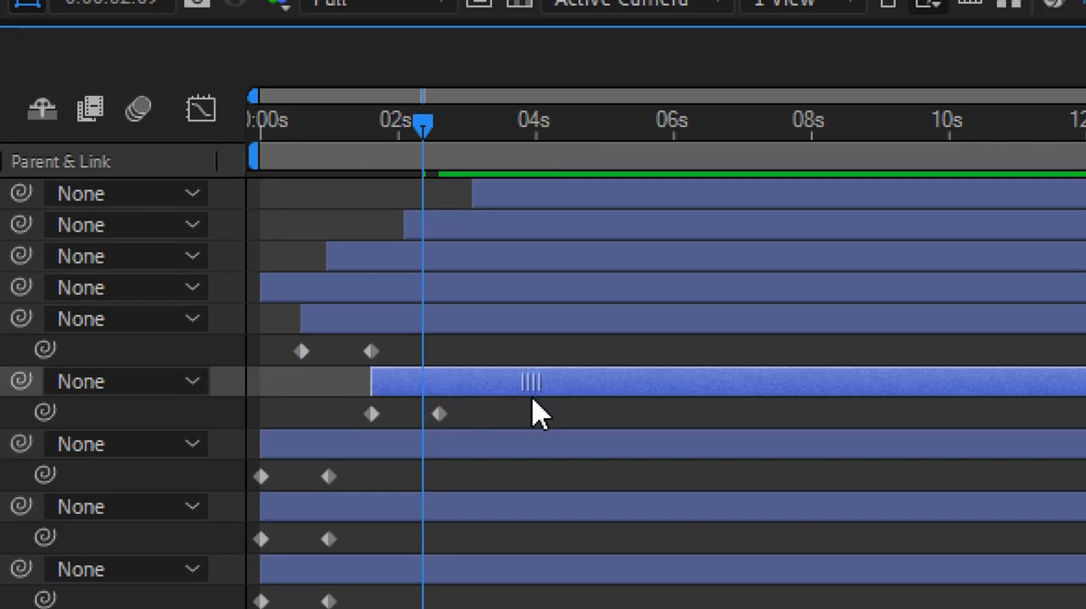
Step: Stagger layers 동에1 and 동에2 later in the timeline, with 동에2 starting well after 동에1
left_click(465, 445)
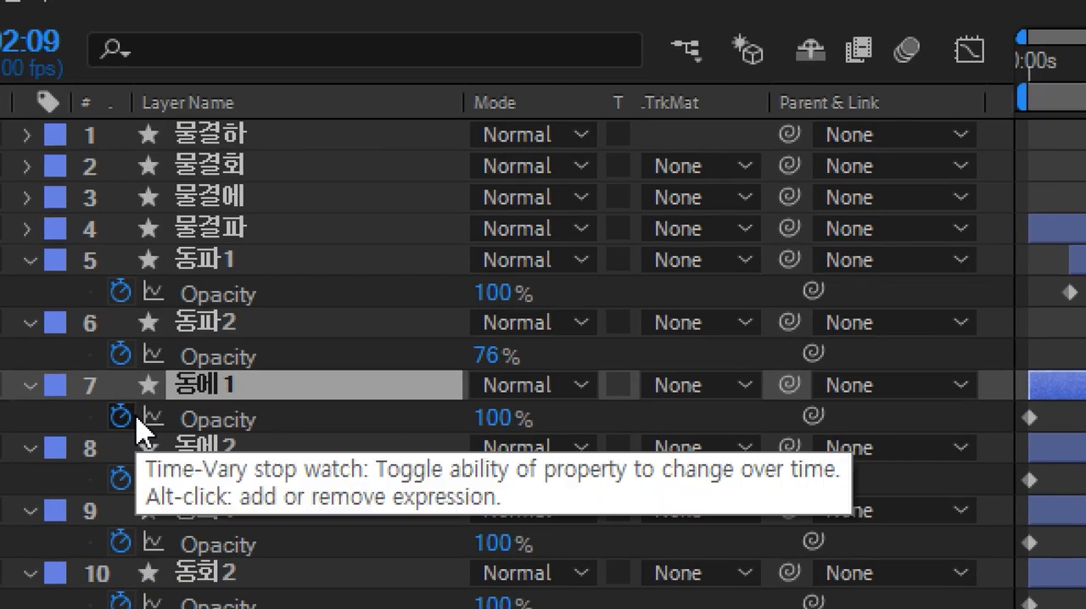
left_click(246, 449, "ctrl")
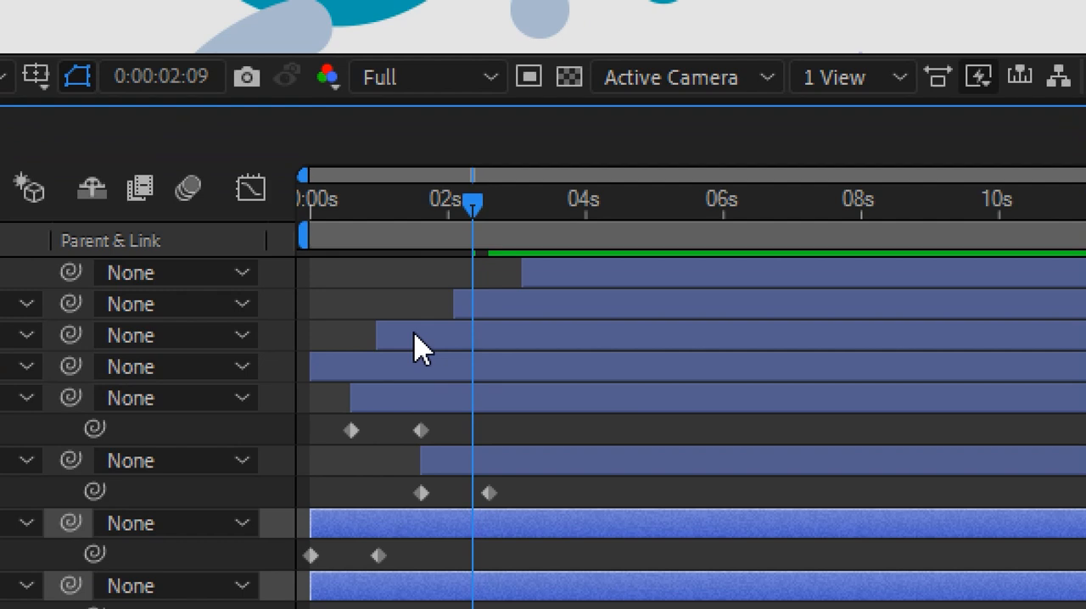
left_click_drag(407, 538, 481, 538)
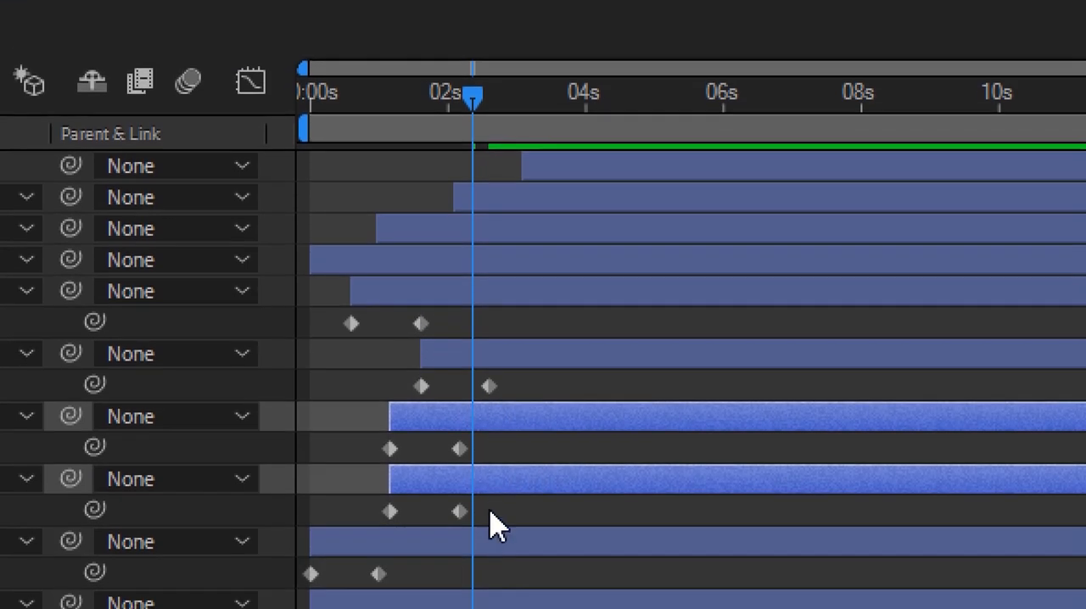
left_click(500, 509)
left_click_drag(511, 480, 577, 494)
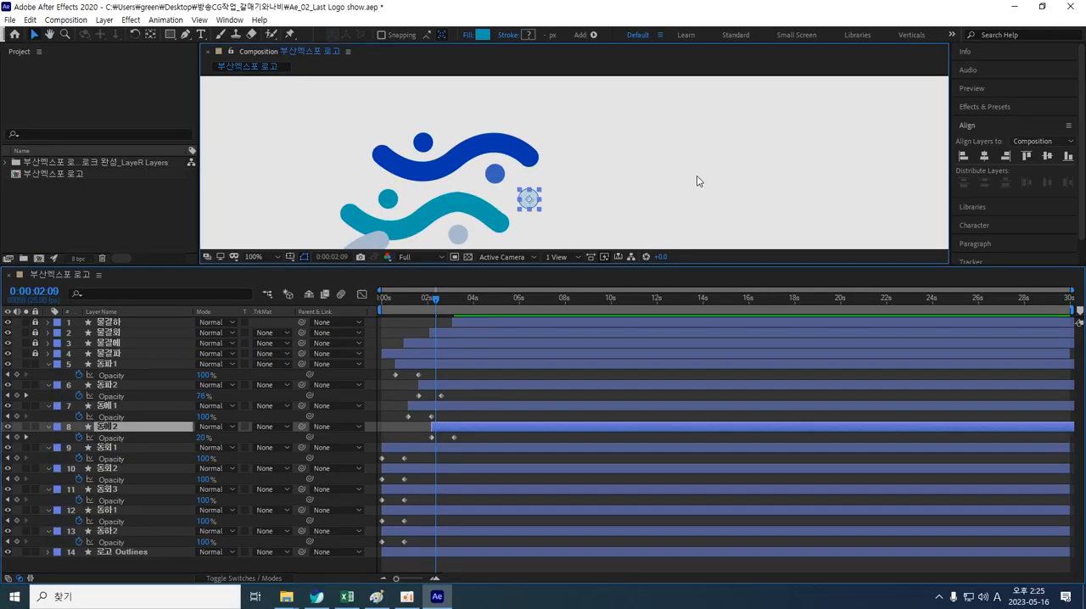
Step: Nudge layer 동에2 slightly later in time
left_click(698, 181)
mouse_move(433, 300)
left_mouse_down()
mouse_move(366, 308)
mouse_move(447, 293)
mouse_move(405, 298)
mouse_move(451, 304)
left_mouse_up()
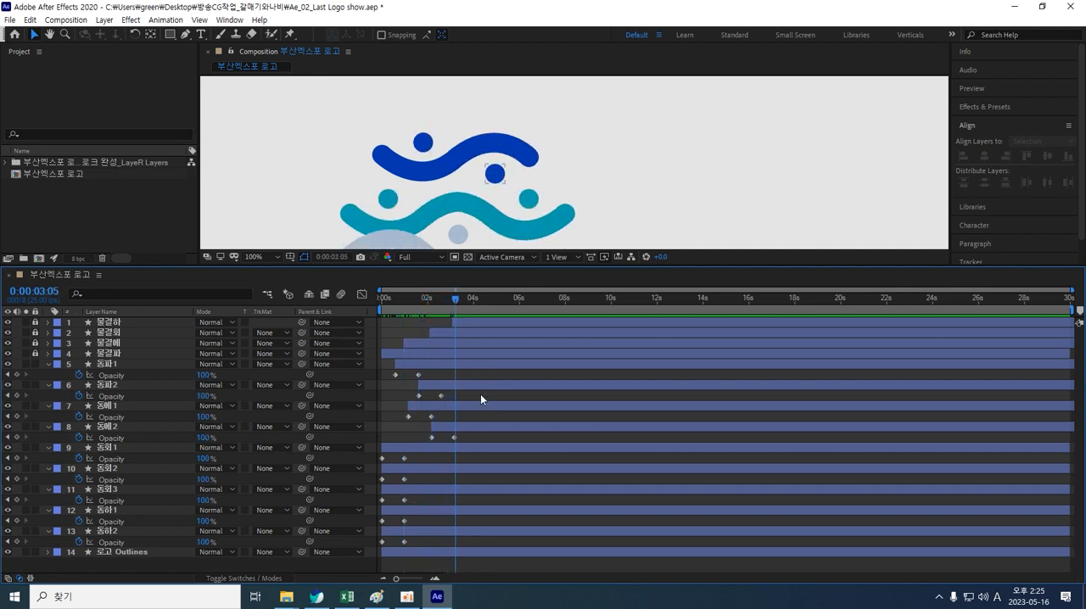
left_click_drag(481, 427, 494, 426)
Step: Select layers 동회1 through 동회3 and shift them together later in the timeline
left_click_drag(402, 302, 475, 307)
left_click_drag(629, 197, 648, 142)
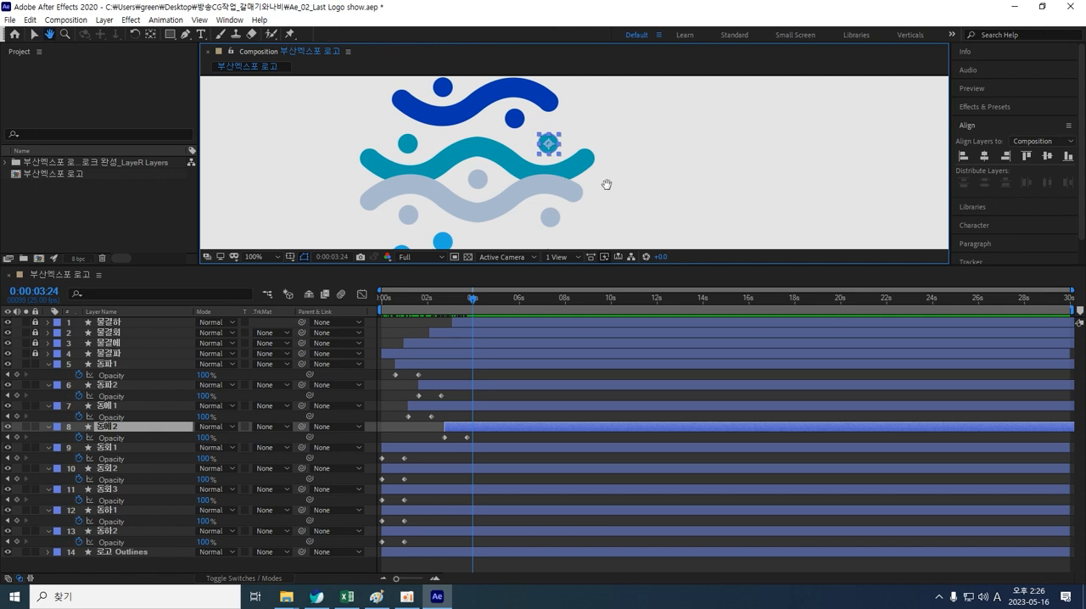
left_click_drag(603, 189, 614, 163)
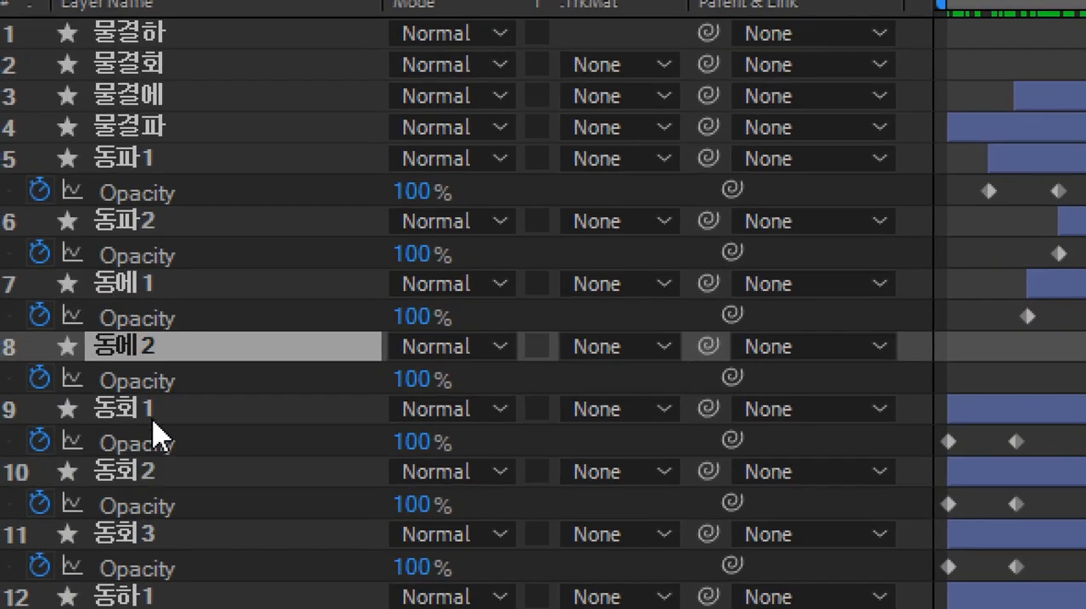
left_click(154, 416)
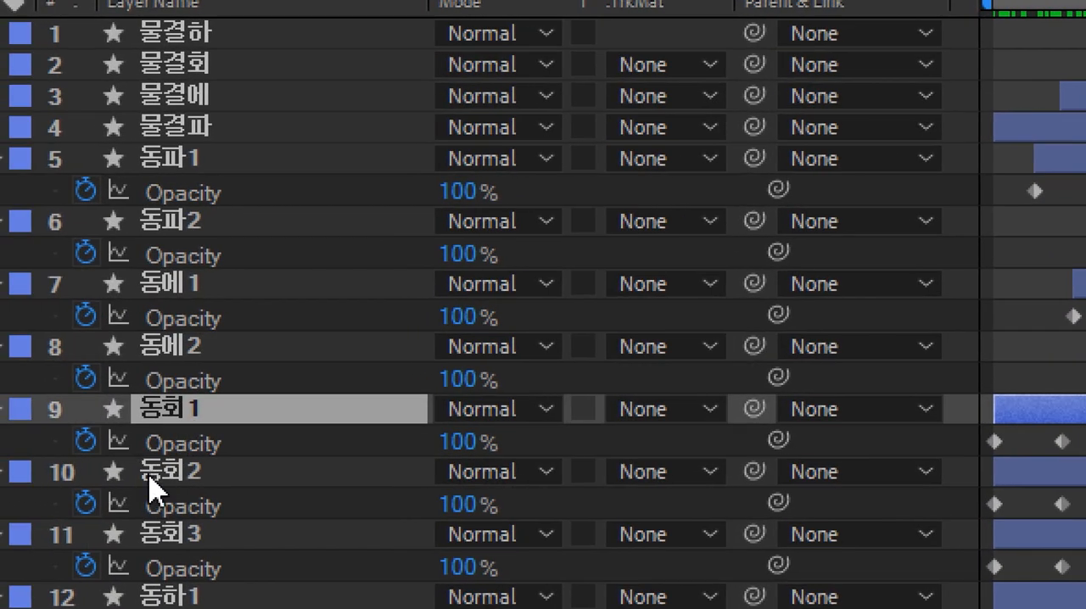
left_click(216, 530, "shift")
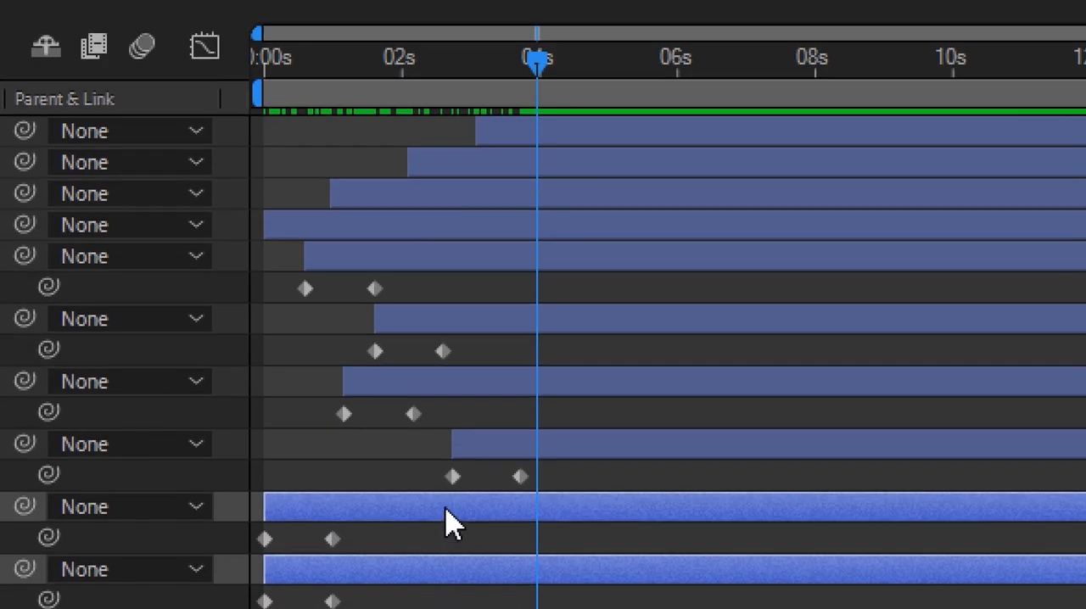
left_click_drag(446, 511, 596, 502)
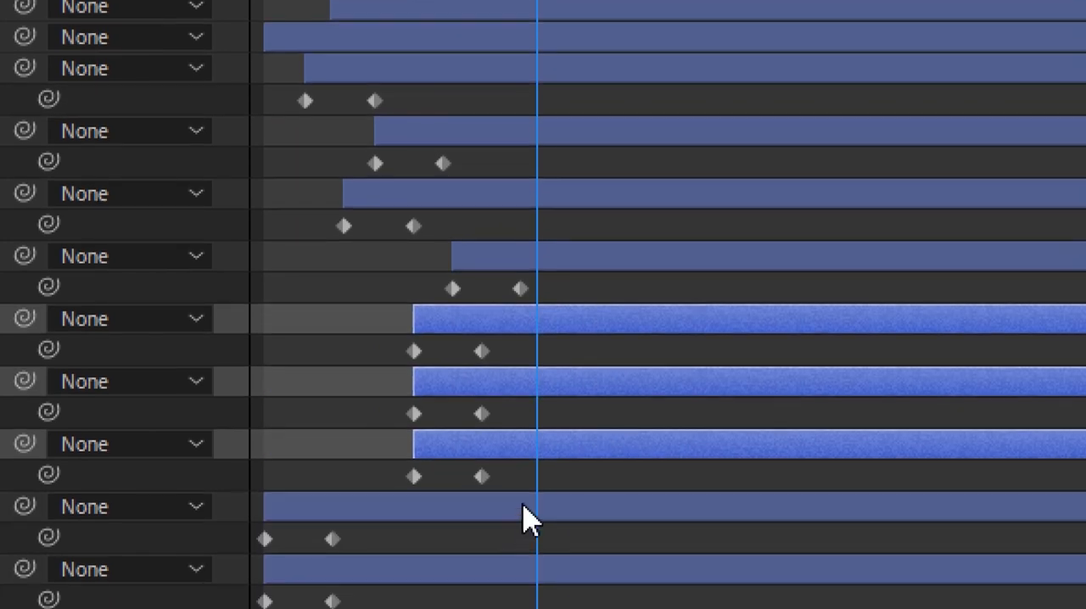
left_click(535, 486)
Step: Move 동회3 later and 동회2 later still, so the 동회 dots fade in one after another
mouse_move(549, 382)
left_mouse_down()
mouse_move(594, 382)
mouse_move(543, 393)
left_mouse_up()
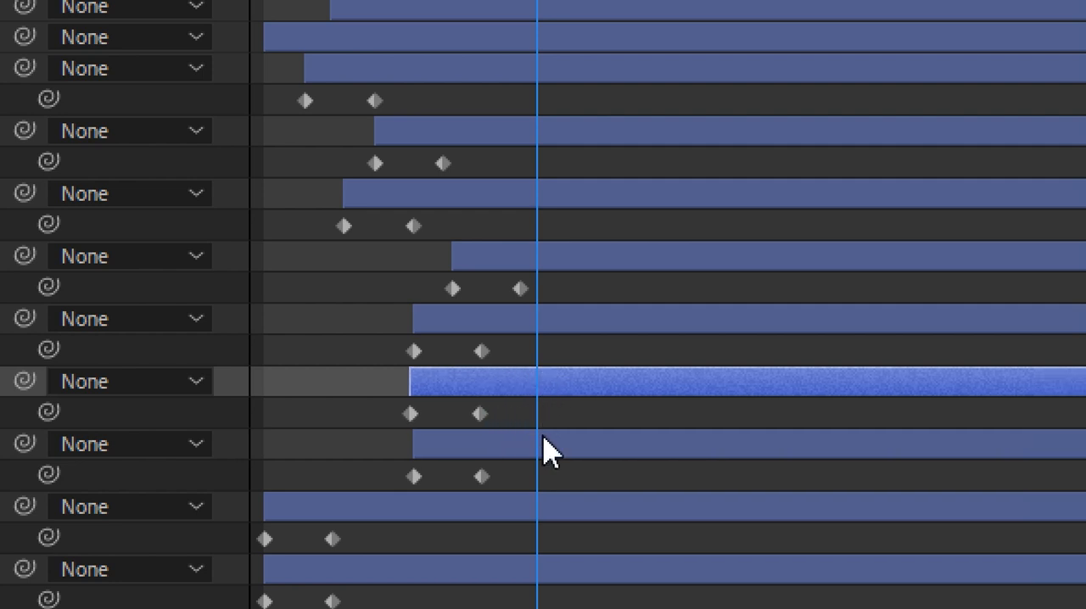
left_click_drag(560, 455, 601, 455)
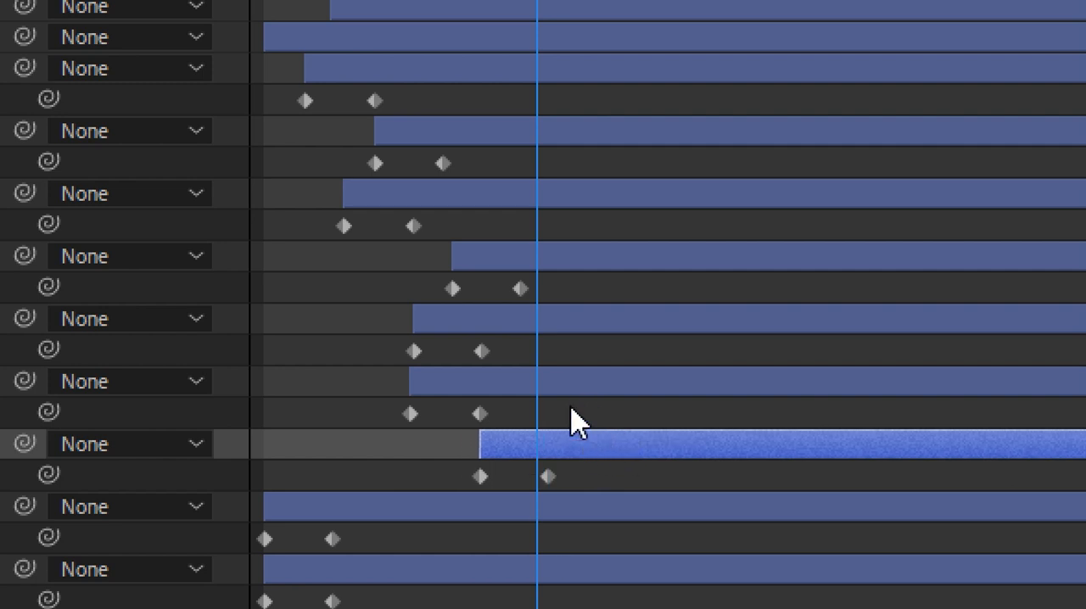
left_click_drag(570, 392, 703, 395)
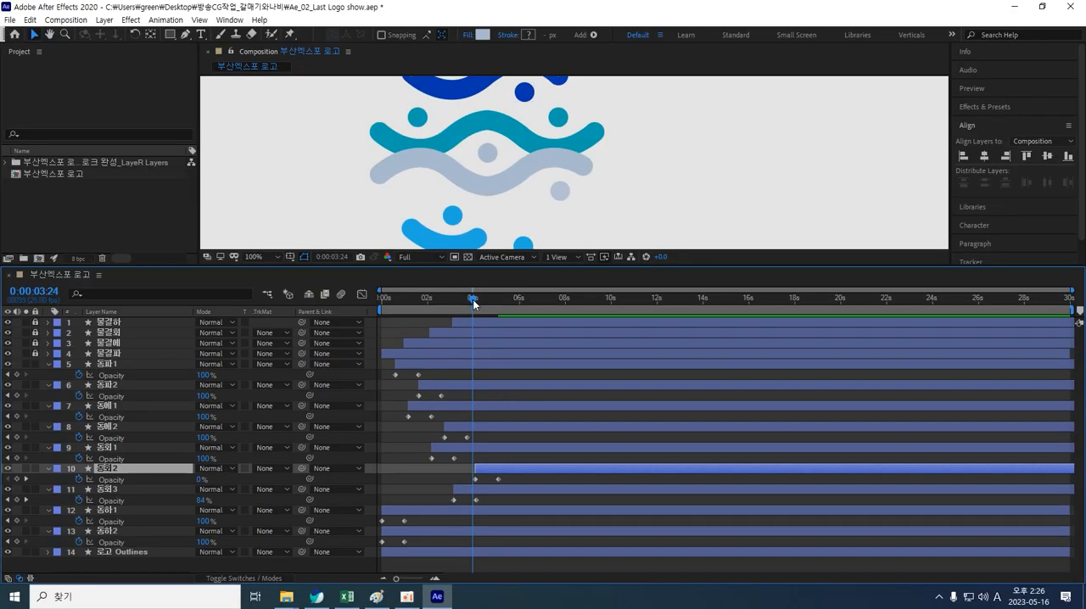
mouse_move(473, 300)
left_mouse_down()
mouse_move(372, 300)
mouse_move(447, 298)
mouse_move(477, 263)
mouse_move(521, 251)
left_mouse_up()
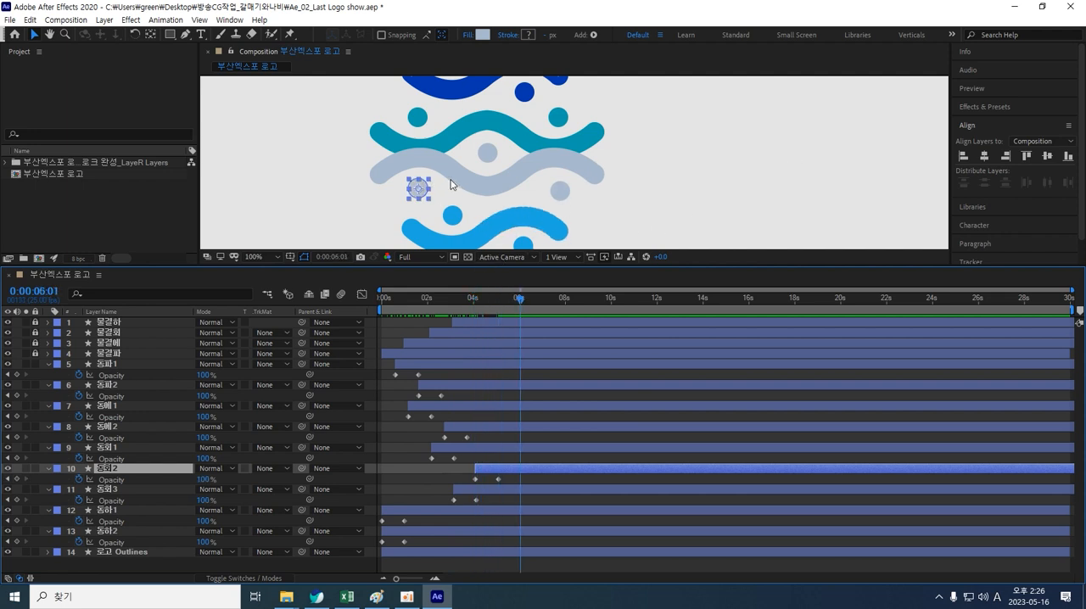
left_click_drag(596, 216, 626, 150)
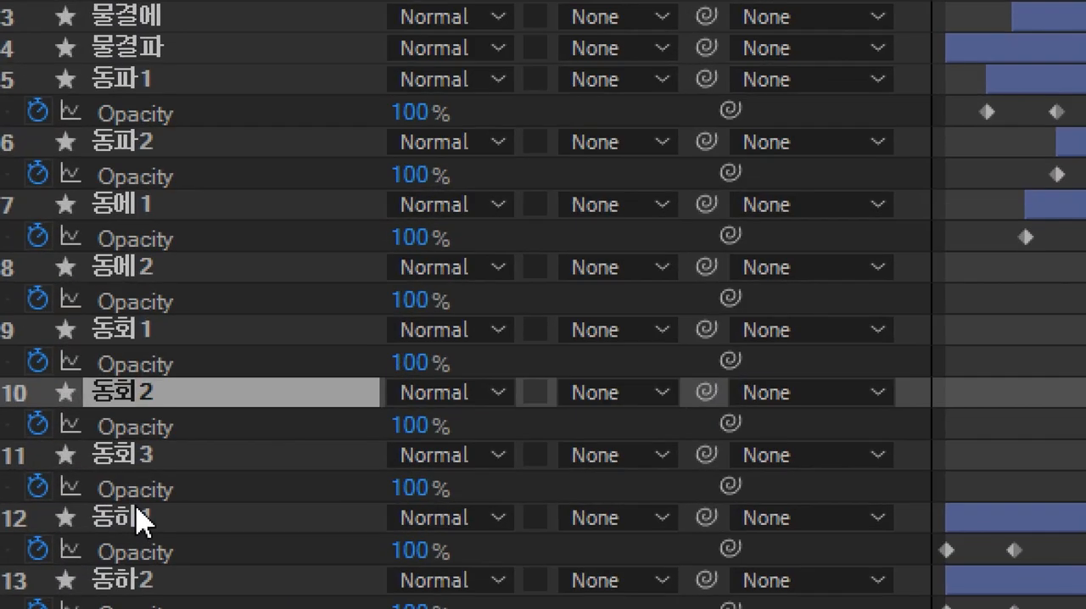
Step: Shift layers 동하1 and 동하2 later in the timeline, with 동하2 starting slightly after 동하1
left_click(139, 509)
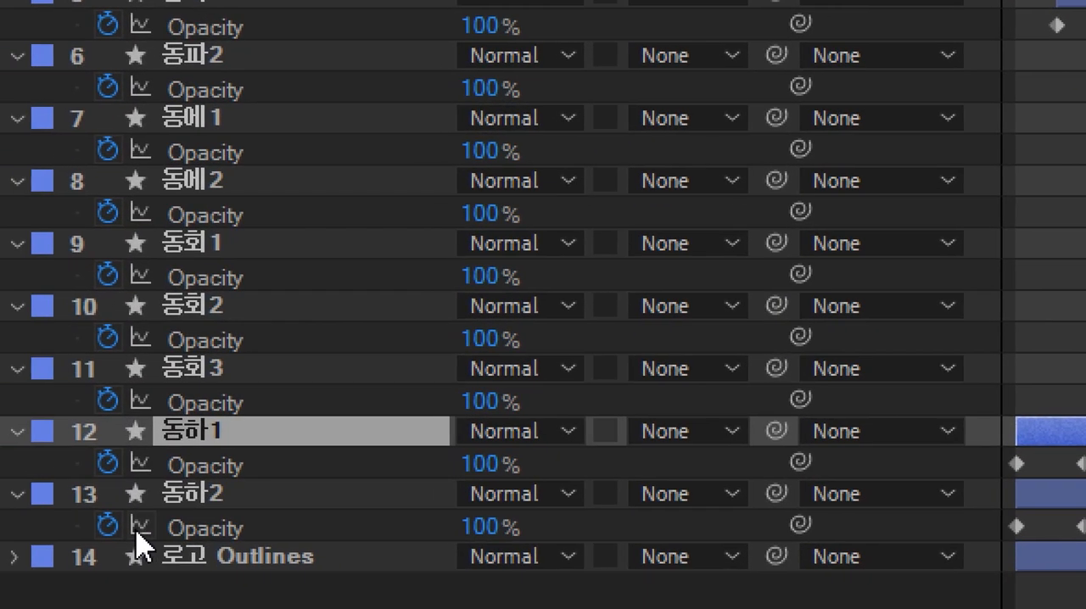
left_click(203, 496, "shift")
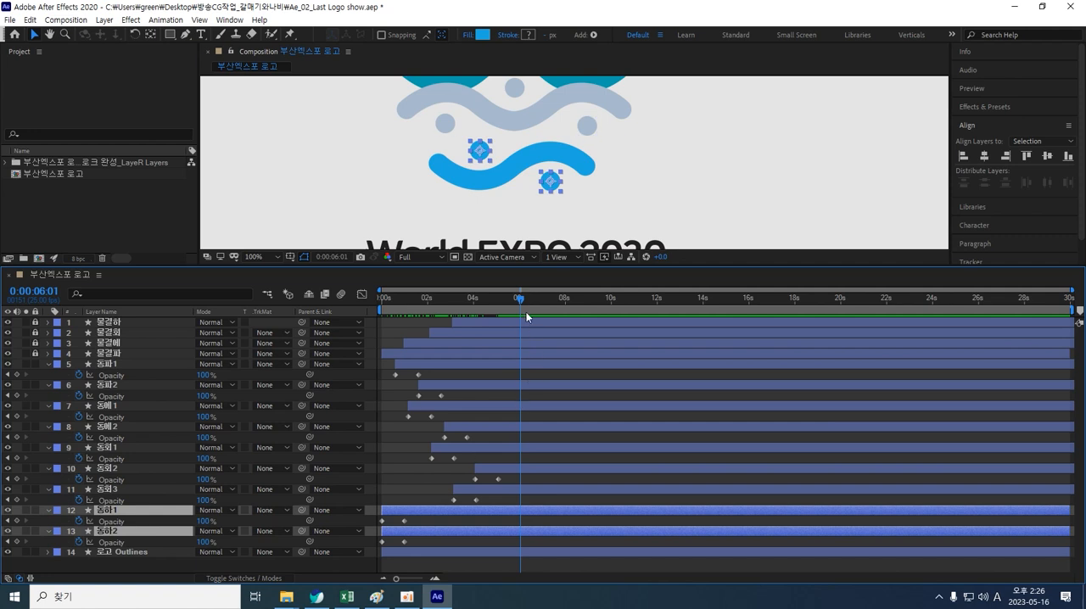
left_click(116, 363)
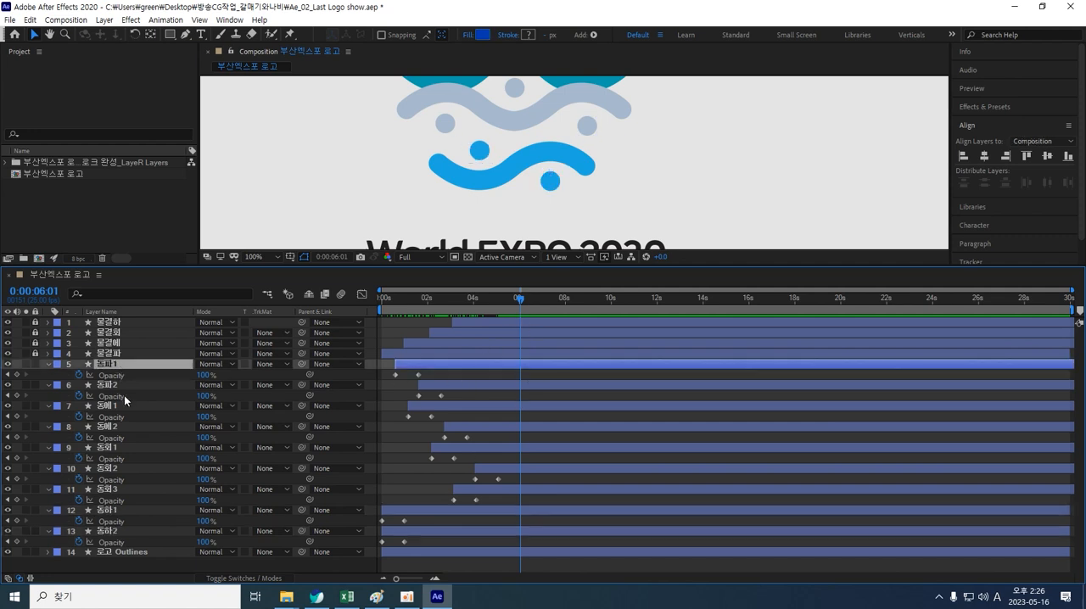
left_click(116, 490, "shift")
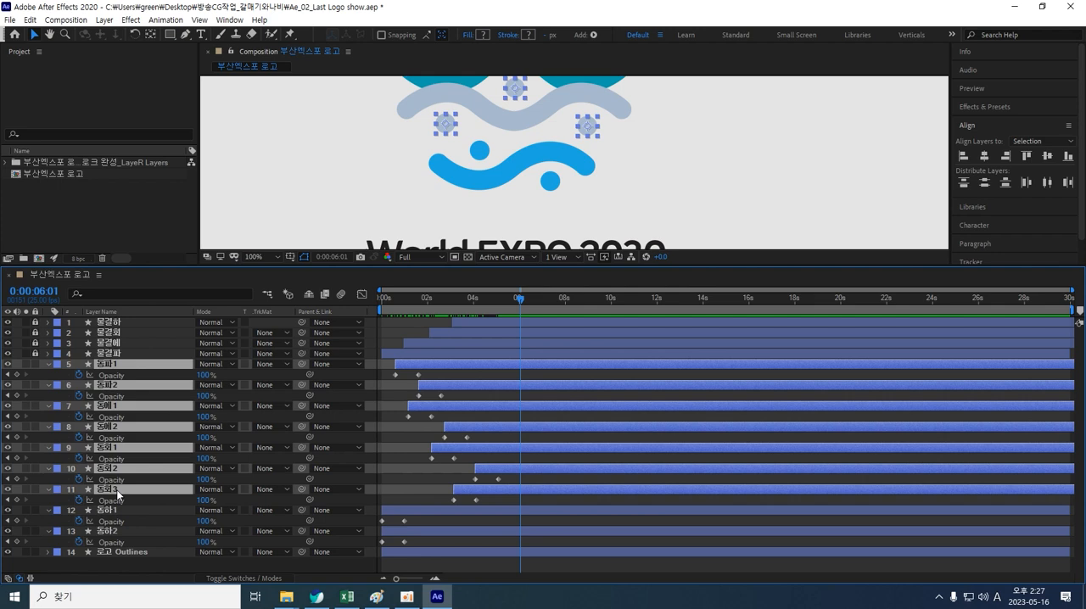
key("u")
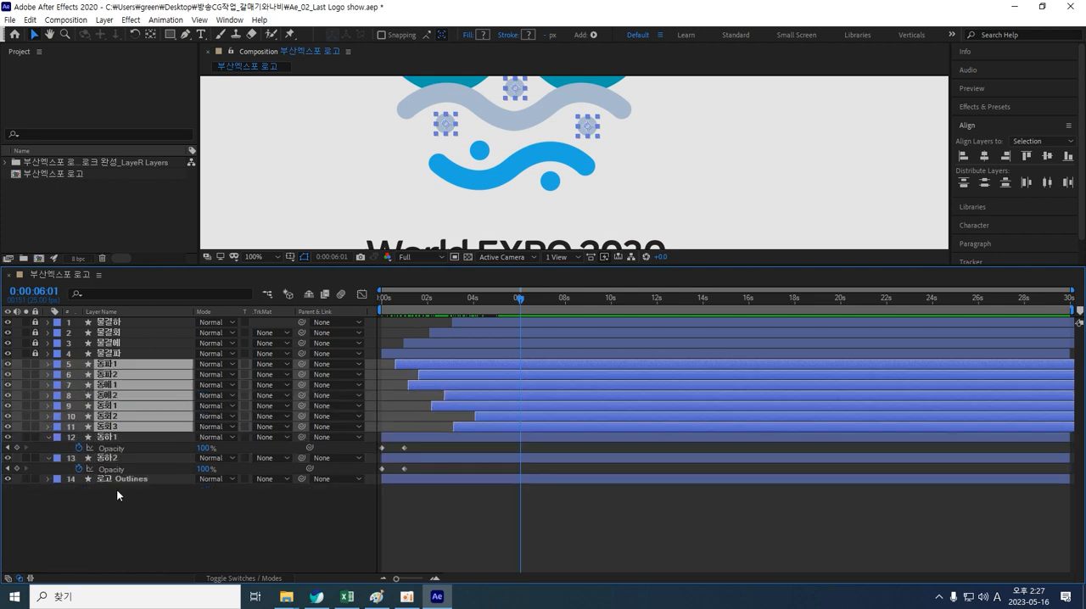
left_click(147, 520)
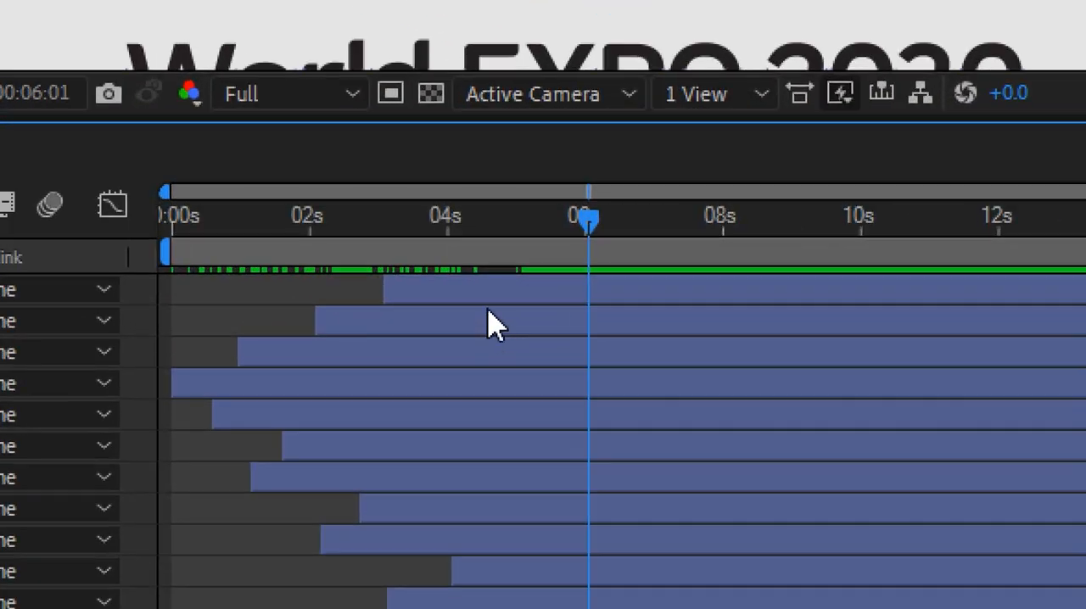
left_click(488, 322)
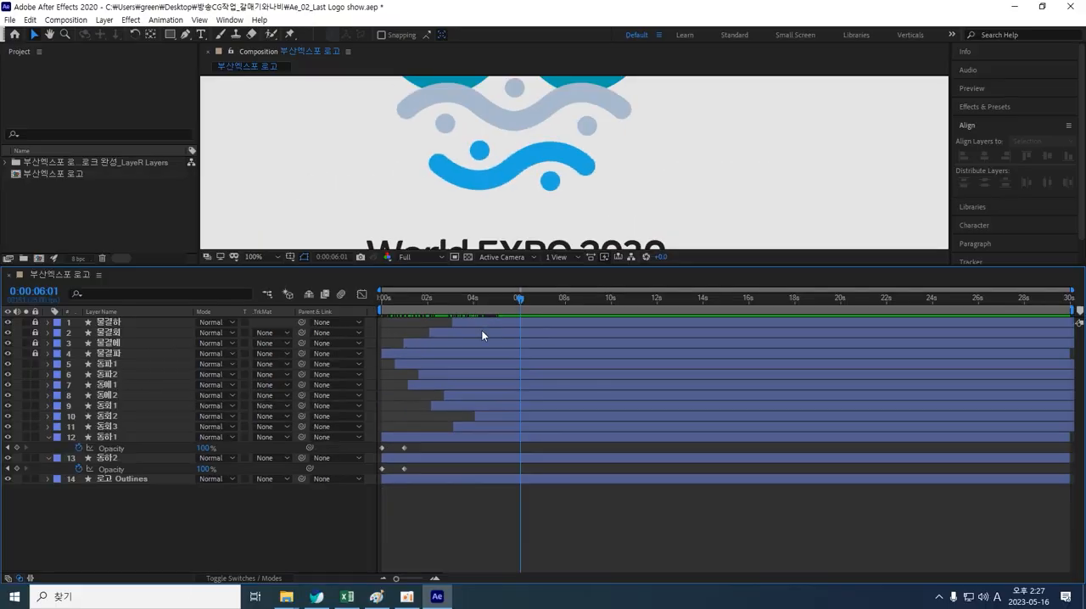
left_click(125, 438)
left_click(120, 458, "shift")
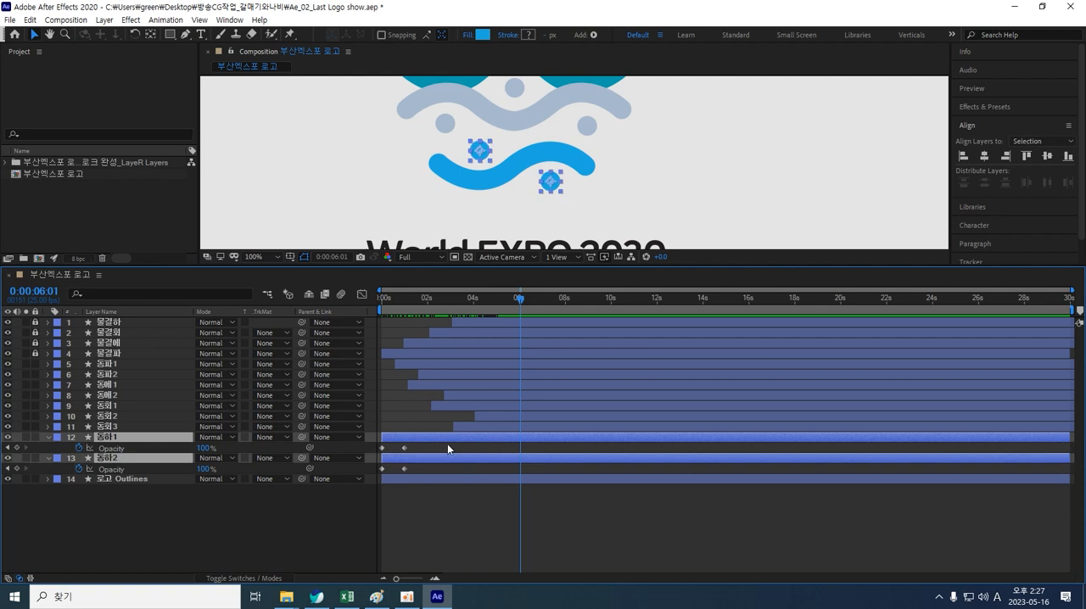
left_click_drag(445, 439, 499, 460)
left_click(486, 498)
left_click_drag(500, 461, 503, 461)
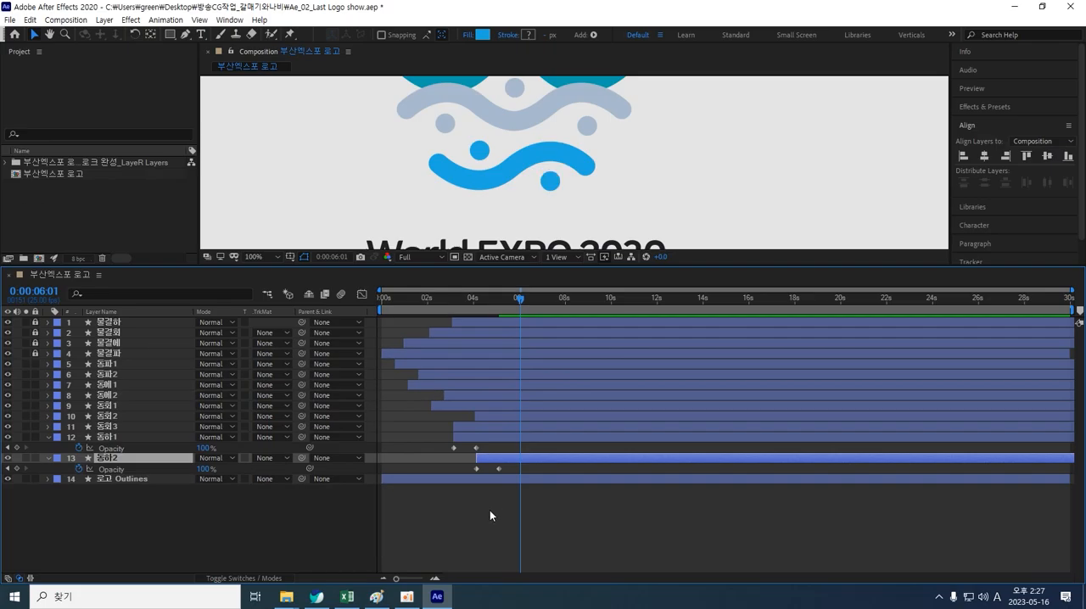
Step: Enlarge the composition viewer, fit the comp to it, and preview the animation from the start
left_click(476, 552)
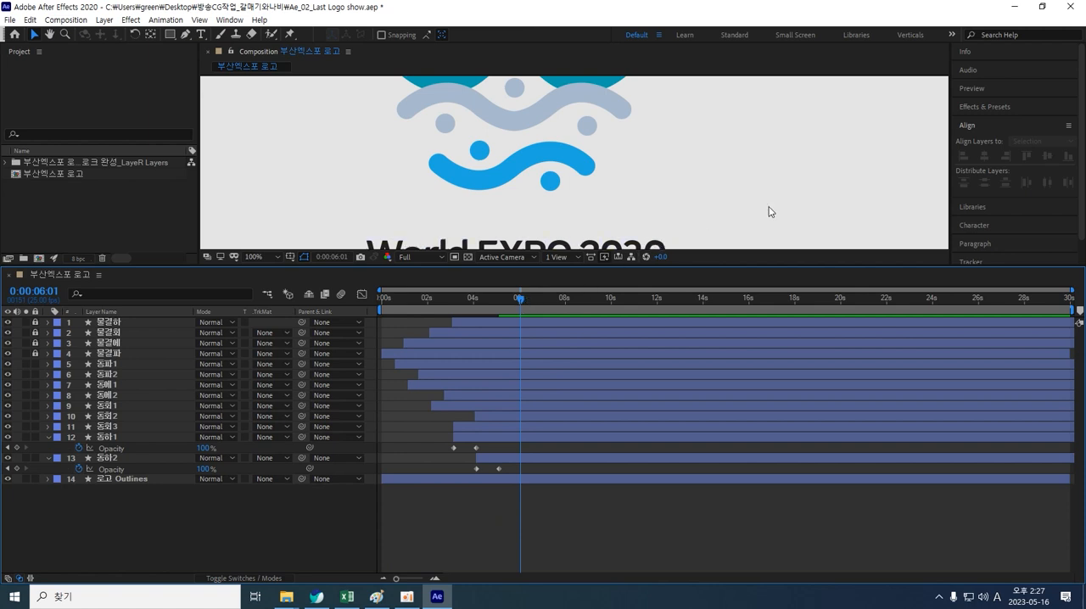
left_click_drag(740, 266, 740, 385)
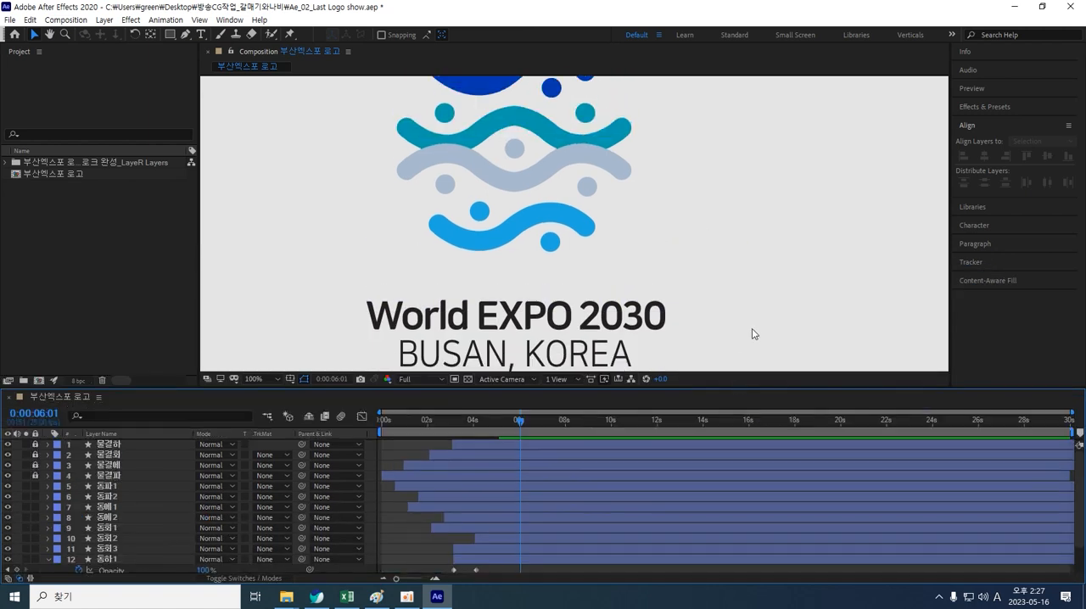
key("shift+slash")
left_click(696, 328)
key("Home")
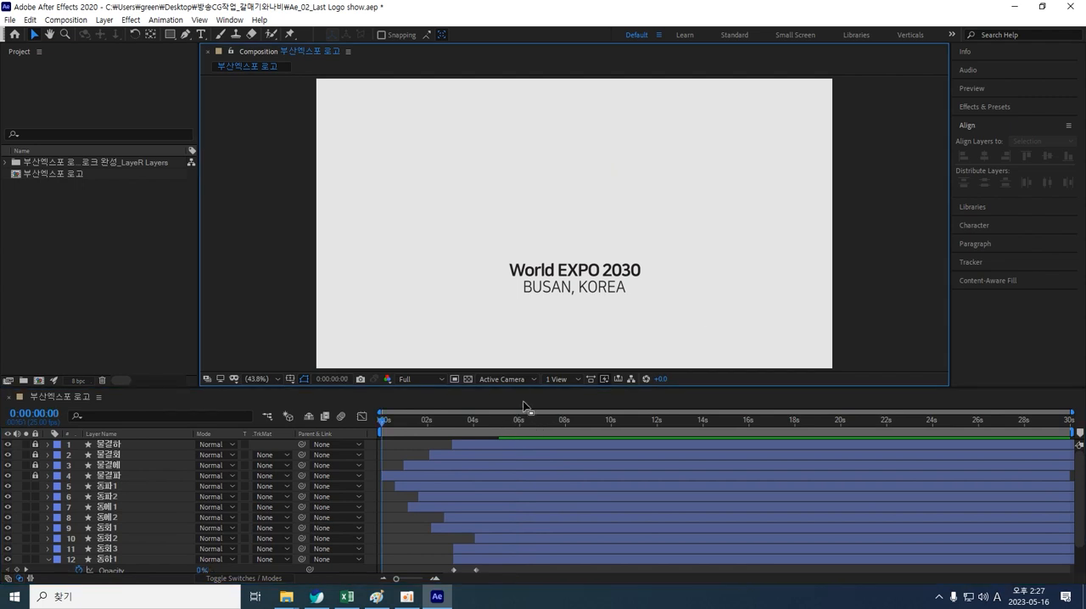
key("space")
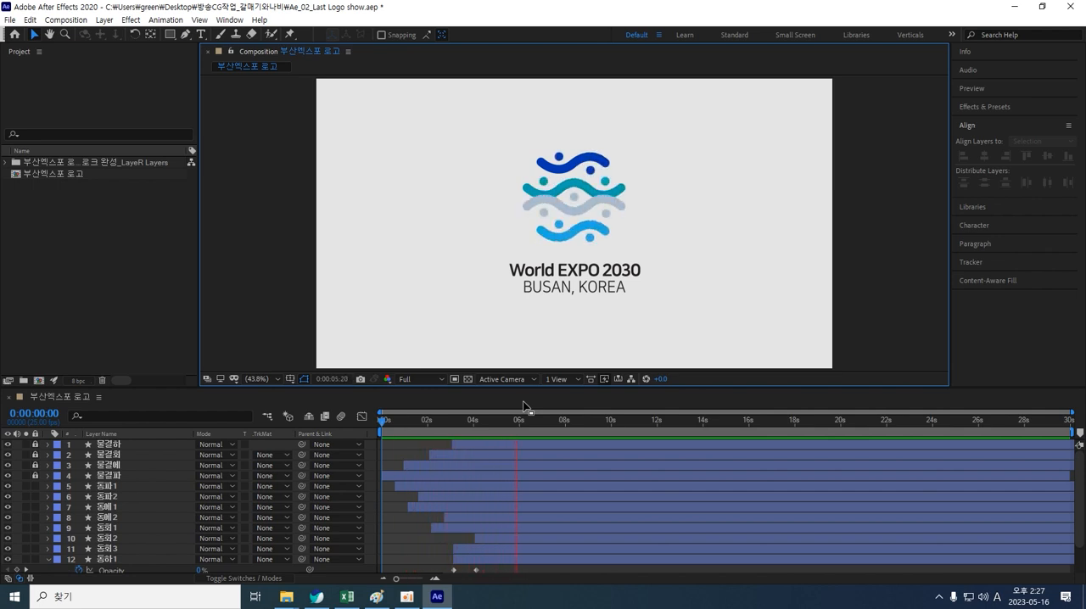
key("space")
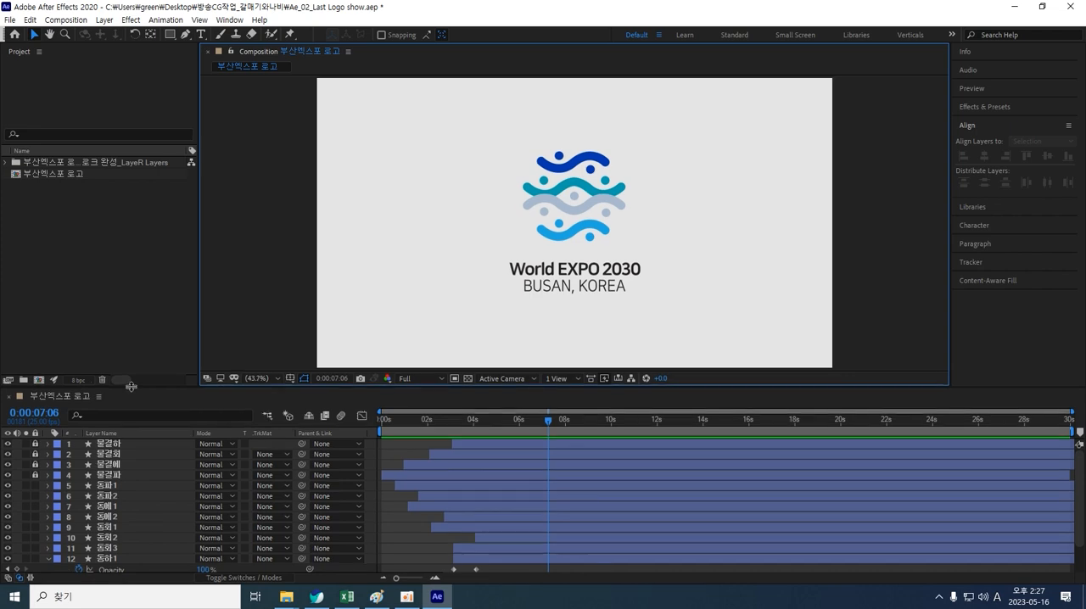
Step: Move the 로고 Outlines text layer later so it starts at about 5 seconds, after the dot layers
left_click_drag(131, 389, 127, 293)
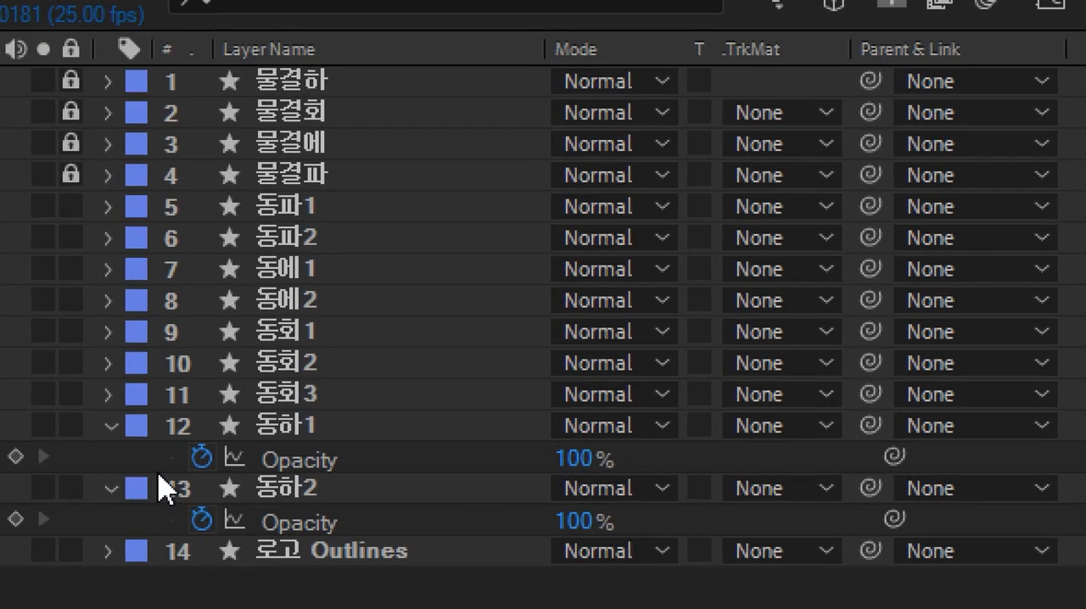
left_click(288, 422)
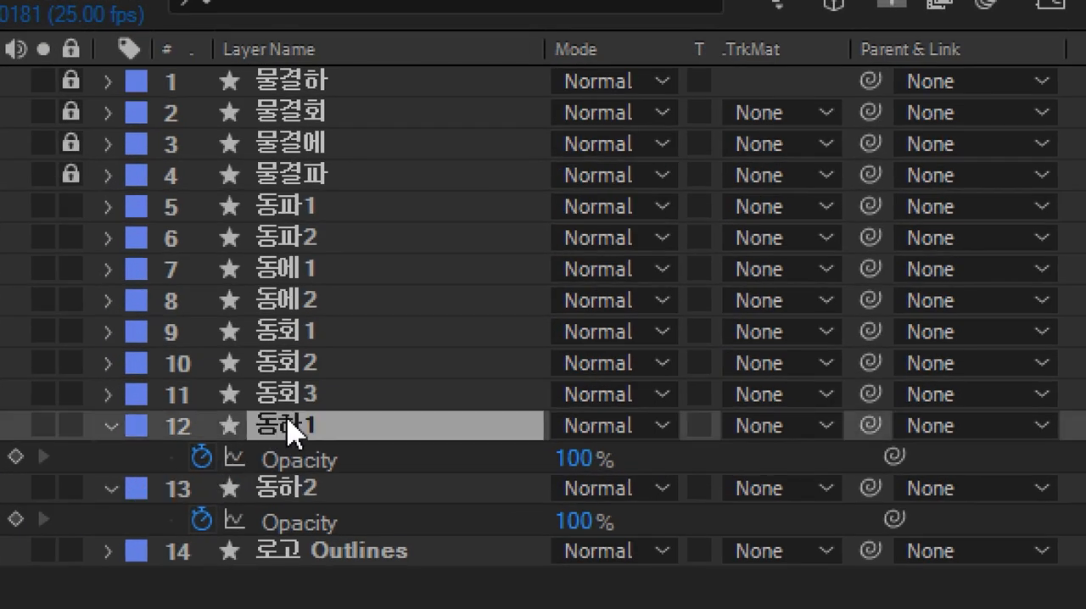
left_click(291, 487, "ctrl")
key("t")
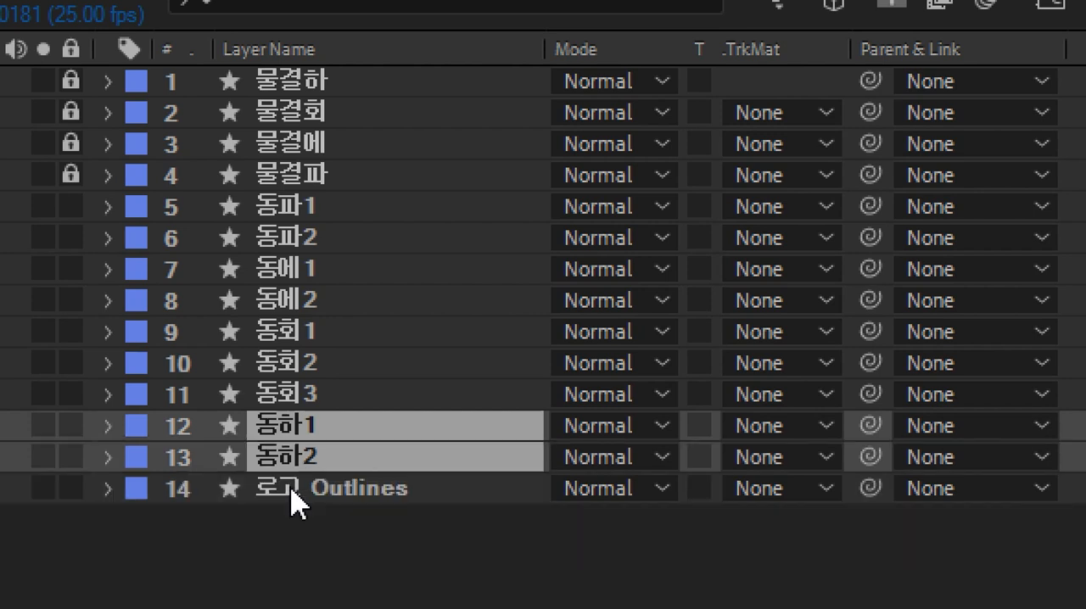
left_click(291, 534)
left_click(302, 501)
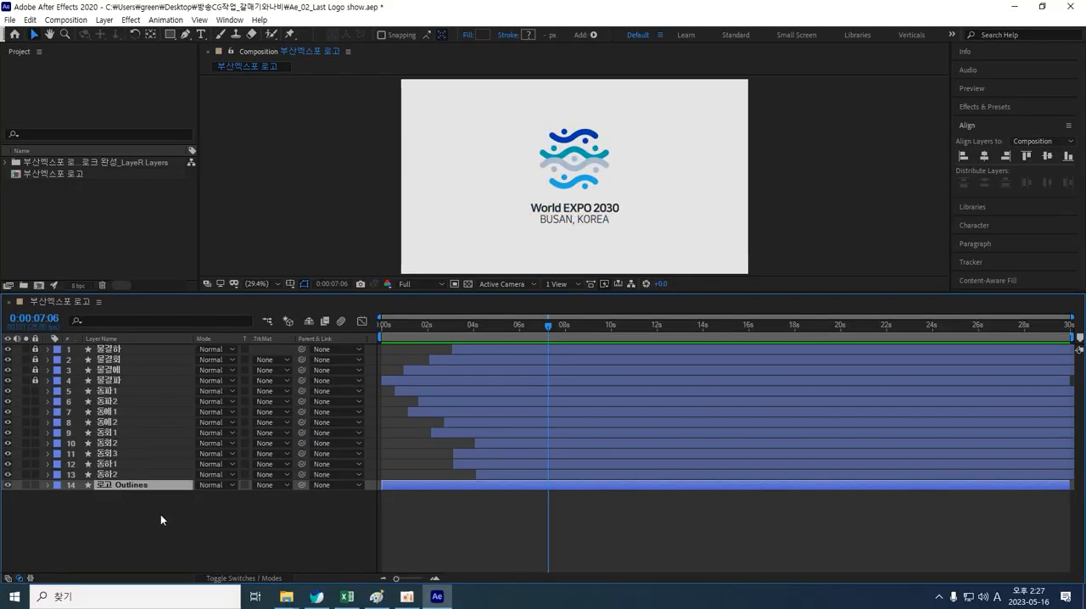
left_click(160, 514)
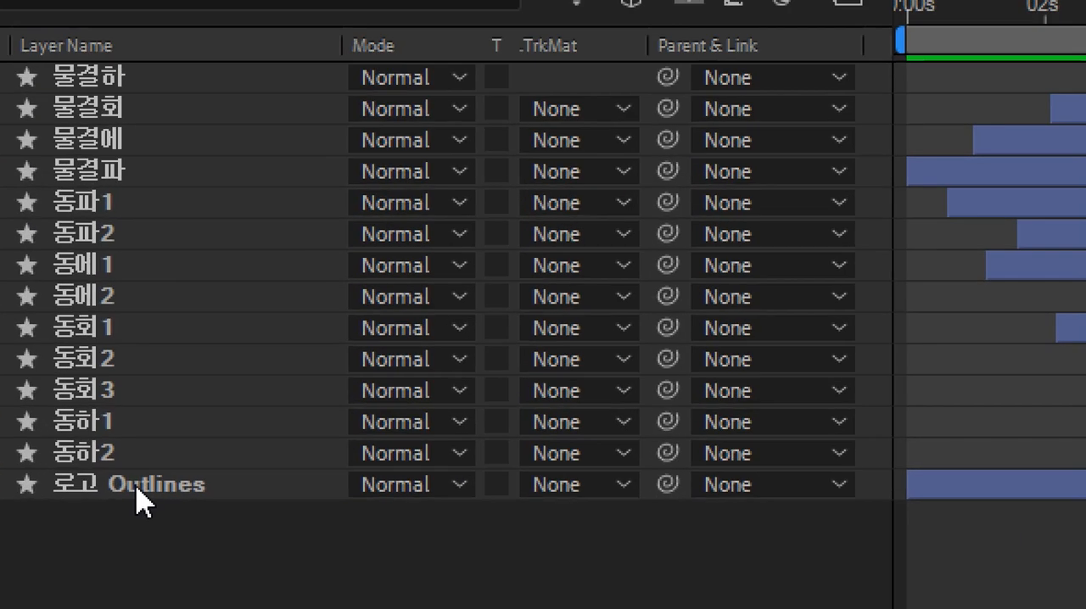
left_click(137, 488)
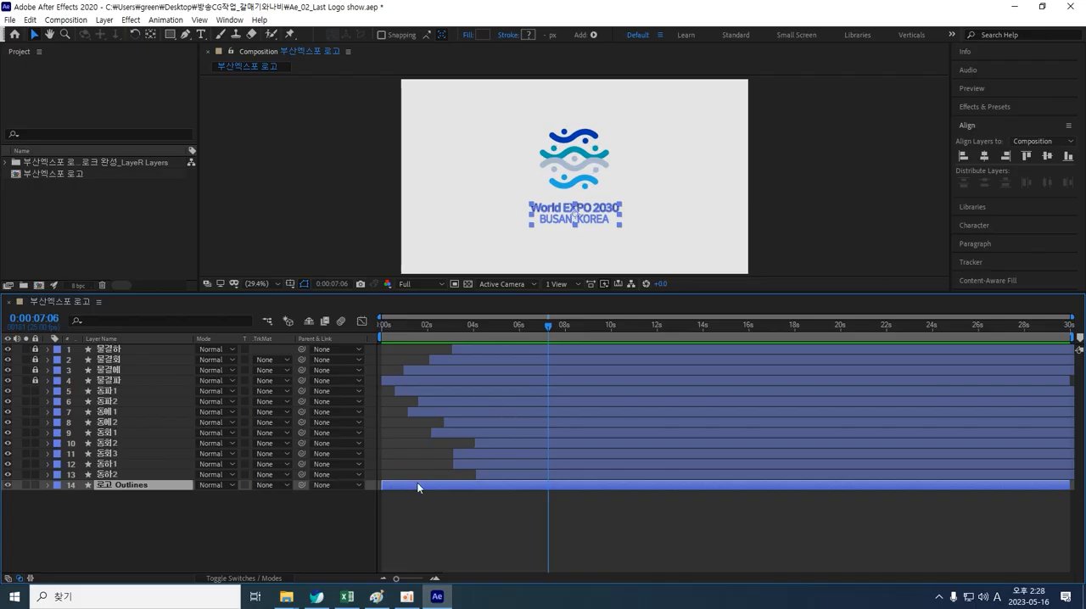
left_click_drag(417, 486, 540, 486)
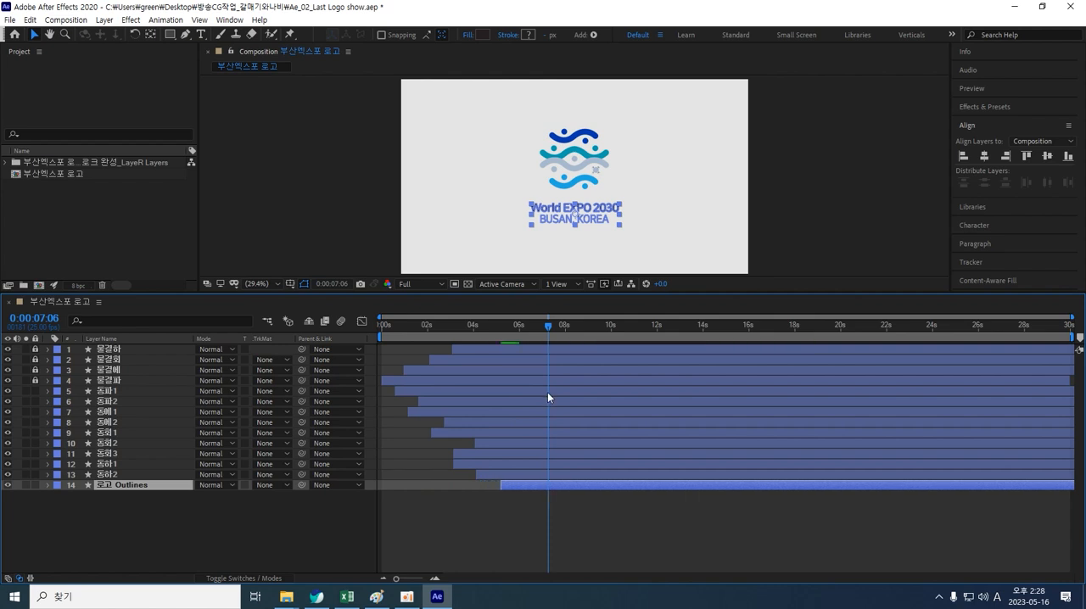
Step: Add an opacity keyframe on 로고 Outlines at about 6.5 seconds
left_click(672, 246)
mouse_move(546, 329)
left_mouse_down()
mouse_move(435, 339)
mouse_move(528, 338)
left_mouse_up()
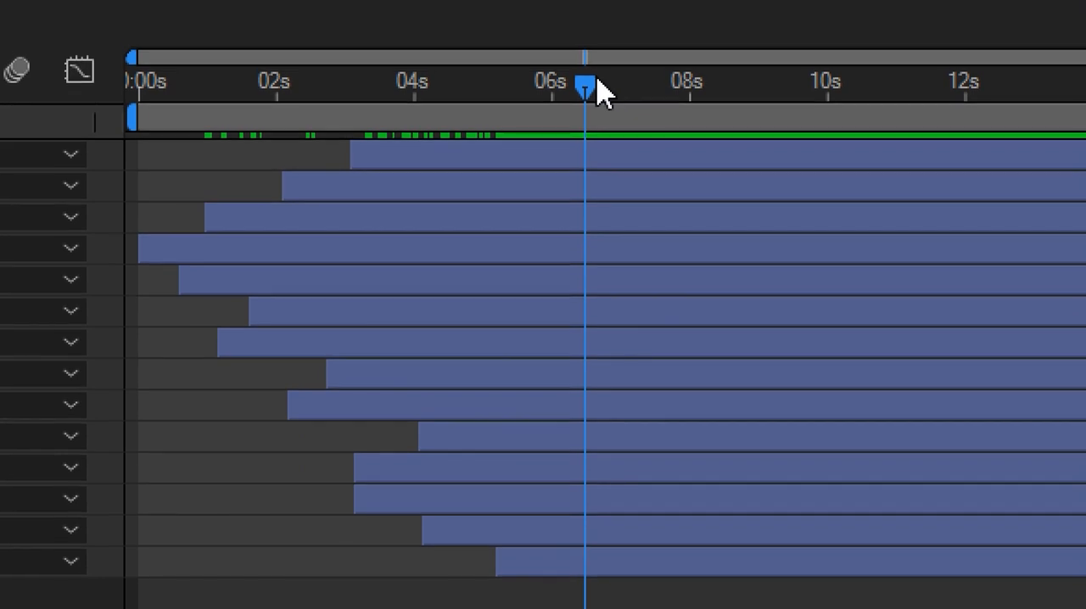
left_click(589, 80)
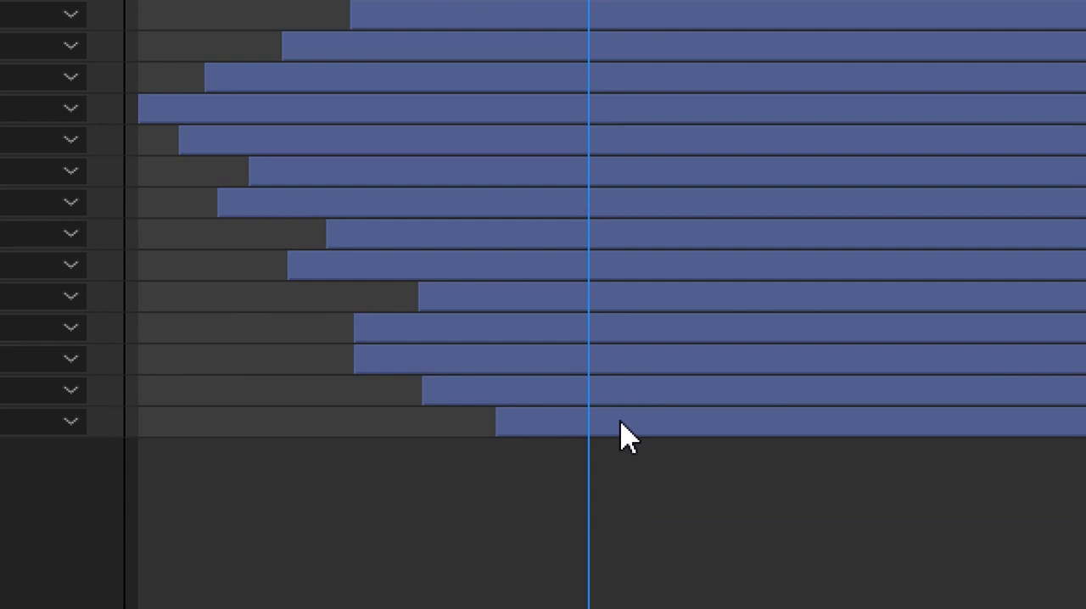
left_click(625, 423)
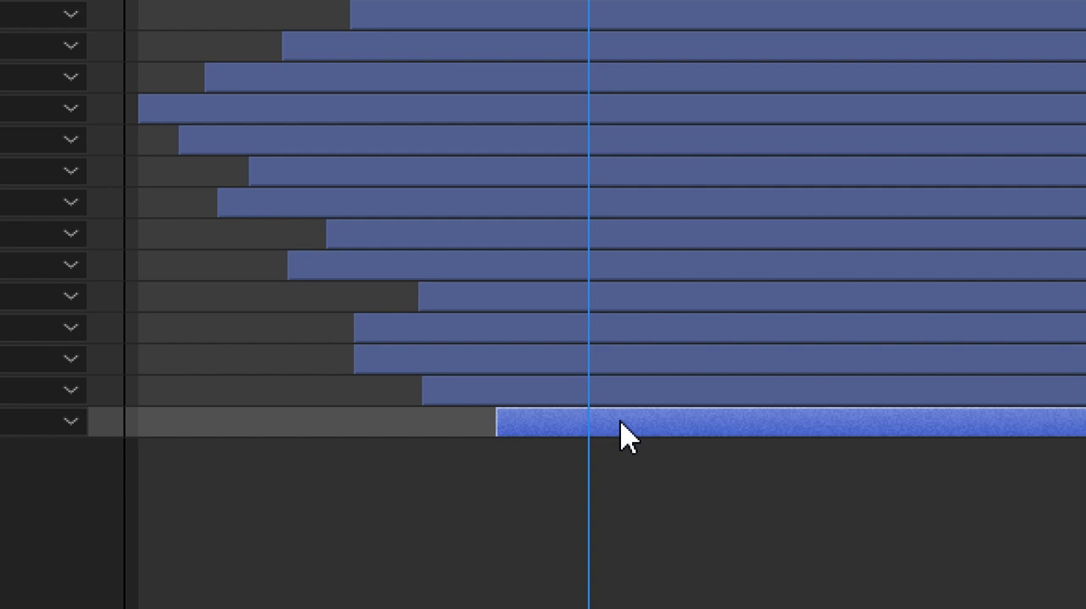
key("t")
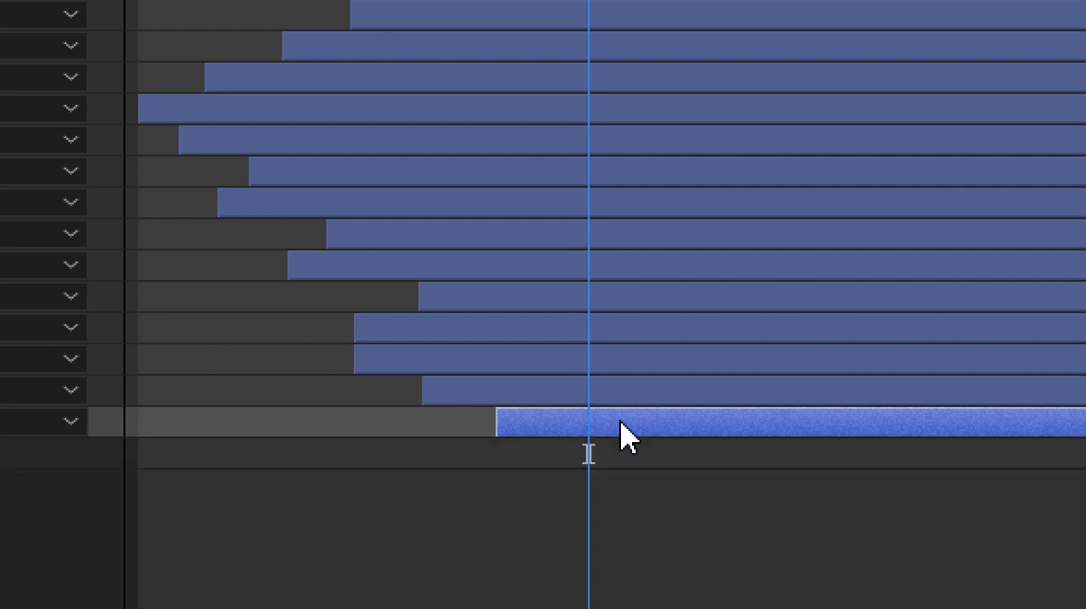
left_click(236, 456)
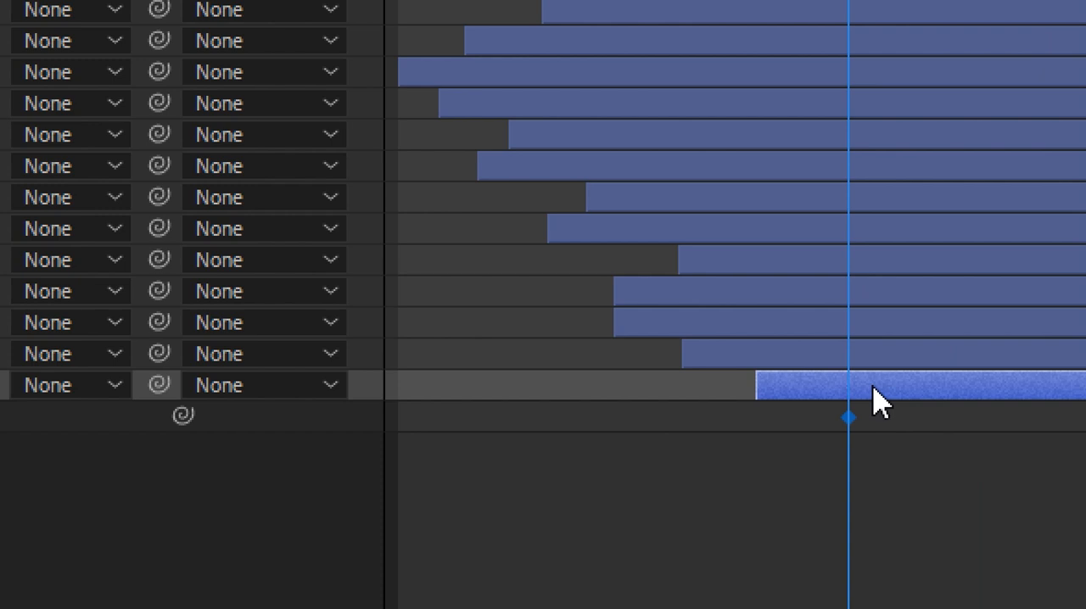
Step: At the layer's in-point, set 로고 Outlines opacity to 0% so the text fades in
left_click(874, 387)
key("i")
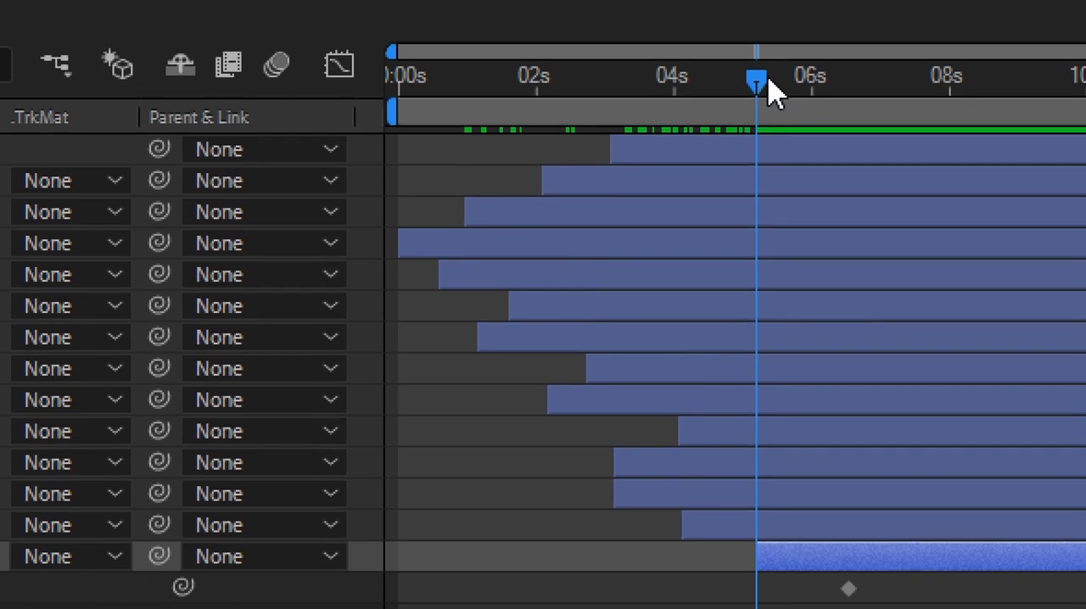
left_click(744, 83)
left_click_drag(745, 87, 740, 87)
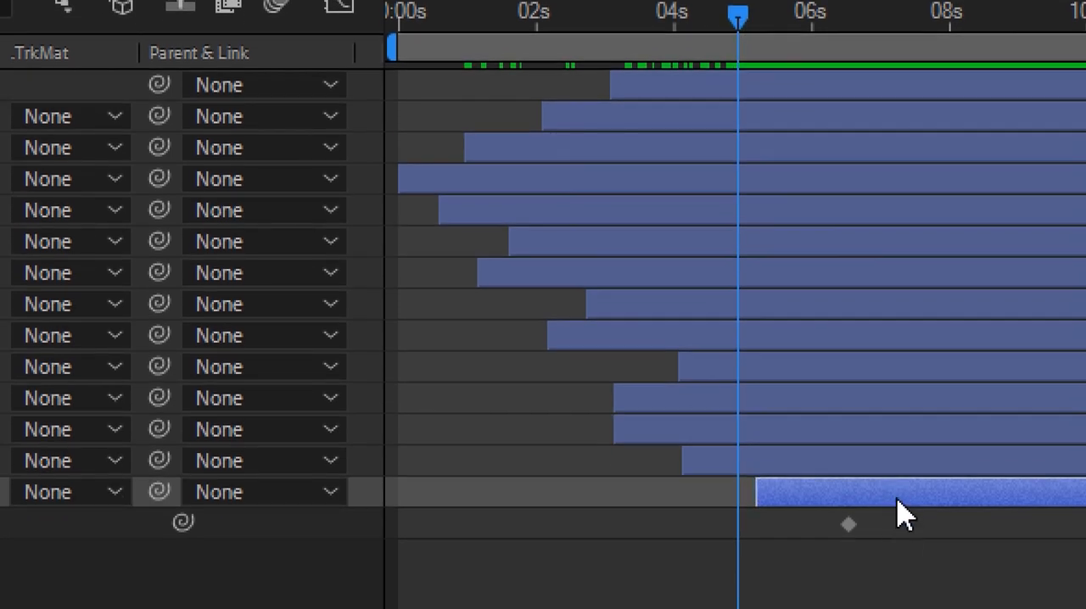
key("i")
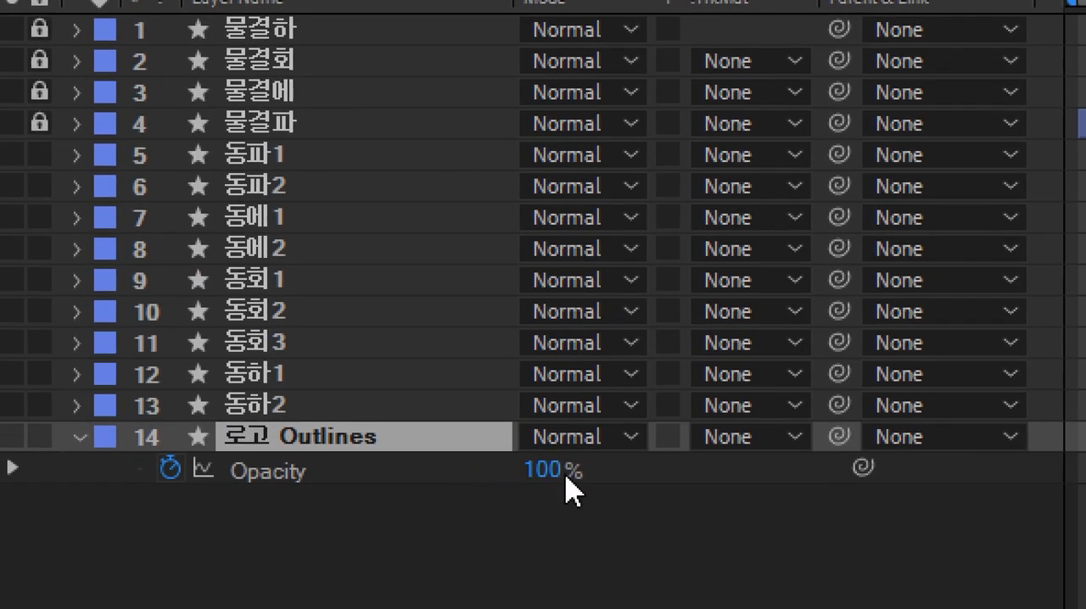
left_click(550, 471)
type("0")
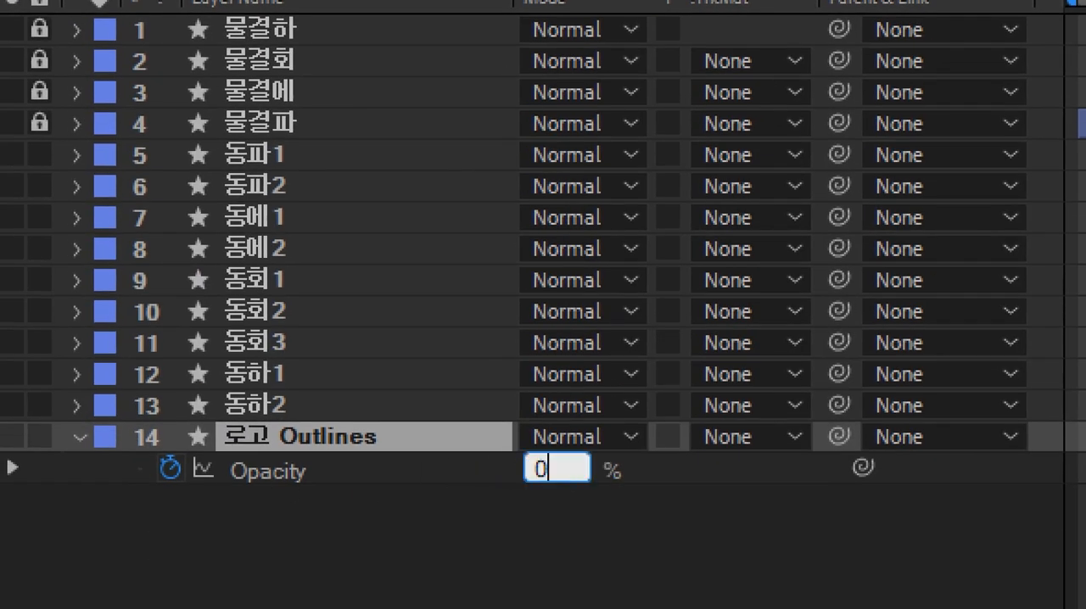
key("Return")
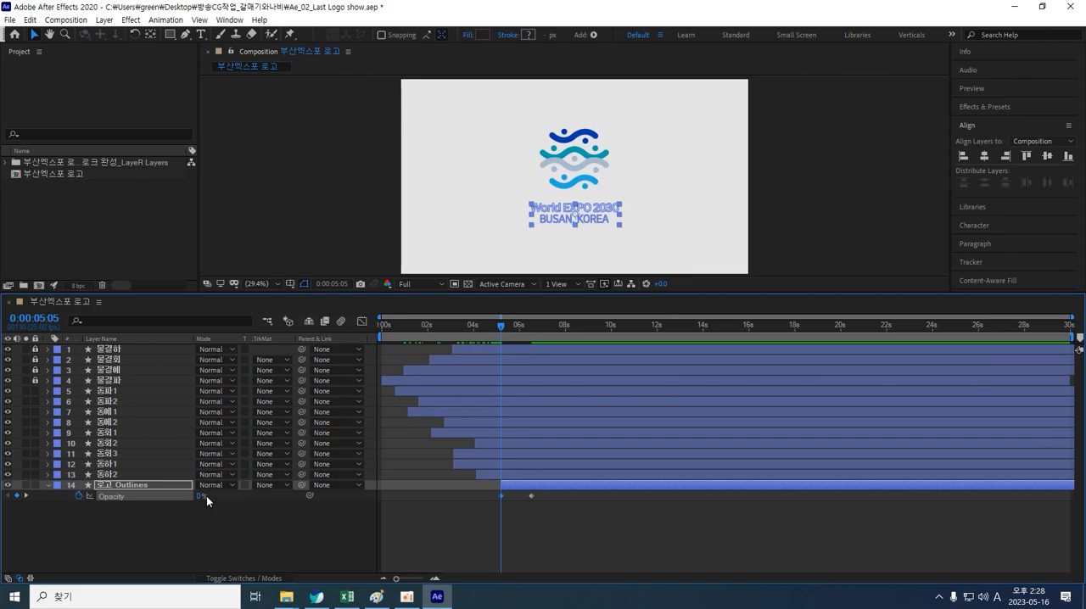
Step: Lock layers 동파1 through 로고 Outlines and unlock the four 물결 wave layers
left_click(563, 543)
left_click_drag(495, 327, 611, 333)
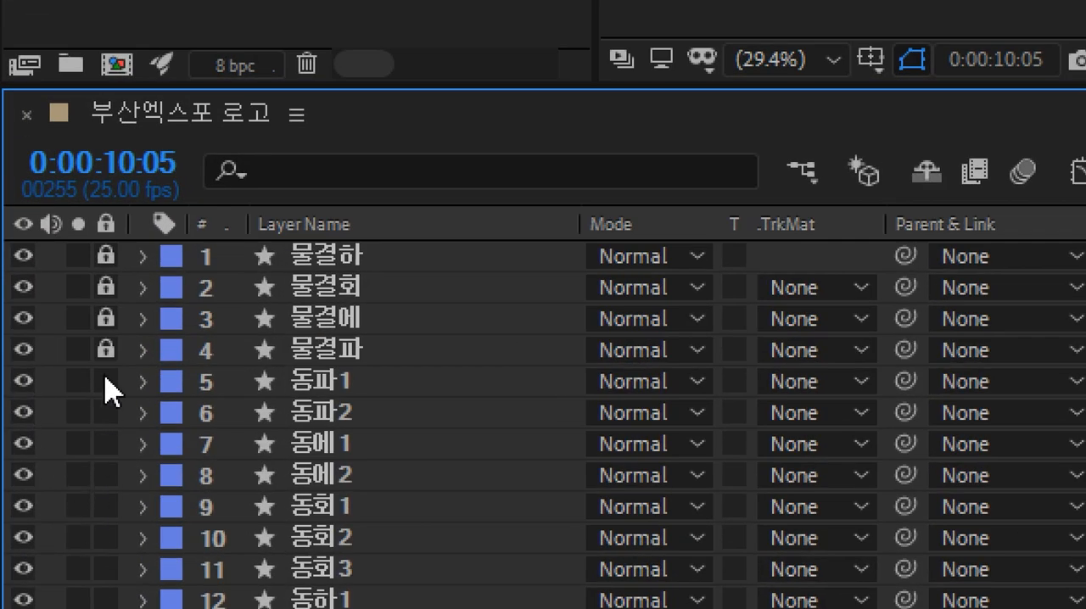
left_click_drag(69, 385, 97, 535)
left_click_drag(106, 85, 108, 185)
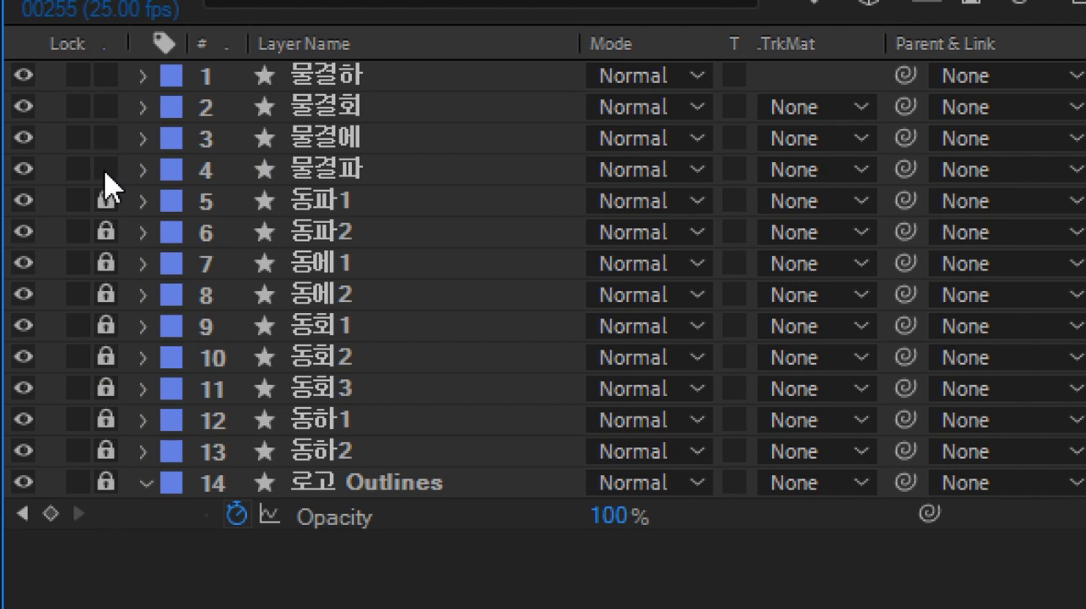
left_click(321, 85)
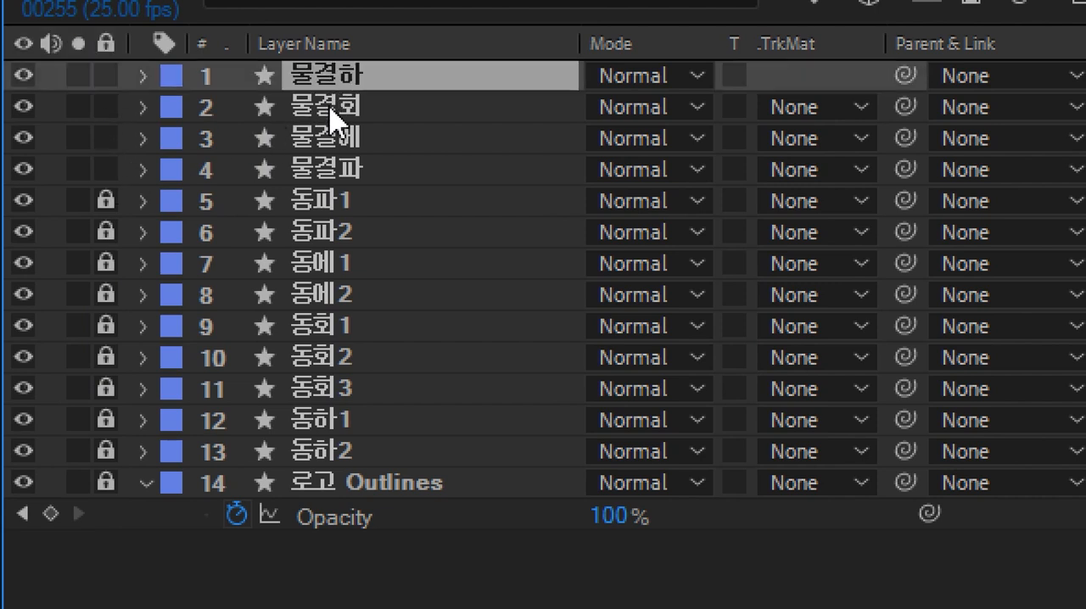
left_click(334, 108)
left_click(323, 86)
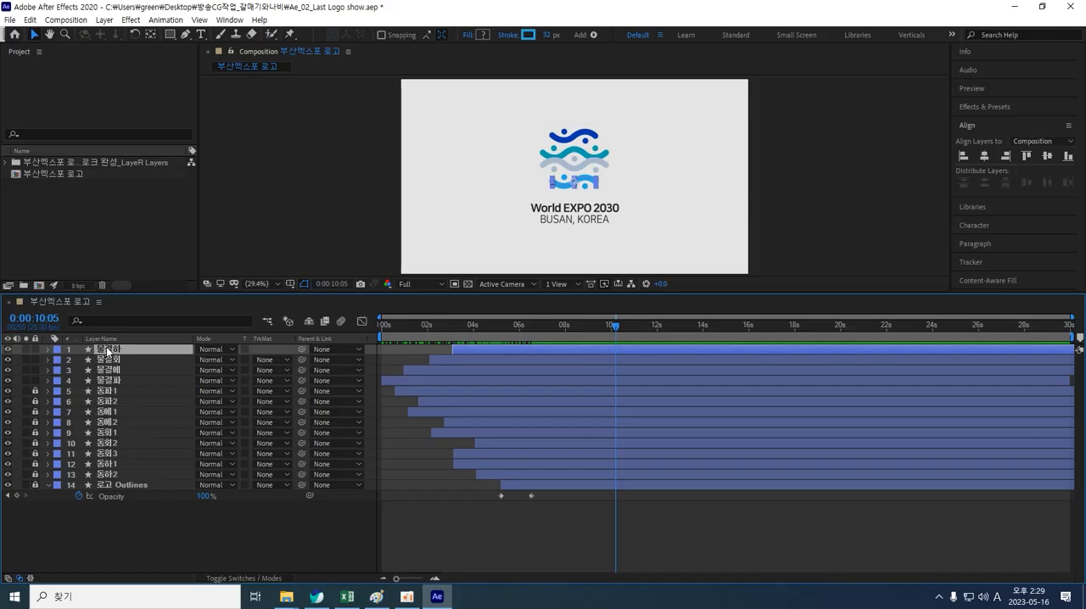
left_click(742, 209)
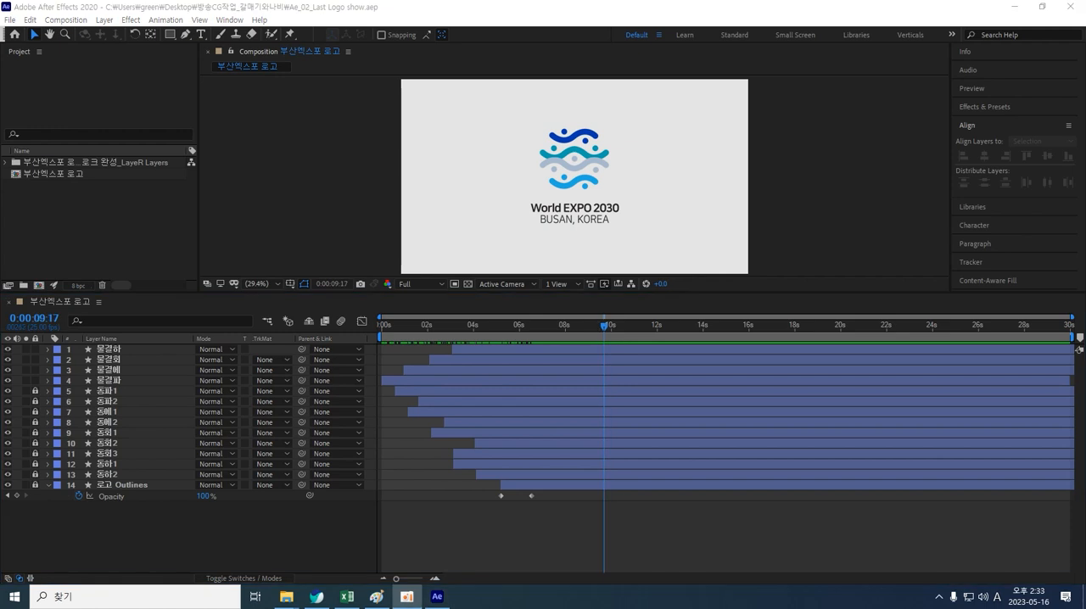
Step: Select the four 물결 wave layers (물결하, 물결회, 물결에, 물결파) and duplicate them
mouse_move(602, 327)
left_mouse_down()
mouse_move(284, 345)
mouse_move(430, 335)
mouse_move(530, 291)
mouse_move(567, 294)
mouse_move(369, 315)
mouse_move(434, 311)
mouse_move(424, 314)
left_mouse_up()
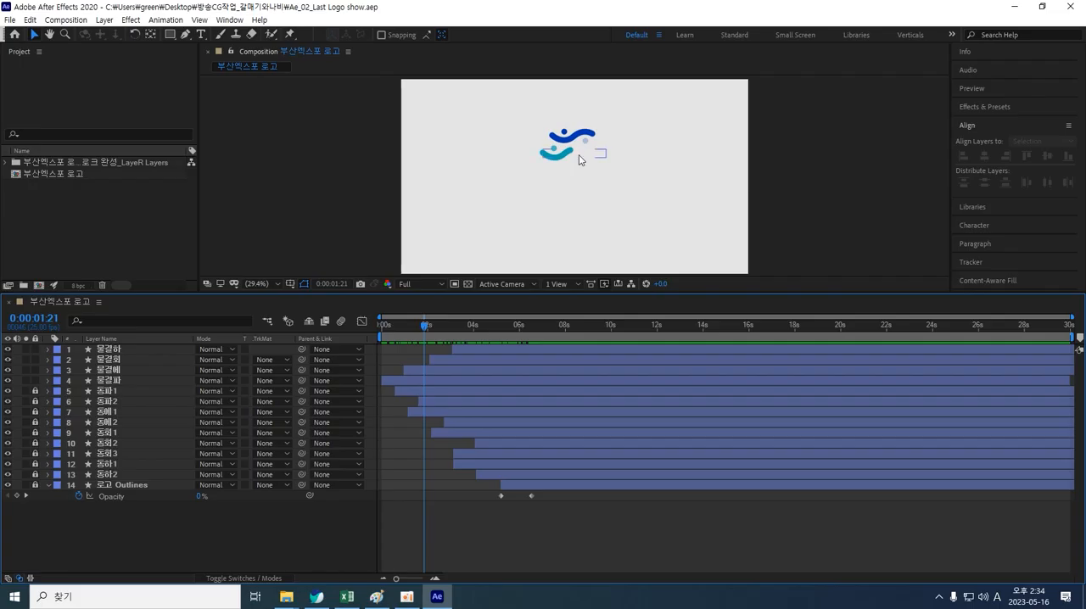
scroll(580, 160, "up", 1)
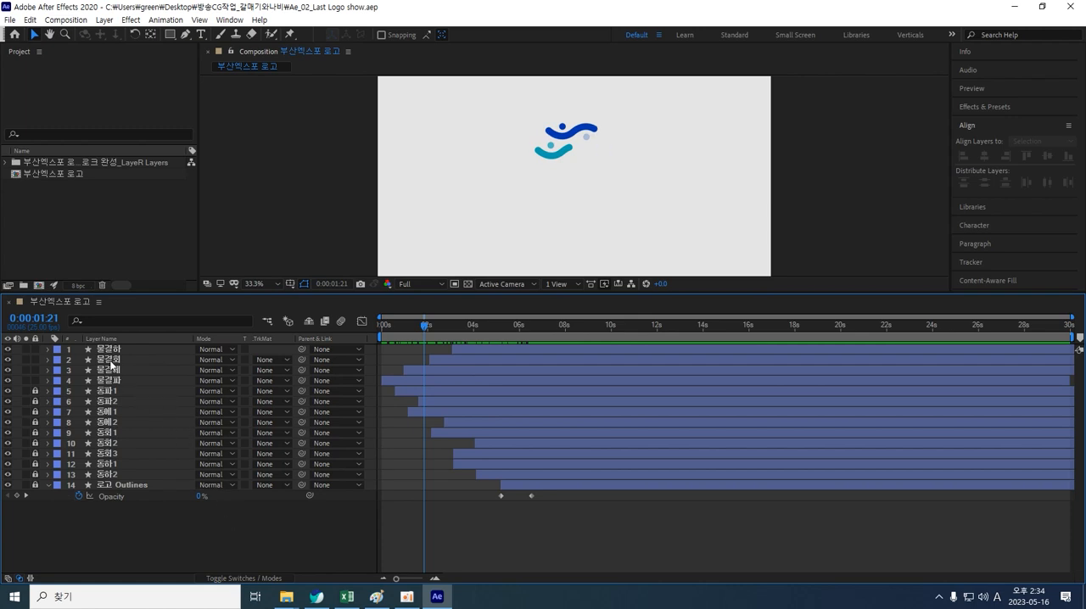
left_click(110, 352)
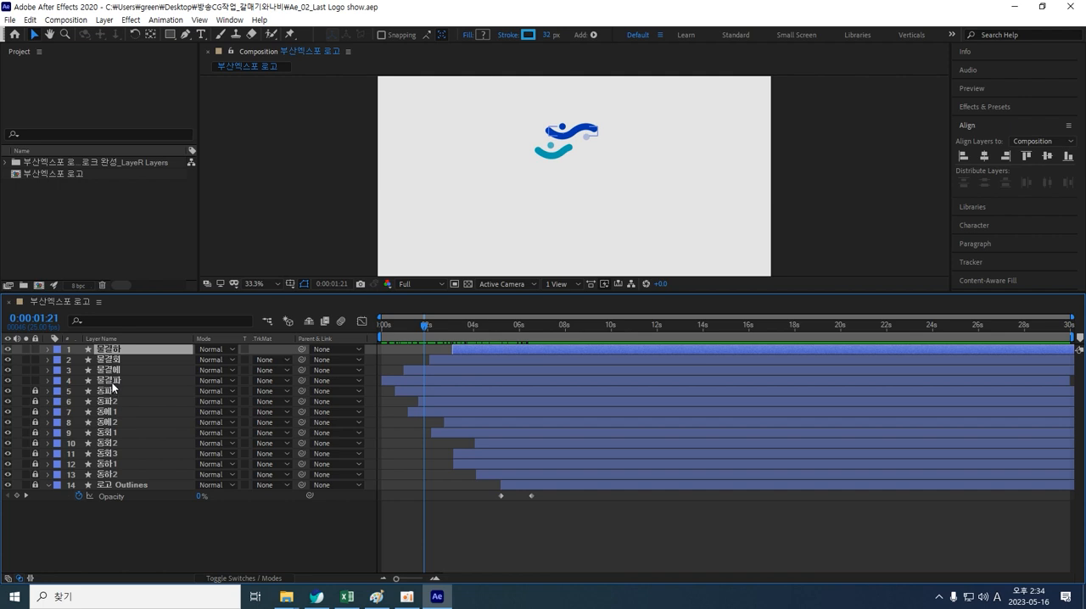
left_click(112, 386, "shift")
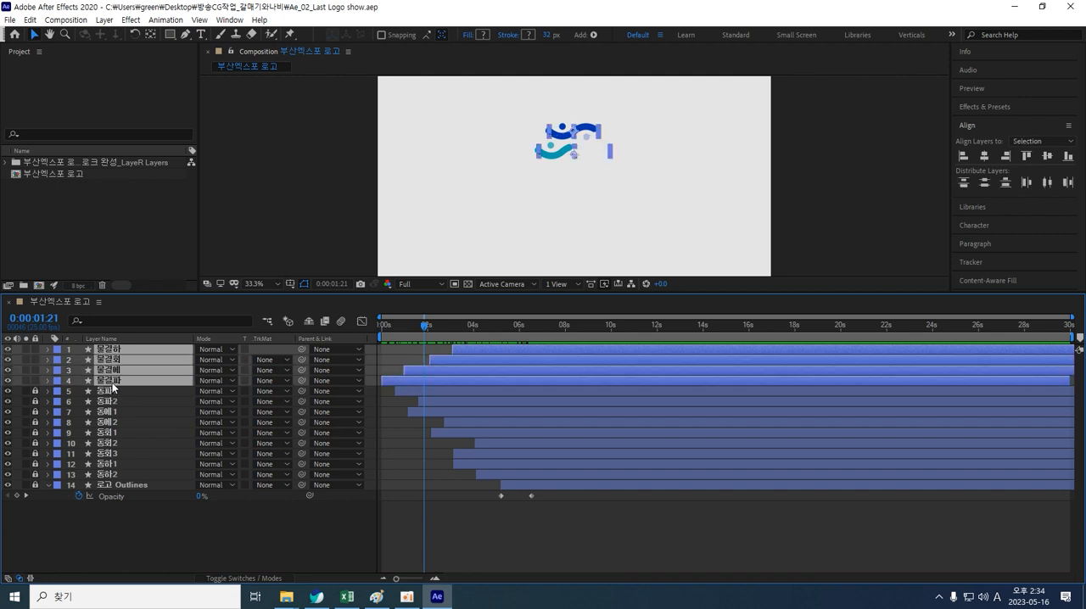
left_click(177, 523)
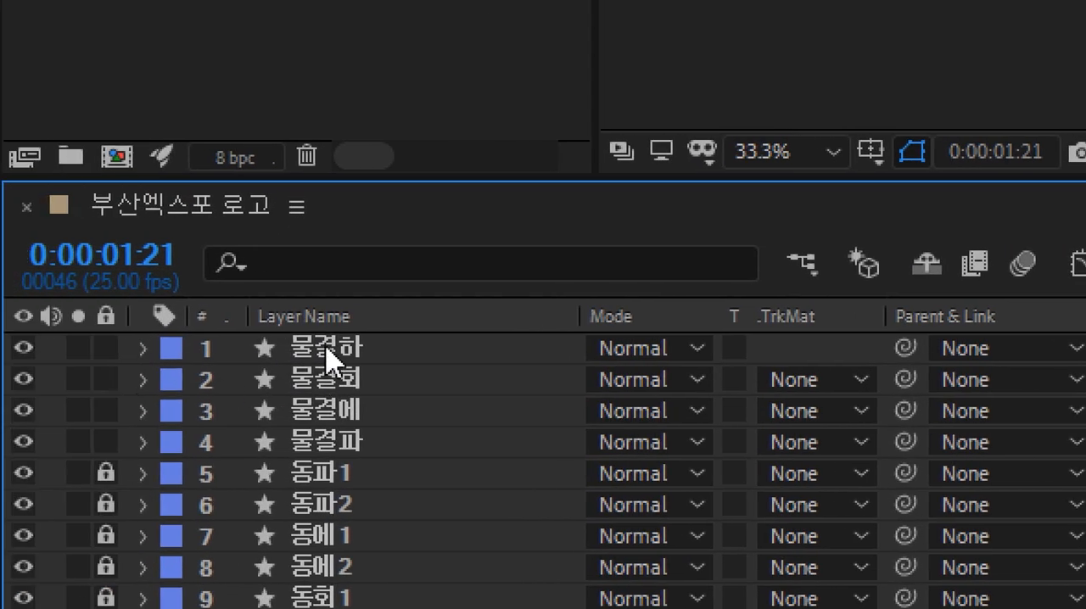
left_click(331, 360)
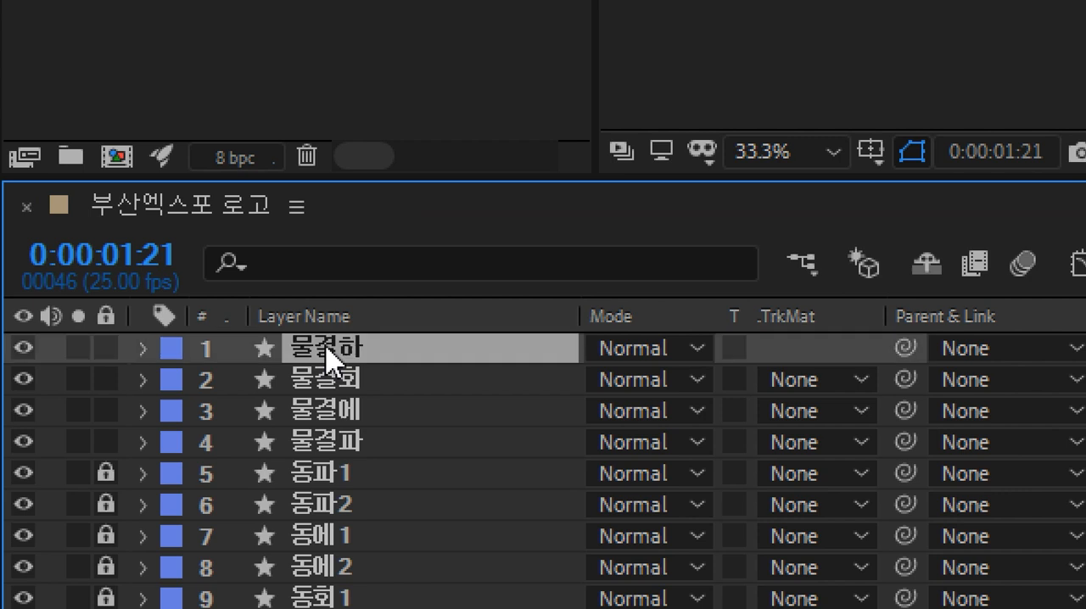
key("p")
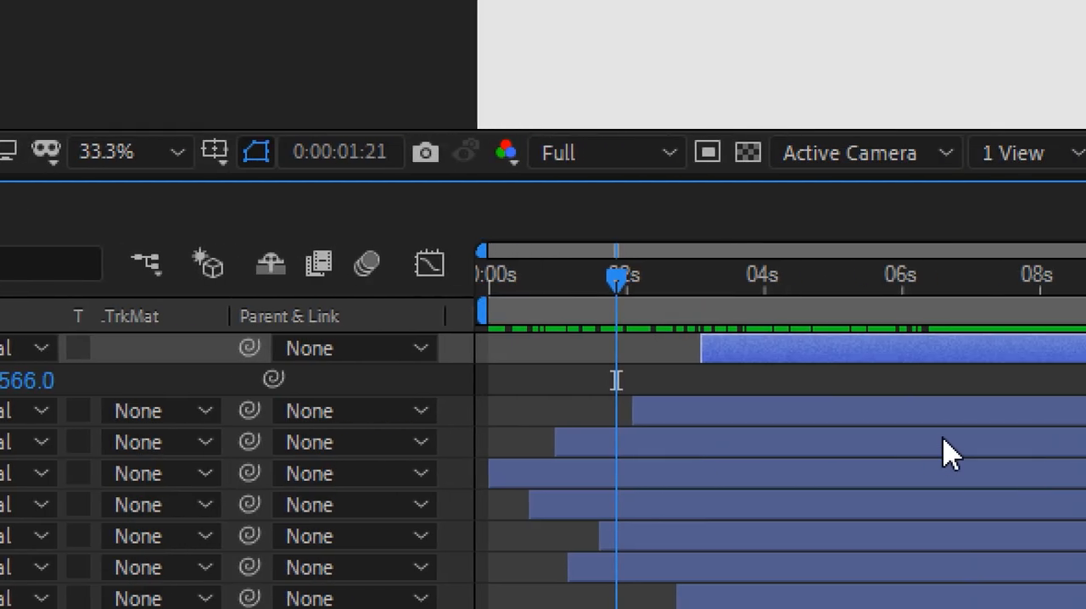
key("p")
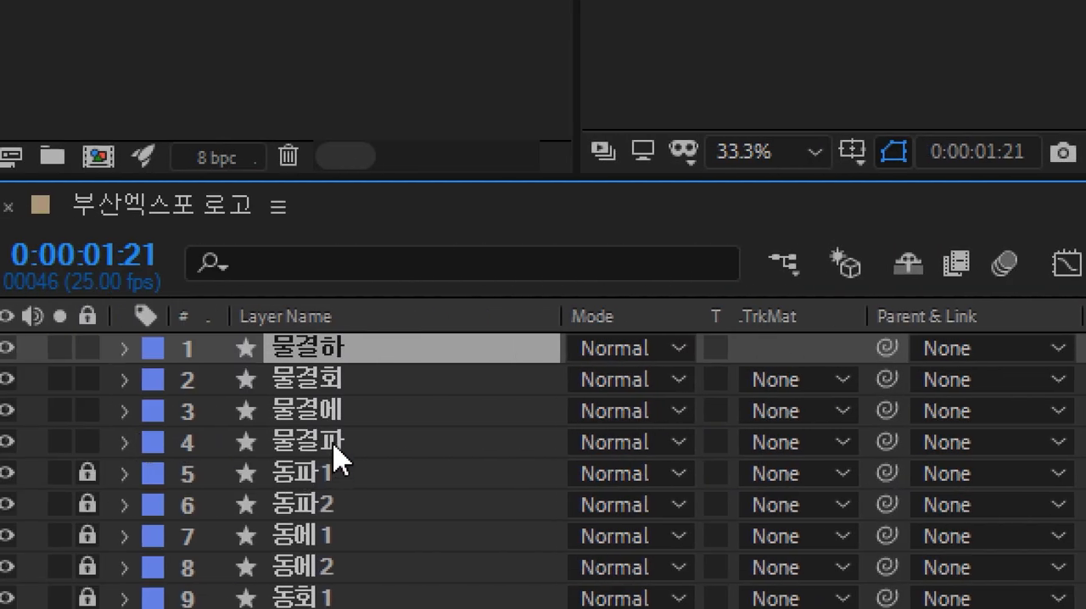
left_click(334, 450, "shift")
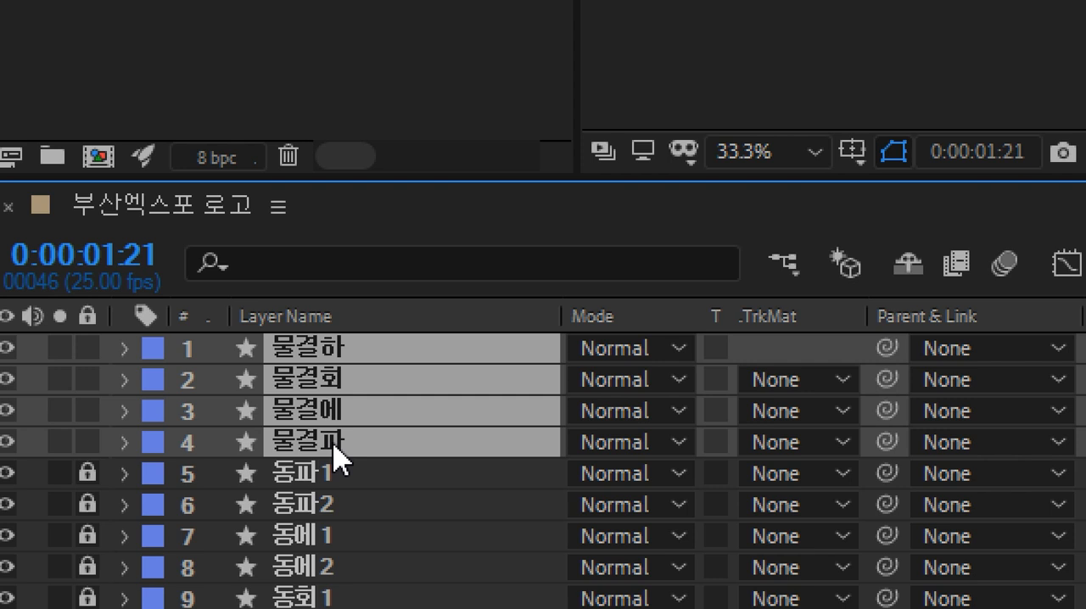
key("ctrl+d")
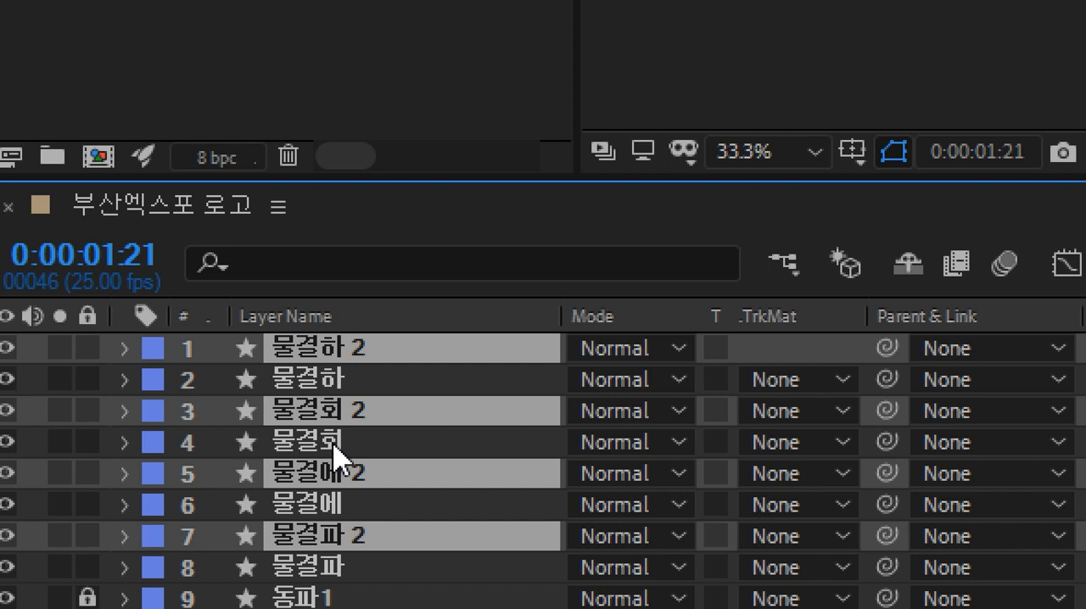
Step: Move the four duplicated wave layers to the top of the layer stack
key("ctrl+shift+bracketright")
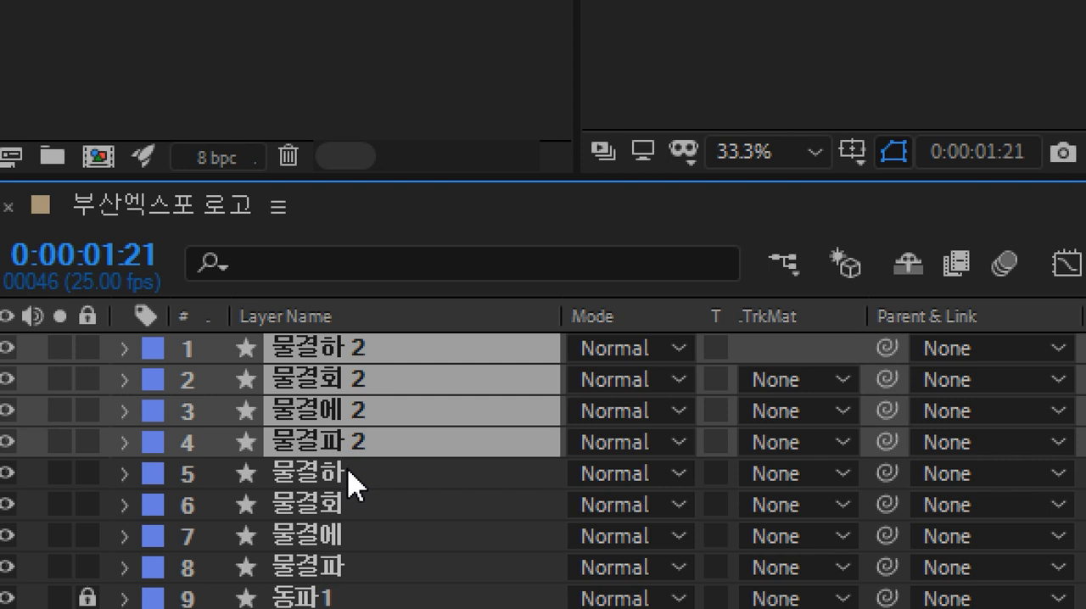
key("ctrl+z")
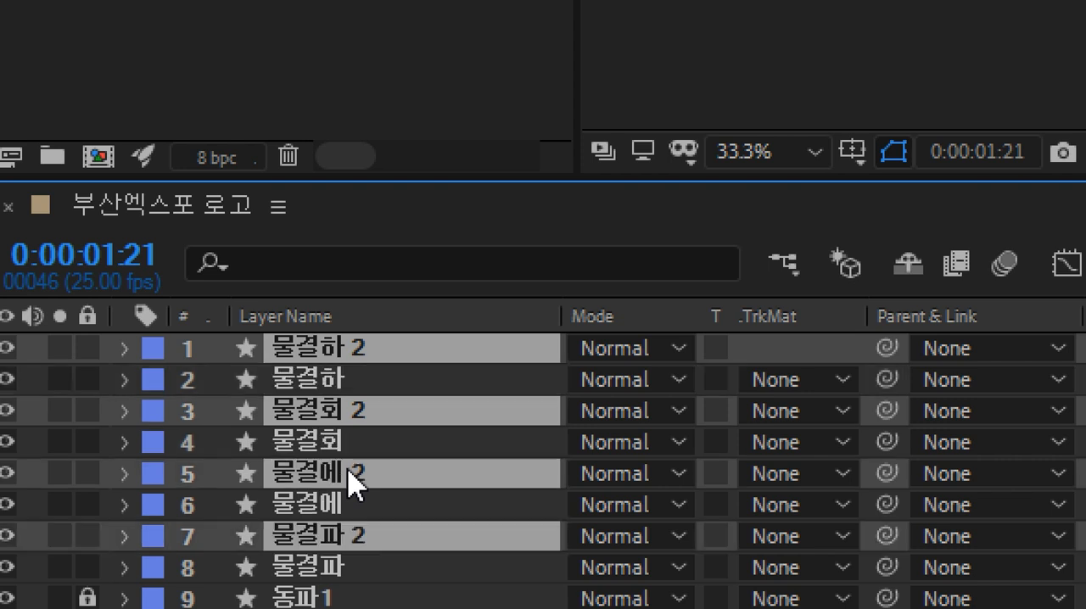
key("ctrl+z")
key("ctrl+shift+z")
key("ctrl+shift+bracketright")
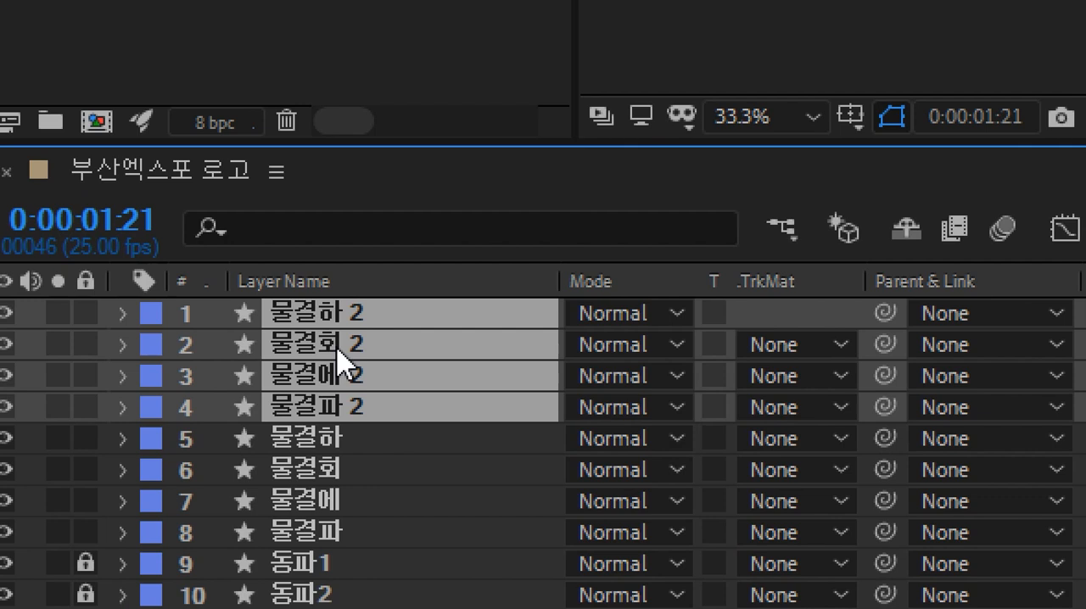
Step: Pre-compose the four duplicated wave layers into a new composition named 물결트랜지션, moving all attributes into it
right_click(342, 364)
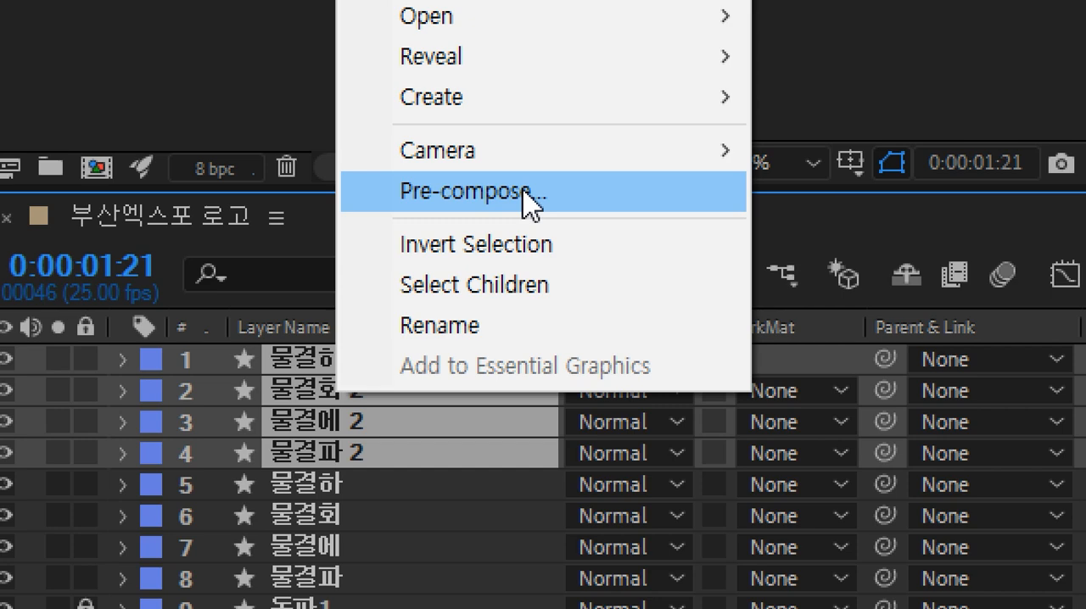
left_click(523, 193)
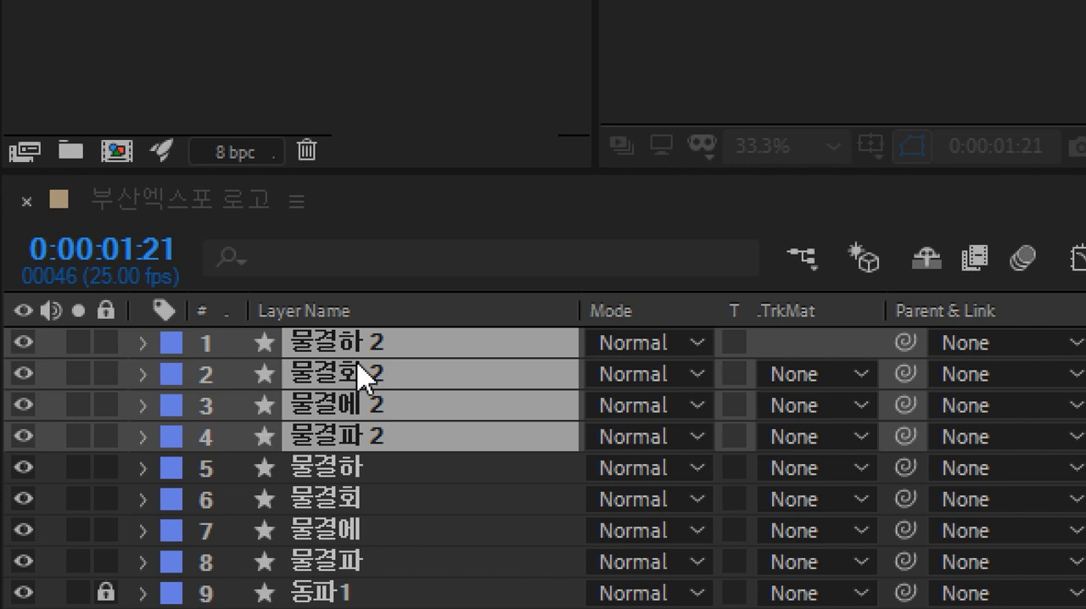
key("ctrl+shift+c")
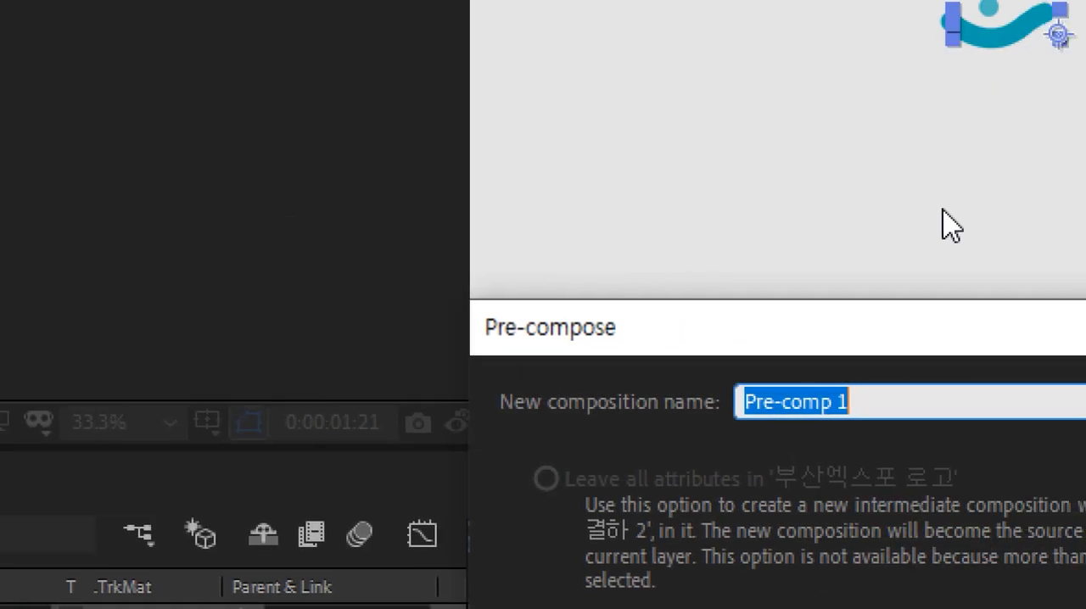
type("anf")
key("BackSpace")
key("BackSpace")
key("BackSpace")
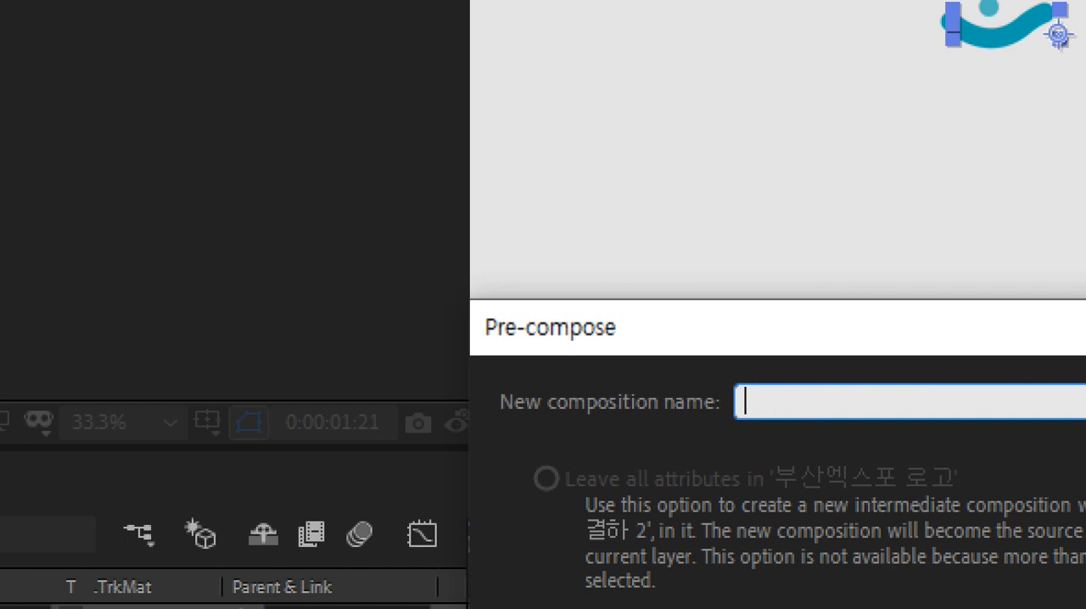
type("물결트")
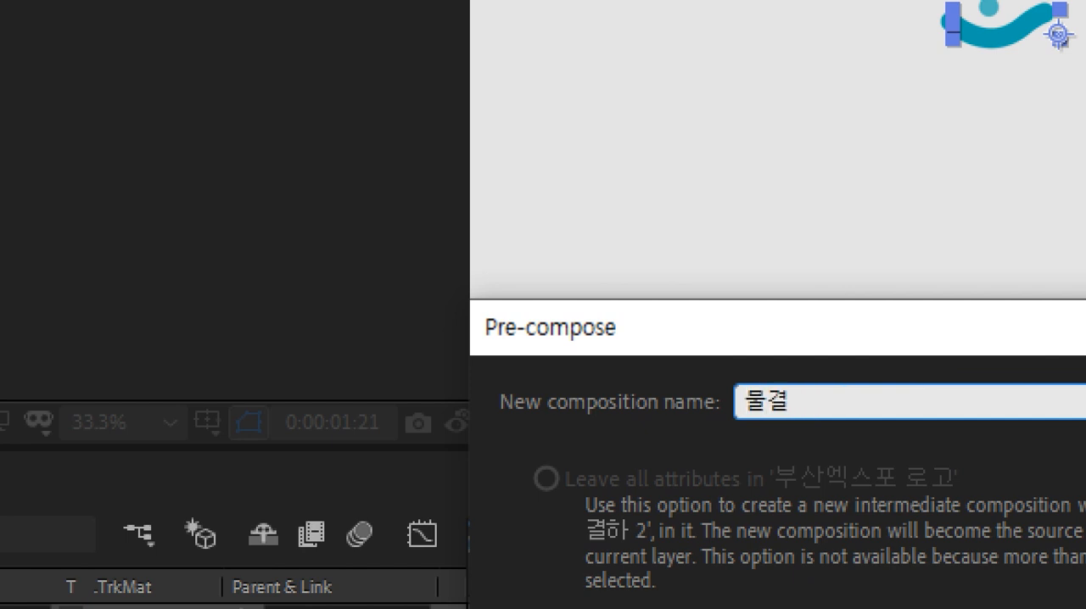
type("랜지션")
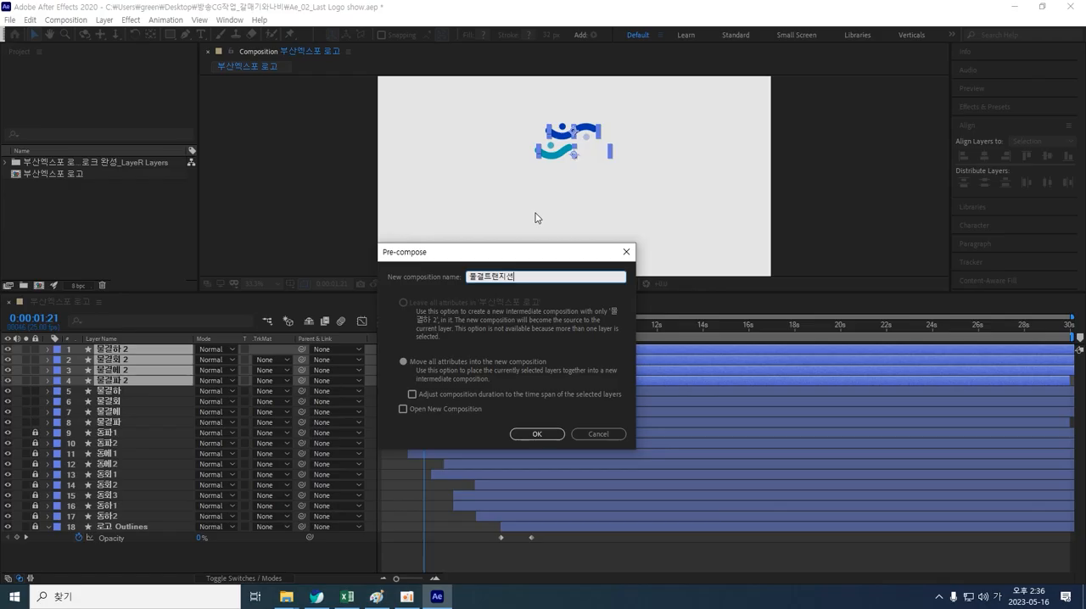
left_click_drag(504, 259, 472, 303)
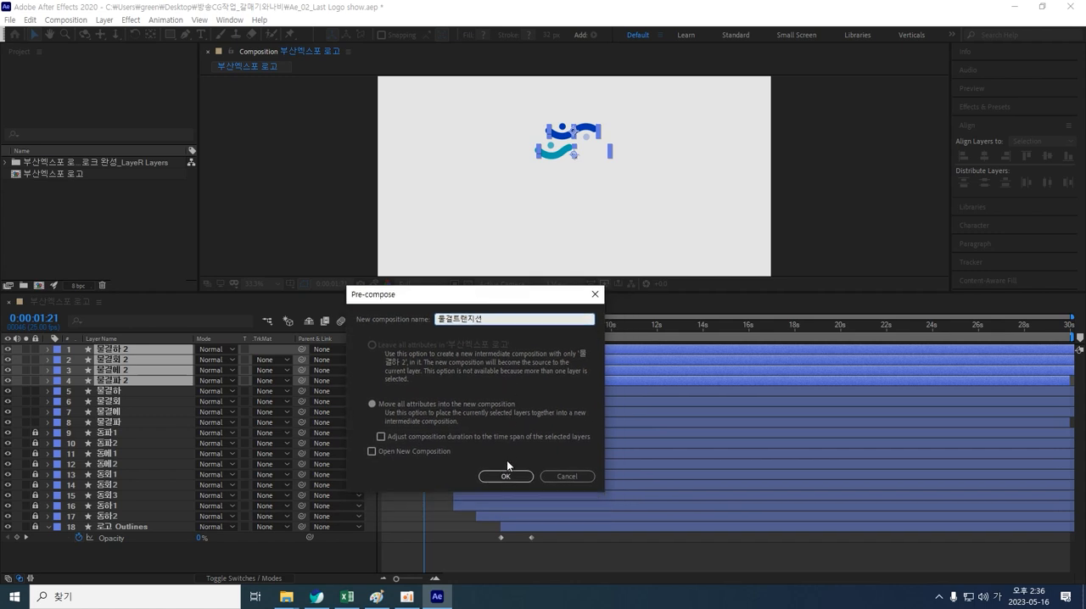
left_click_drag(467, 301, 342, 240)
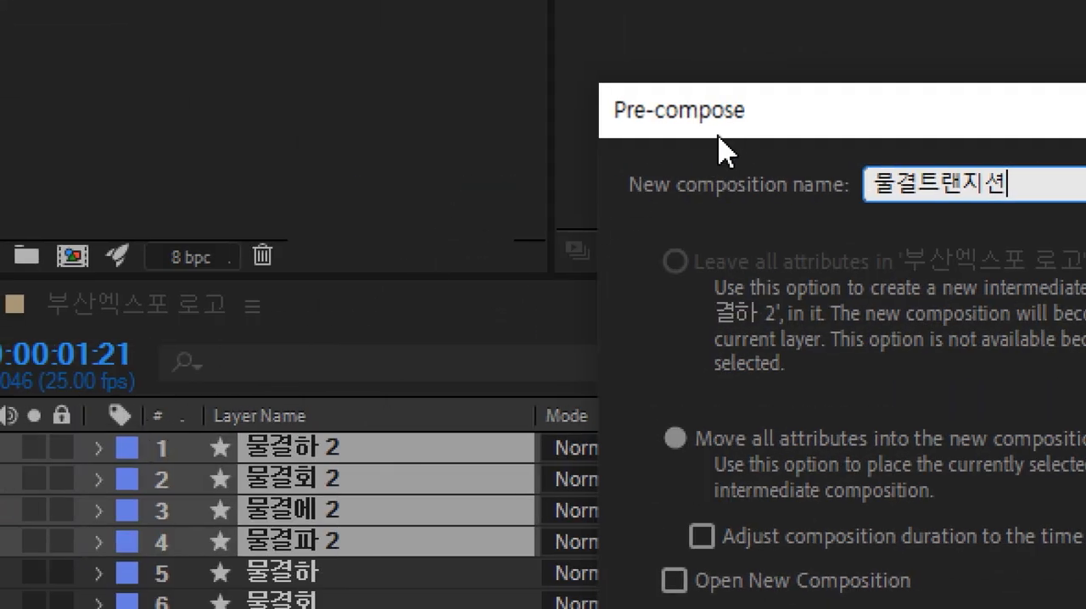
left_click_drag(422, 134, 395, 314)
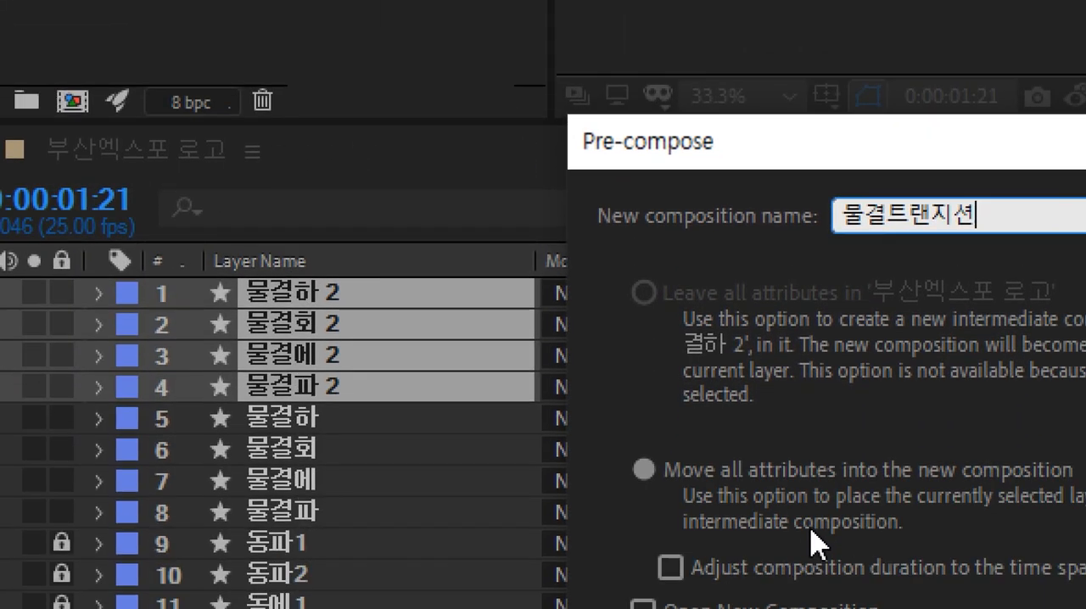
left_click_drag(752, 151, 687, 88)
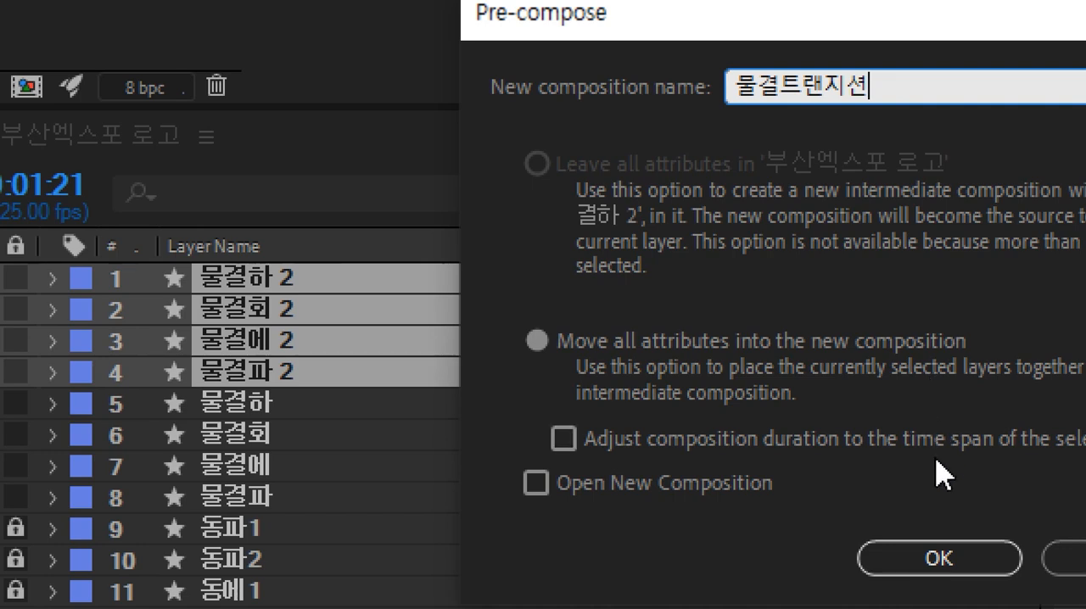
left_click(940, 556)
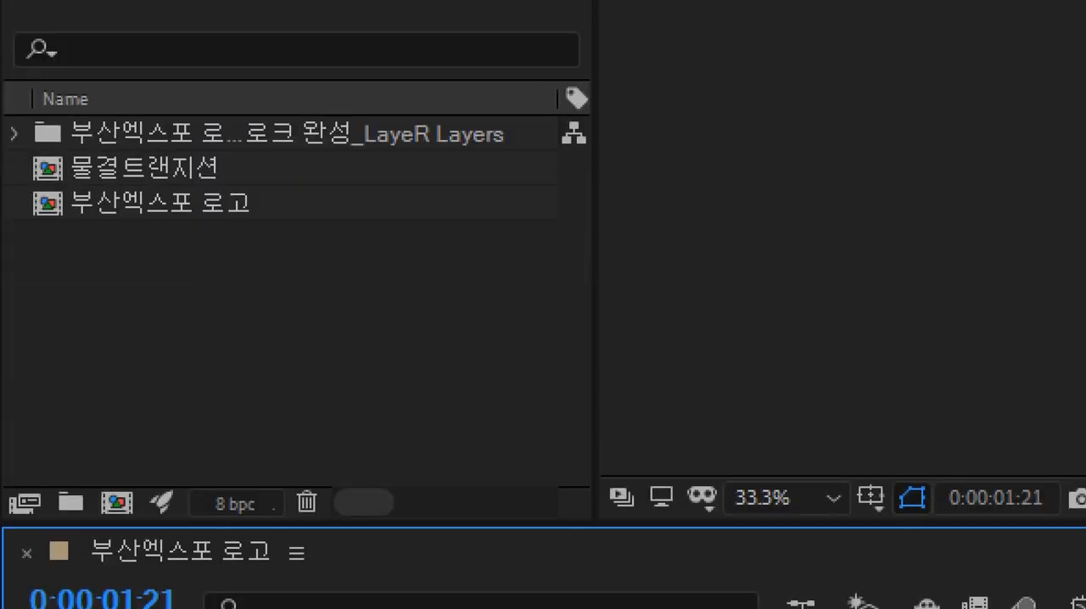
Step: Open the 물결트랜지션 pre-comp and slide its later-starting wave layers so all four begin at 0 seconds
left_click(231, 209)
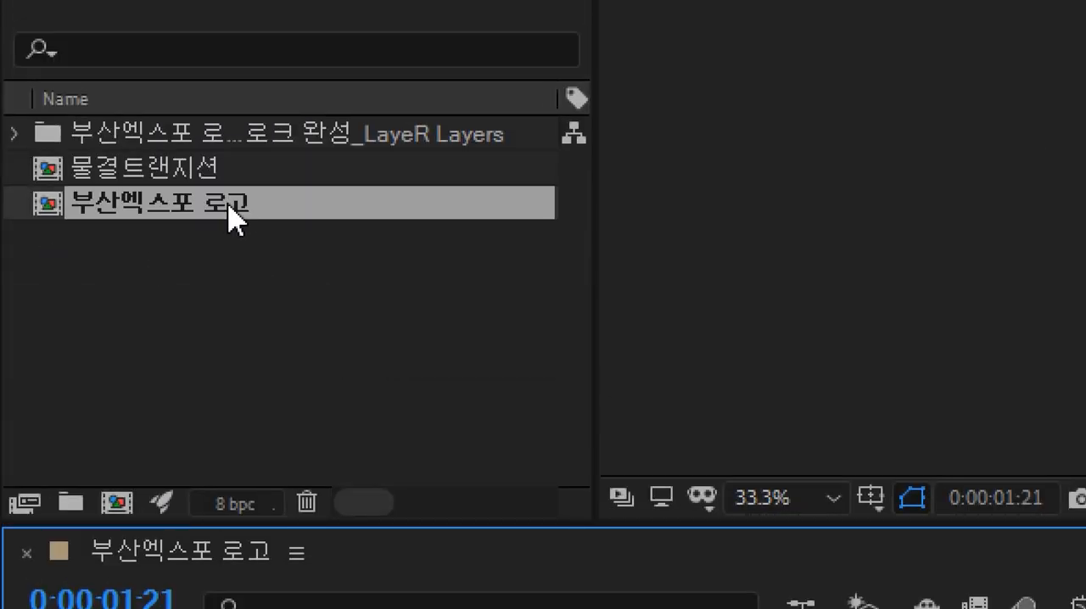
left_click(211, 176)
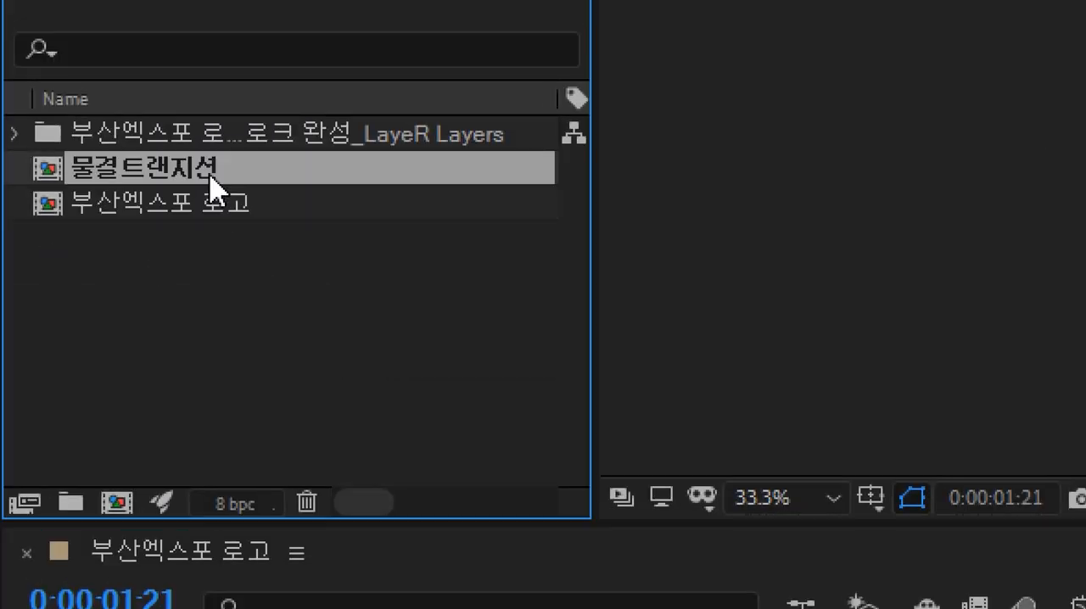
left_click(214, 192)
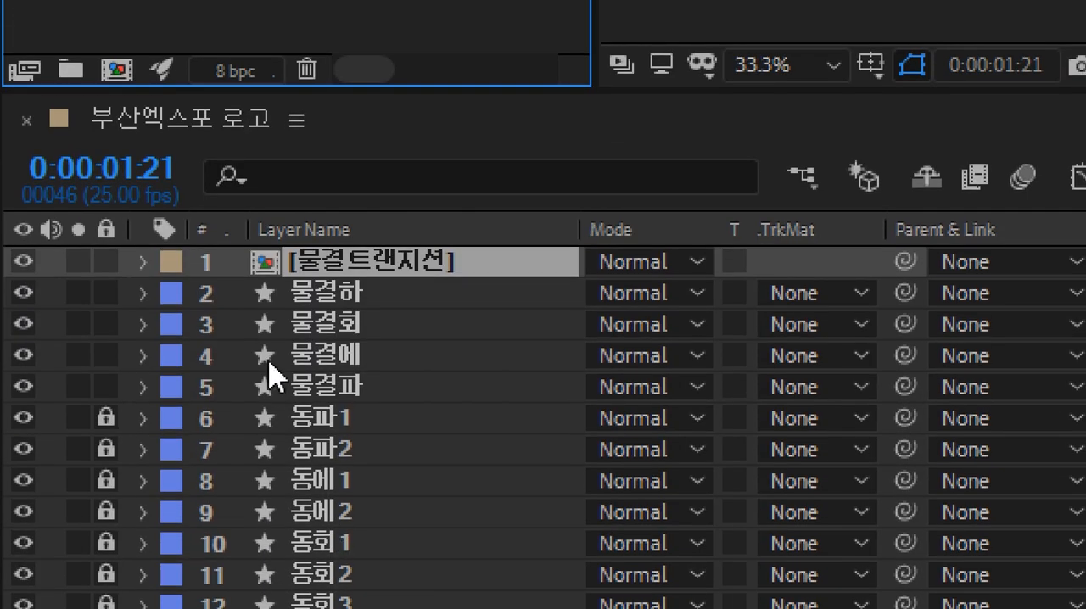
double_click(270, 276)
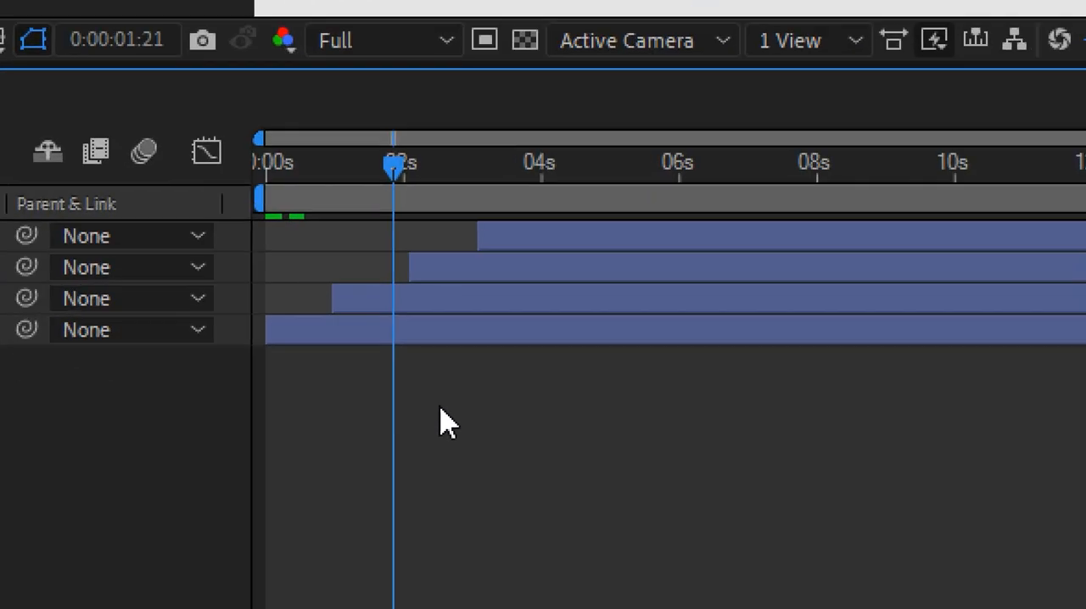
left_click(443, 370)
left_click_drag(458, 308, 388, 311)
left_click_drag(455, 279, 314, 289)
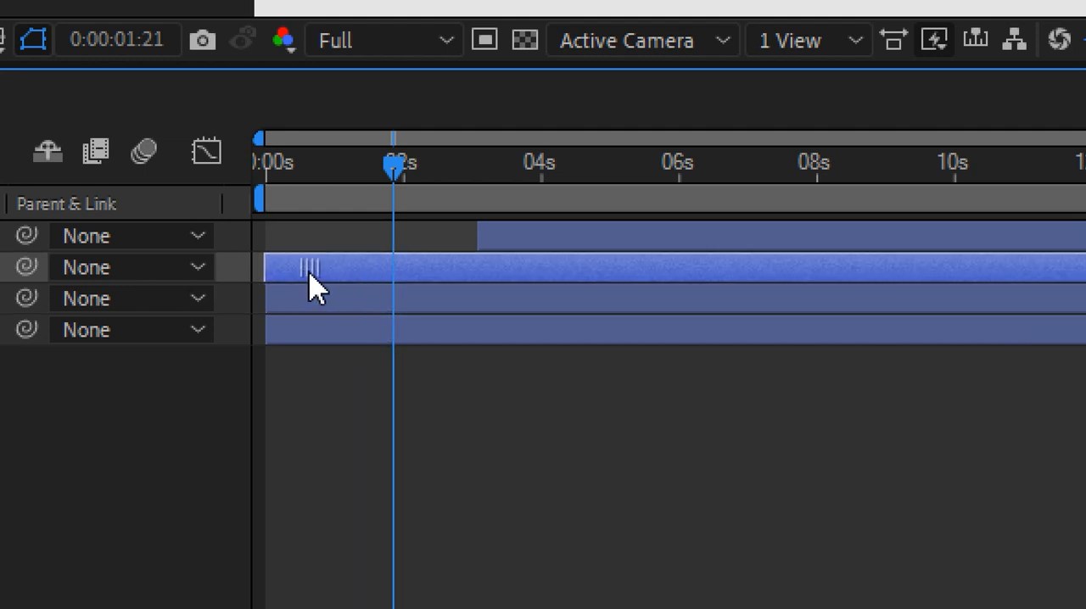
left_click_drag(532, 236, 324, 212)
left_click(459, 419)
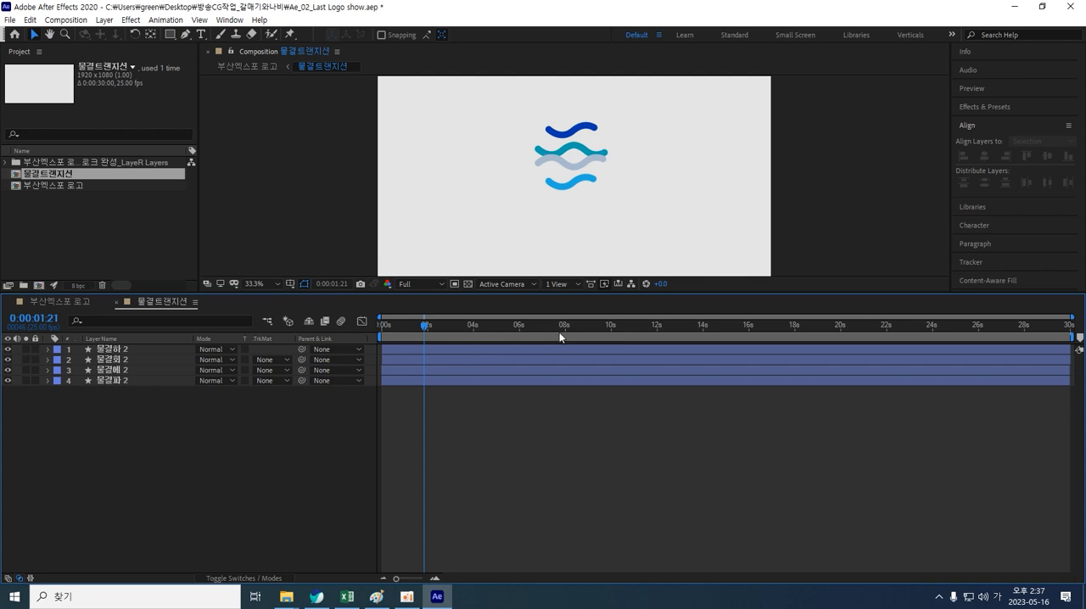
Step: Select all four wave layers in 물결트랜지션 and scale them up uniformly to 351%
left_click_drag(650, 223, 495, 98)
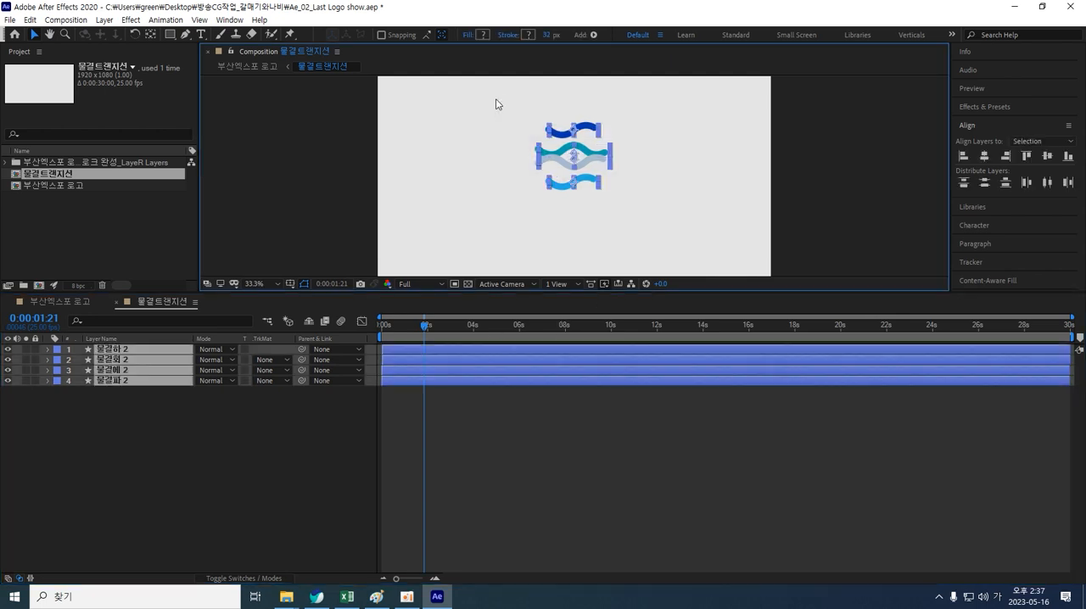
left_click(248, 436)
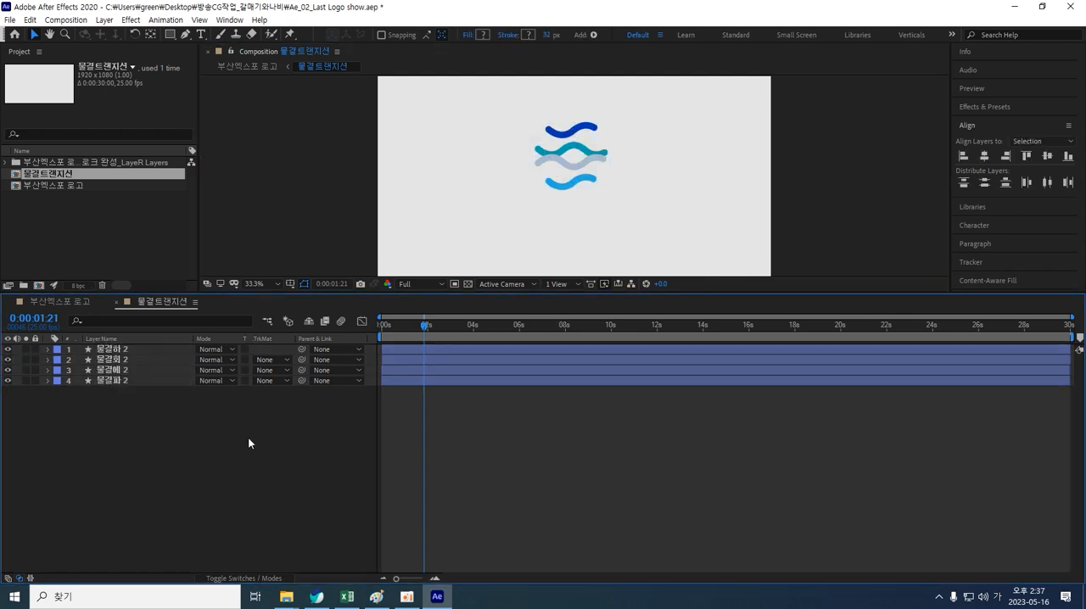
left_click_drag(626, 230, 499, 99)
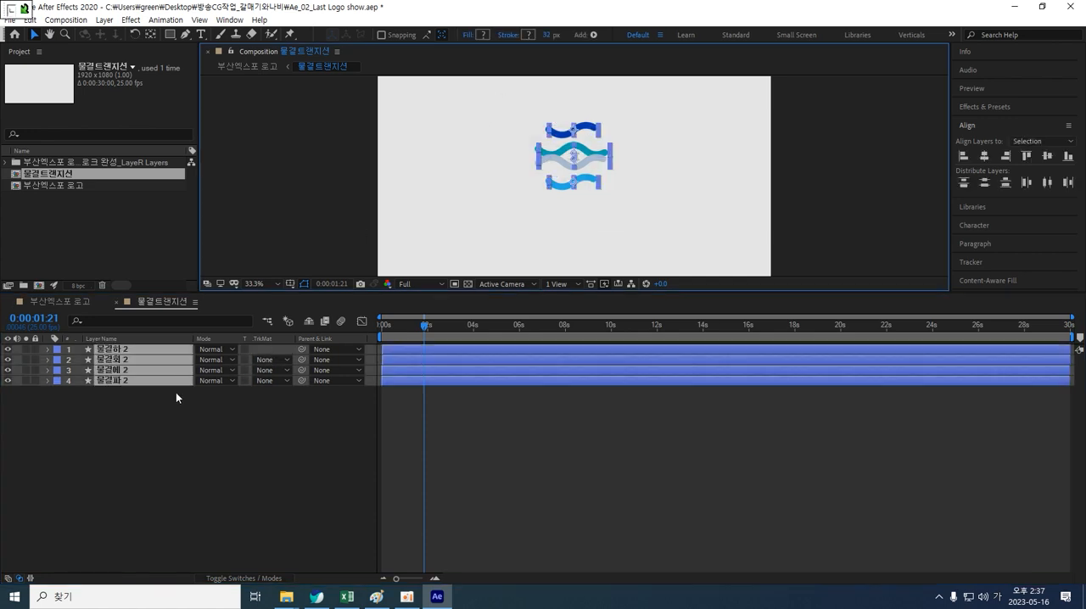
key("s")
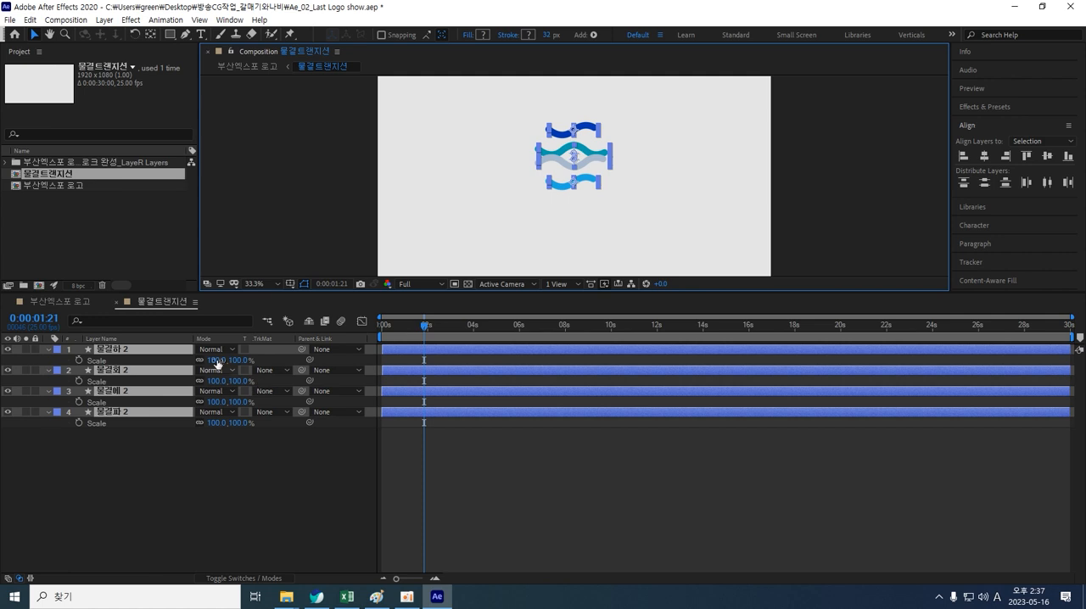
left_click_drag(219, 360, 356, 354)
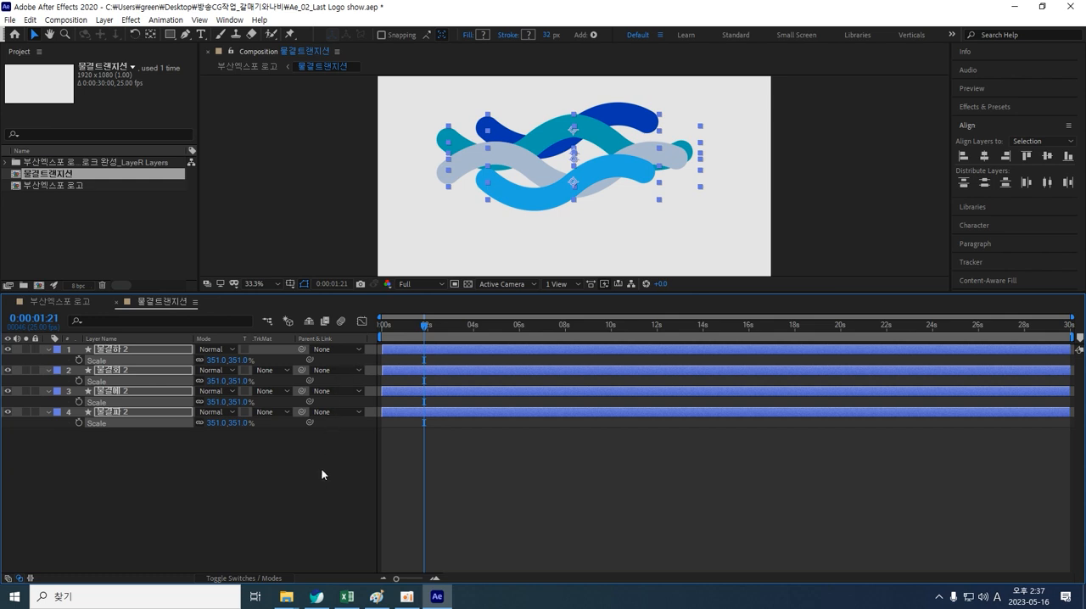
Step: Select all four wave layers in 물결트랜지션 and scale them up uniformly to 450%
left_click(304, 511)
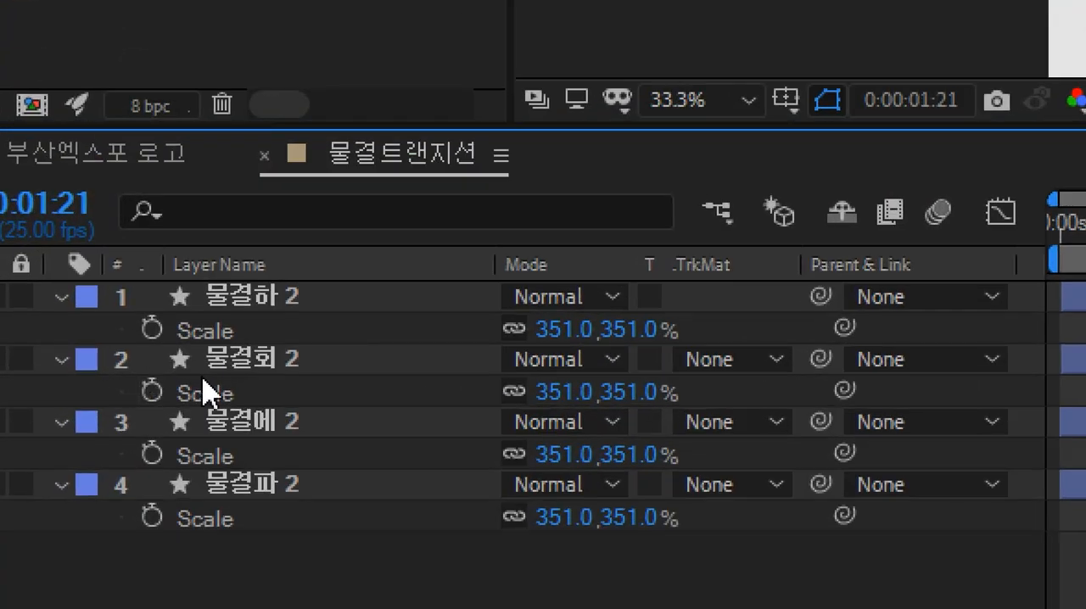
key("ctrl+a")
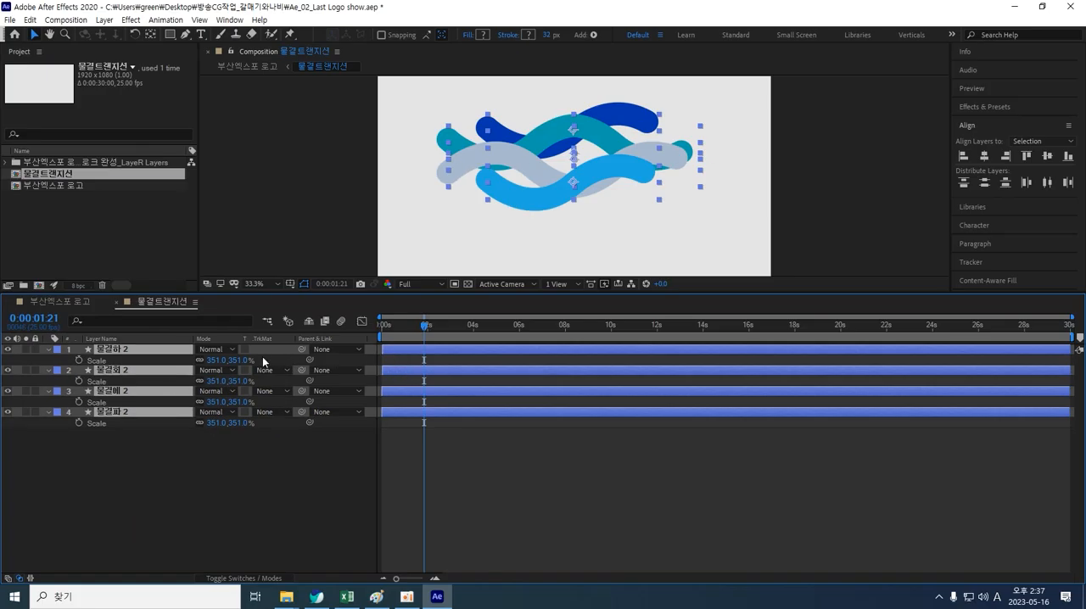
left_click_drag(217, 360, 269, 350)
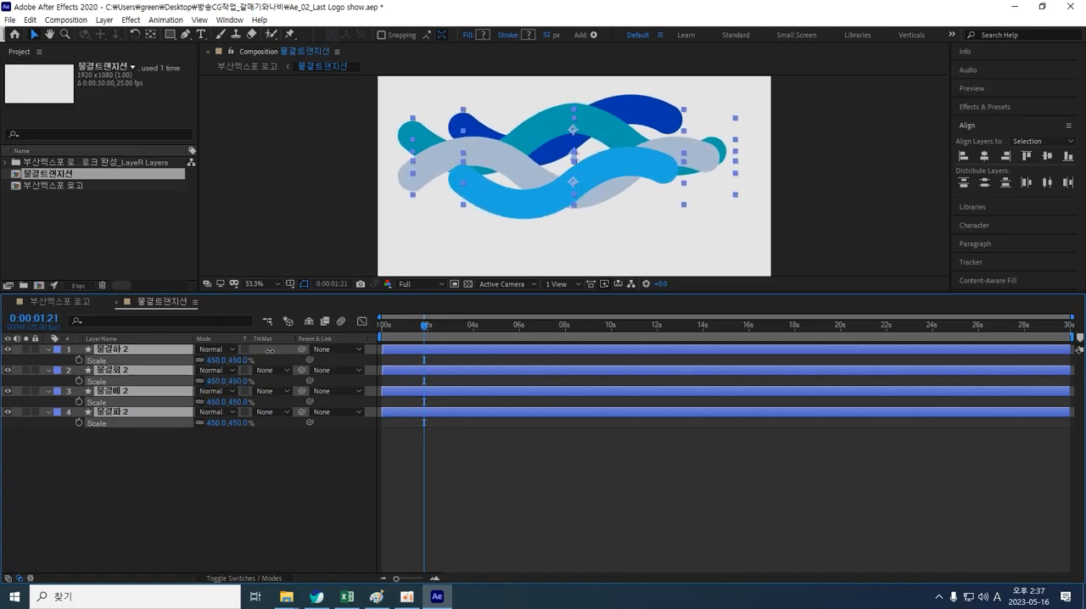
Step: Move all four enlarged waves slightly down and to the right in the composition
left_click_drag(525, 197, 555, 215)
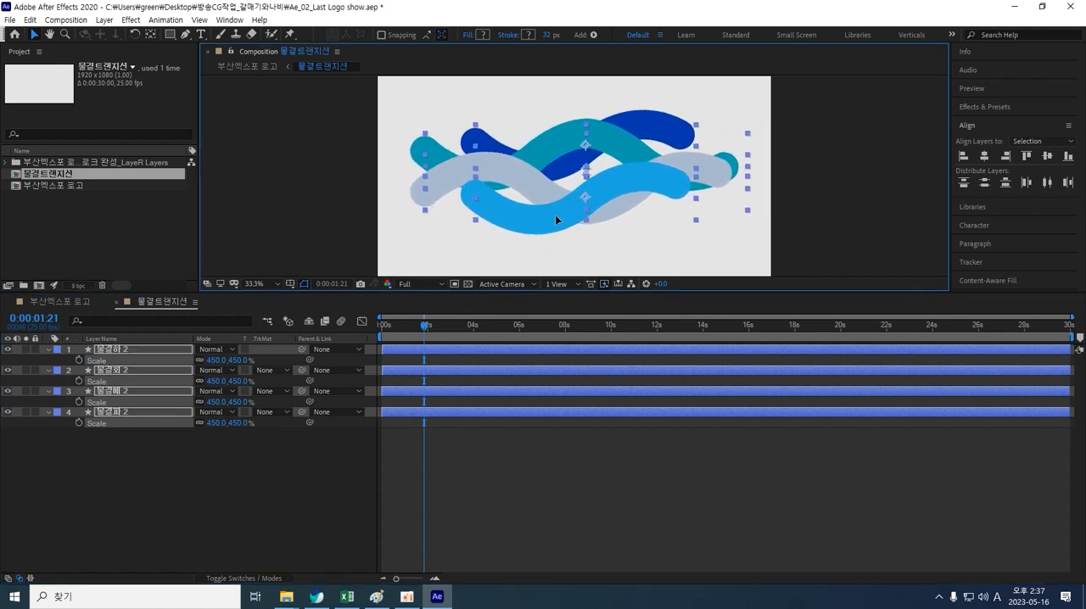
left_click(232, 486)
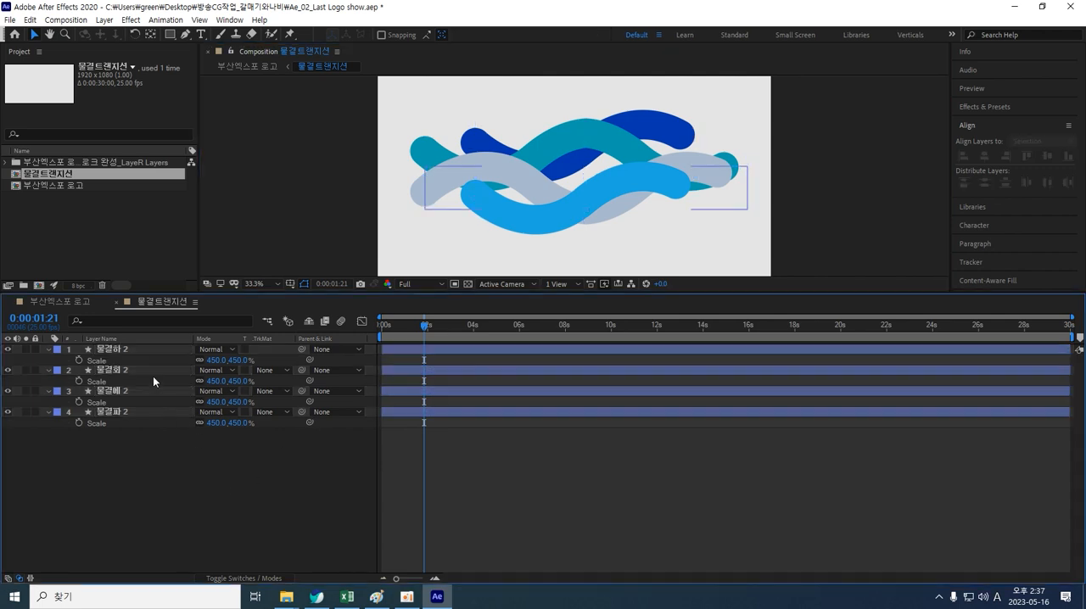
Step: Scale the 물결회 2 layer up to 475%
left_click(119, 353)
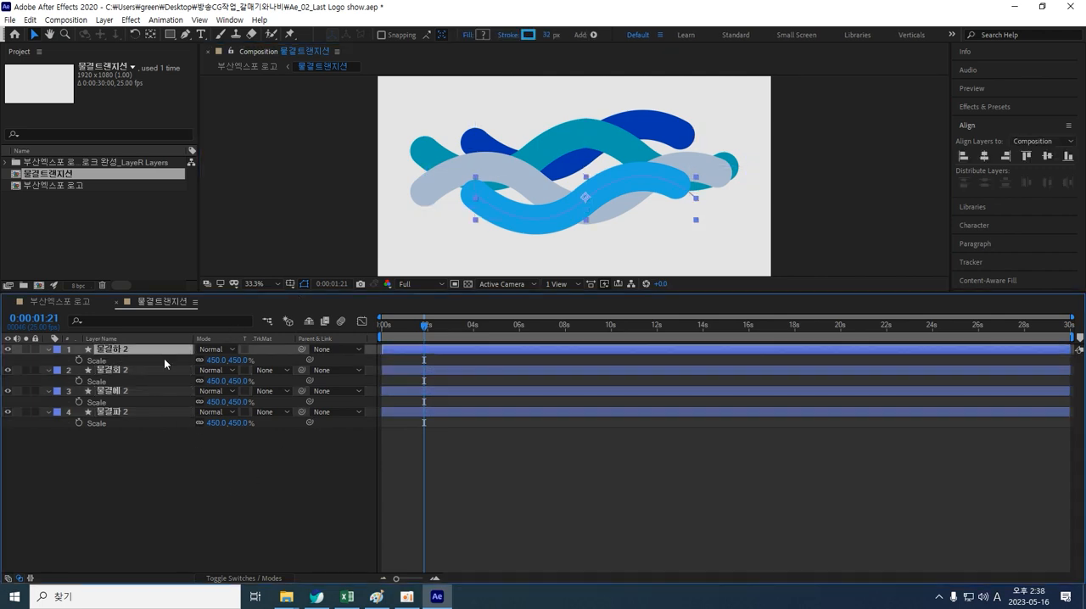
key("s")
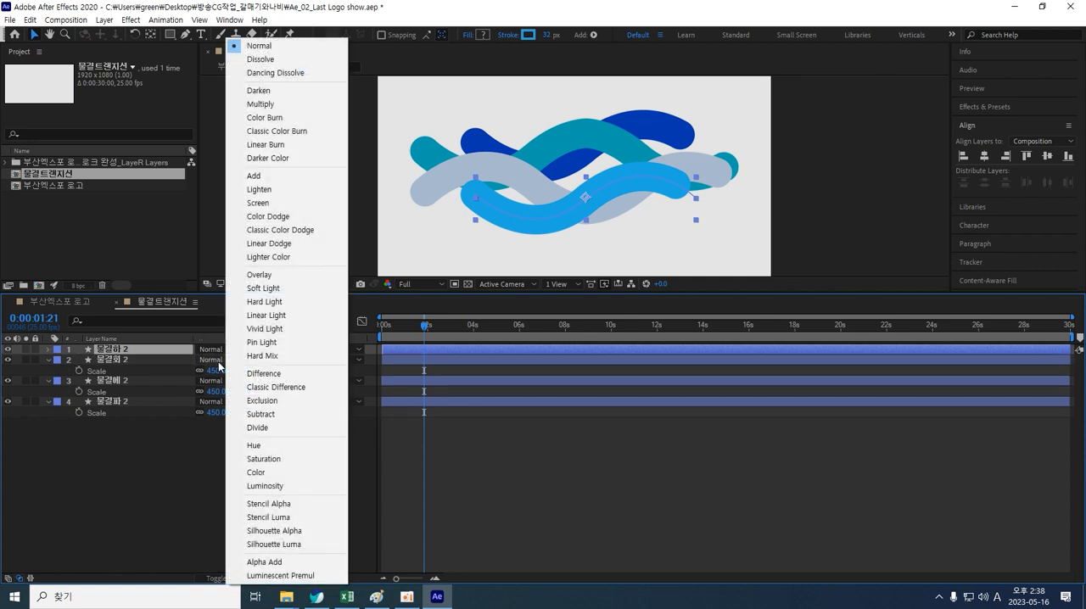
left_click(216, 373)
left_click_drag(217, 371, 222, 371)
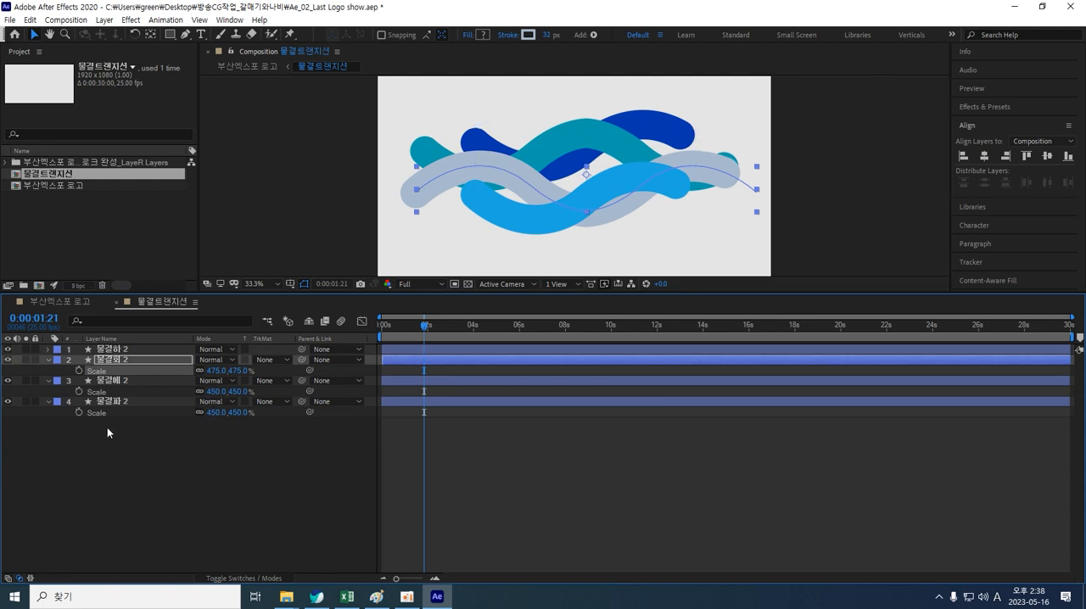
Step: Scale the 물결하 2 layer up to 617% and move it up and to the right
left_click(126, 382)
left_click(135, 350)
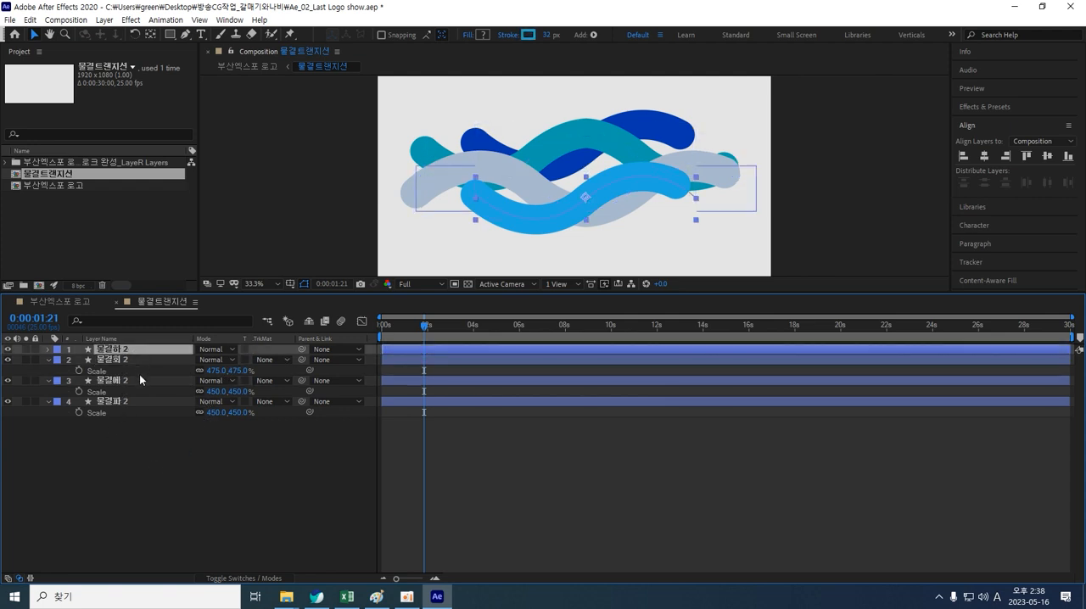
key("s")
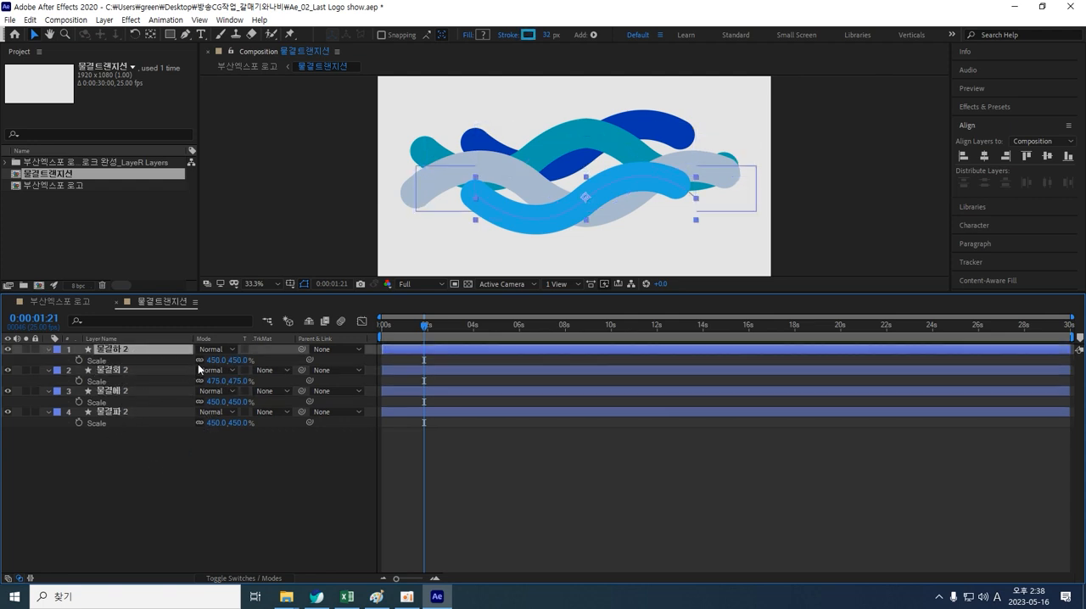
left_click_drag(212, 359, 430, 330)
left_click_drag(554, 219, 618, 162)
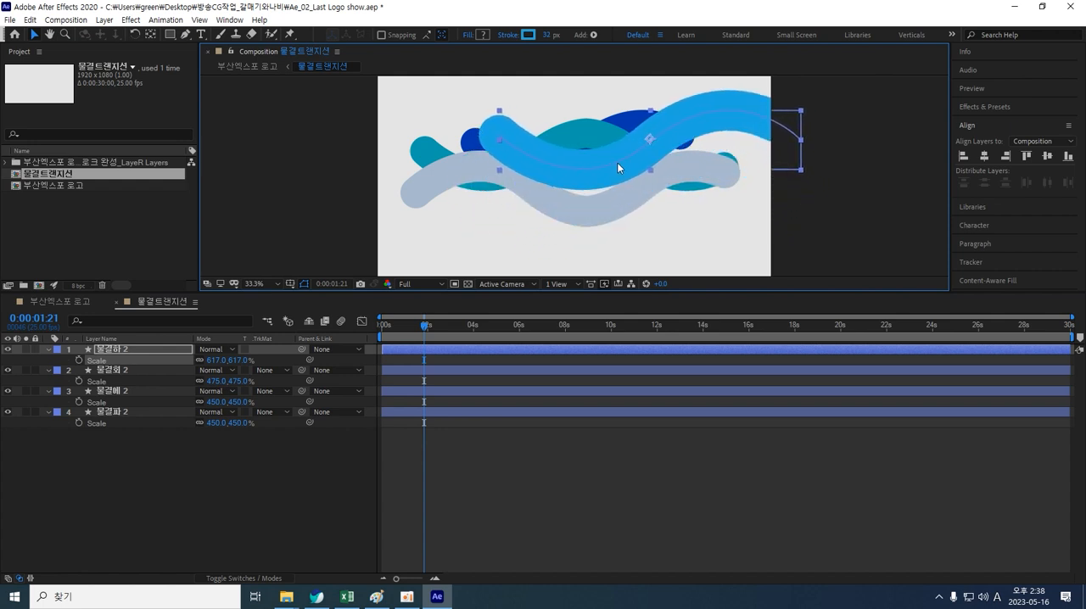
Step: At 4 seconds, move the 물결회 2 and 물결에 2 waves lower in the frame
left_click(460, 419)
mouse_move(426, 327)
left_mouse_down()
mouse_move(353, 341)
mouse_move(441, 326)
left_mouse_up()
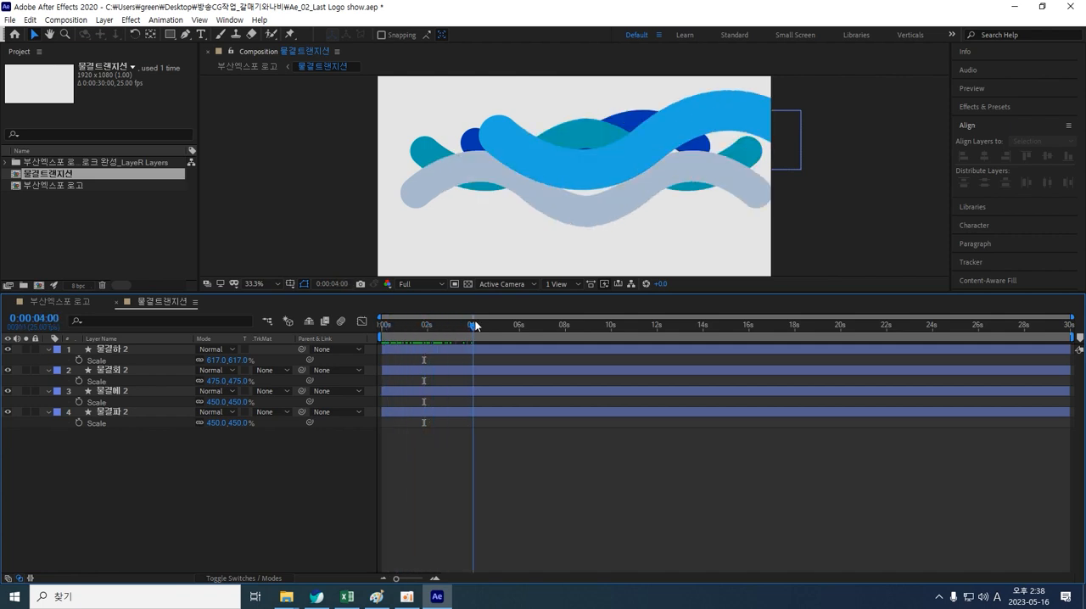
left_click_drag(586, 180, 575, 209)
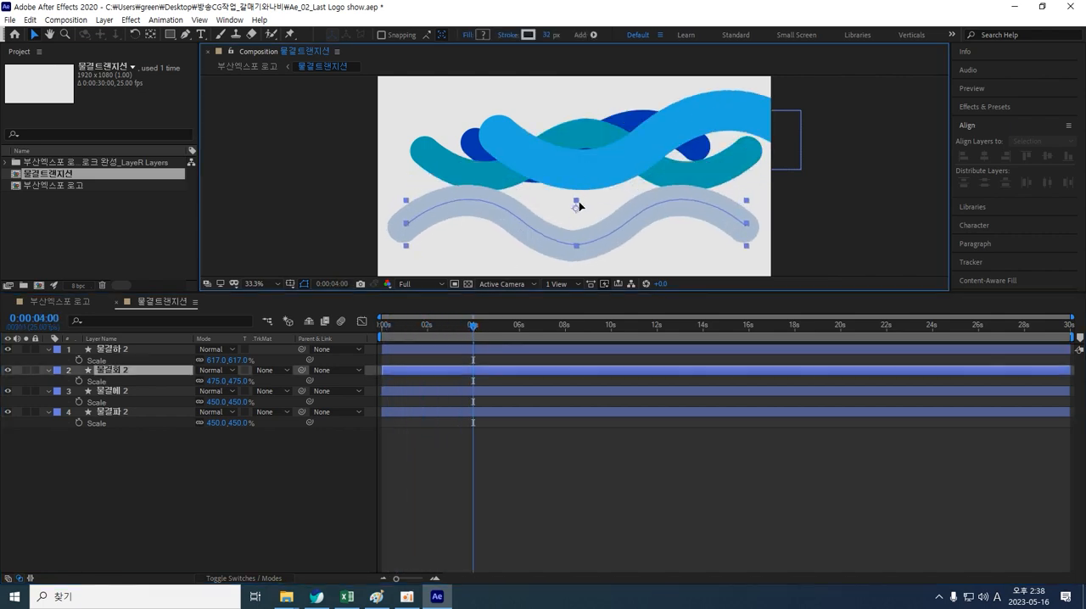
mouse_move(609, 171)
left_mouse_down()
mouse_move(556, 208)
mouse_move(573, 180)
mouse_move(628, 203)
mouse_move(601, 183)
left_mouse_up()
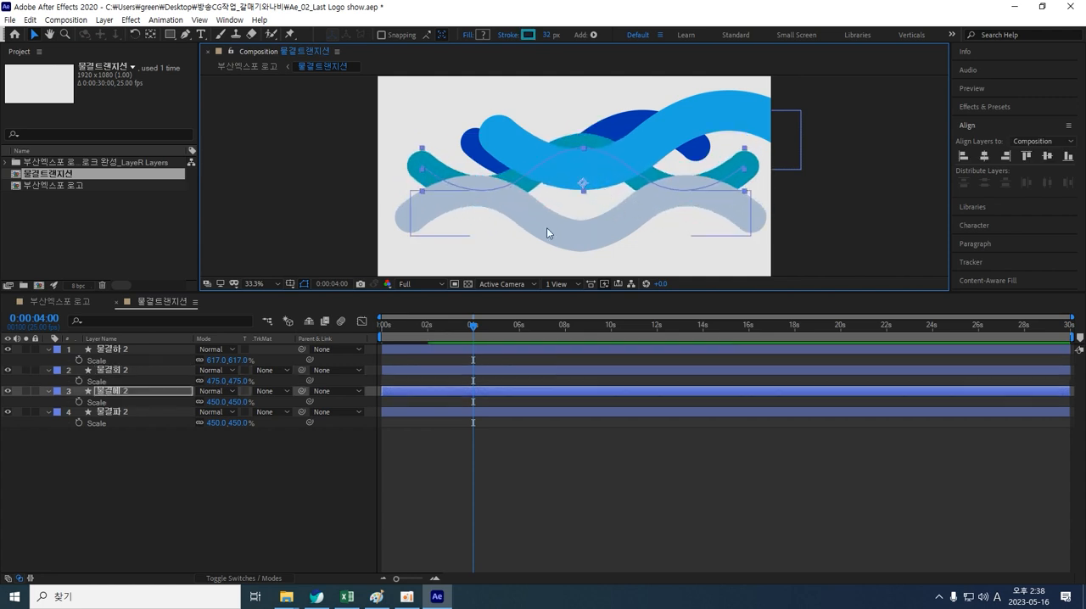
Step: Move the 물결하 2 wave down and to the left
left_click(275, 466)
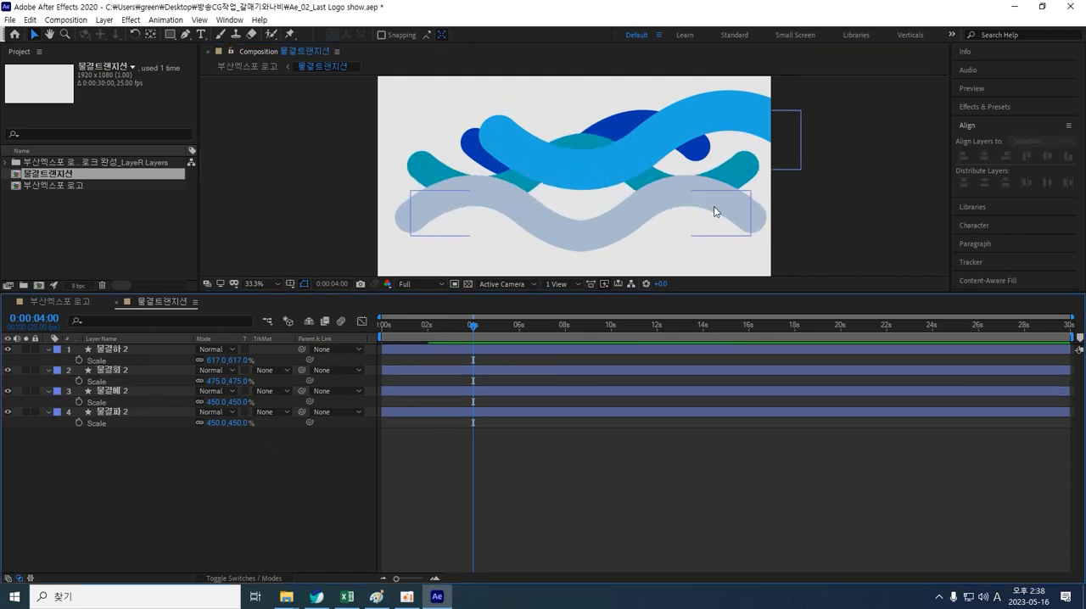
left_click(642, 147)
left_click_drag(649, 153, 625, 193)
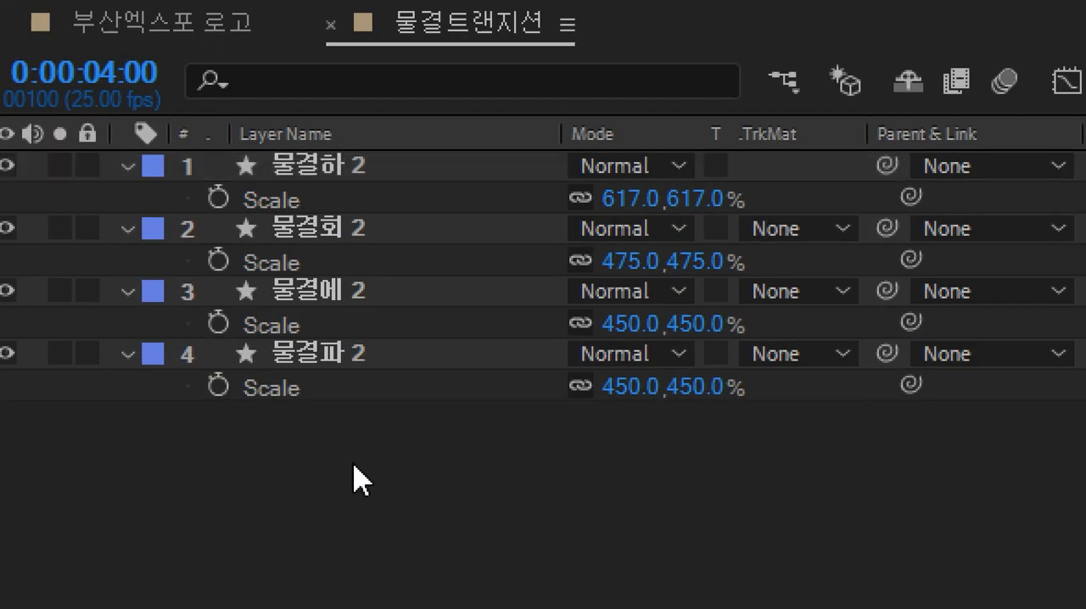
Step: Select all four wave layers and collapse their properties
left_click_drag(354, 465, 303, 166)
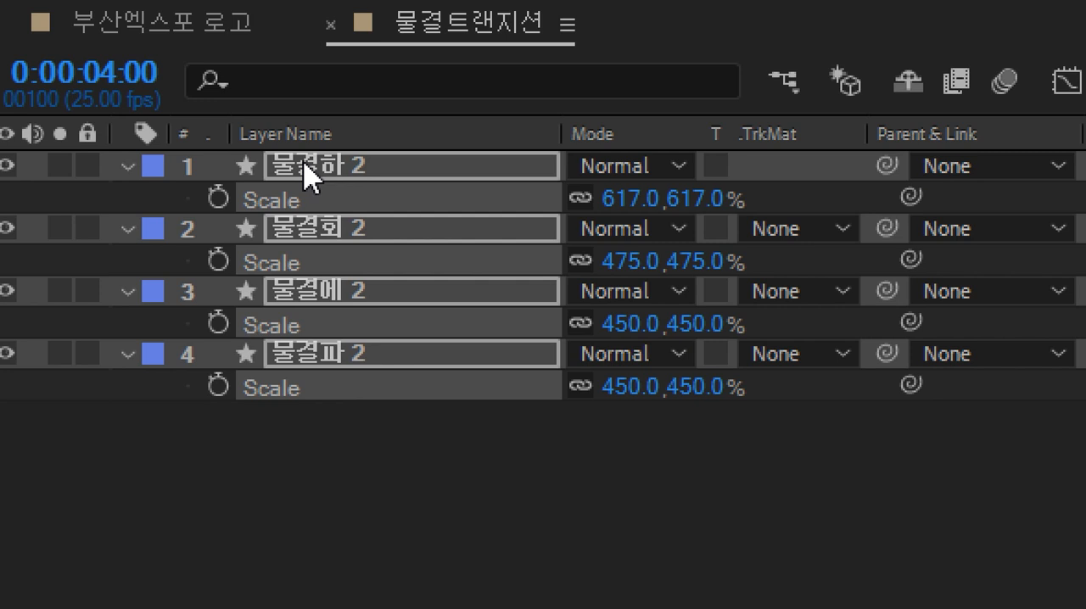
key("u")
key("u")
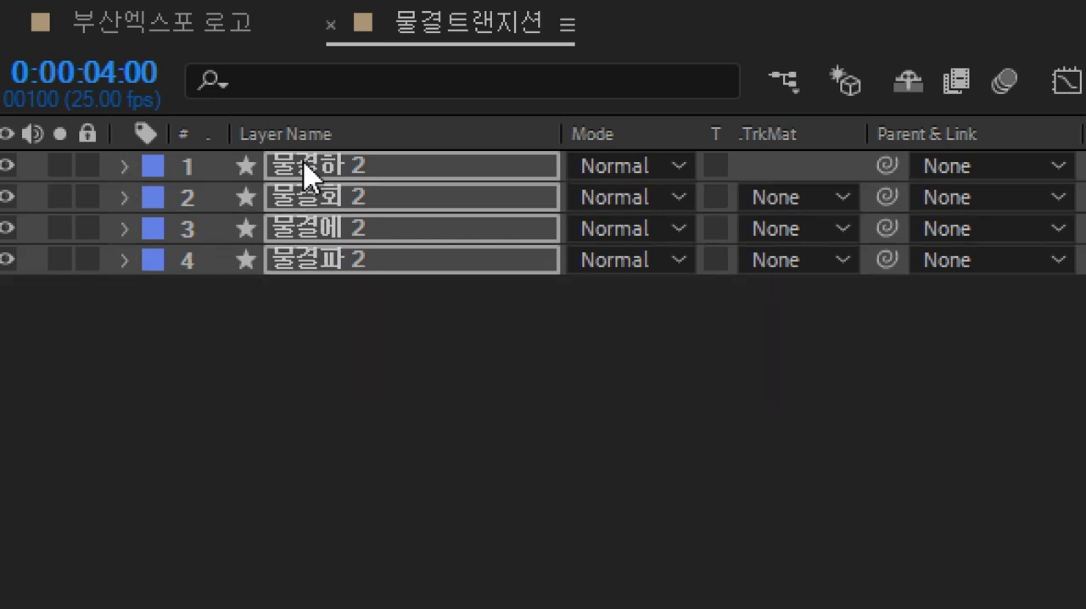
left_click(445, 385)
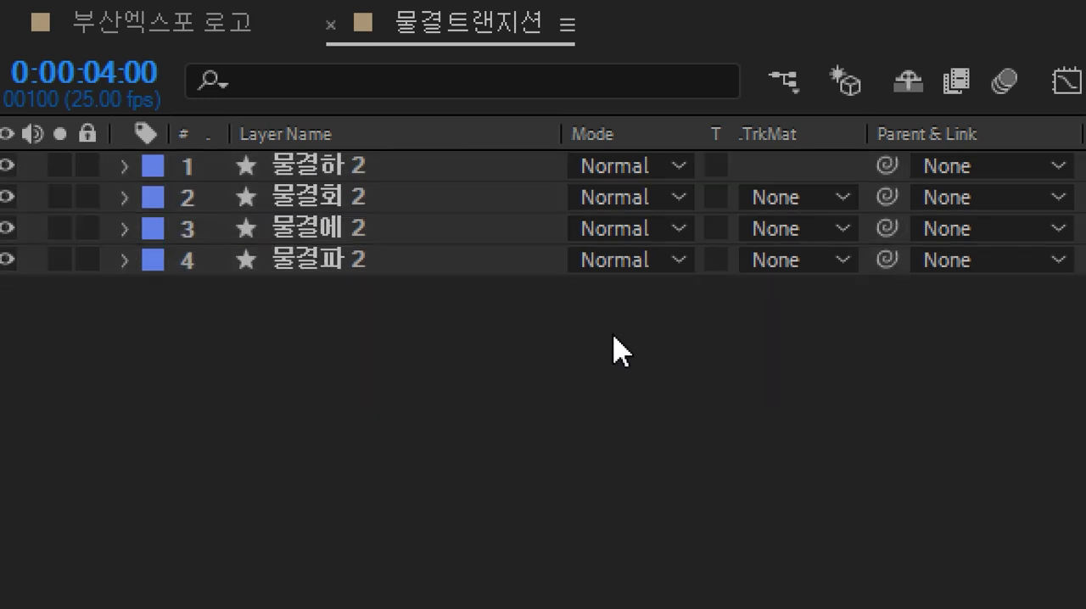
Step: Set the blend mode of all four wave layers to Multiply
left_click_drag(424, 322, 333, 161)
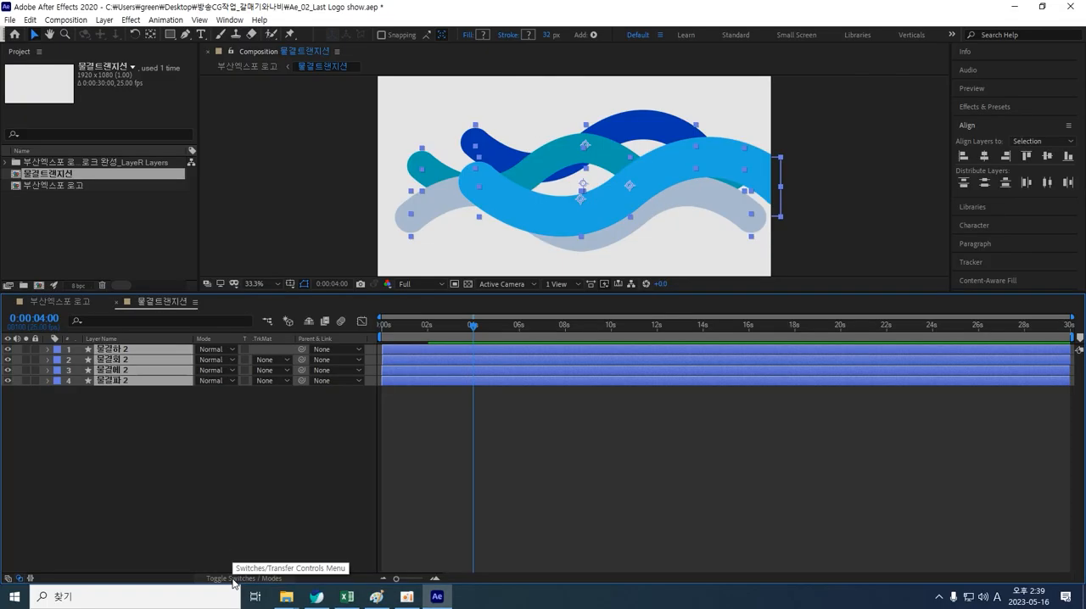
left_click(234, 581)
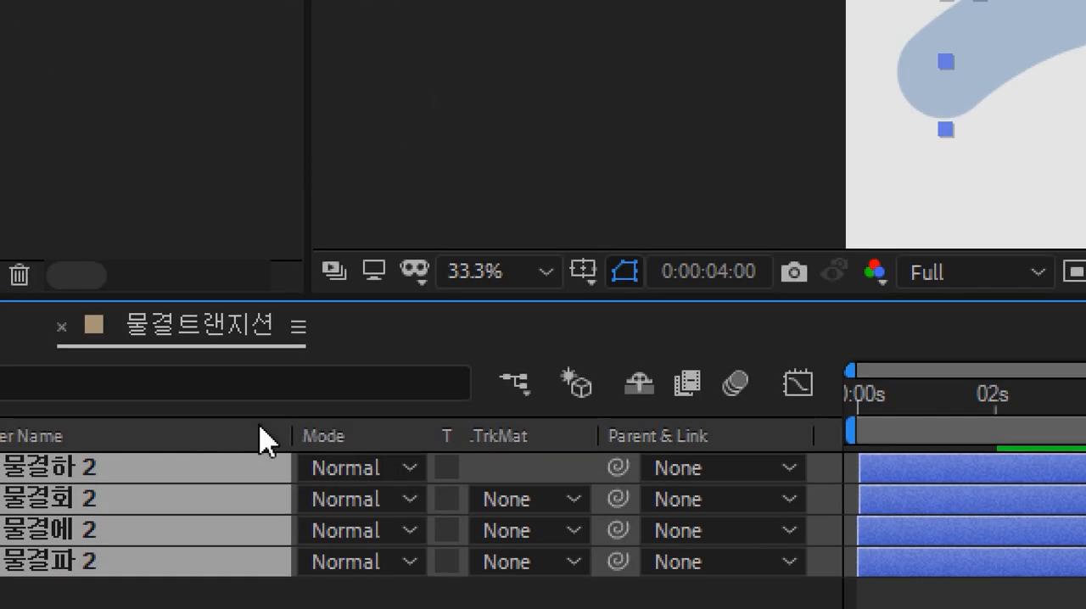
left_click(410, 474)
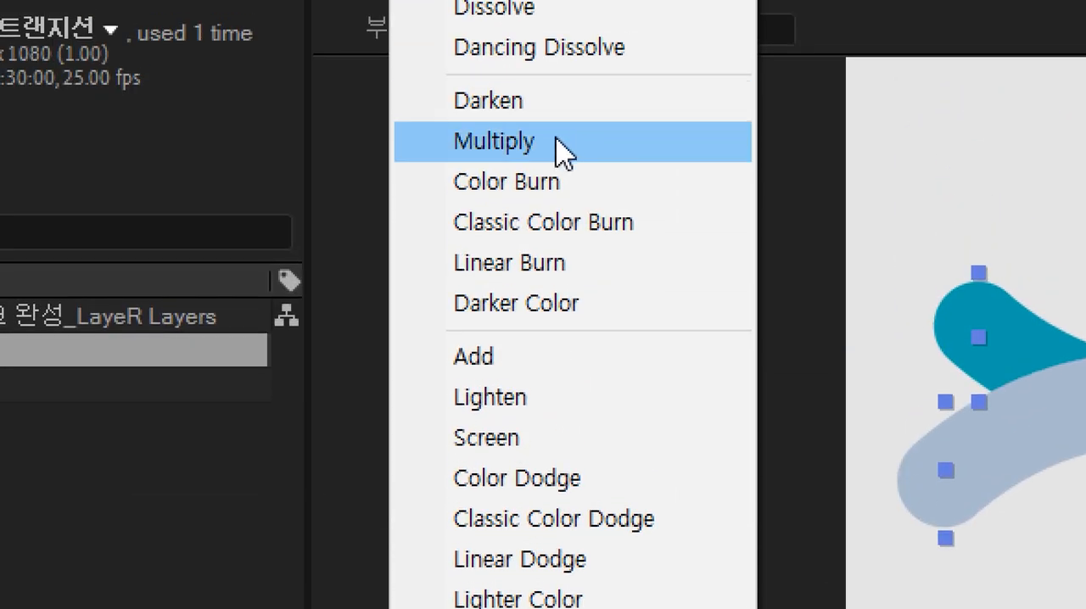
left_click(557, 141)
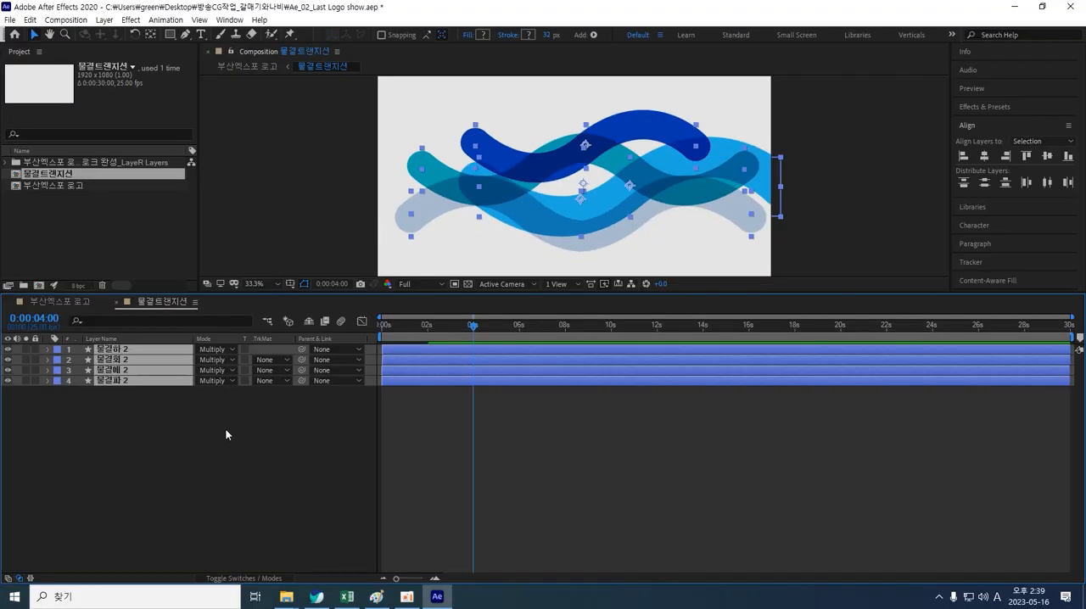
Step: Reposition the wave shapes in the viewer to spread them across the frame
left_click(346, 392)
left_click_drag(107, 430, 124, 346)
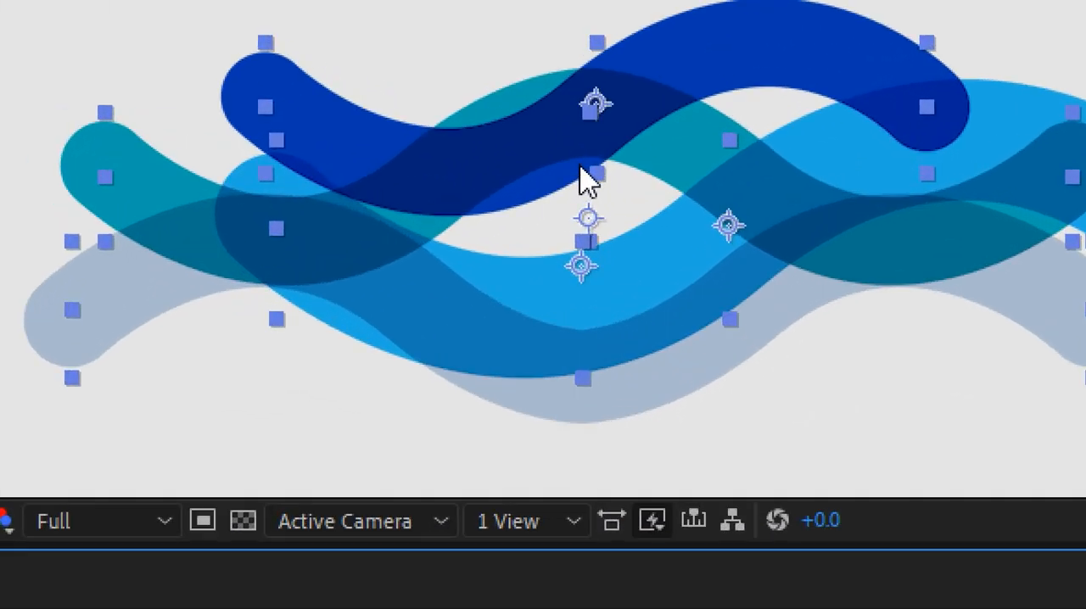
left_click(356, 422)
left_click(507, 185)
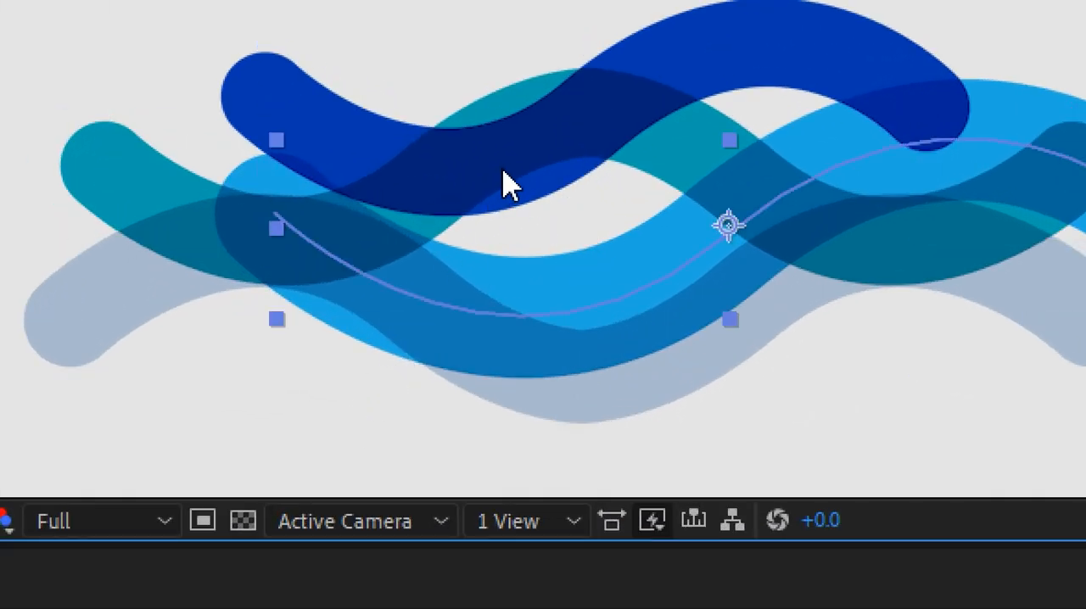
left_click_drag(493, 328, 577, 125)
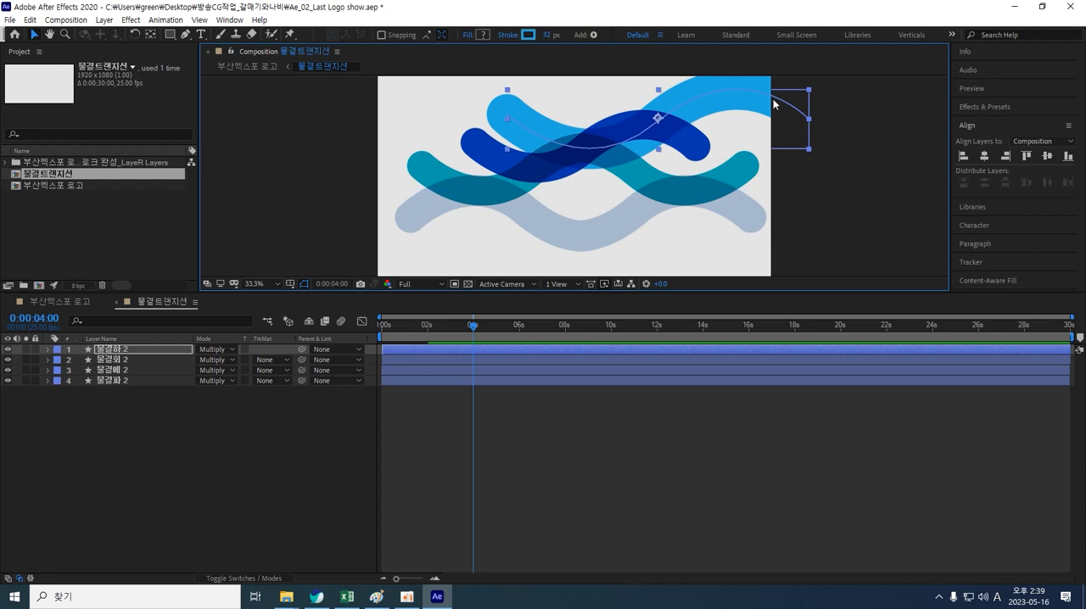
left_click_drag(773, 103, 728, 172)
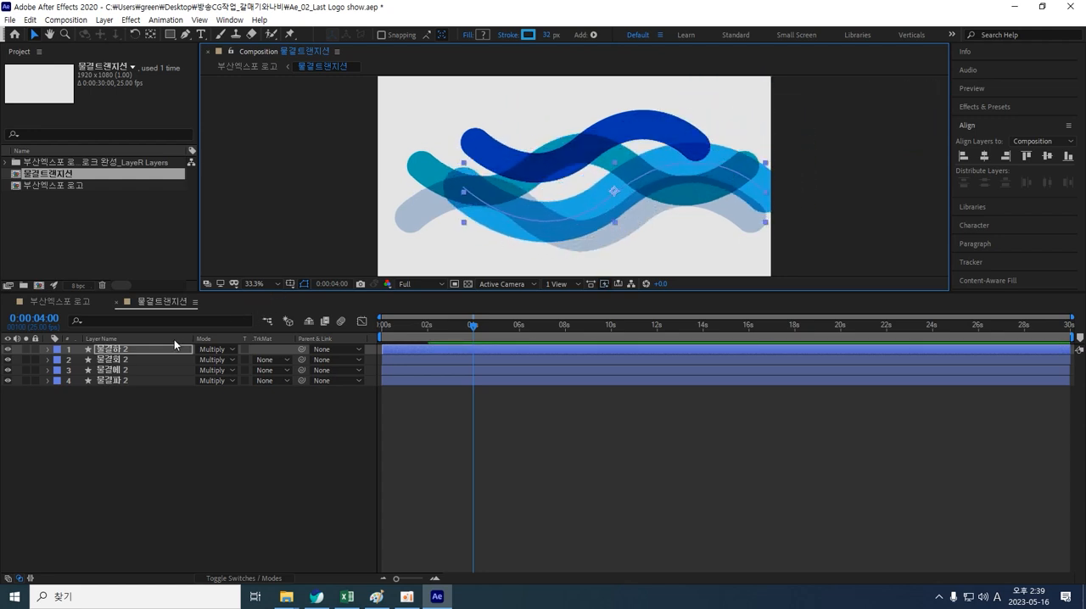
Step: Scale the 물결하 2 layer up to 803%, undoing an accidental move of another wave
key("s")
left_click_drag(217, 361, 335, 357)
left_click(564, 212)
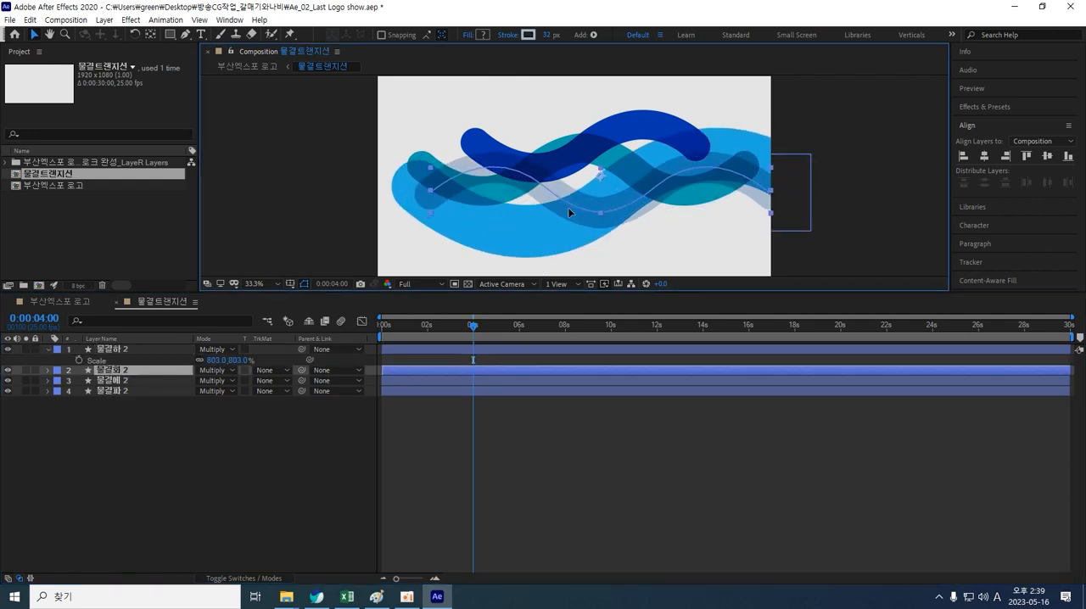
key("ctrl+z")
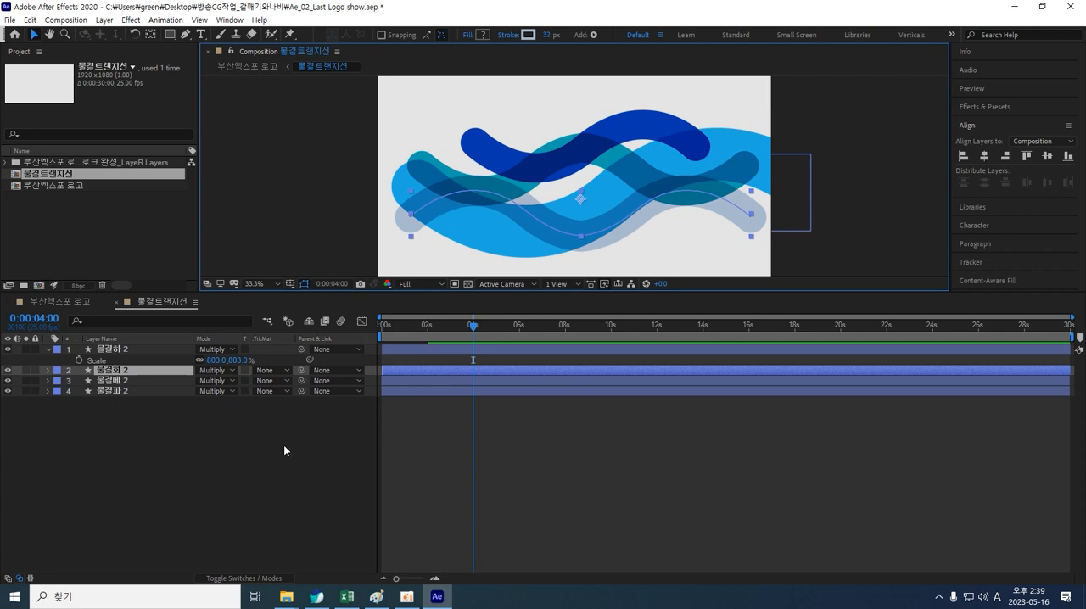
Step: Stagger the start times of the wave layers in the timeline so they begin at different moments
left_click(283, 445)
left_click_drag(440, 349, 495, 345)
left_click_drag(444, 382, 527, 391)
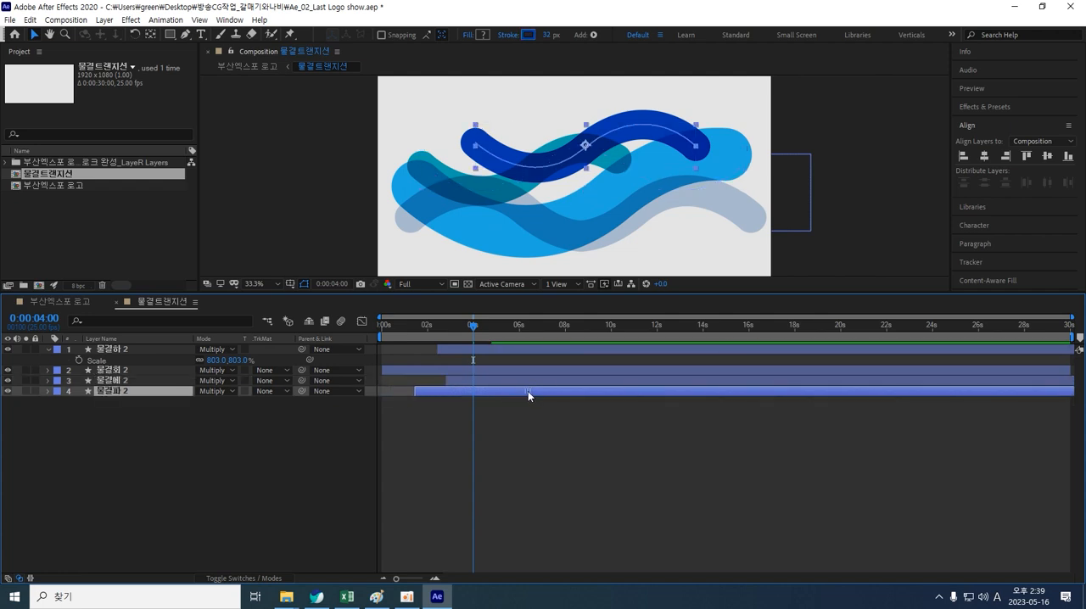
left_click_drag(474, 326, 391, 331)
left_click_drag(507, 412, 451, 391)
mouse_move(390, 327)
left_mouse_down()
mouse_move(364, 325)
mouse_move(537, 328)
mouse_move(407, 327)
mouse_move(478, 326)
left_mouse_up()
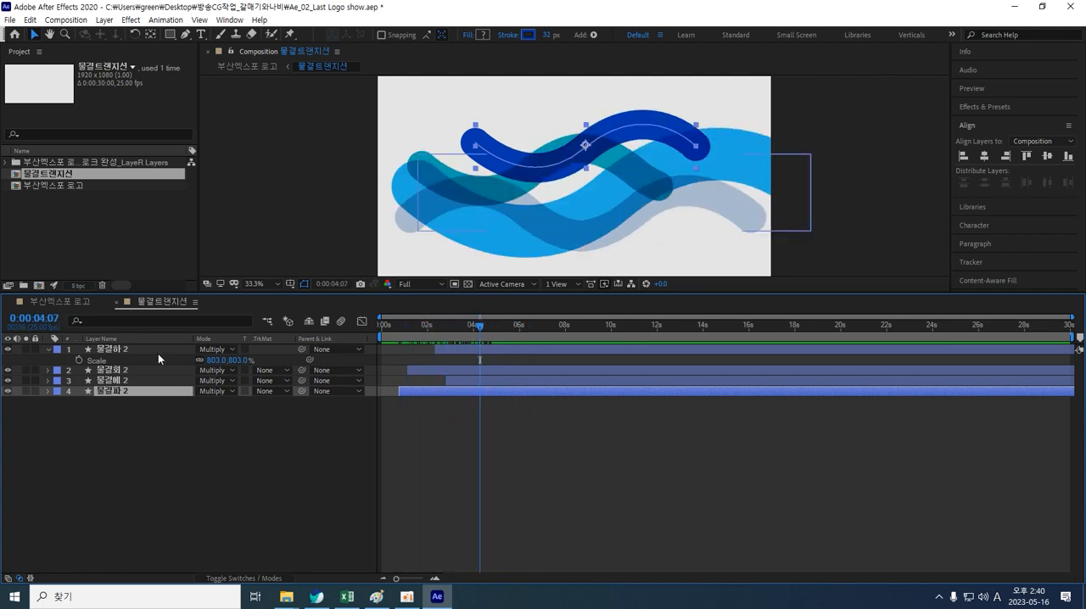
Step: Select all four wave layers and try to set their blend mode to Add
left_click(136, 351)
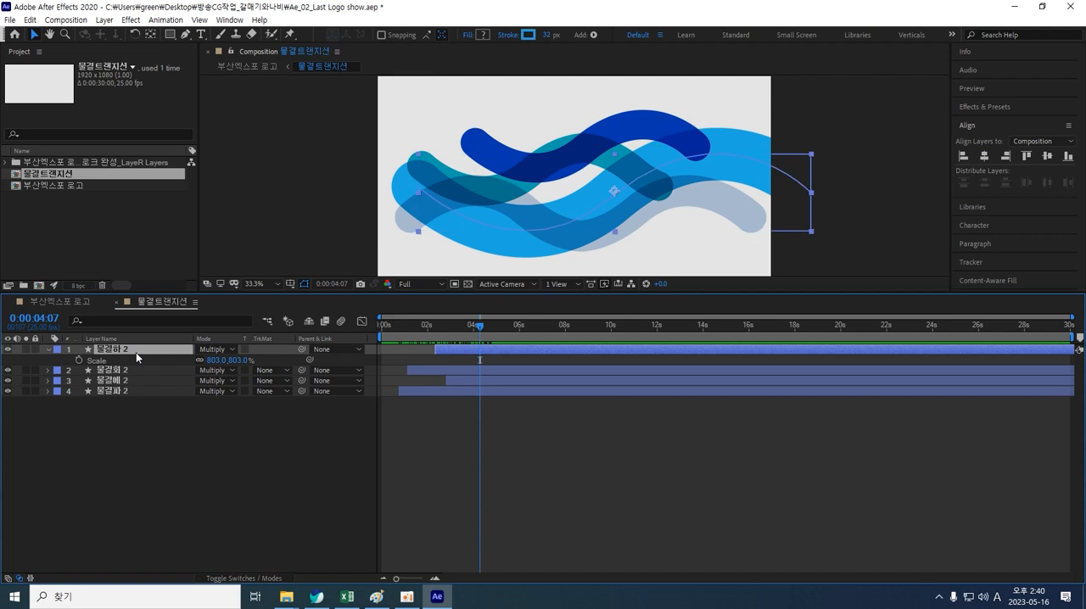
key("s")
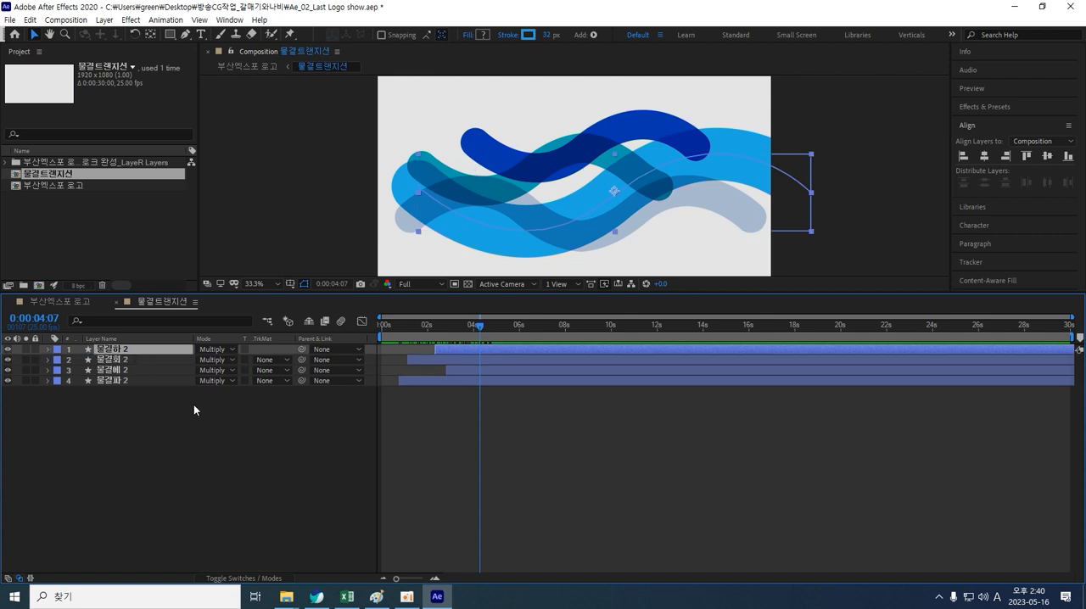
left_click_drag(132, 396, 117, 352)
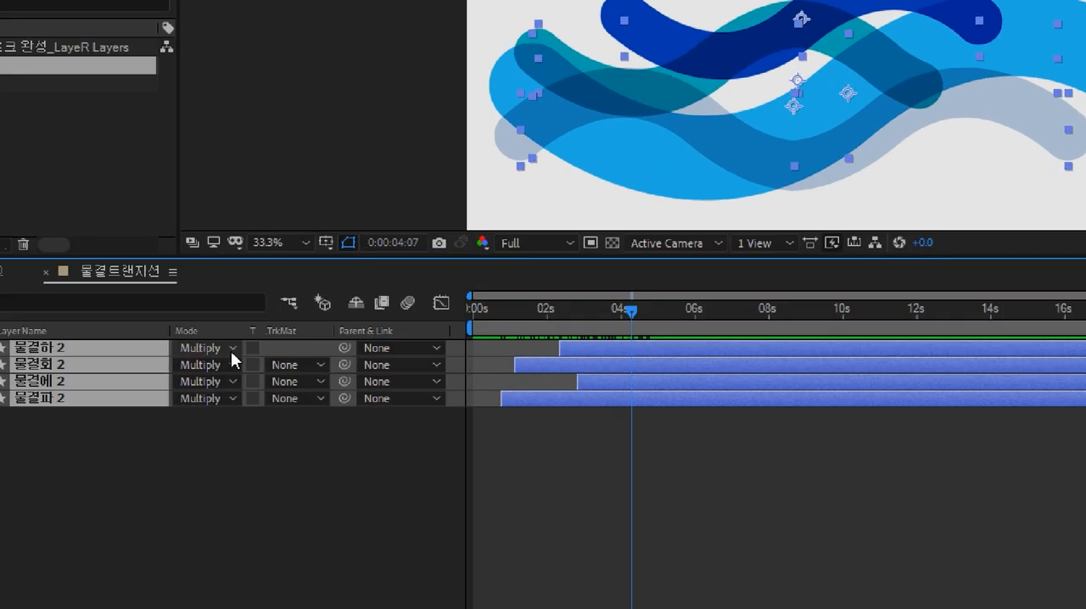
left_click(231, 351)
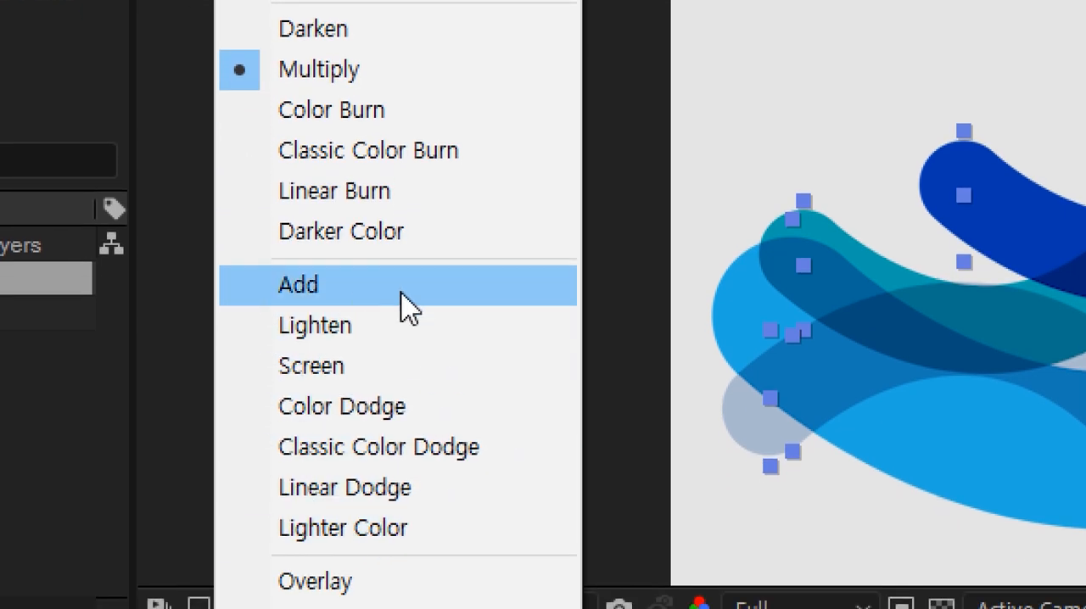
left_click(383, 410)
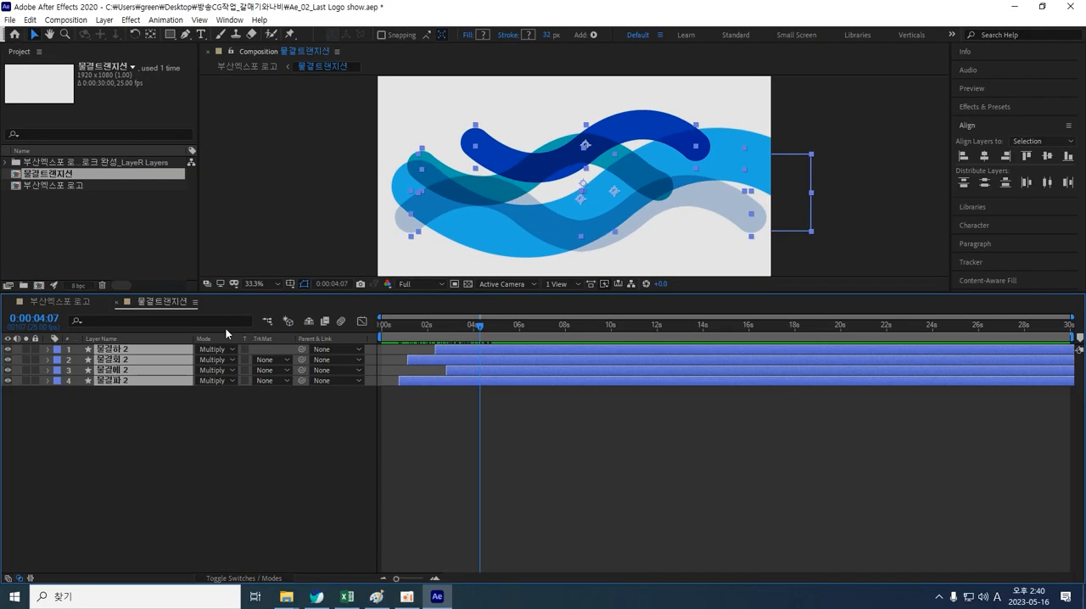
Step: Set the blend mode of the four selected wave layers to Overlay
left_click(233, 349)
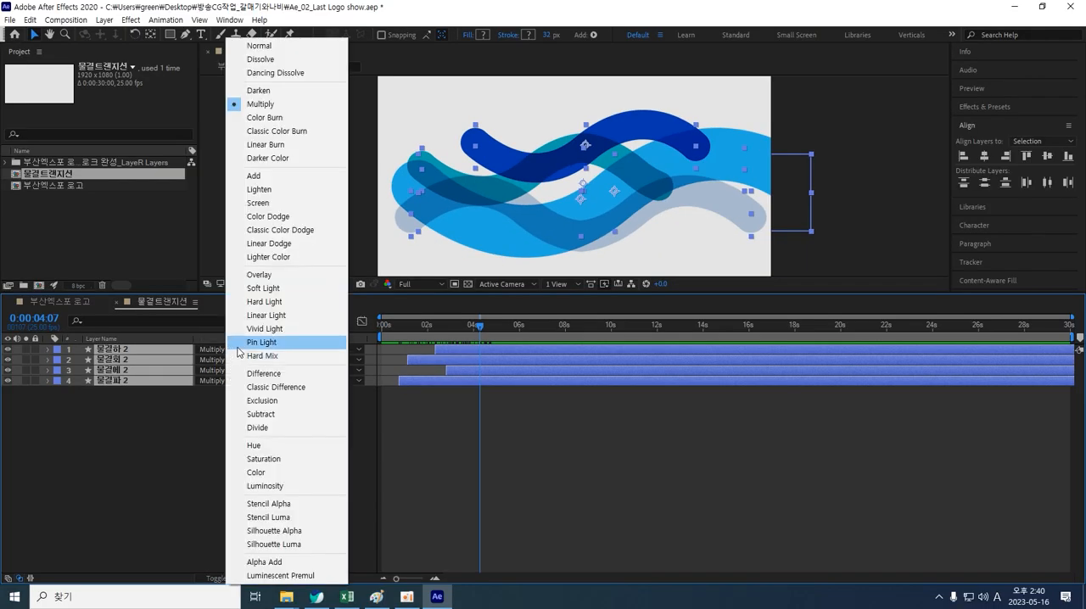
left_click(270, 277)
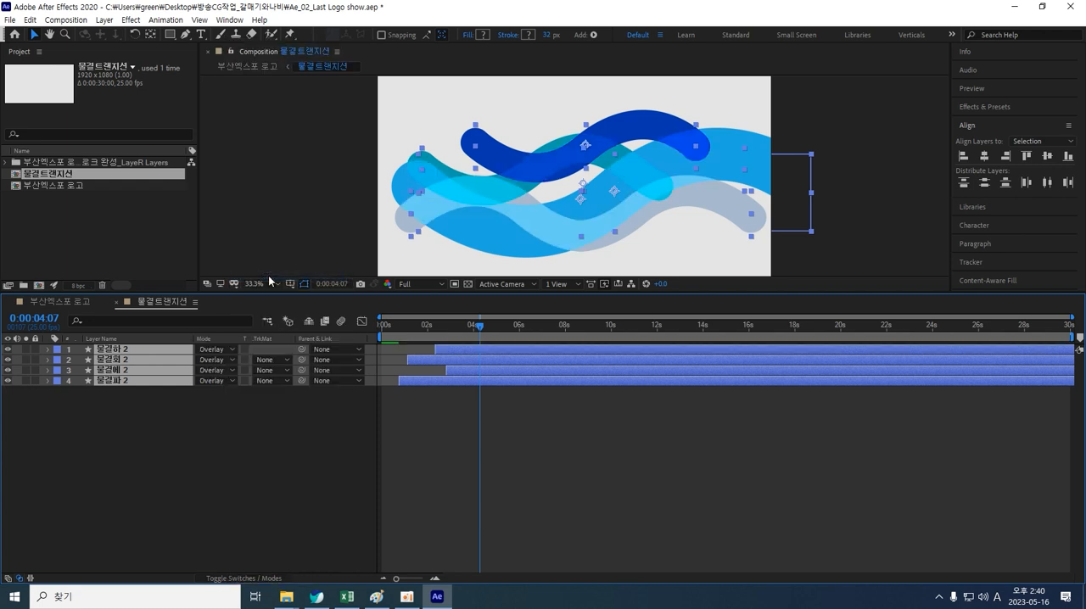
Step: Return to the start of the timeline and expand 물결하 2's Trim Paths 1 to show its Start and End properties
left_click(203, 441)
left_click_drag(485, 334, 332, 292)
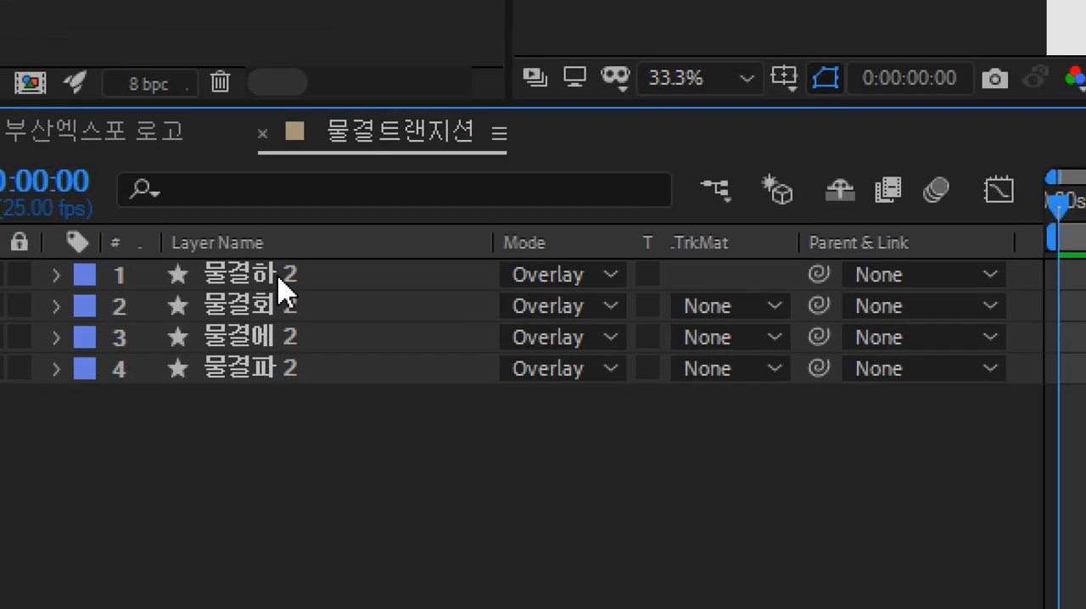
key("ctrl+a")
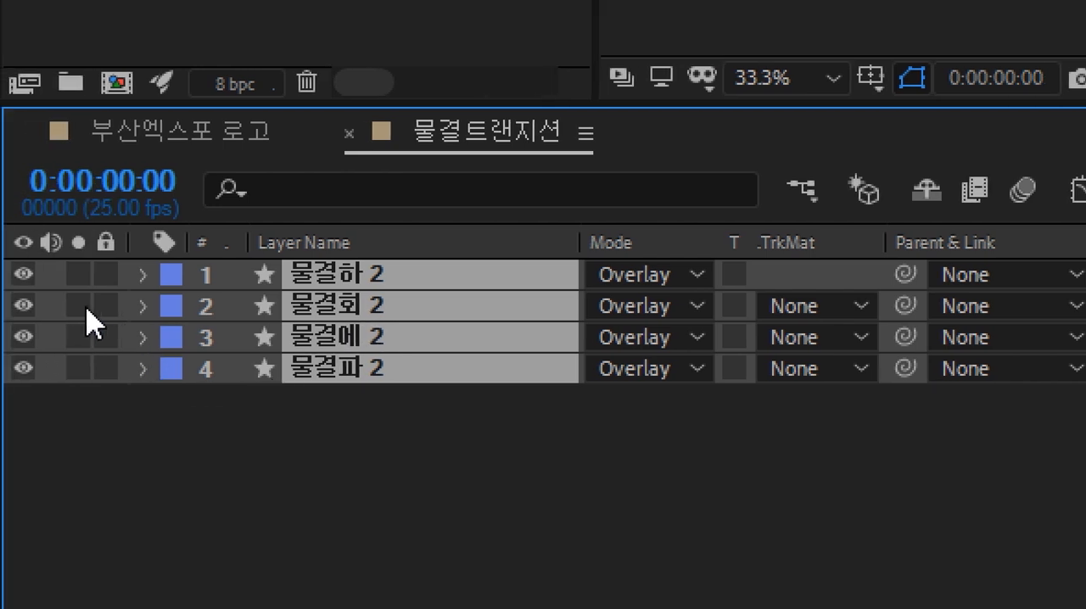
left_click(141, 276)
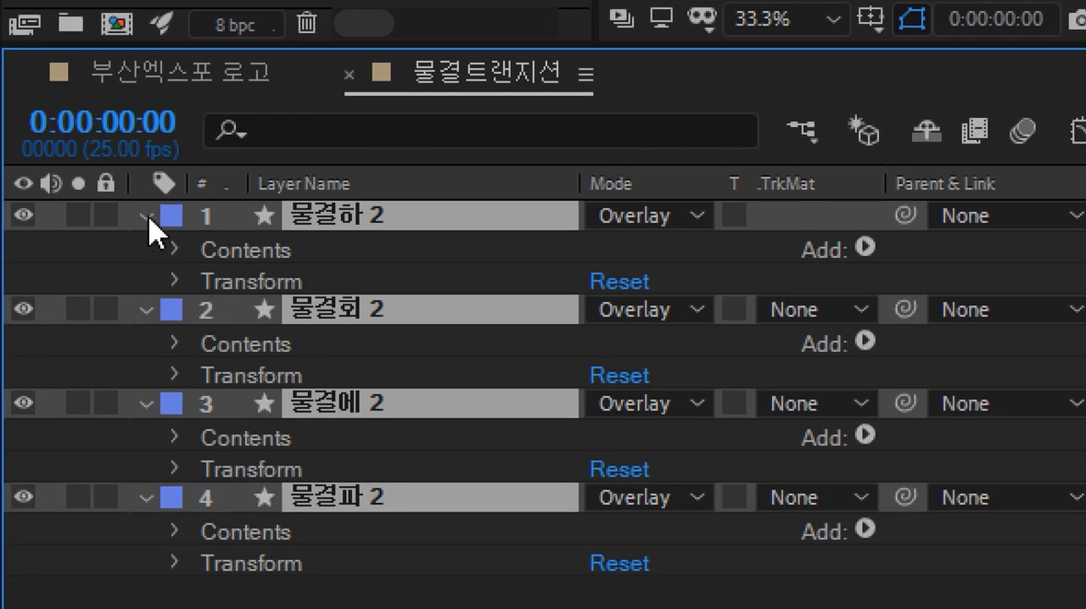
left_click(146, 218)
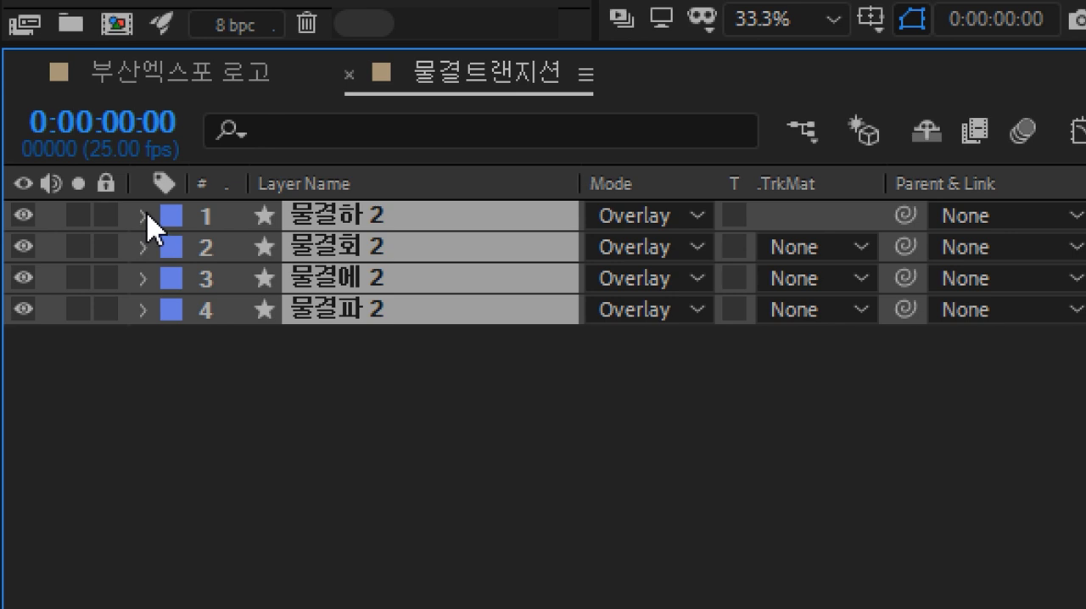
left_click(144, 218)
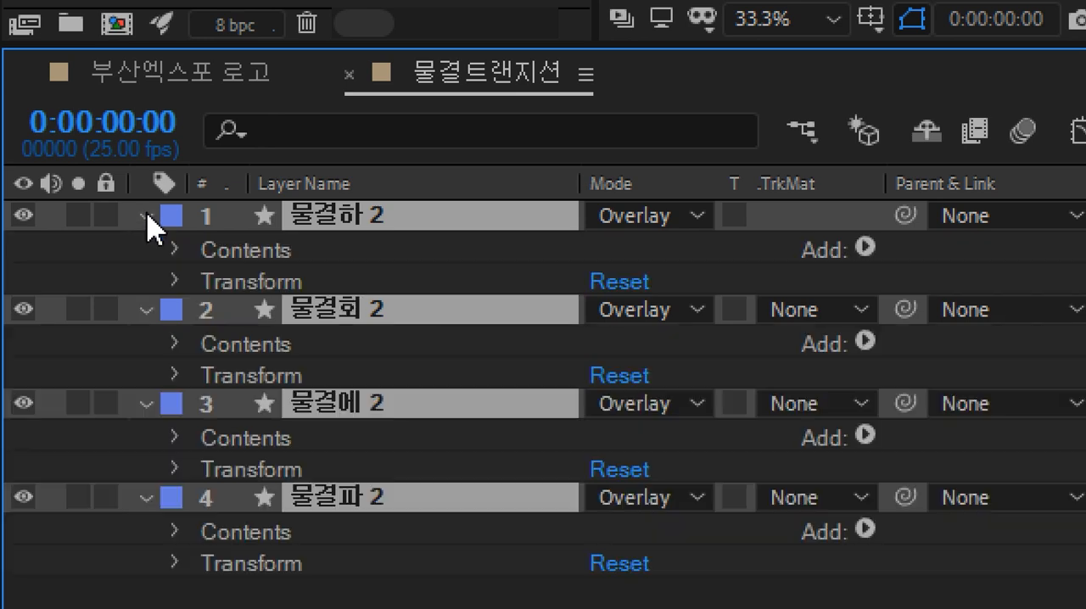
left_click(174, 249)
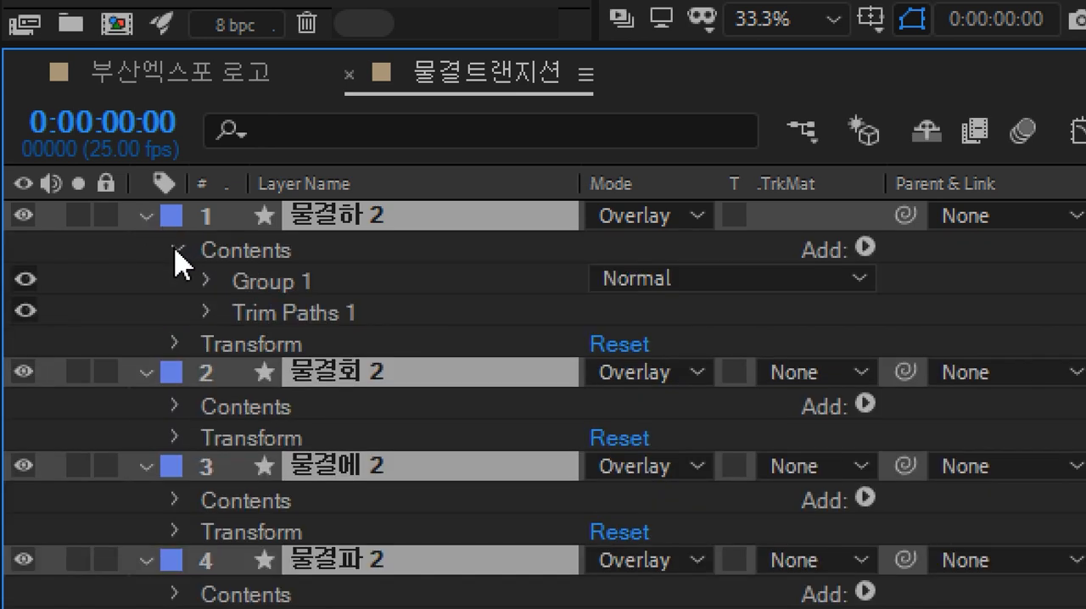
left_click(293, 316)
left_click(206, 314)
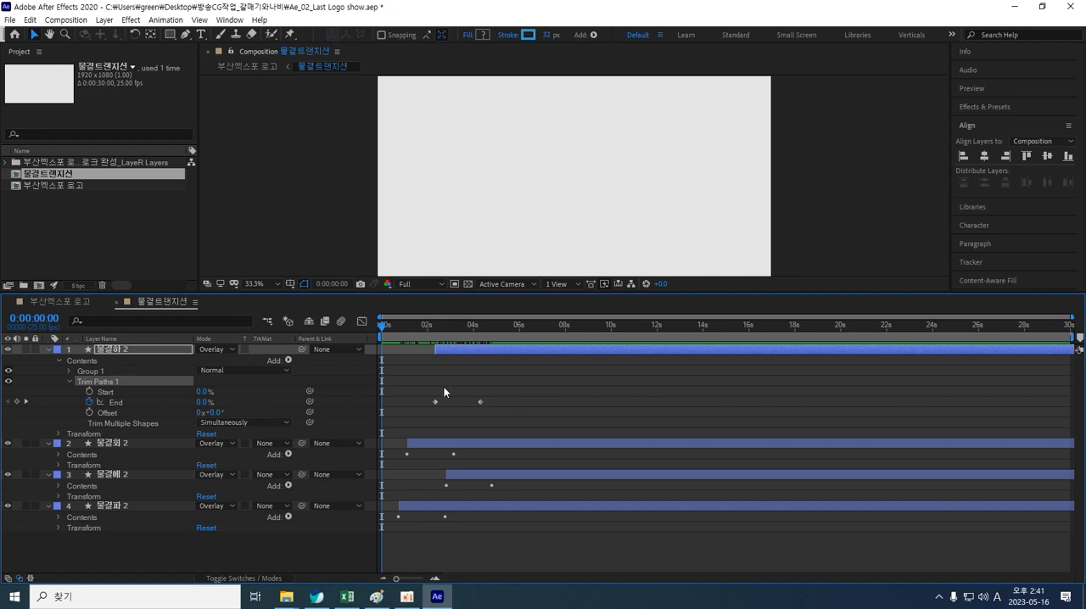
Step: Keyframe 물결하 2's Trim Paths Start at 0% at 4:08 and 100% at 6:01
mouse_move(384, 327)
left_mouse_down()
mouse_move(472, 331)
mouse_move(436, 335)
mouse_move(454, 341)
left_mouse_up()
left_click_drag(469, 341, 480, 341)
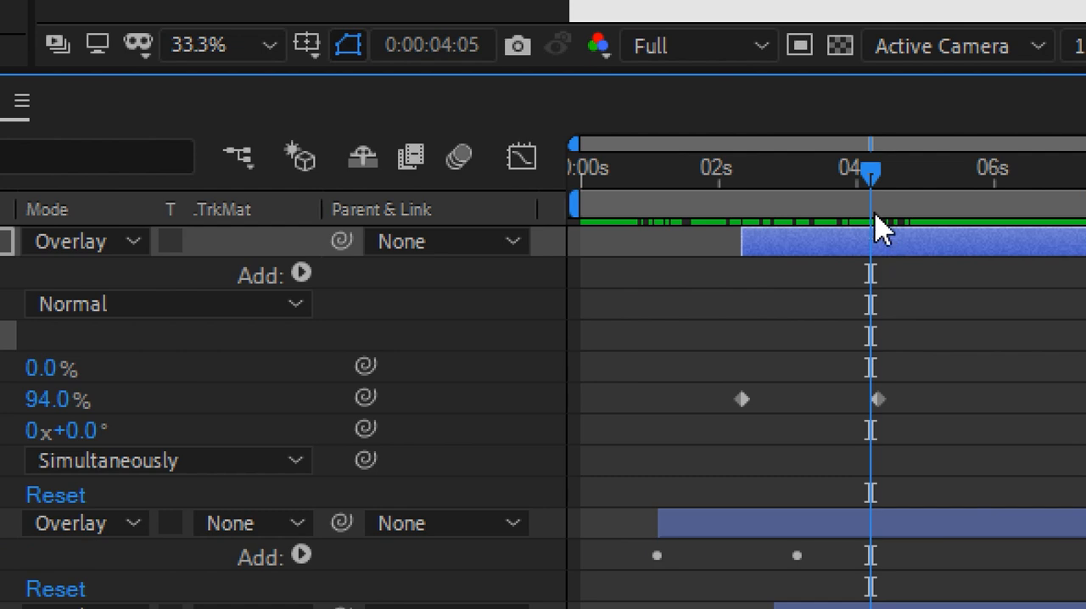
left_click_drag(874, 172, 883, 179)
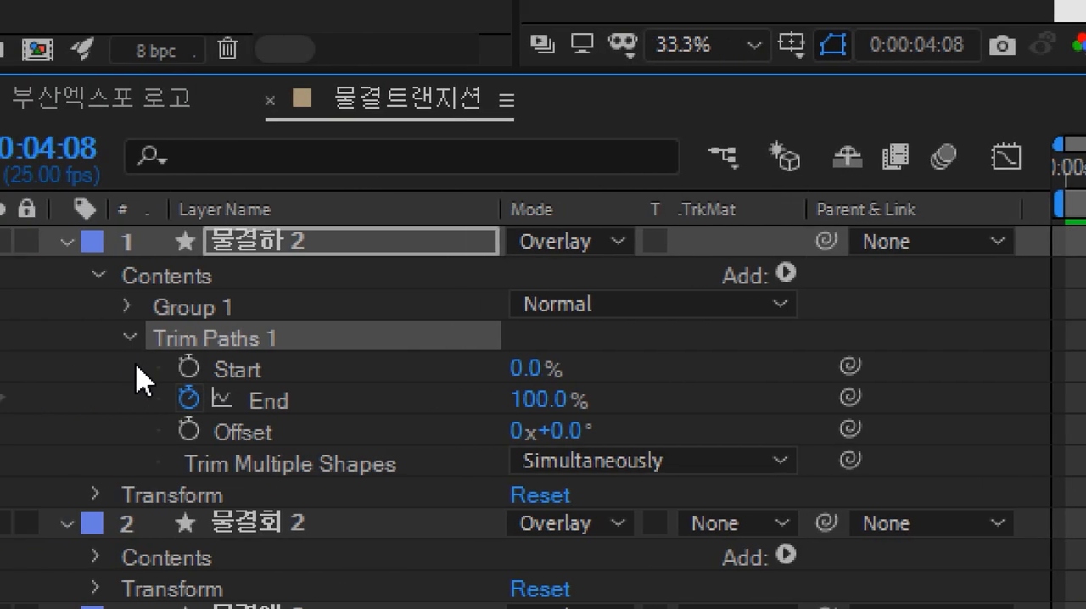
left_click(190, 369)
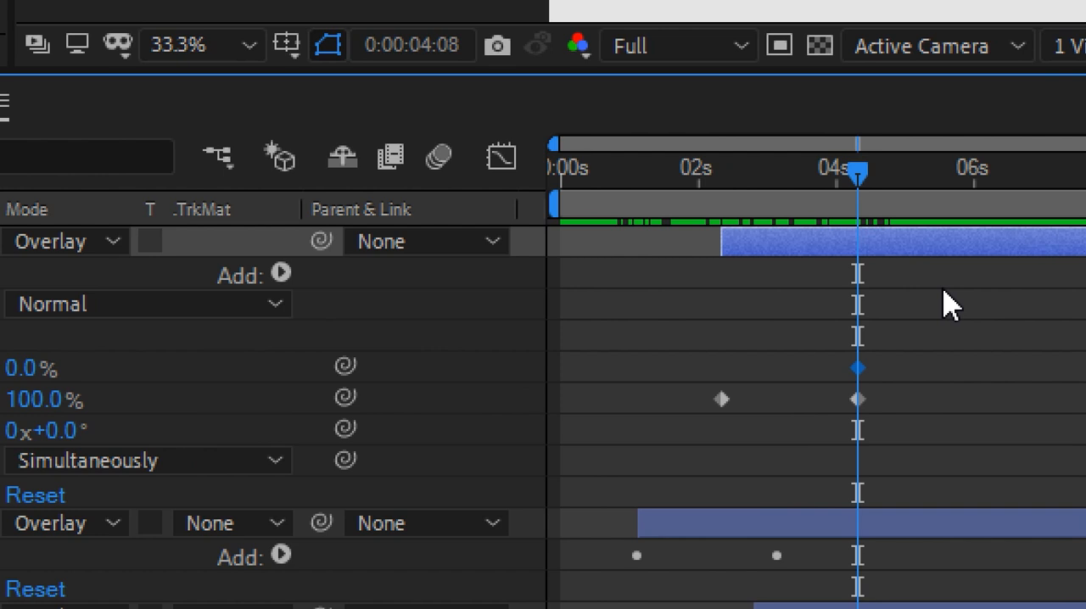
left_click_drag(861, 175, 949, 183)
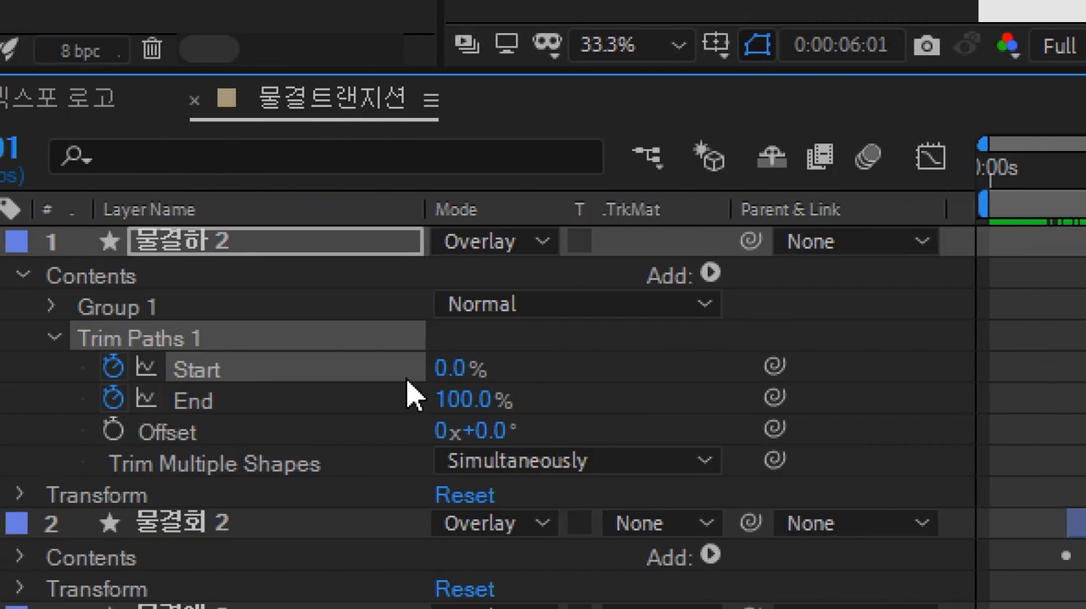
left_click_drag(452, 370, 768, 364)
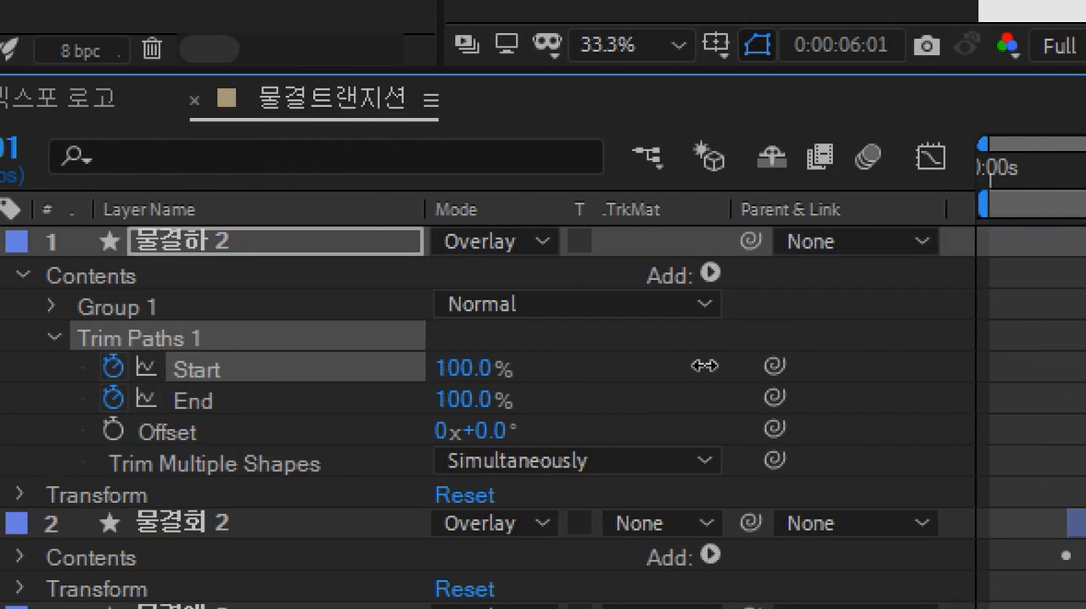
mouse_move(528, 334)
left_mouse_down()
mouse_move(384, 333)
mouse_move(421, 341)
mouse_move(519, 323)
mouse_move(486, 314)
mouse_move(506, 312)
mouse_move(516, 317)
mouse_move(467, 319)
mouse_move(519, 316)
mouse_move(469, 317)
mouse_move(525, 315)
mouse_move(424, 316)
mouse_move(570, 316)
mouse_move(461, 320)
mouse_move(514, 319)
mouse_move(500, 322)
left_mouse_up()
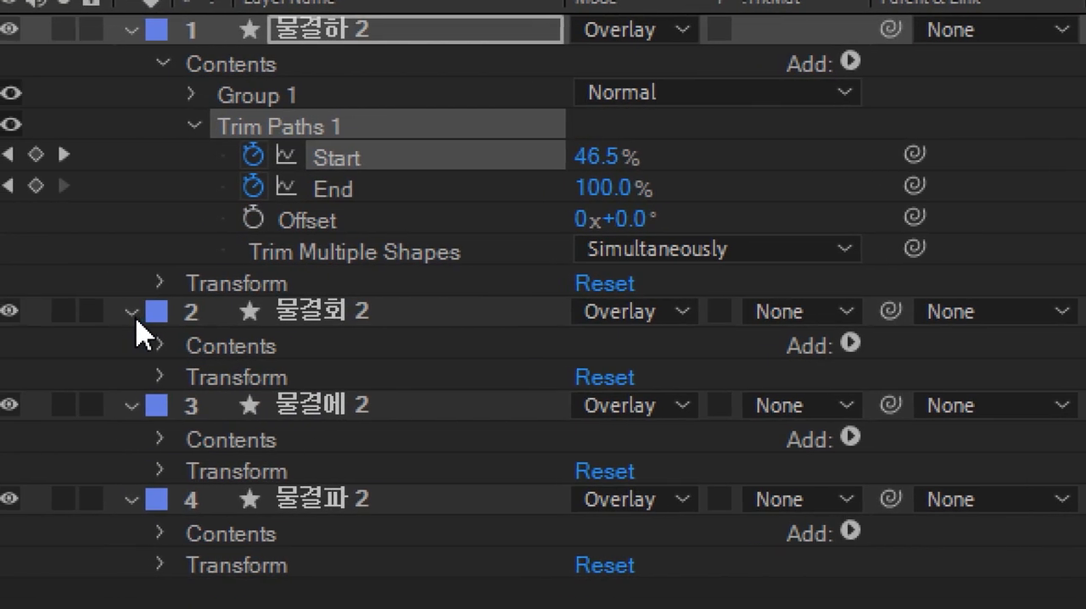
Step: Expand 물결회 2's Trim Paths and animate its Start from 0% at 3:04 to 100% about two seconds later
left_click(131, 313)
left_click(134, 313)
left_click(160, 345)
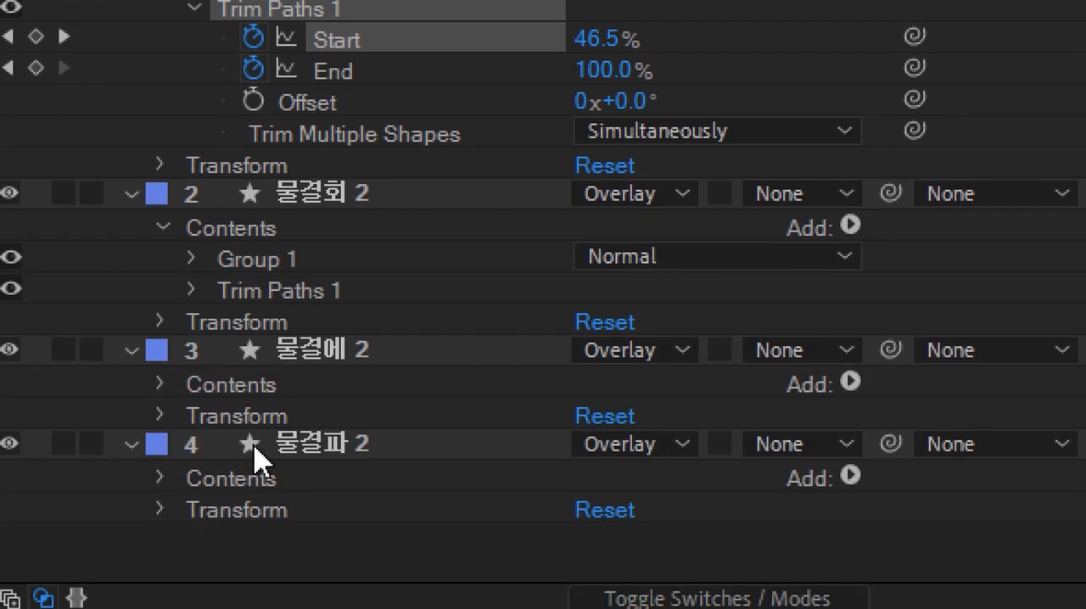
left_click(300, 293)
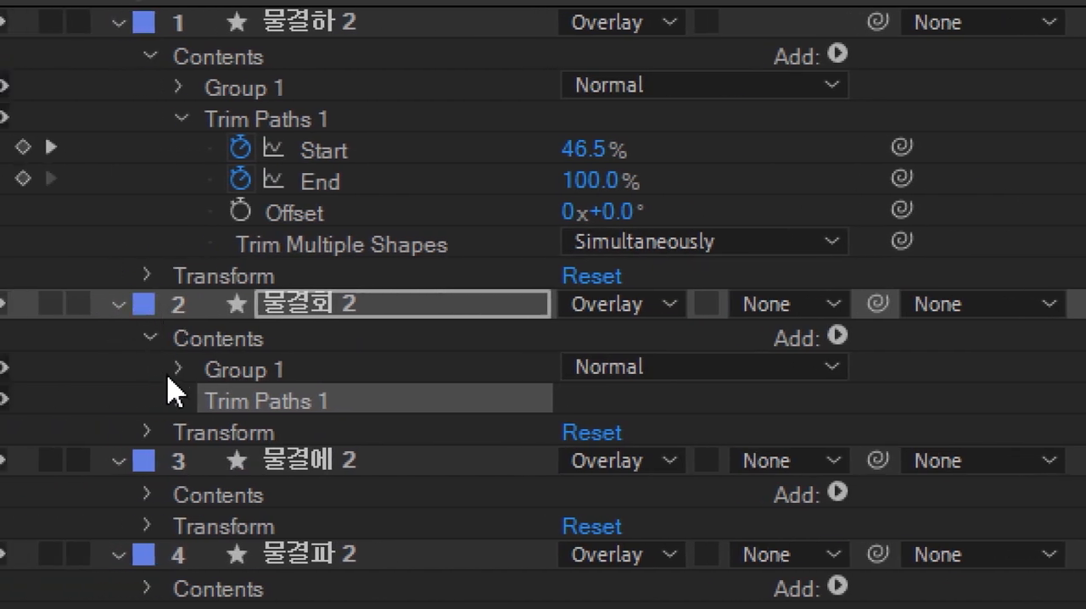
left_click(179, 401)
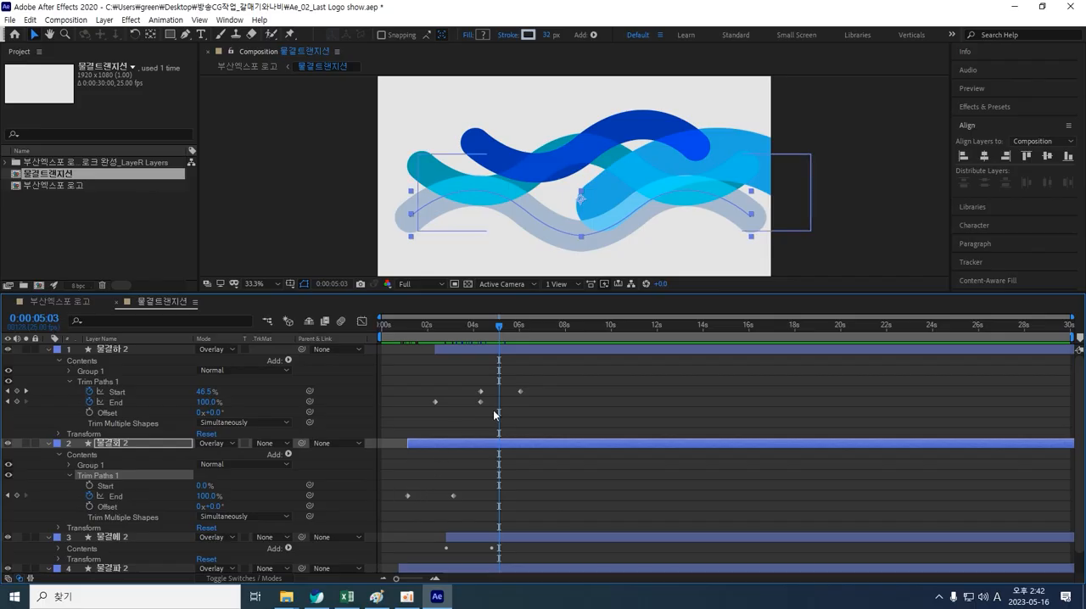
left_click_drag(500, 336, 454, 339)
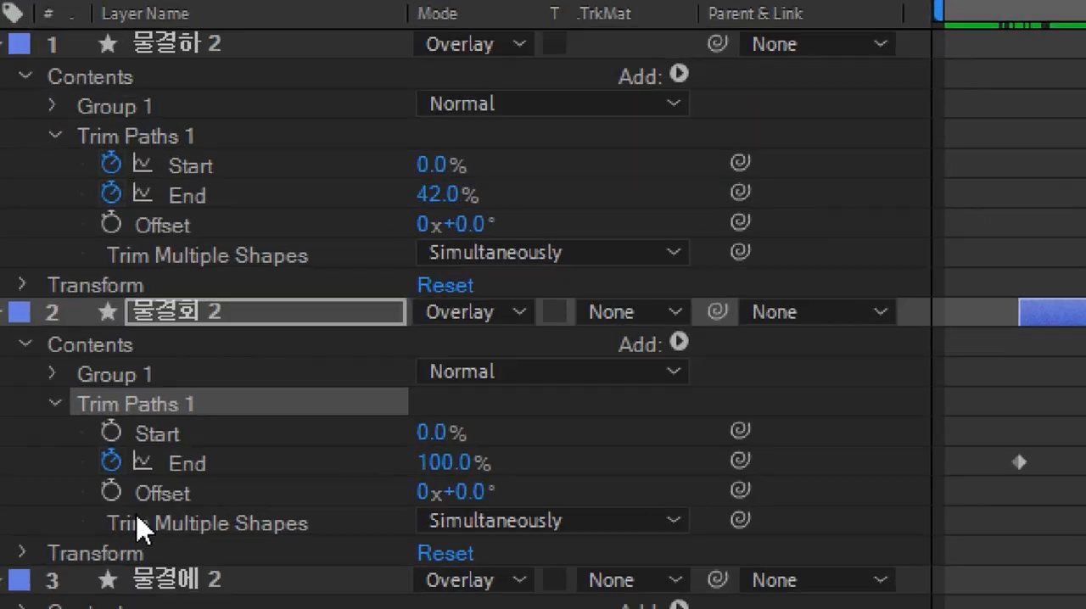
left_click(111, 432)
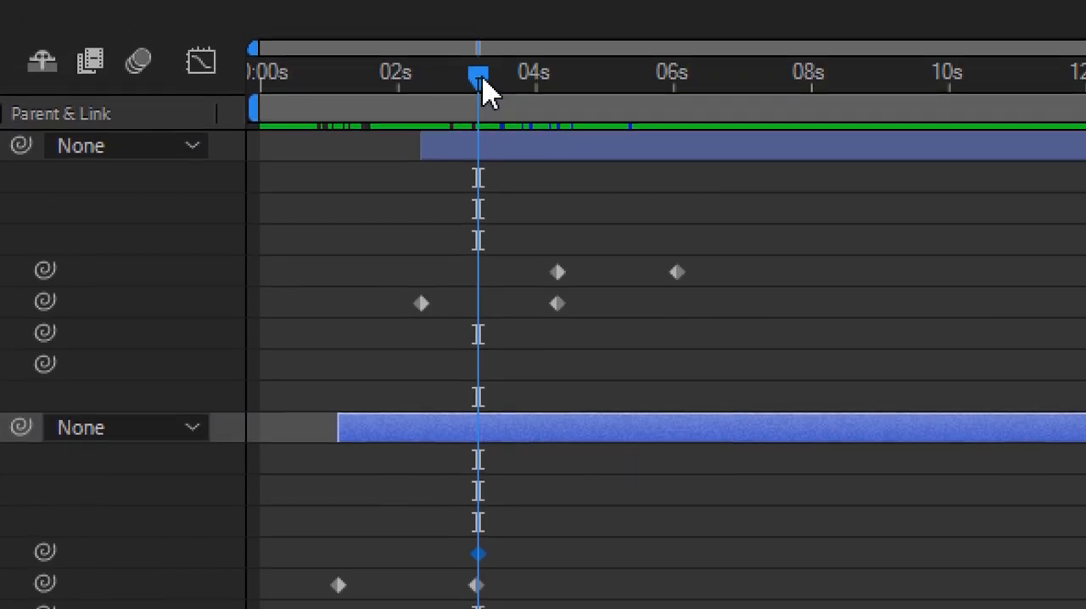
left_click_drag(484, 92, 651, 127)
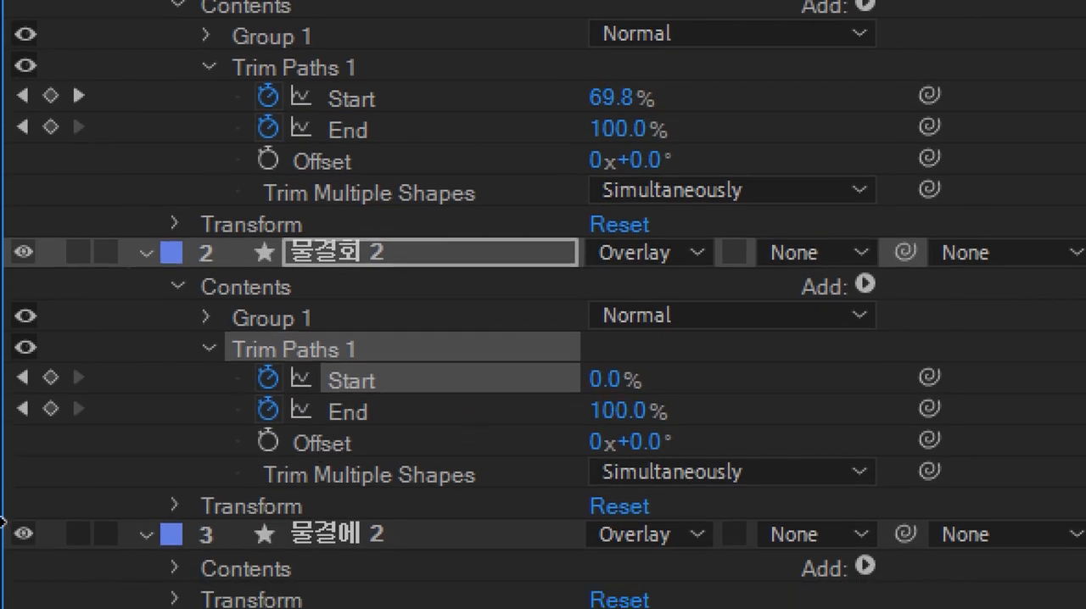
left_click_drag(604, 379, 885, 389)
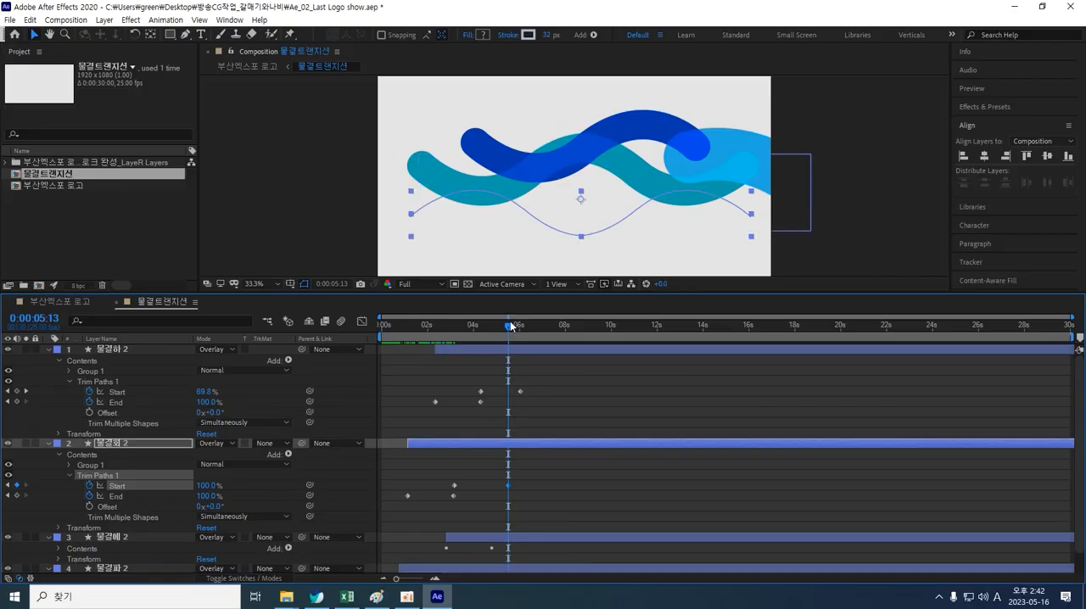
left_click_drag(511, 326, 542, 335)
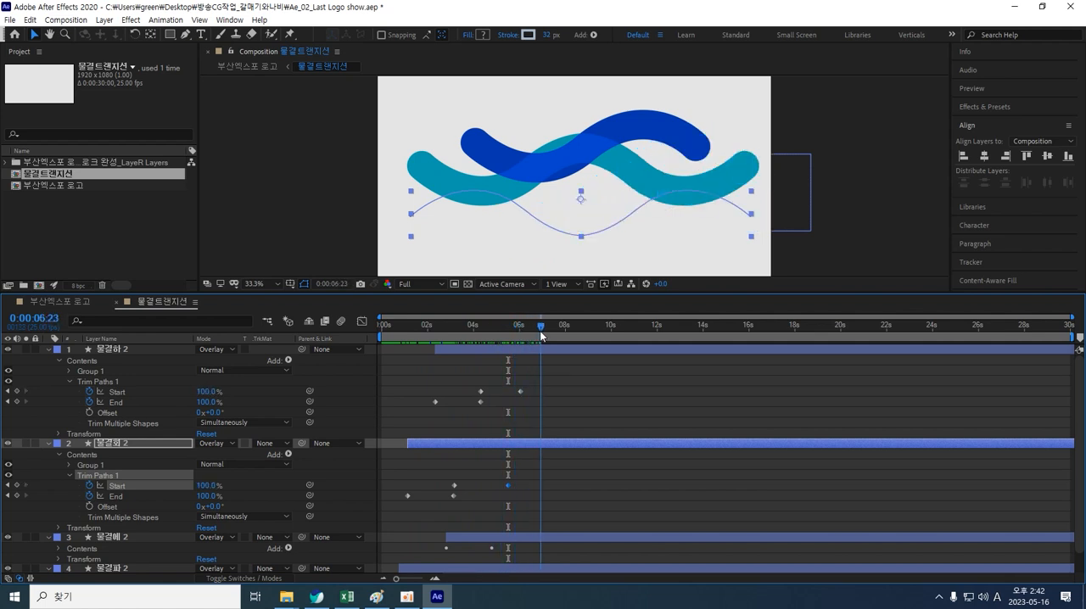
left_click_drag(541, 336, 536, 337)
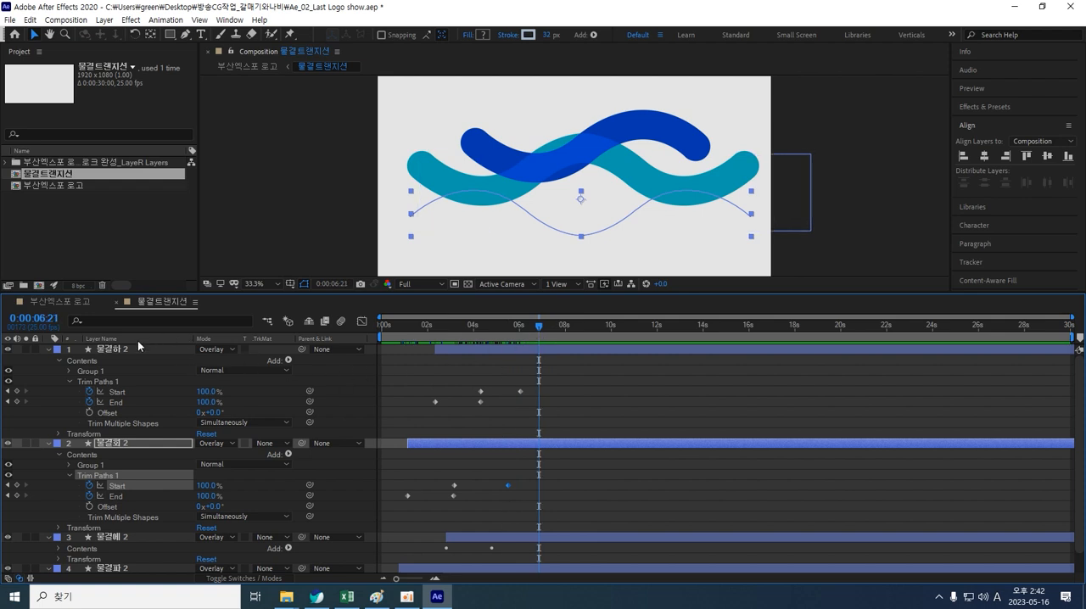
Step: Collapse the first two layers and delete the Trim Paths 1 from 물결에 2
left_click(48, 350)
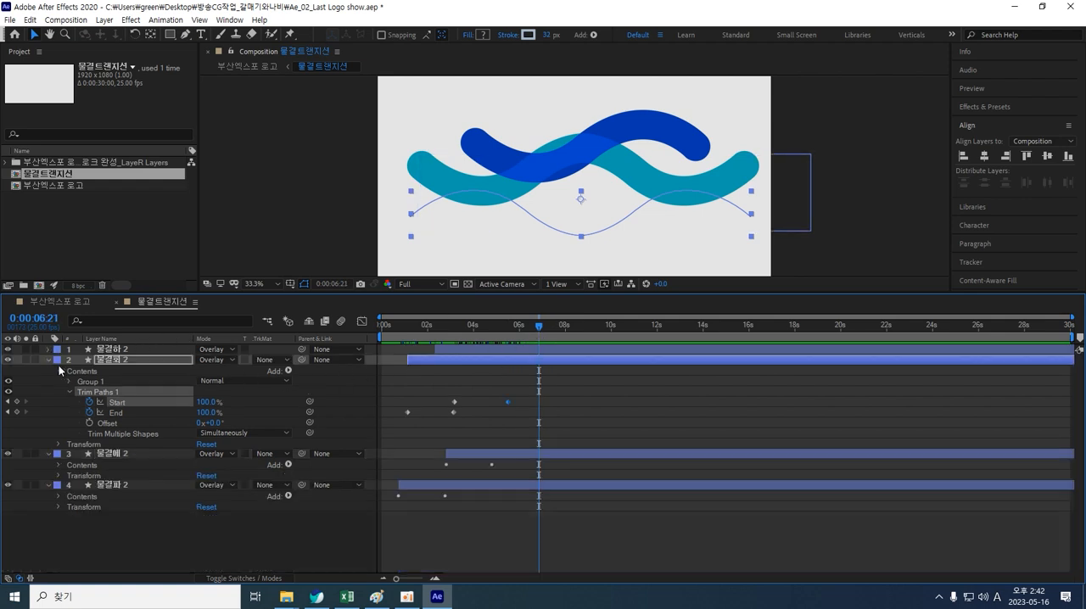
key("F2")
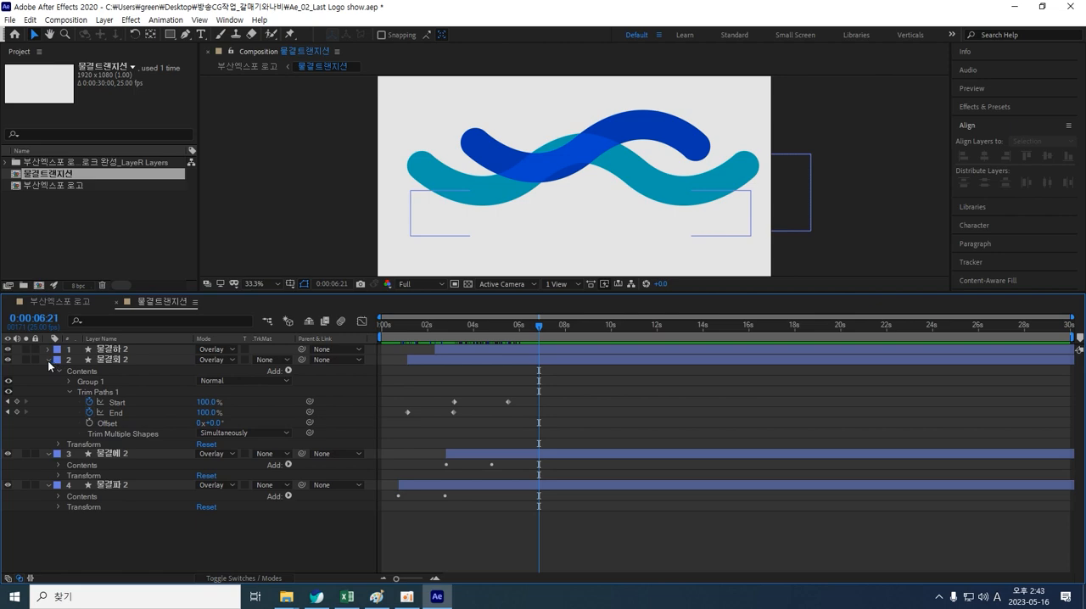
left_click(48, 360)
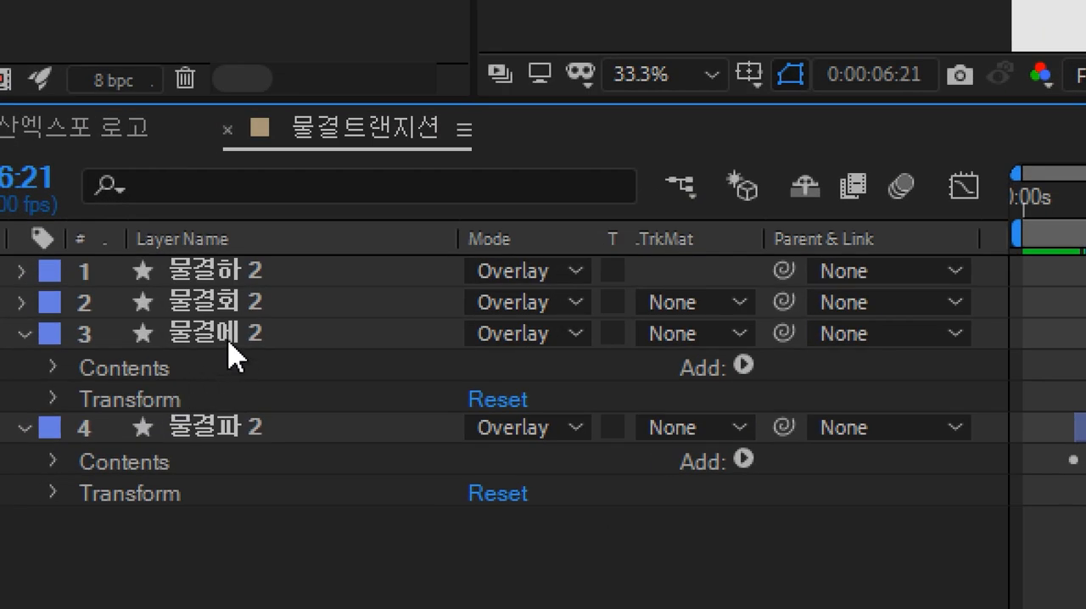
left_click(229, 342)
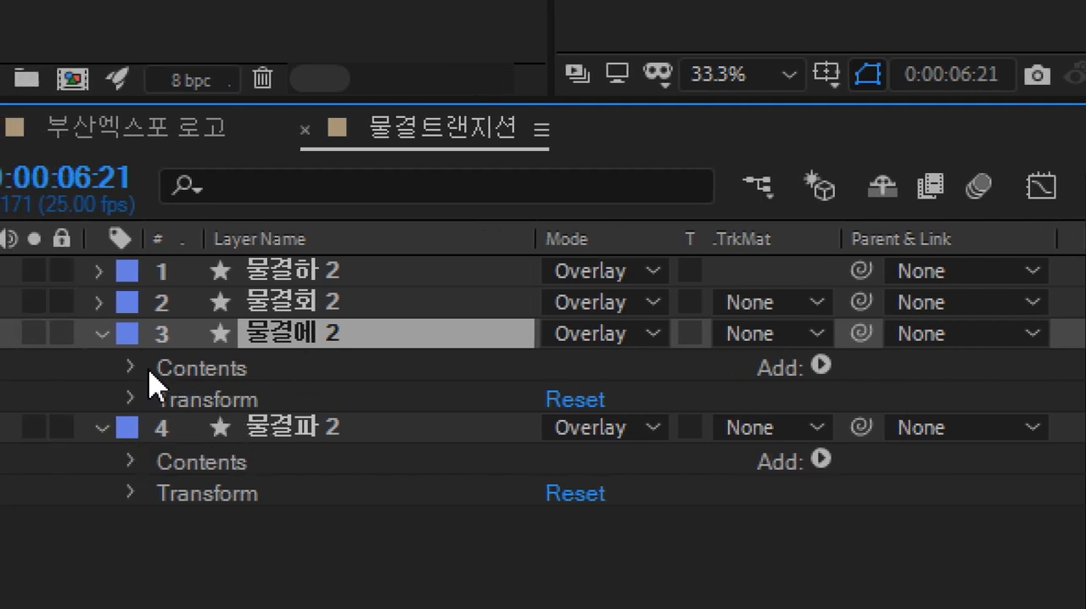
left_click(134, 368)
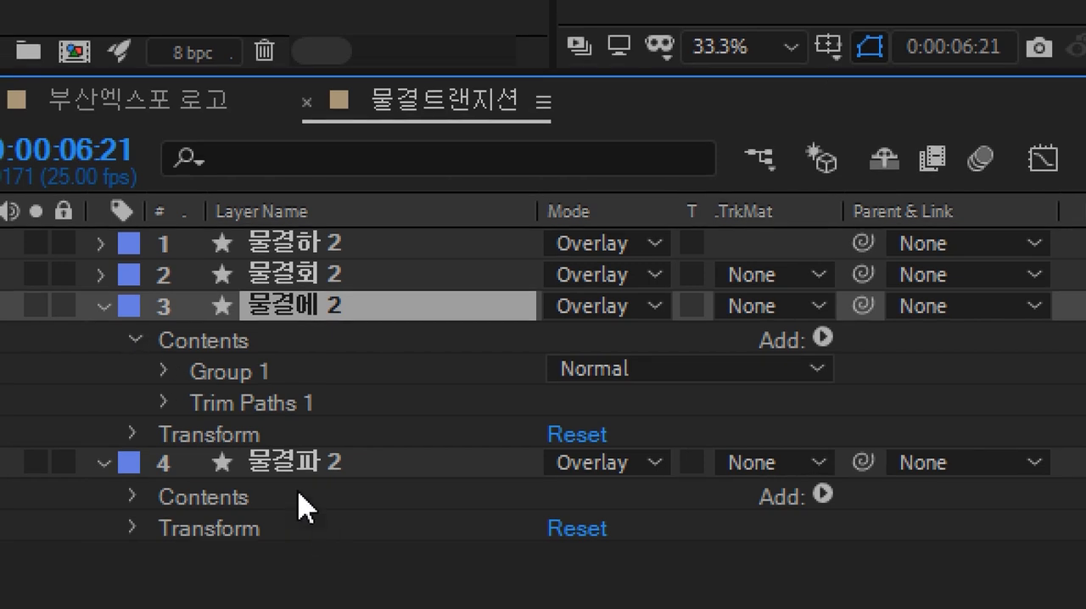
left_click(283, 404)
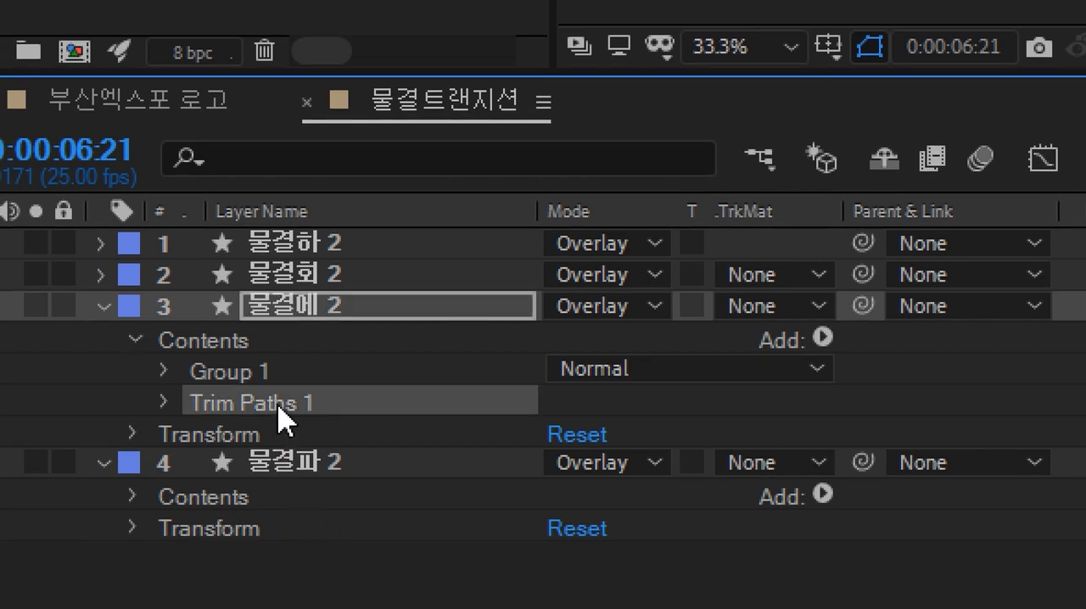
key("Delete")
Step: Delete the Trim Paths 1 from 물결파 2 and collapse both layers
left_click(104, 431)
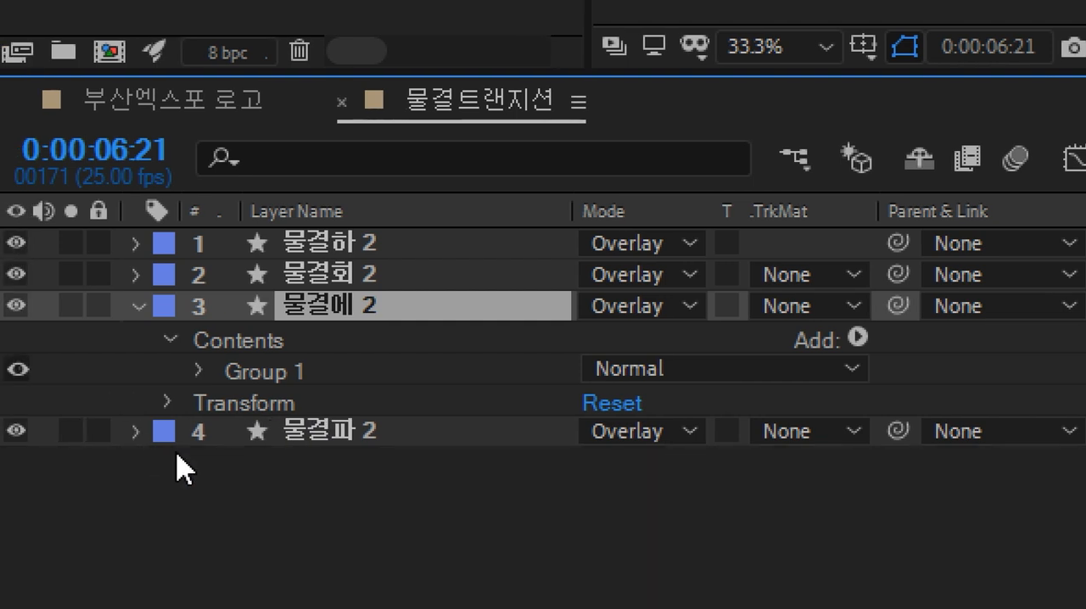
left_click(139, 433)
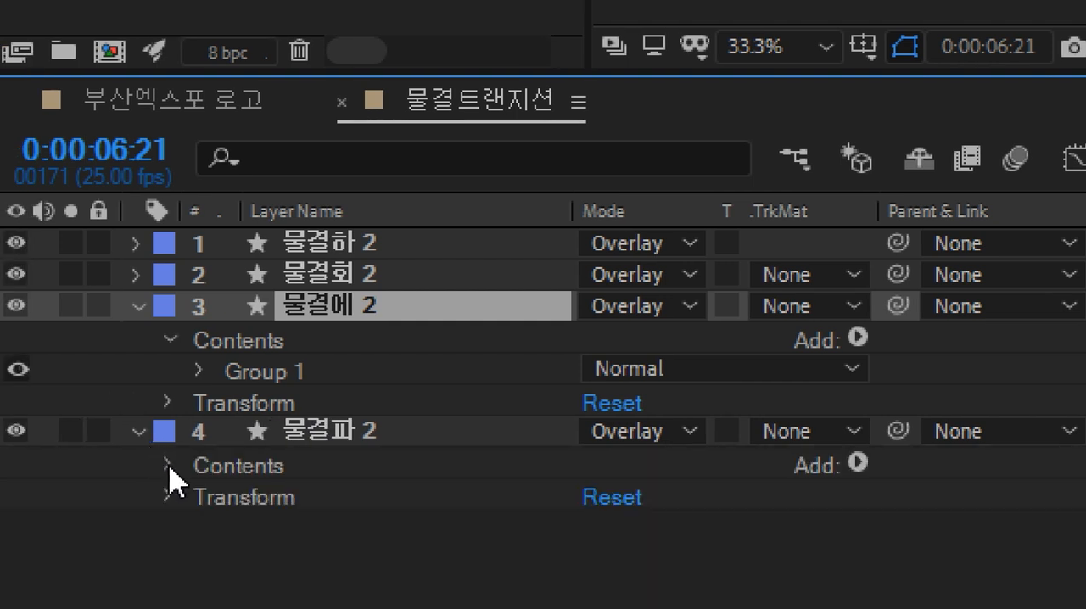
left_click(169, 466)
left_click(327, 501)
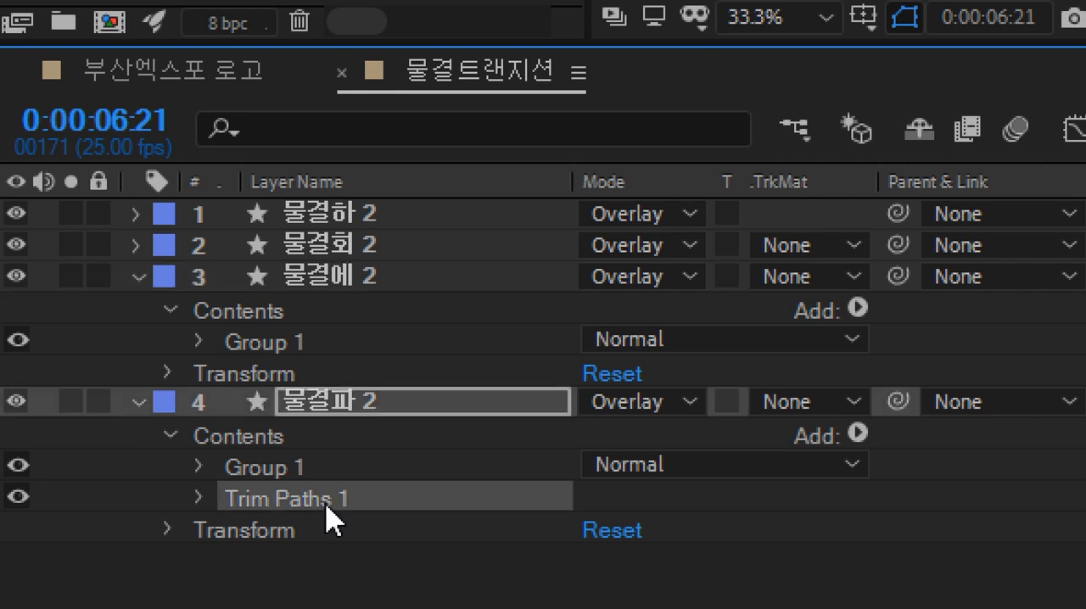
key("Delete")
left_click(335, 543)
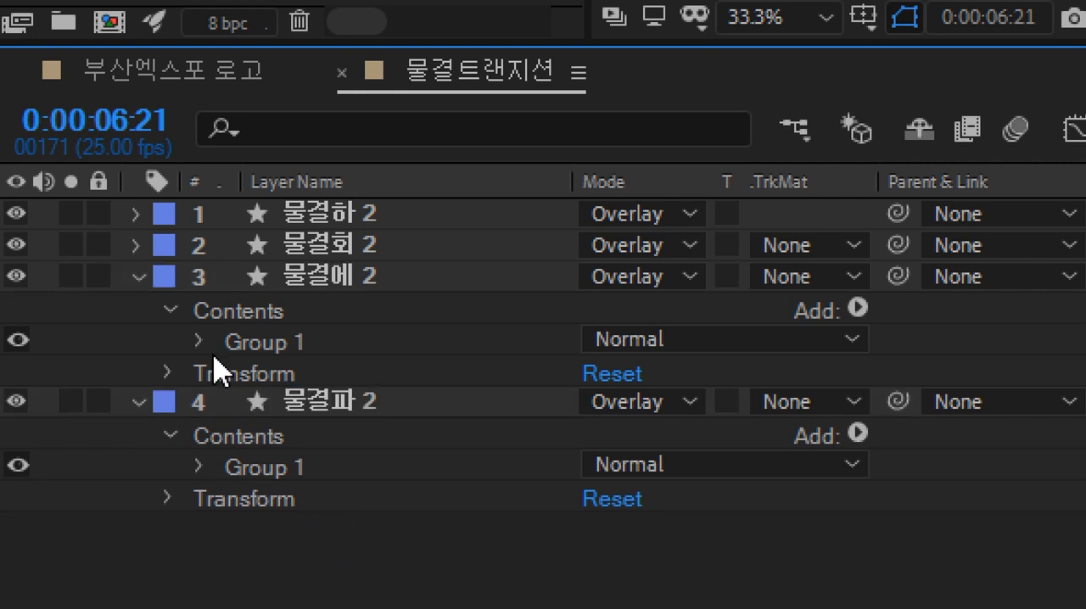
left_click(136, 278)
left_click(138, 309)
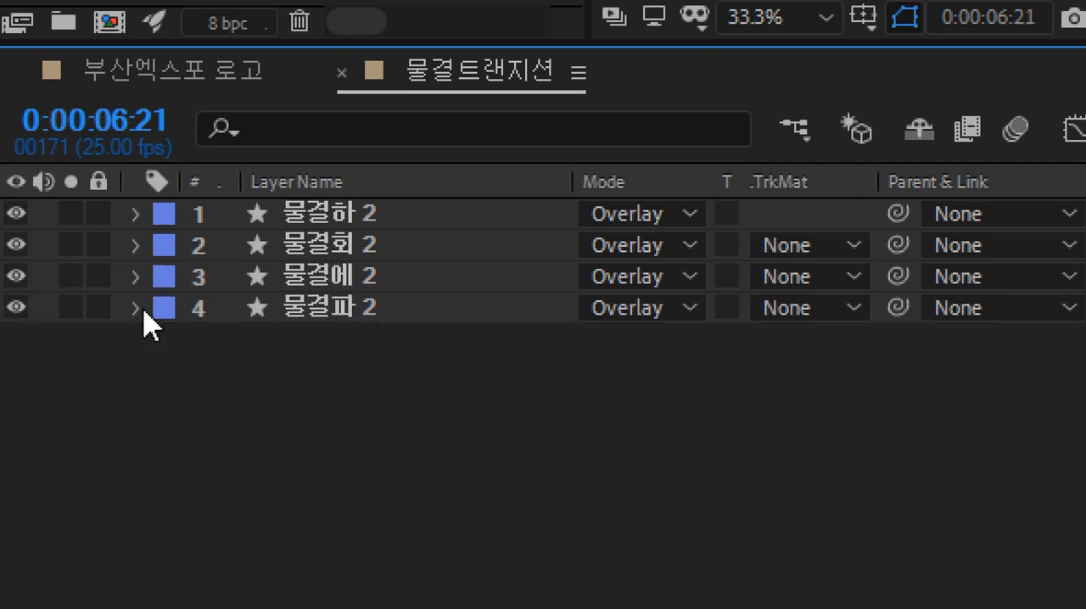
Step: Expand 물결회 2 and move the layer about one second earlier in the timeline
left_click(137, 245)
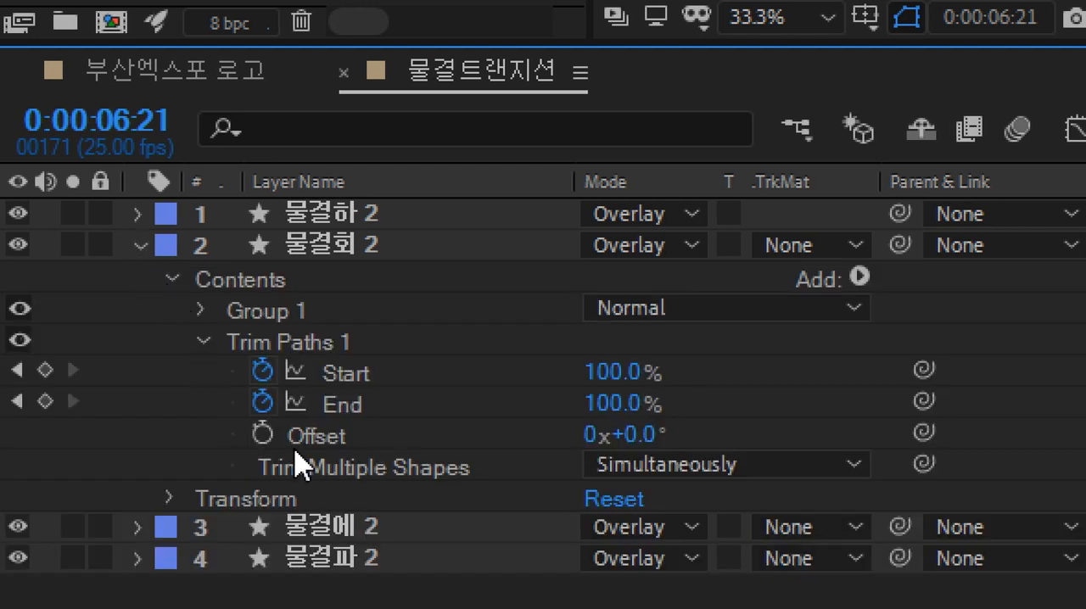
left_click(325, 347)
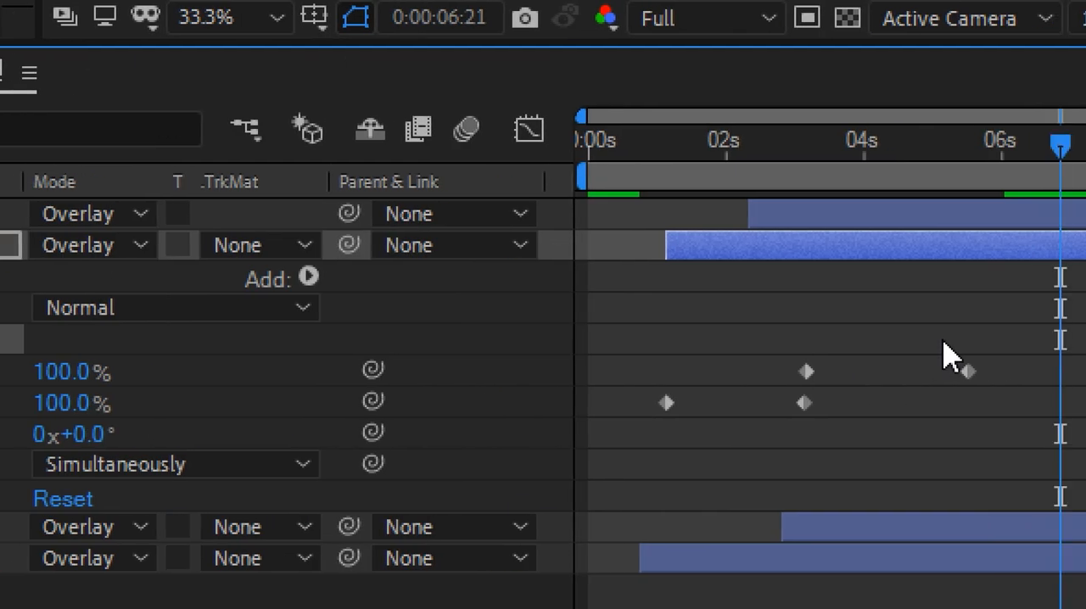
left_click_drag(809, 249, 745, 248)
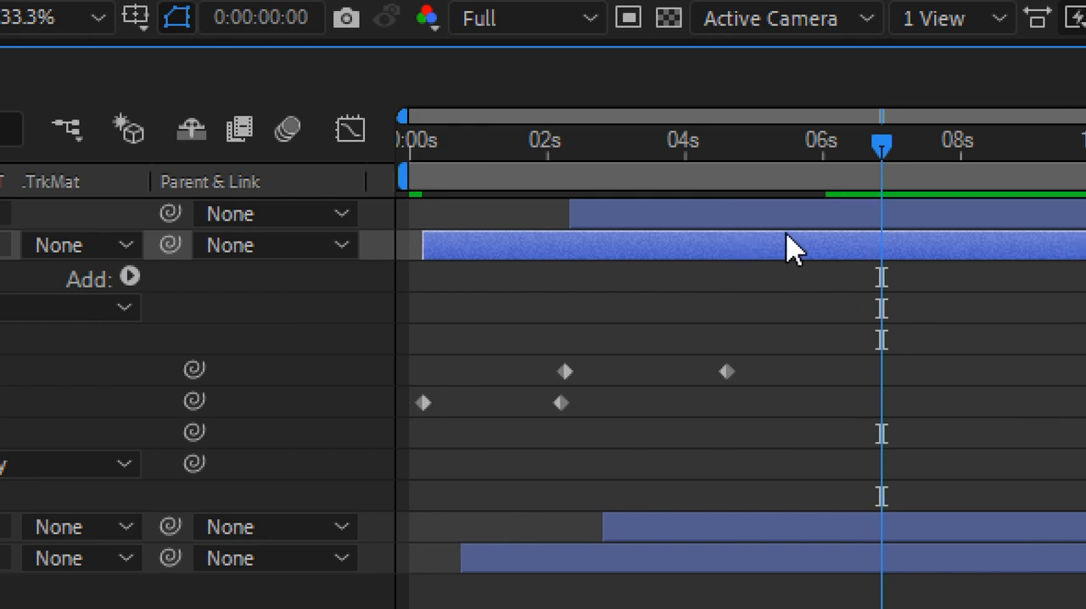
Step: Go to 물결회 2's in point, copy its Trim Paths 1, and collapse the layer
key("Home")
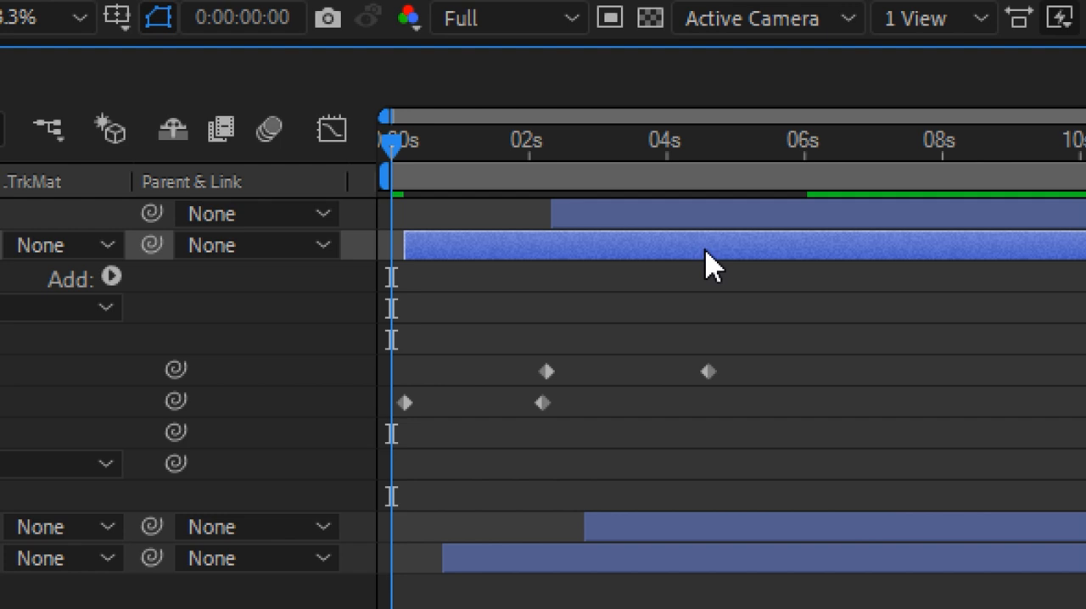
key("i")
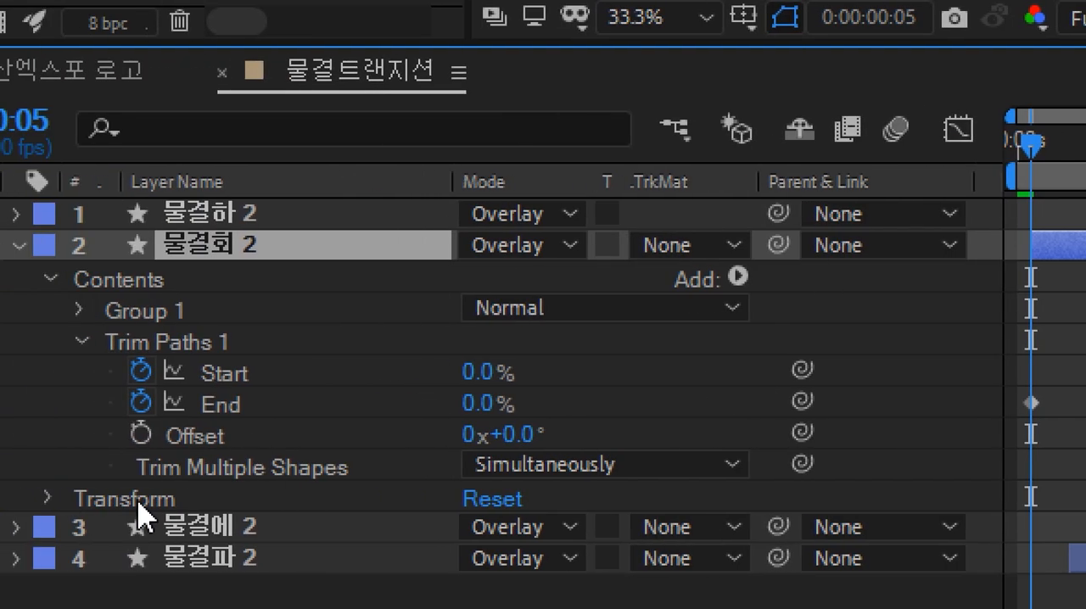
left_click(273, 344)
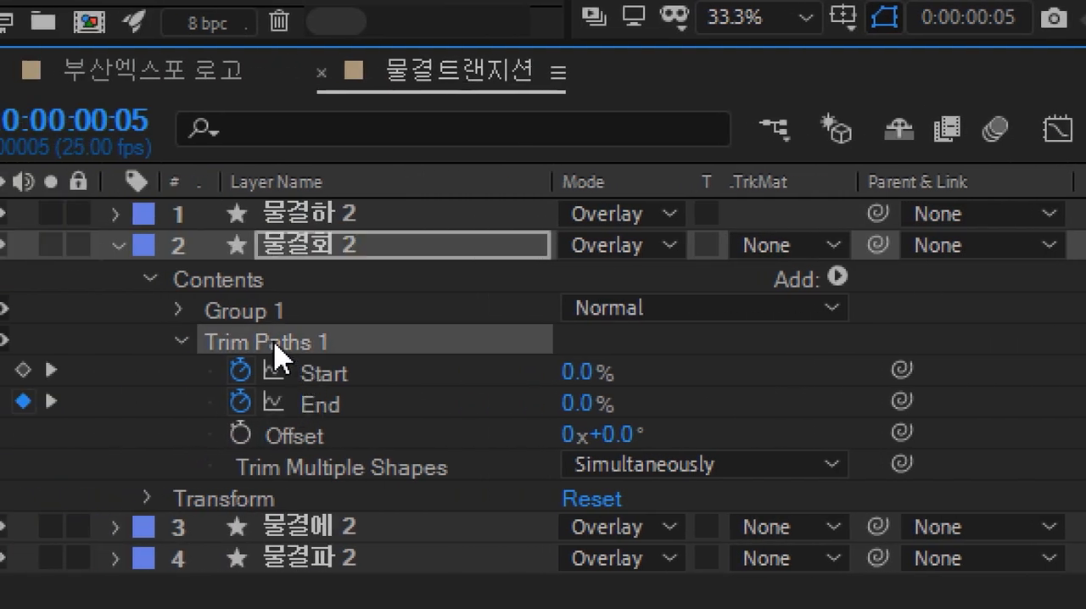
left_click(119, 246)
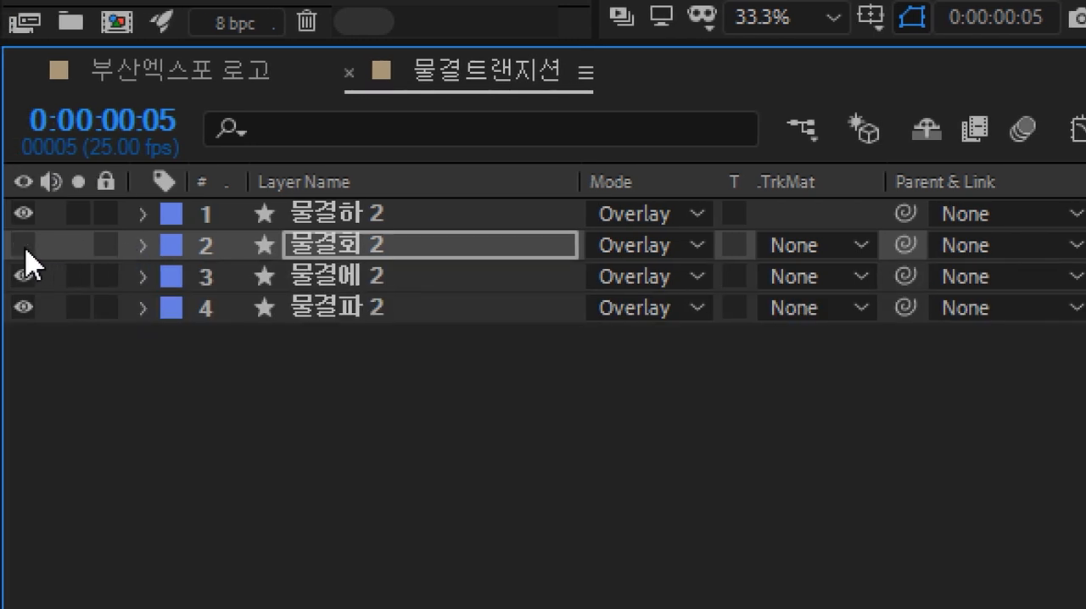
Step: Hide the top two layers and move 물결에 2 to start near the beginning of the timeline
left_click(24, 214)
left_click(350, 371)
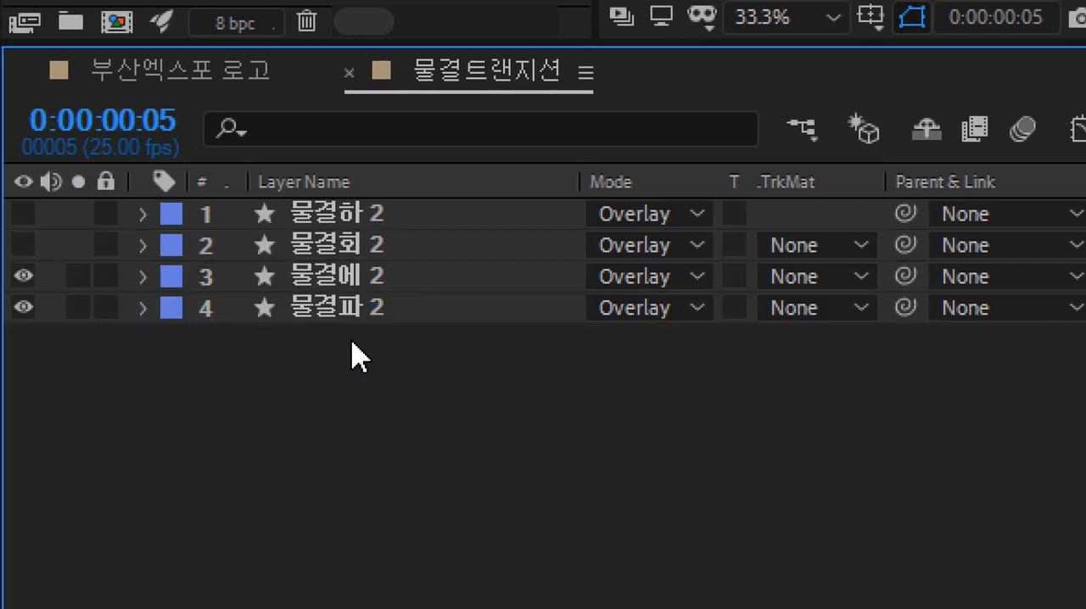
left_click(377, 293)
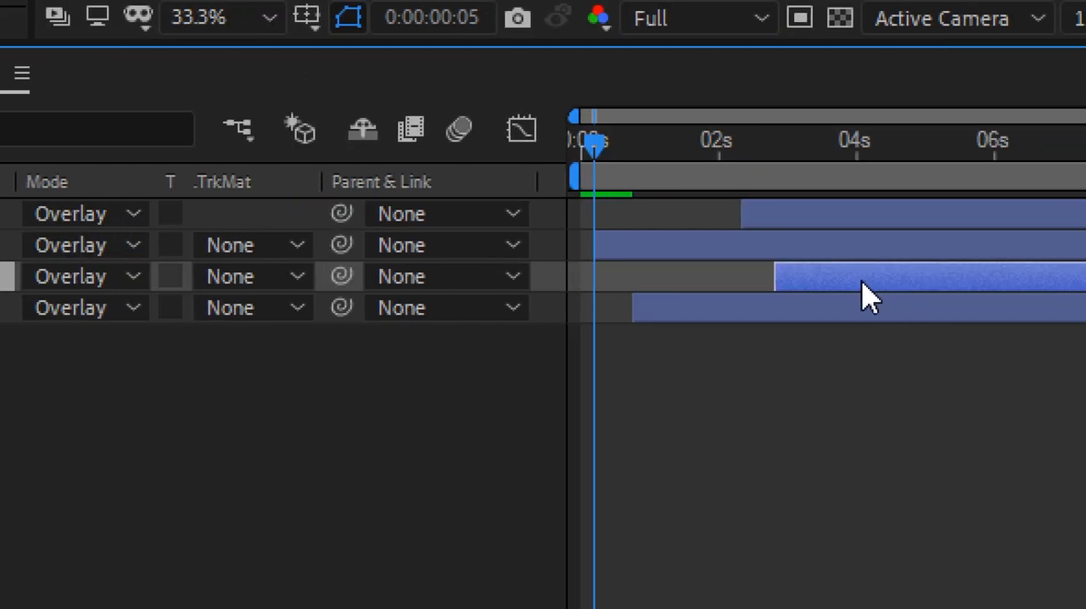
left_click_drag(870, 297, 689, 312)
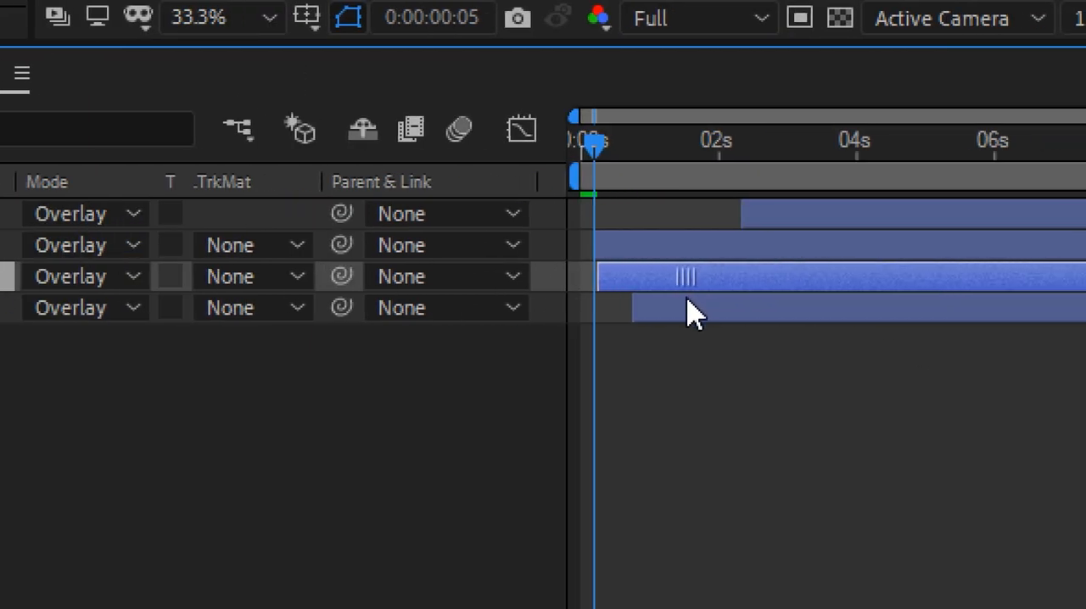
Step: Paste the Trim Paths 1 into 물결에 2's Contents one frame later
key("Page_Down")
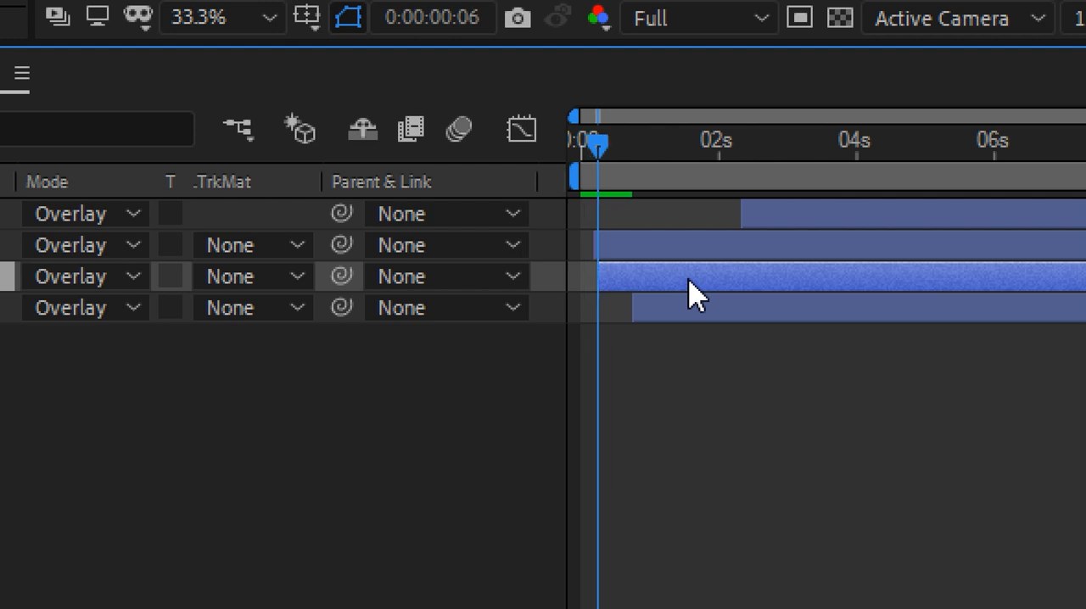
left_click(144, 278)
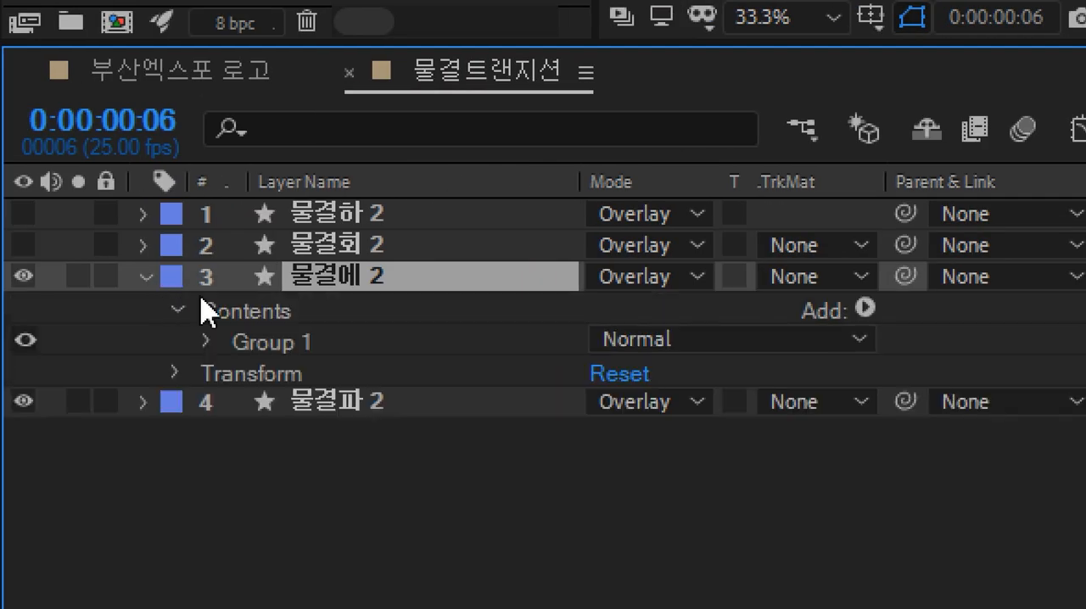
left_click(263, 315)
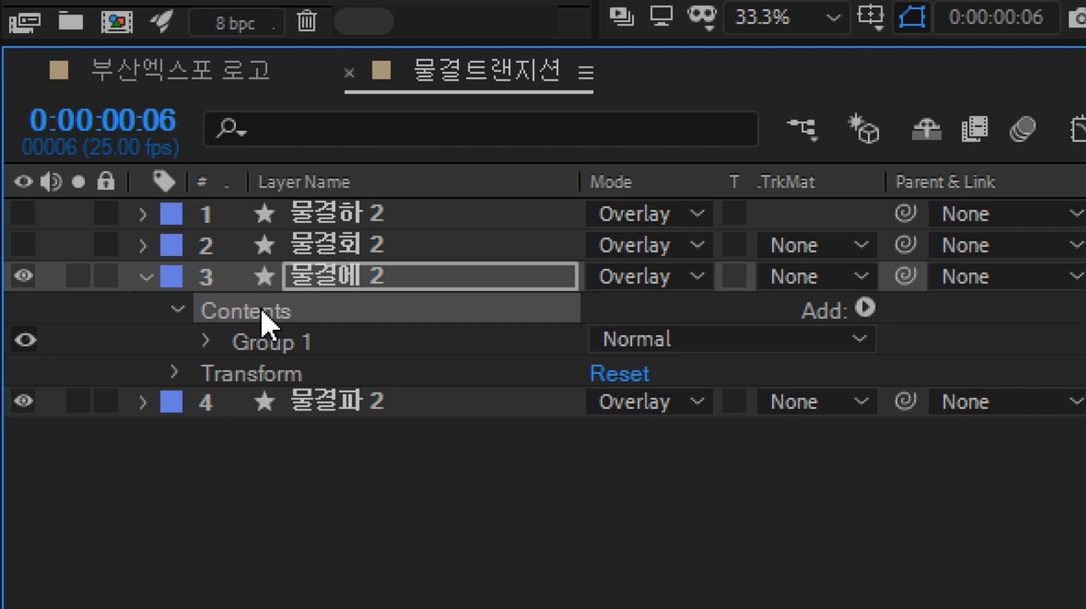
key("ctrl+v")
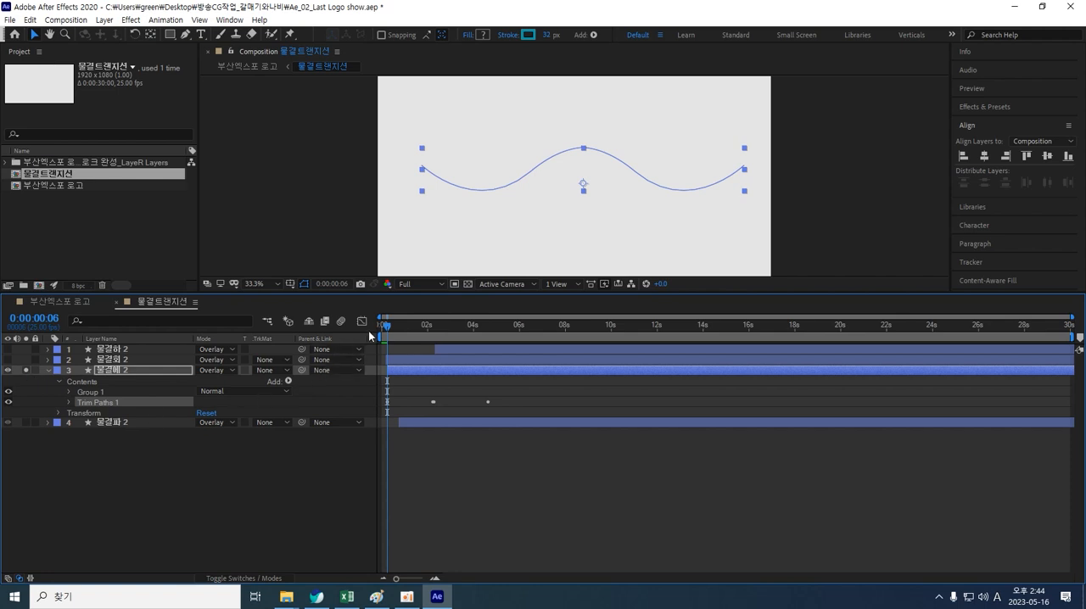
mouse_move(387, 331)
left_mouse_down()
mouse_move(498, 331)
mouse_move(361, 338)
left_mouse_up()
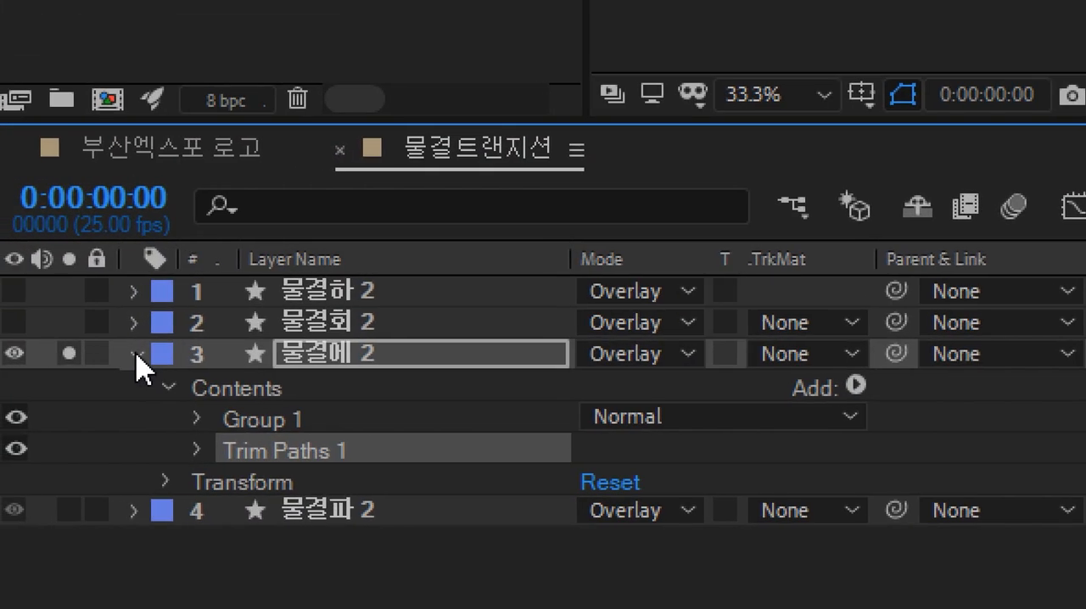
Step: Paste the Trim Paths 1 into 물결파 2's Contents at the layer's in point
left_click(48, 371)
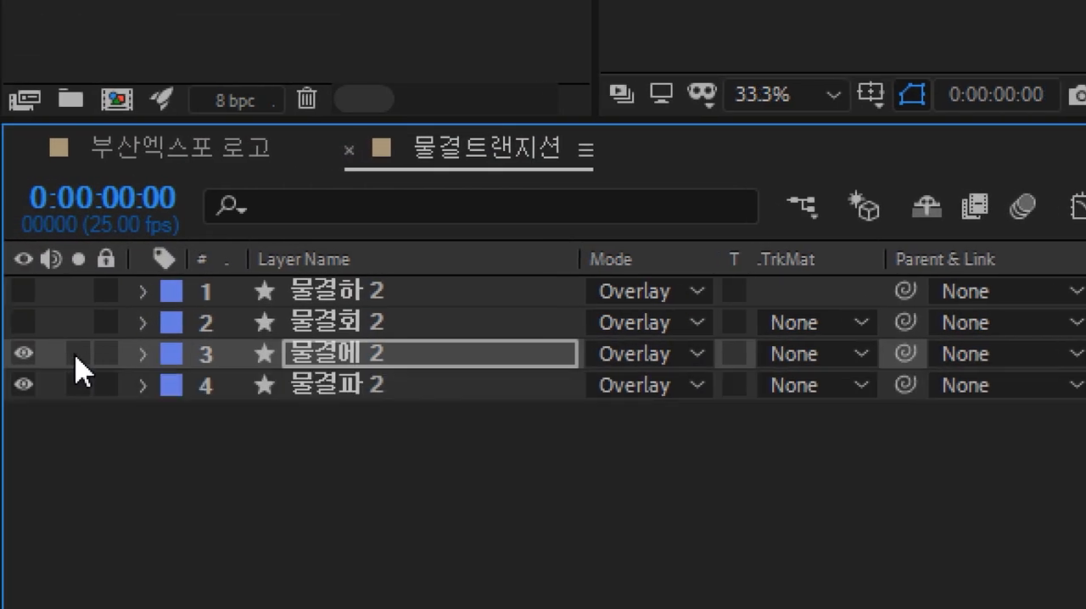
left_click(313, 390)
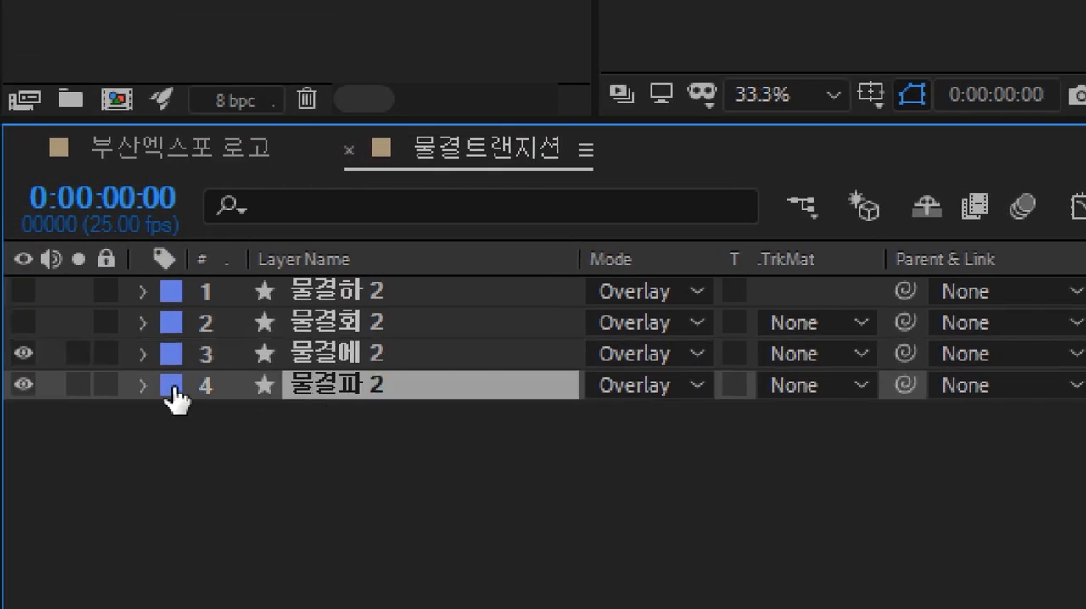
left_click(142, 386)
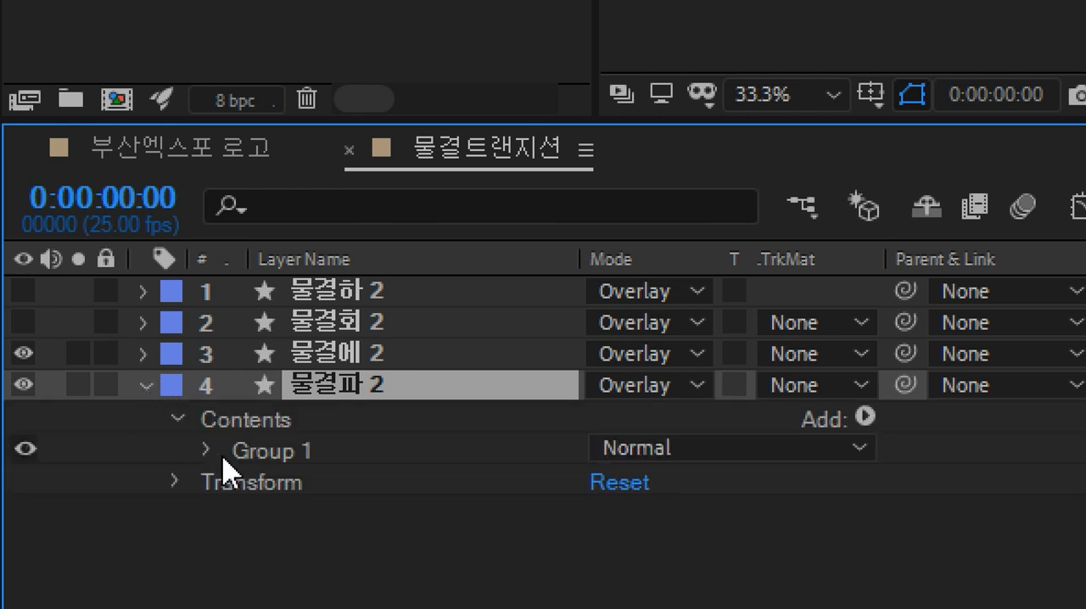
left_click(266, 425)
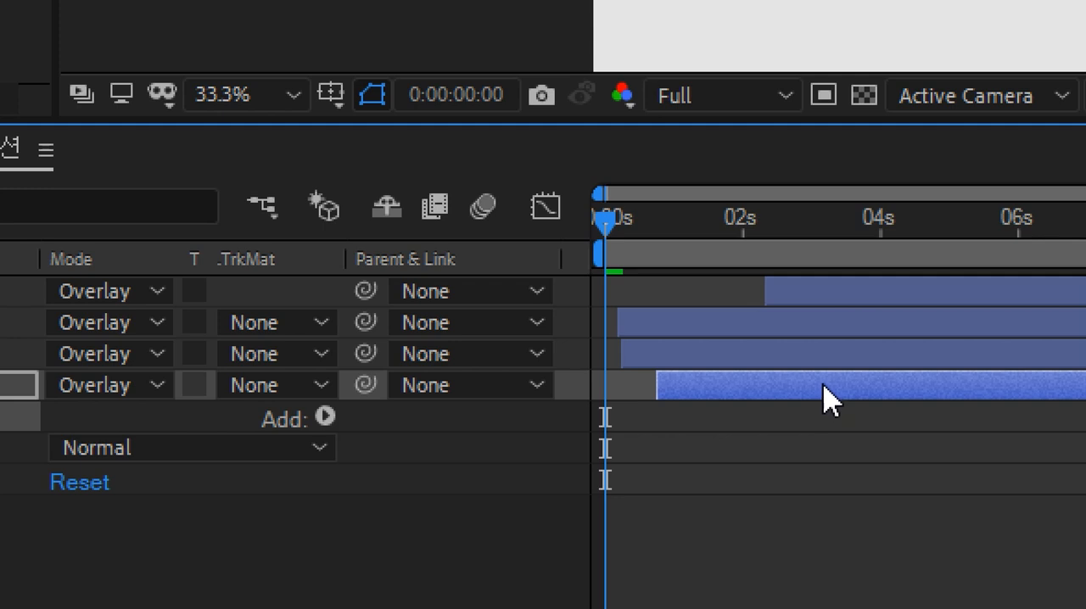
left_click(823, 385)
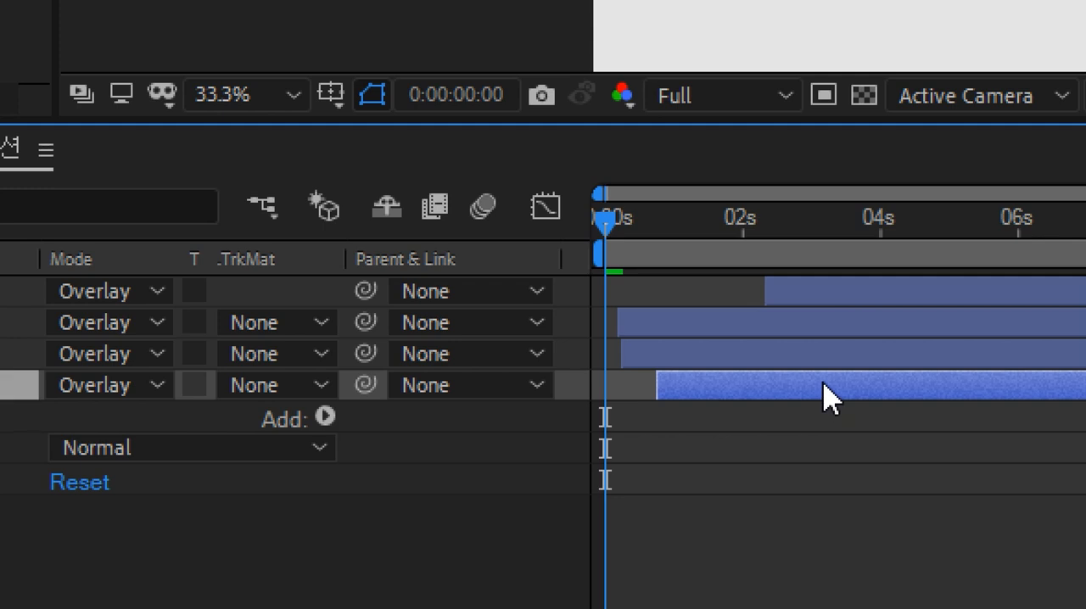
key("i")
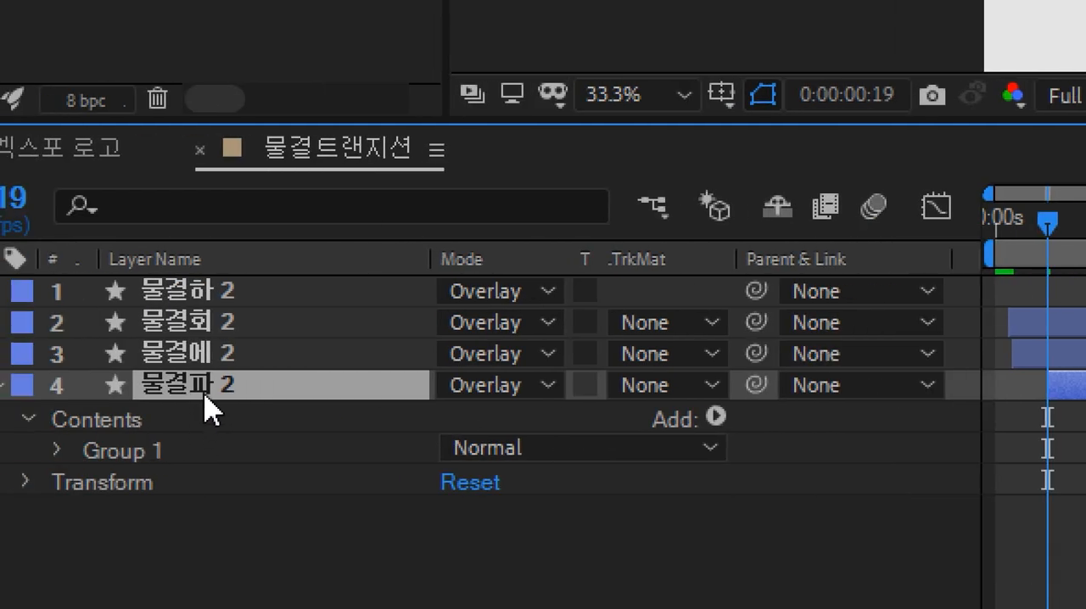
left_click(132, 422)
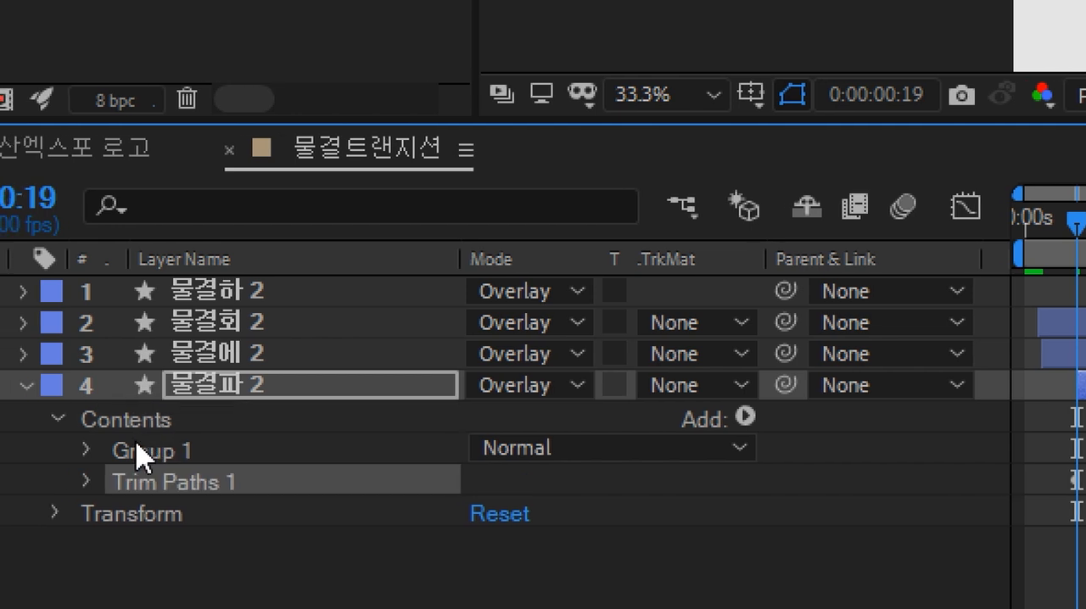
left_click(73, 481)
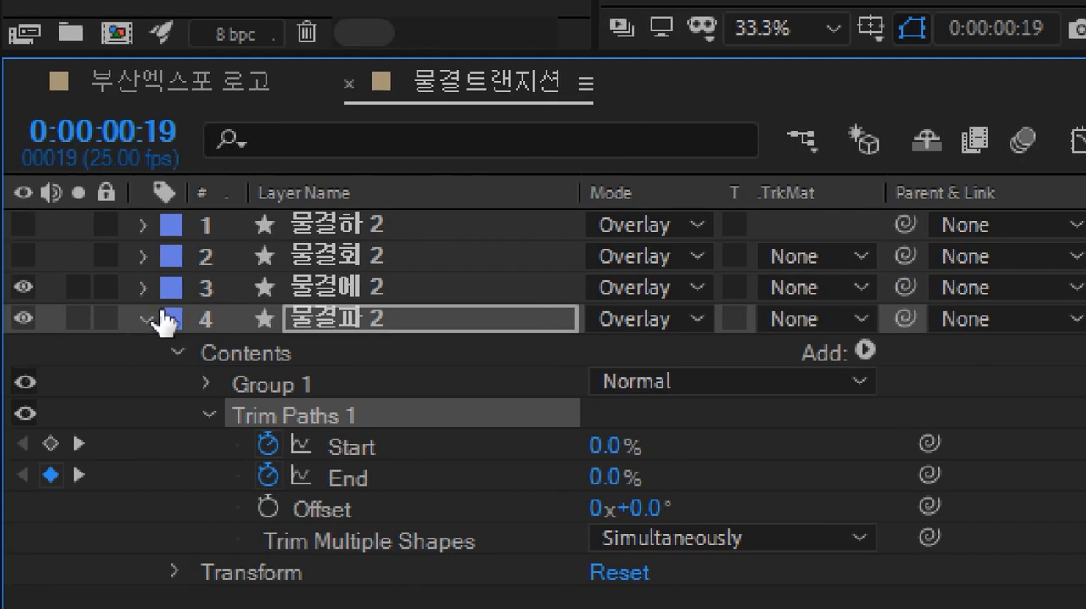
Step: Collapse 물결파 2 and make the top two layers visible again
left_click(144, 320)
left_click(289, 320)
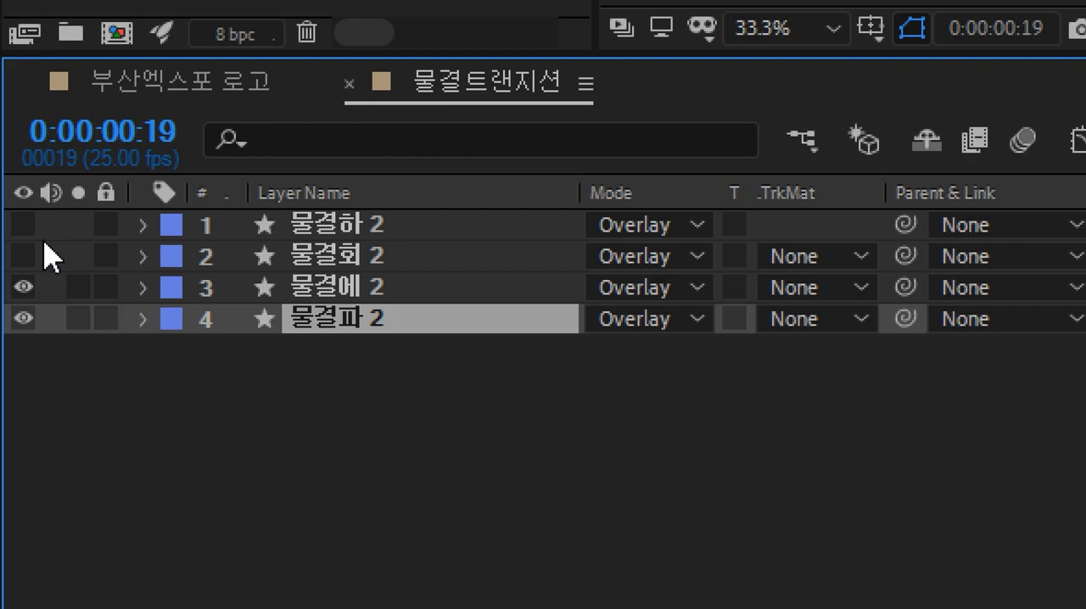
left_click_drag(36, 225, 36, 268)
left_click(275, 402)
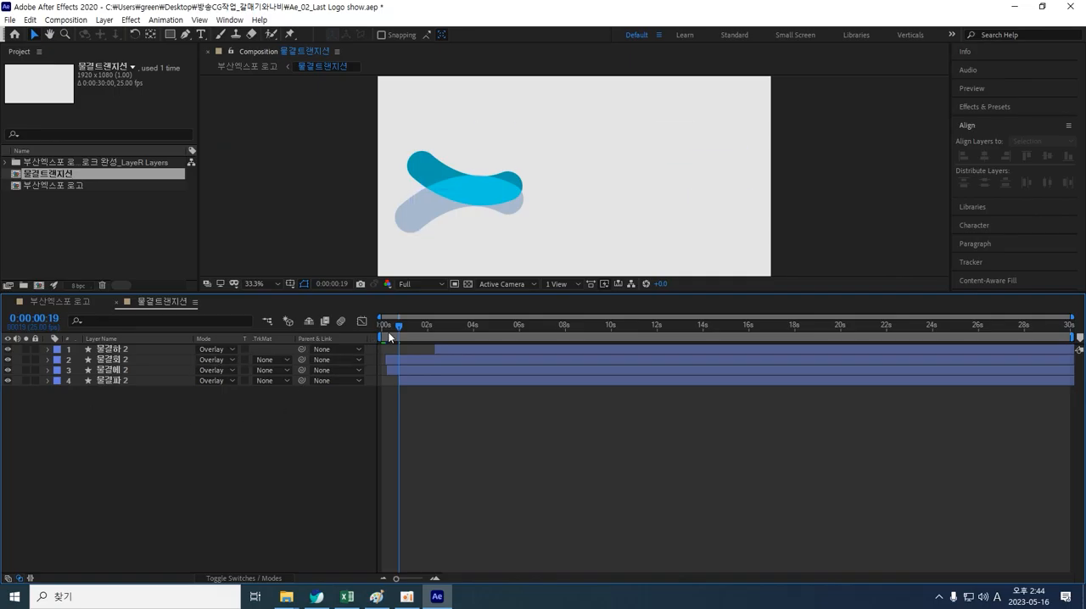
Step: Shift 물결에 2 later in time to stagger the waves, scrubbing the timeline to check
left_click_drag(388, 332, 454, 324)
left_click_drag(458, 371, 514, 350)
left_click(498, 351)
mouse_move(454, 328)
left_mouse_down()
mouse_move(385, 329)
mouse_move(576, 344)
mouse_move(443, 334)
mouse_move(501, 336)
mouse_move(463, 335)
mouse_move(481, 335)
left_mouse_up()
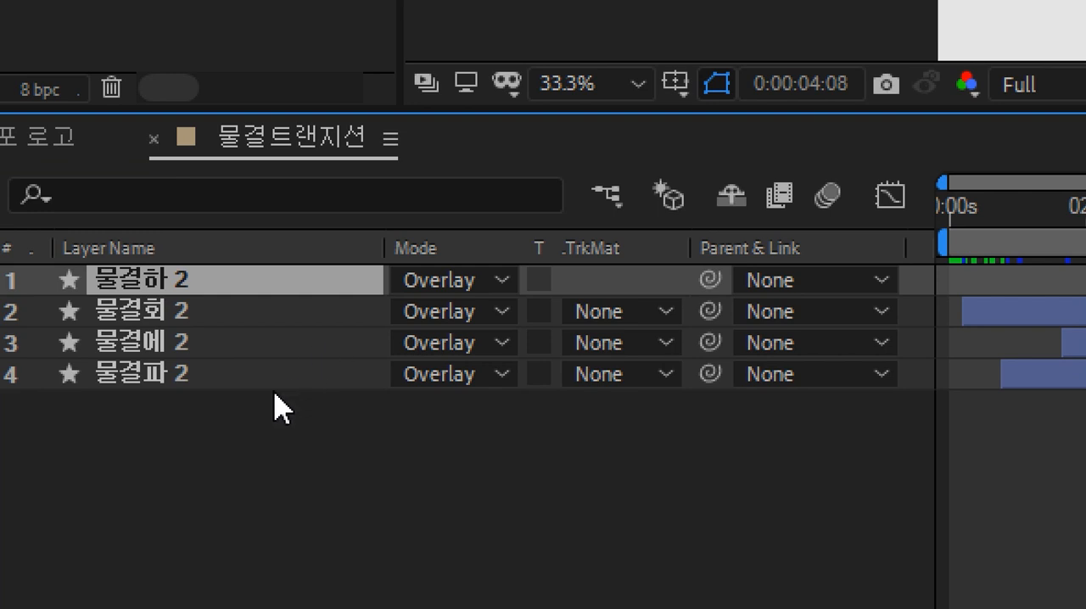
left_click(252, 427)
Step: Select all four wave layers and set their blending mode to Screen
left_click(203, 288)
left_click(197, 374, "shift")
left_click(502, 282)
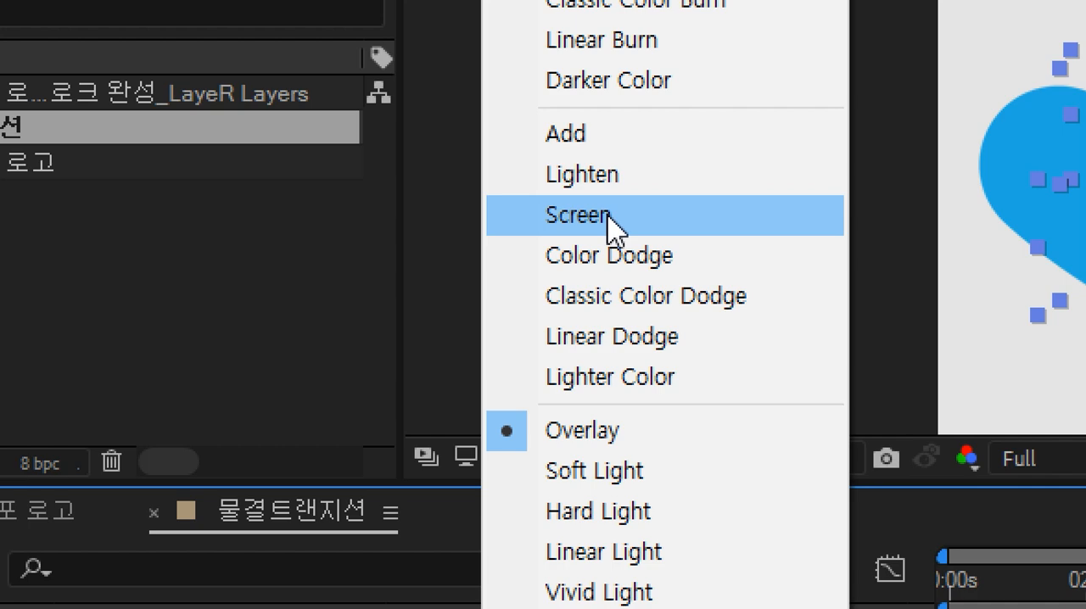
left_click(607, 216)
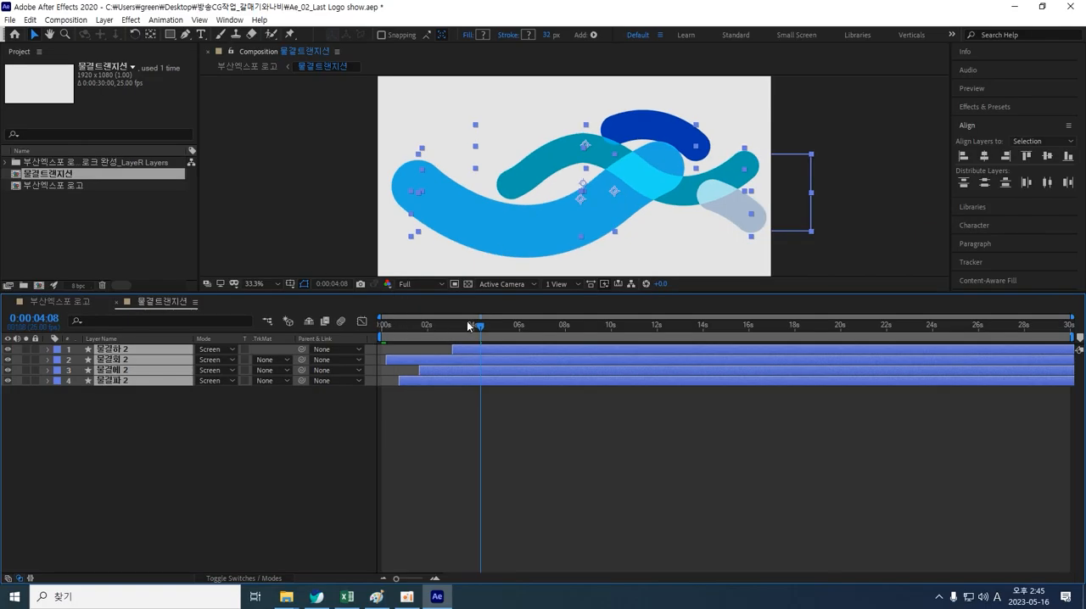
Step: Switch the four layers' blending mode to Hard Mix
left_click_drag(480, 328, 459, 317)
left_click(232, 350)
left_click(235, 355)
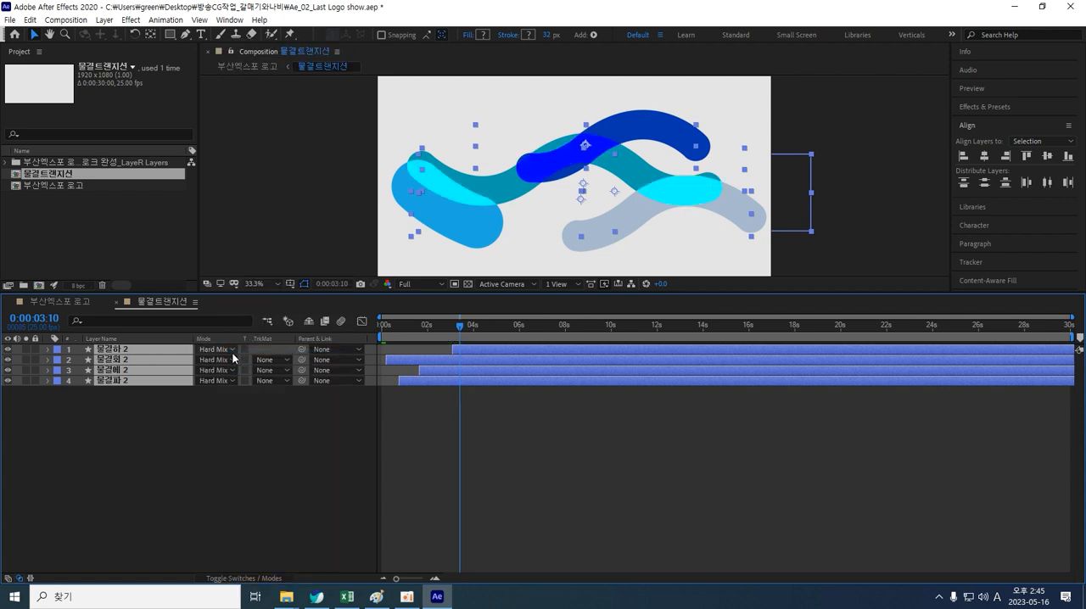
Step: Return the four layers' blending mode to Overlay
left_click(235, 349)
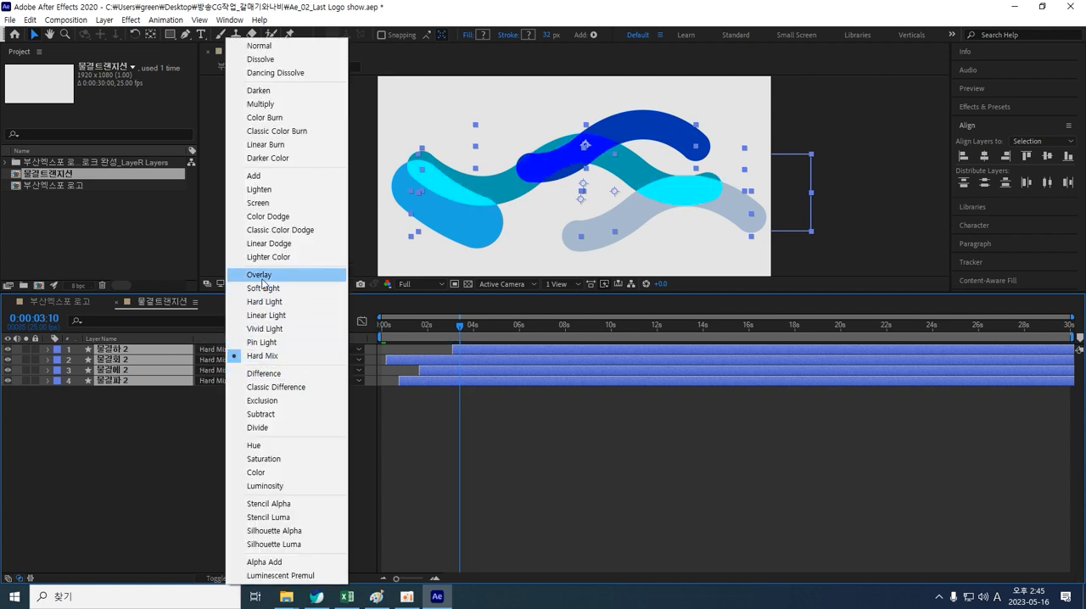
left_click(262, 280)
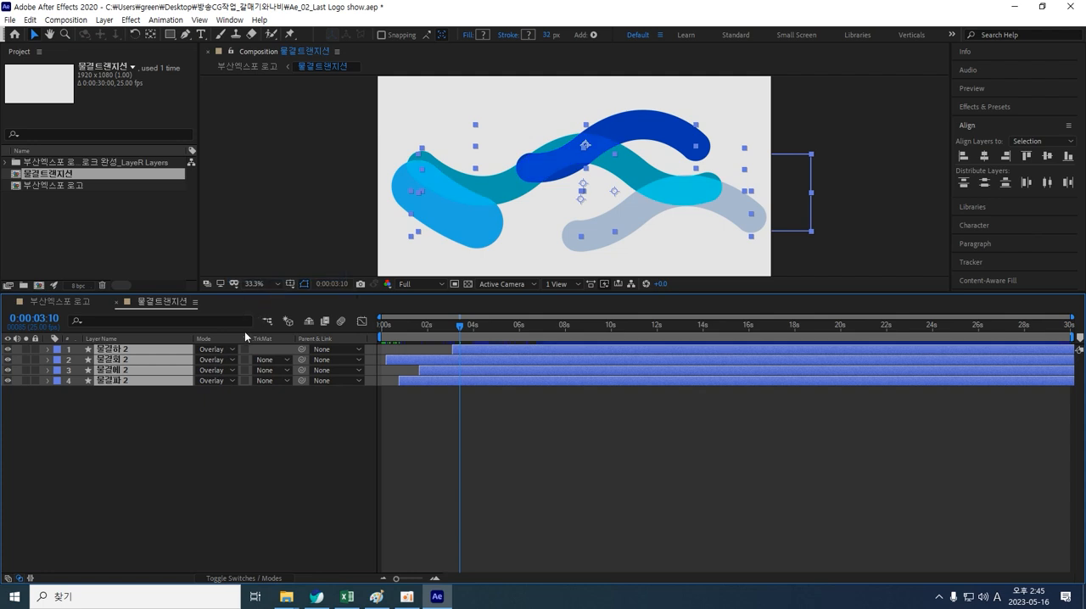
left_click(234, 353)
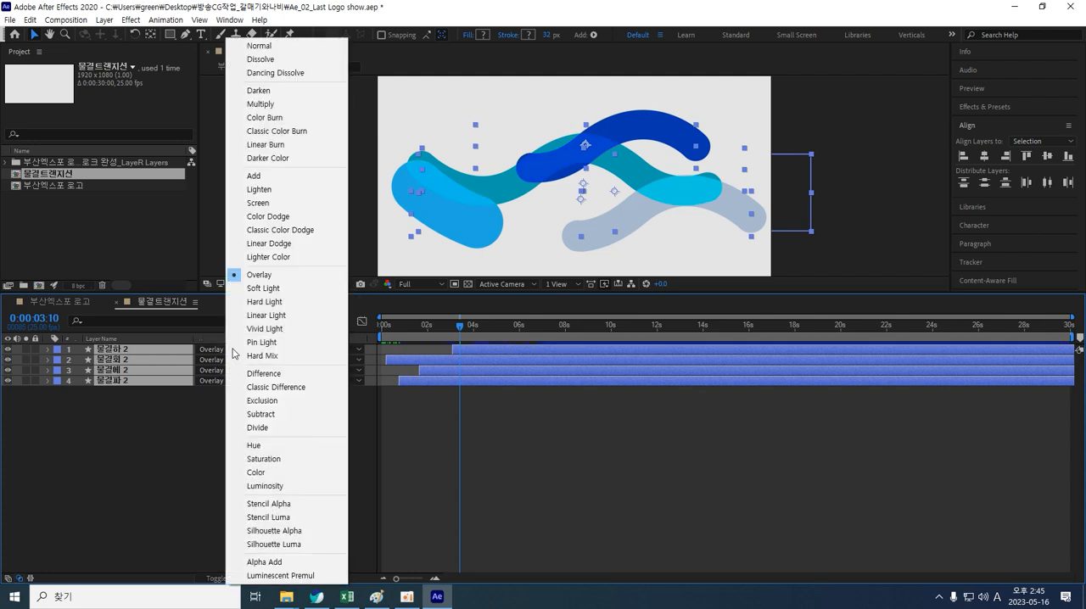
left_click(270, 284)
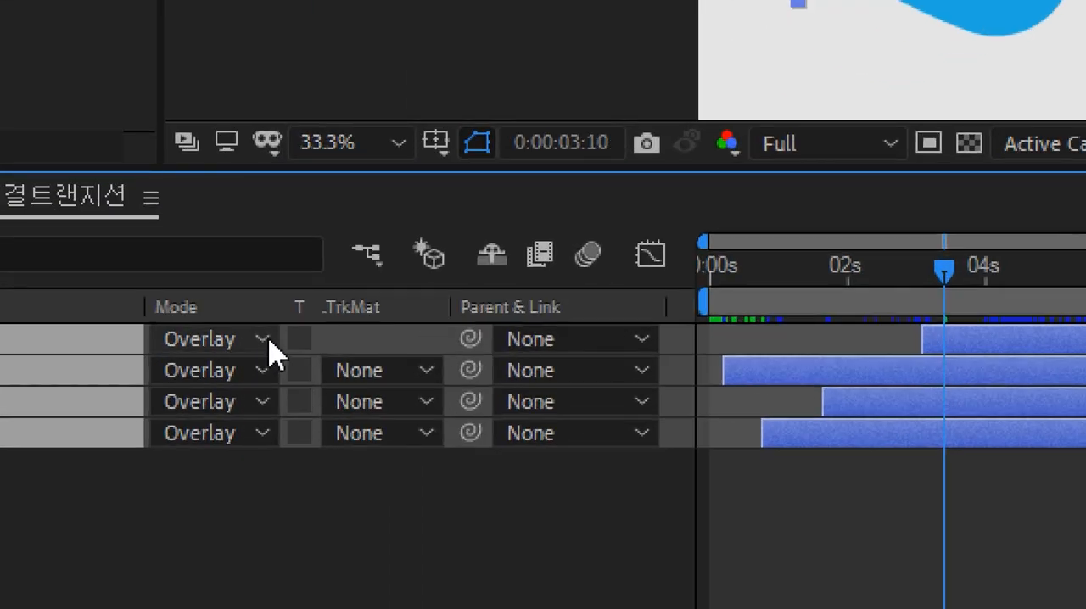
Step: Set the four layers' blending mode to Hard Light and scrub ahead to preview
left_click(236, 352)
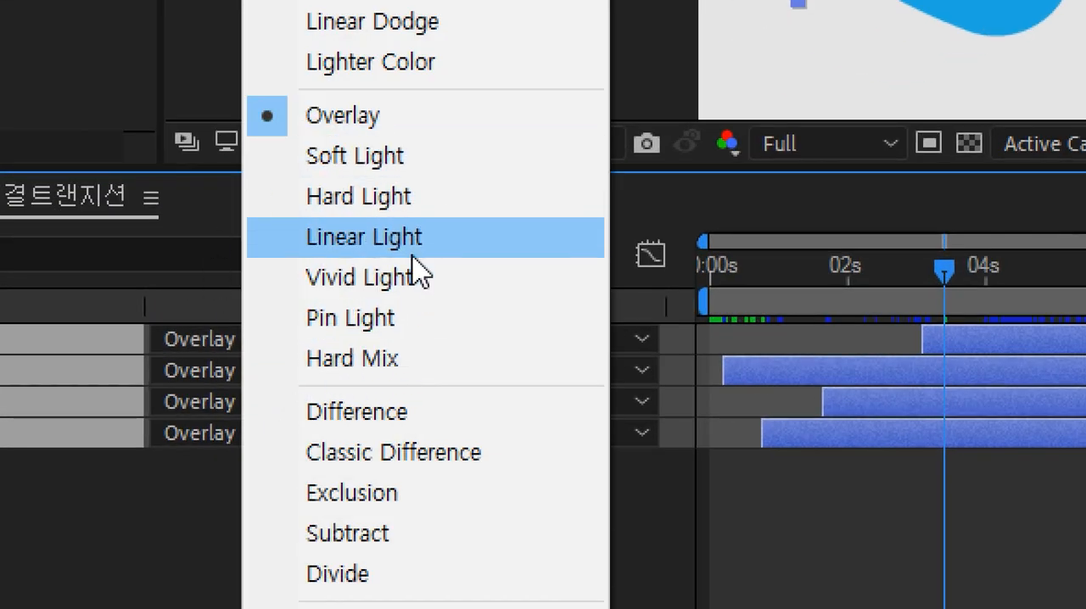
left_click(409, 200)
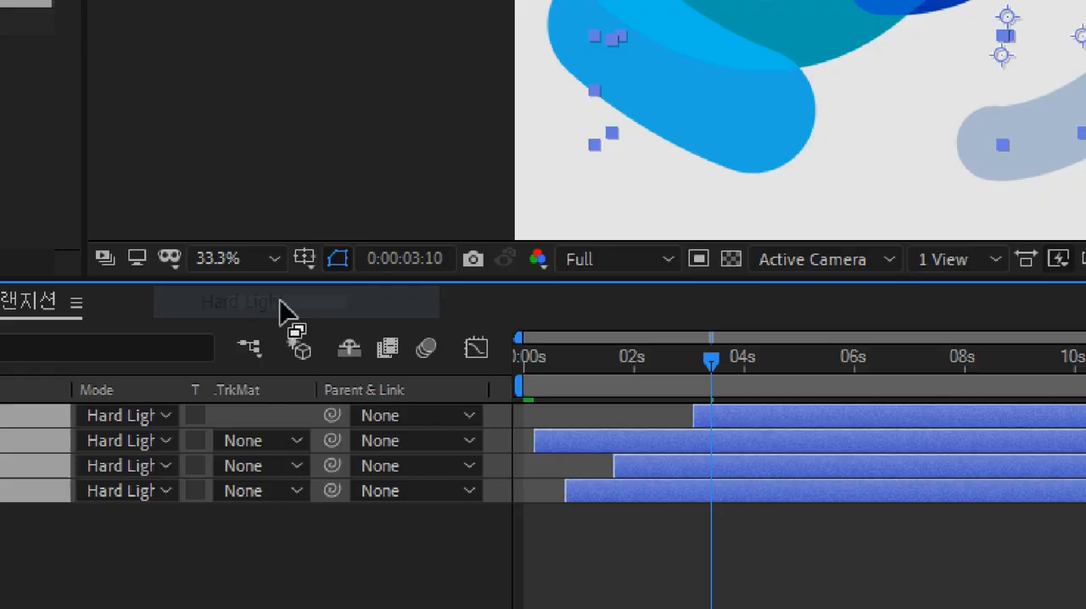
left_click_drag(442, 333, 507, 333)
left_click(254, 460)
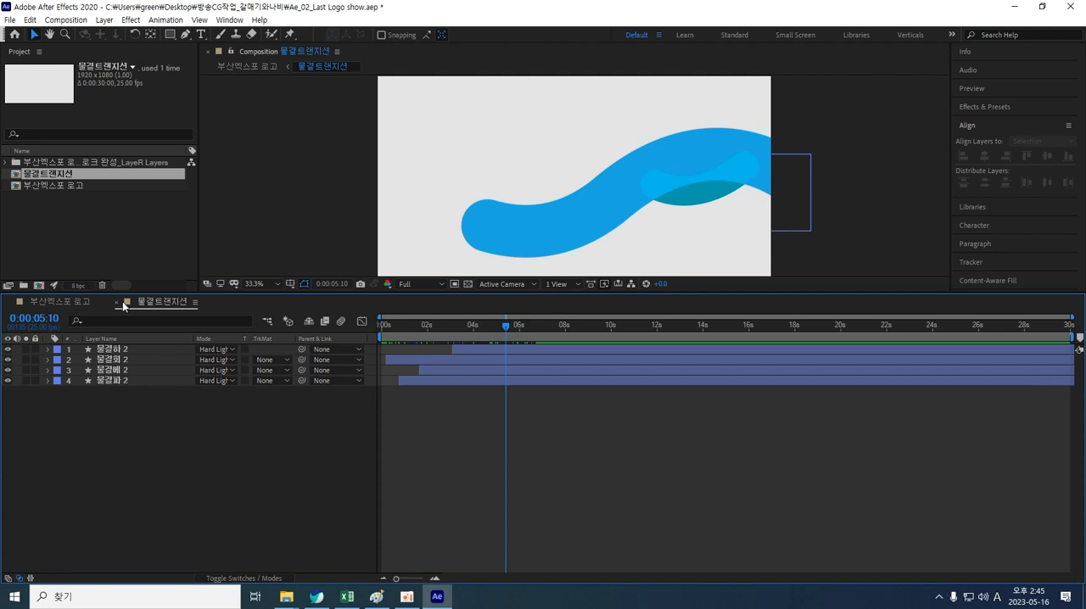
Step: In 부산엑스포 로고, select layers 물결하 through 로고 Outlines and slide them about 3 seconds later on the timeline
left_click(60, 301)
left_click(152, 555)
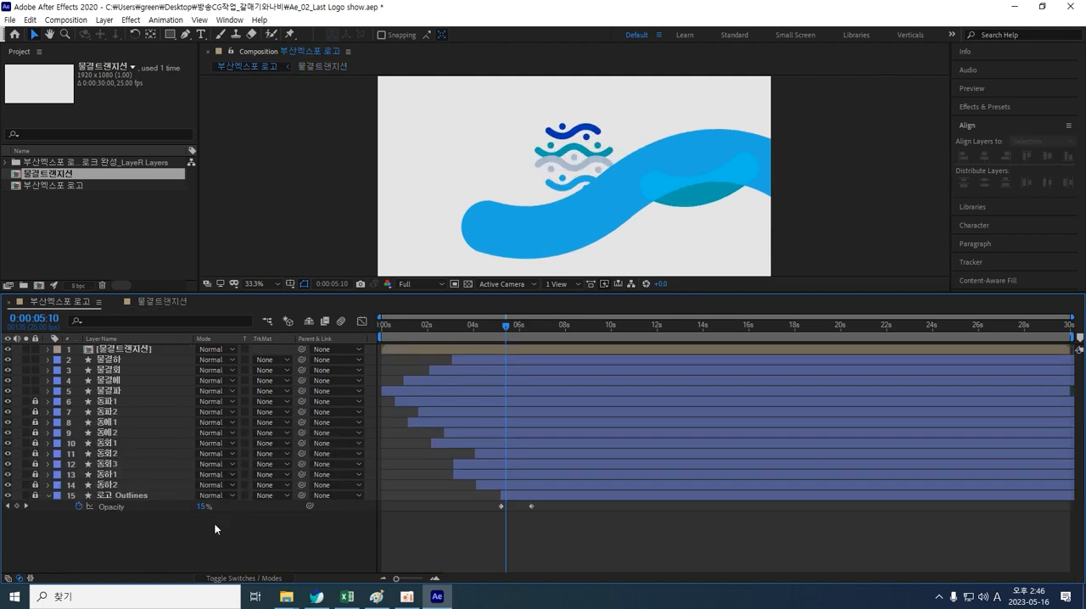
left_click_drag(505, 325, 450, 329)
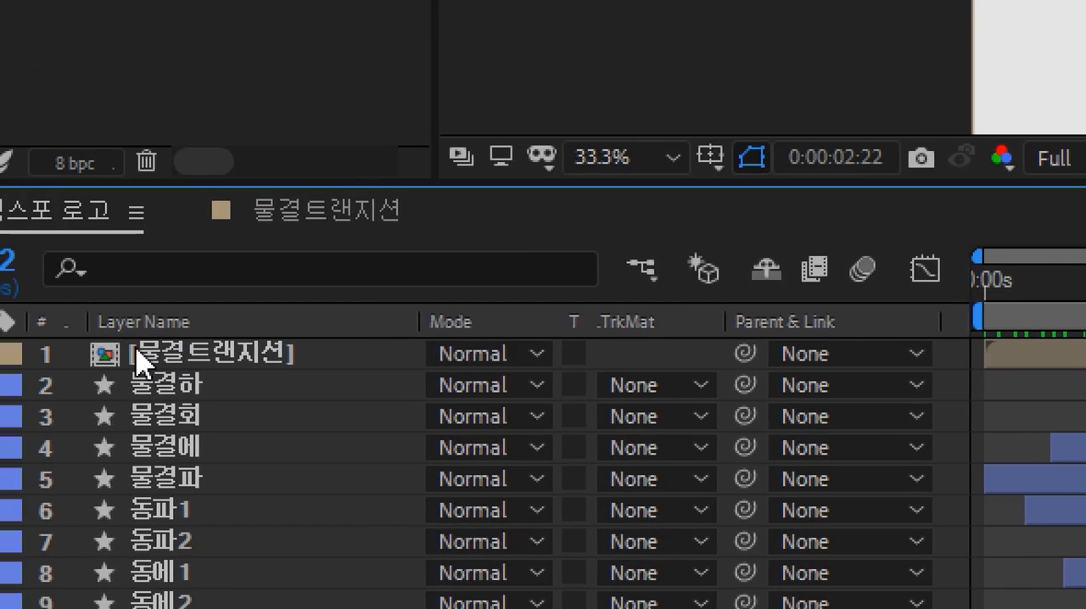
left_click(100, 349)
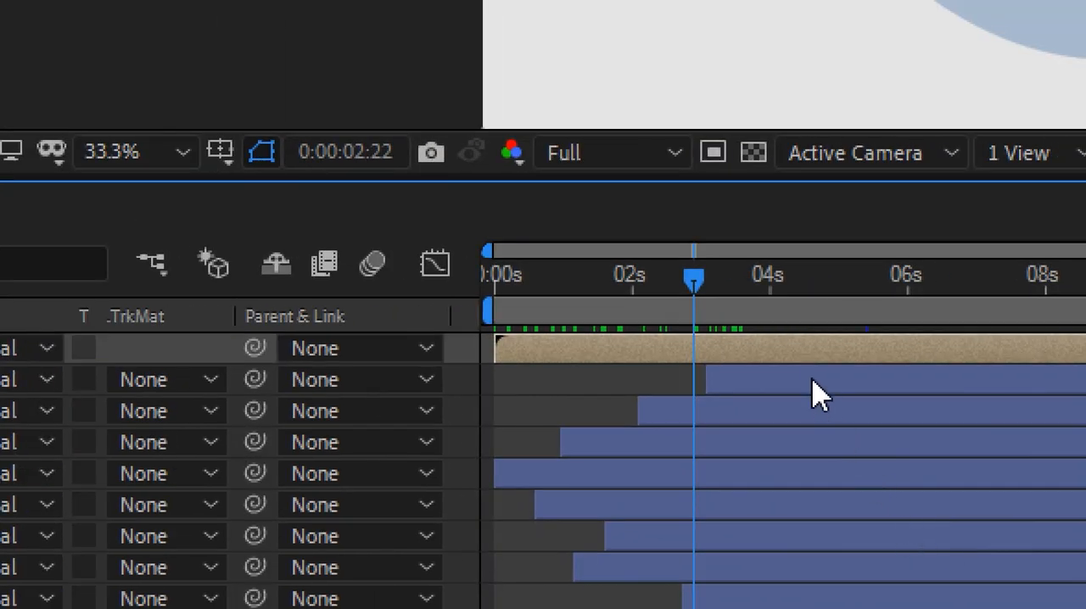
left_click(812, 383)
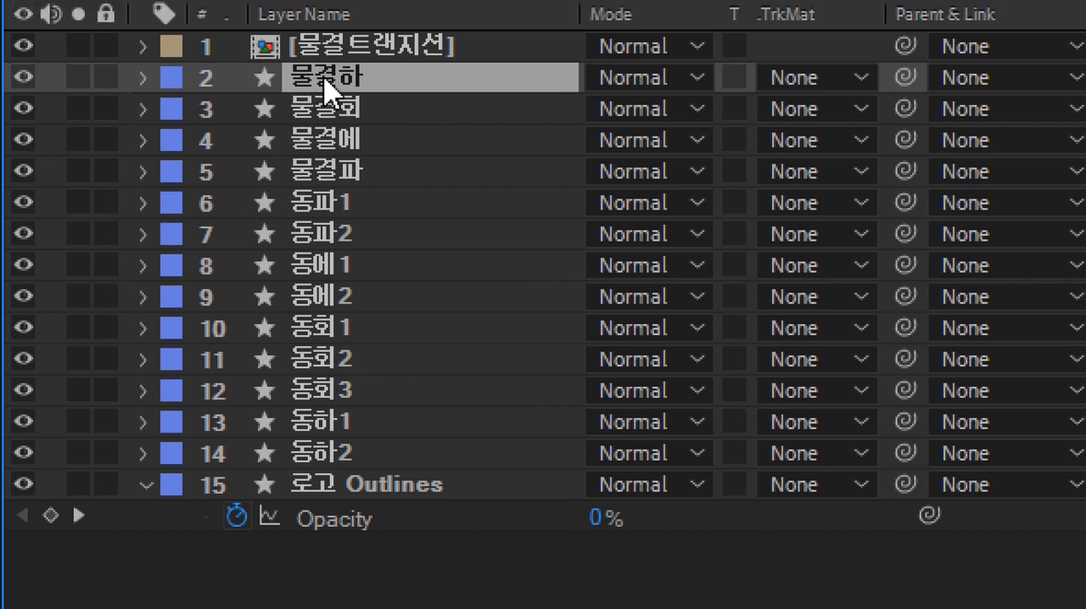
left_click(320, 484, "shift")
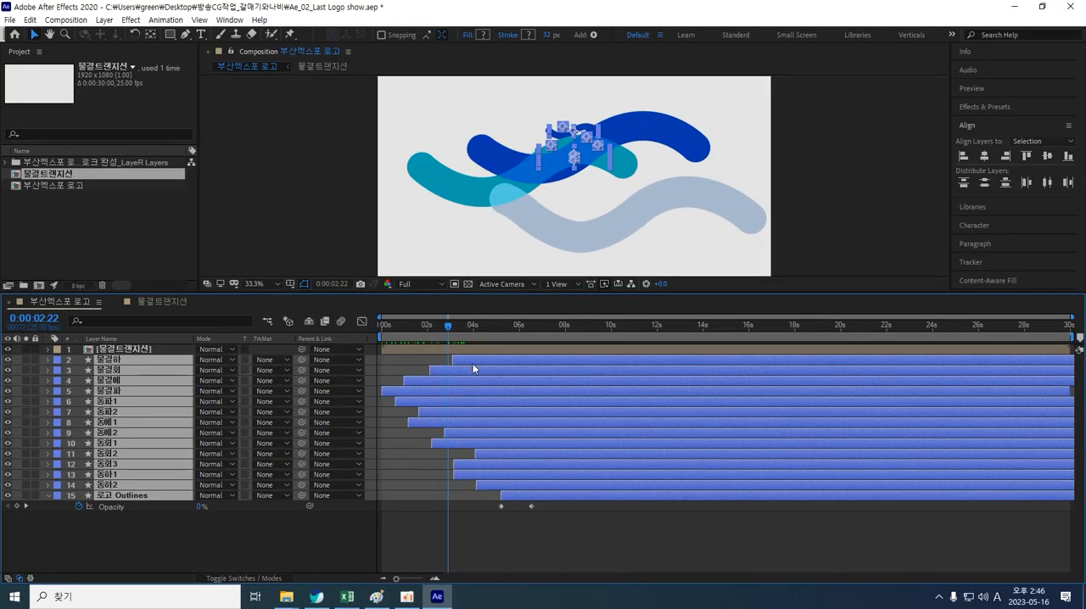
left_click_drag(473, 365, 542, 370)
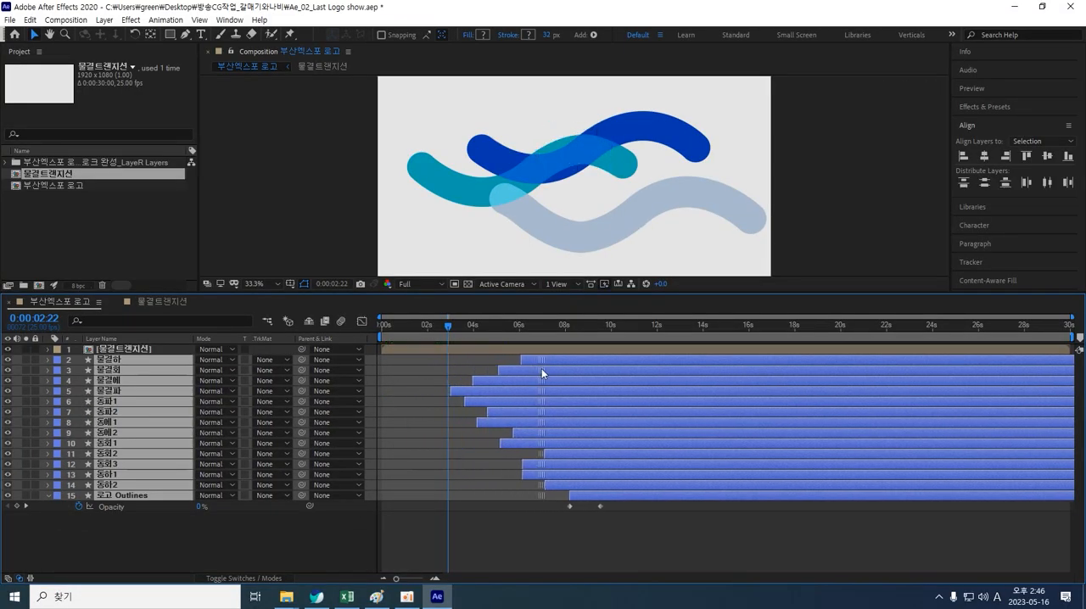
left_click(465, 553)
Step: Close the 물결트랜지션 composition tab and preview the main composition from the start
left_click_drag(450, 328, 477, 367)
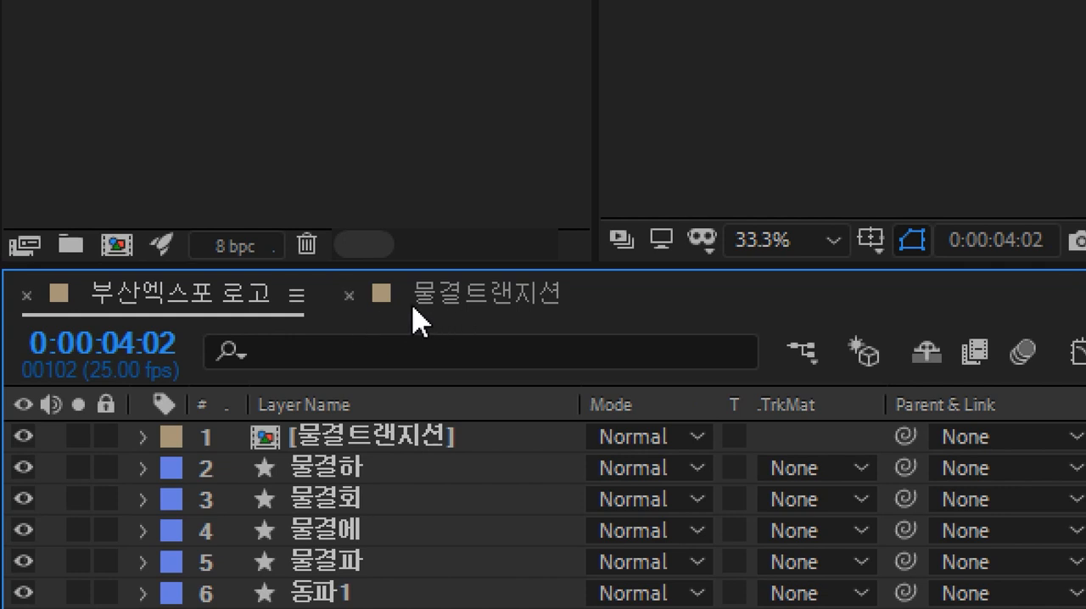
left_click(351, 296)
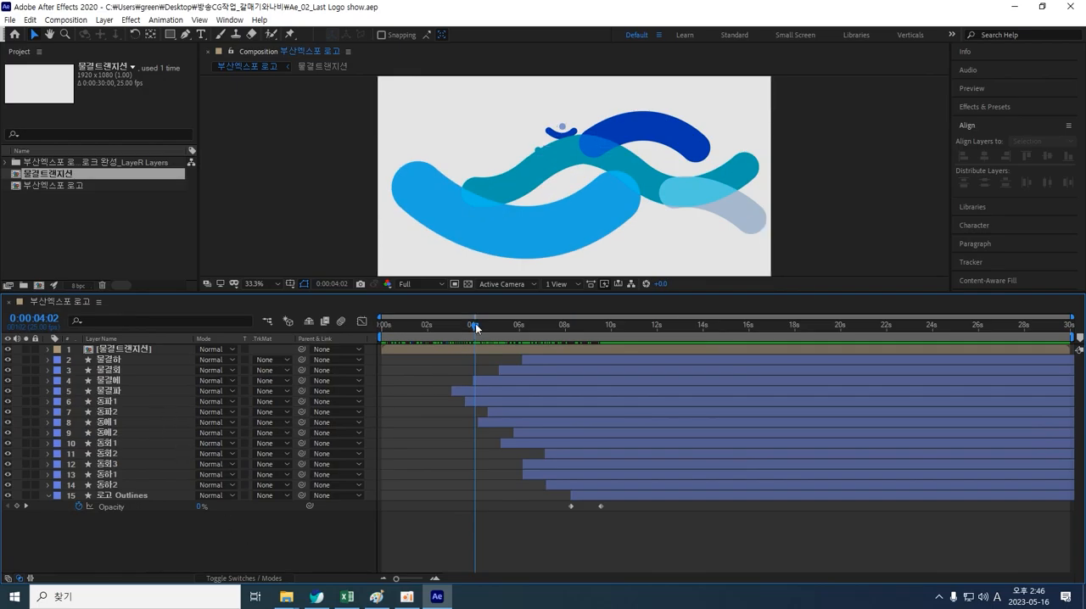
key("Home")
key("space")
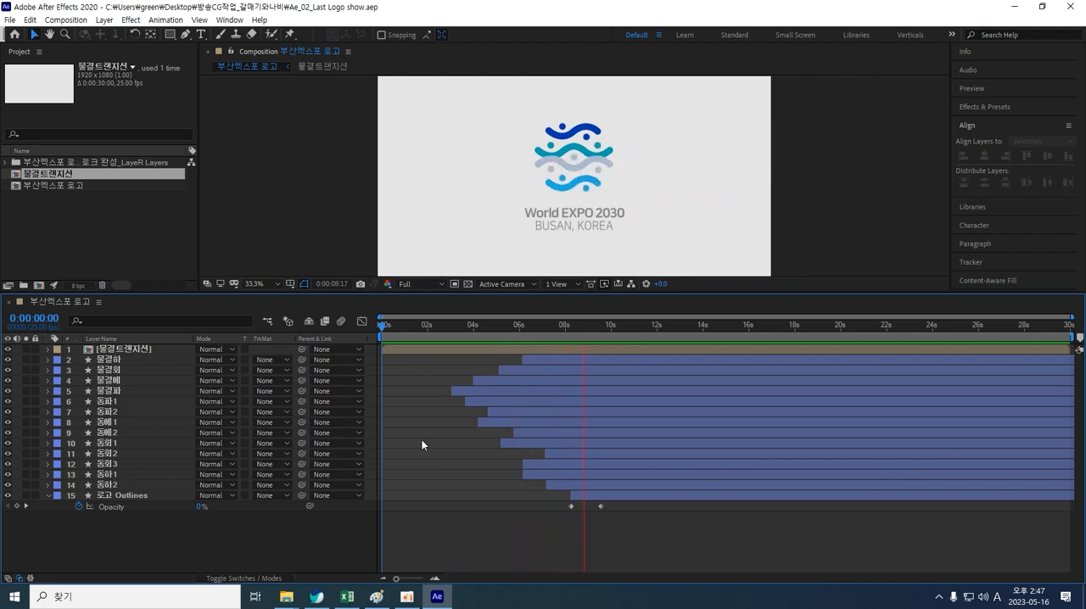
Step: Set the 물결트랜지션 pre-comp layer's blending mode to Multiply
left_click_drag(615, 327, 388, 342)
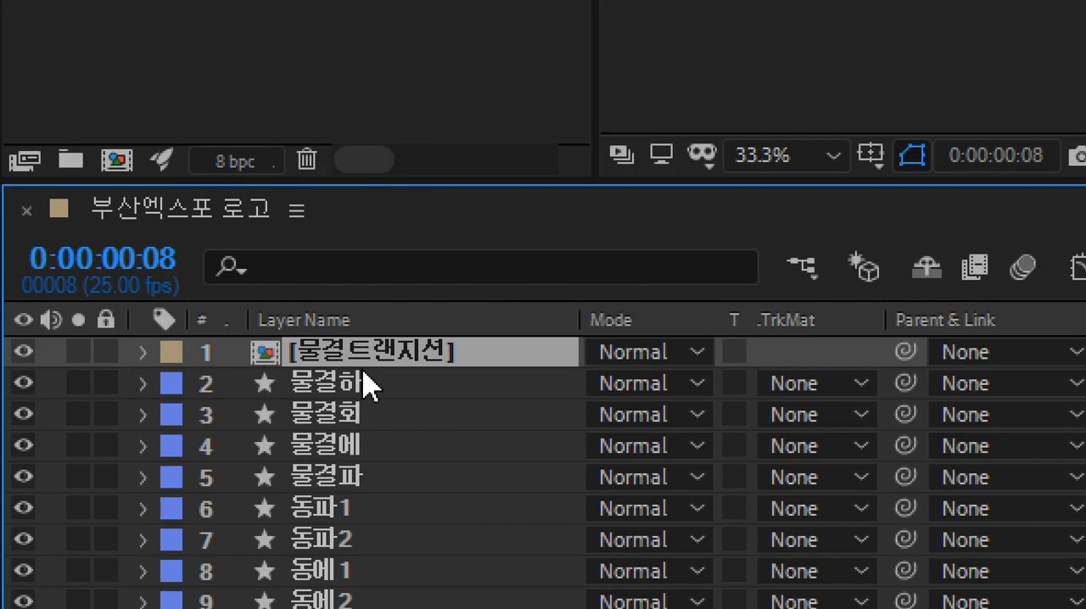
left_click(341, 358)
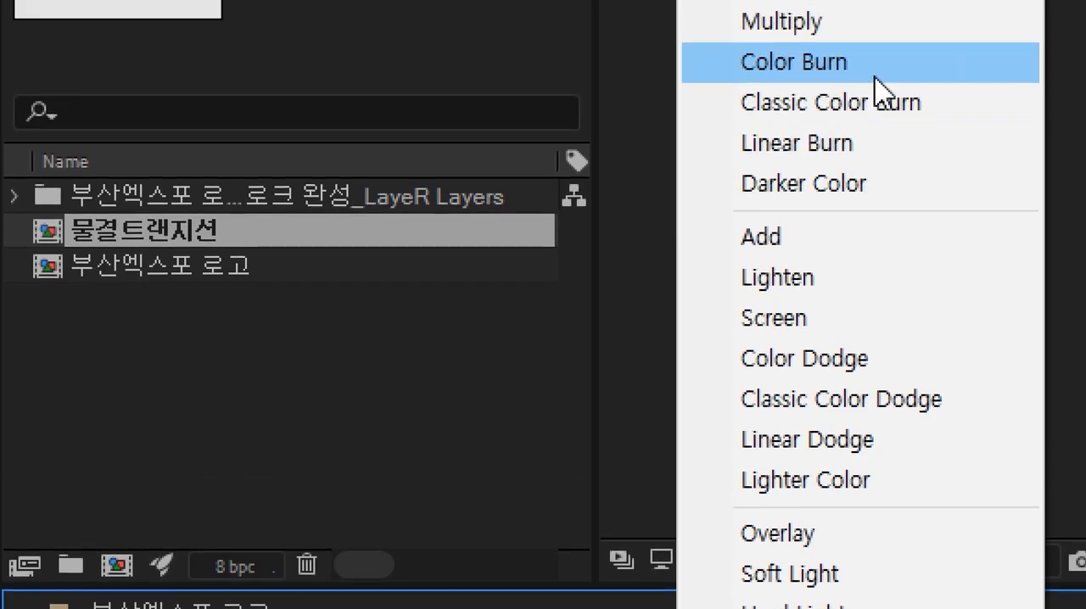
left_click(882, 101)
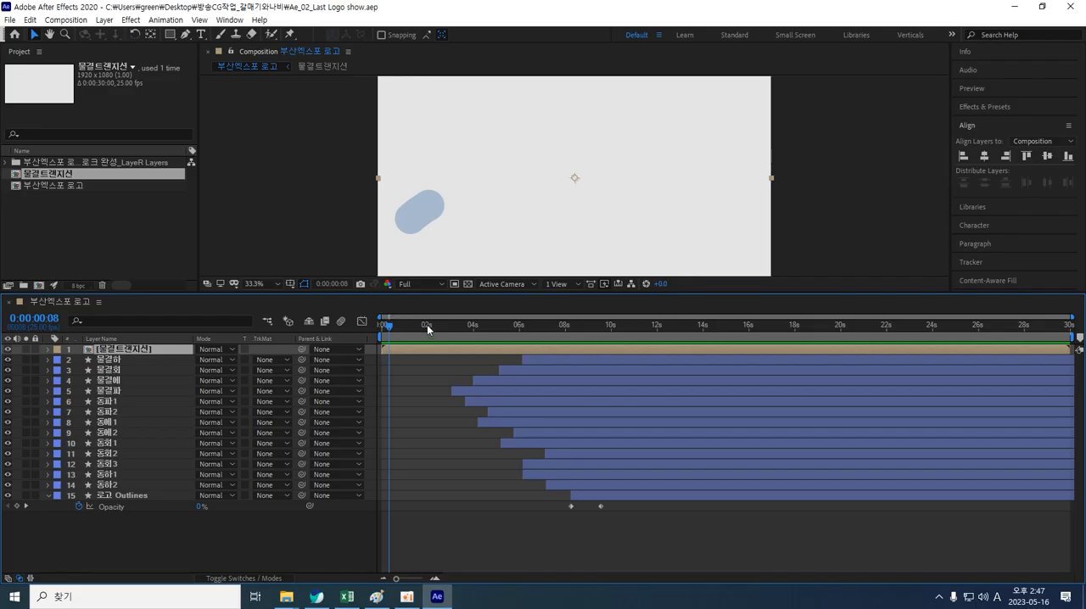
left_click_drag(427, 324, 488, 340)
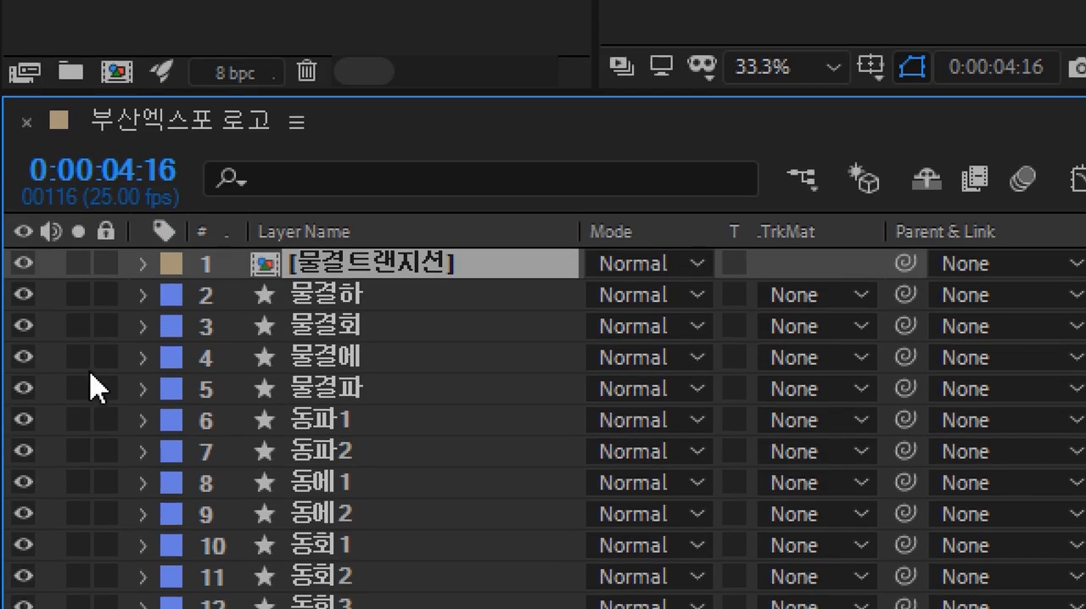
left_click(677, 268)
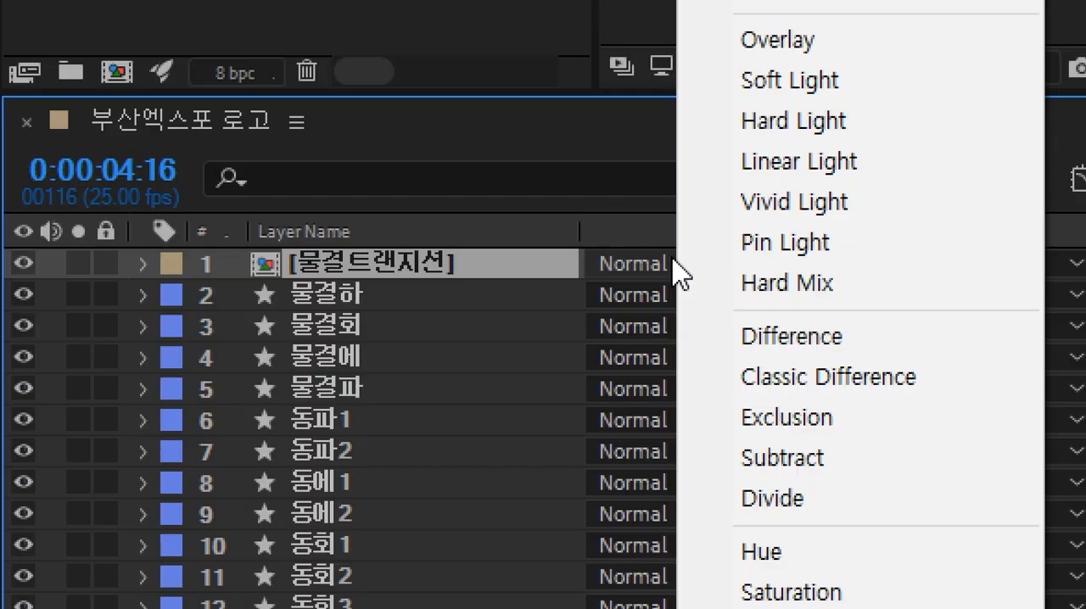
left_click(672, 259)
left_click(690, 264)
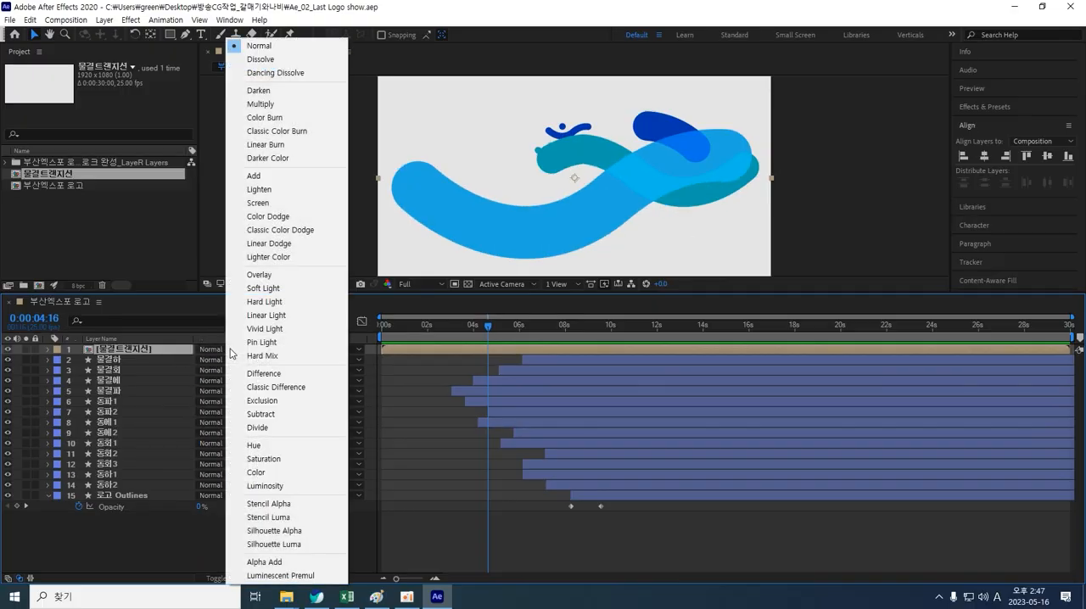
left_click(269, 105)
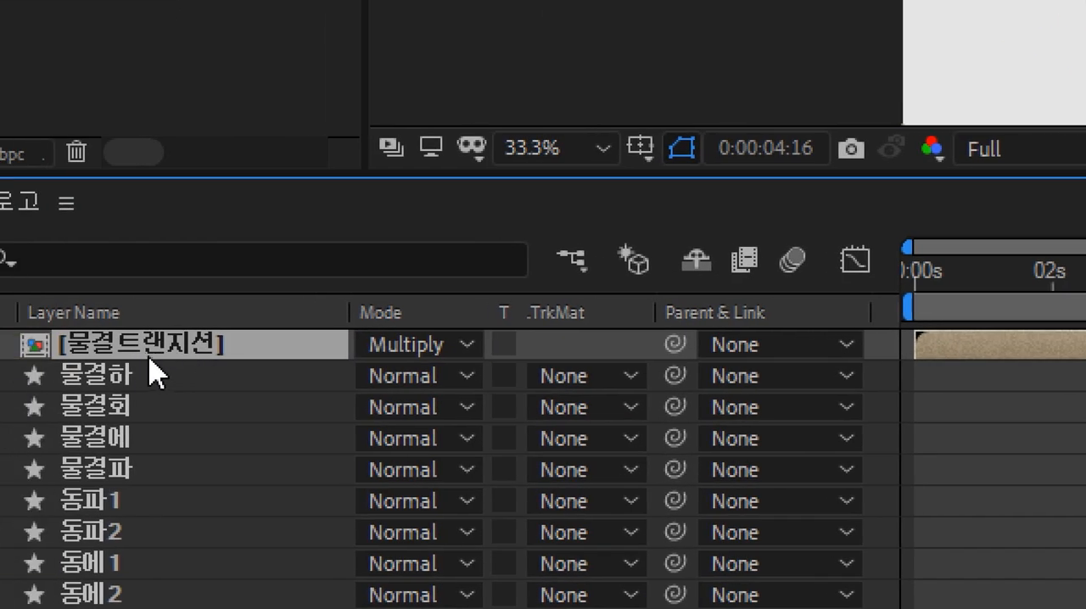
Step: Open the 물결트랜지션 pre-comp to inspect its layers, then return to the main composition
double_click(53, 344)
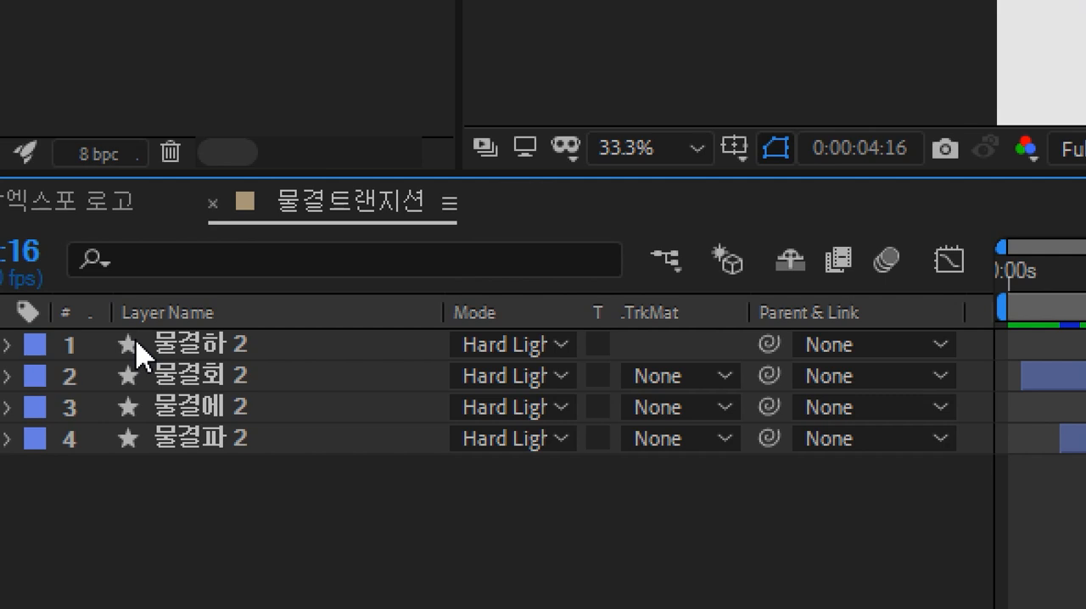
left_click(73, 212)
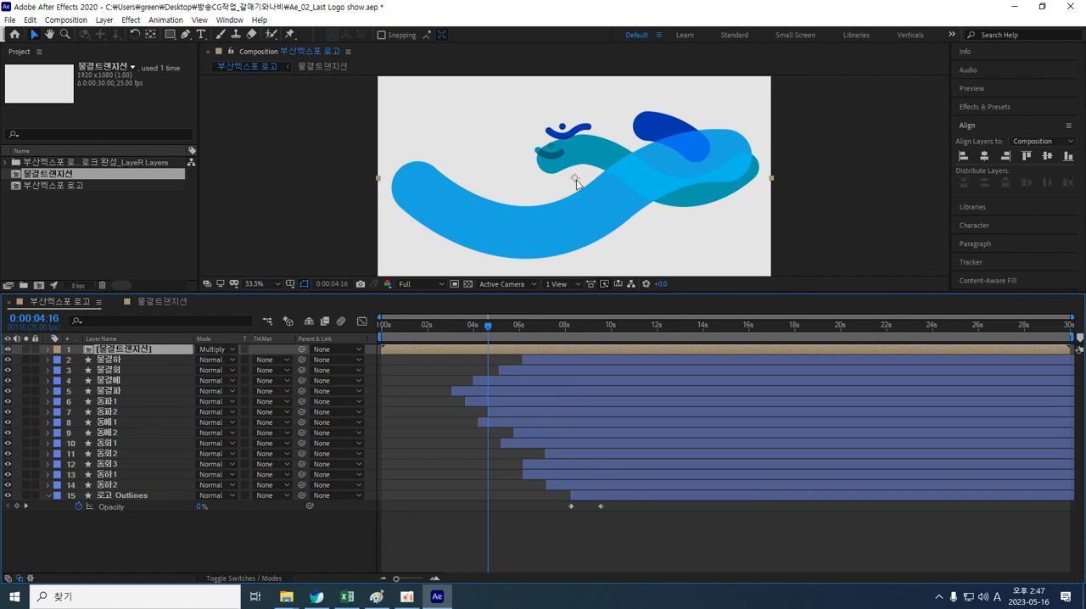
scroll(578, 181, "up", 2)
key("space")
left_click_drag(576, 168, 583, 244)
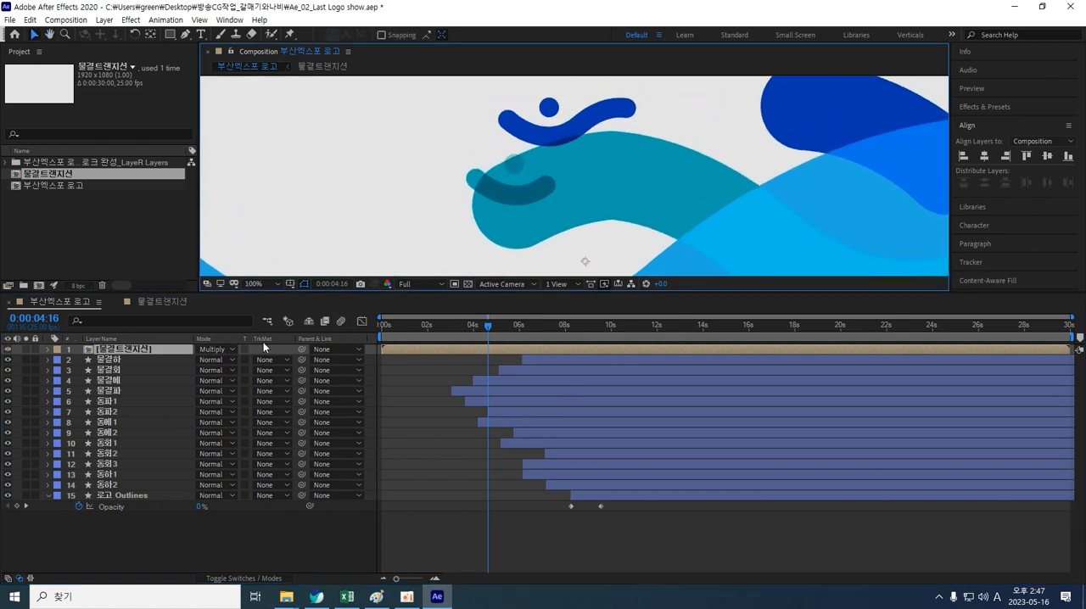
Step: Switch the 물결트랜지션 layer's blending mode to Normal and back to Multiply to compare
left_click(234, 349)
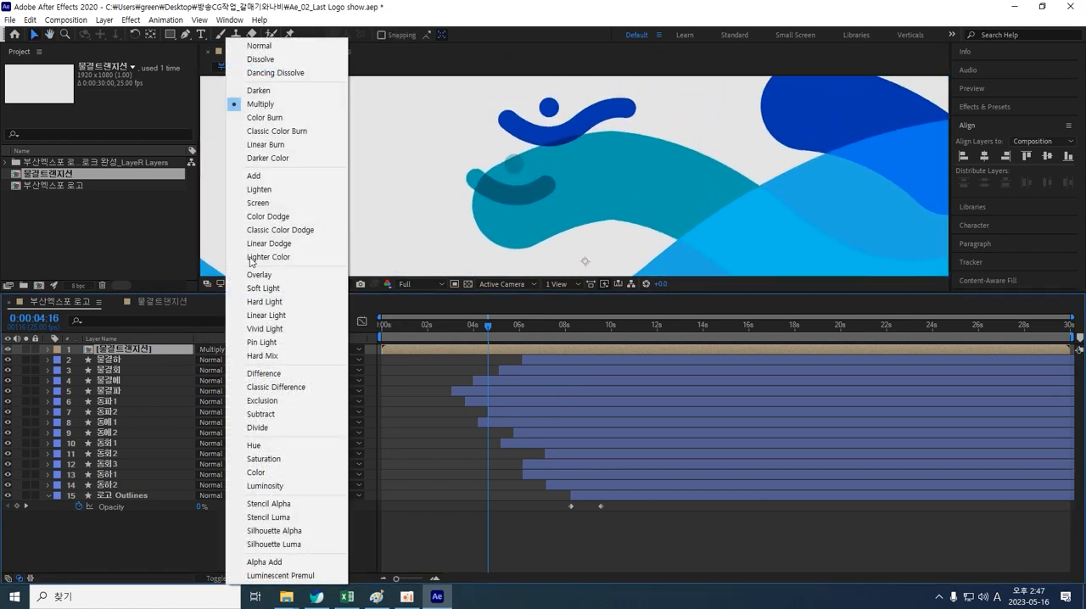
left_click(260, 49)
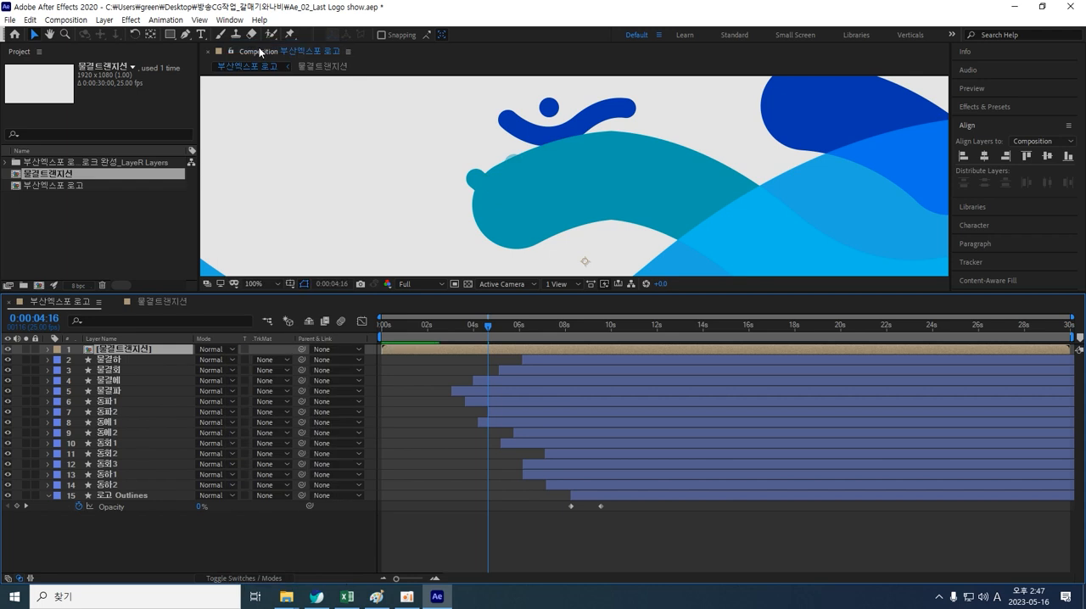
left_click(228, 351)
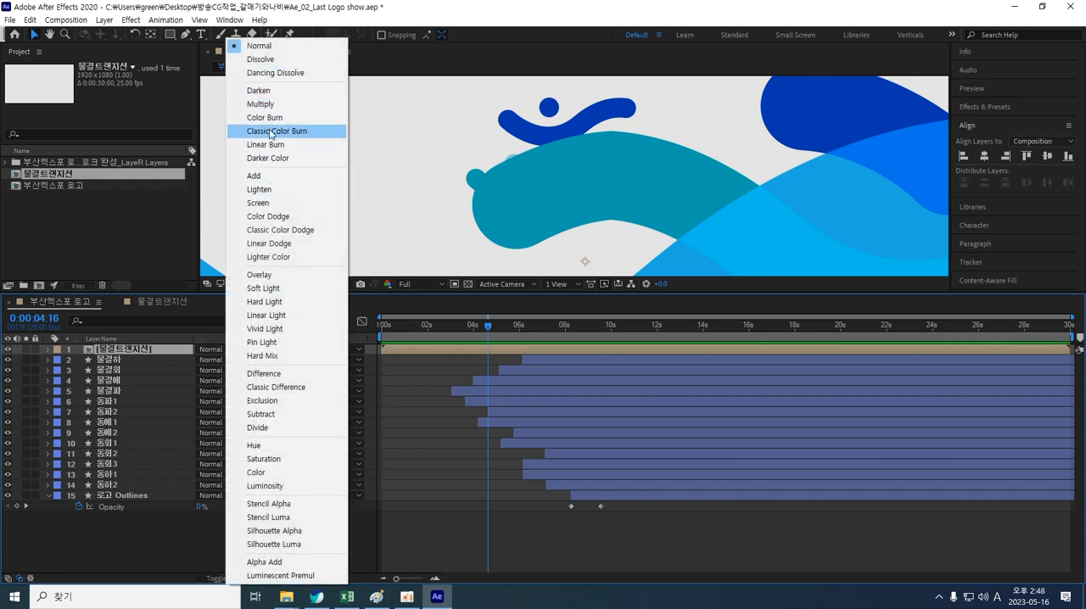
left_click(270, 104)
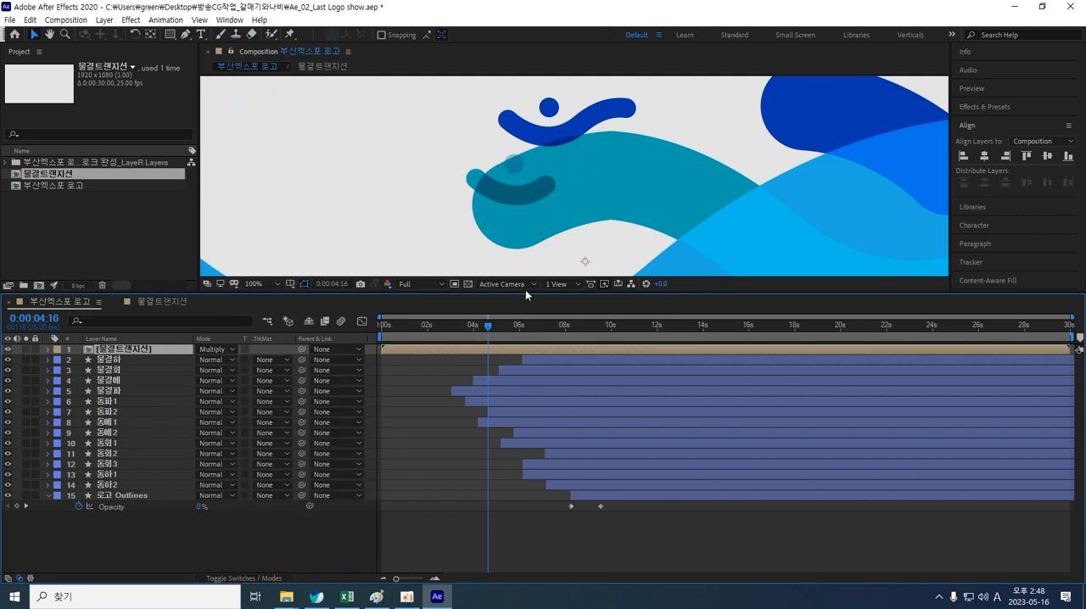
Step: Scrub to the assembled logo and save the project
left_click_drag(521, 292, 500, 433)
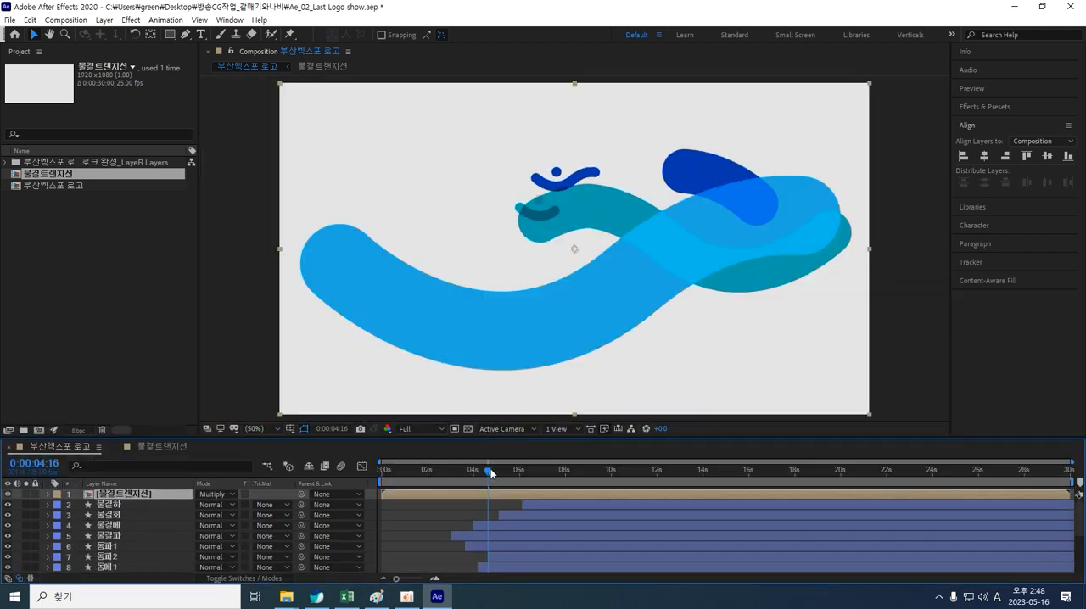
left_click_drag(487, 468, 634, 438)
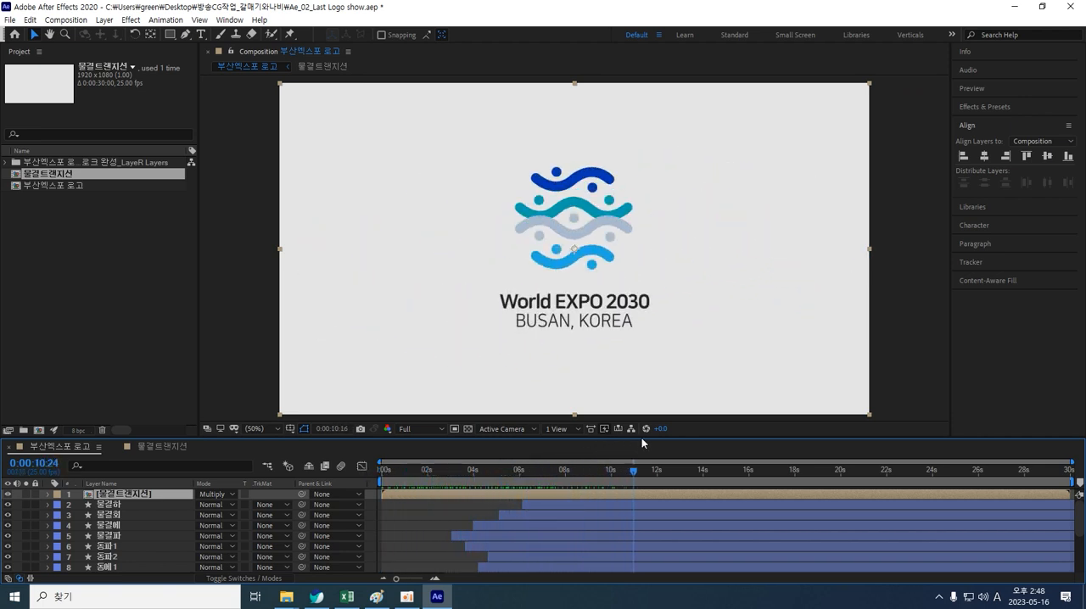
key("ctrl+s")
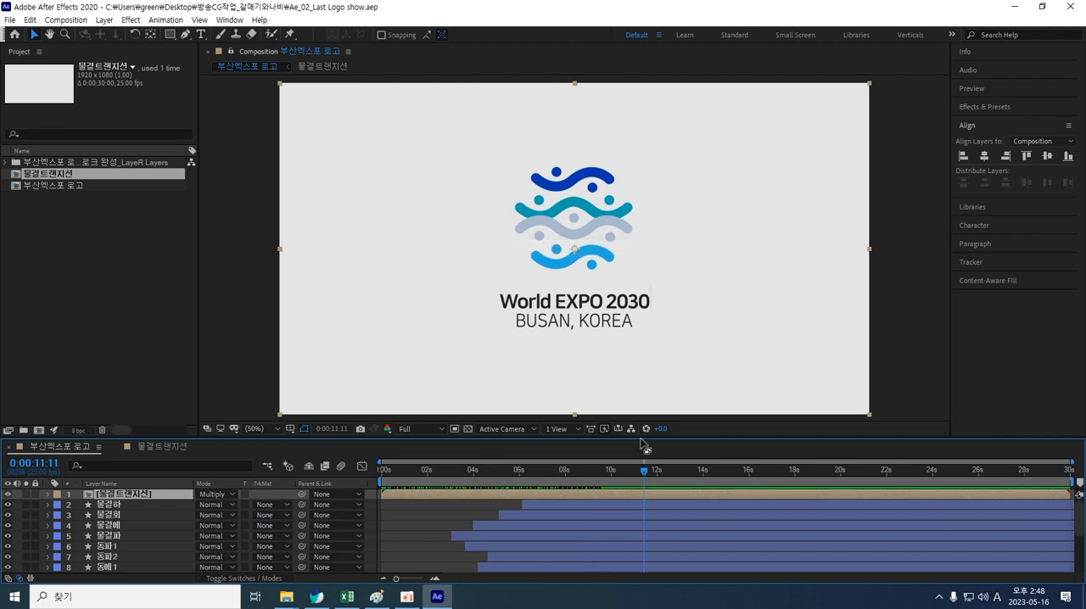
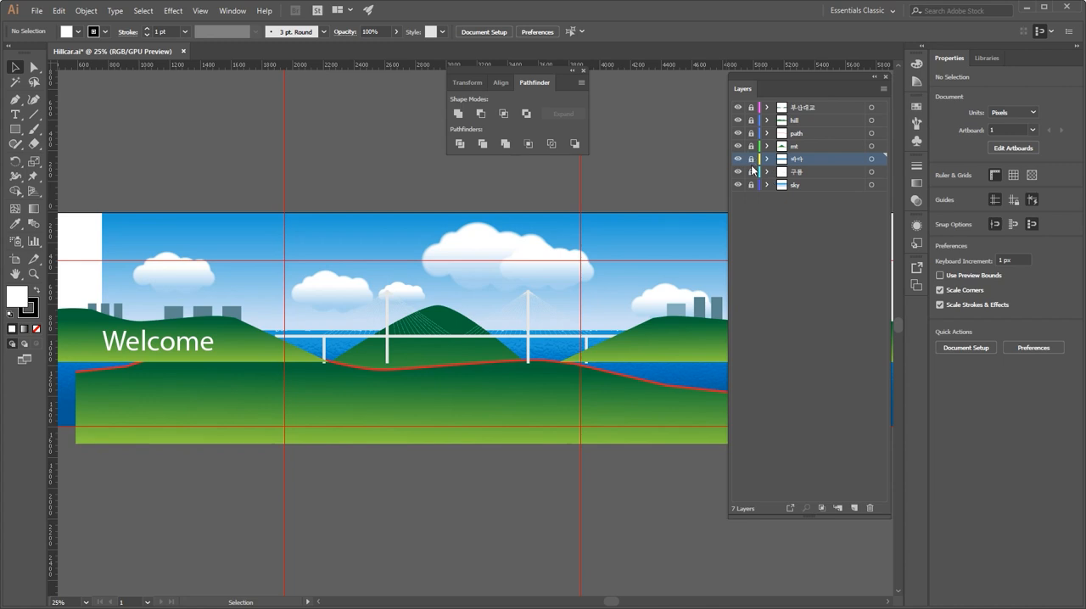
Step: Create a new layer above the sky layer and name it 비행기
left_click(802, 173)
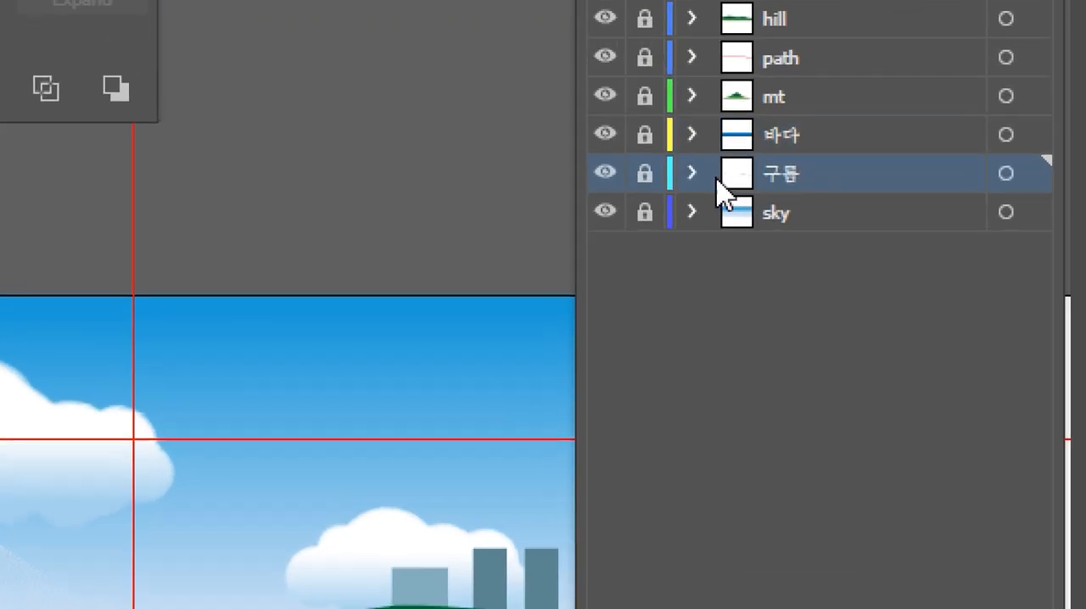
left_click(783, 214)
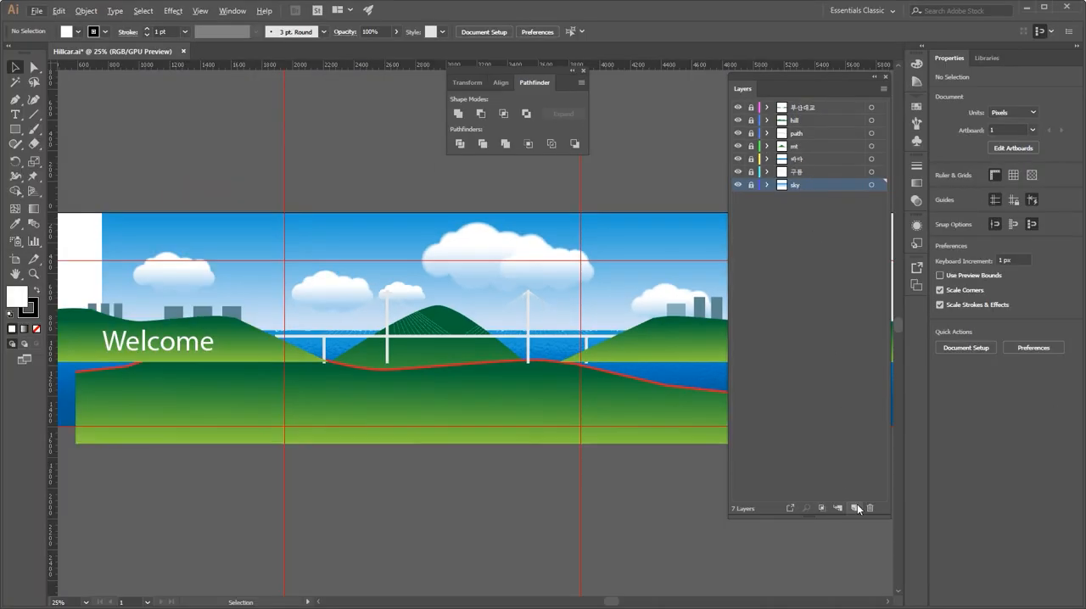
left_click(856, 507)
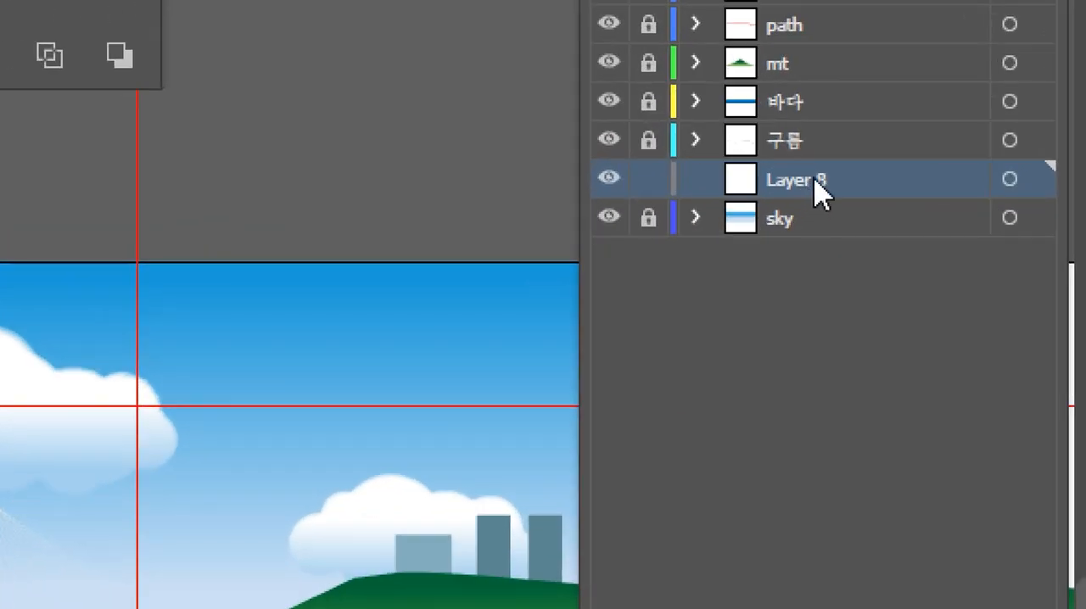
double_click(815, 180)
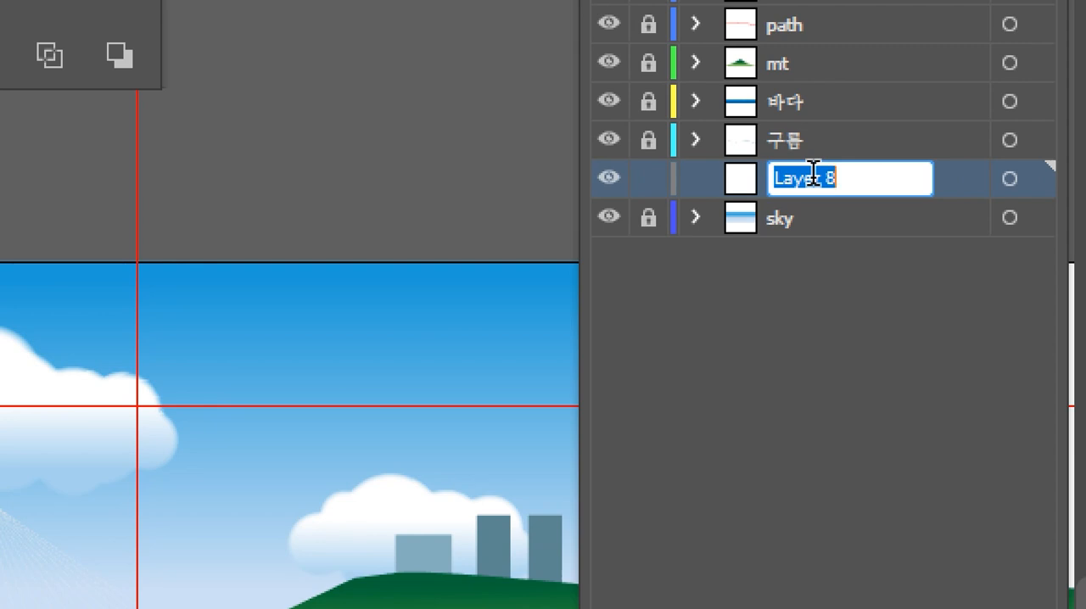
type("q")
type("비행")
type("기")
key("Return")
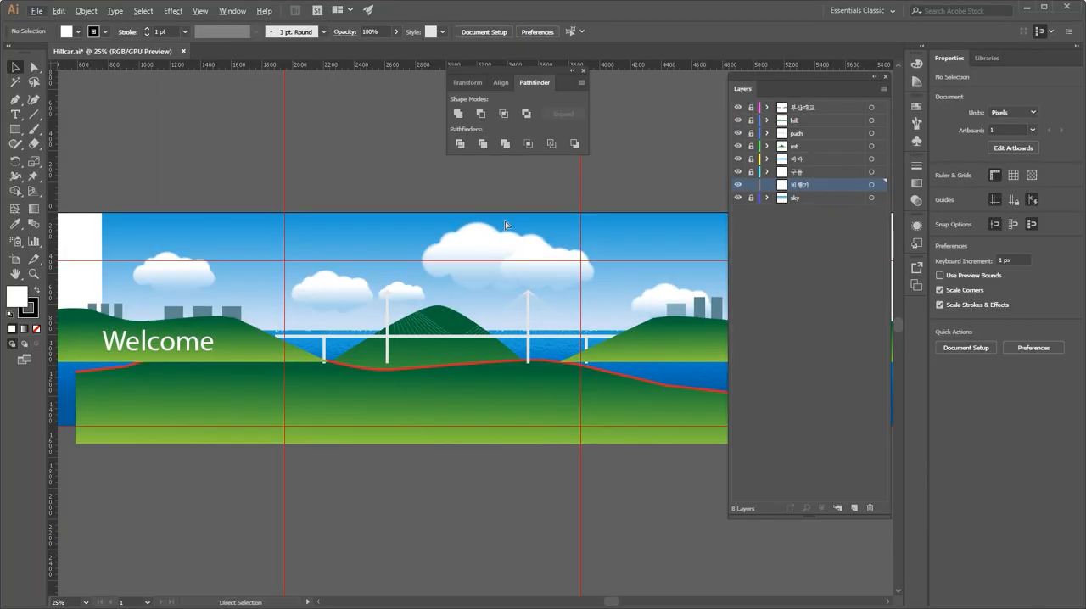
Step: Draw a horizontal rectangle about 228 × 36 px on the sky as the airplane body
key("ctrl+equal")
key("ctrl+equal")
key("space")
left_click_drag(506, 222, 101, 317)
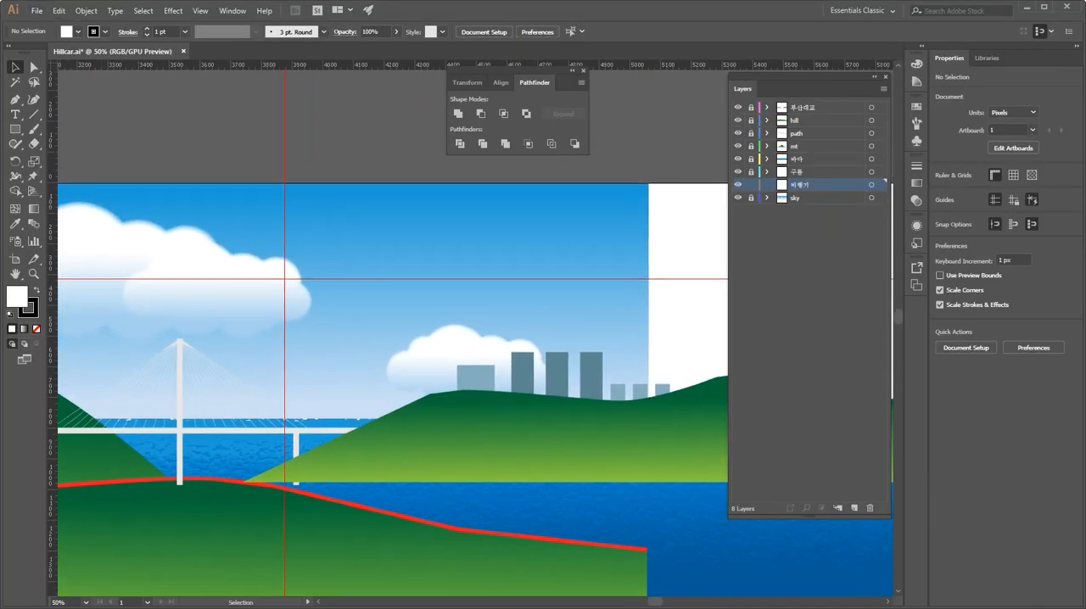
left_click(17, 129)
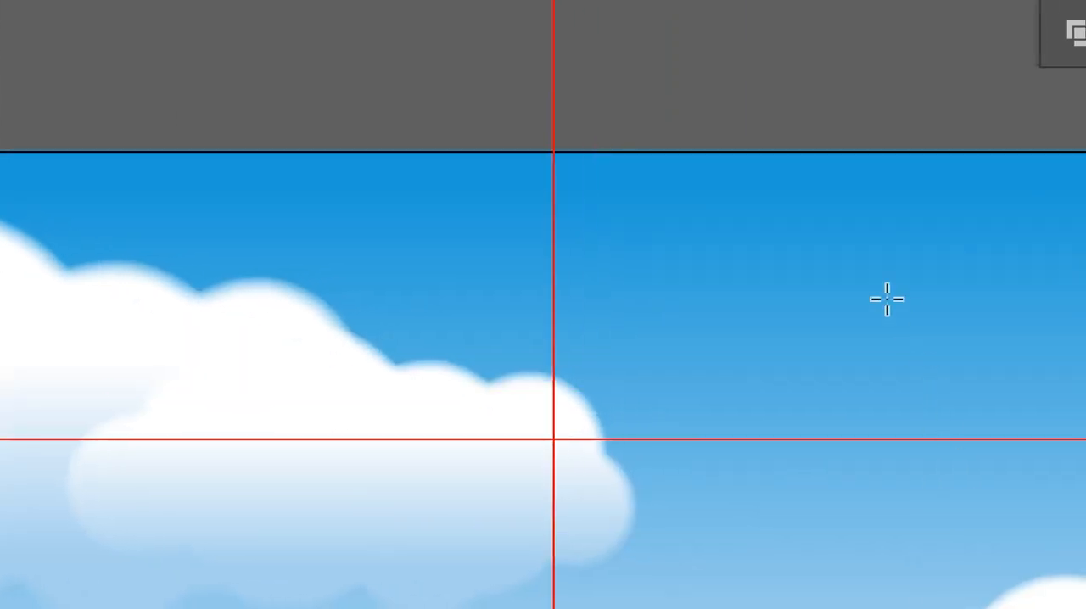
left_click_drag(798, 243, 830, 407)
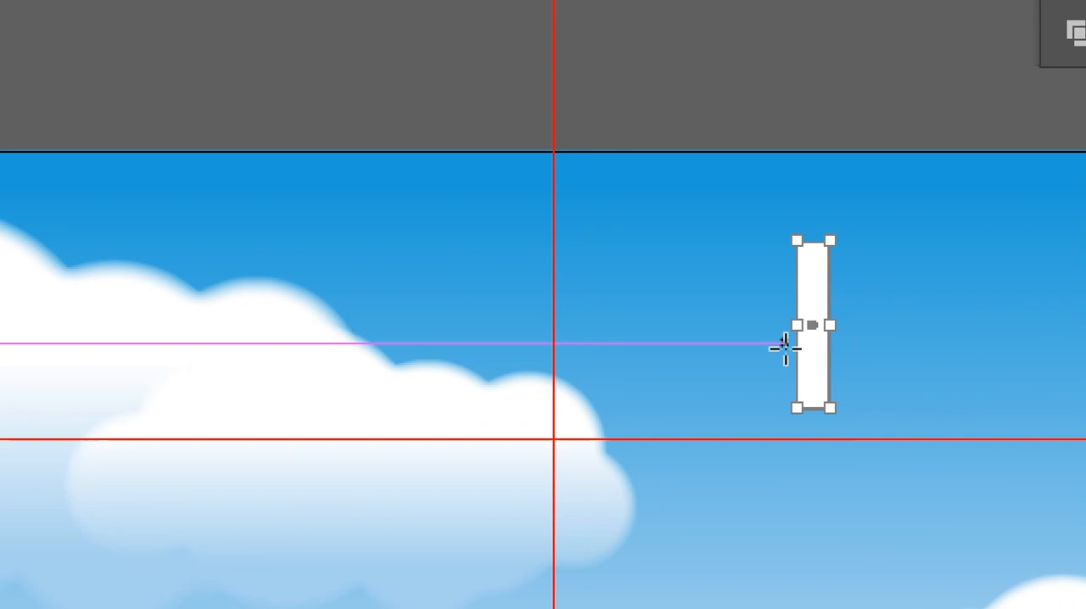
key("Delete")
left_click_drag(710, 306, 920, 339)
Step: Round the body rectangle's corners fully using the live corner widgets
key("ctrl+plus")
key("ctrl+plus")
key("ctrl+plus")
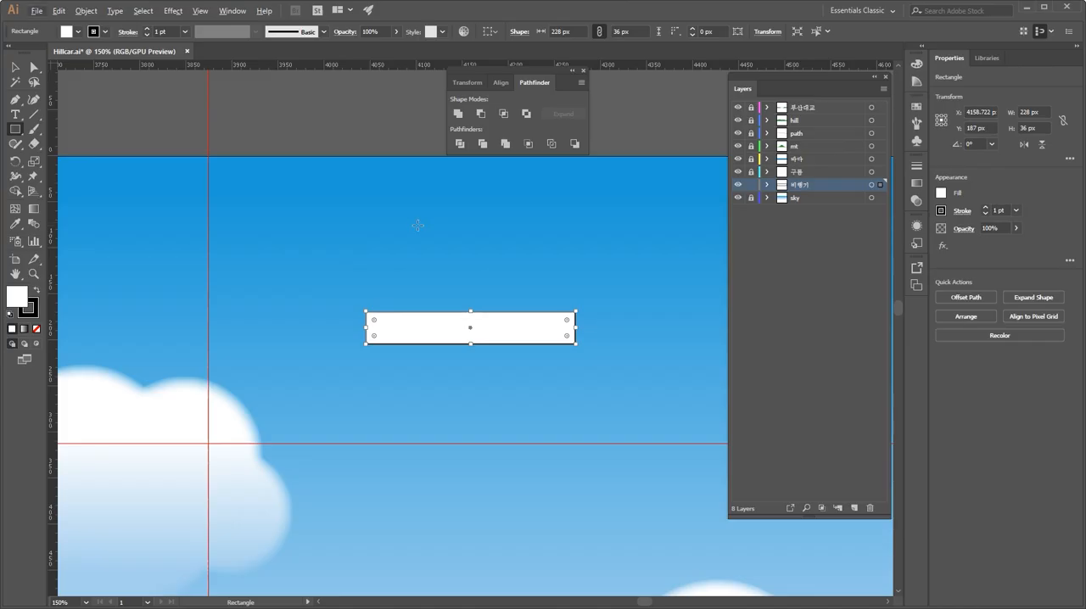
key("ctrl+plus")
key("ctrl+plus")
key("ctrl+plus")
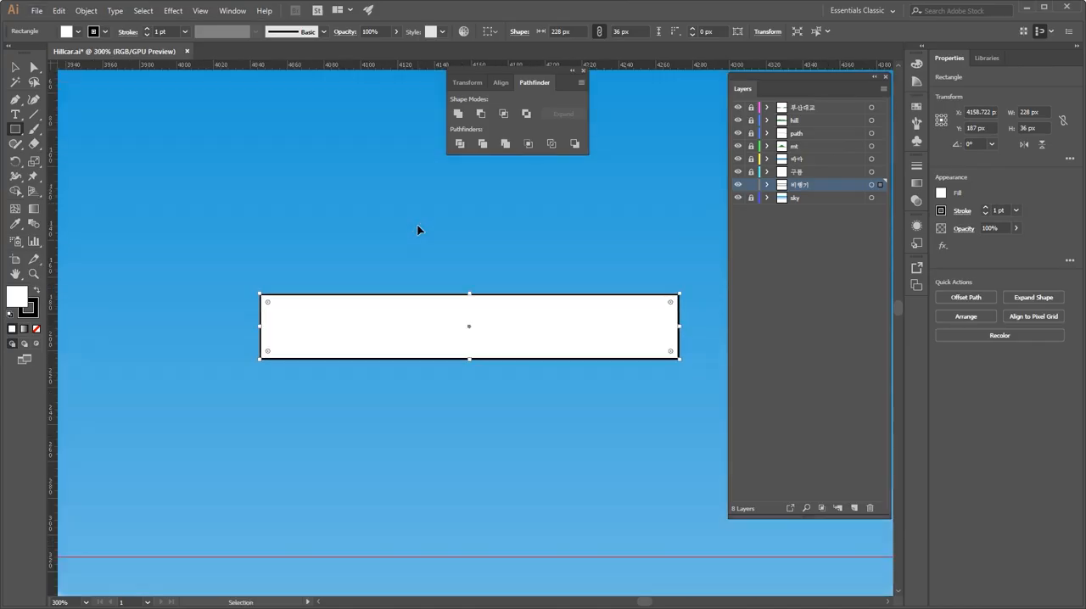
left_click_drag(326, 260, 295, 272)
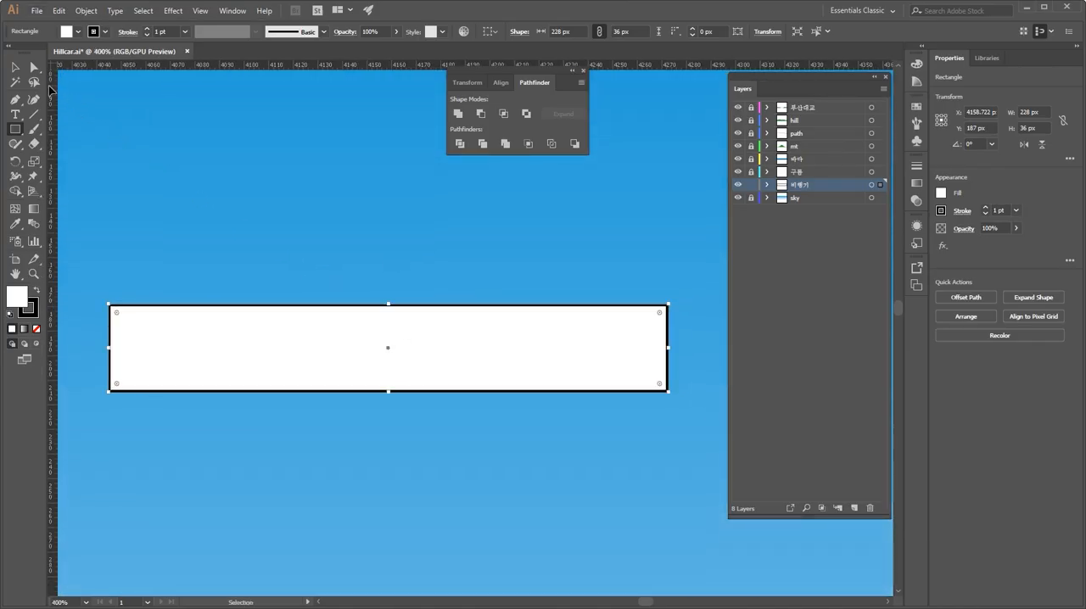
left_click(33, 71)
left_click_drag(118, 315, 210, 380)
left_click_drag(639, 337, 672, 389)
left_click(377, 252)
Step: Move the body's lower-left anchor leftward to form a slanted nose
scroll(348, 300, "left", 3)
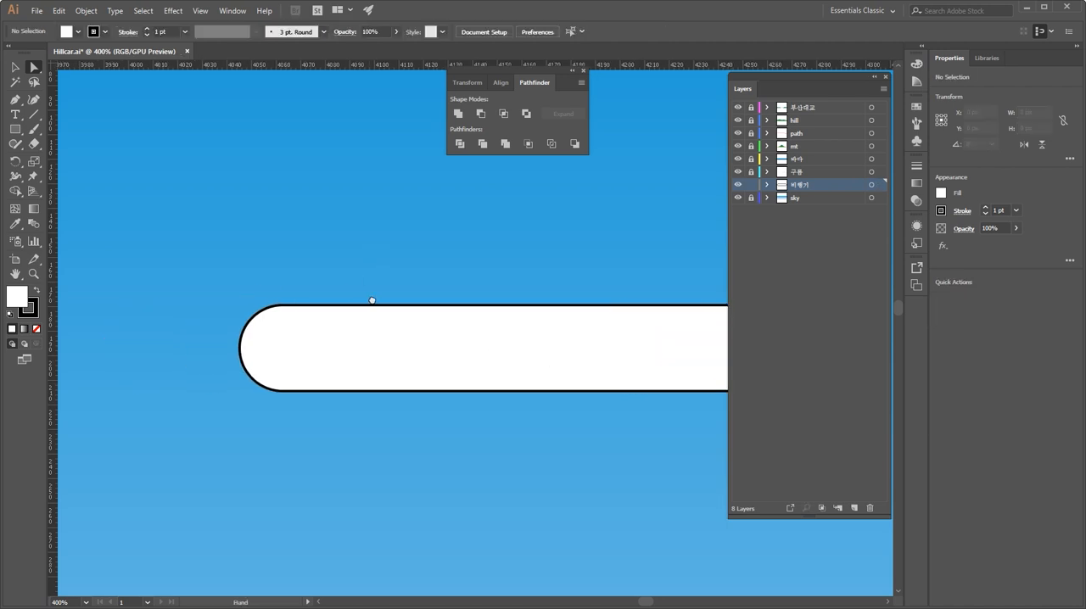
left_click(311, 386)
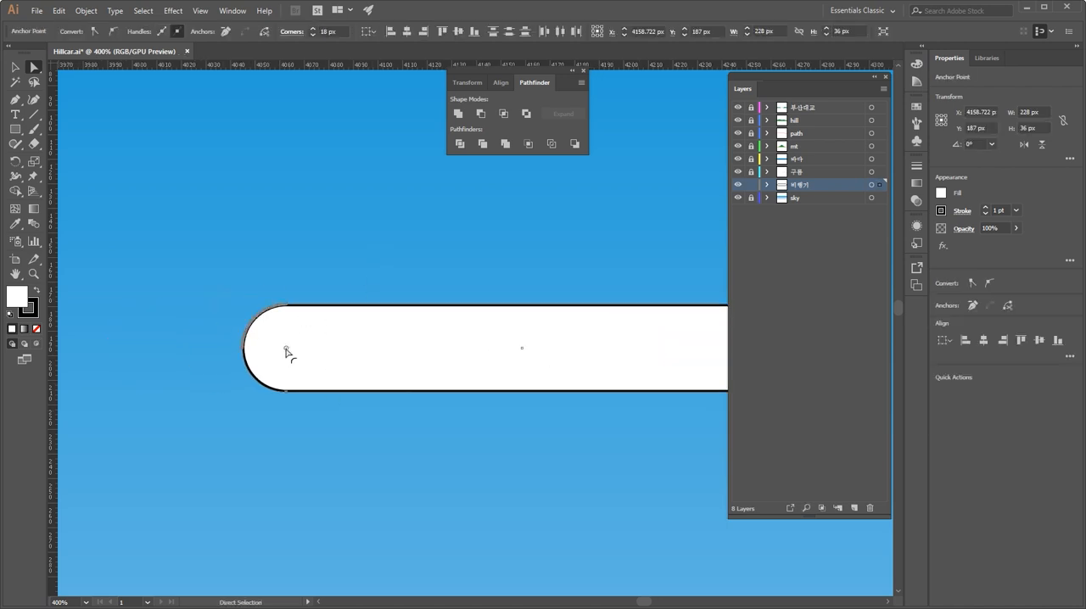
left_click_drag(243, 344, 203, 393)
key("shift+Left")
key("shift+Left")
key("shift+Left")
key("shift+Left")
key("shift+Left")
key("shift+Left")
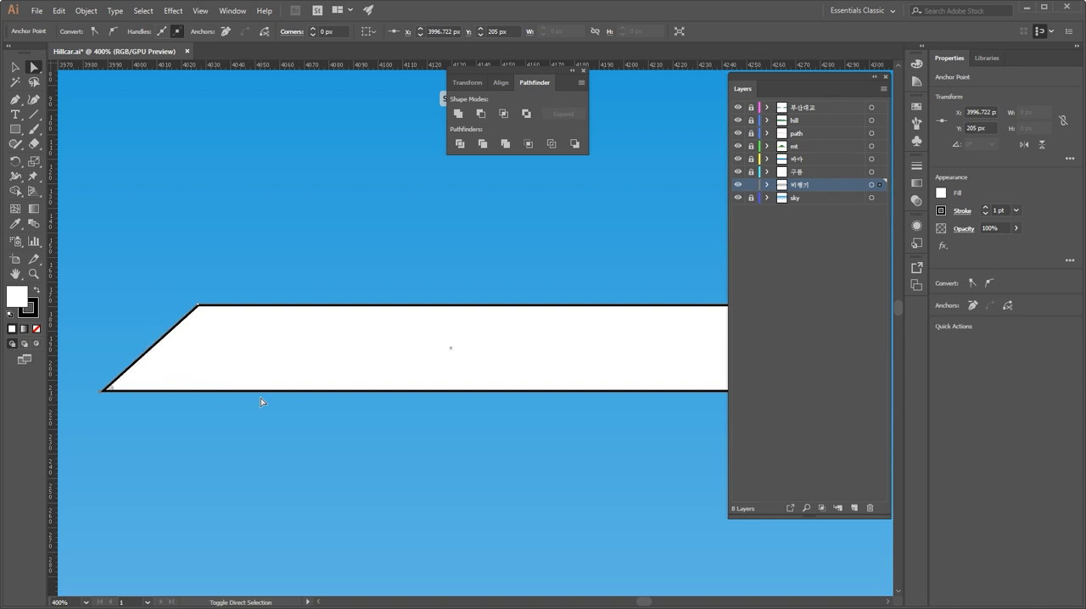
left_click(221, 333)
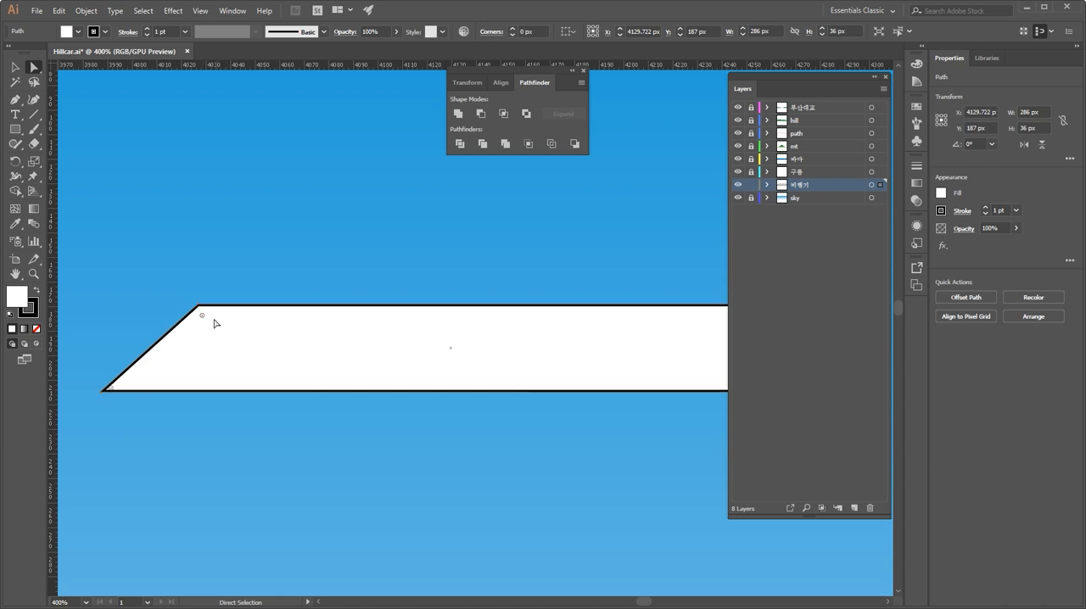
left_click_drag(204, 319, 208, 343)
key("ctrl+z")
Step: Reduce the corner rounding at the rear end of the airplane body
left_click_drag(444, 352, 269, 356)
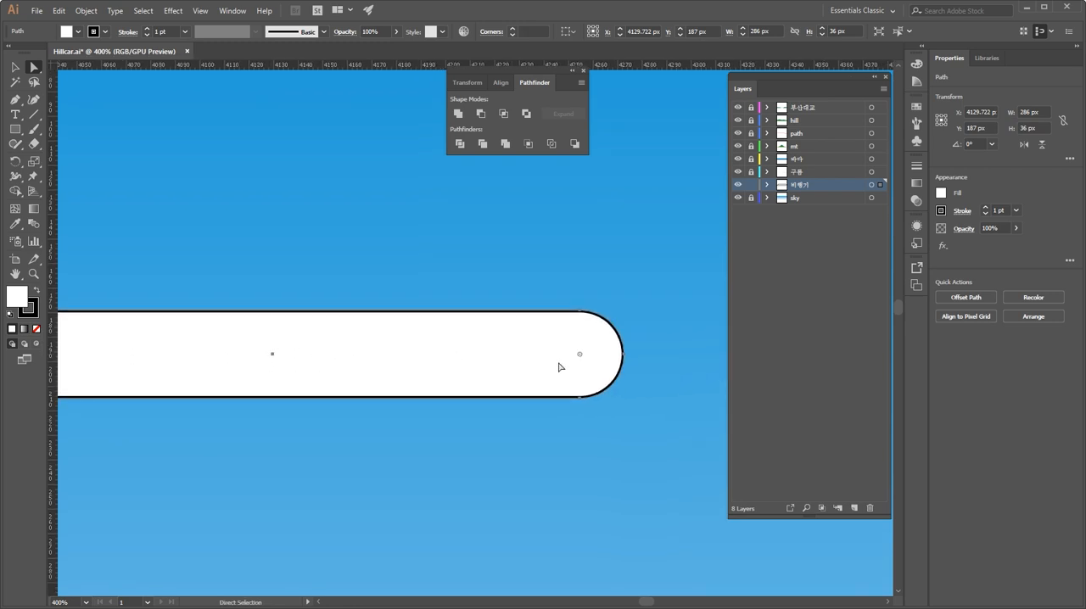
left_click_drag(580, 354, 650, 319)
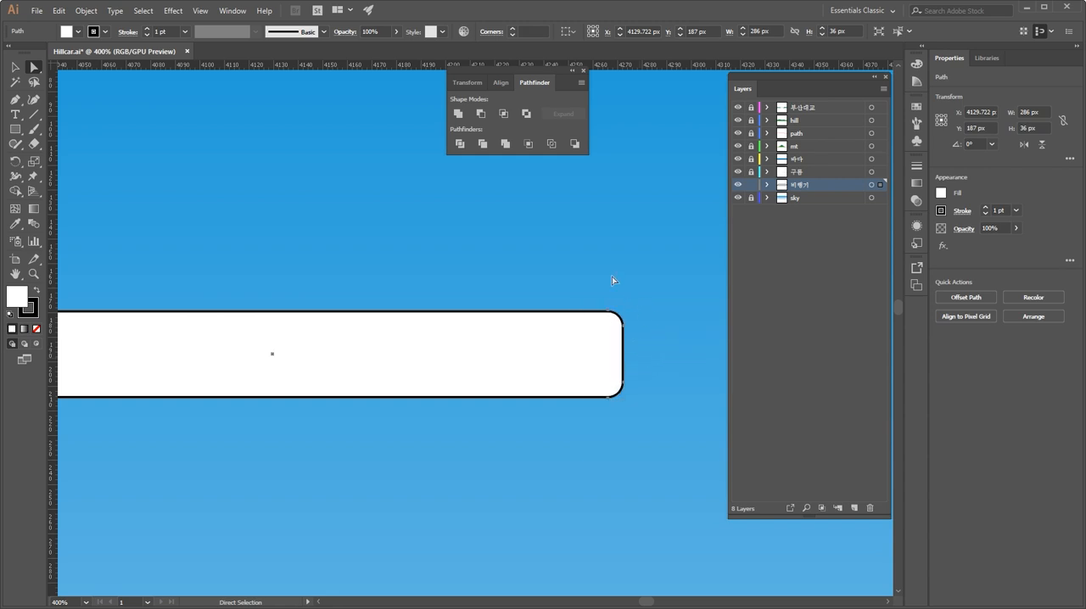
left_click(612, 277)
Step: Draw a swept tail fin on top of the body's rear with the Pen tool
left_click(15, 99)
left_click(416, 320)
left_click(585, 173)
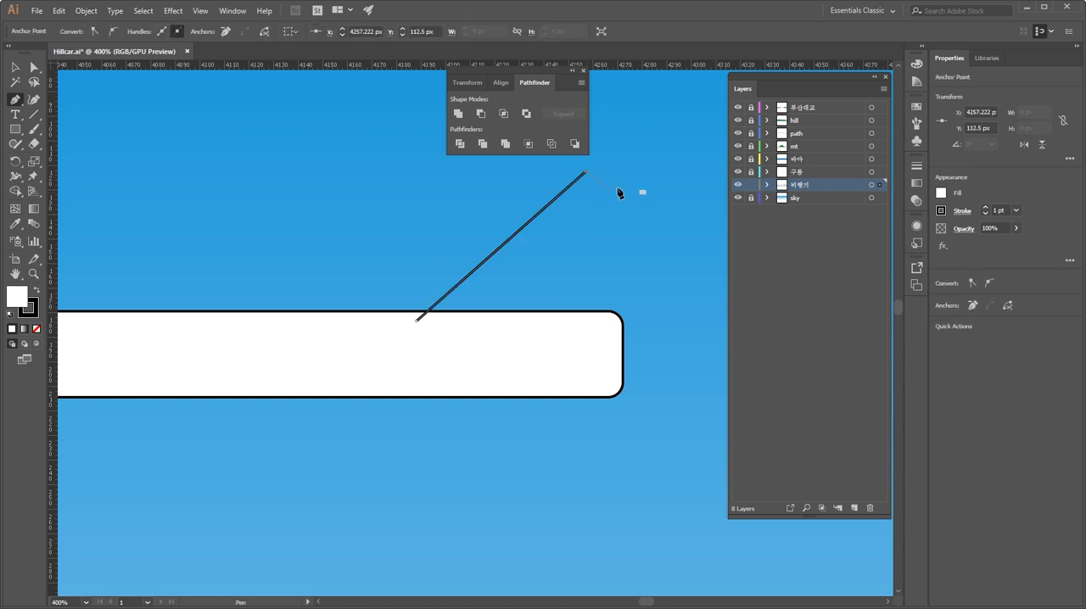
left_click(627, 173)
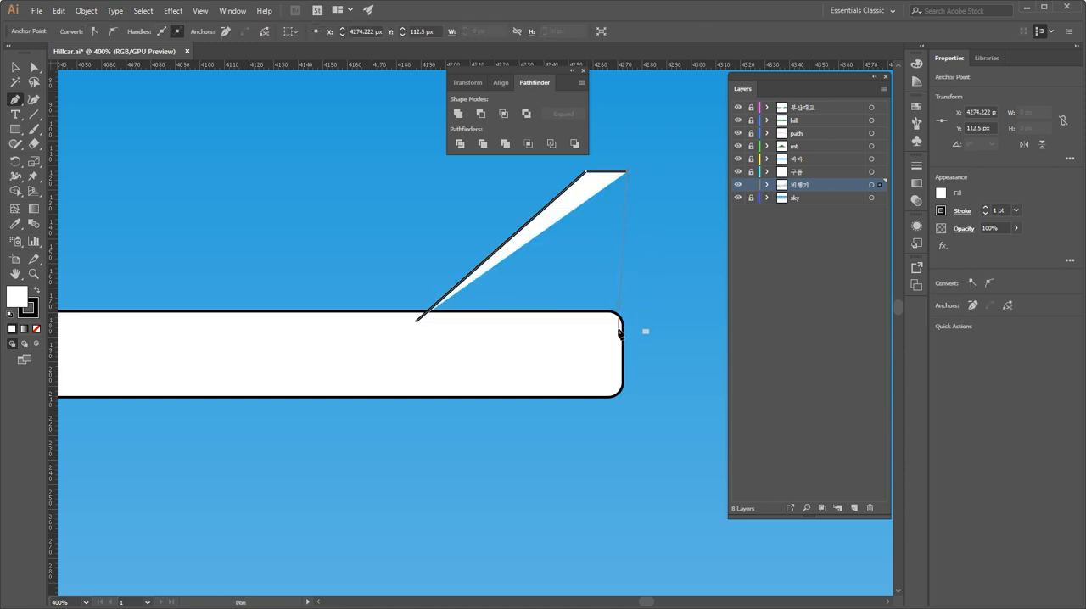
left_click(618, 326)
left_click(591, 431, "ctrl")
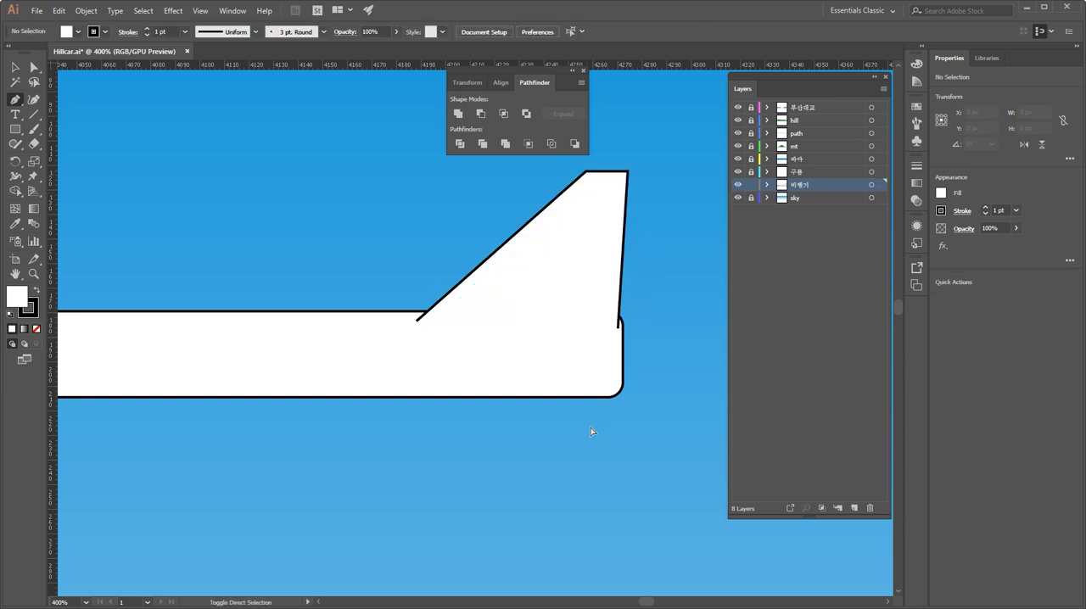
left_click(546, 297, "ctrl")
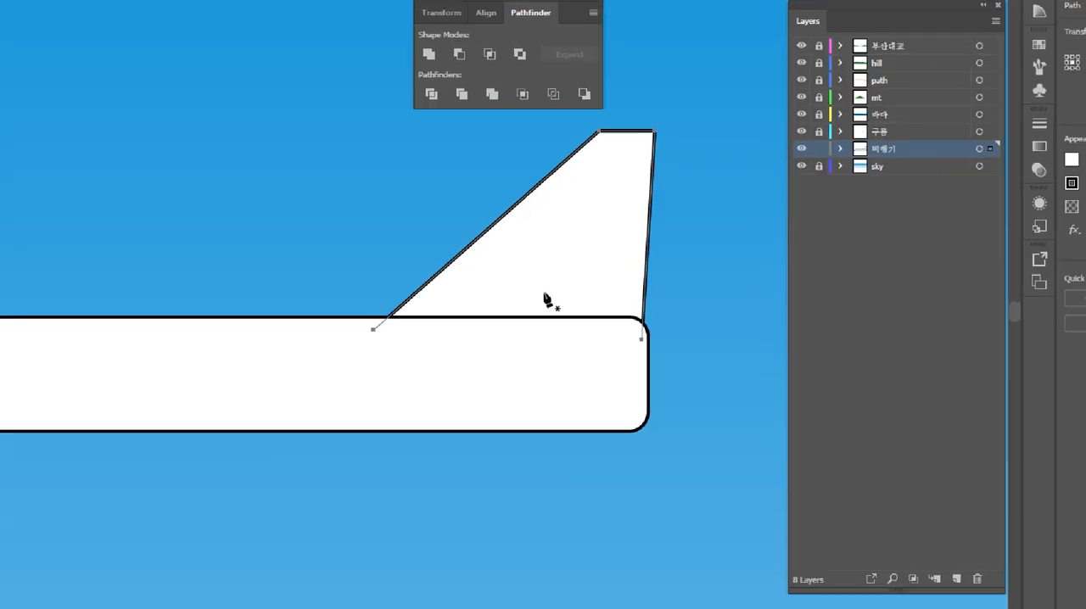
Step: Draw a thin rectangle across the lower body as the wing and save the file
key("ctrl+minus")
key("ctrl+minus")
key("ctrl+minus")
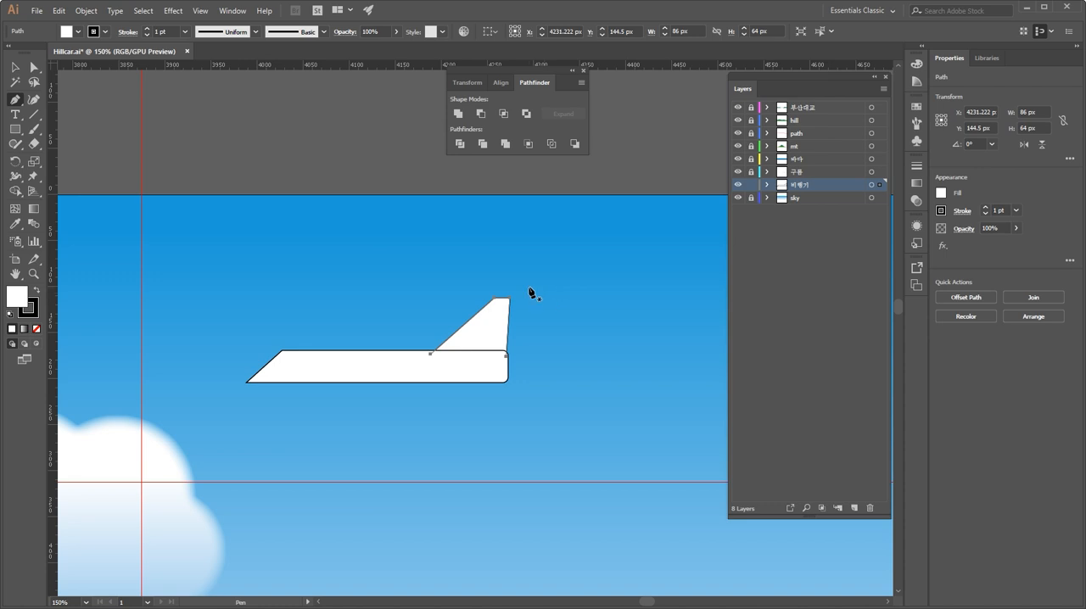
left_click(15, 129)
left_click_drag(332, 373, 438, 390)
left_click(16, 68)
left_click(384, 278)
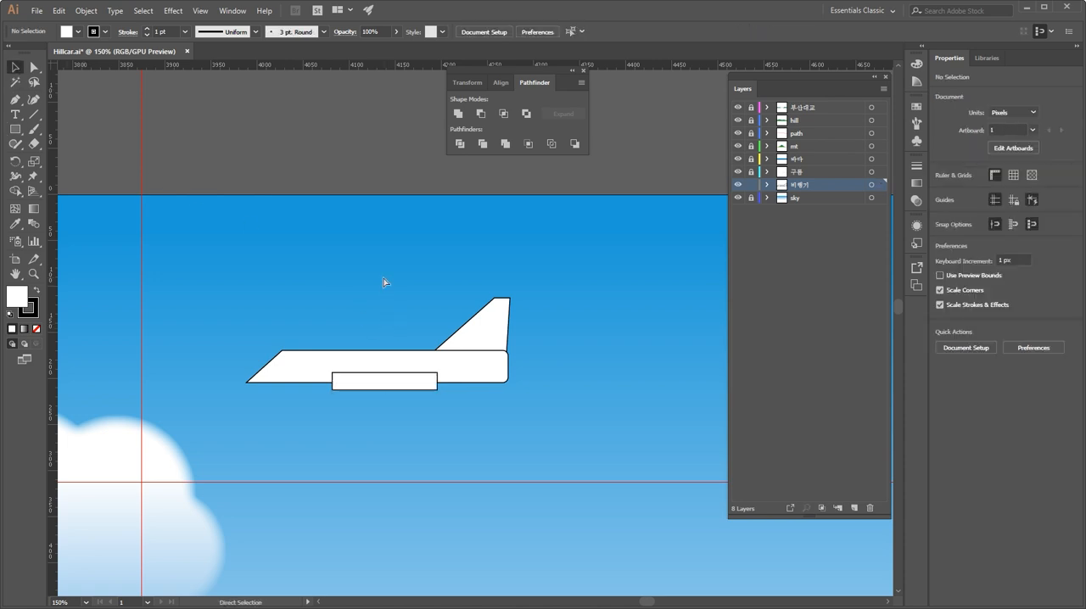
key("ctrl+s")
Step: Switch to After Effects and select the Hillcar Layers folder in the project
key("alt+Tab")
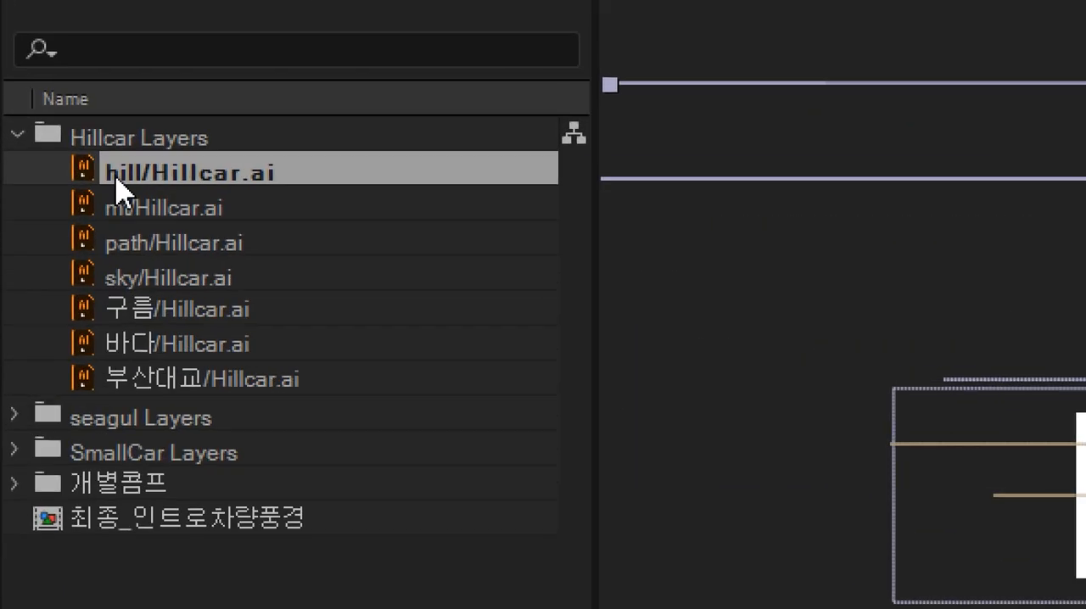
left_click(168, 307)
left_click(167, 343)
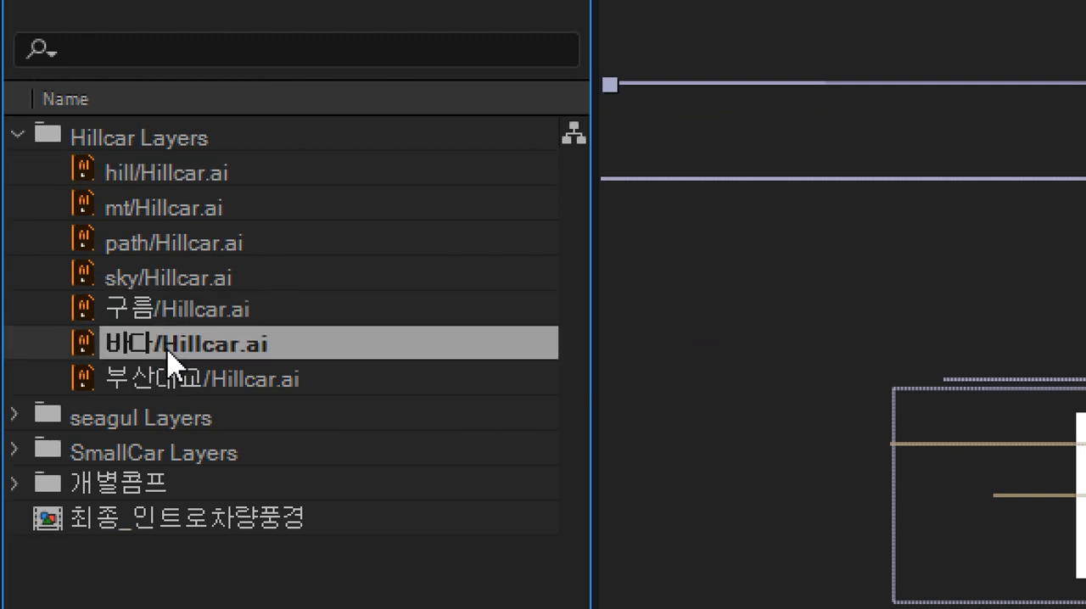
left_click(168, 157)
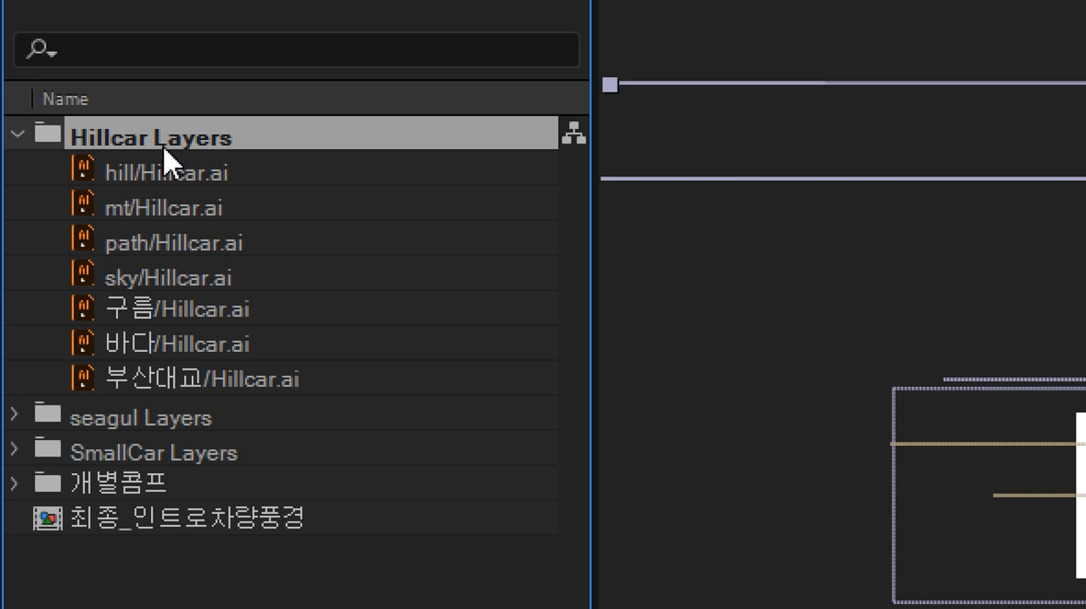
left_click(189, 178)
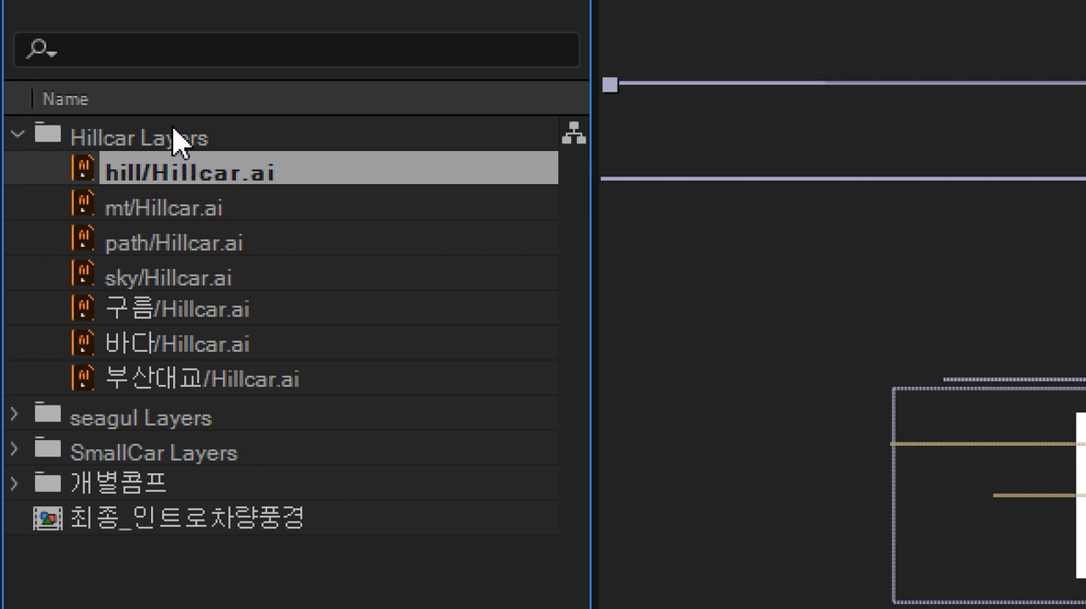
left_click(179, 140)
Step: Start an import and choose Hillcar.ai from the 부산엑스포_작업지시 folder in Downloads
key("ctrl+i")
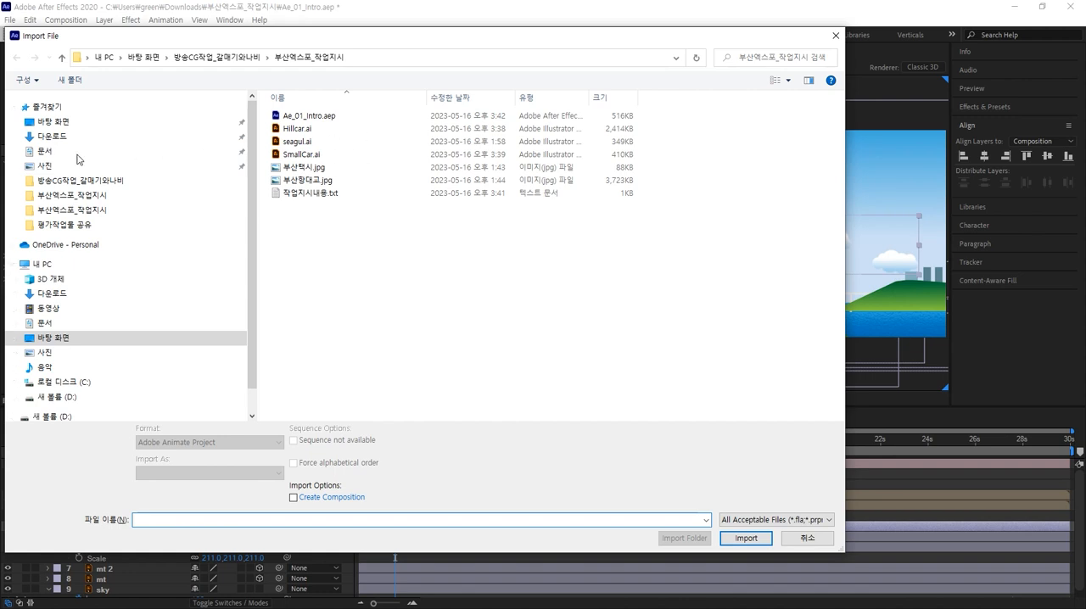
left_click(53, 136)
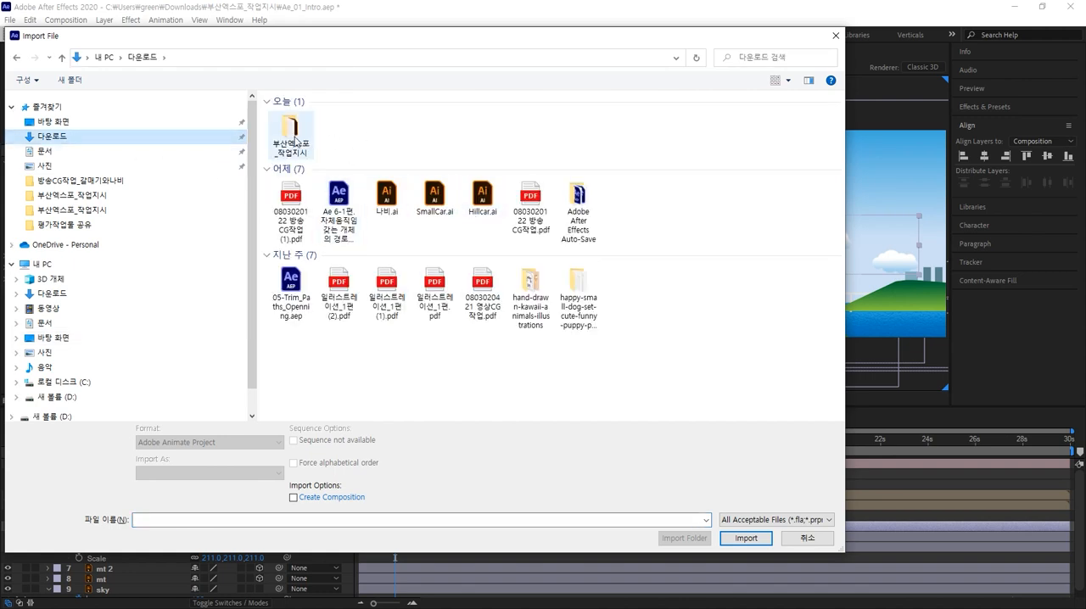
double_click(298, 144)
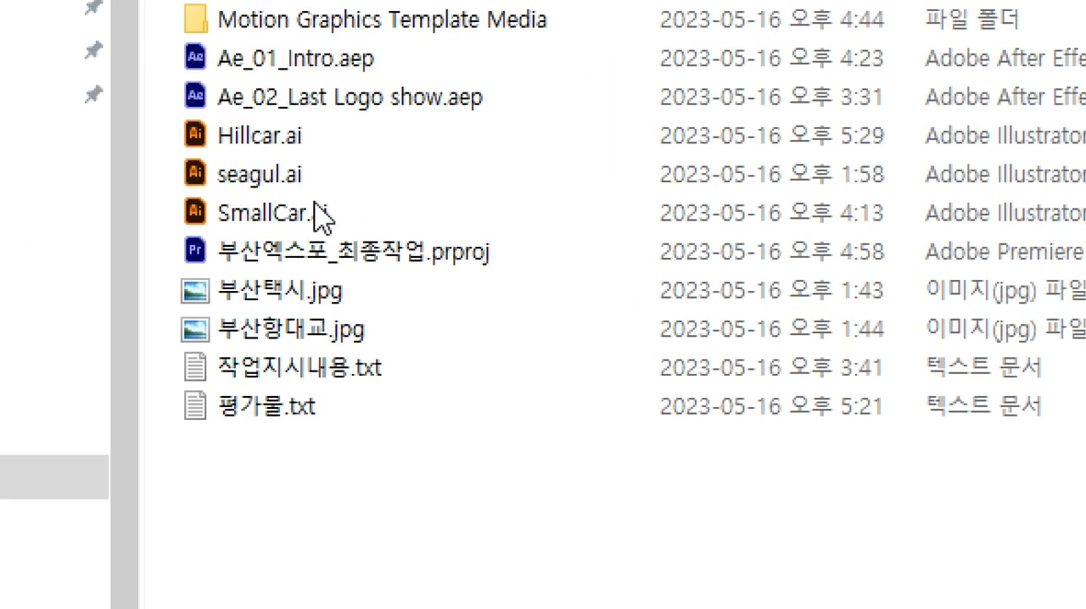
left_click(292, 140)
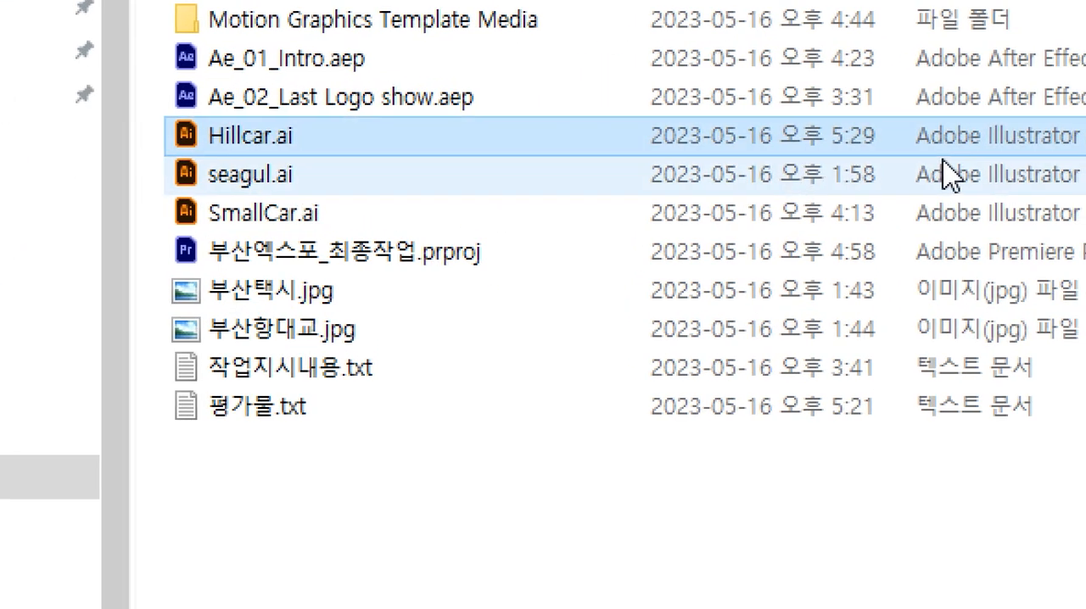
double_click(868, 146)
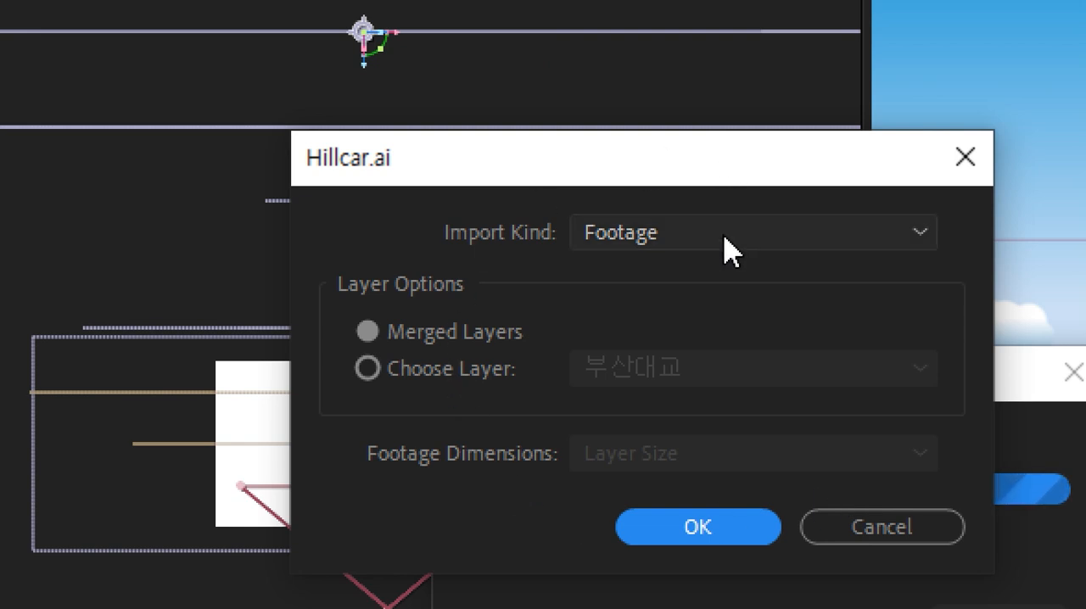
Step: Import only the 비행기 layer as footage, keeping Layer Size as the footage dimensions
left_click(488, 376)
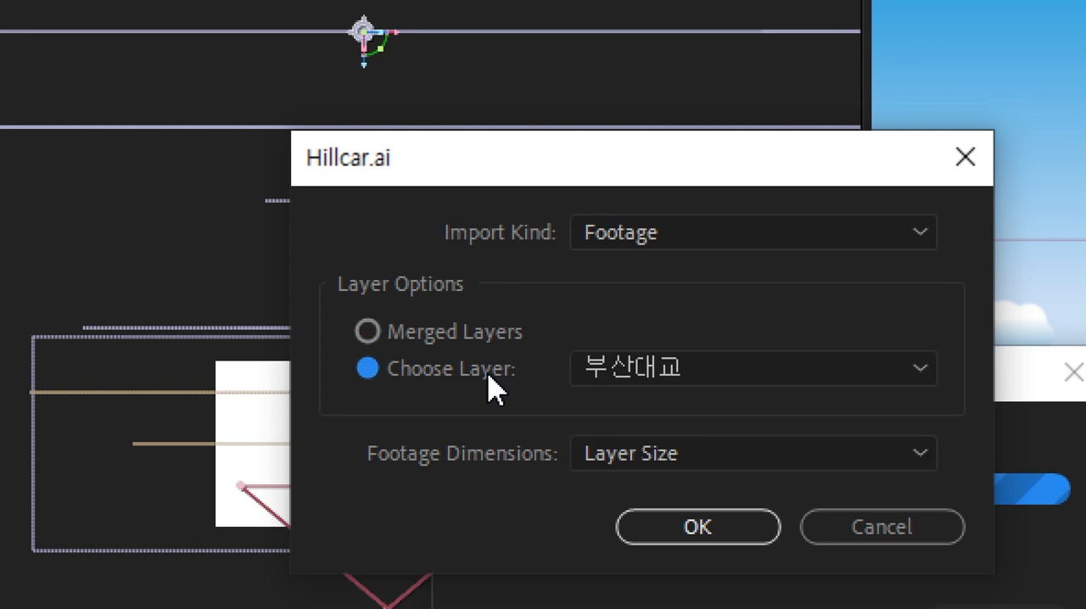
left_click(643, 377)
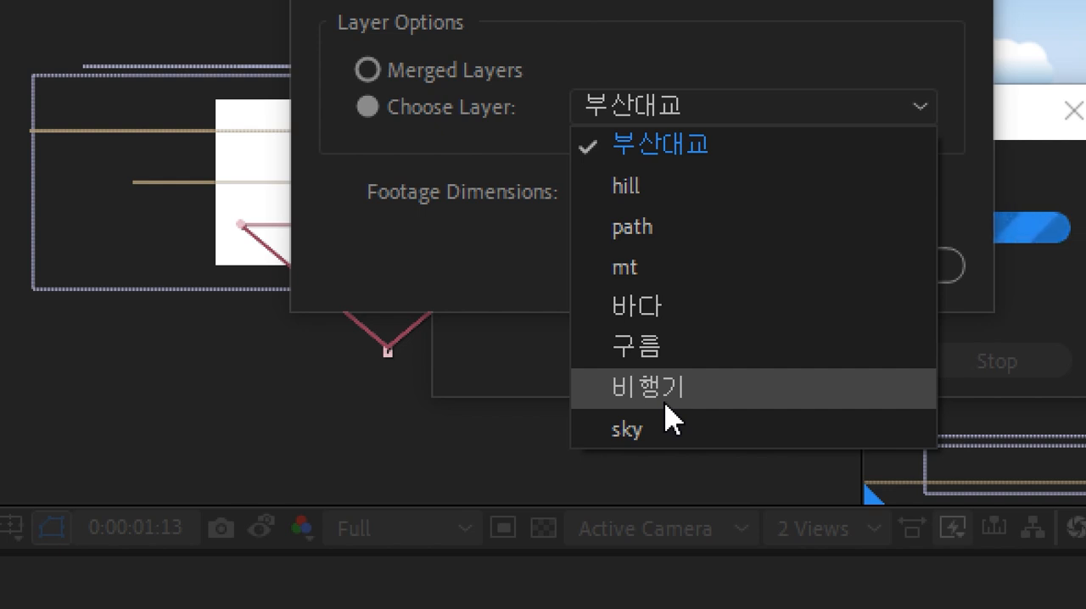
left_click(665, 416)
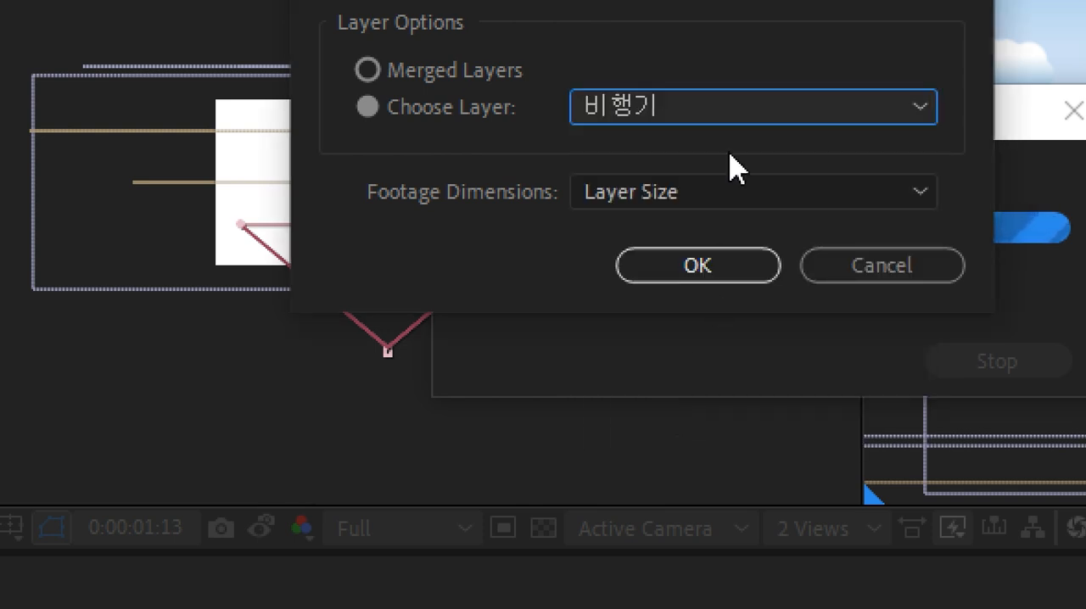
left_click(739, 192)
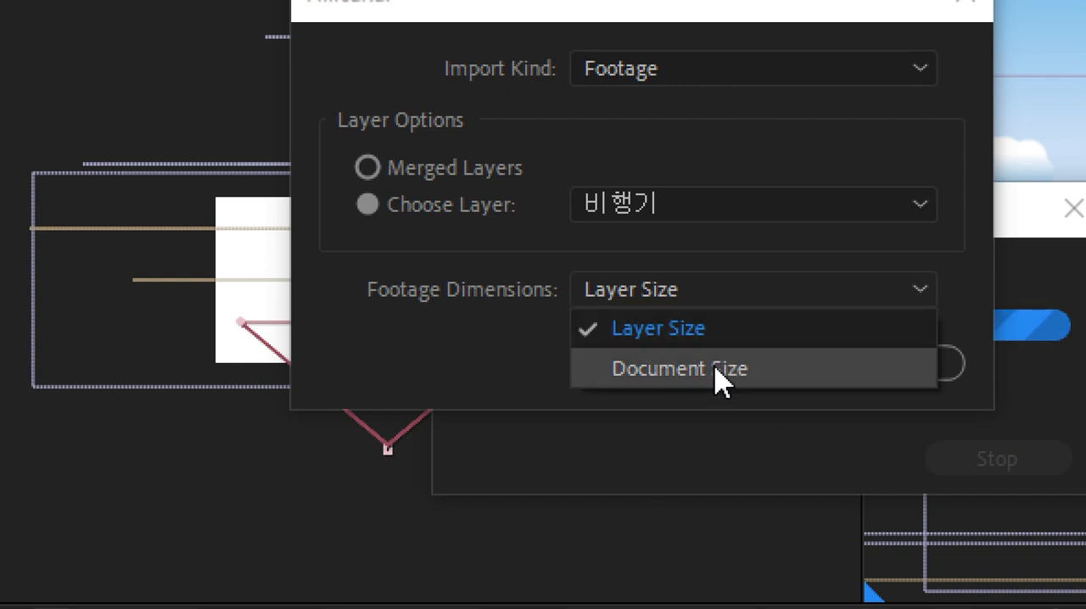
left_click(713, 324)
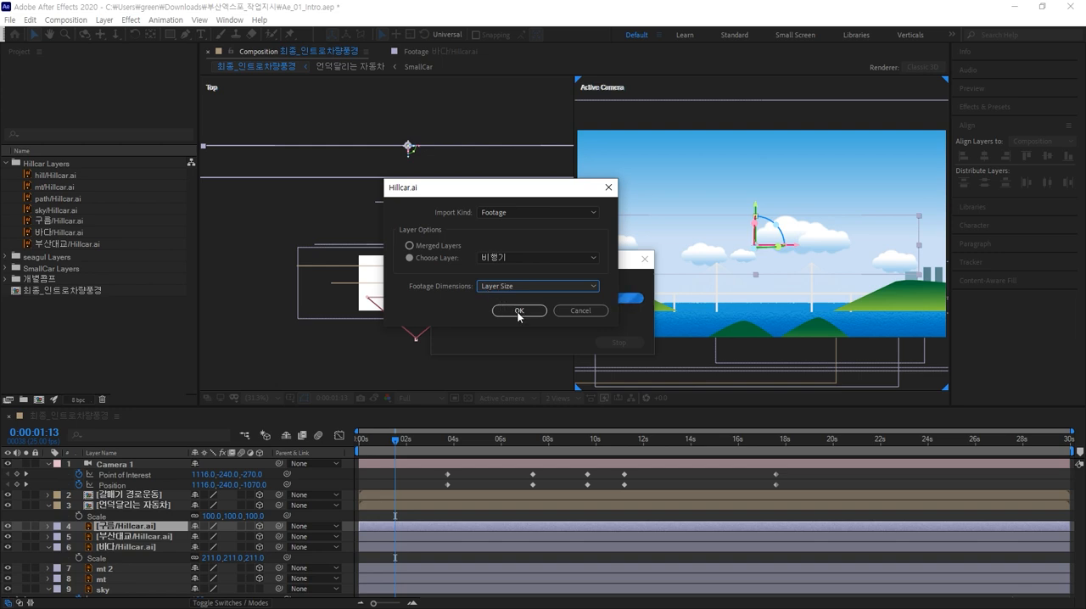
left_click(519, 311)
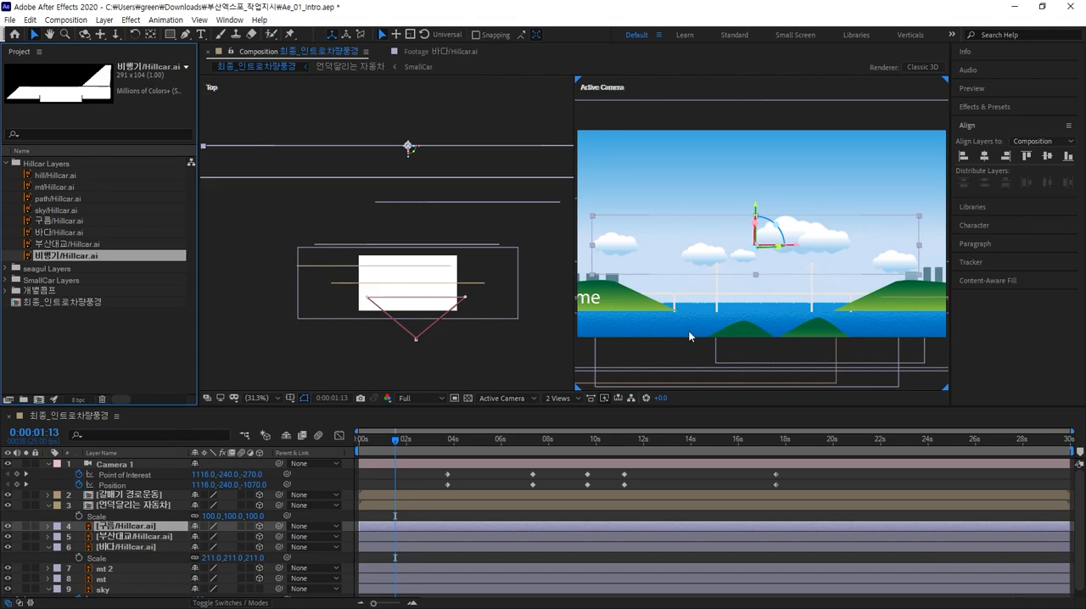
Step: Collapse the timeline layers and add 비행기/Hillcar.ai to the composition directly above the 구름 layer
left_click(806, 178)
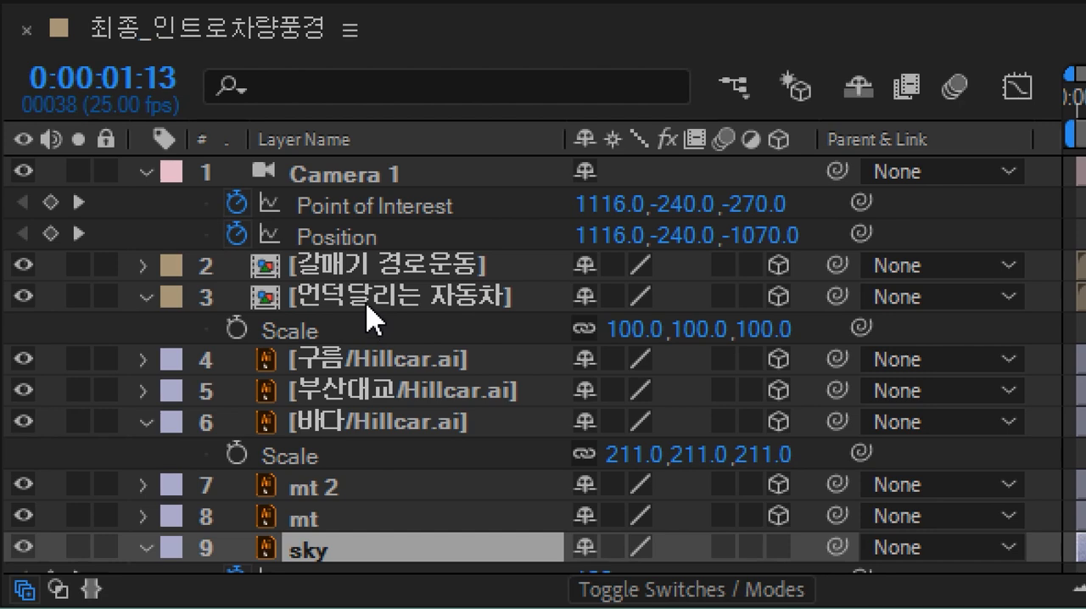
left_click(343, 180, "shift")
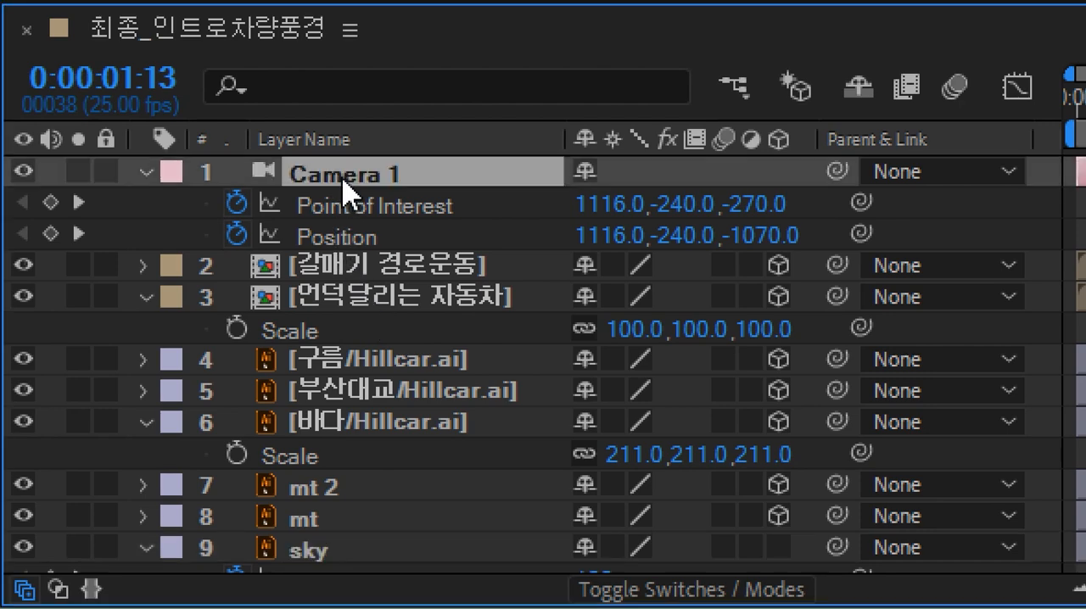
key("ctrl+grave")
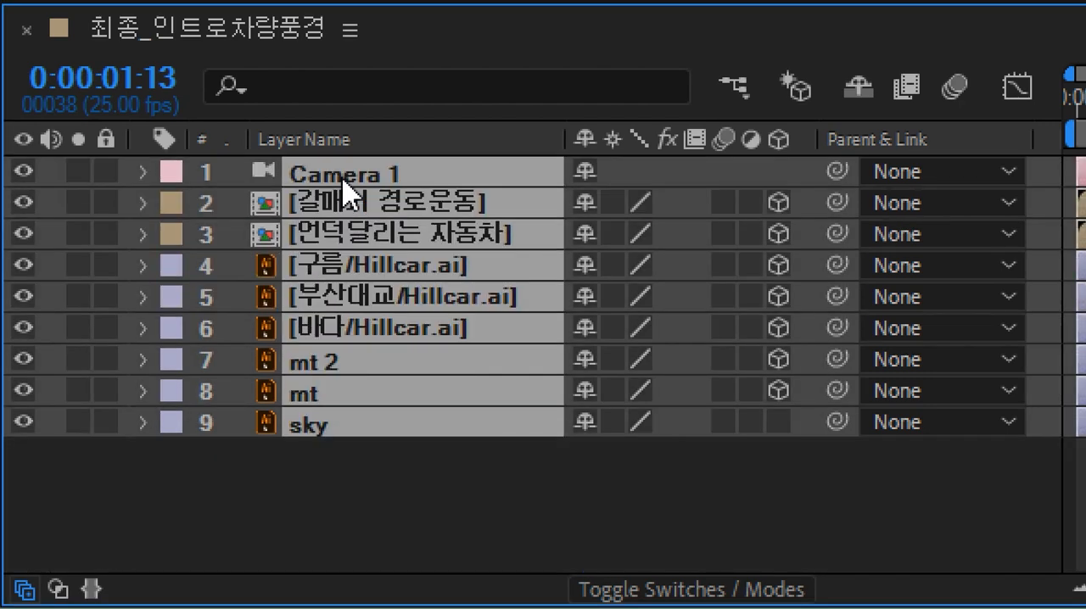
left_click(405, 520)
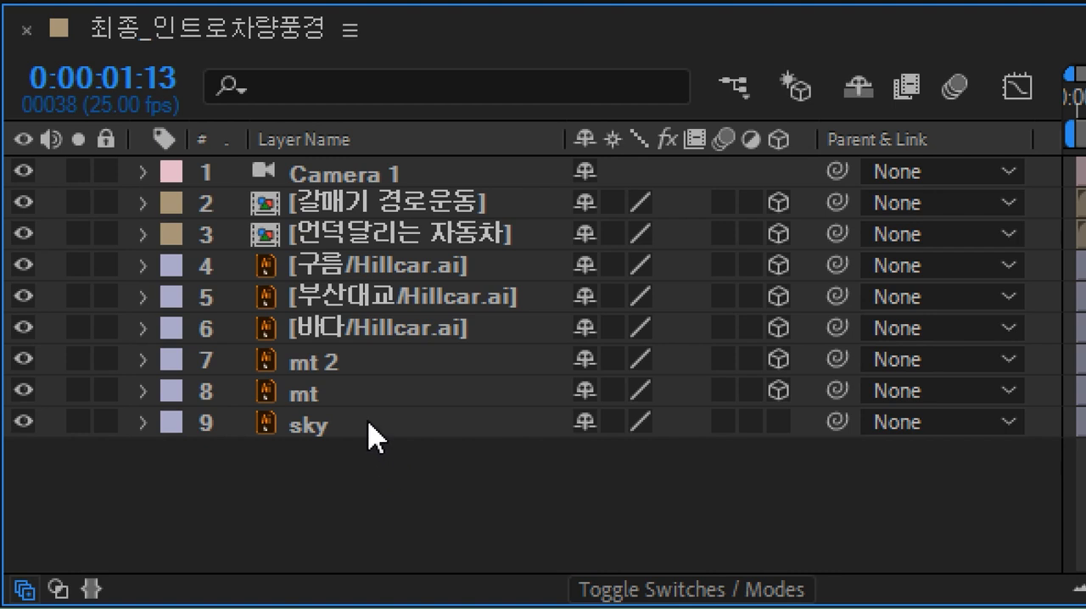
left_click(365, 273)
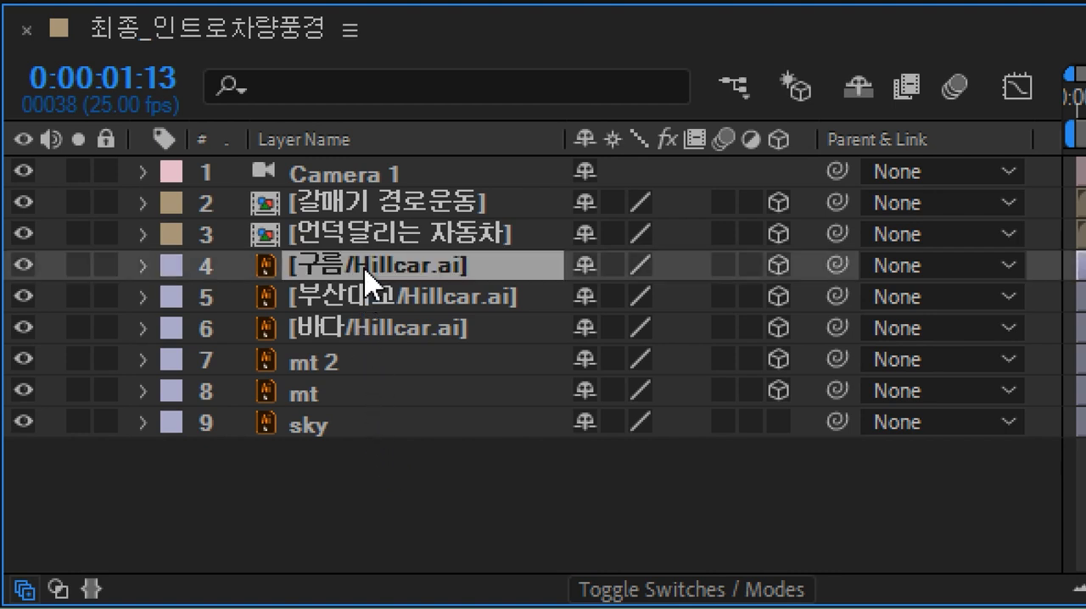
key("ctrl+d")
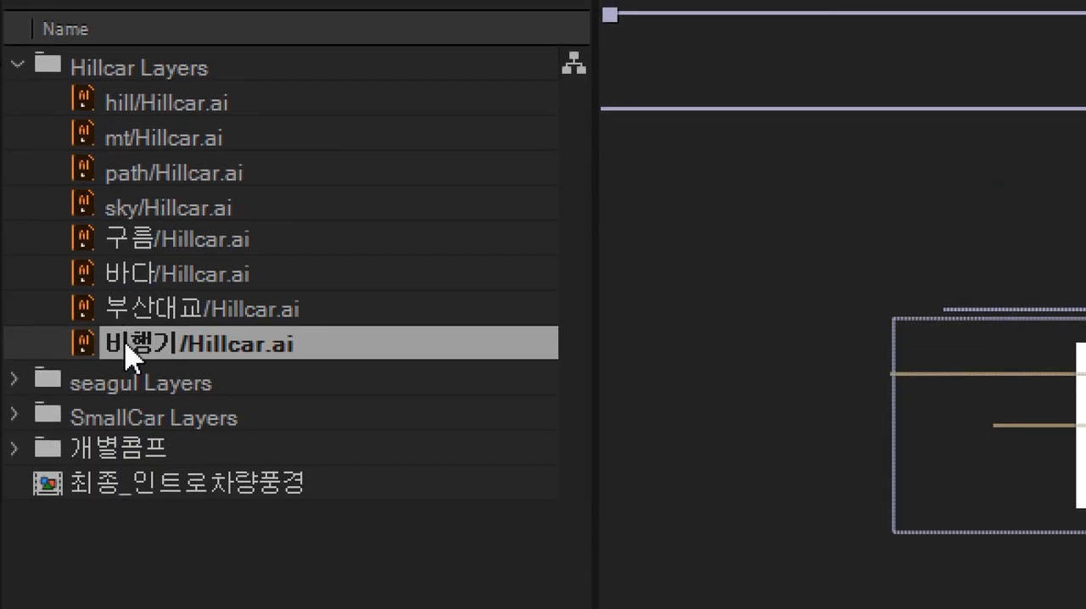
left_click_drag(127, 357, 348, 441)
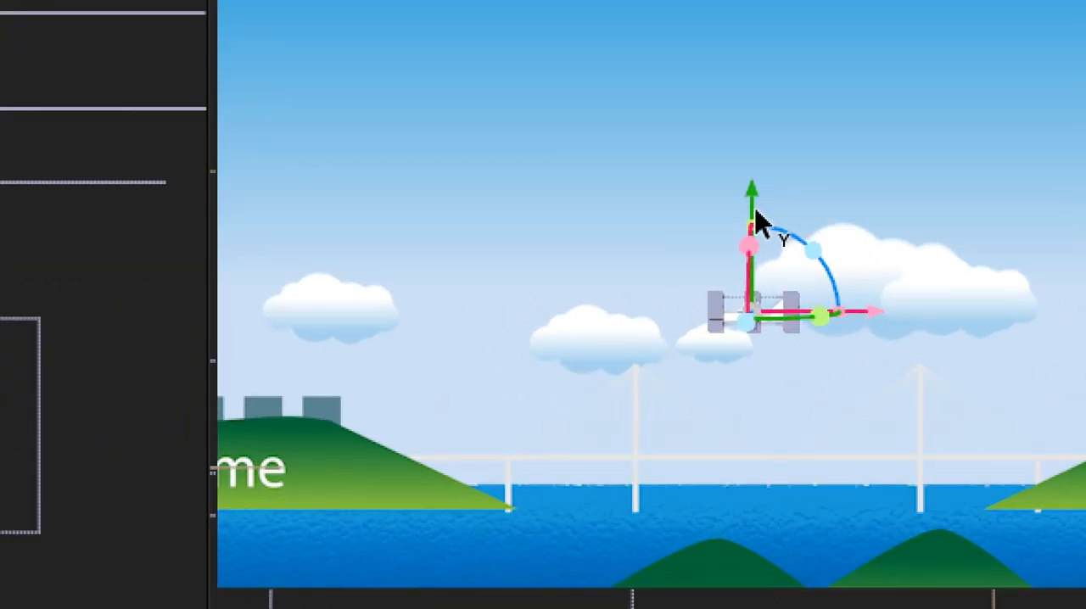
Step: Move and rotate the airplane layer with the 3D gizmo so it sits level above the clouds
left_click_drag(878, 323, 1061, 335)
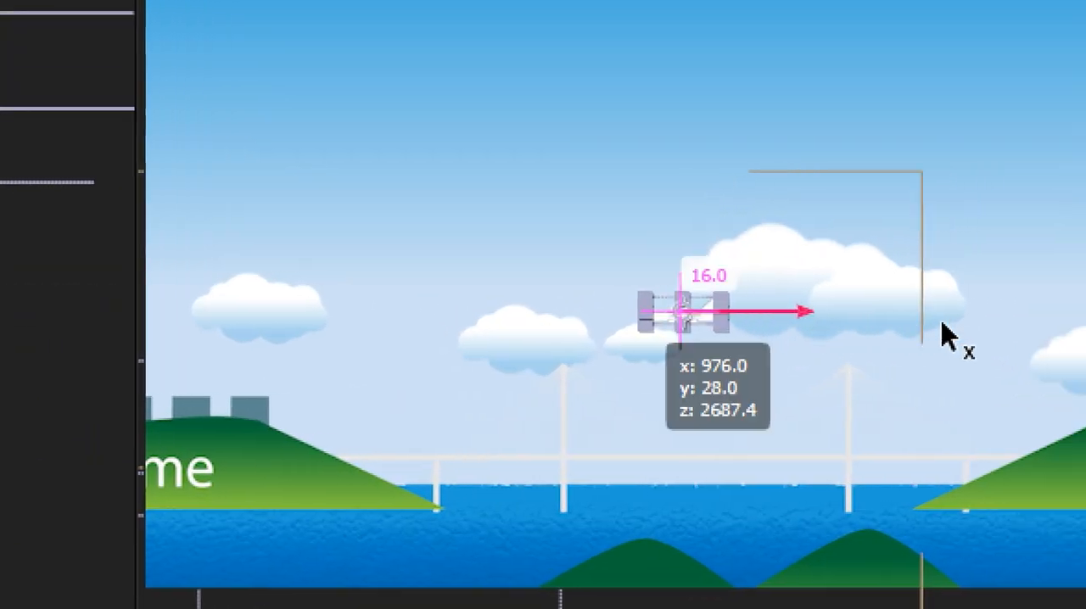
left_click_drag(948, 337, 930, 335)
left_click_drag(791, 315, 789, 272)
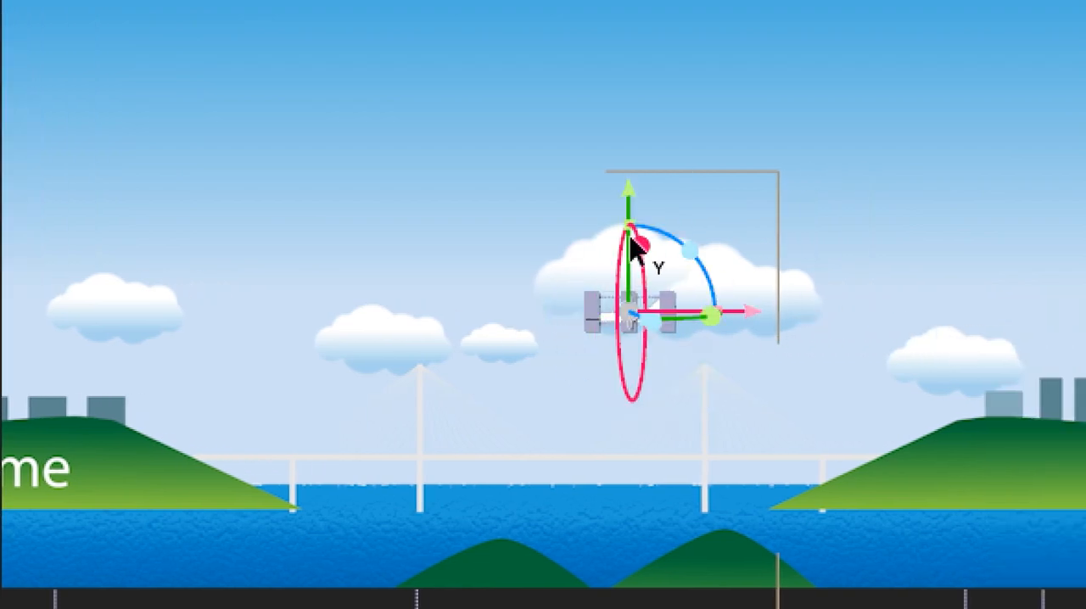
left_click_drag(632, 208, 650, 80)
scroll(799, 512, "up", 3)
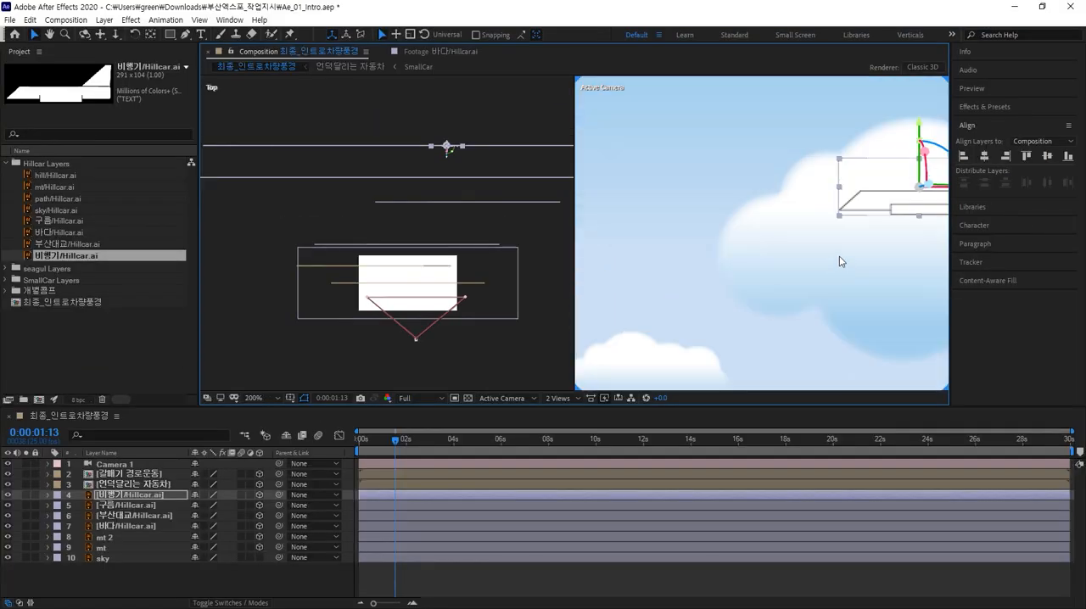
left_click_drag(798, 506, 366, 573)
left_click_drag(697, 283, 685, 306)
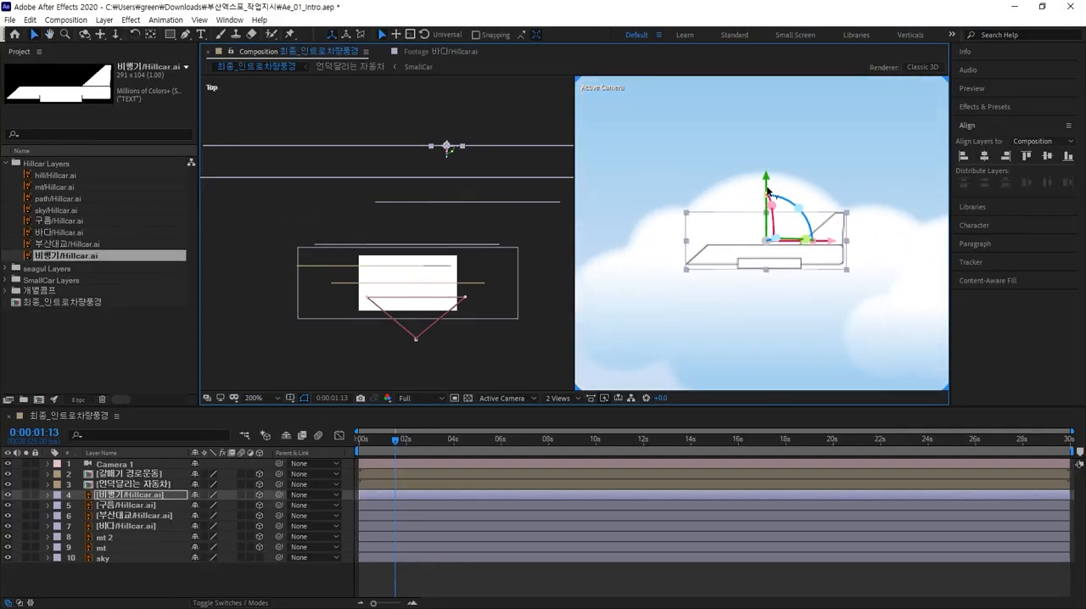
left_click_drag(768, 191, 756, 4)
Step: Shift the airplane higher and further back in depth toward the upper middle of the sky
scroll(752, 189, "down", 2)
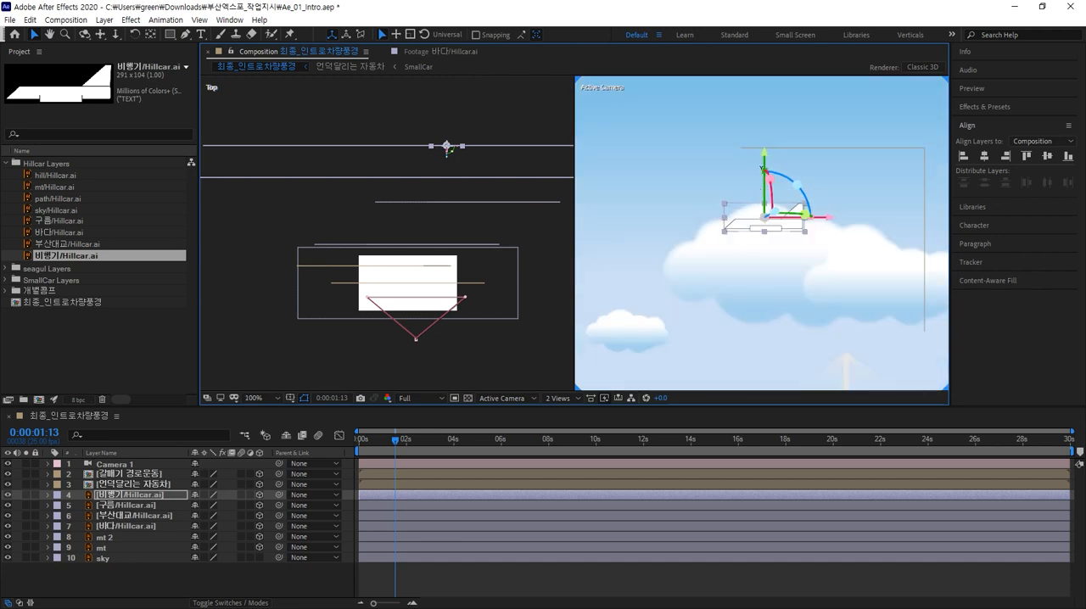
left_click_drag(765, 151, 656, 4)
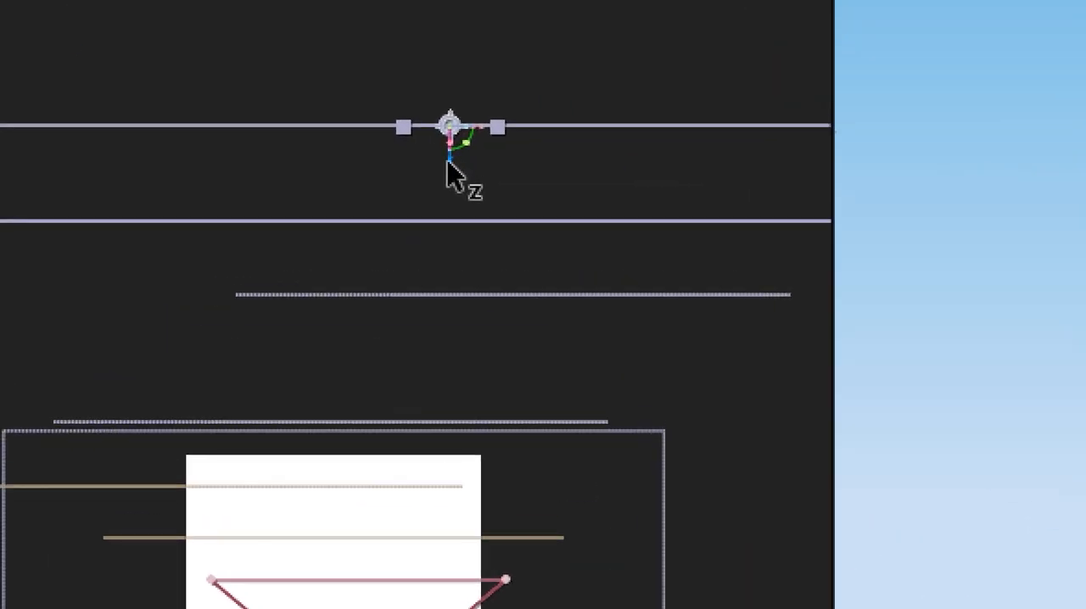
left_click_drag(447, 161, 456, 56)
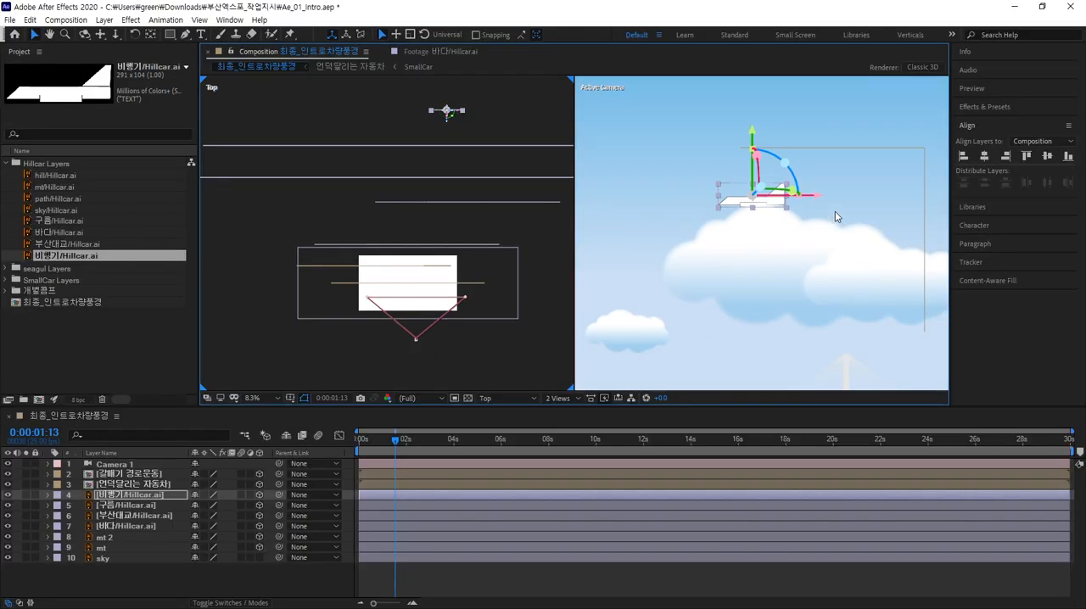
left_click_drag(821, 200, 441, 223)
left_click(488, 307)
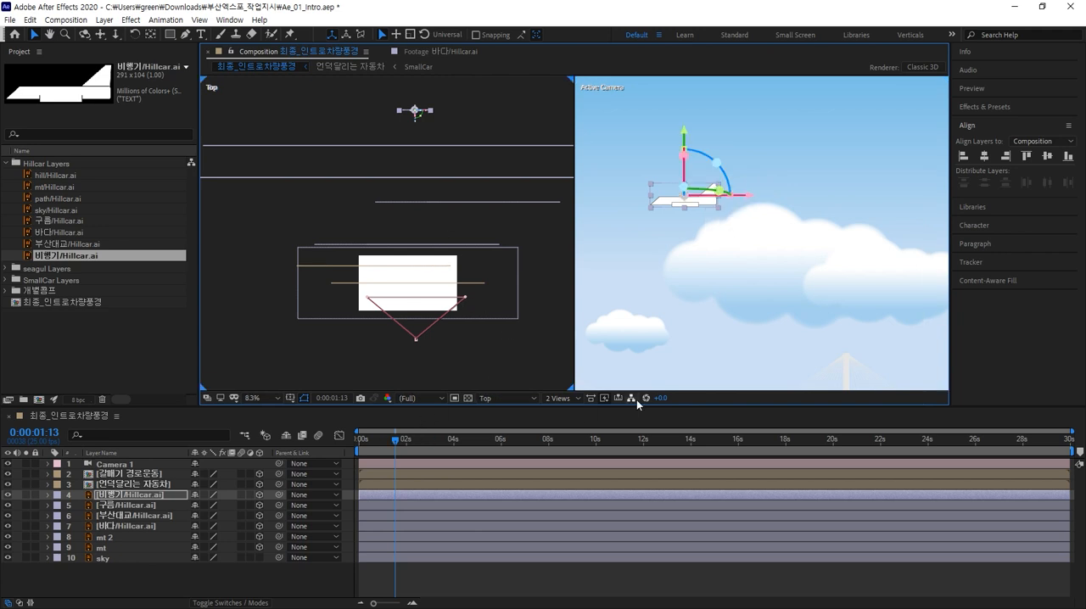
scroll(697, 335, "down", 3)
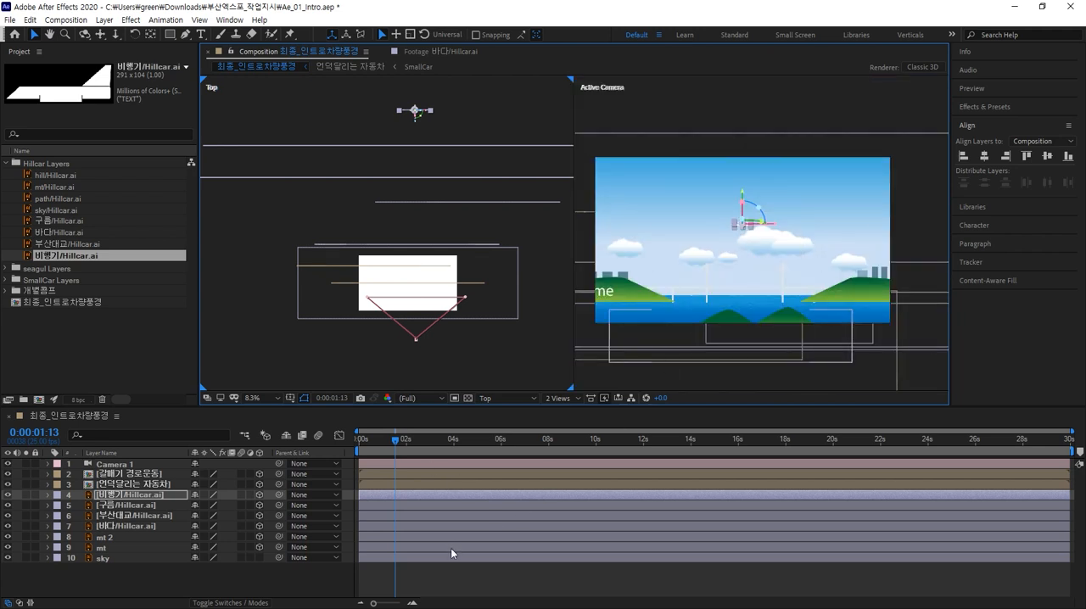
left_click(446, 575)
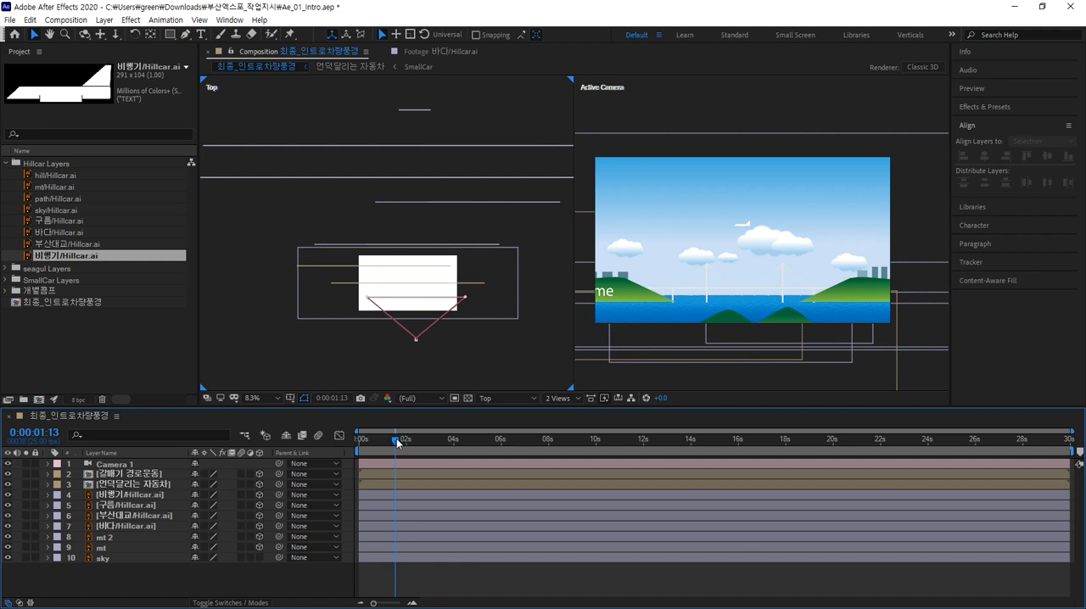
Step: Select the airplane layer and set a starting Position keyframe at 0:00:02:17
mouse_move(429, 447)
left_mouse_down()
mouse_move(732, 441)
mouse_move(409, 441)
left_mouse_up()
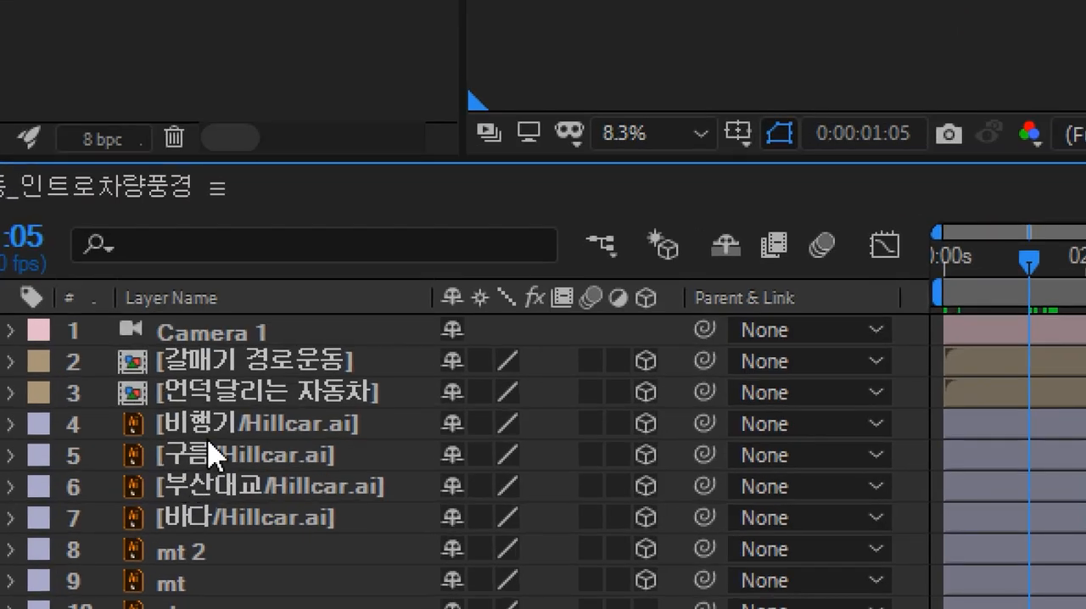
left_click(216, 428)
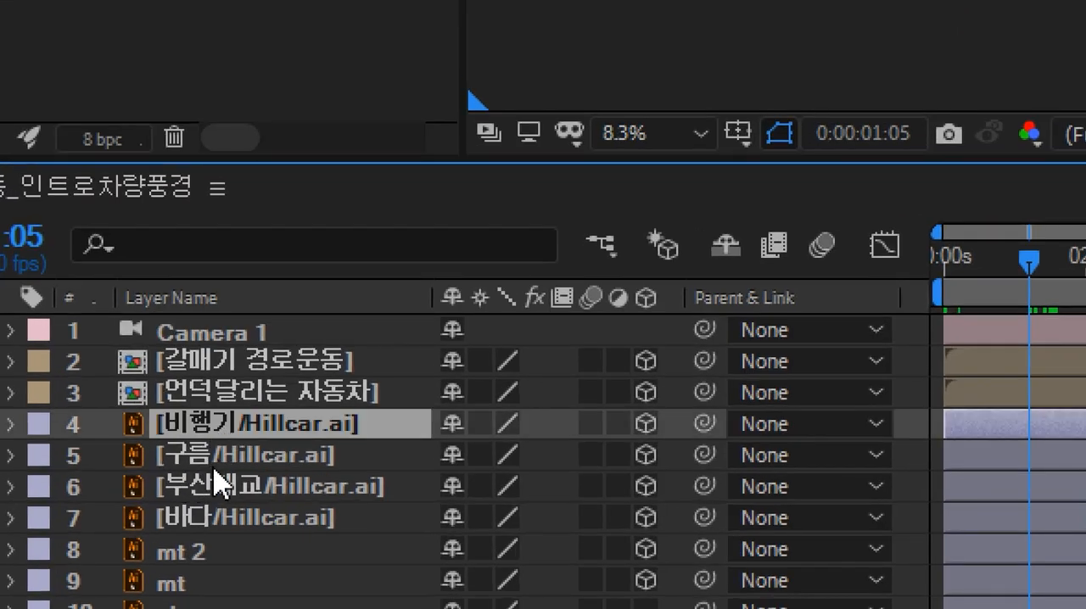
left_click(215, 463)
left_click(231, 420)
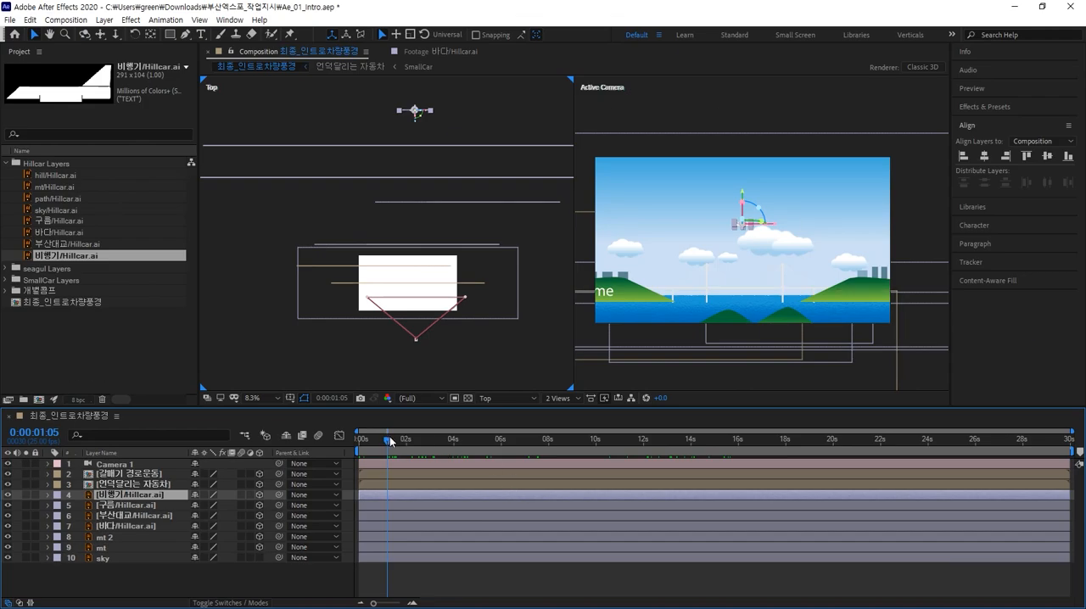
left_click_drag(465, 444, 429, 454)
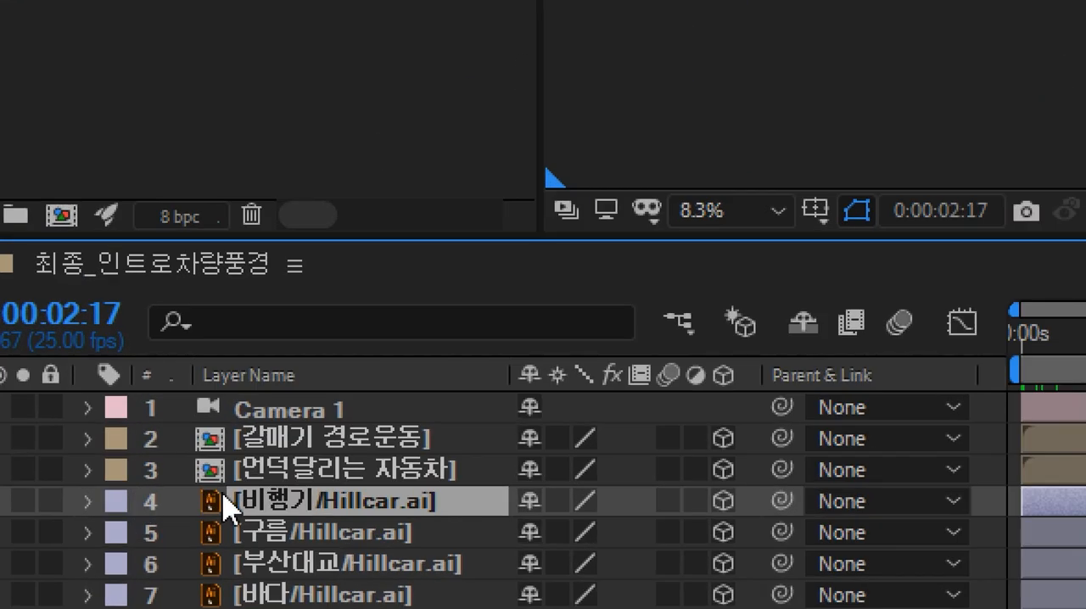
key("p")
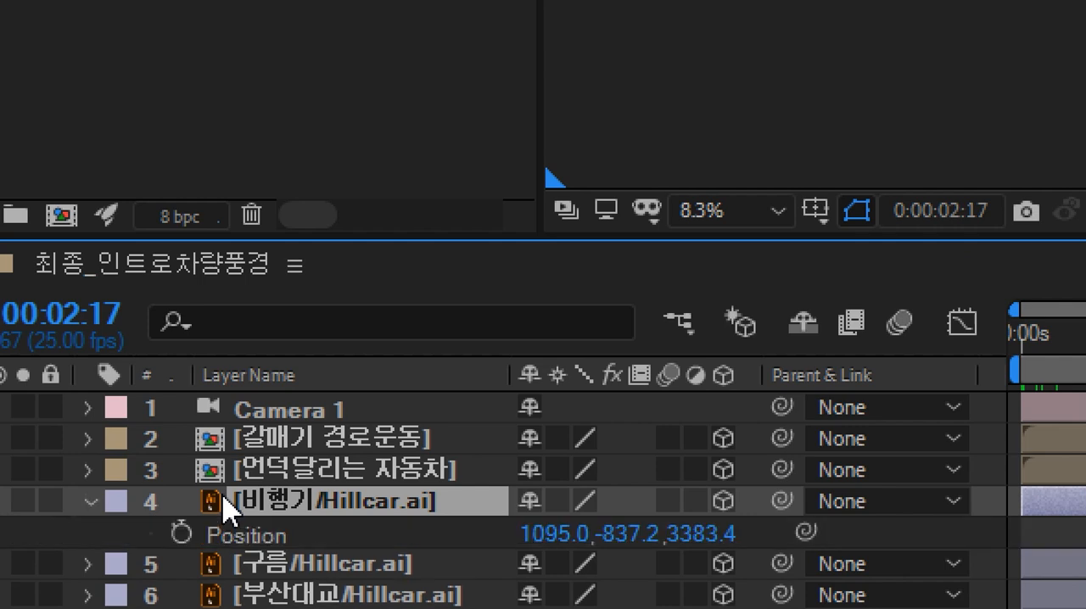
left_click(182, 533)
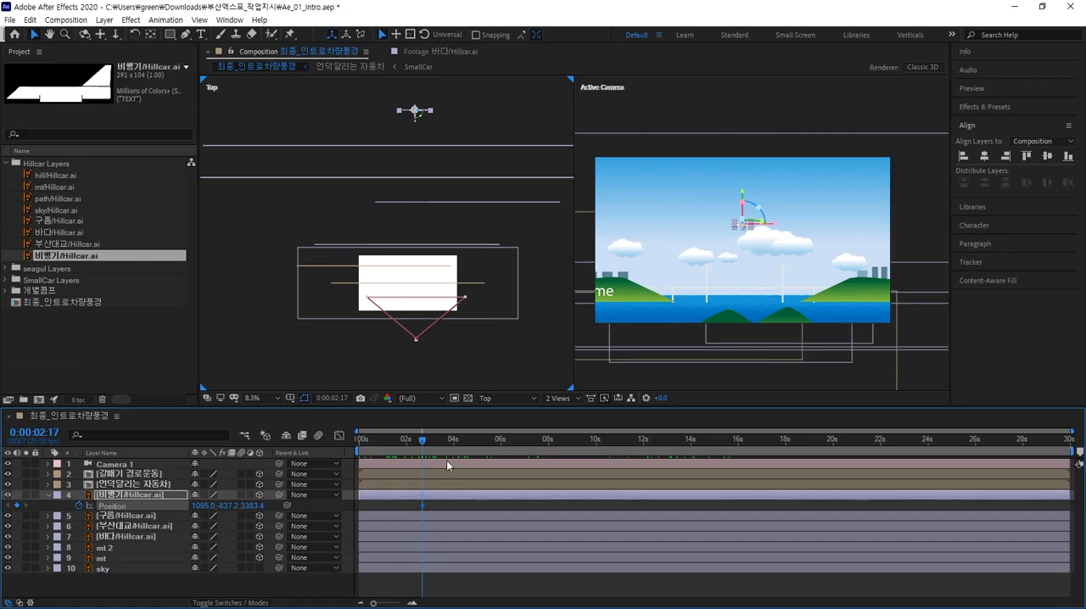
Step: At a later time, drag the airplane far left across the sky for a second Position keyframe, then adjust its timing
left_click_drag(510, 442, 552, 448)
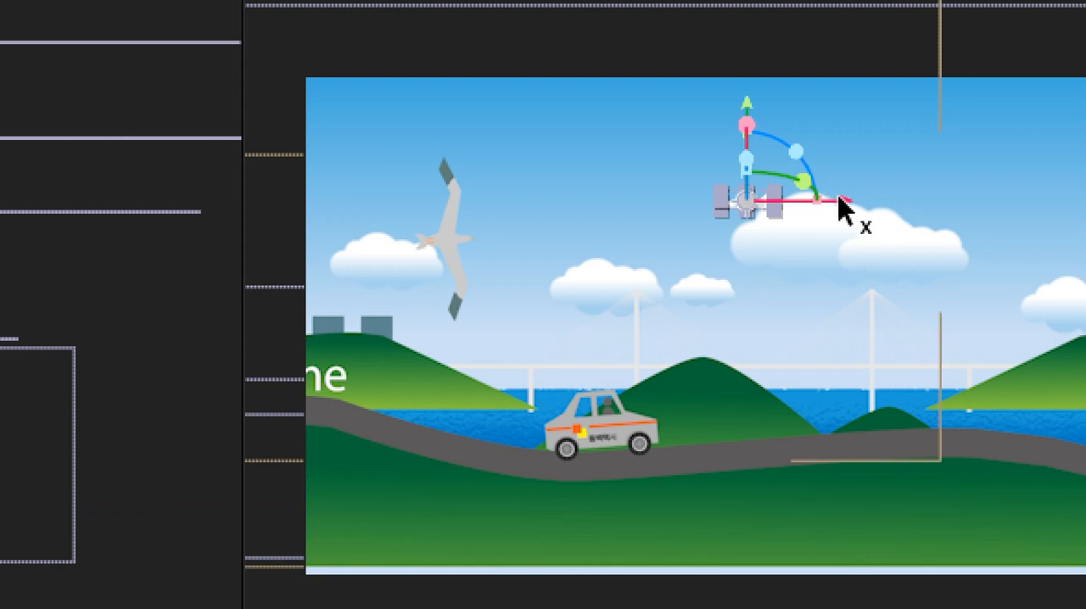
left_click_drag(801, 209, 0, 258)
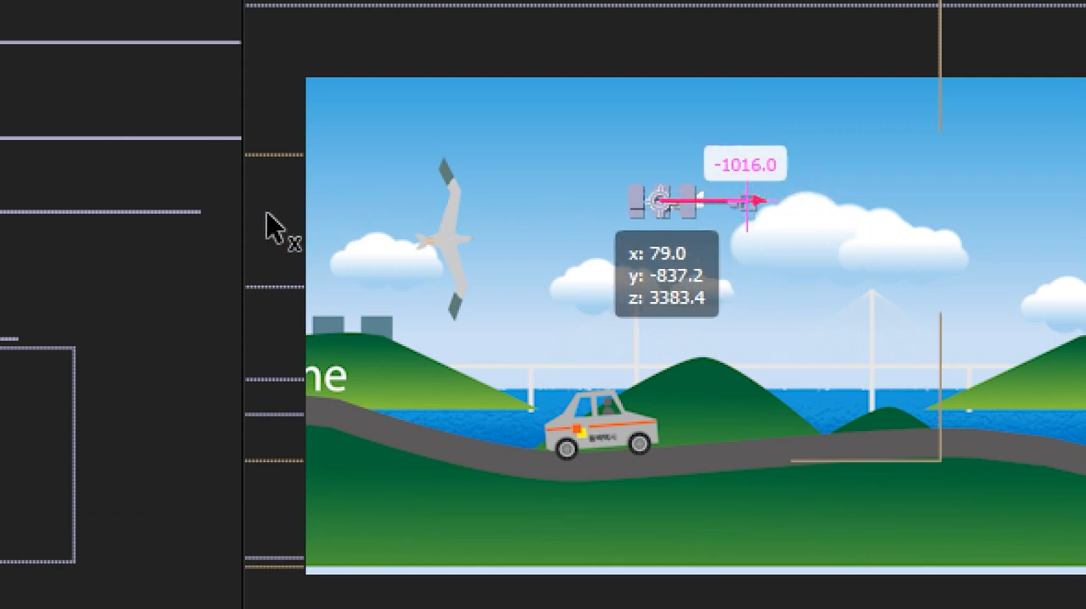
left_click_drag(133, 254, 0, 304)
left_click_drag(133, 291, 15, 311)
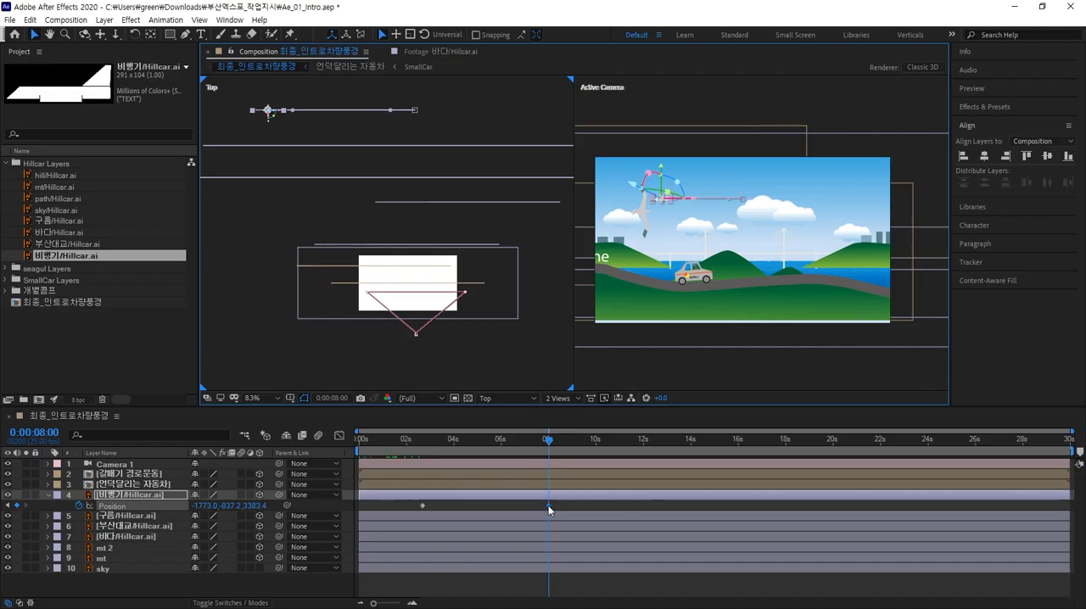
left_click_drag(548, 505, 678, 506)
left_click_drag(551, 443, 381, 447)
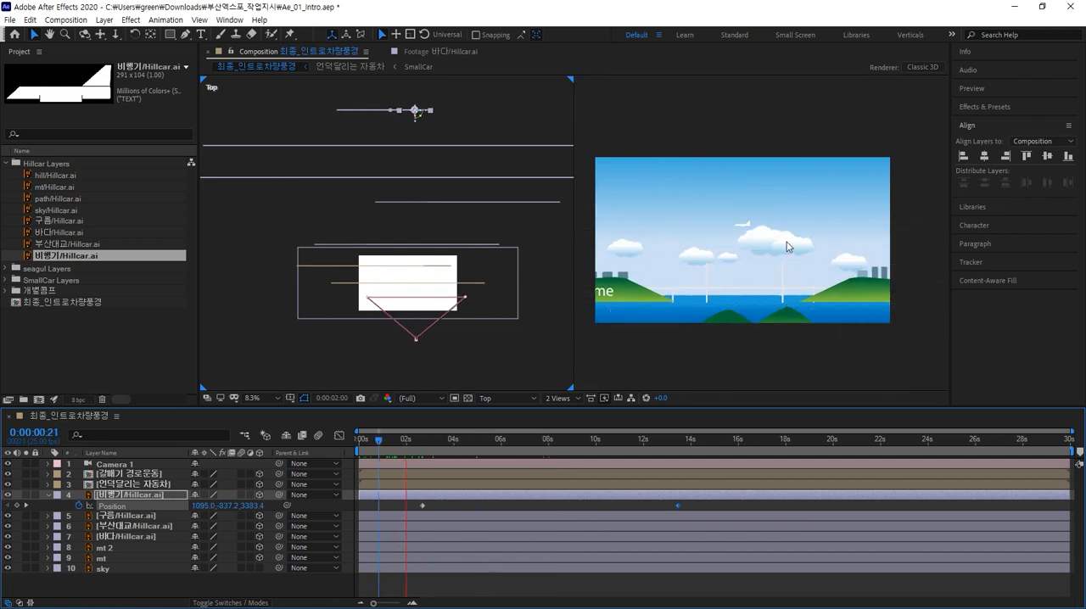
Step: Stop playback and switch the composition viewer from two views to a single view
key("space")
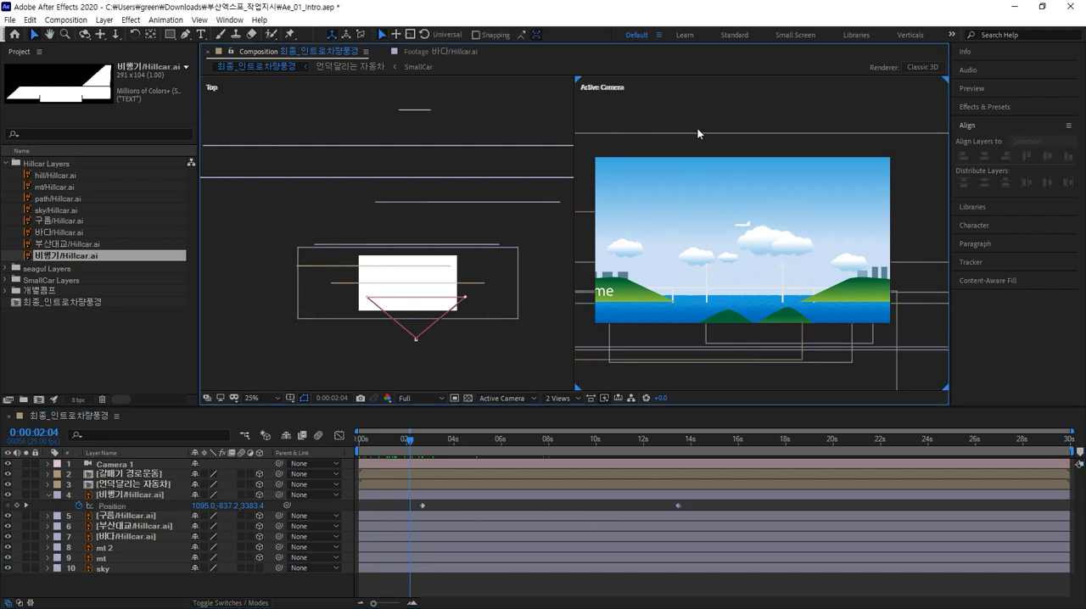
key("grave")
key("grave")
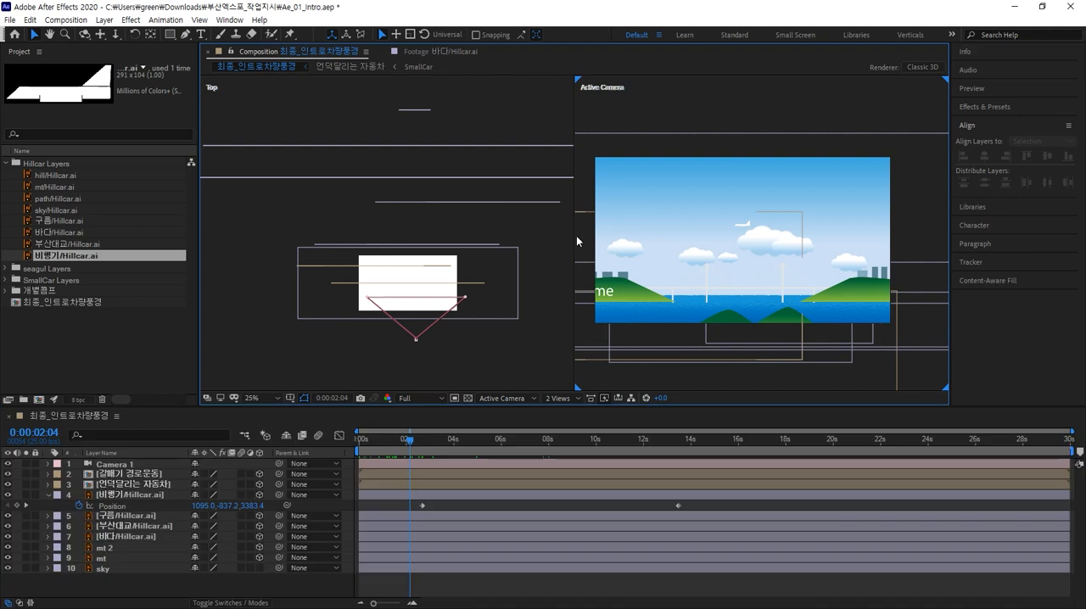
left_click(331, 352)
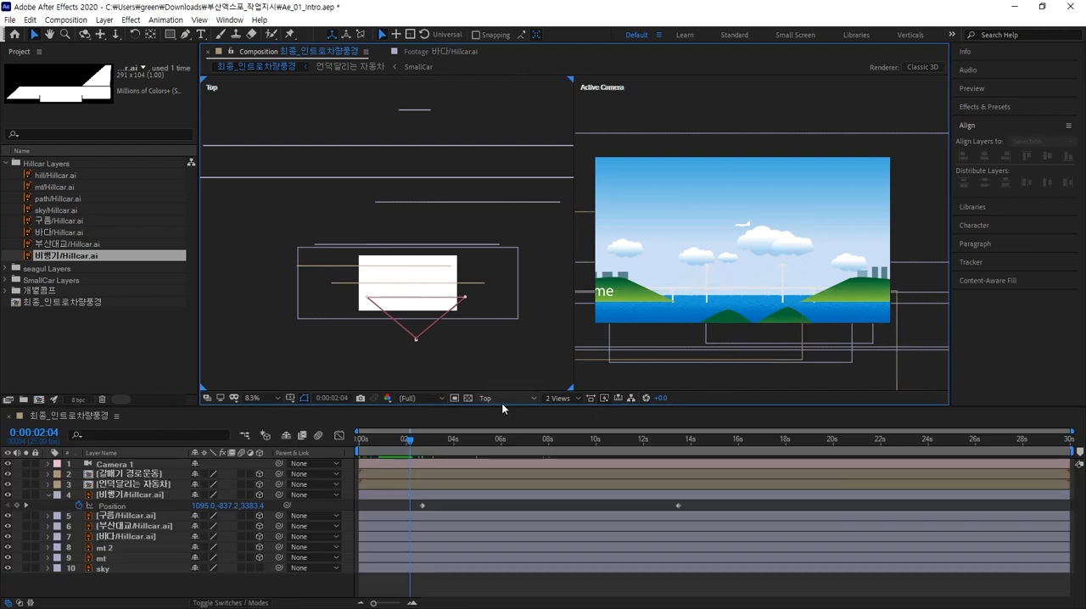
left_click(560, 399)
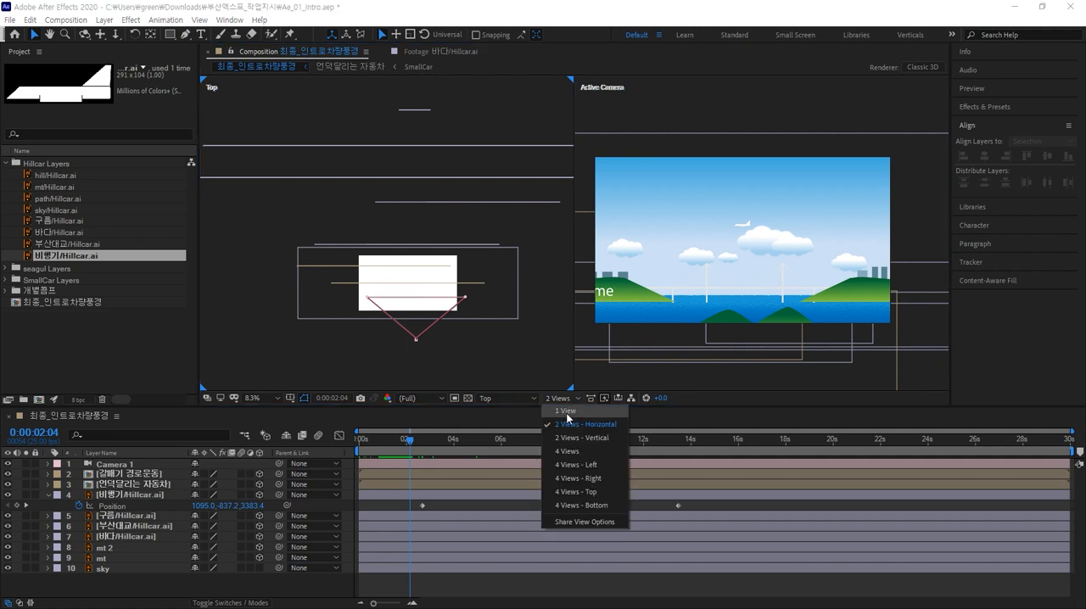
left_click(569, 418)
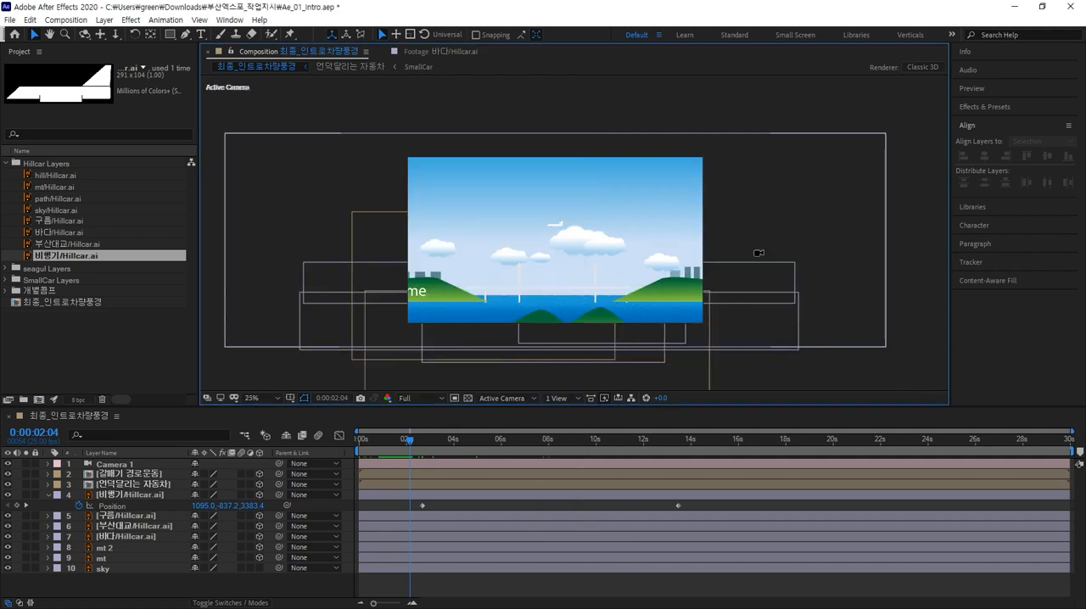
Step: Go to the airplane's first Position keyframe and move the airplane further right along the x axis, to about x 4007
key("shift+slash")
left_click_drag(406, 441, 459, 452)
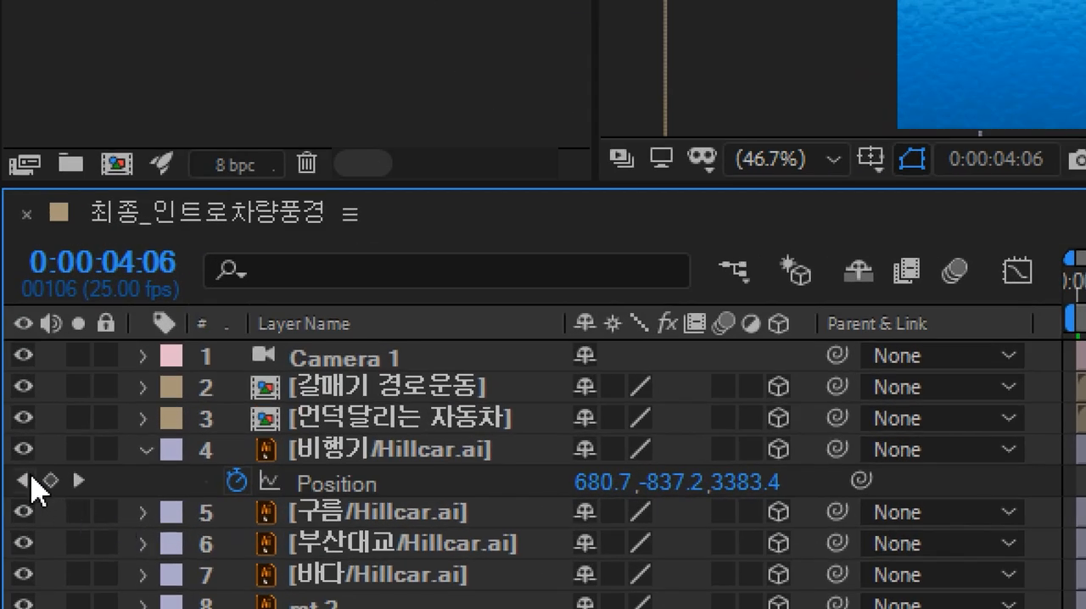
left_click(24, 481)
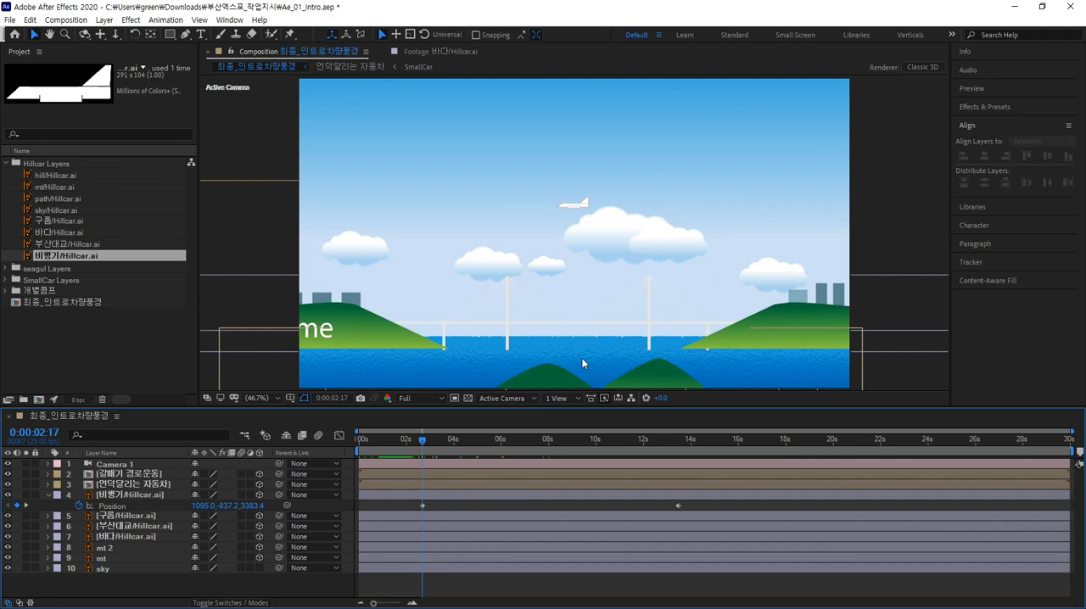
left_click(423, 506)
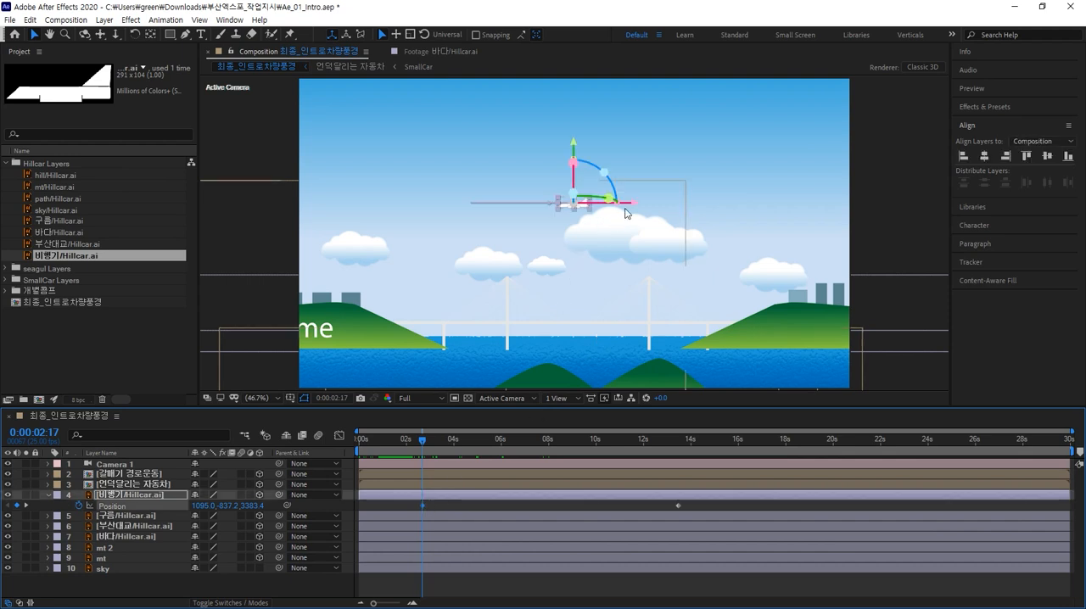
left_click_drag(628, 207, 780, 207)
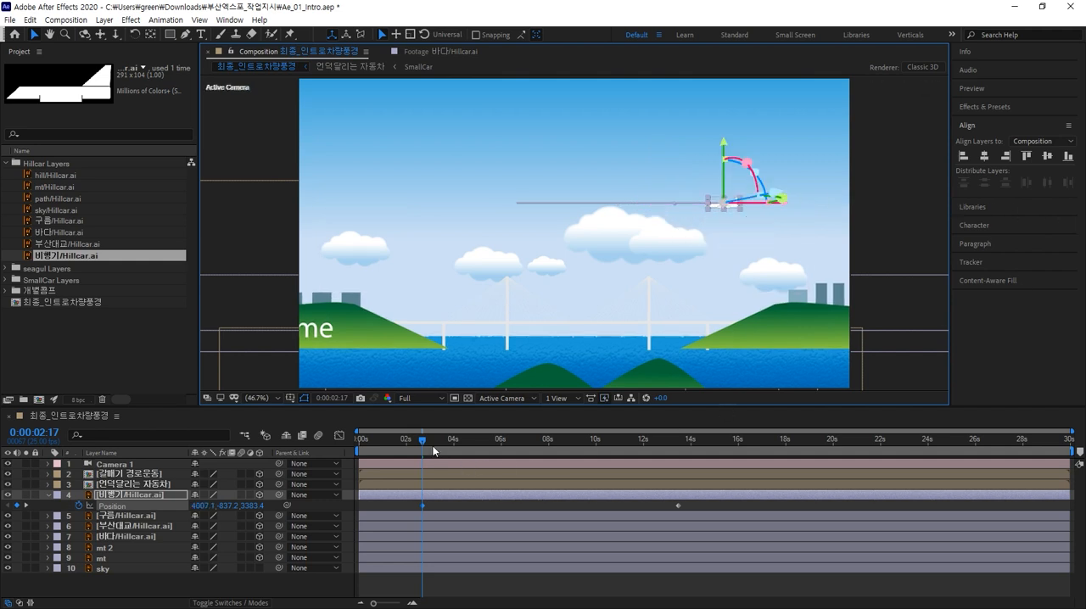
Step: Play back the composition from the start to review the airplane's flight, then save the project
left_click_drag(422, 443, 331, 436)
left_click(870, 197)
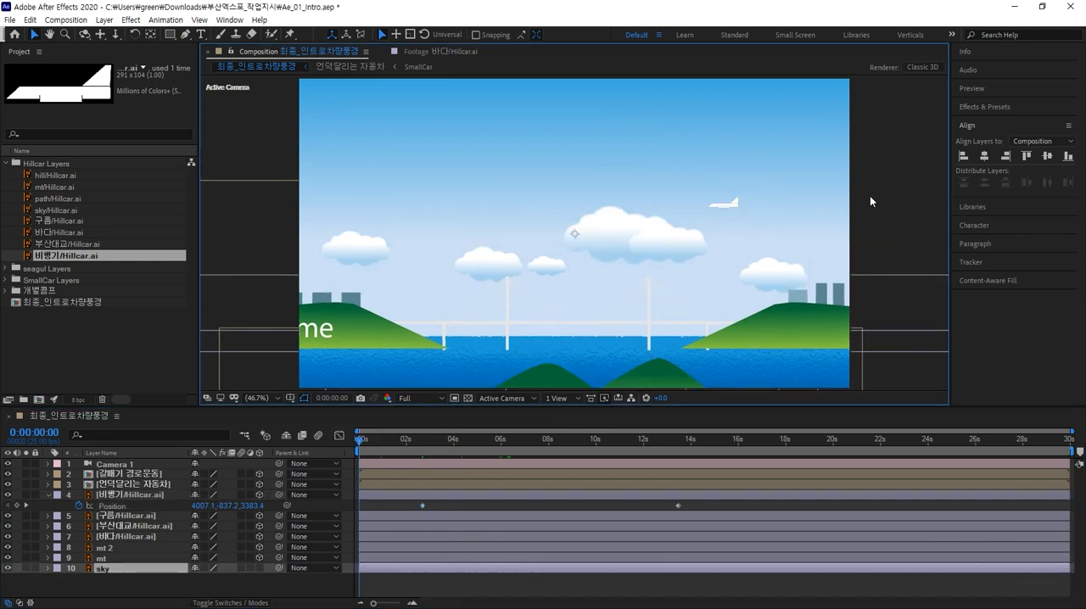
key("space")
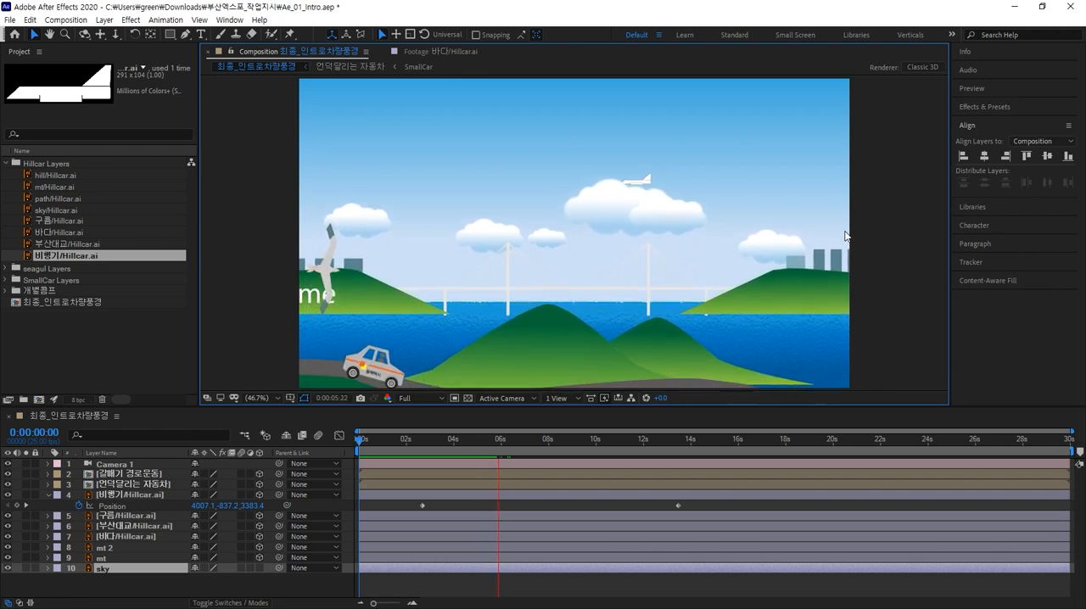
key("slash")
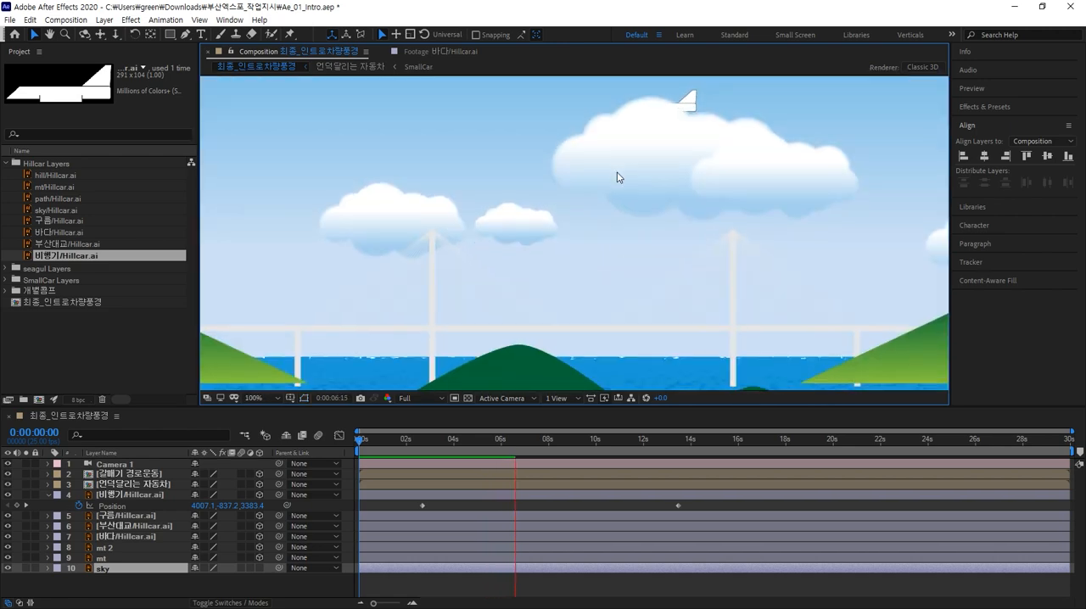
scroll(618, 158, "down", 1)
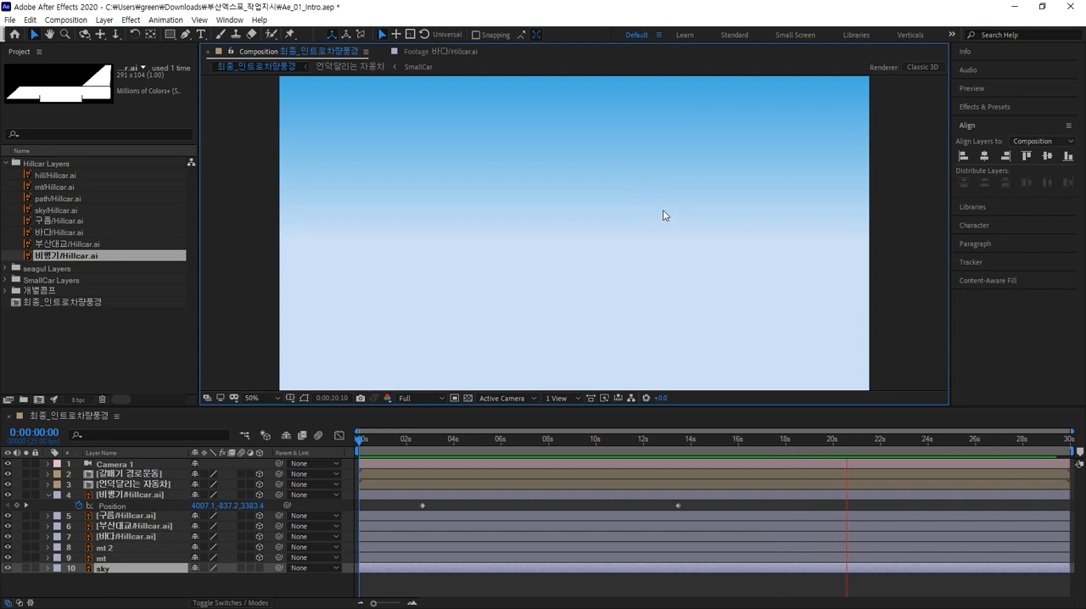
key("comma")
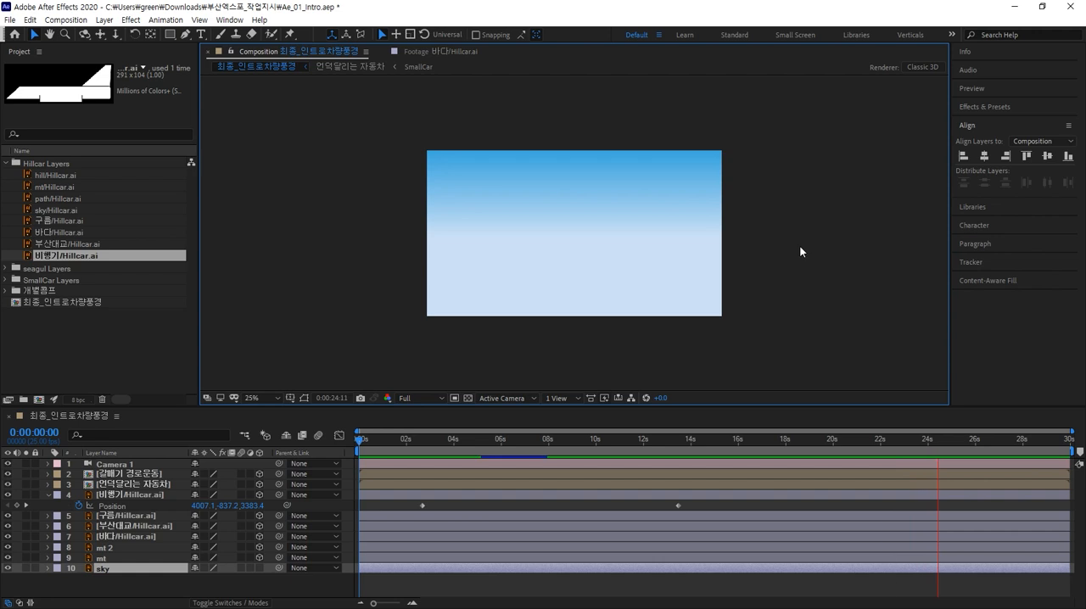
key("shift+slash")
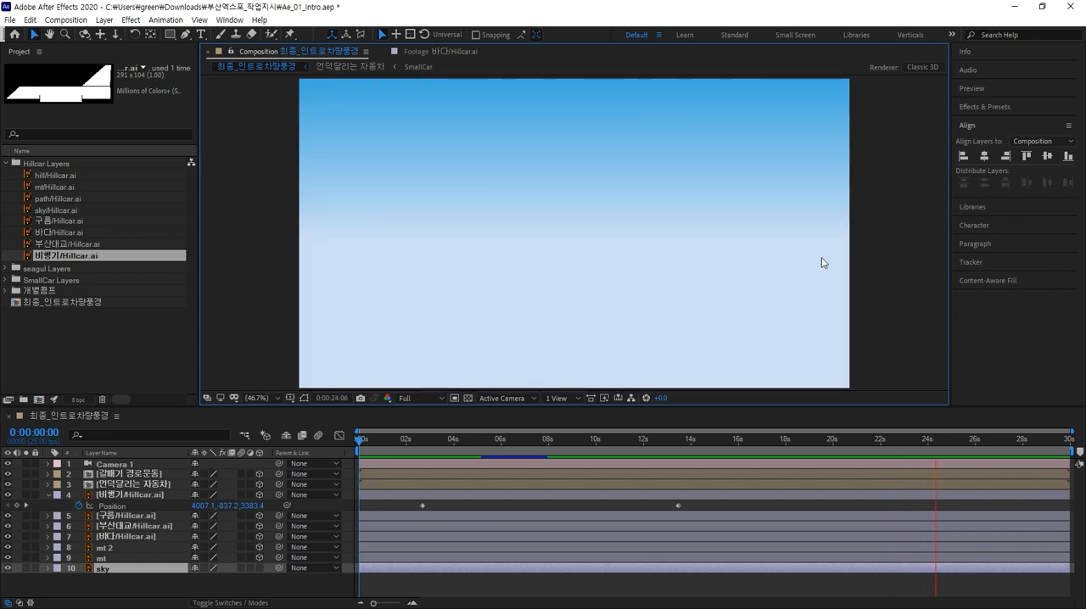
left_click_drag(726, 444, 703, 448)
key("ctrl+s")
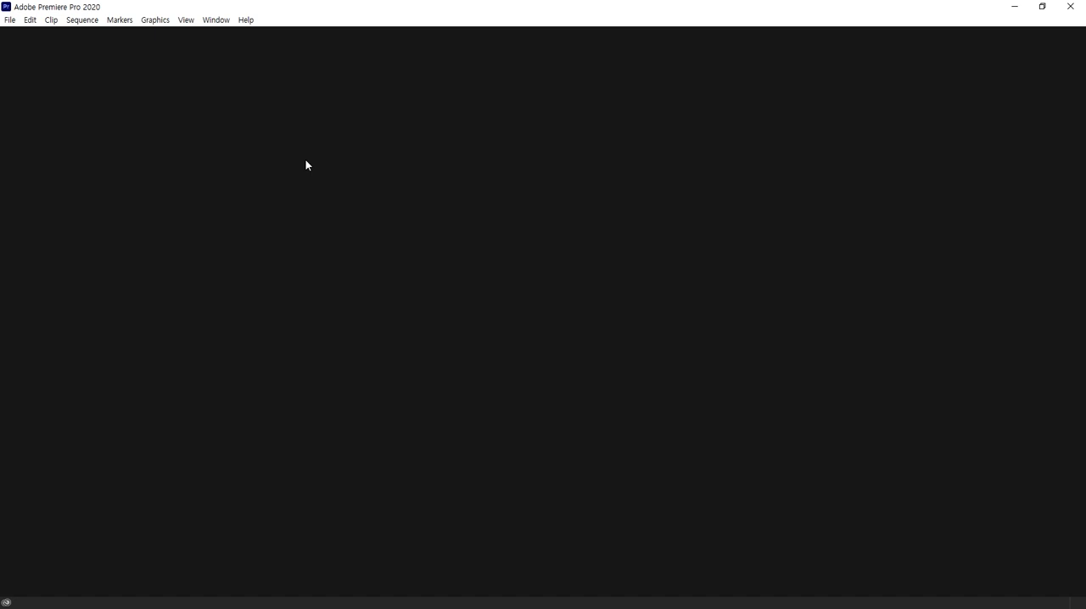
Step: Switch to Premiere Pro, start a new project and browse to the 부산엑스포_작업지시 folder in Downloads
left_click(9, 20)
mouse_move(51, 34)
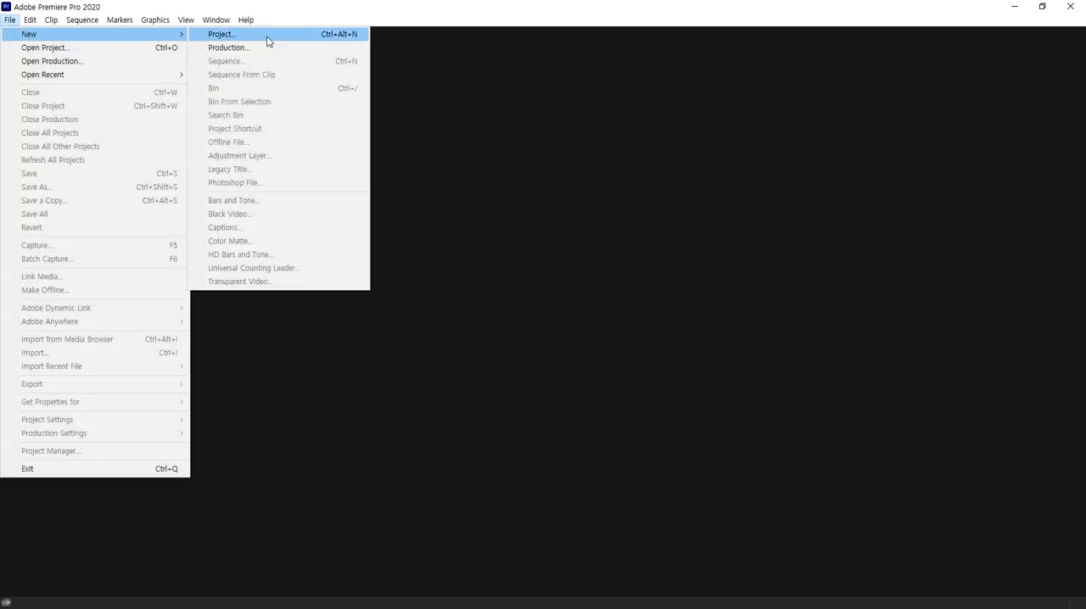
left_click(254, 37)
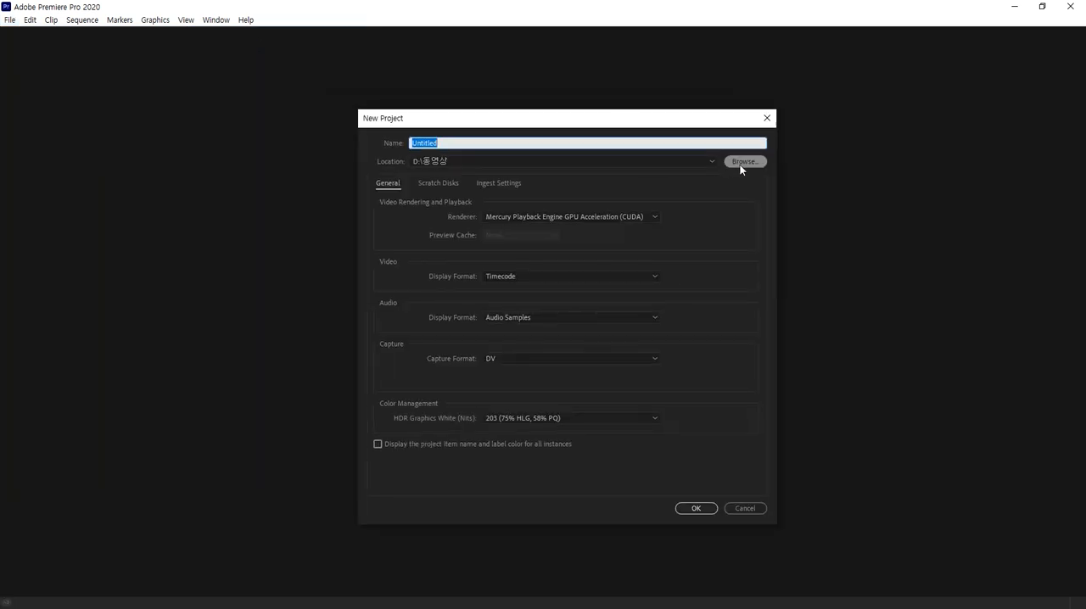
left_click(740, 164)
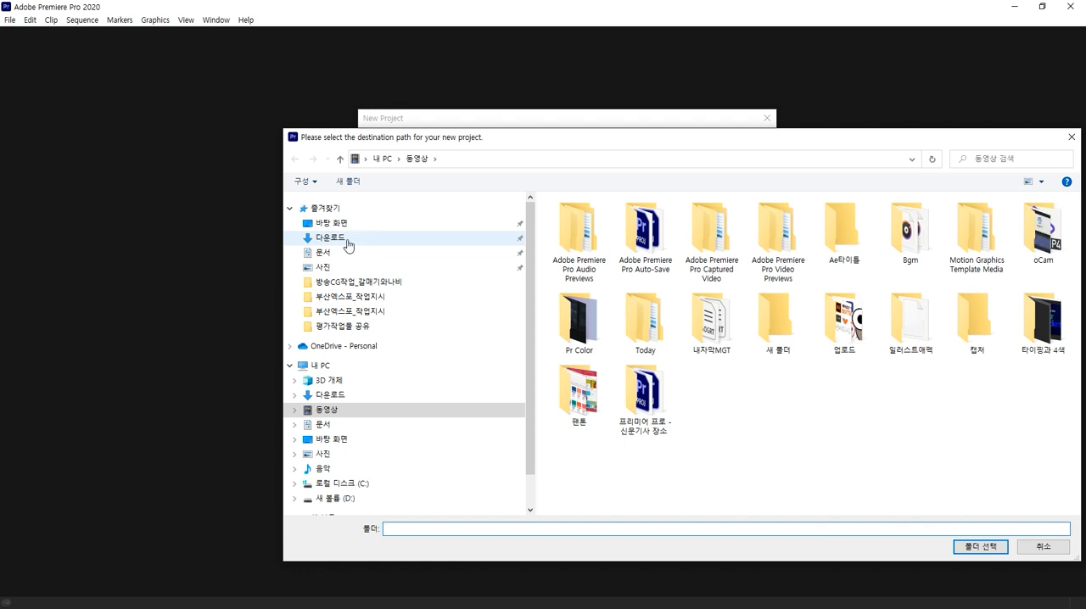
left_click(339, 240)
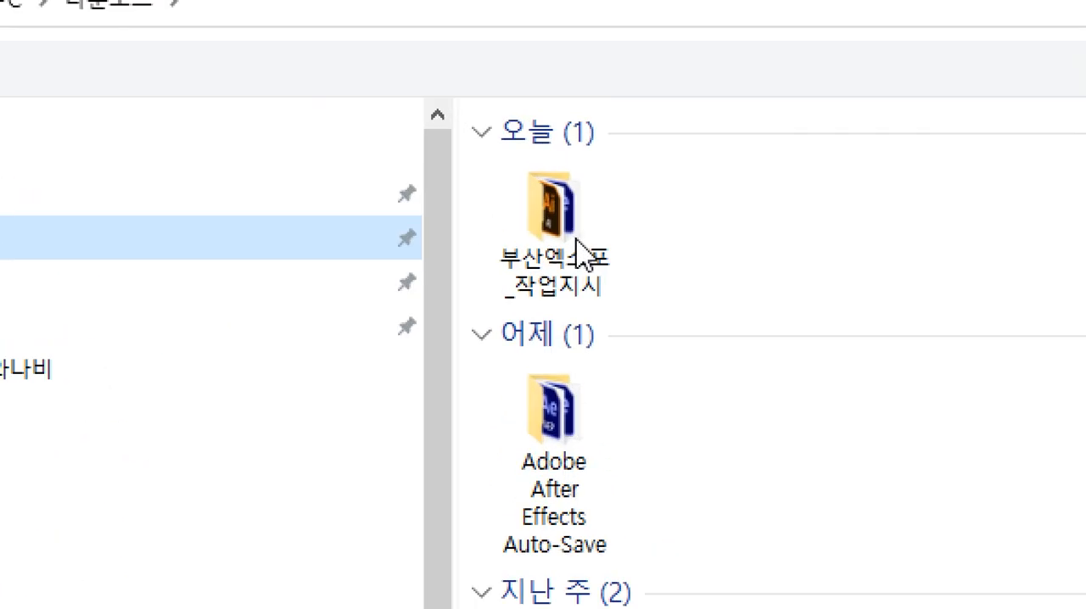
double_click(581, 253)
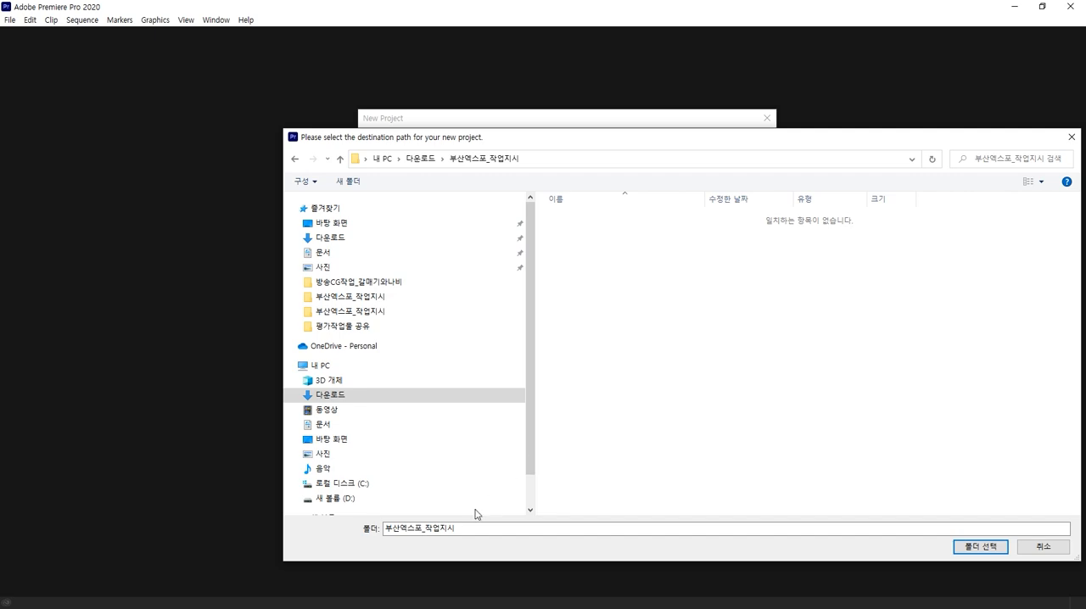
Step: Copy the 부산엑스포 part of the folder name and choose this folder as the project location
left_click(465, 528)
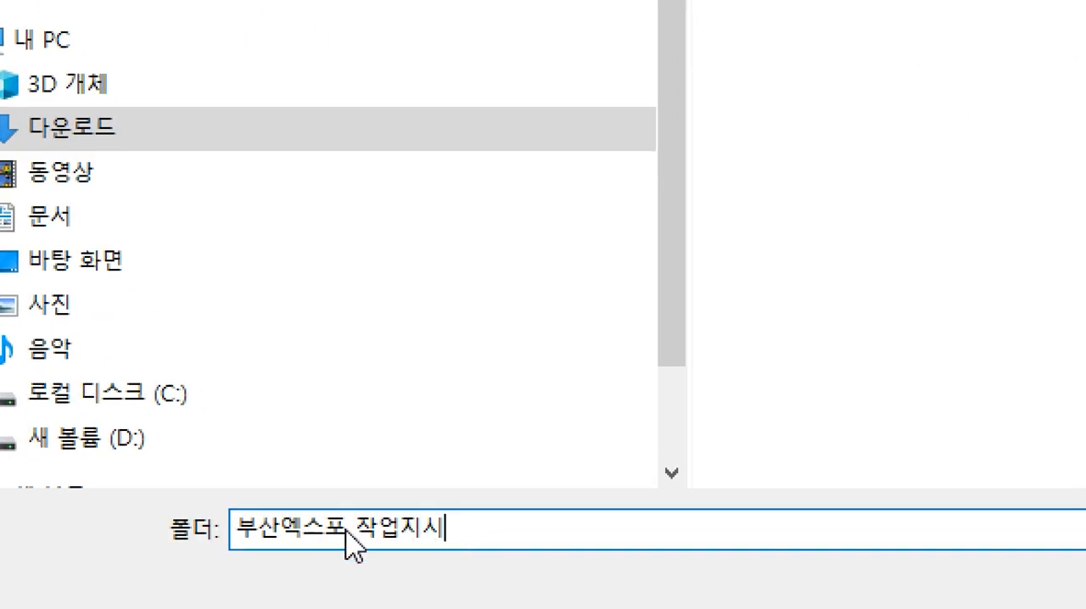
left_click(427, 530)
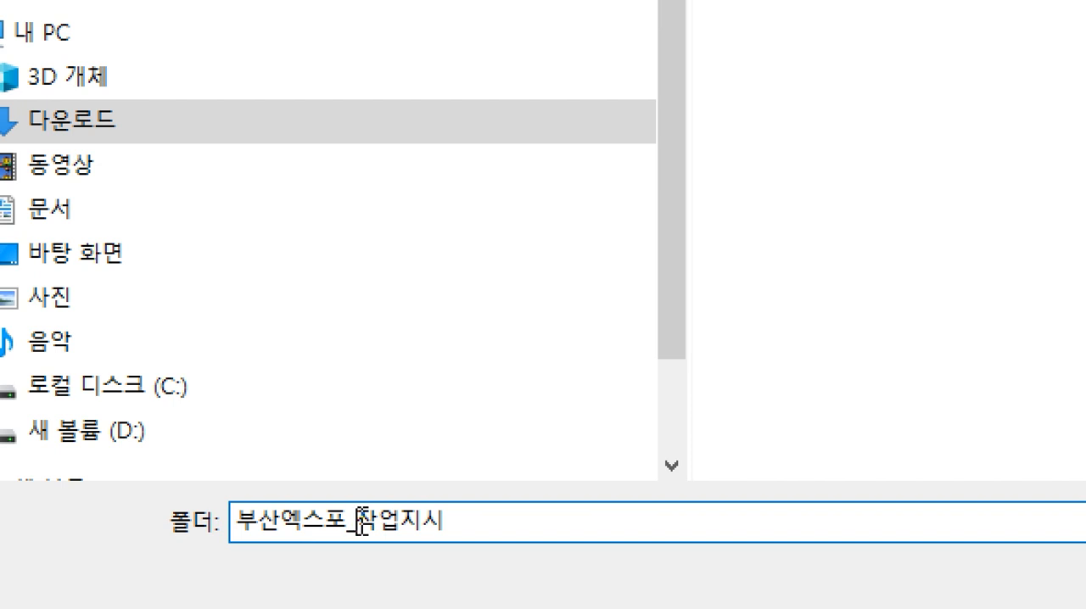
left_click_drag(352, 521, 219, 519)
key("ctrl+c")
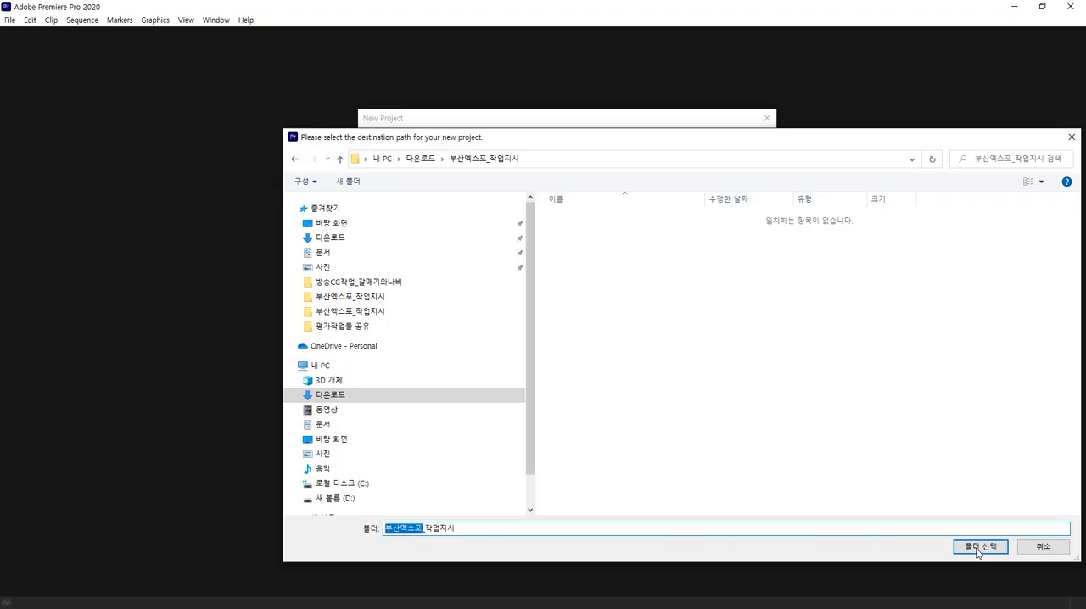
left_click(979, 549)
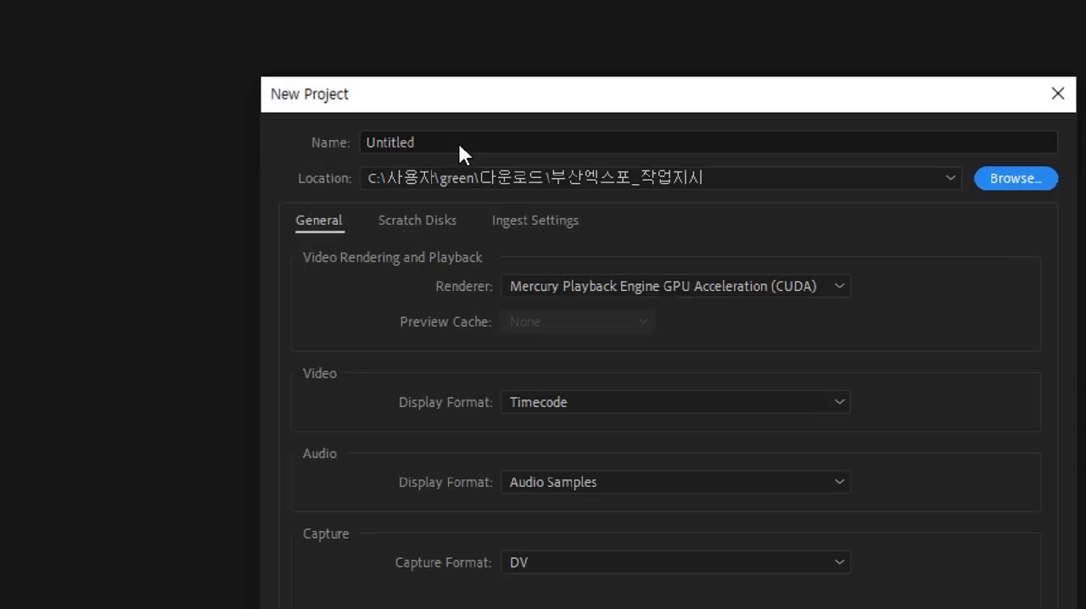
Step: Name the new project 부산엑스포_최종작업 and create it
left_click_drag(459, 143, 405, 142)
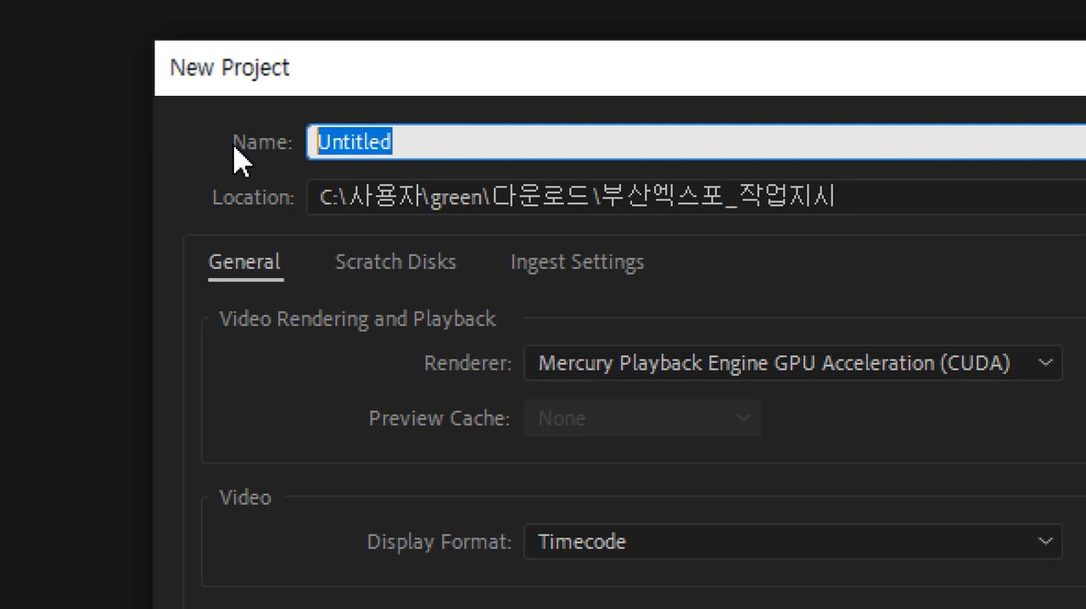
key("ctrl+v")
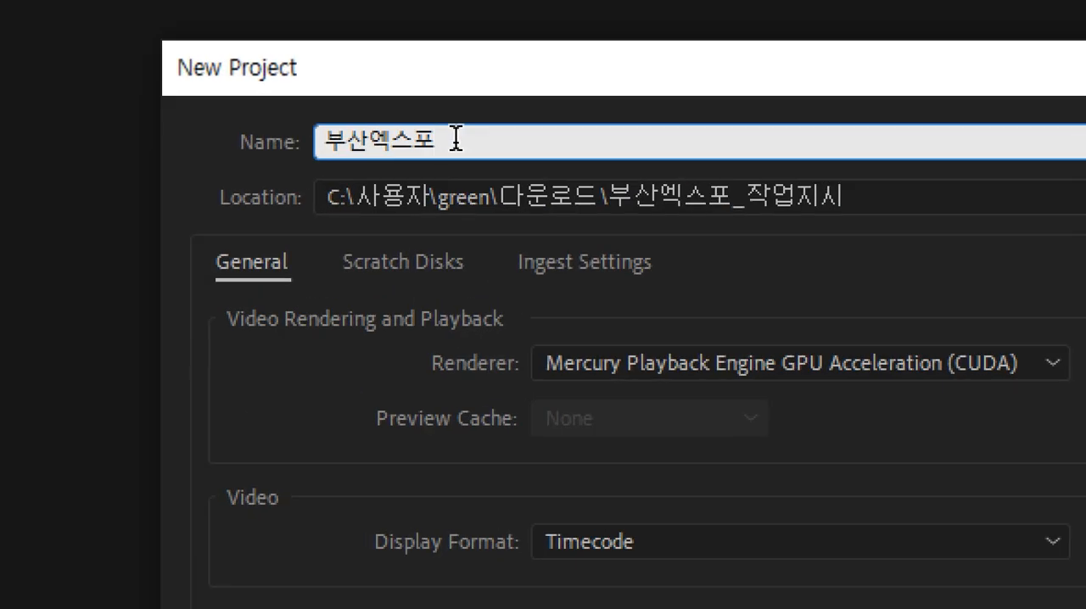
type("_")
type("최종작")
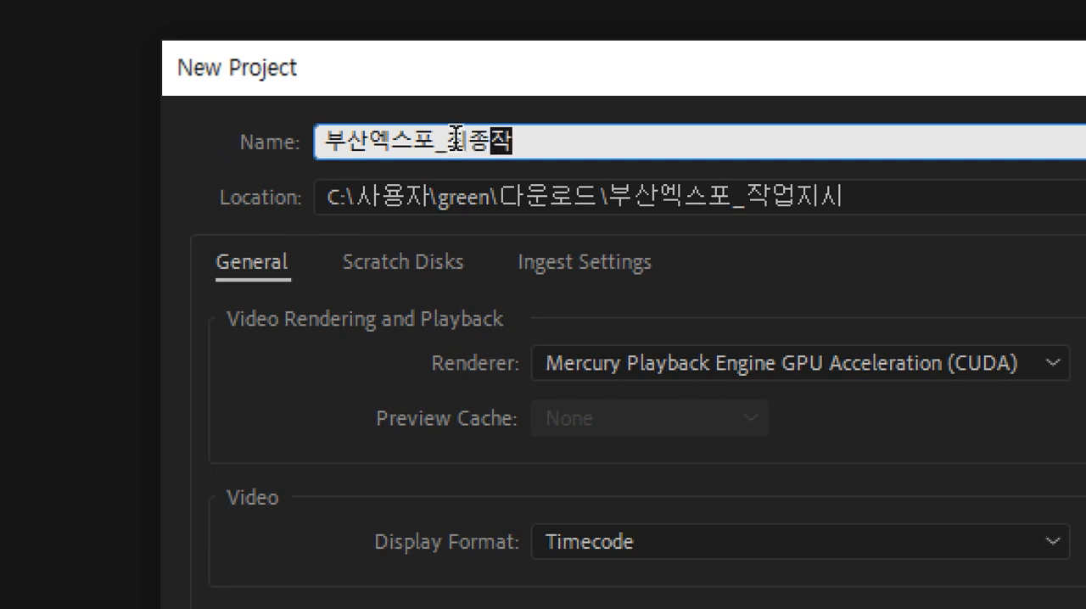
type("업")
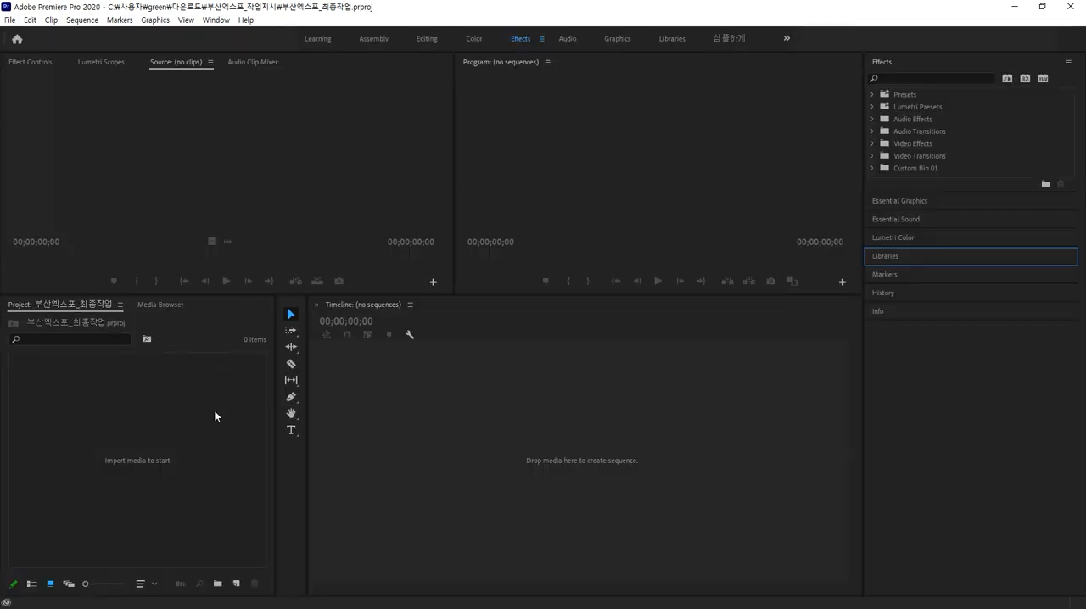
Step: Import the 최종_인트로차량풍경 composition from Ae_01_Intro.aep in the 부산엑스포_작업지시 folder into the project
double_click(215, 416)
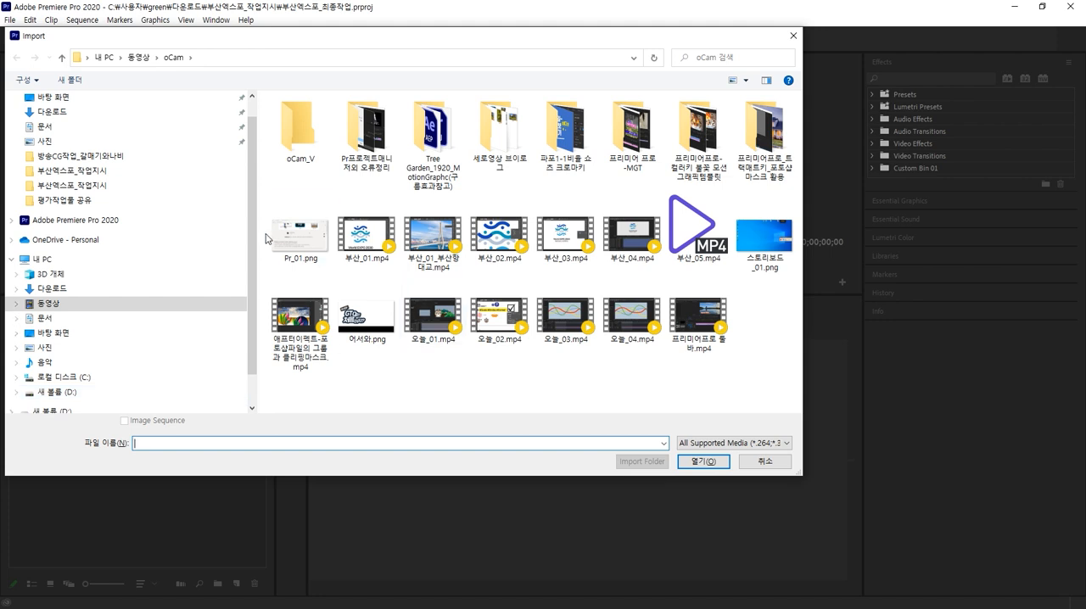
left_click(51, 111)
double_click(297, 146)
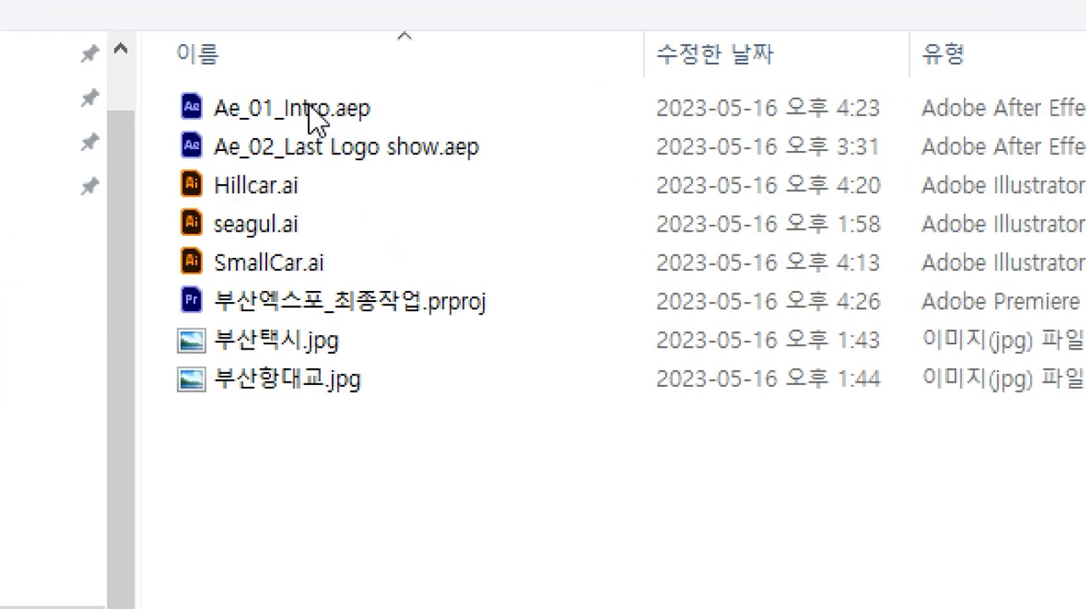
left_click(316, 118)
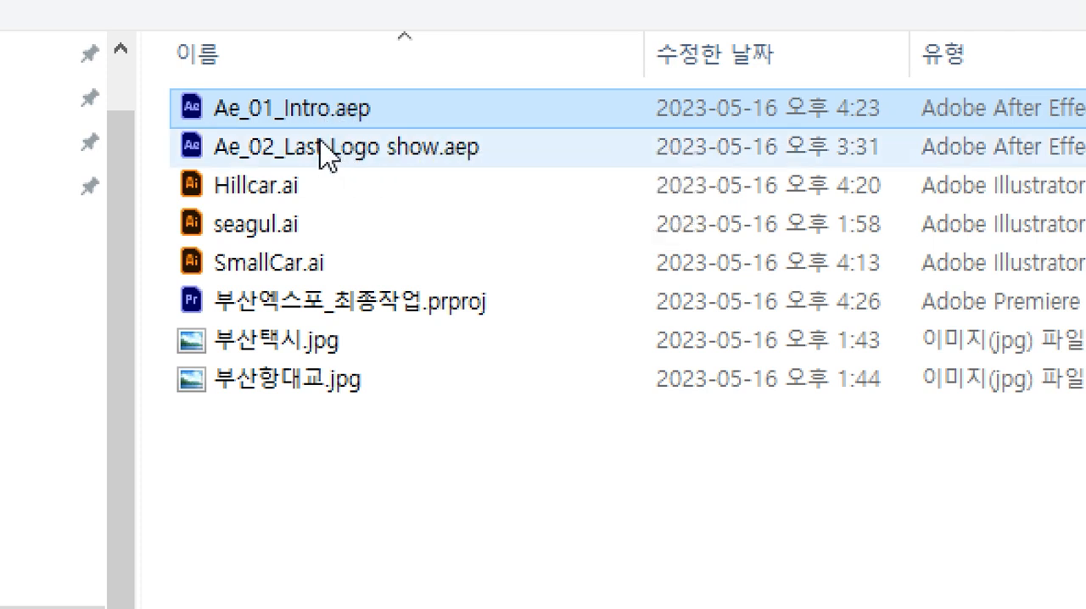
left_click(321, 149)
left_click(322, 110)
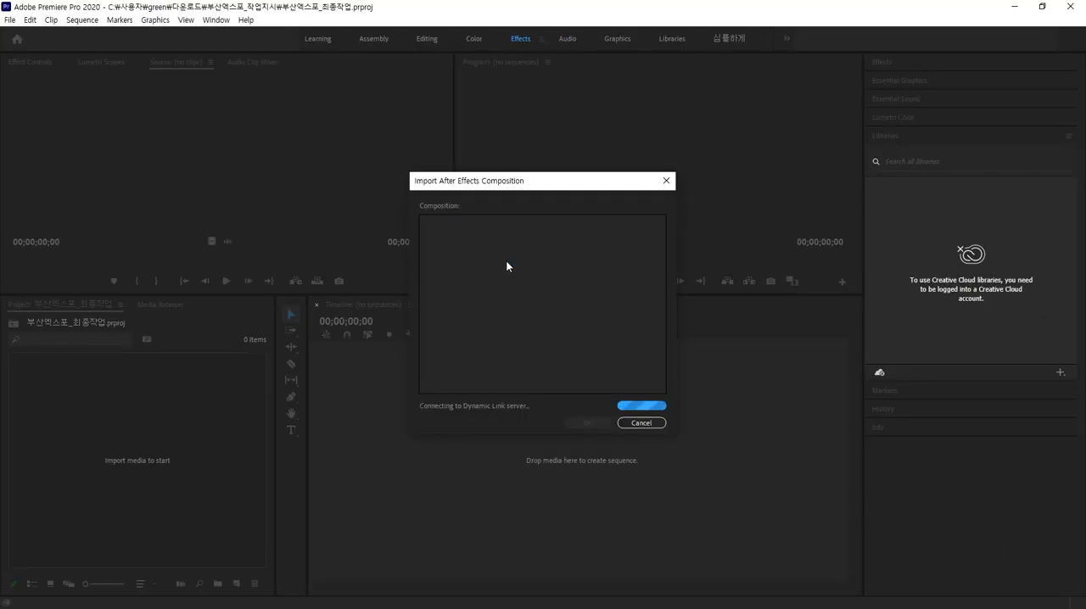
left_click_drag(505, 187, 480, 142)
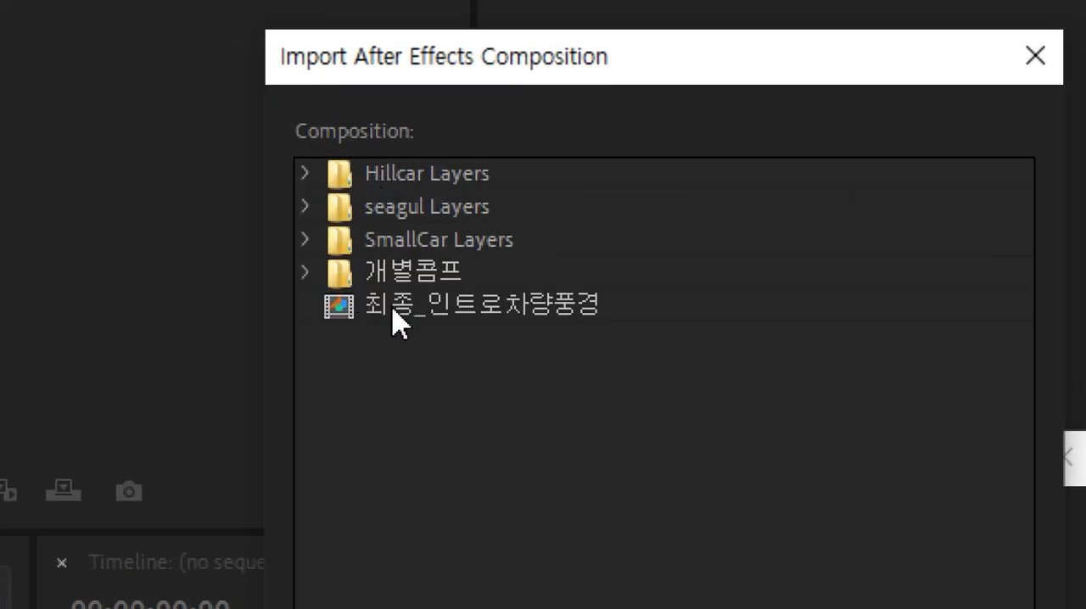
left_click(425, 307)
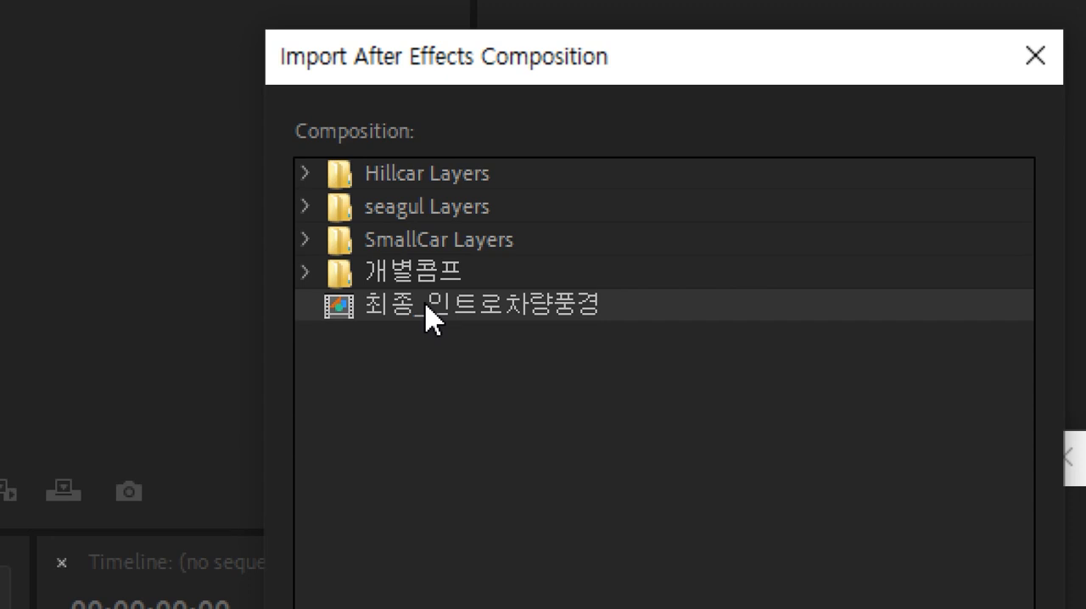
key("Return")
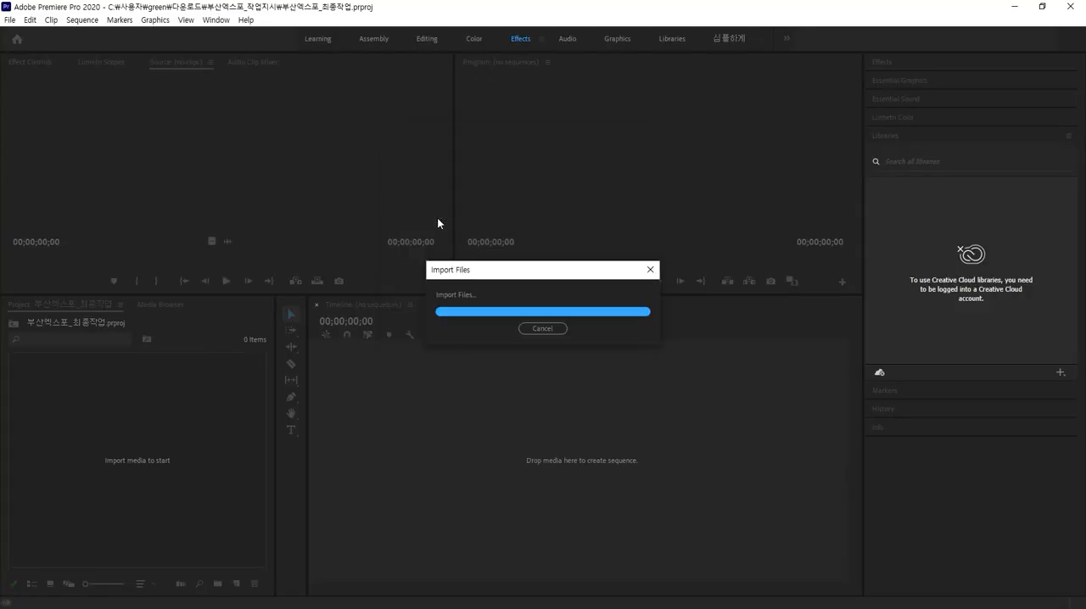
Step: Preview the imported composition in the source monitor, switch the project to list view and widen the Name column
double_click(83, 391)
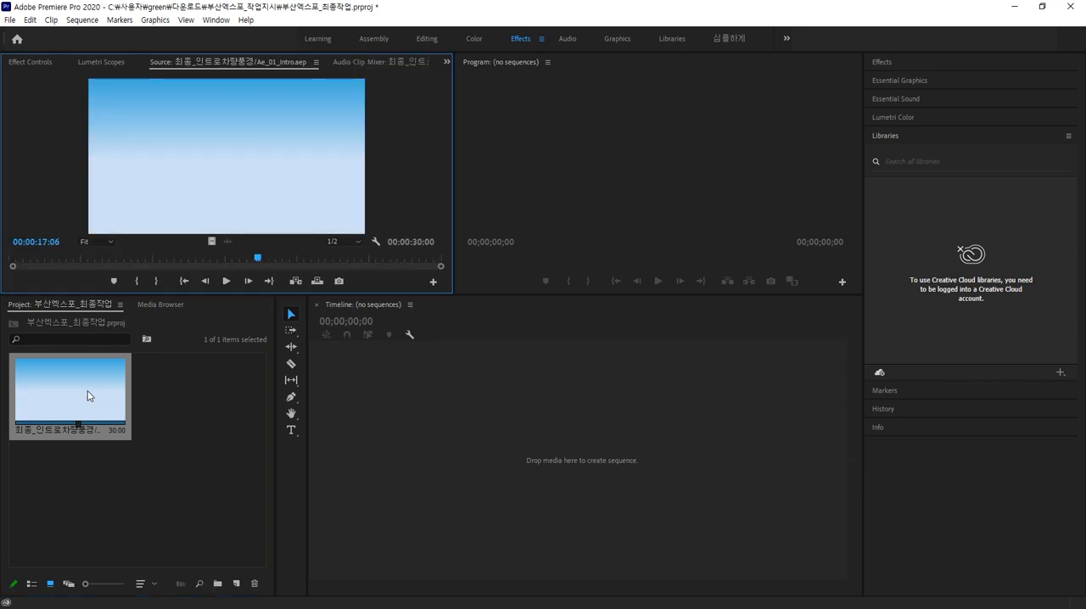
left_click_drag(257, 259, 149, 241)
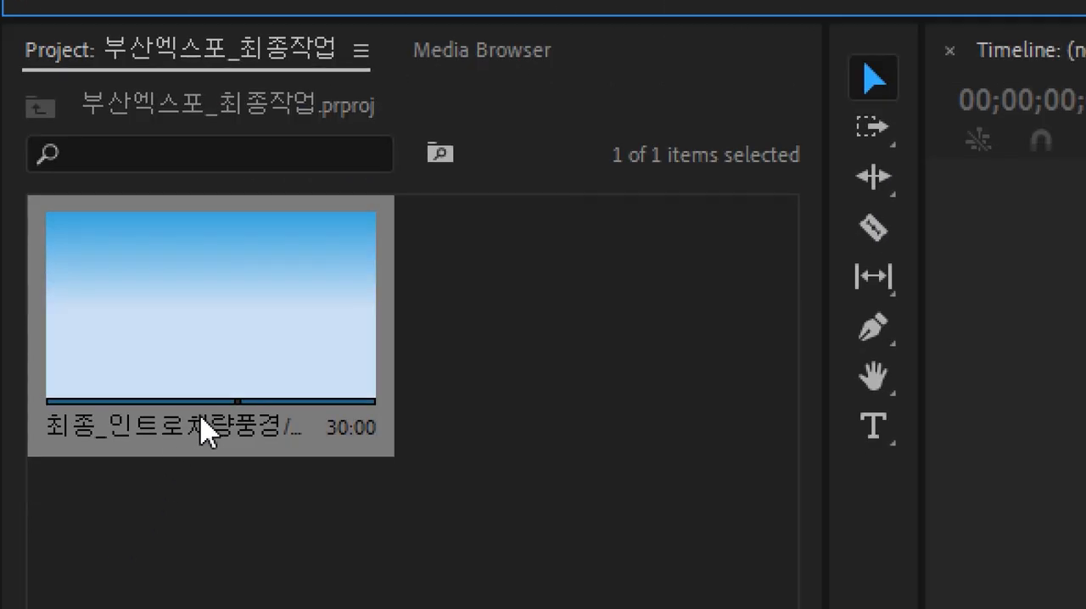
left_click(94, 533)
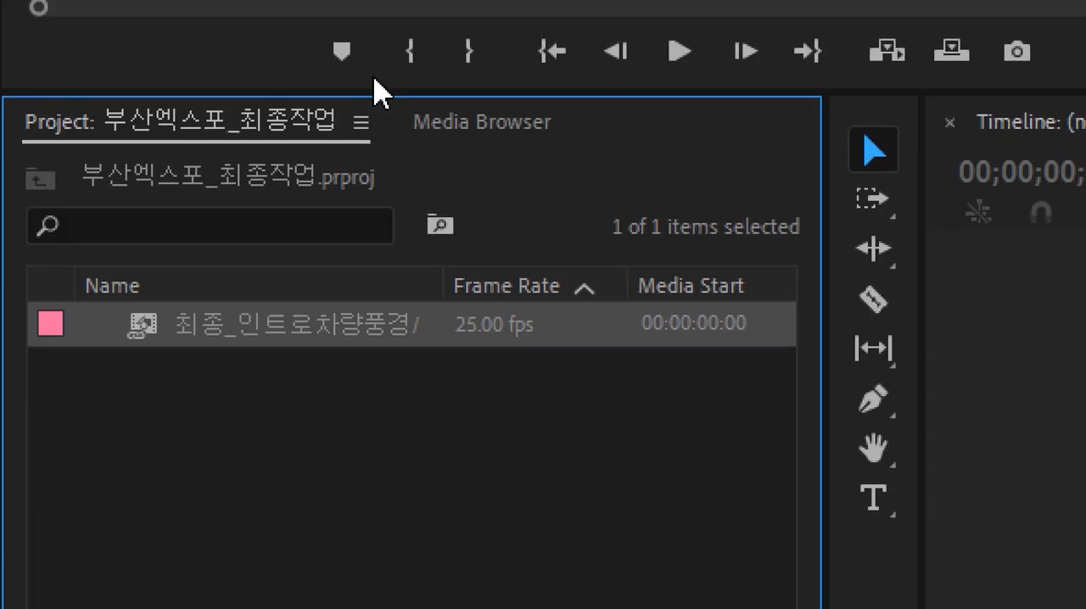
left_click_drag(444, 286, 620, 284)
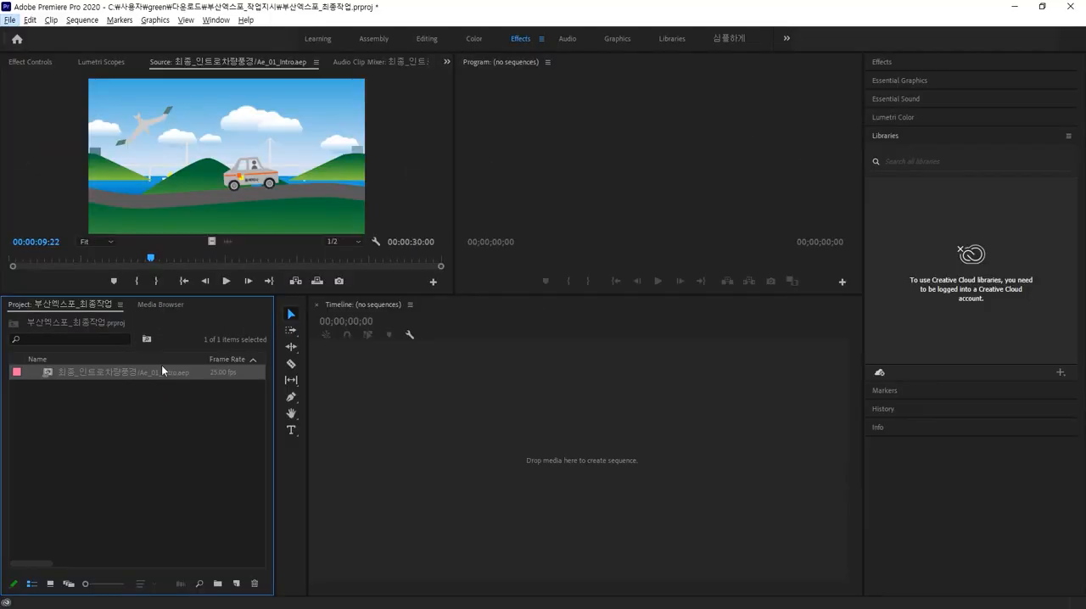
Step: Create a sequence by placing the intro composition into the empty timeline
left_click_drag(494, 338, 1013, 562)
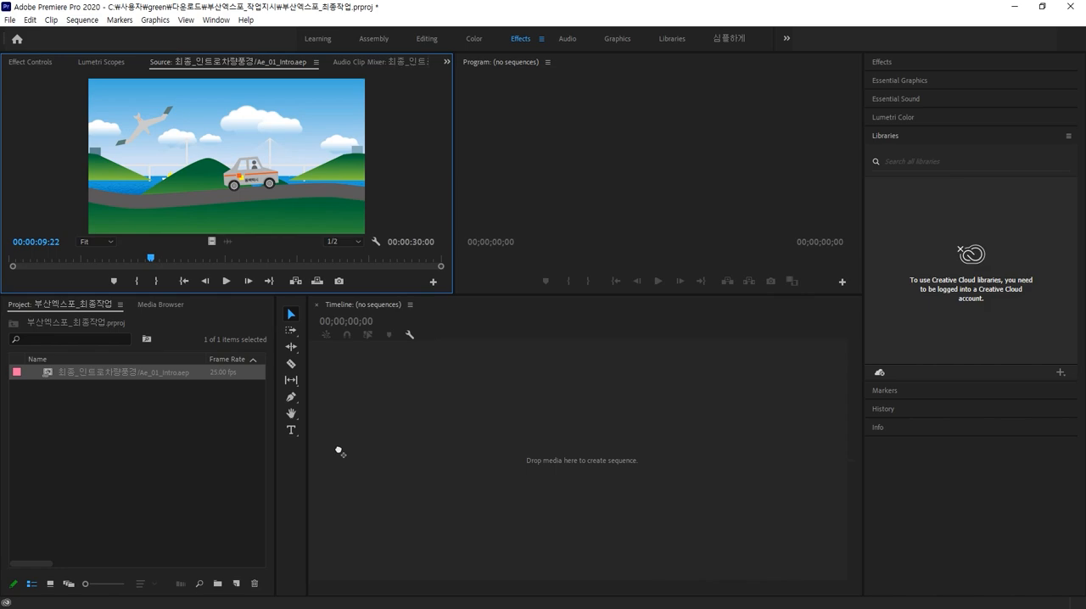
left_click_drag(339, 451, 338, 452)
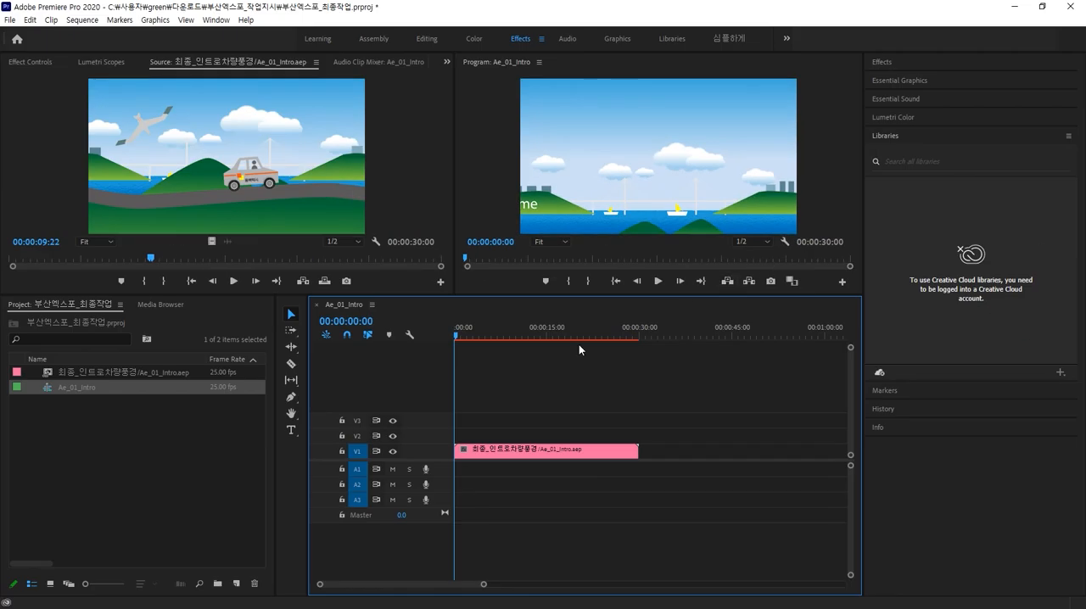
Step: Split the intro clip at about 00:00:18:10 and delete the part after the cut
left_click_drag(459, 336, 564, 346)
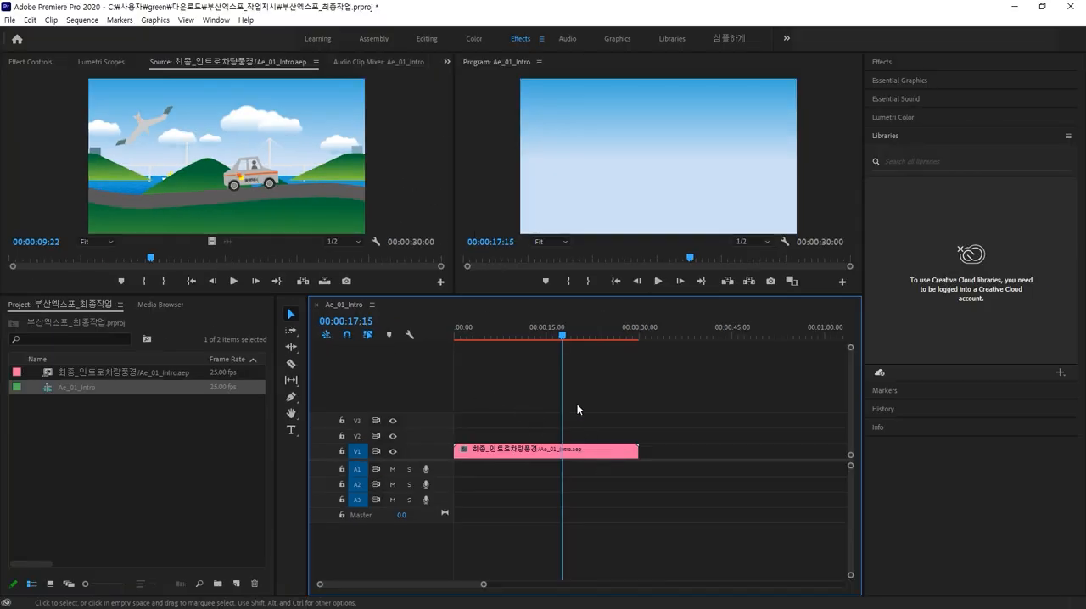
left_click(572, 457)
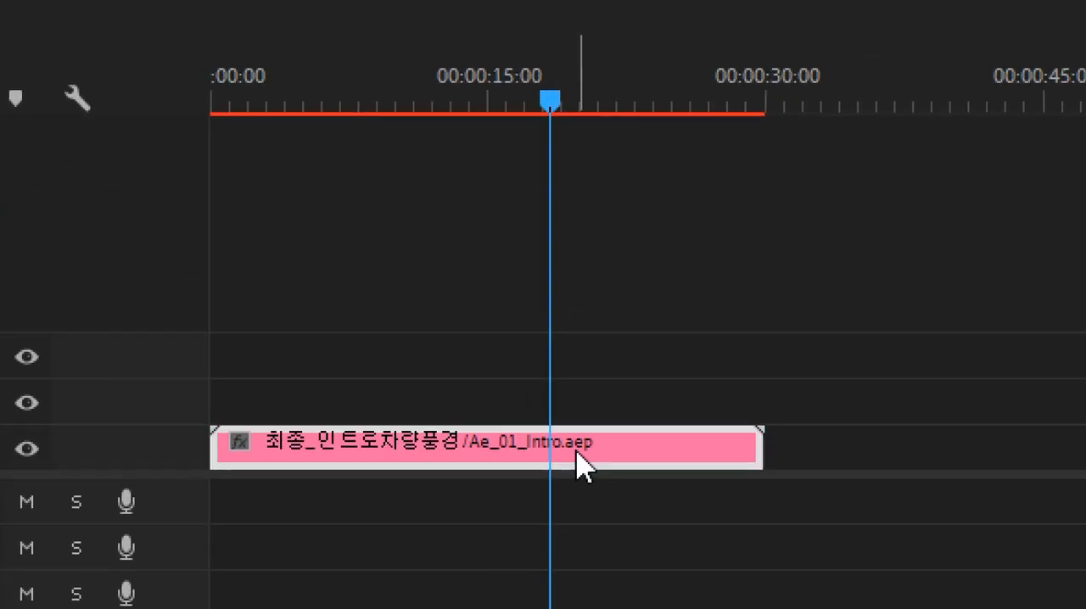
key("ctrl+k")
left_click(578, 452)
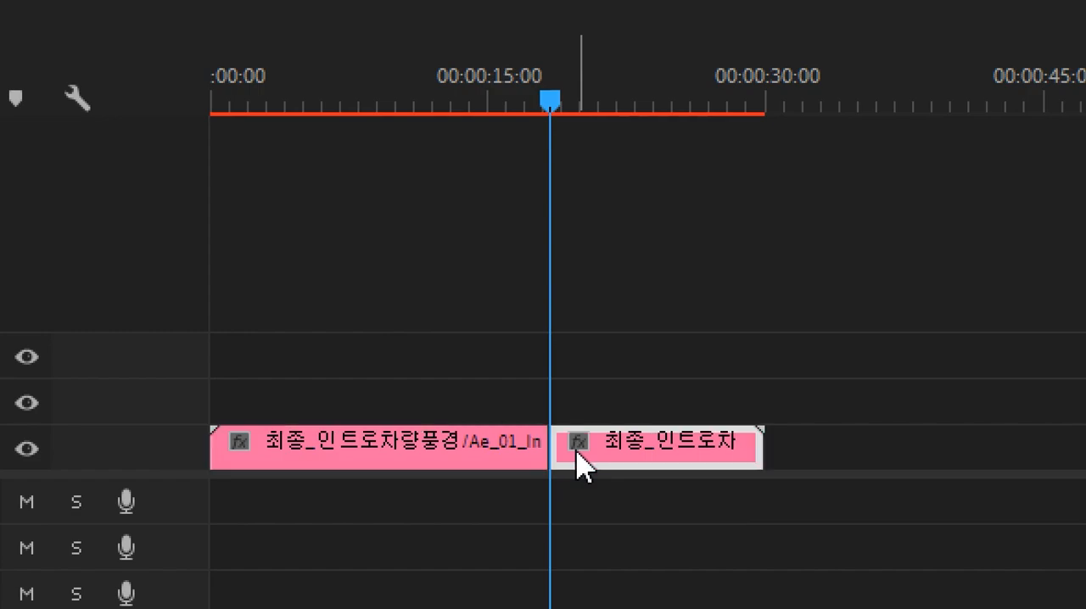
key("Delete")
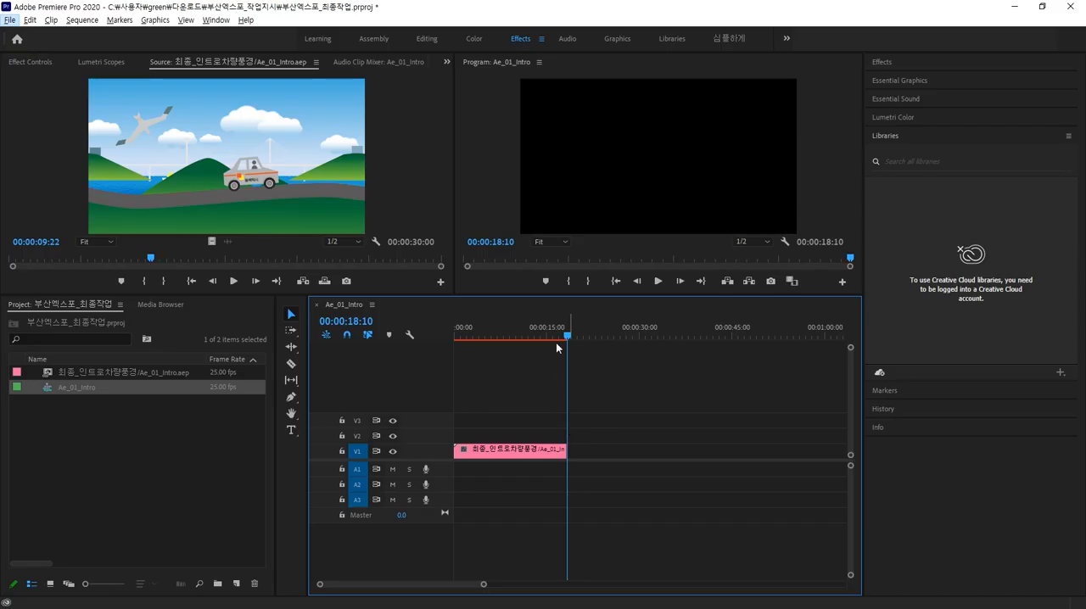
Step: Import the 부산엑스포 로고 composition from Ae_02_Last Logo show.aep into the project
left_click_drag(568, 337, 492, 364)
left_click(165, 458)
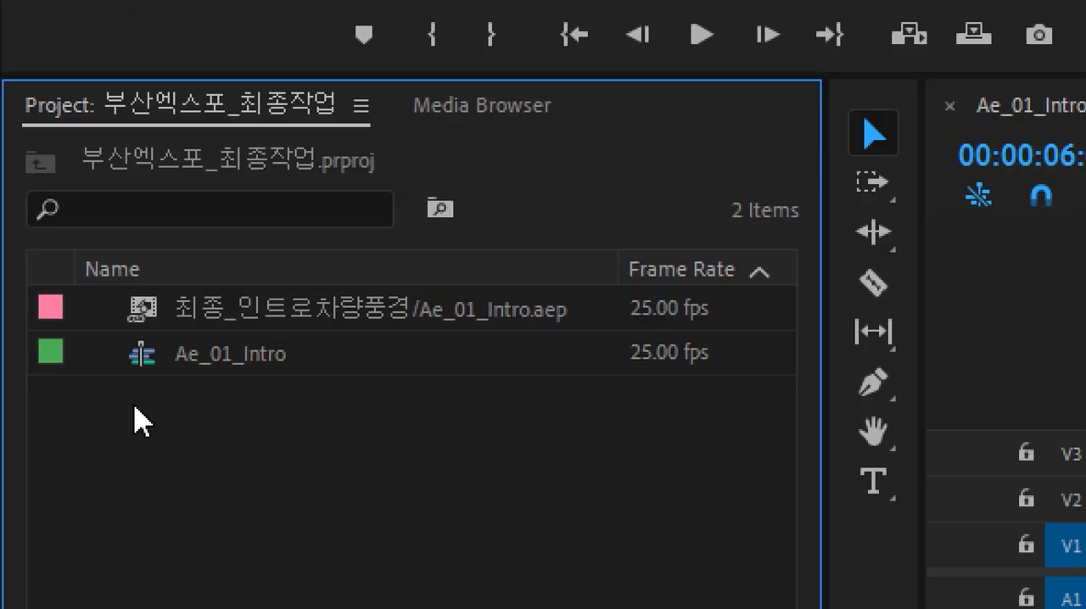
double_click(136, 408)
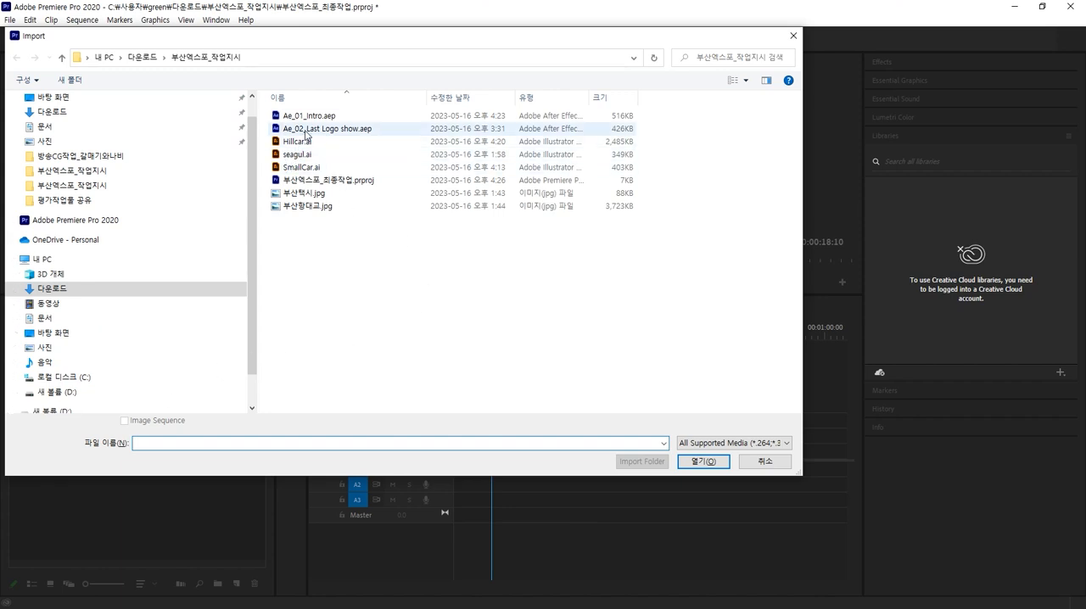
left_click(308, 131)
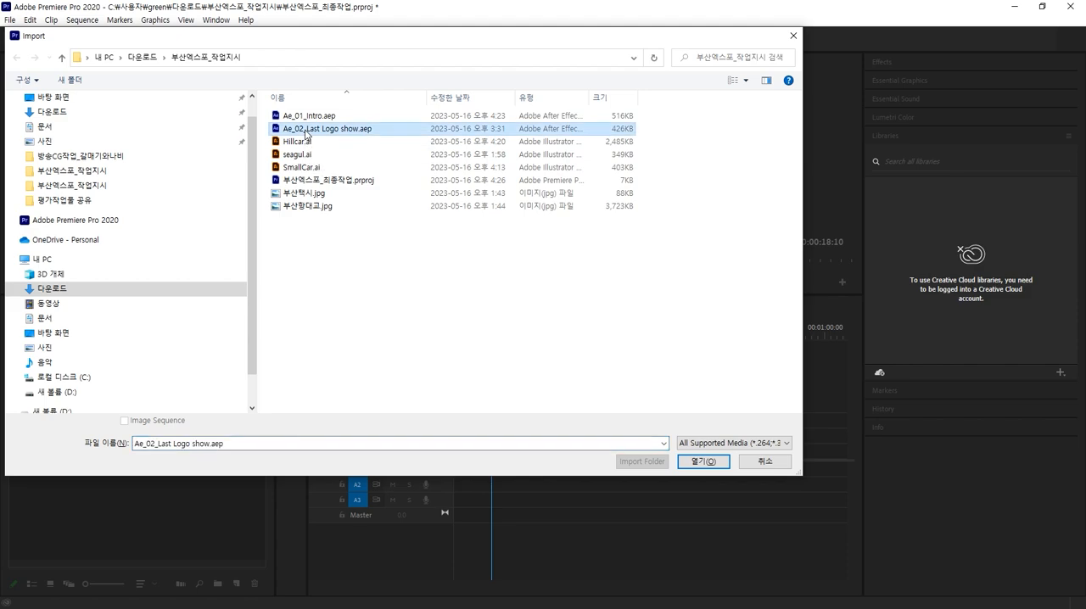
double_click(306, 133)
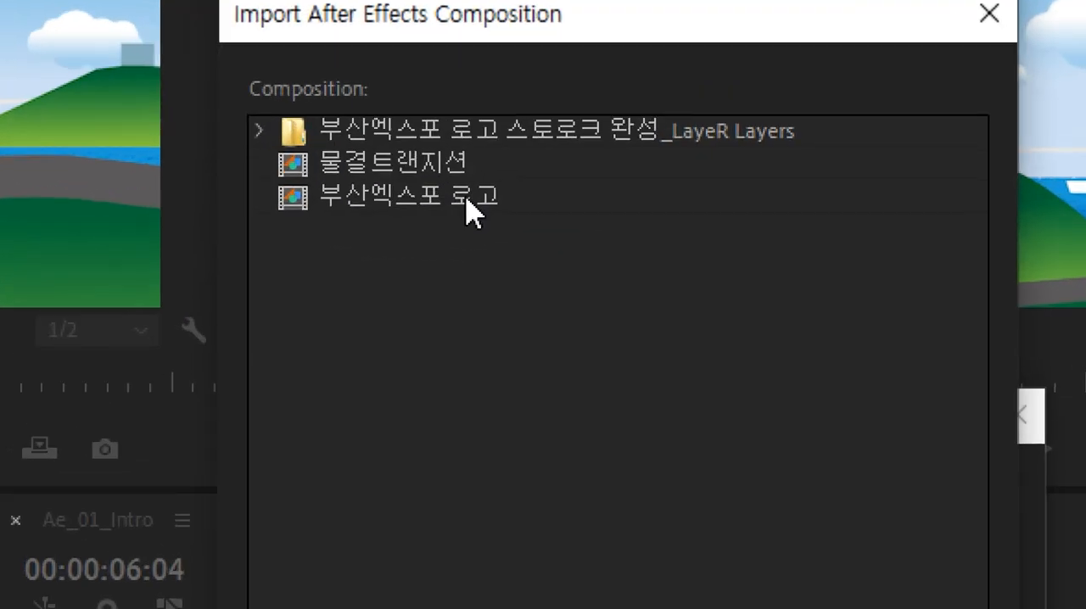
left_click(471, 196)
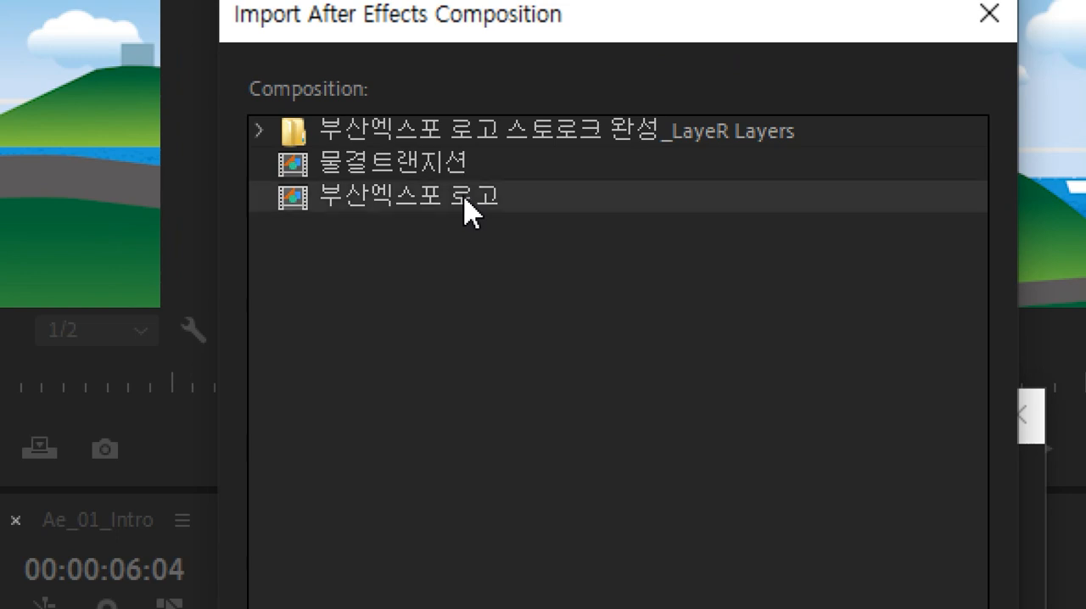
left_click(440, 169)
left_click(451, 204)
double_click(449, 202)
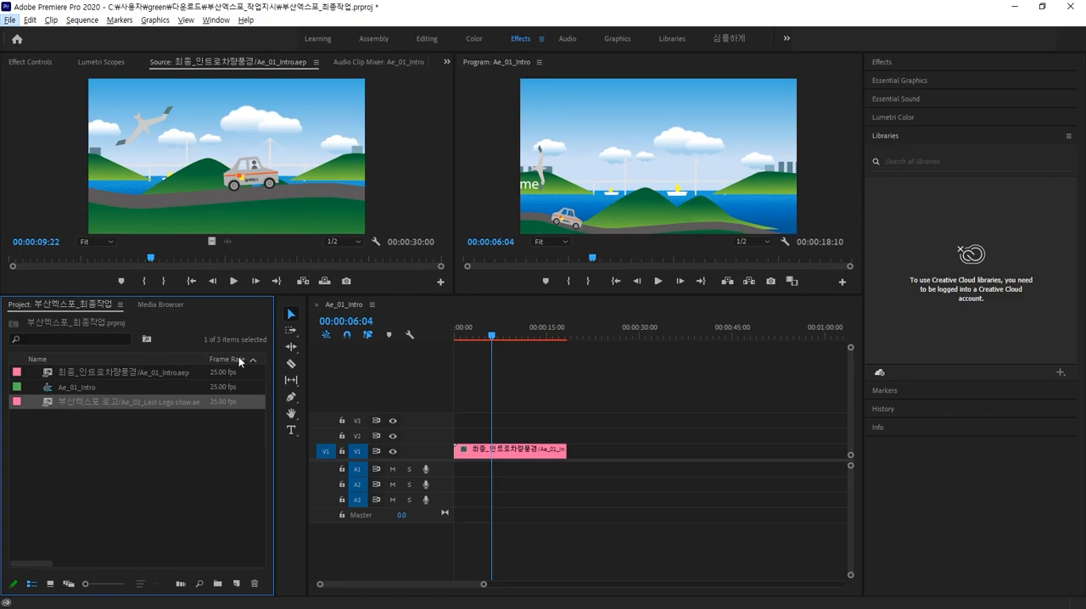
Step: Preview the 부산엑스포 로고 composition in the source monitor
left_click(155, 443)
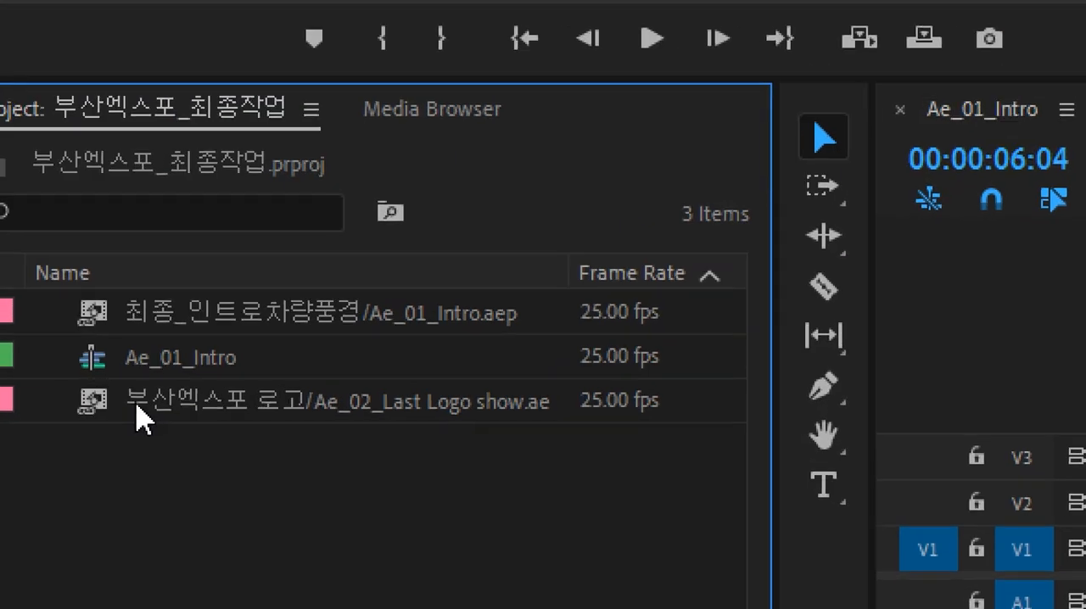
left_click(62, 402)
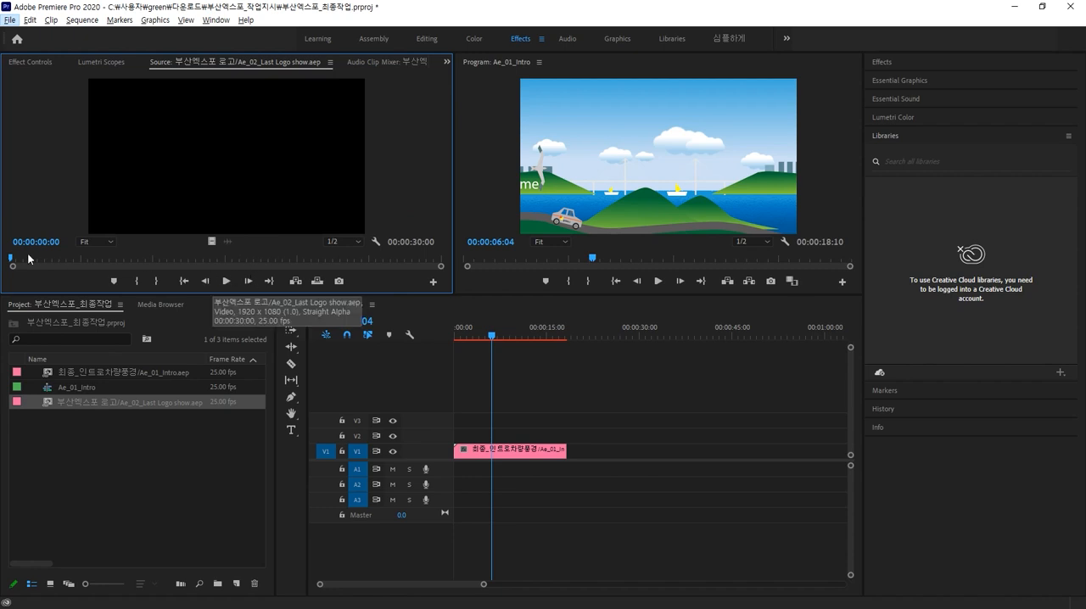
left_click_drag(13, 259, 126, 317)
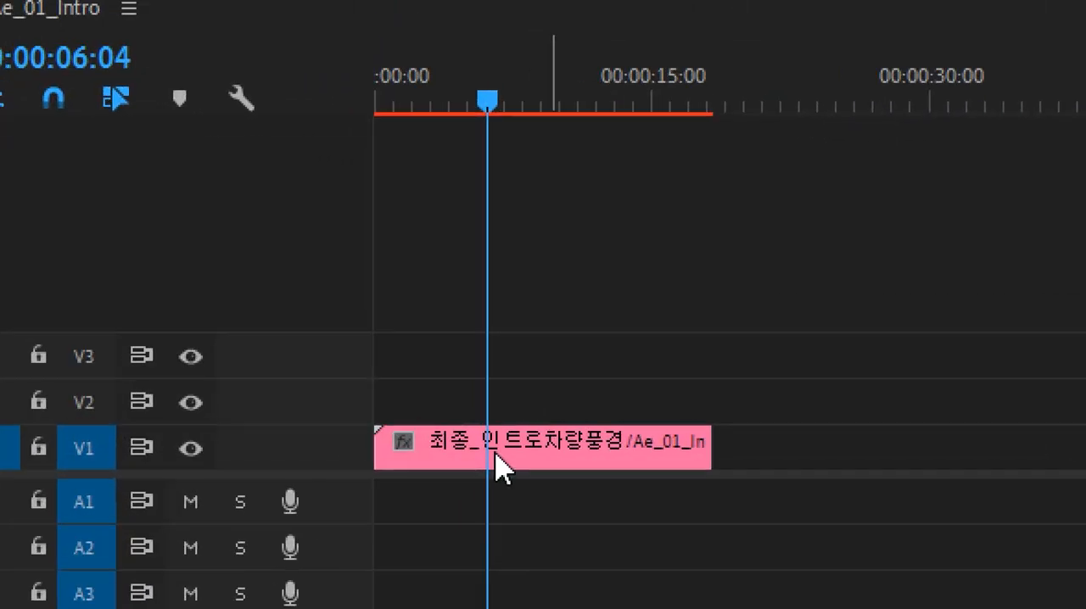
Step: Move the intro clip up to track V2 and place the 부산엑스포 로고 composition right after it on V2
left_click_drag(496, 456, 491, 446)
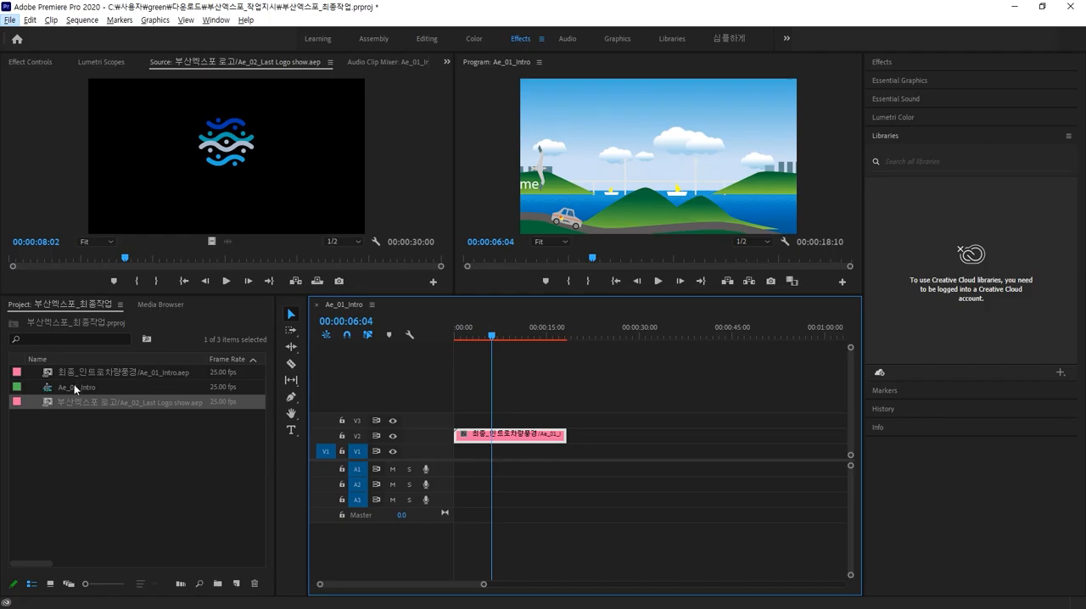
left_click_drag(60, 407, 578, 447)
left_click_drag(526, 337, 636, 335)
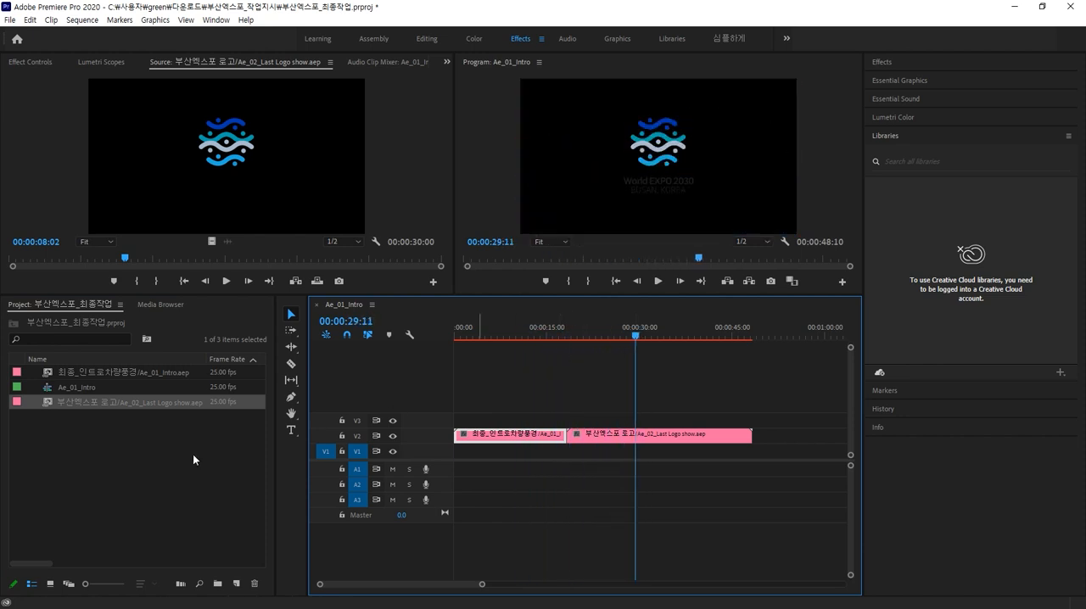
Step: Rename the Ae_01_Intro sequence to the student's name followed by _방송CG작업
left_click(171, 453)
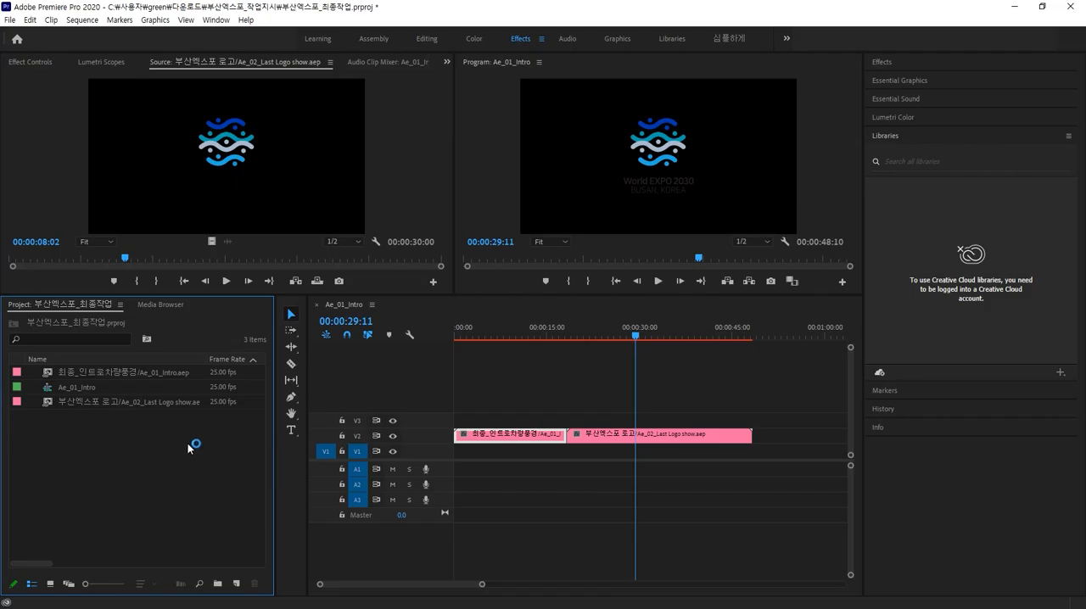
right_click(137, 443)
left_click(109, 473)
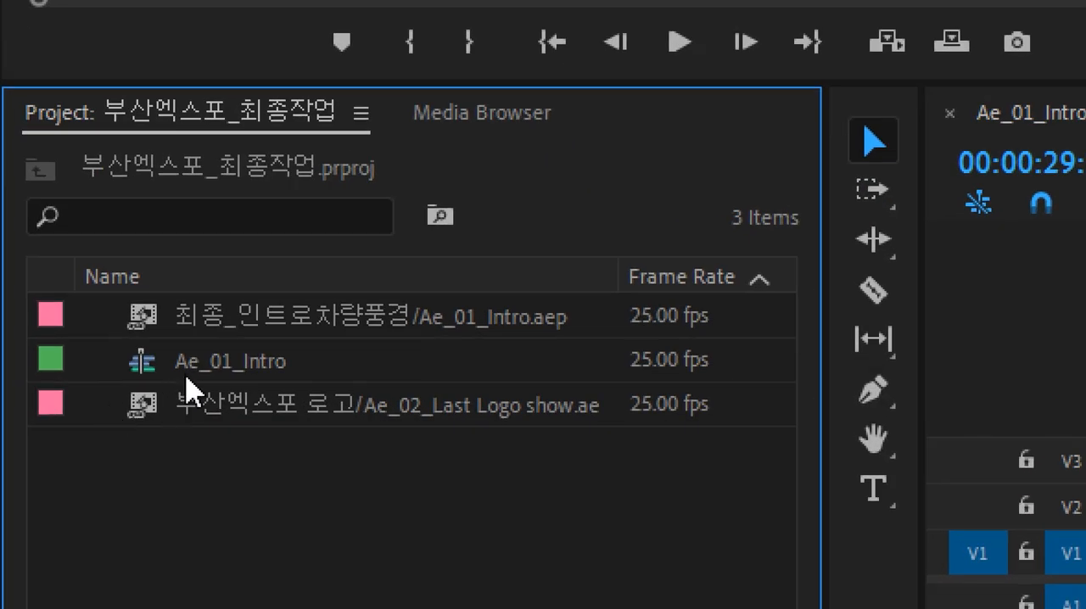
left_click(95, 385)
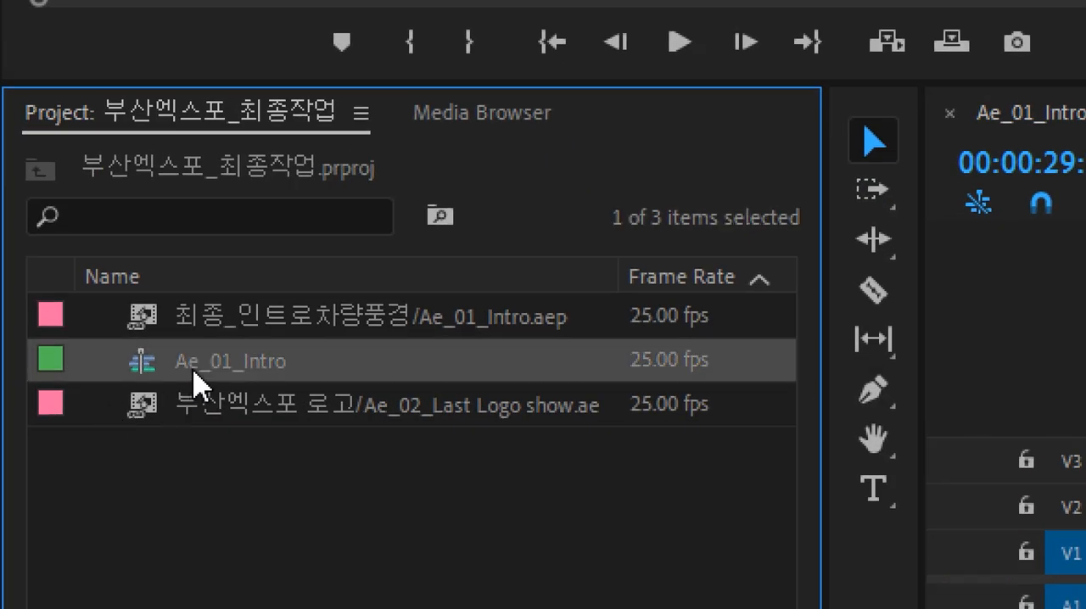
left_click(192, 363)
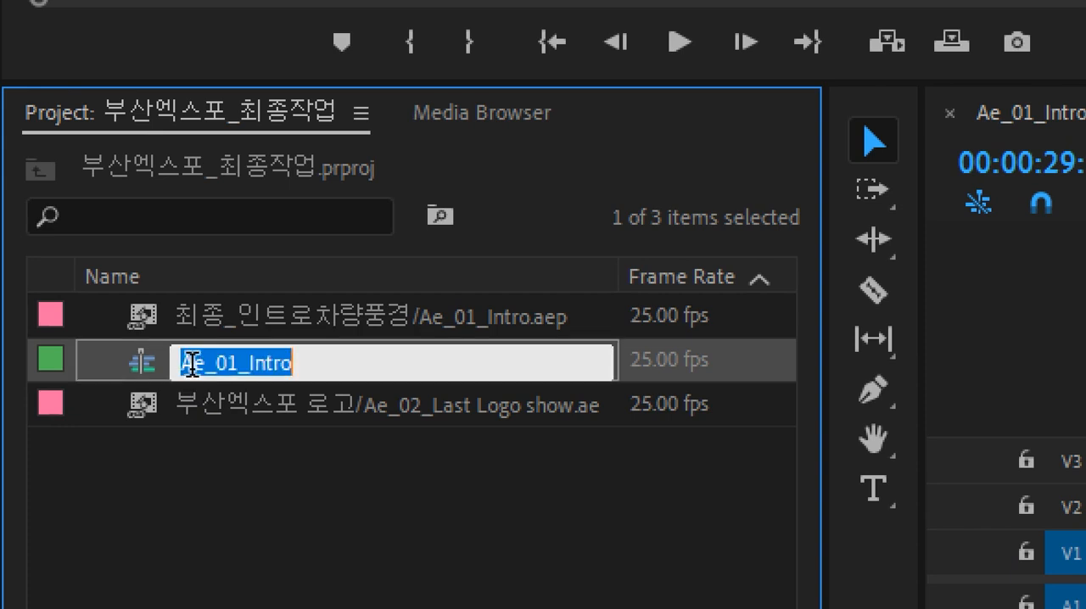
type("홍길동")
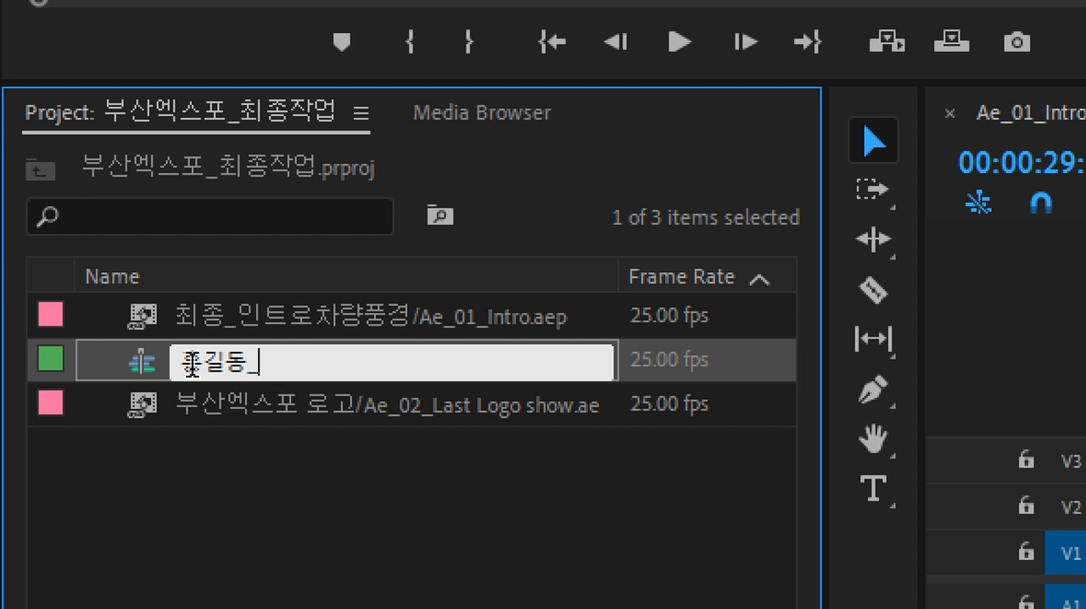
type("_방소")
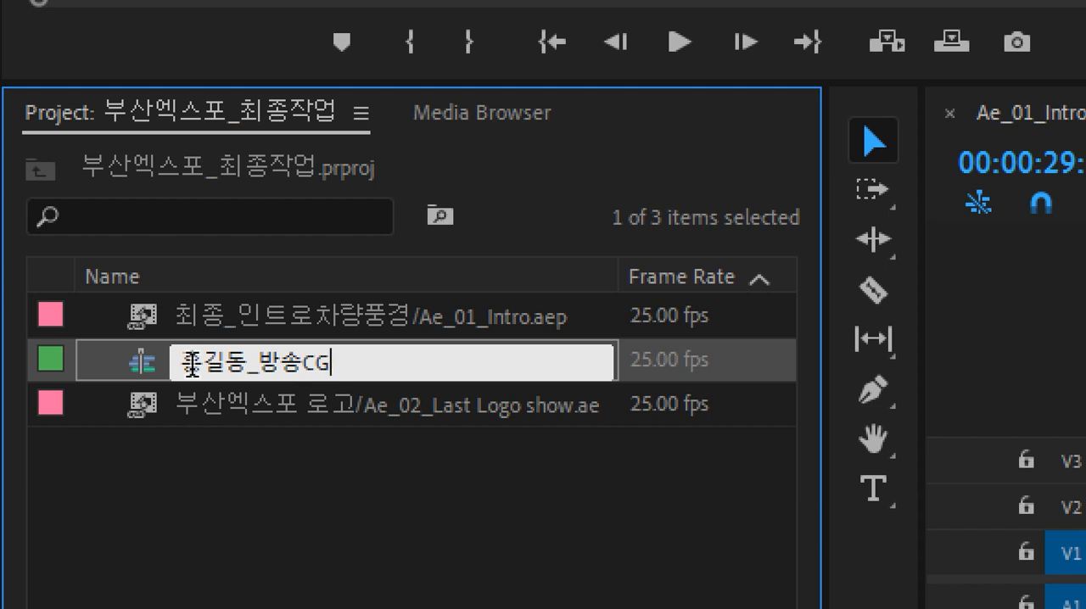
type("작업")
key("Tab")
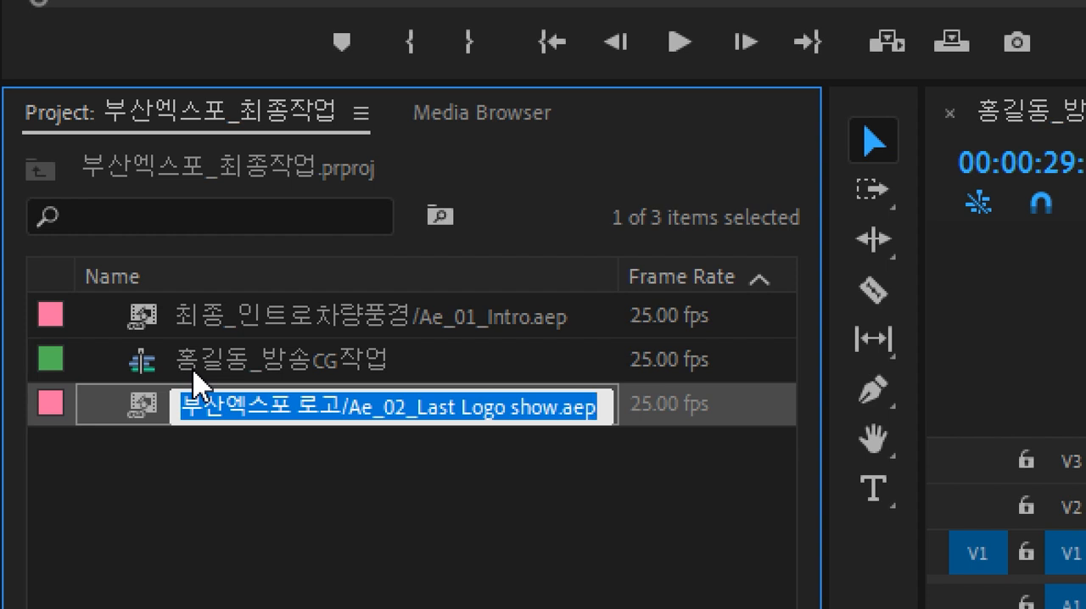
left_click(194, 370)
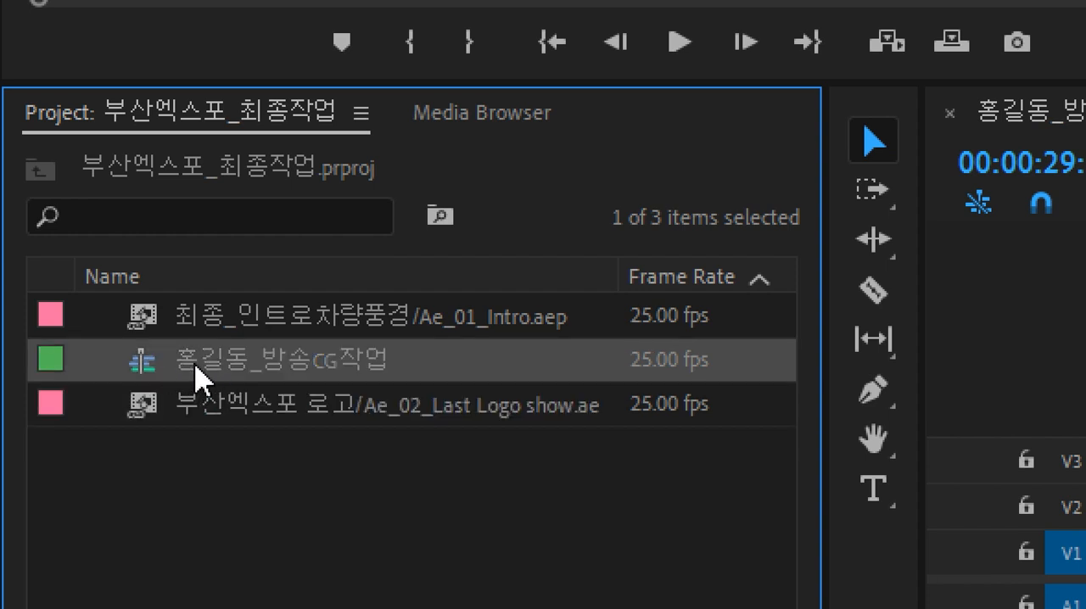
left_click(219, 314)
left_click(226, 416)
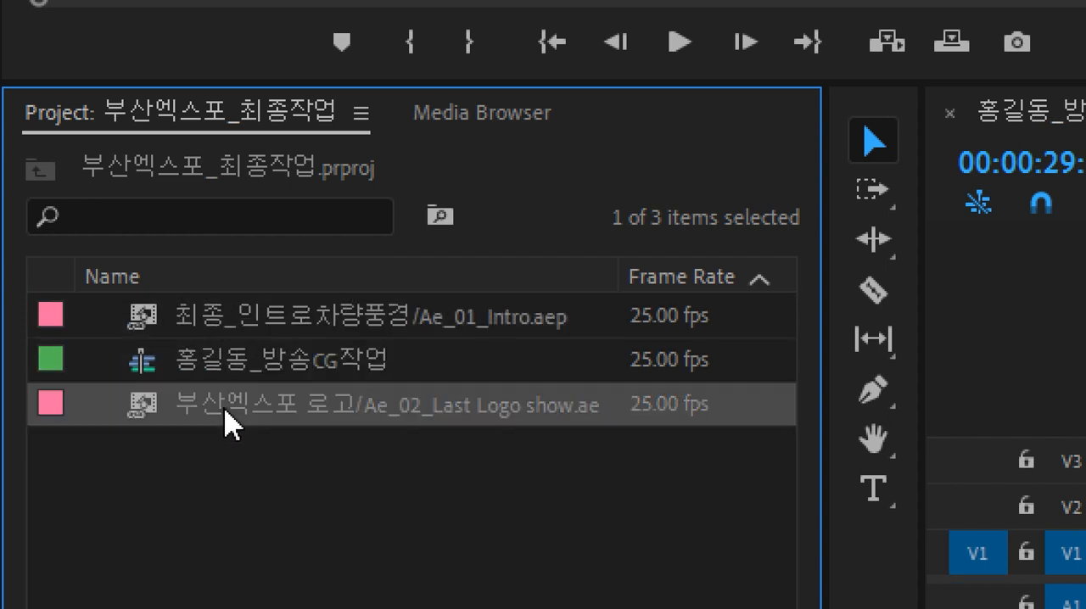
left_click(278, 318)
left_click(278, 400)
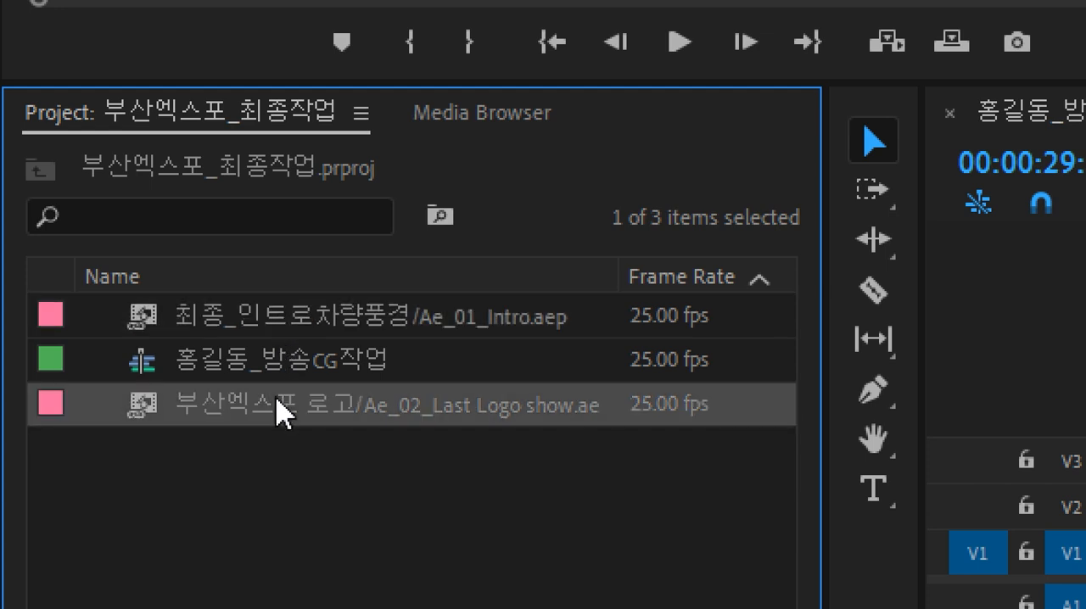
left_click(286, 320)
left_click(286, 406)
left_click(297, 367)
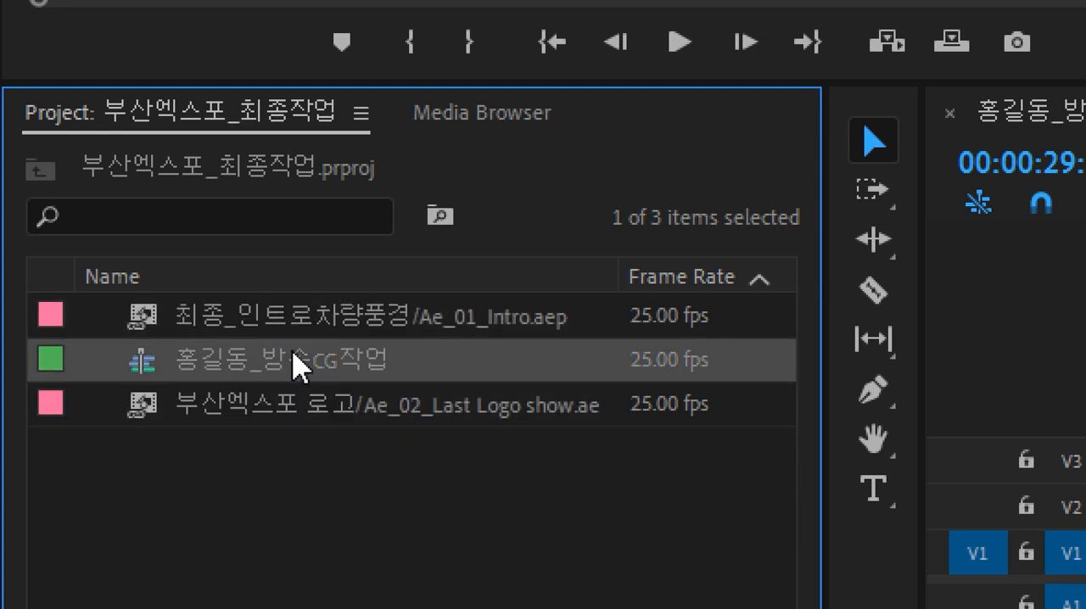
left_click(274, 476)
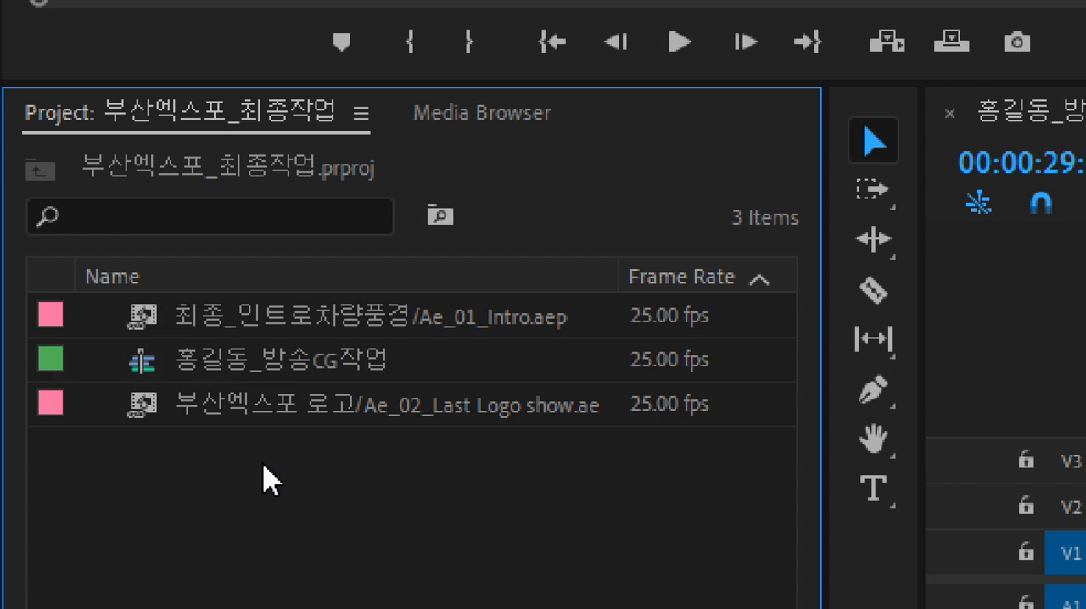
Step: Create a light grey E7E7E7 color matte and place it on track V1 beneath the two compositions
right_click(274, 474)
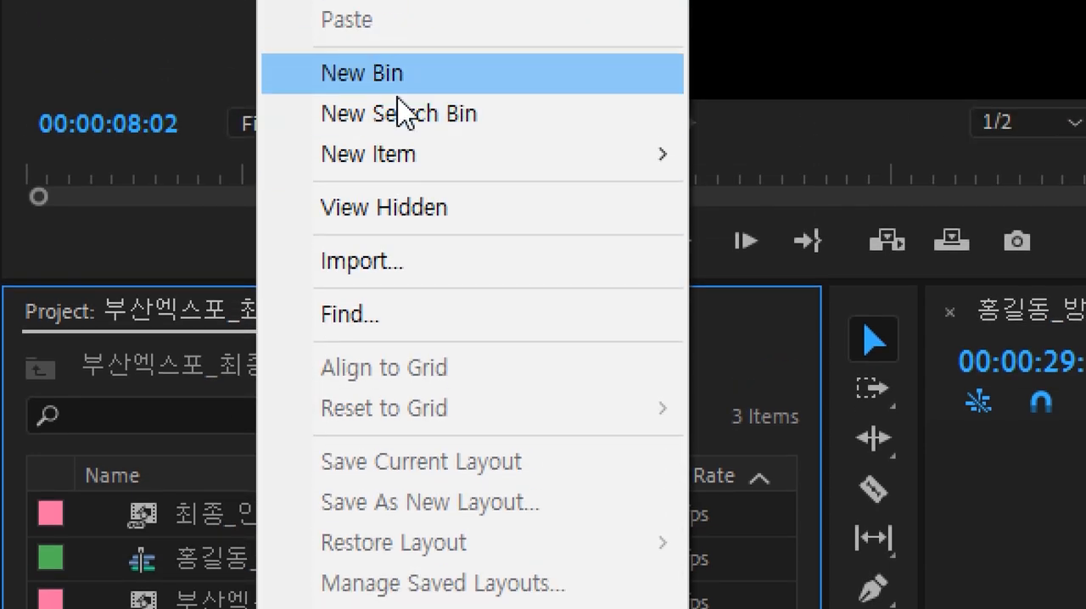
mouse_move(405, 167)
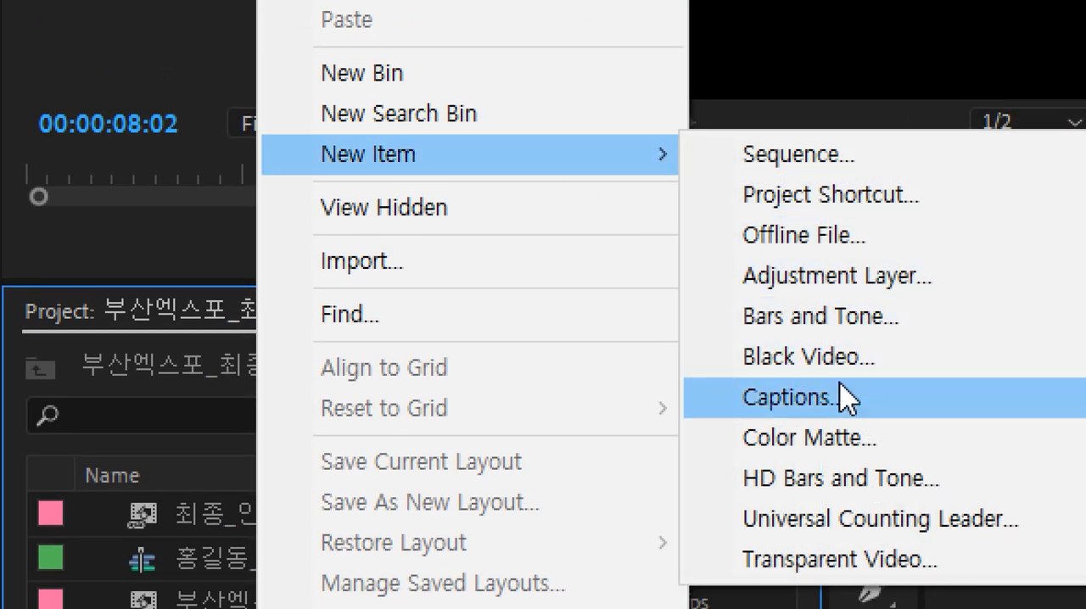
left_click(815, 438)
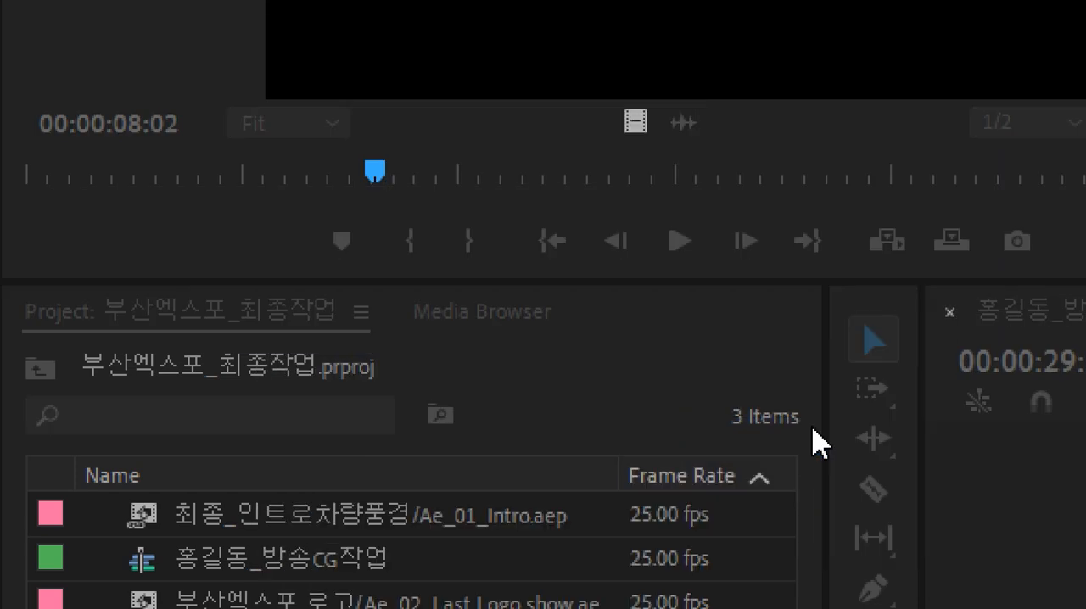
left_click(543, 353)
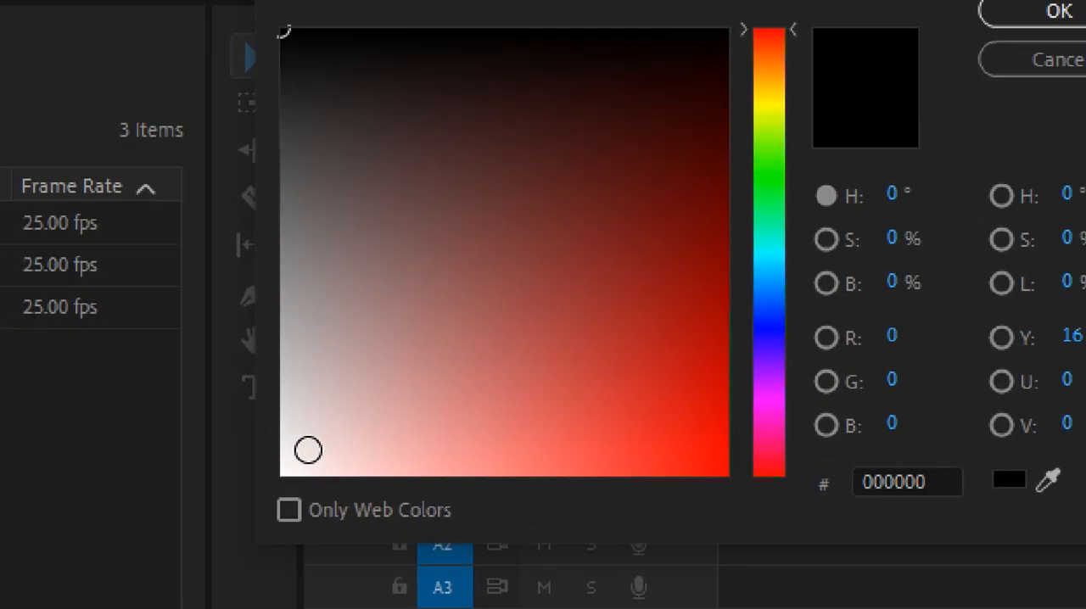
left_click_drag(310, 450, 295, 470)
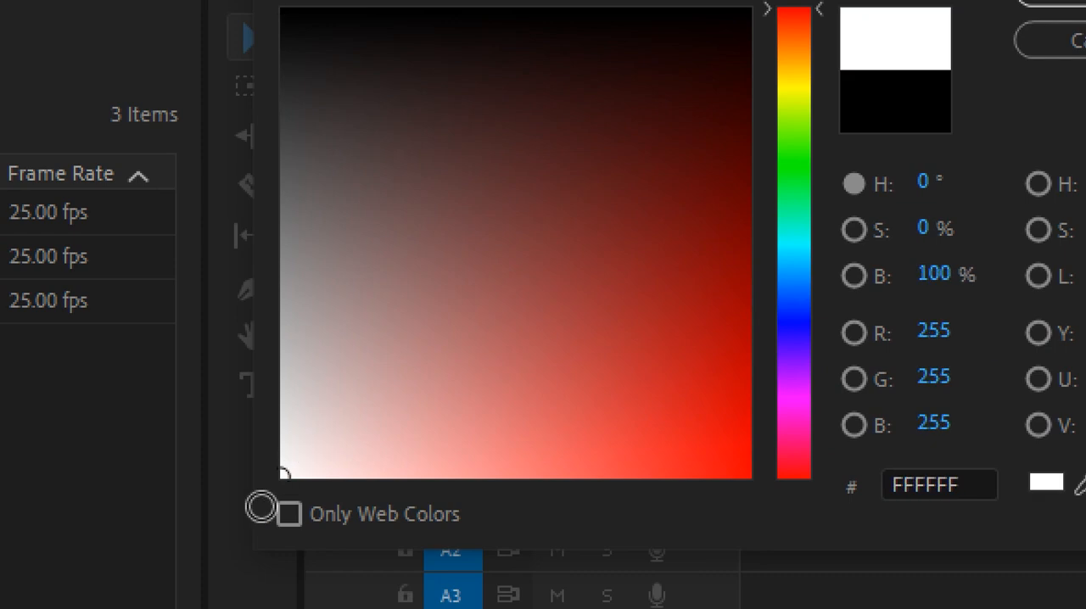
mouse_move(261, 508)
left_mouse_down()
mouse_move(273, 422)
mouse_move(264, 433)
left_mouse_up()
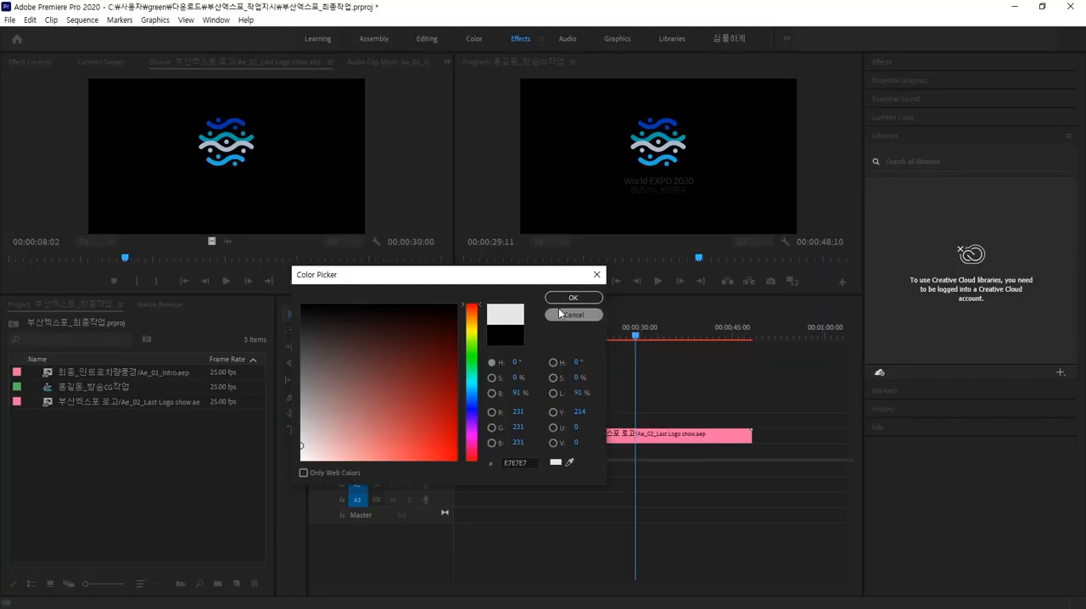
left_click(573, 298)
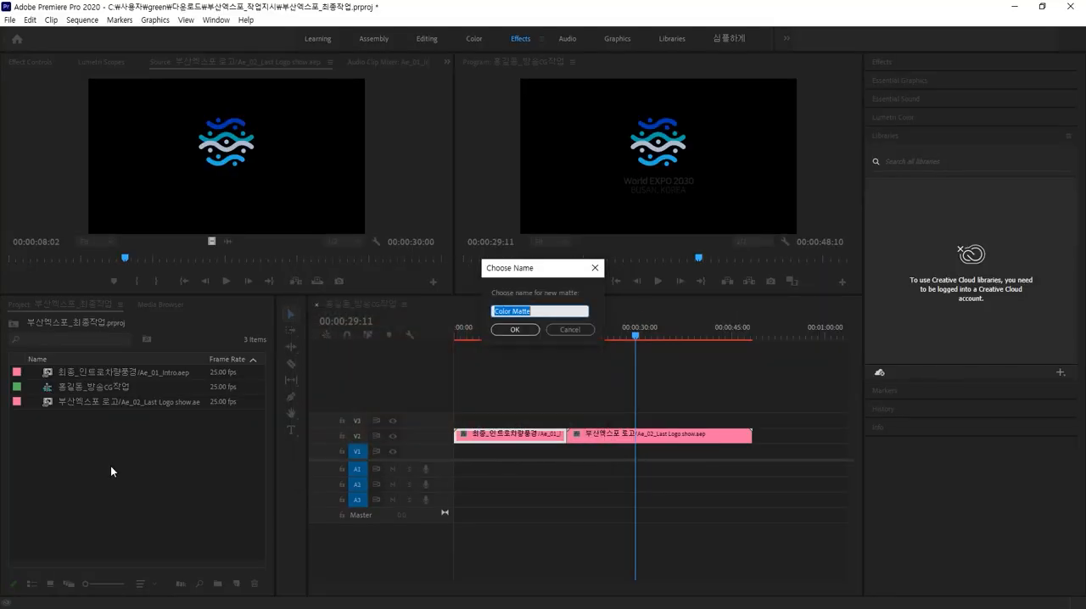
left_click(509, 331)
left_click_drag(79, 381, 752, 453)
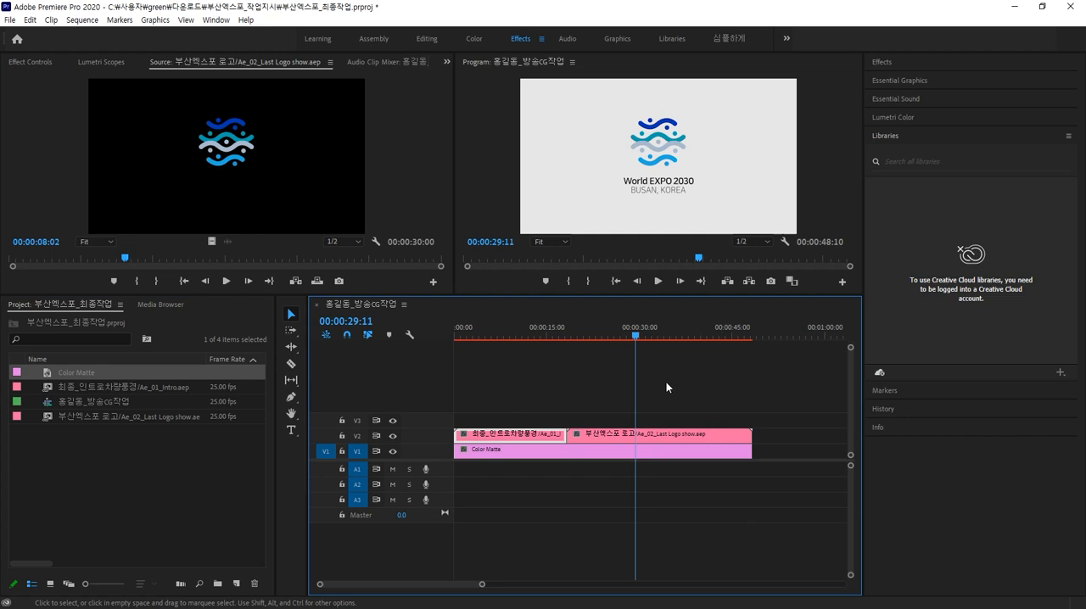
Step: Move the playhead to 00:00:30:00 and add a sequence marker there
left_click_drag(636, 337, 593, 353)
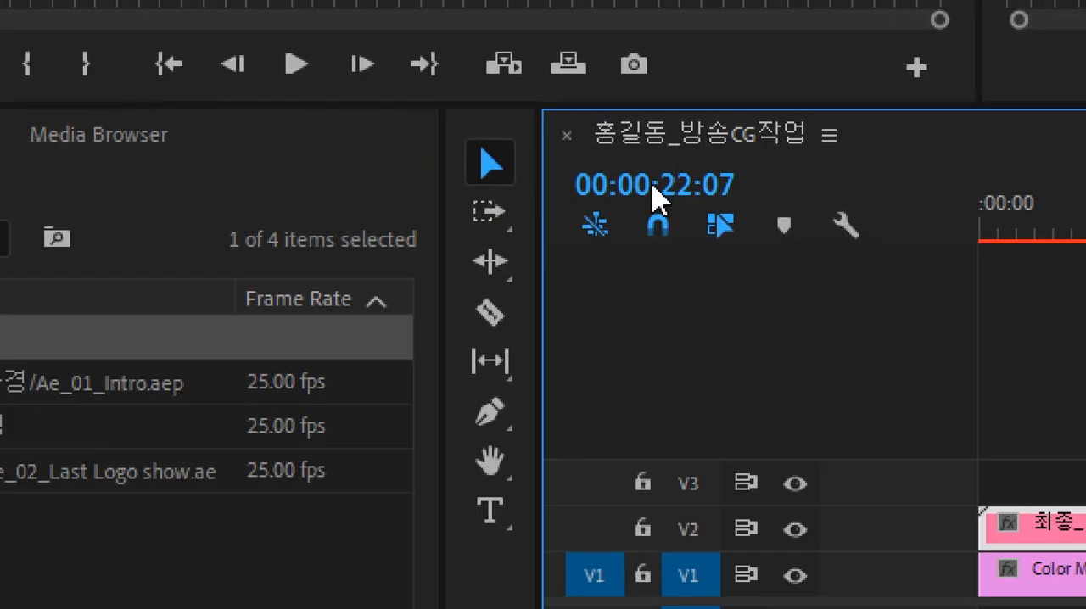
left_click(652, 178)
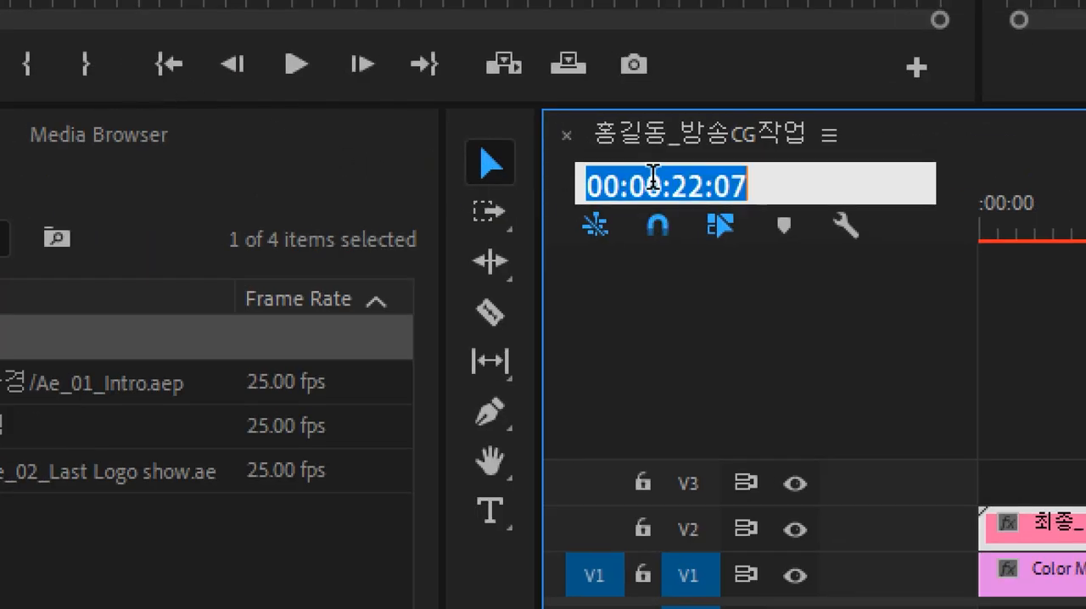
type("30")
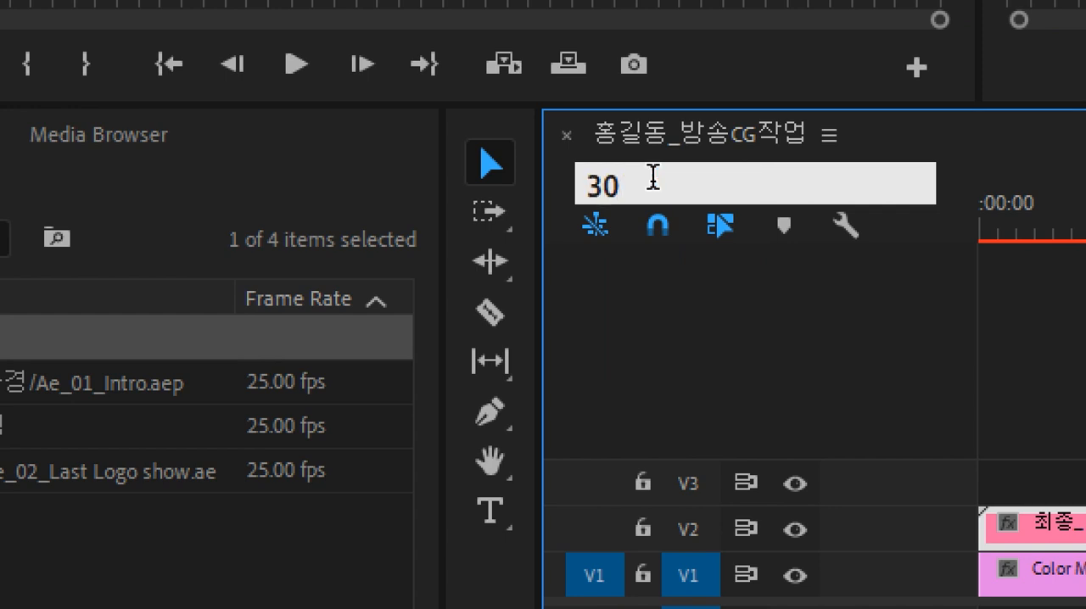
type(".")
key("Return")
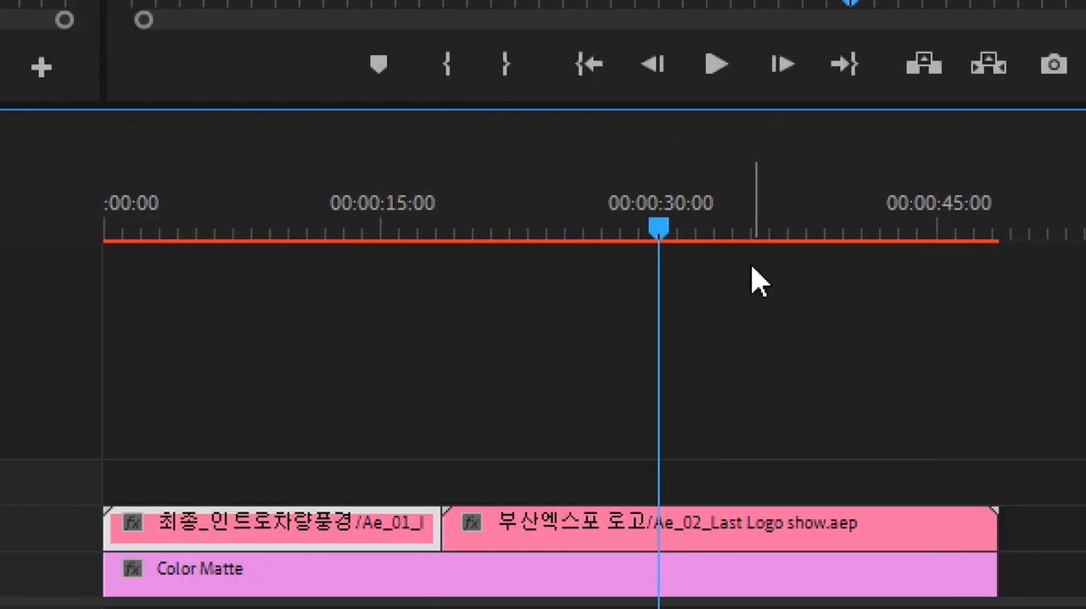
left_click(378, 79)
Step: Move the 부산엑스포 로고 composition up to track V3 and earlier so it overlaps the end of the intro clip
left_click(592, 513)
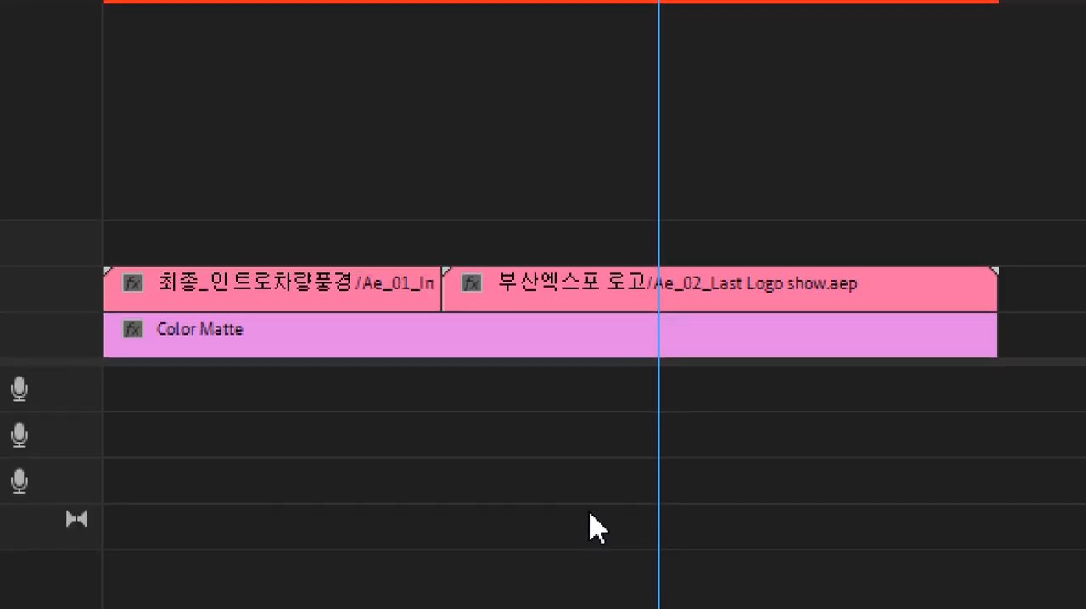
left_click_drag(553, 297, 483, 252)
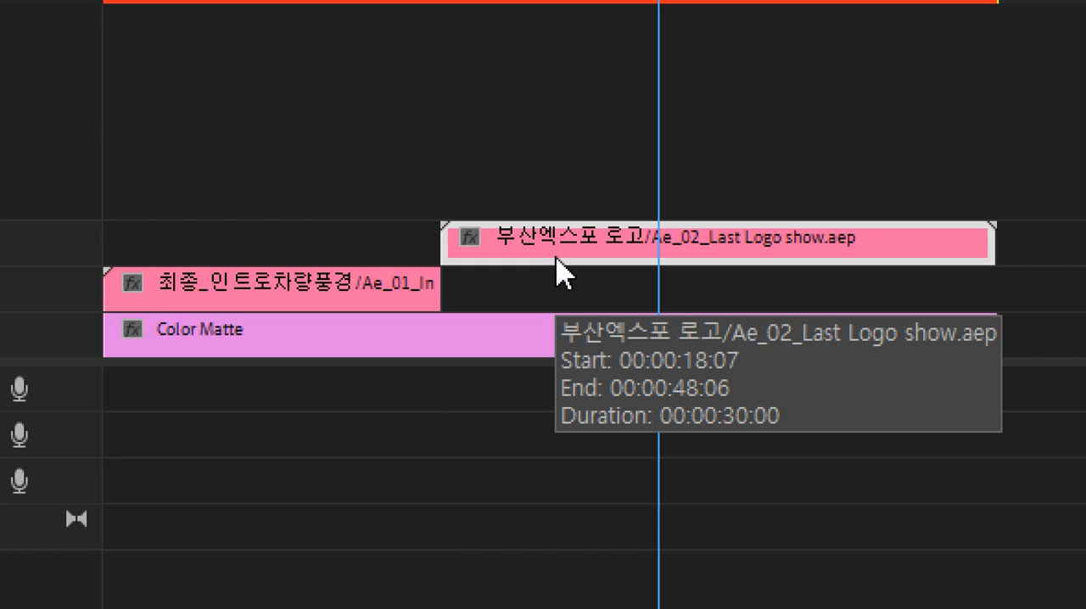
key("alt+Left")
key("alt+Left")
key("alt+Left")
key("alt+Left")
key("alt+Left")
key("alt+Left")
key("alt+Left")
key("alt+Left")
key("alt+Left")
key("alt+Left")
key("alt+Left")
key("alt+Left")
key("alt+Left")
key("alt+Left")
key("alt+Left")
key("alt+Left")
key("alt+Left")
key("alt+Left")
key("alt+Left")
key("alt+Left")
key("alt+Left")
key("alt+Left")
key("alt+Left")
key("alt+Left")
key("alt+Left")
key("alt+Left")
key("alt+Left")
key("alt+Left")
key("alt+Left")
key("alt+Left")
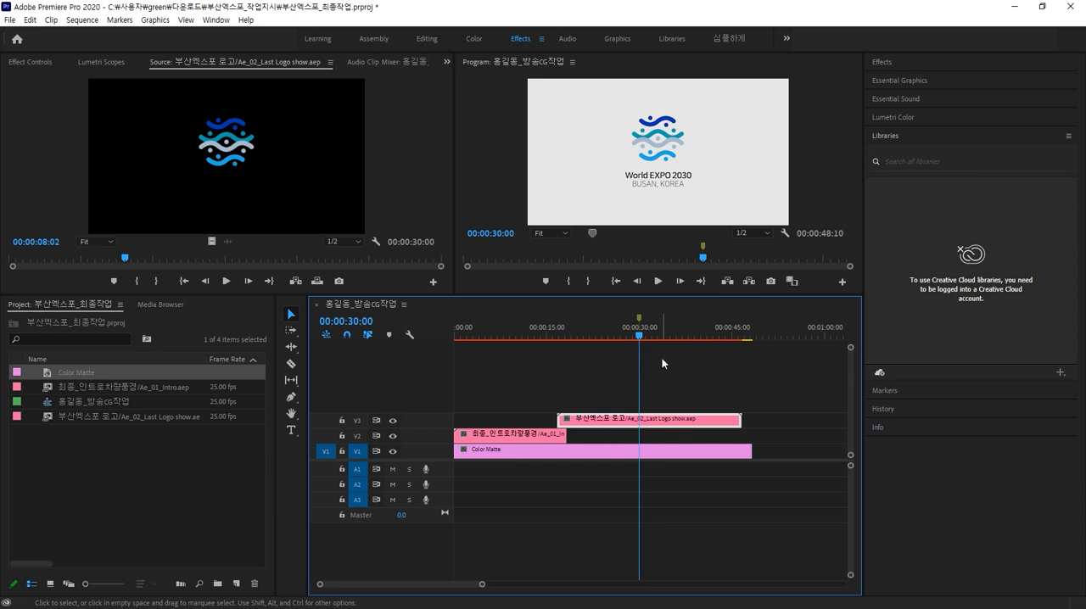
left_click_drag(636, 338, 567, 365)
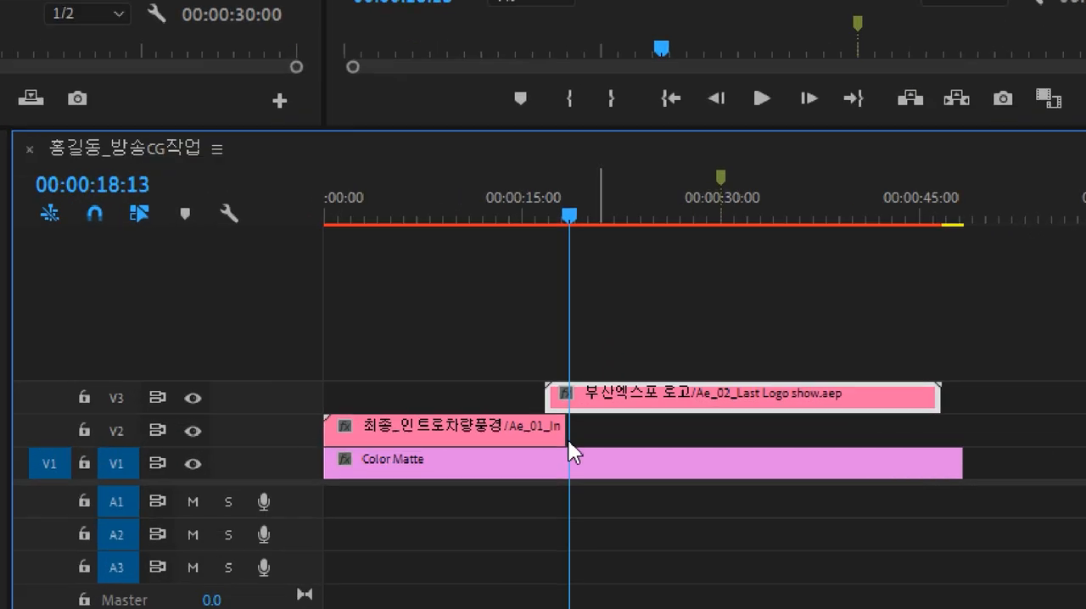
left_click(564, 437)
left_click_drag(536, 433, 600, 424)
left_click_drag(573, 131, 597, 136)
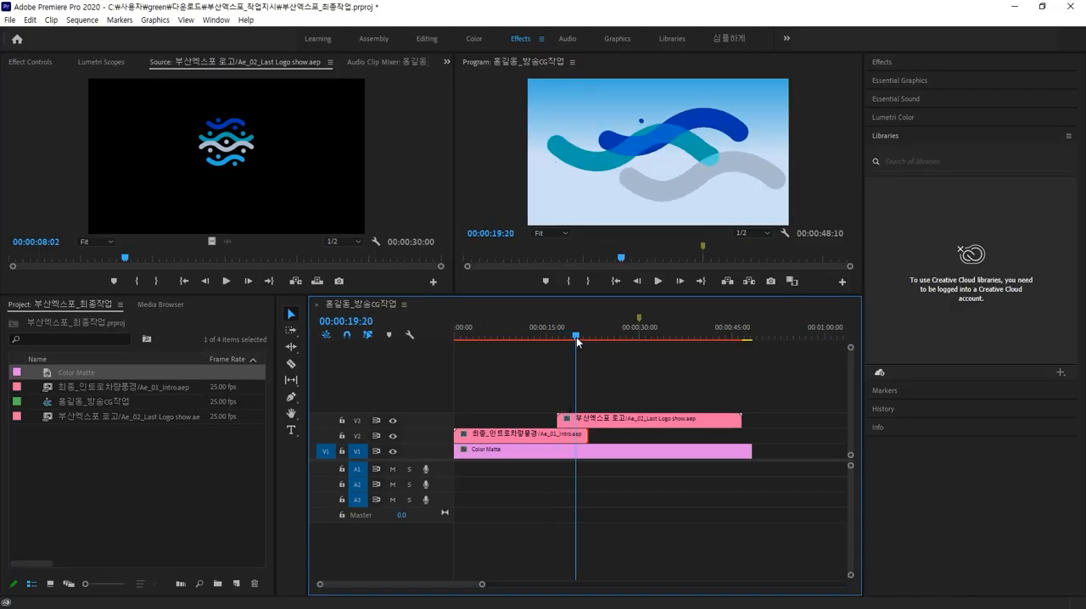
mouse_move(576, 337)
left_mouse_down()
mouse_move(593, 337)
mouse_move(573, 340)
left_mouse_up()
left_click(574, 435)
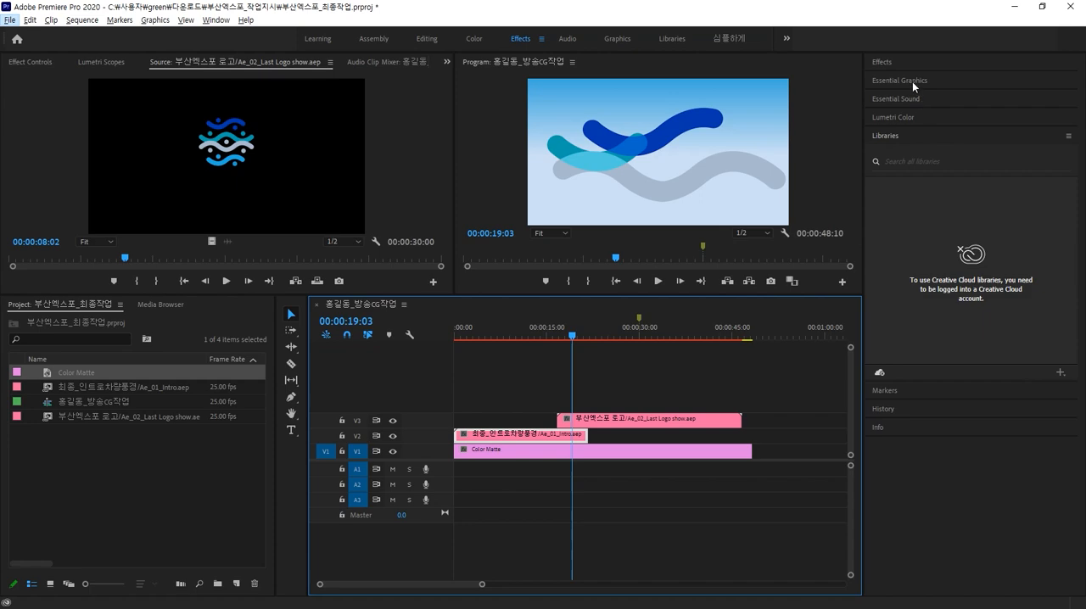
Step: Apply the Cross Dissolve video transition to the end of the intro clip on V2
left_click(909, 68)
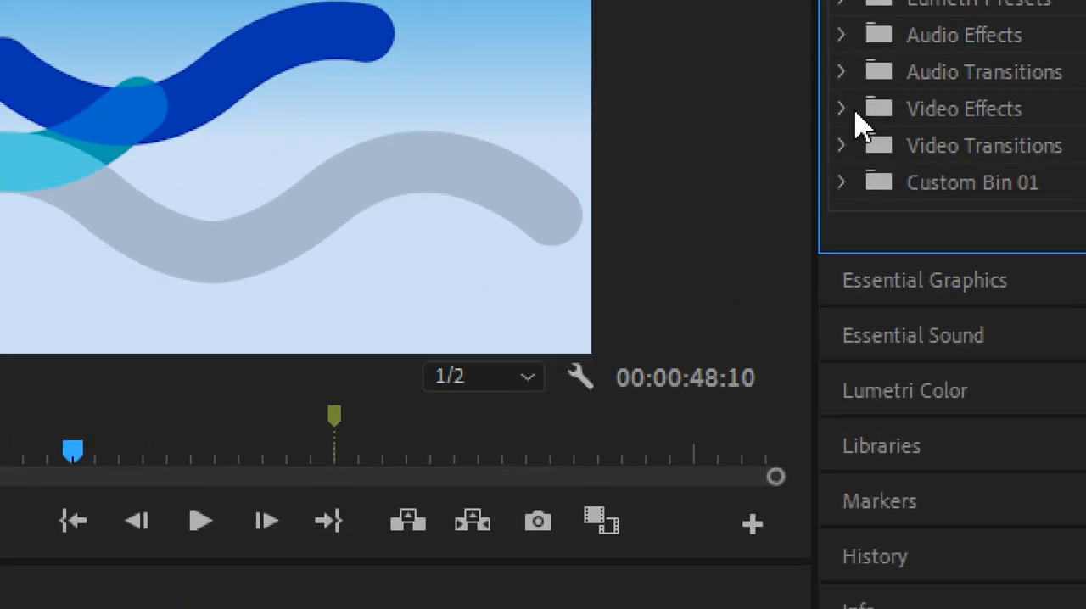
left_click(842, 146)
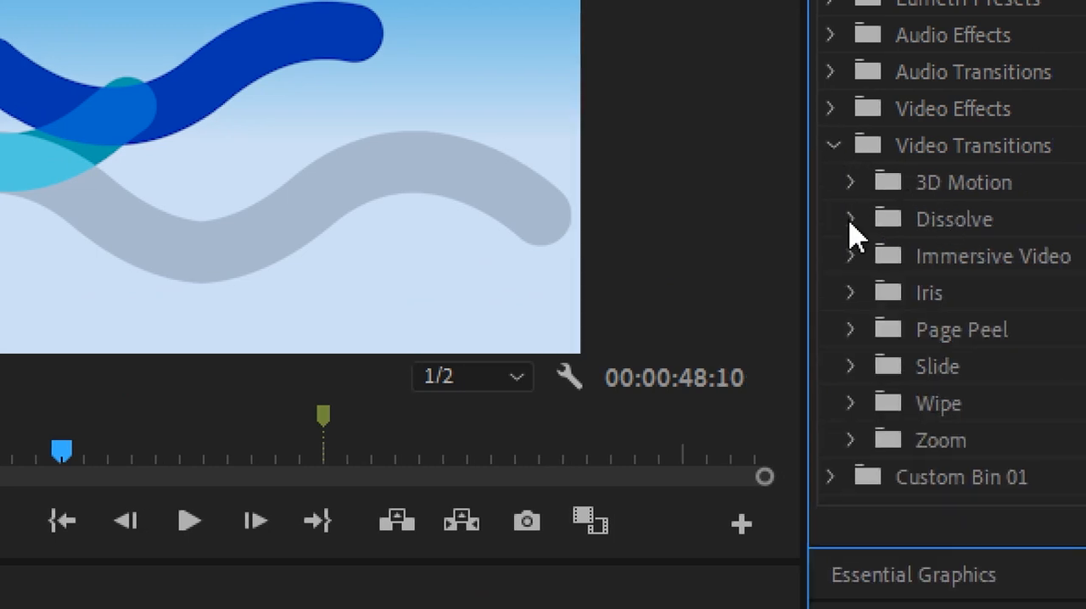
left_click(862, 219)
left_click(942, 305)
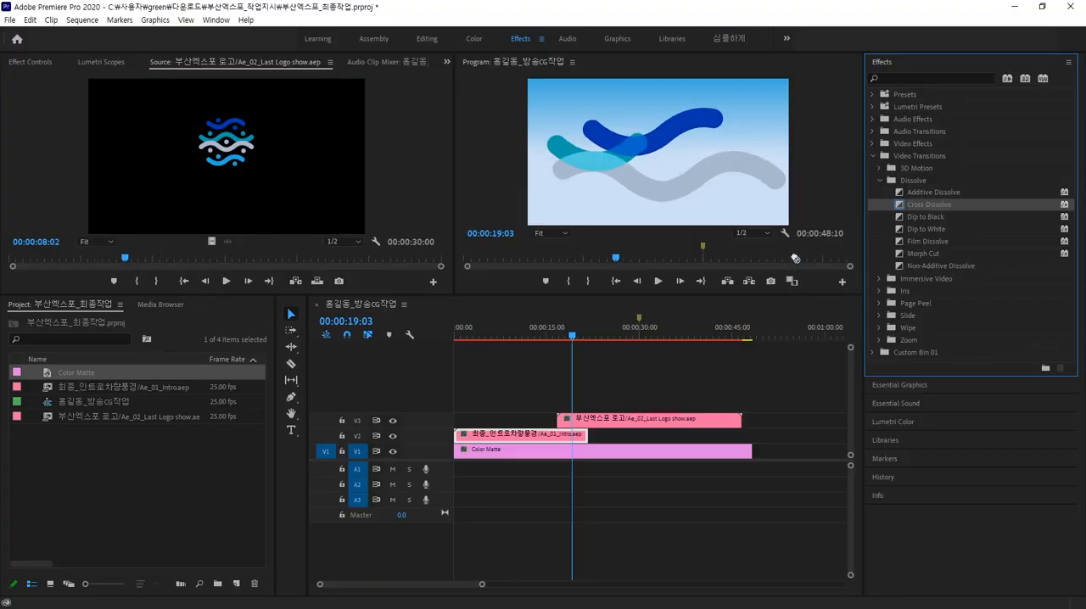
left_click_drag(796, 258, 591, 451)
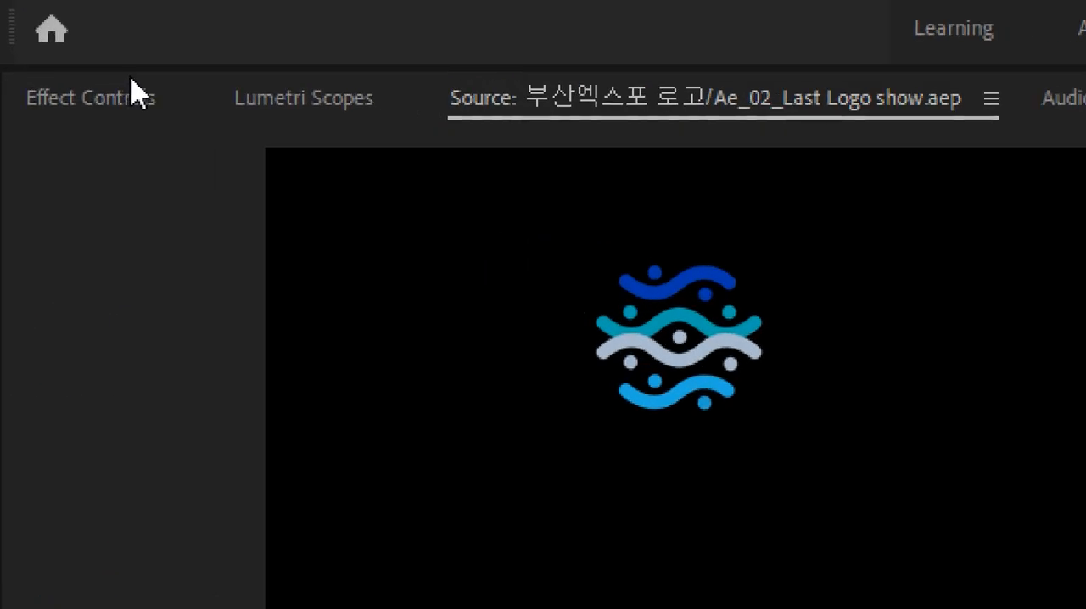
Step: Inspect the Cross Dissolve transition's settings in Effect Controls
left_click(131, 95)
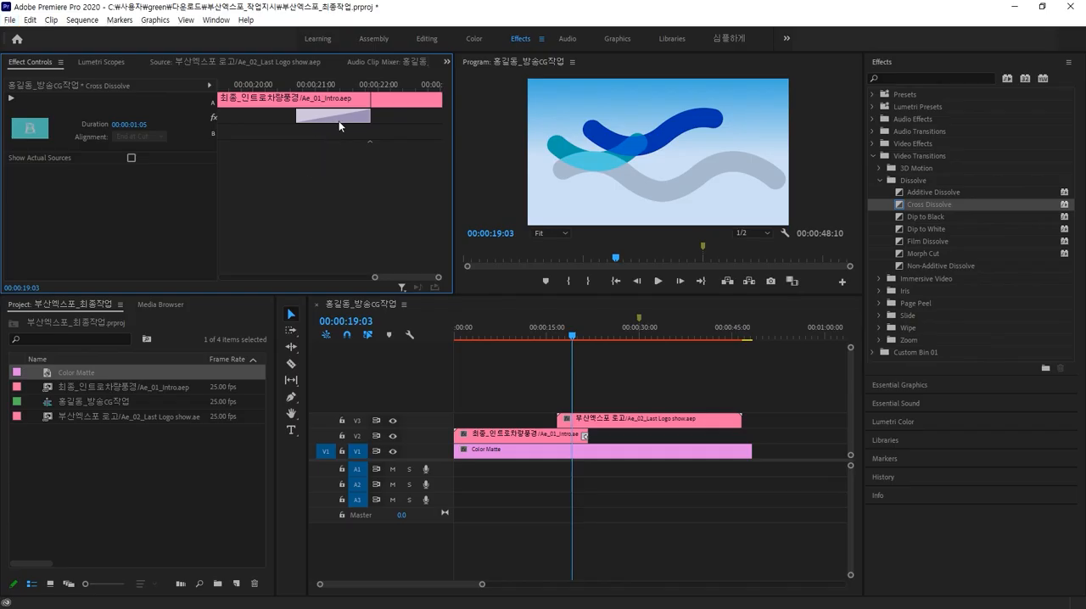
left_click(584, 437)
left_click(335, 120)
left_click(391, 101)
left_click(608, 499)
left_click(609, 424)
left_click(585, 434)
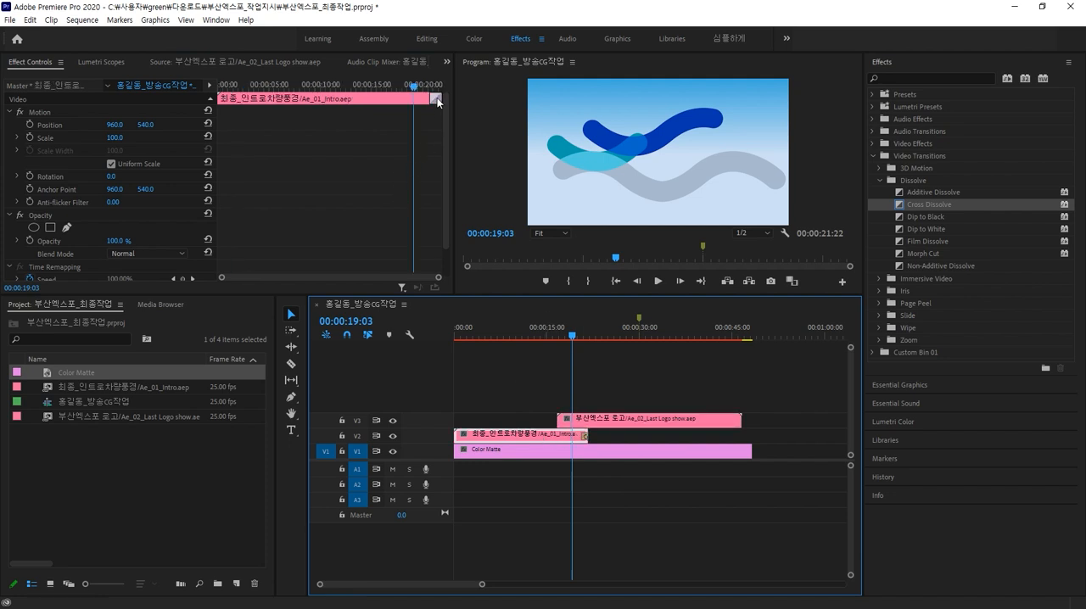
left_click(435, 99)
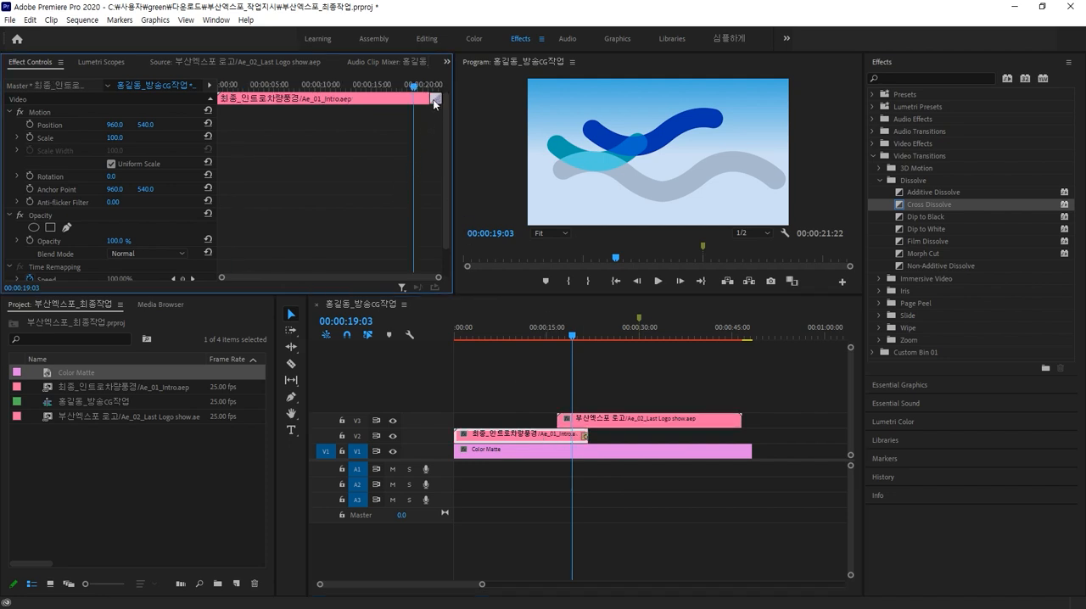
left_click(584, 436)
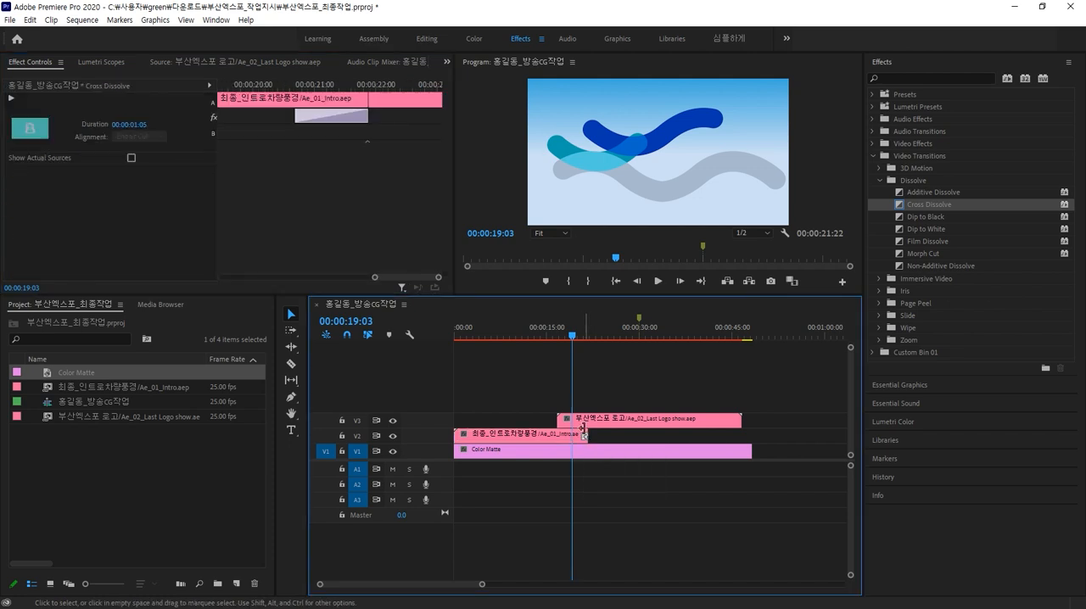
left_click(579, 434)
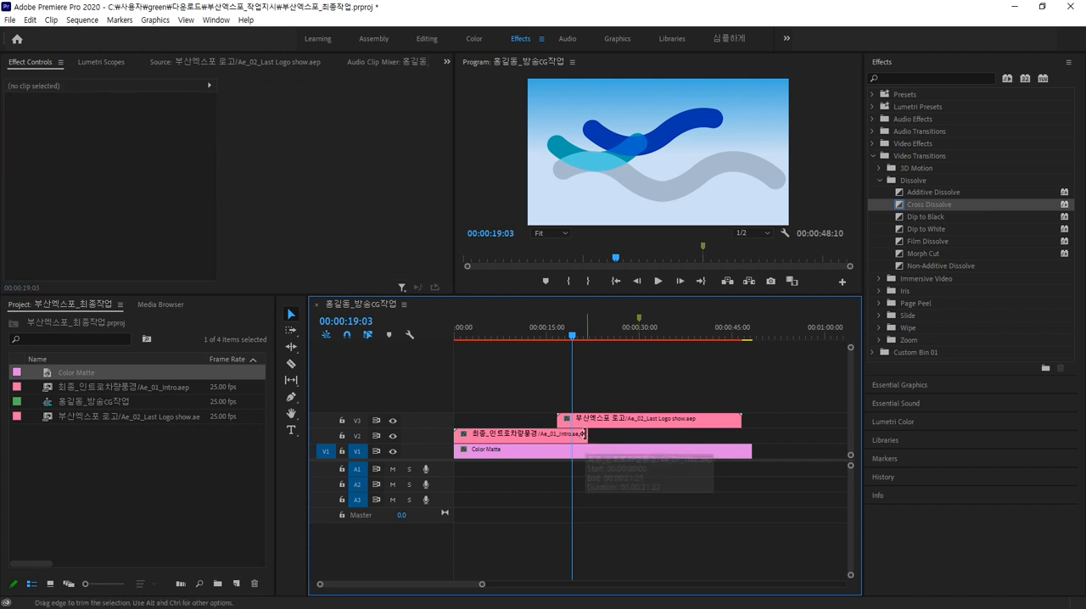
Step: Cut the logo composition and color matte at 00:00:30:00 and delete the parts after the cut
mouse_move(567, 338)
left_mouse_down()
mouse_move(528, 340)
mouse_move(639, 336)
left_mouse_up()
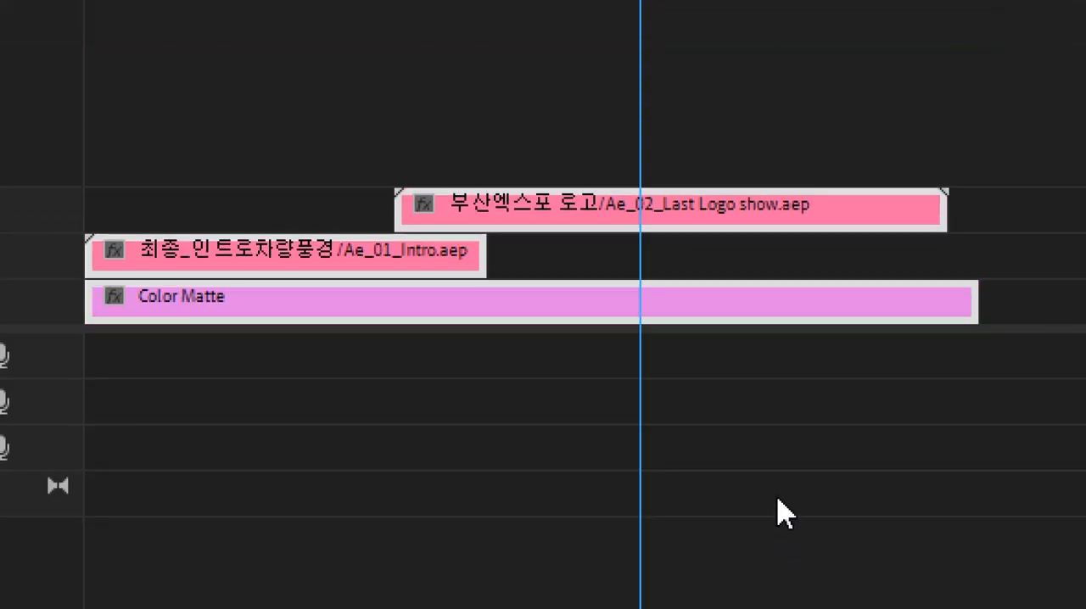
key("ctrl+k")
left_click_drag(776, 491, 744, 121)
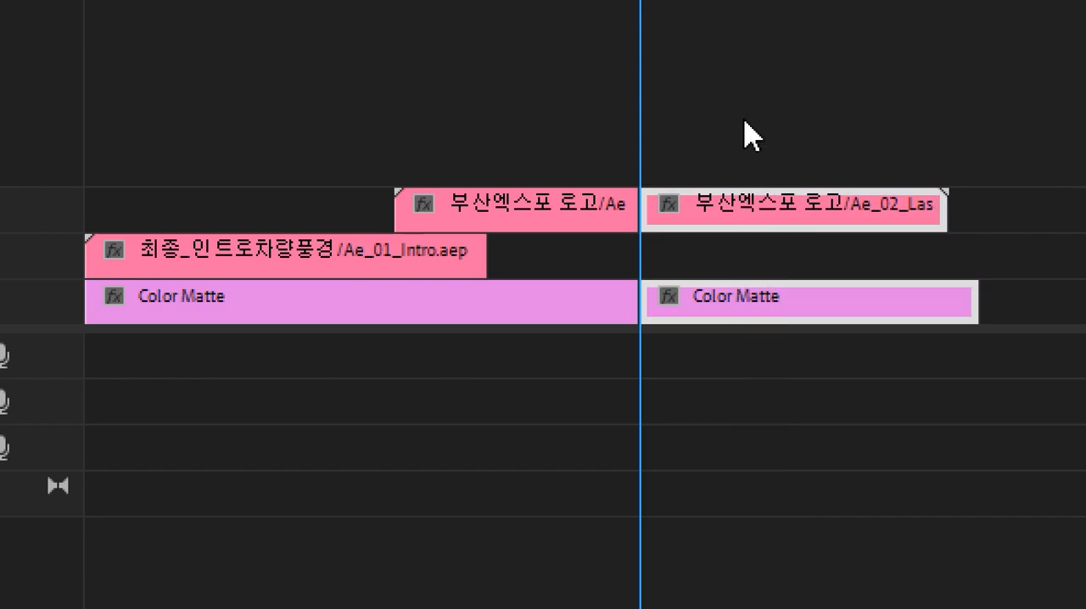
key("Delete")
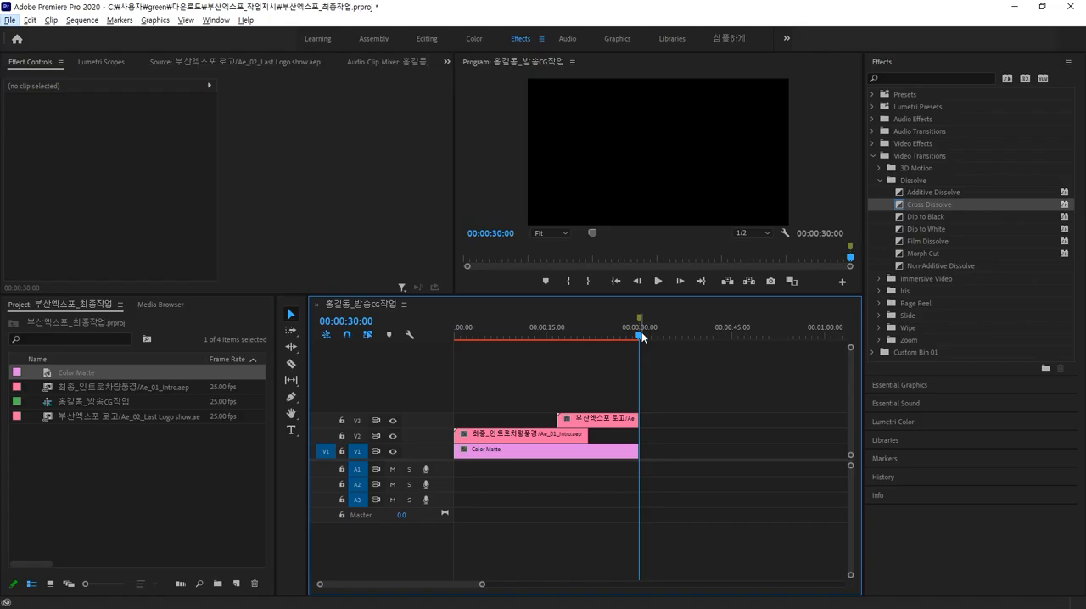
Step: Select the intro clip on V2 and enable Opacity keyframing at about 00:00:17:18 in Effect Controls
left_click_drag(649, 259, 151, 329)
left_click_drag(479, 359, 595, 363)
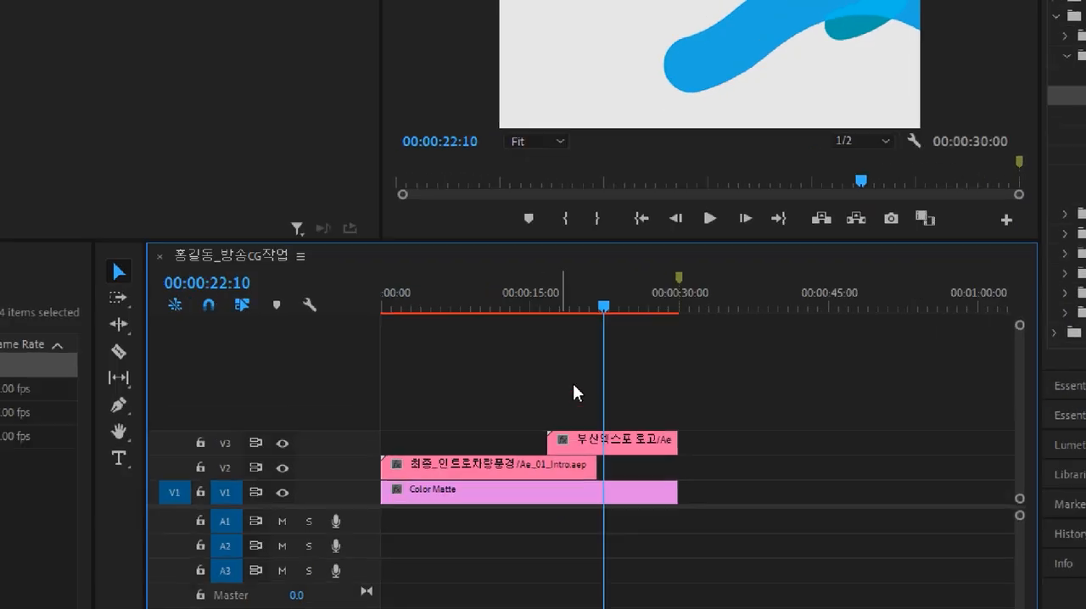
left_click_drag(596, 311, 555, 317)
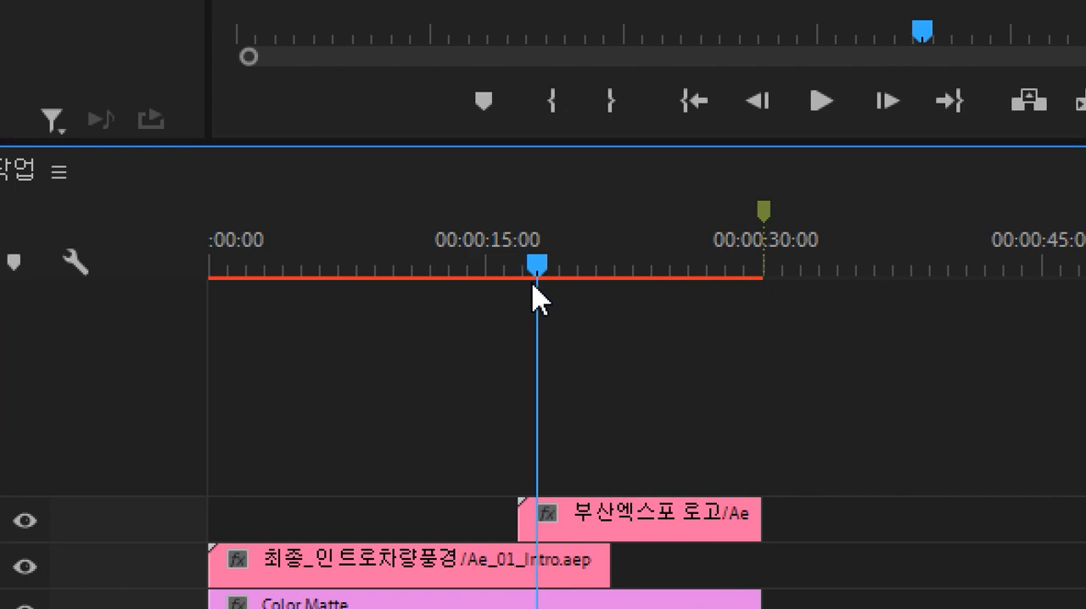
left_click(568, 514)
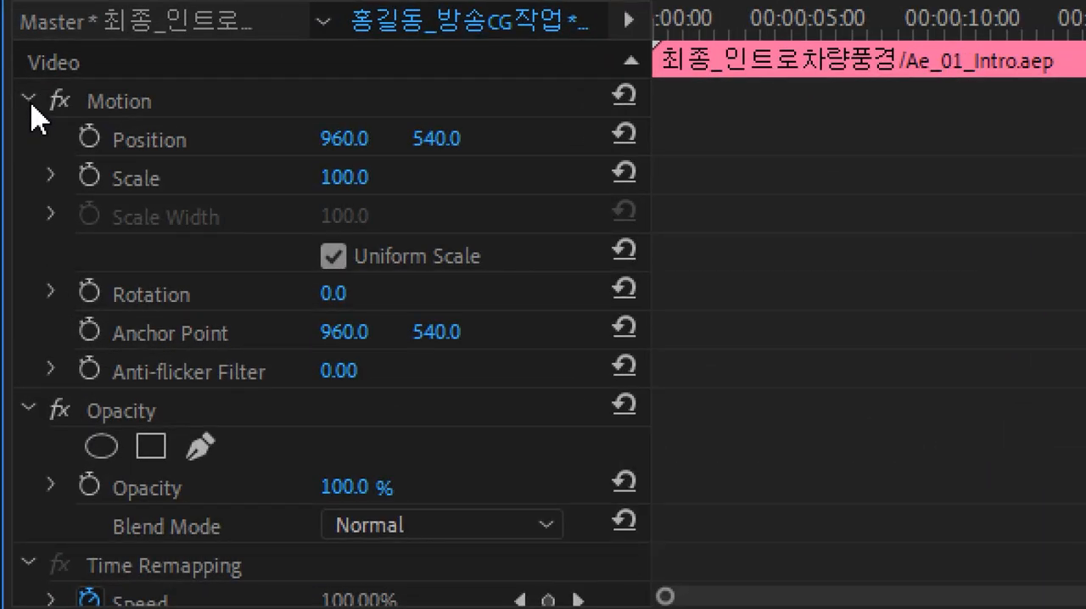
left_click(16, 108)
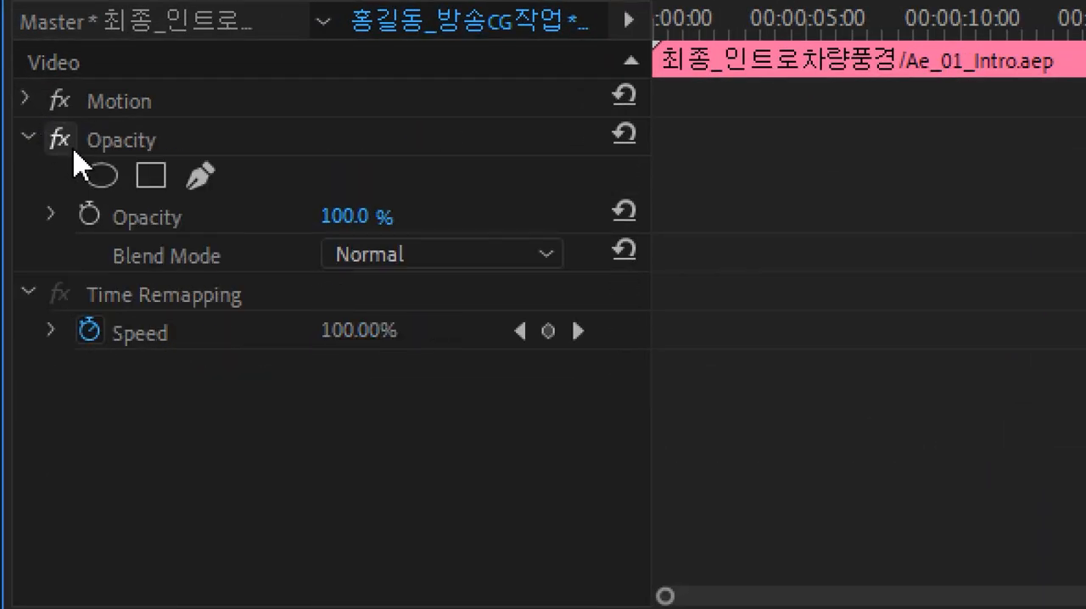
left_click(89, 215)
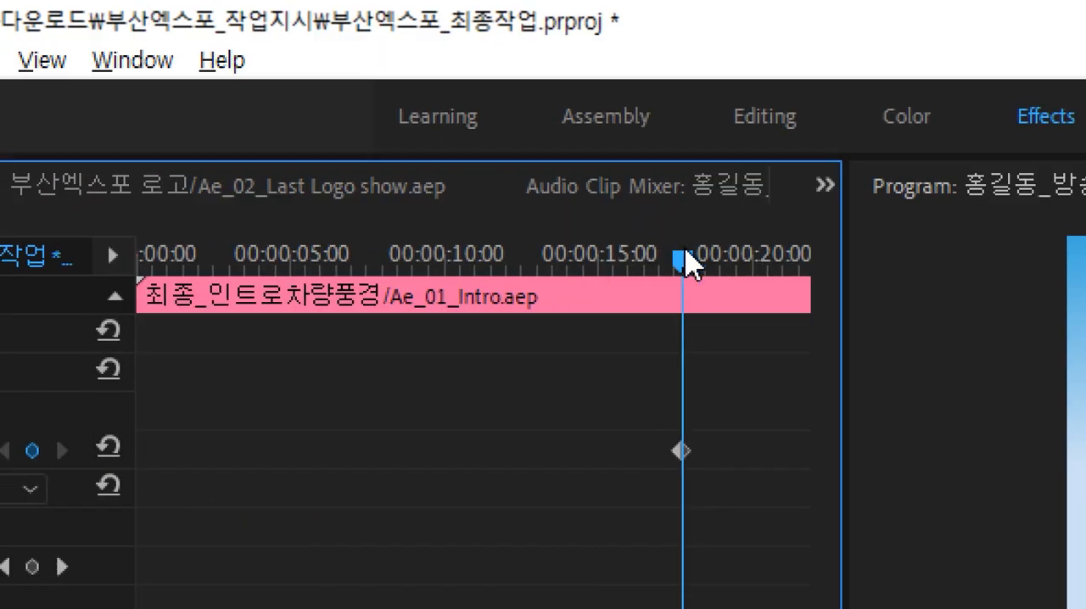
Step: Set the intro clip's Opacity to 0% near its end to fade it out
left_click_drag(684, 259, 824, 279)
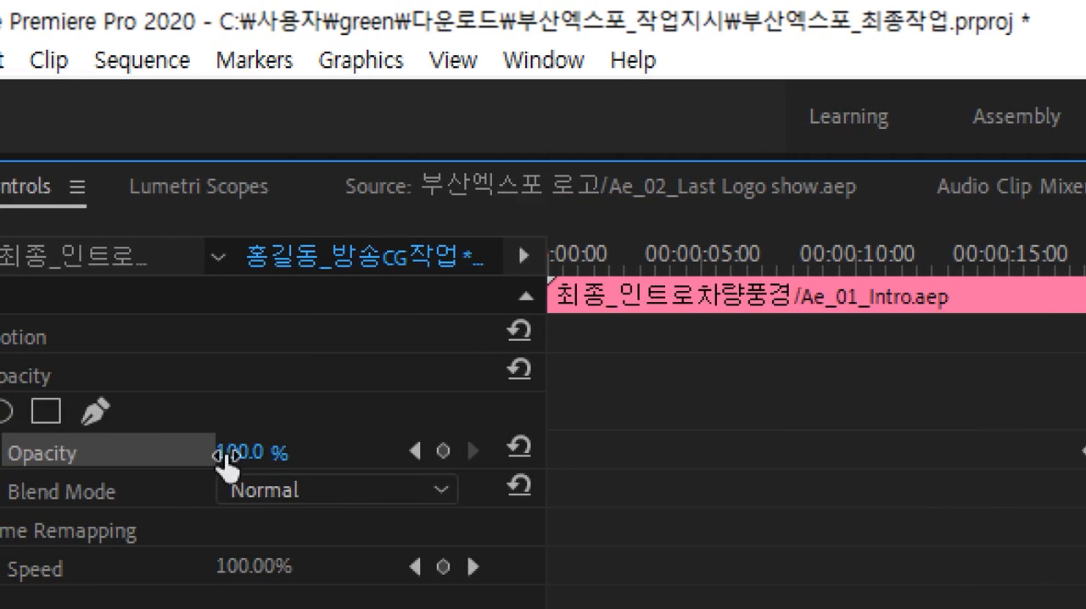
left_click(257, 445)
type("0")
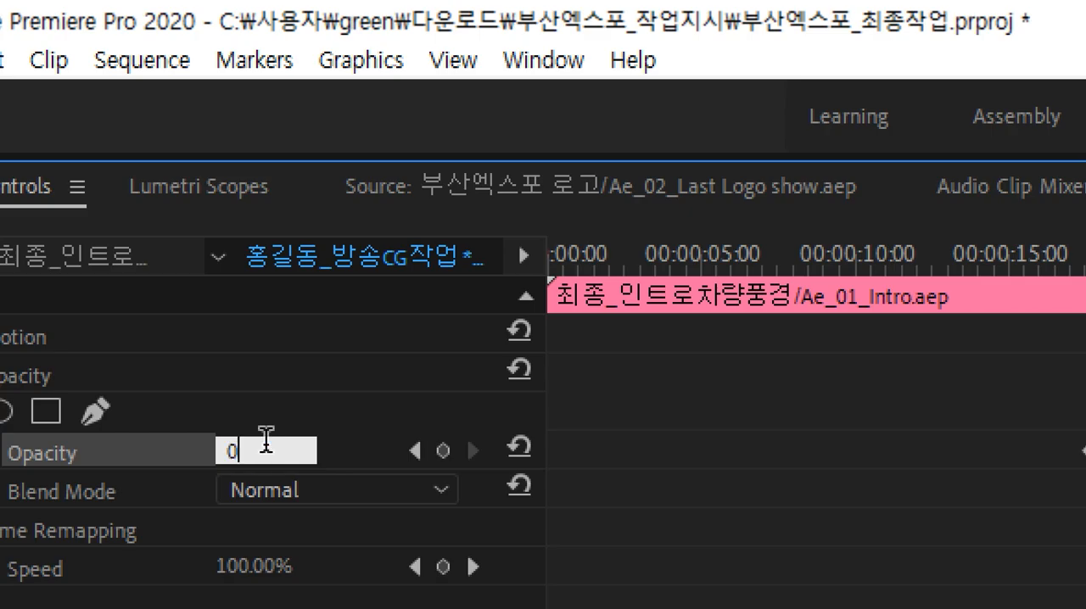
key("Return")
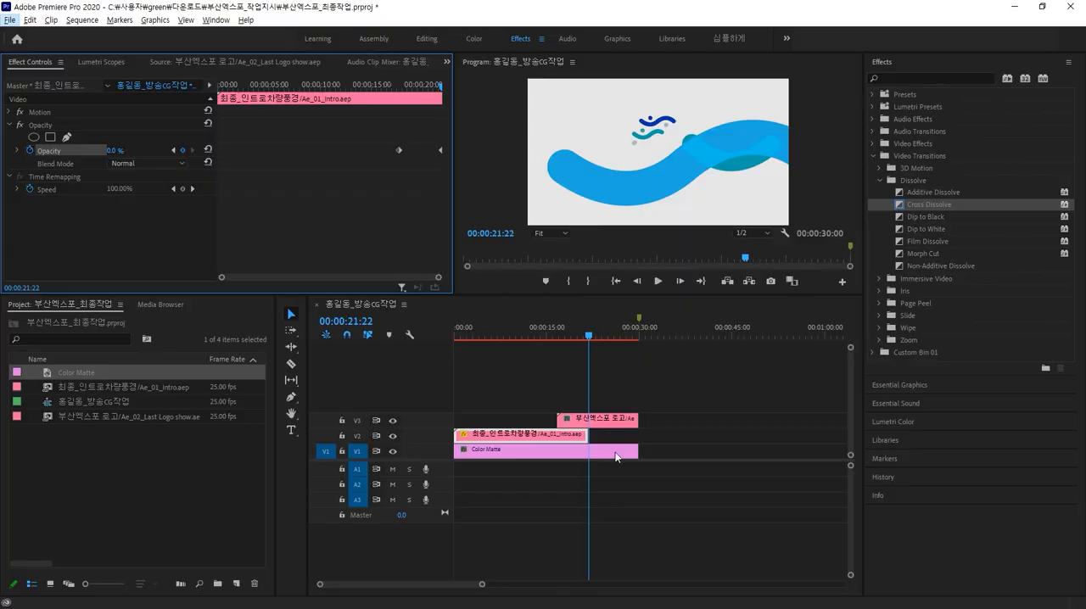
Step: Scrub through the fade-out on the timeline and save the project
left_click(597, 344)
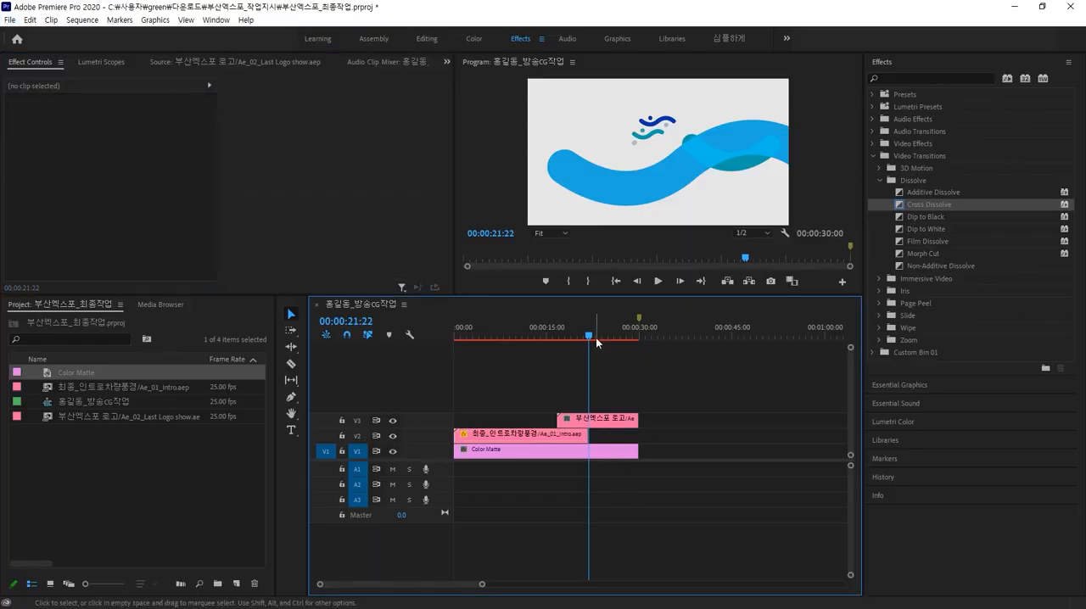
left_click_drag(589, 335, 595, 310)
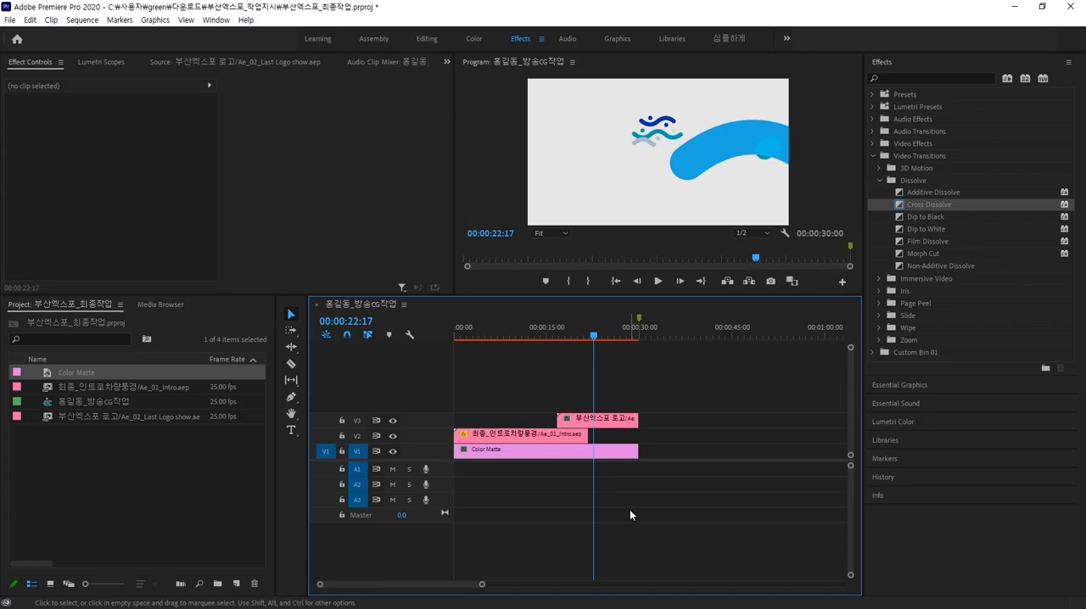
key("ctrl+s")
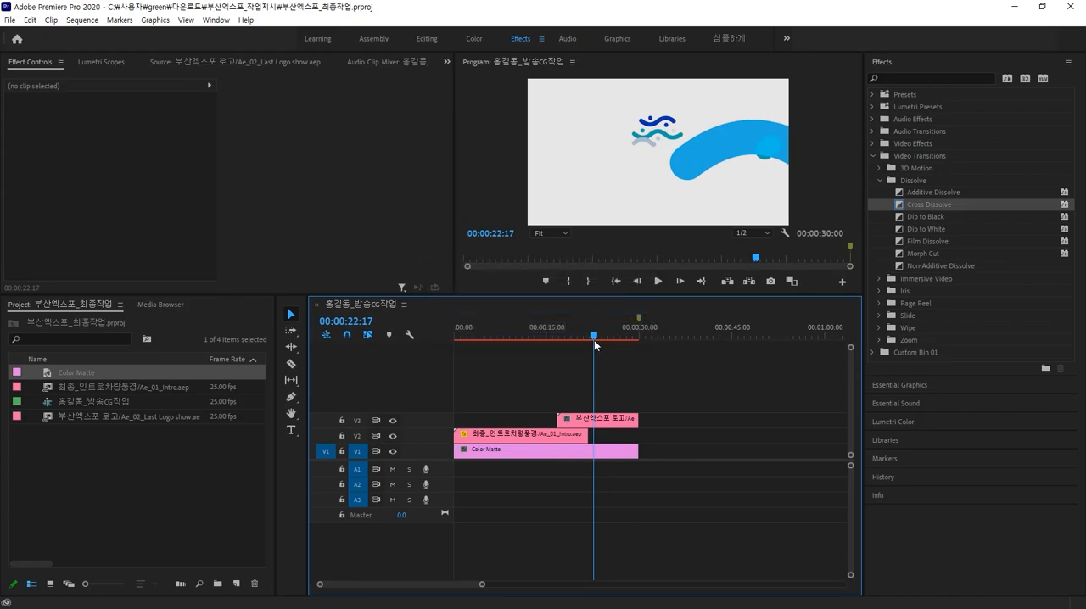
Step: Render the sequence's previews from the start of the timeline
key("Home")
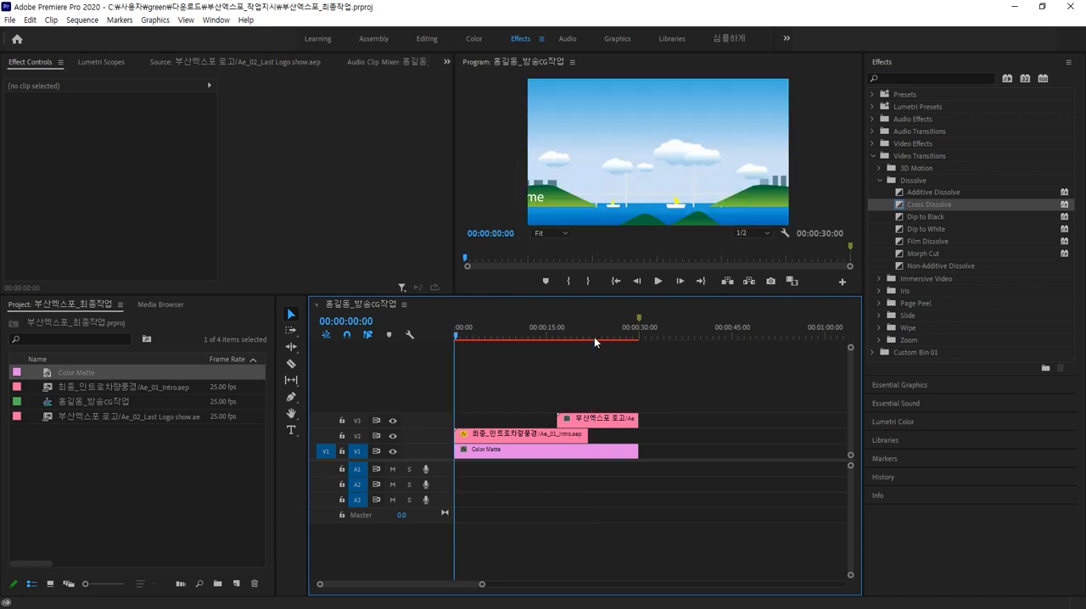
key("Return")
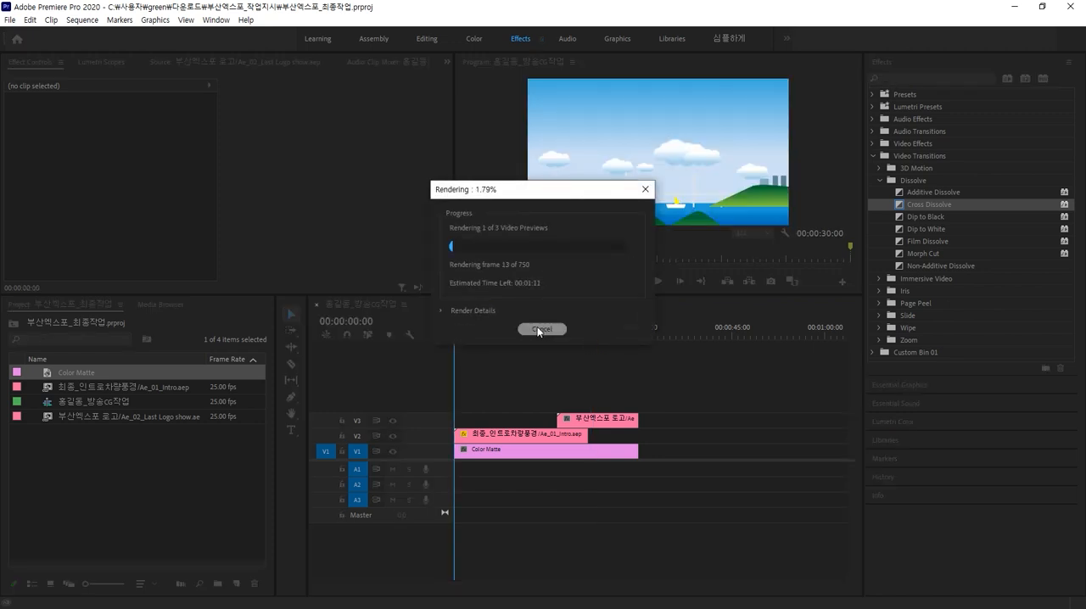
left_click_drag(571, 201, 787, 291)
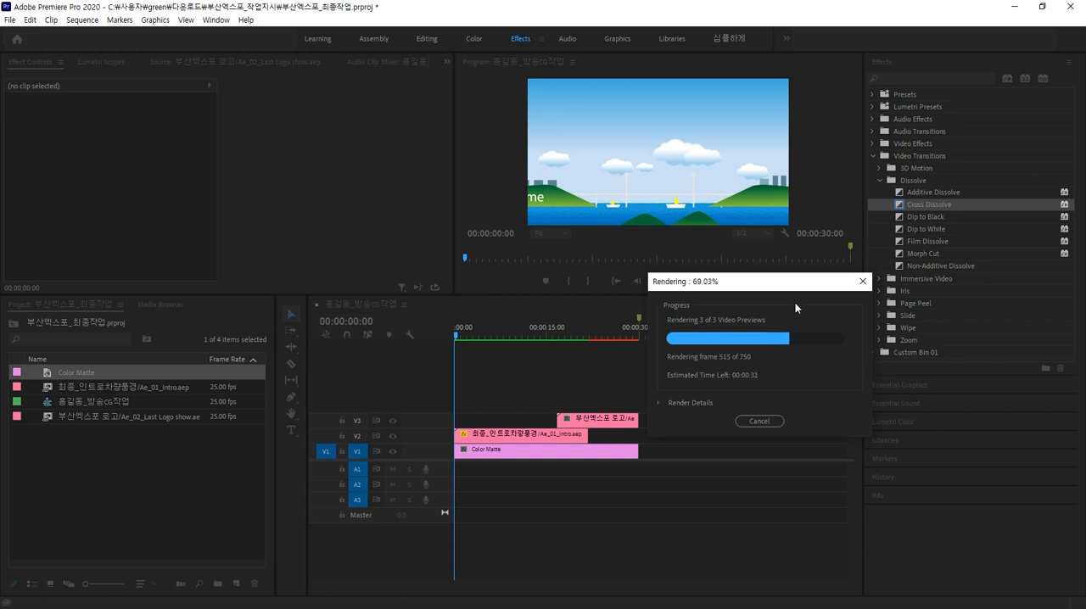
left_click_drag(791, 286, 807, 349)
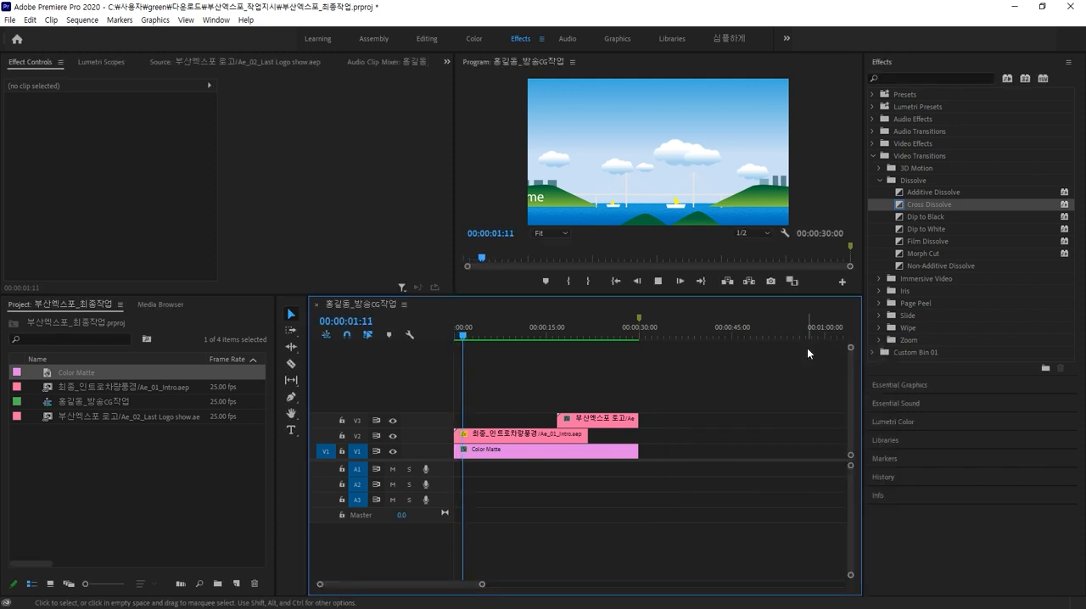
Step: Play the sequence from the start and save the project
key("space")
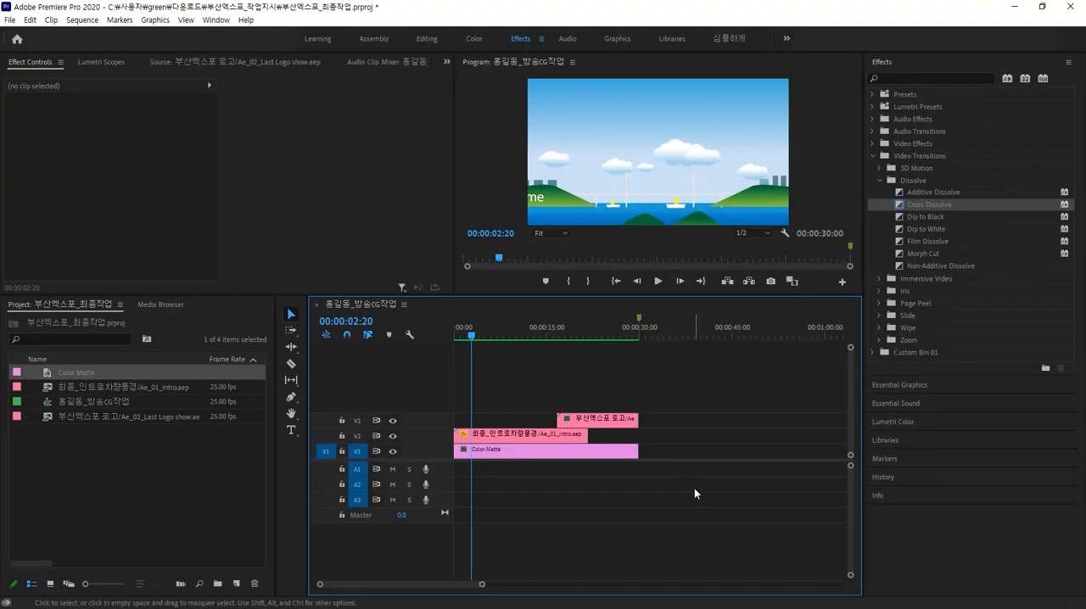
key("ctrl+s")
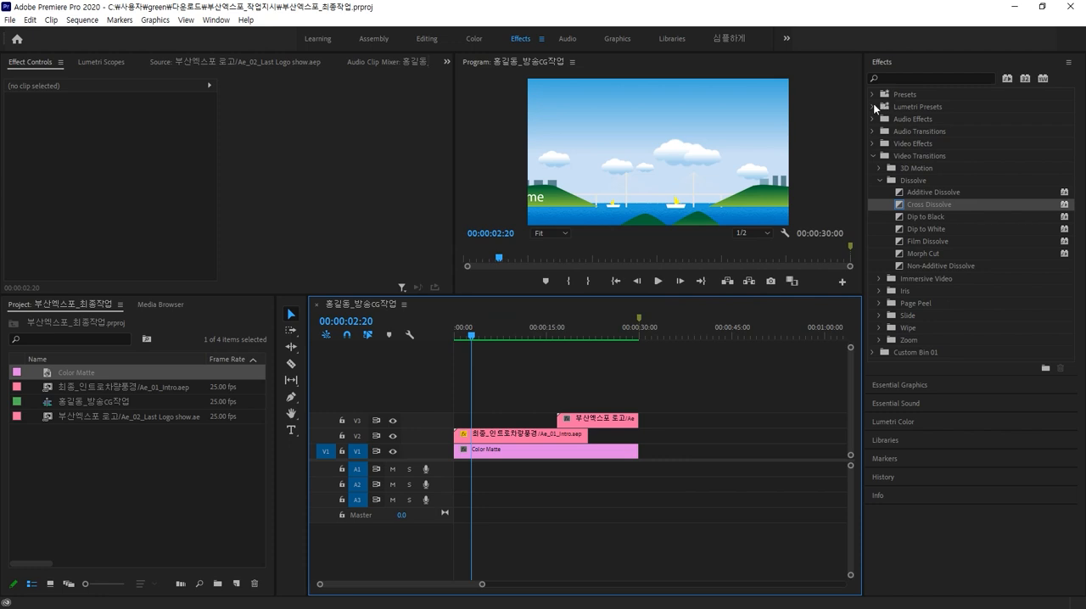
Step: Review the finished sequence by scrubbing the playhead through to its end
left_click(892, 386)
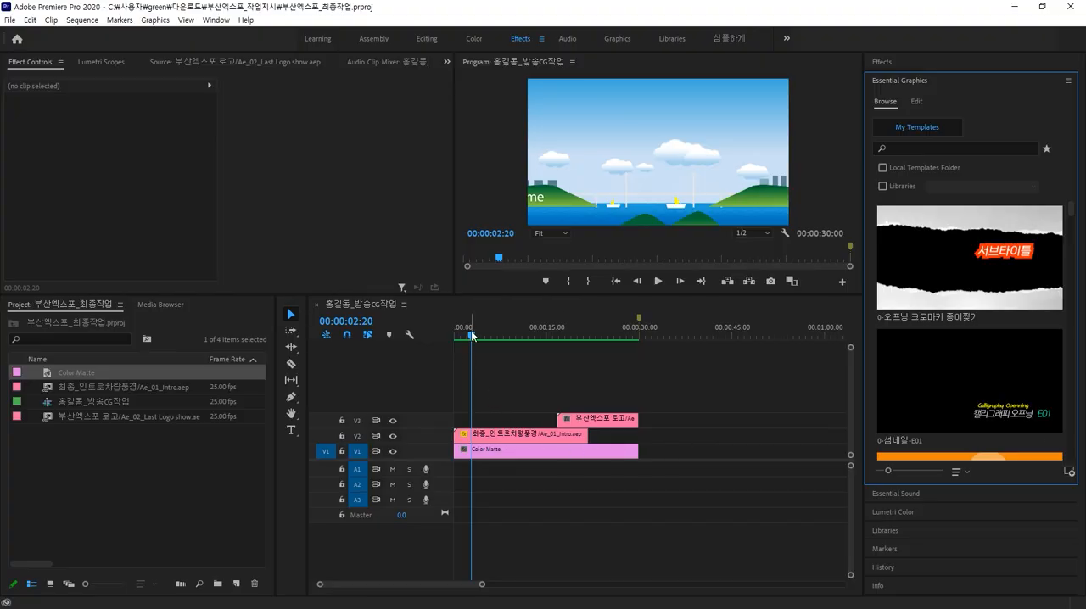
left_click_drag(472, 335, 498, 340)
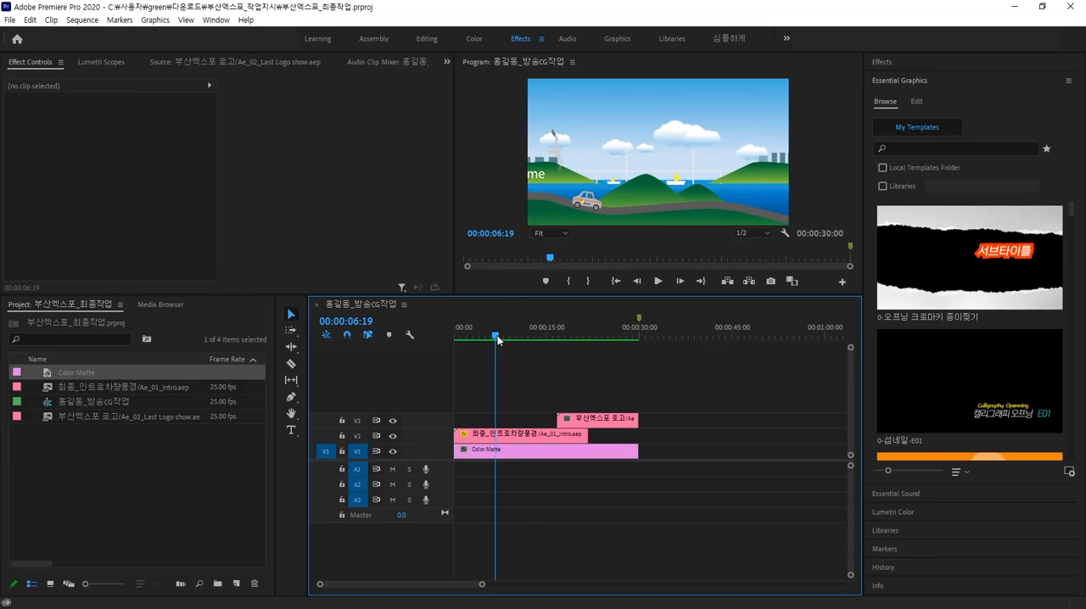
left_click(498, 340)
left_click_drag(521, 295, 514, 409)
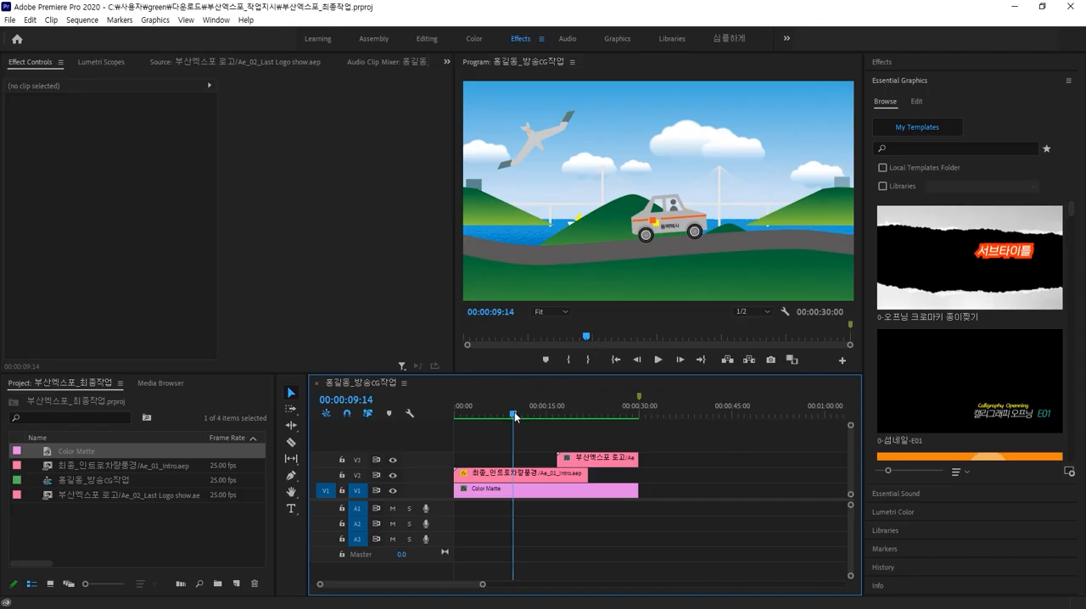
left_click_drag(516, 416, 638, 409)
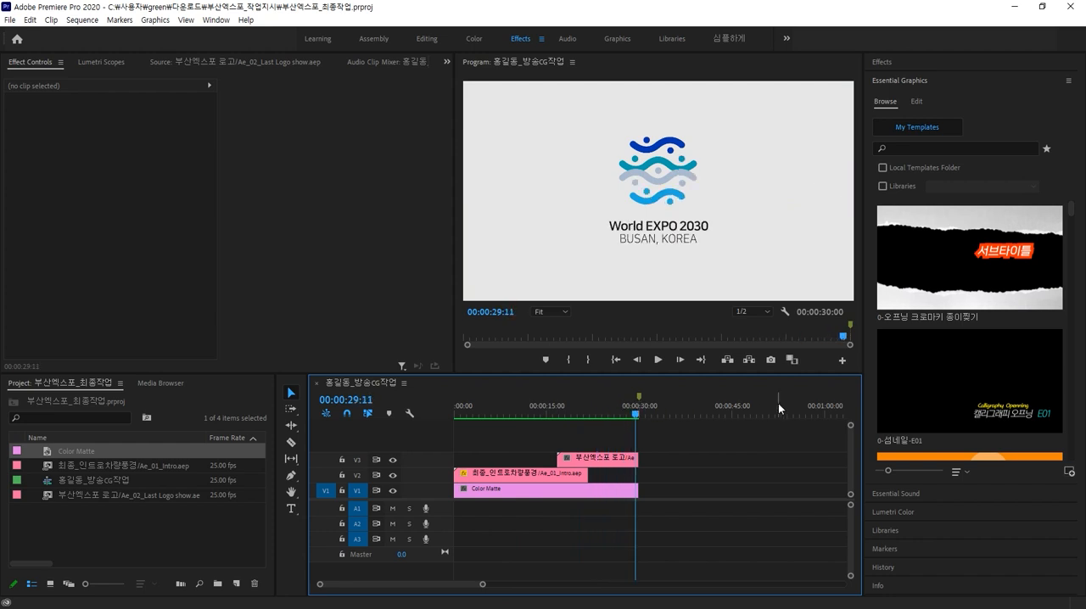